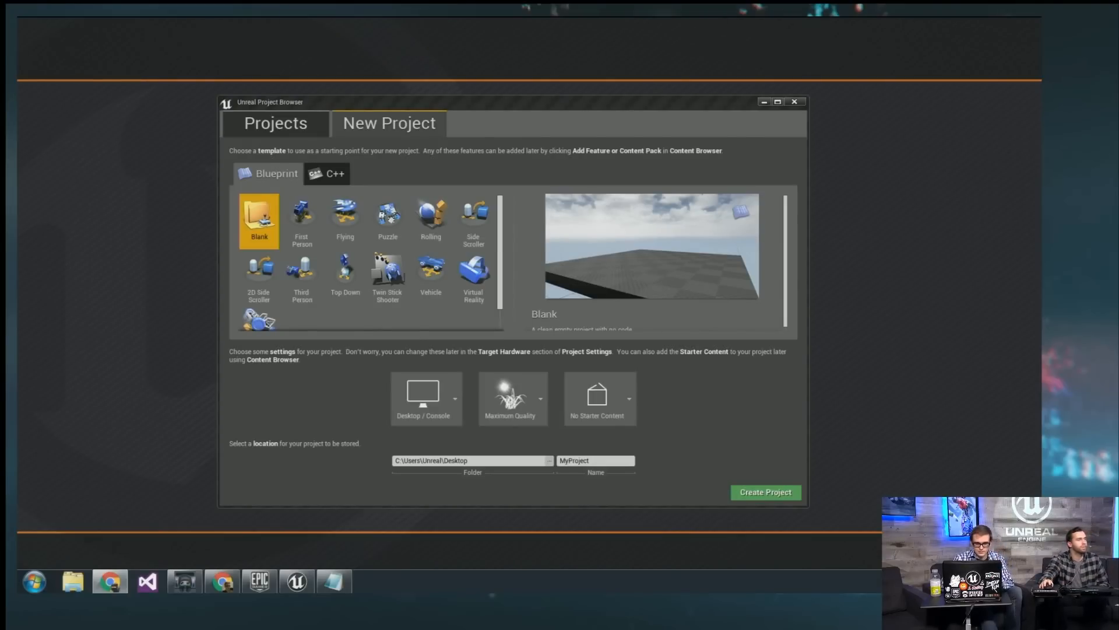
# Switch to the browser with the Unreal Engine 4 documentation and search it for "Landscapes".
pyautogui.hotkey('alt', 'Tab')
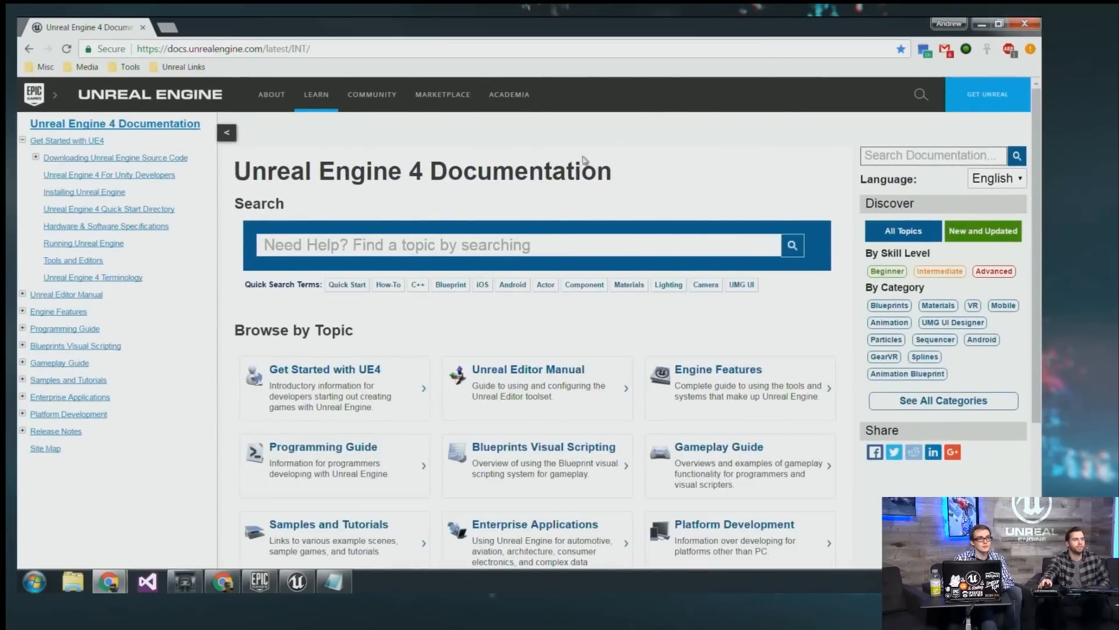
pyautogui.click(357, 250)
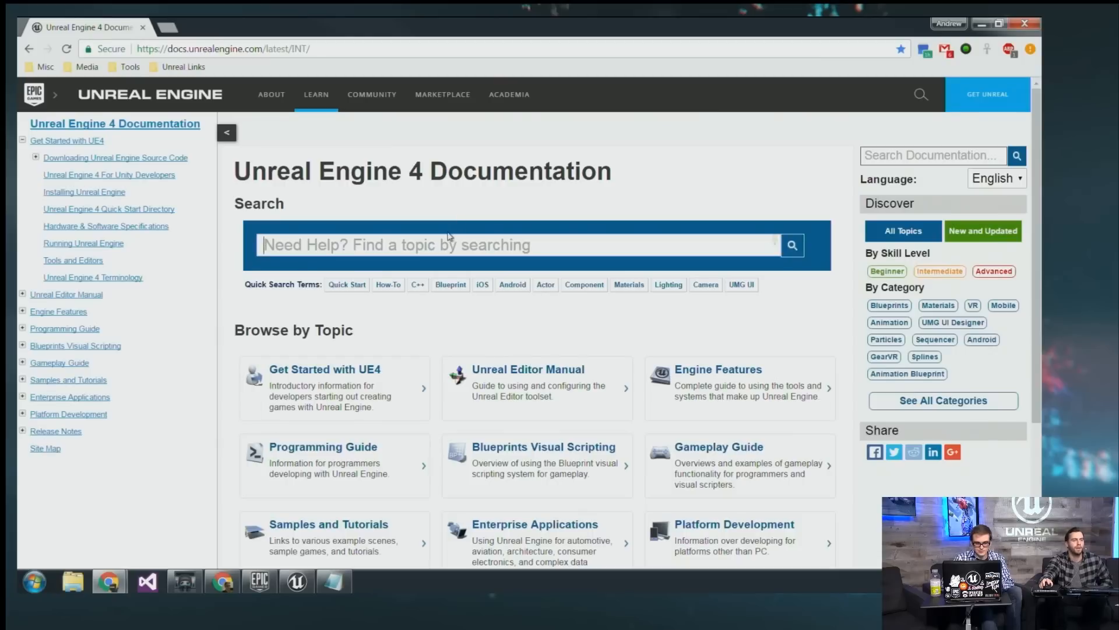
pyautogui.click(466, 241)
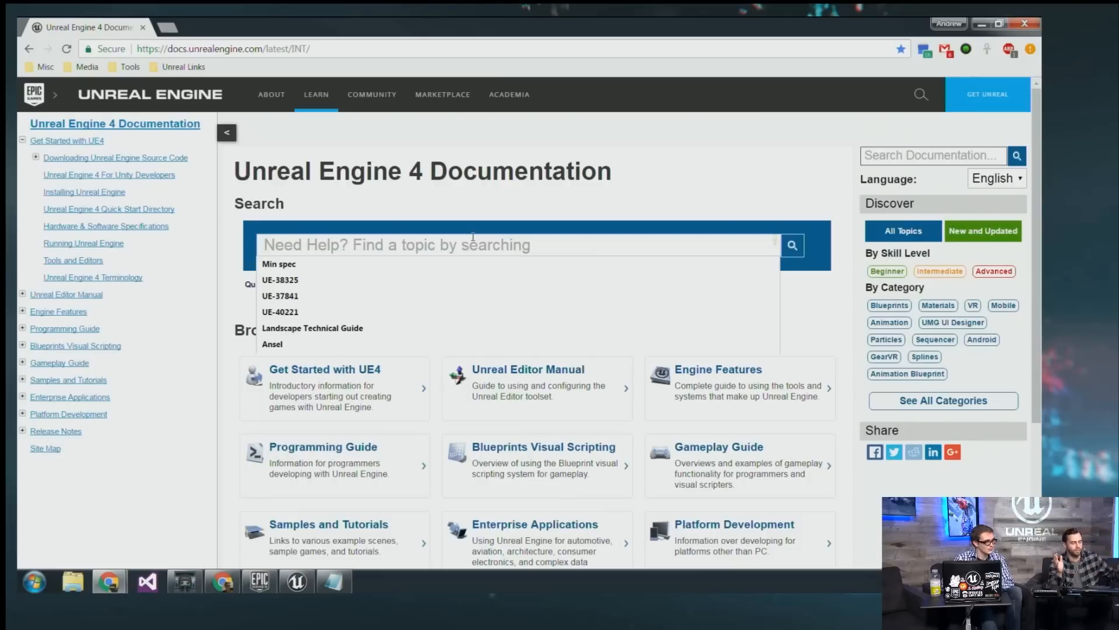
pyautogui.write('Lan')
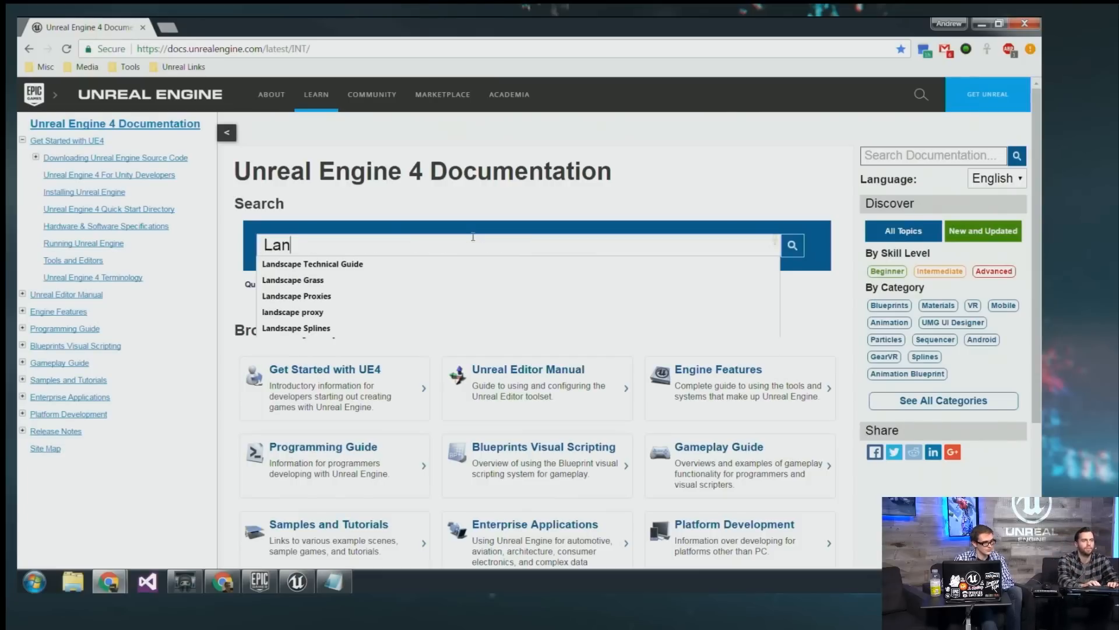
pyautogui.write('dscapes')
pyautogui.press('Return')
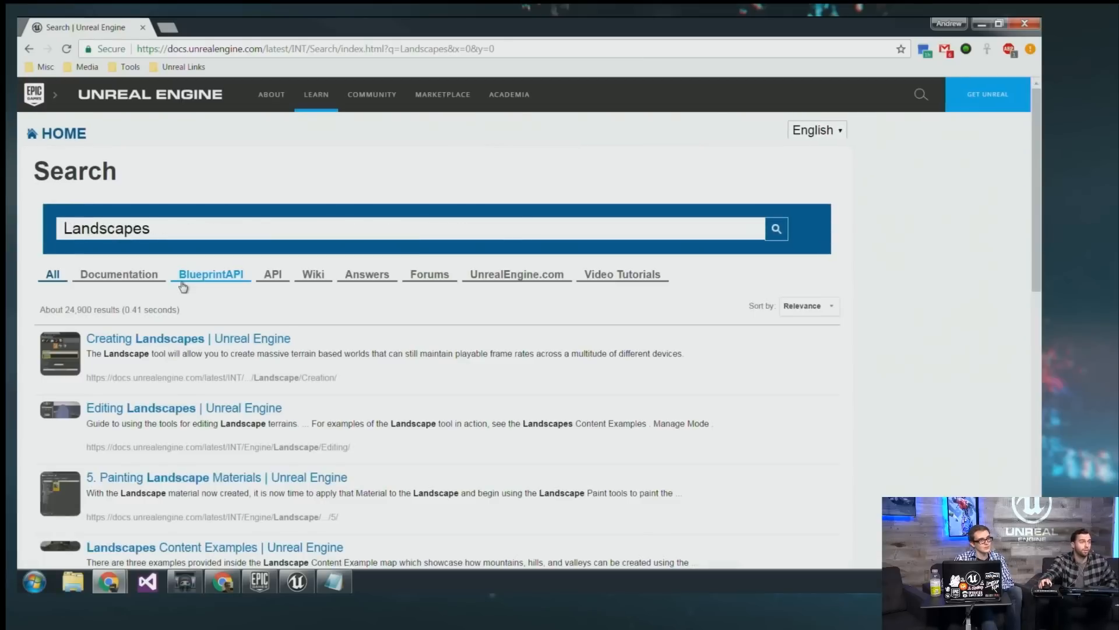
# Restrict the Landscapes search results to Documentation and look through the listed pages.
pyautogui.click(142, 281)
pyautogui.scroll(-3, 157, 382)
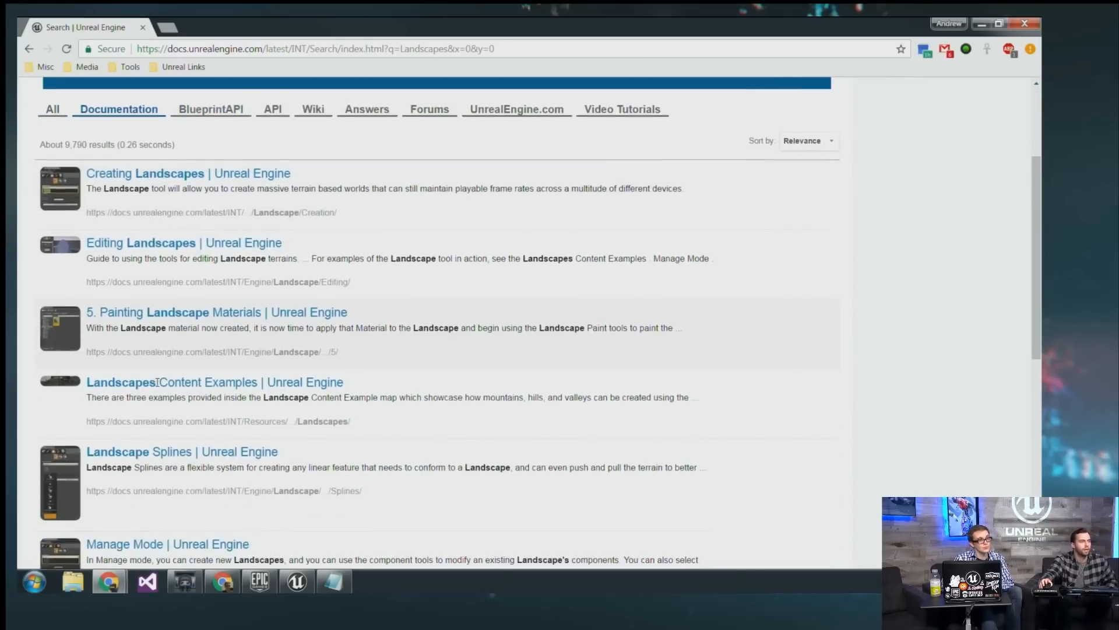
pyautogui.scroll(-3, 158, 382)
pyautogui.scroll(6, 156, 383)
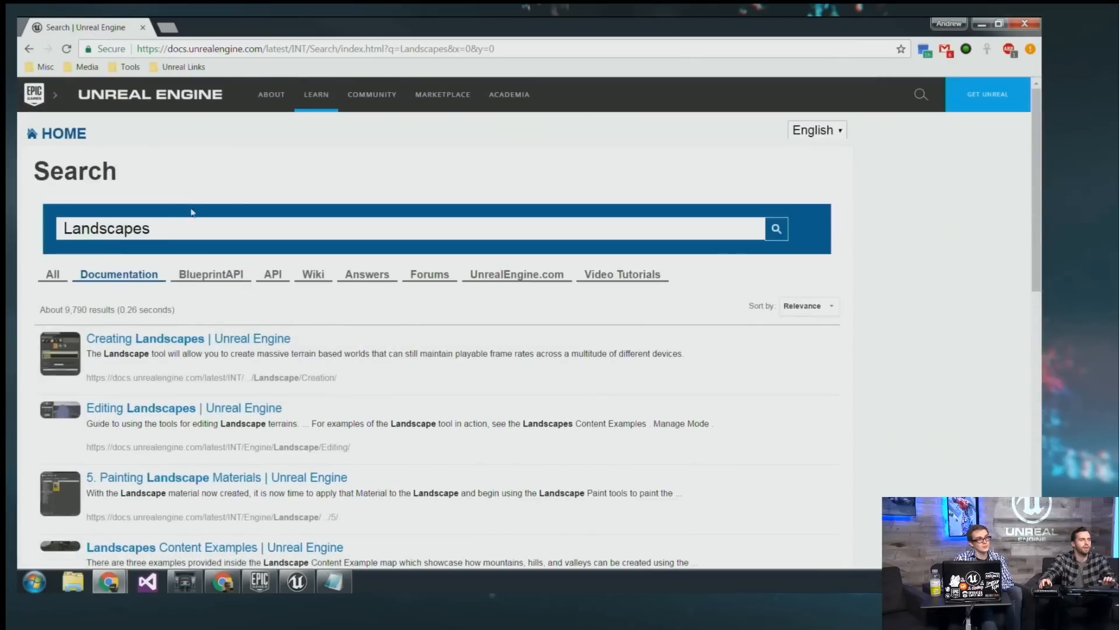
# Search for "Landscape Technical Guide" and open the official guide page from the results.
pyautogui.click(190, 229)
pyautogui.press('BackSpace')
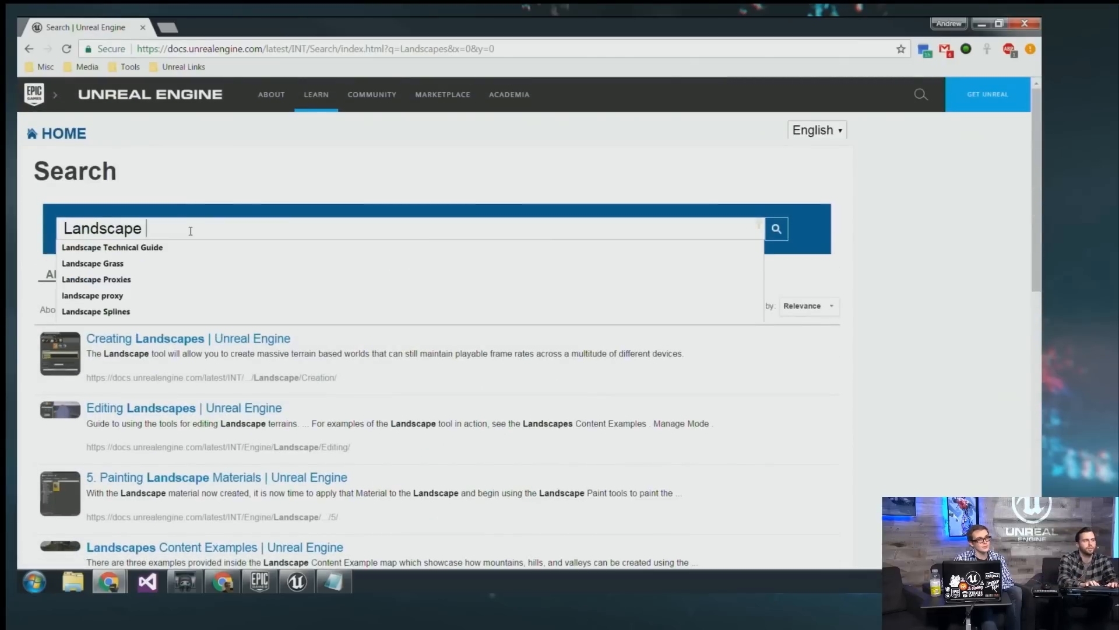
pyautogui.write('Technical Guide')
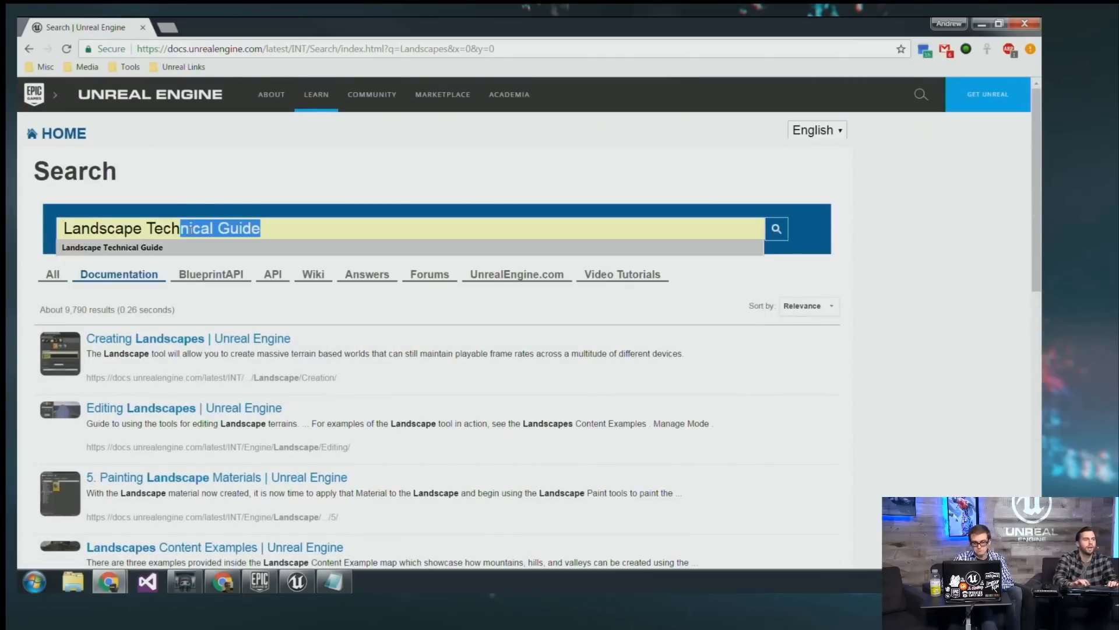
pyautogui.press('Return')
pyautogui.press('Return')
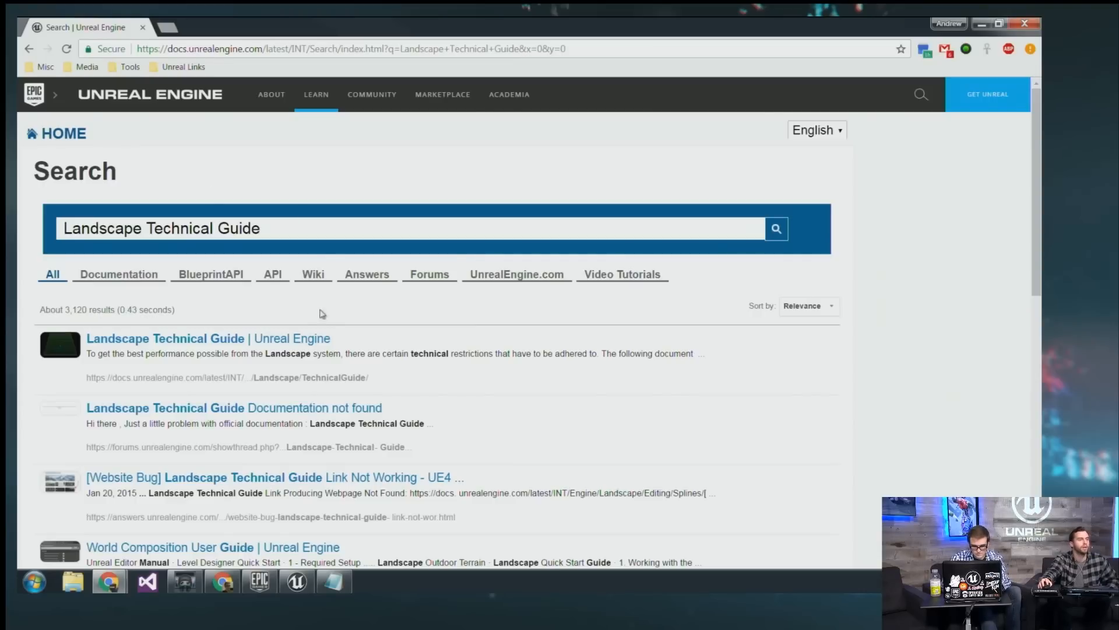
pyautogui.click(144, 345)
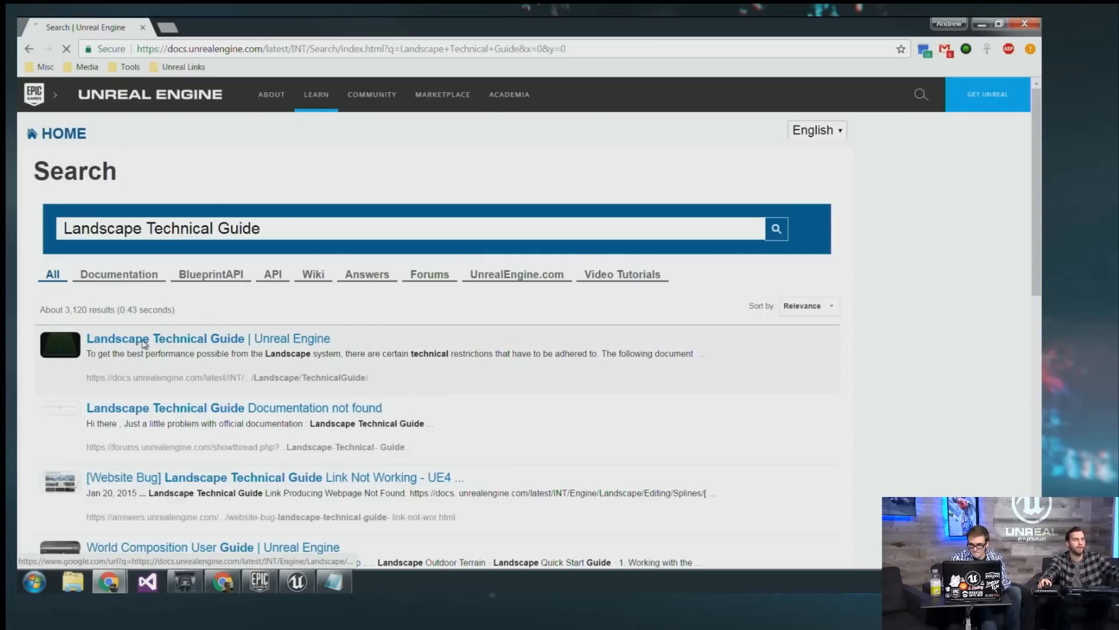
# Examine the guide's technical details, color code table, wireframe illustration, Landscape Components and Component Sections.
pyautogui.scroll(-1, 583, 303)
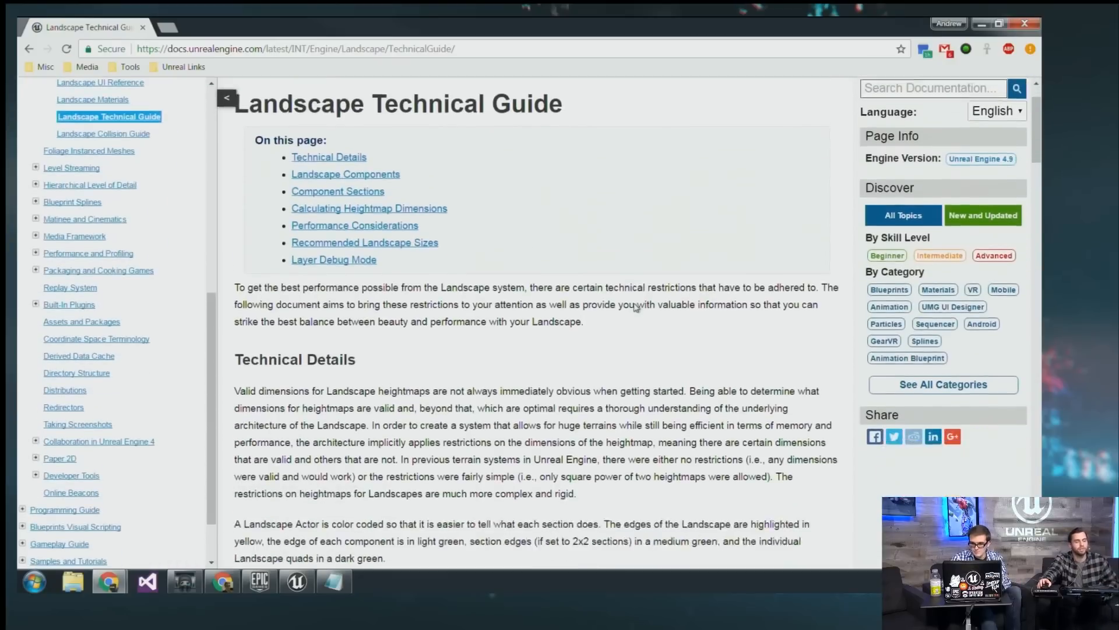
pyautogui.scroll(-2, 583, 301)
pyautogui.scroll(2, 583, 298)
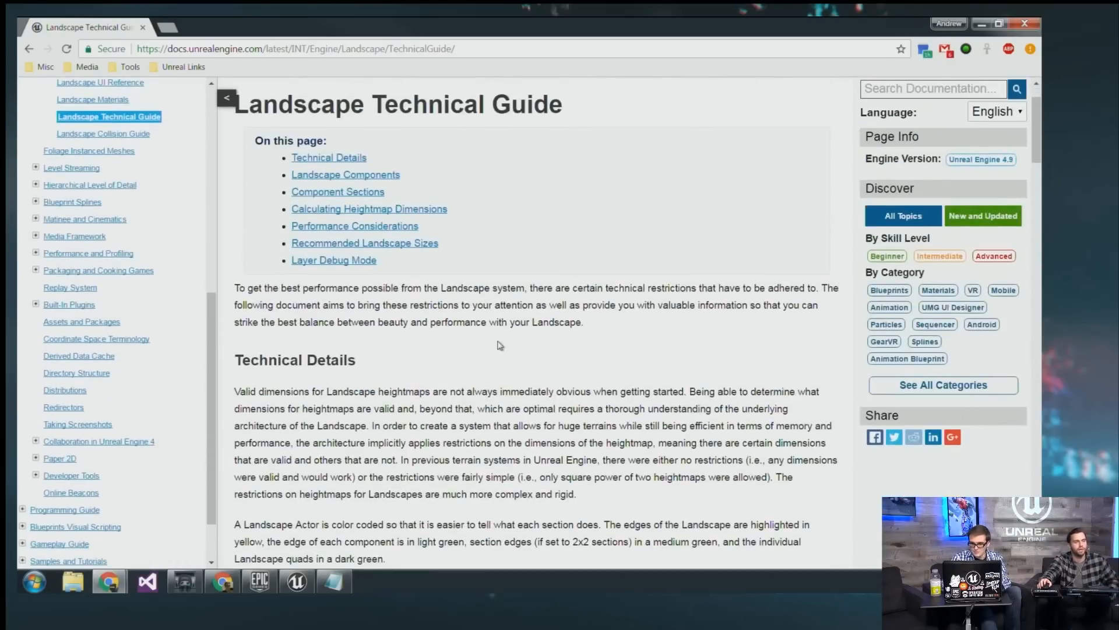
pyautogui.scroll(-3, 499, 343)
pyautogui.scroll(-9, 498, 340)
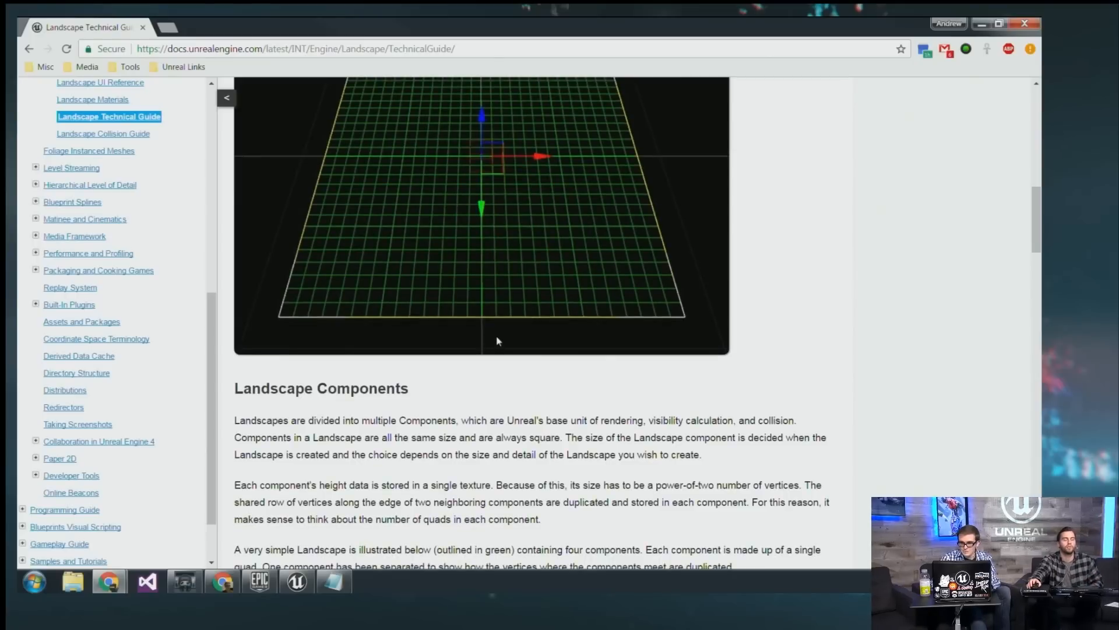
pyautogui.scroll(-1, 470, 341)
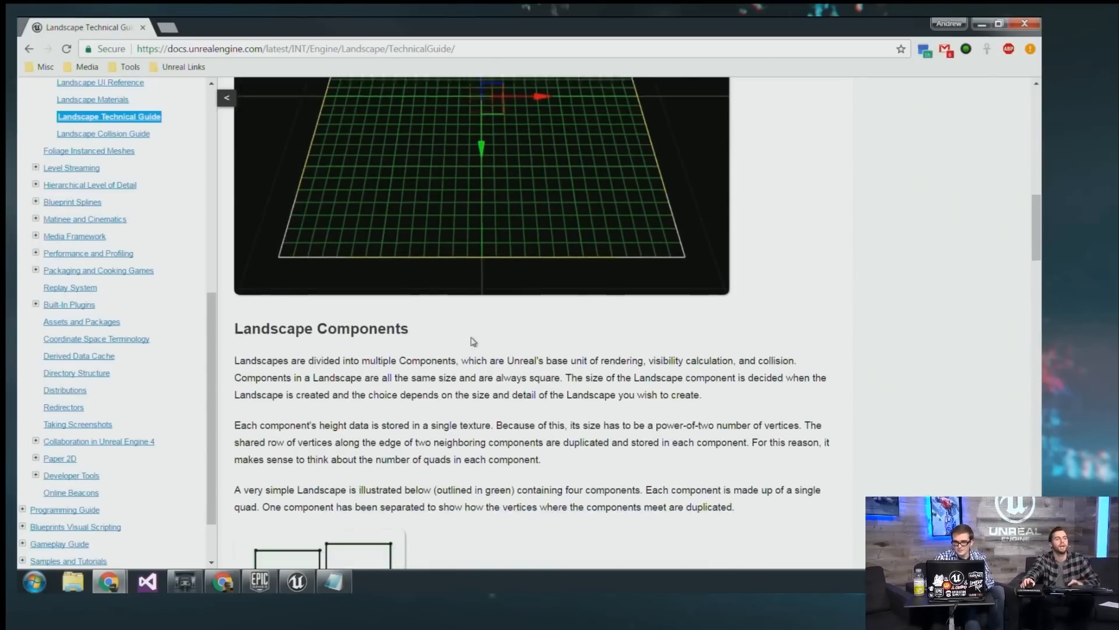
pyautogui.scroll(1, 472, 342)
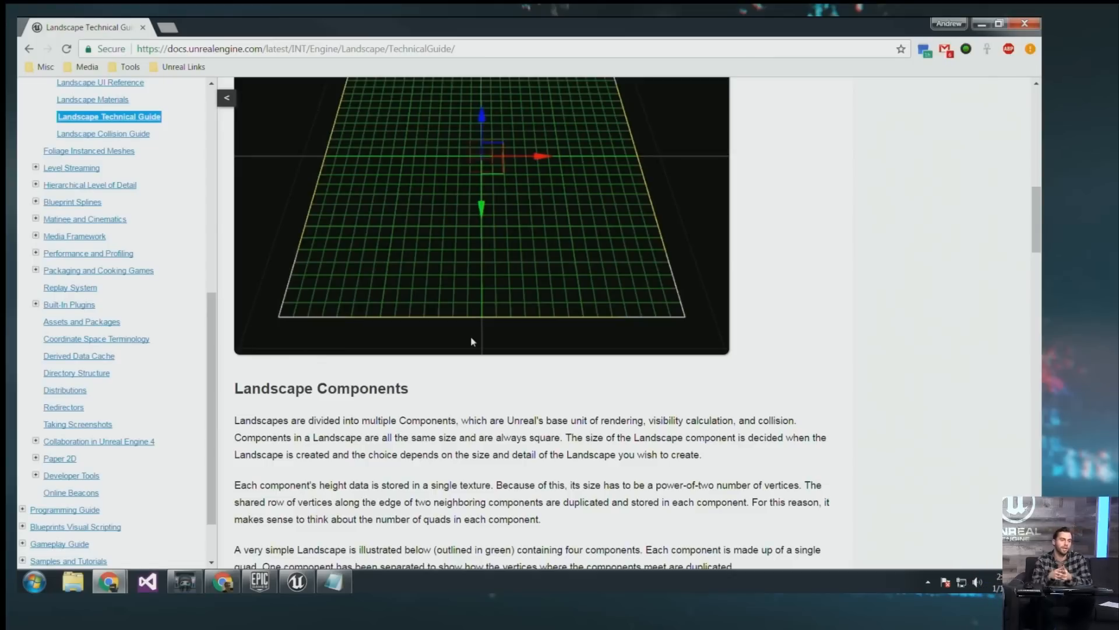
pyautogui.scroll(10, 471, 339)
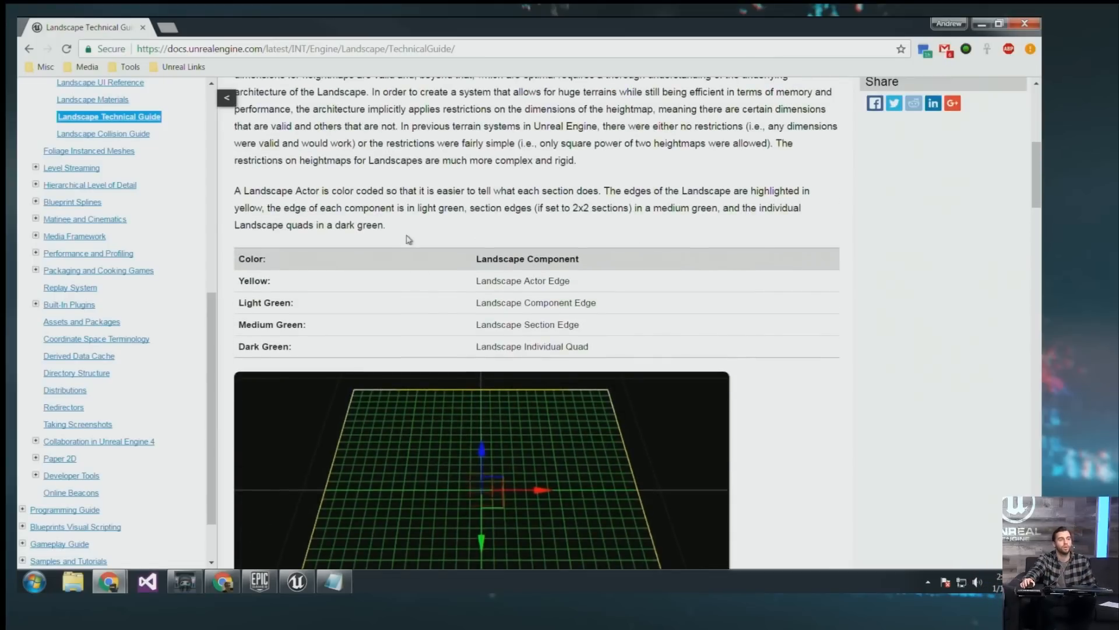
pyautogui.scroll(-12, 409, 240)
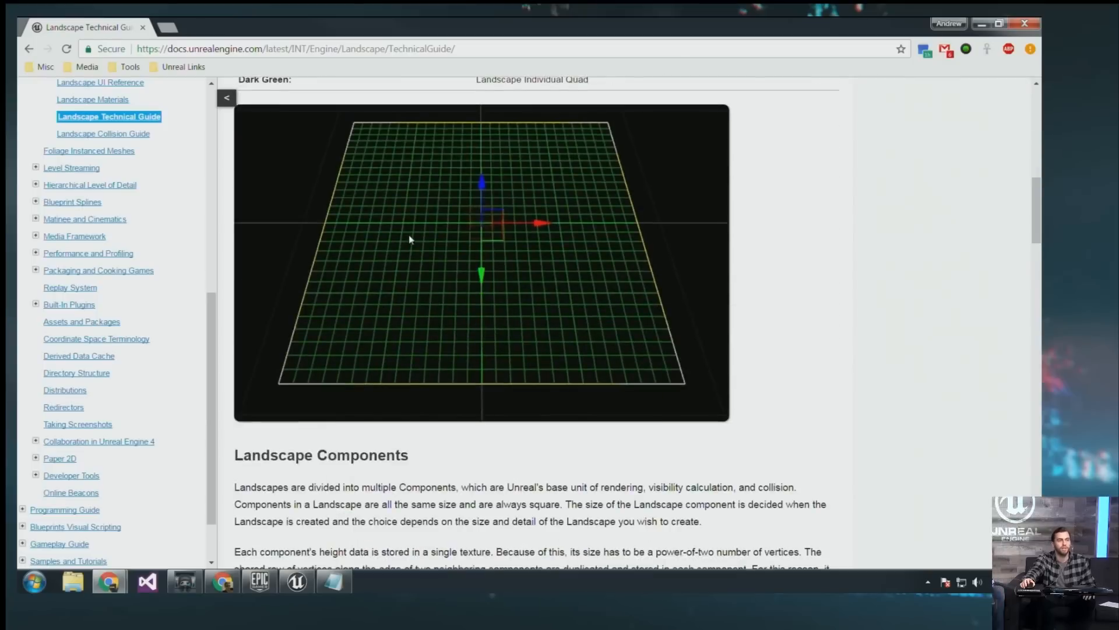
pyautogui.scroll(-5, 410, 235)
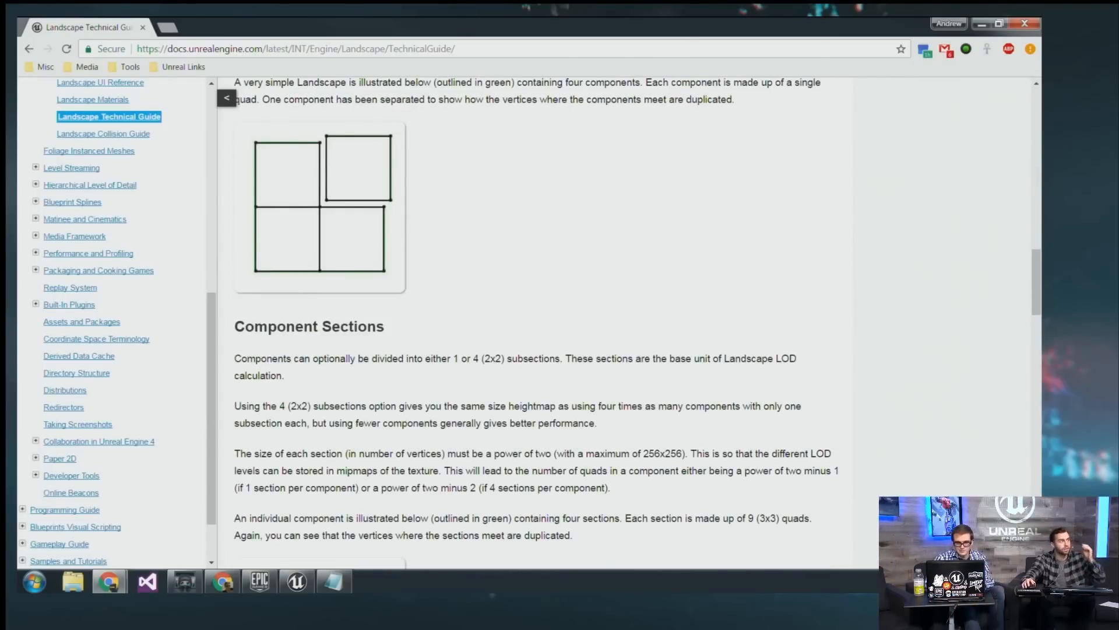
# Bring the highlighted Landscape Technical Guide document into the same browser window and set its page zoom to 125%.
pyautogui.moveTo(1037, 26); pyautogui.dragTo(297, 27)
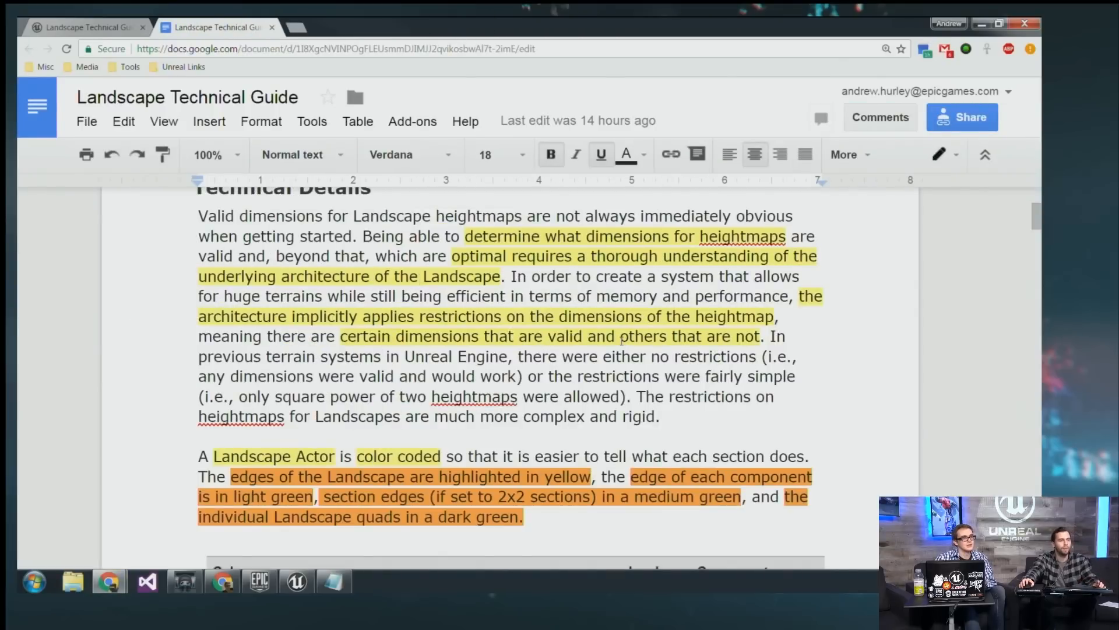
pyautogui.hotkey('ctrl', '-')
pyautogui.hotkey('ctrl', '+')
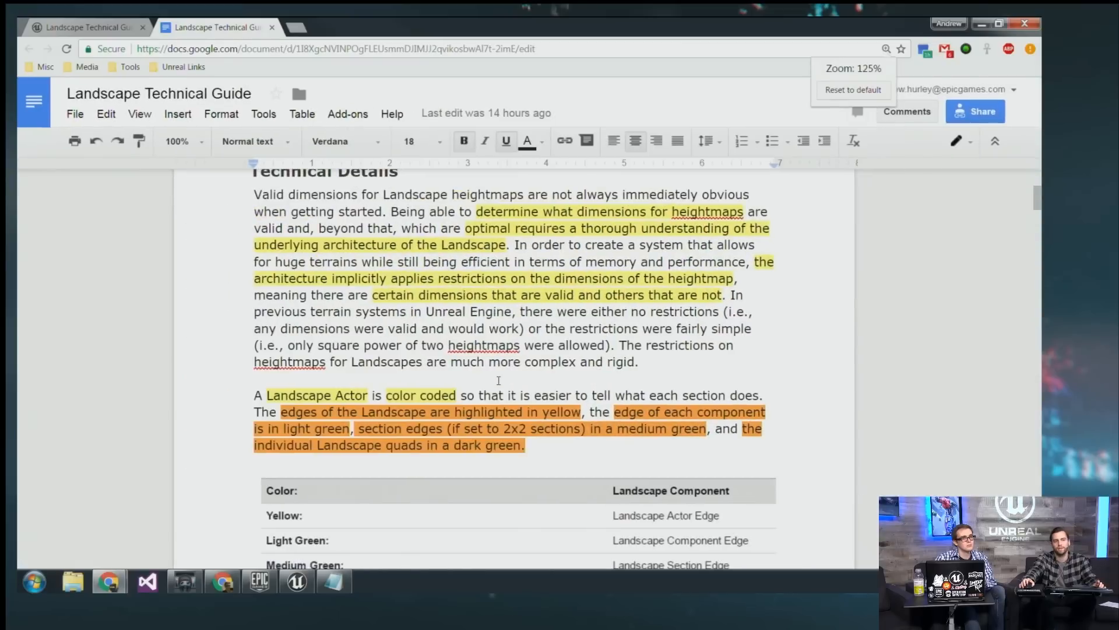
# Examine the highlighted passages of the document, from the introduction and Technical Details through Landscape Components.
pyautogui.scroll(3, 497, 379)
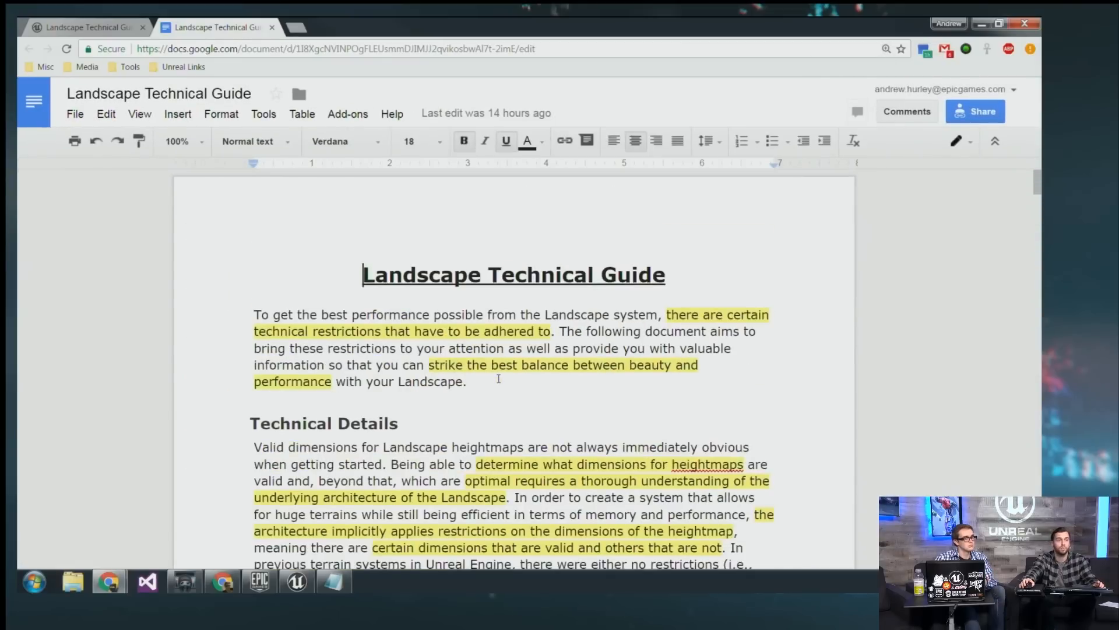
pyautogui.scroll(-6, 499, 377)
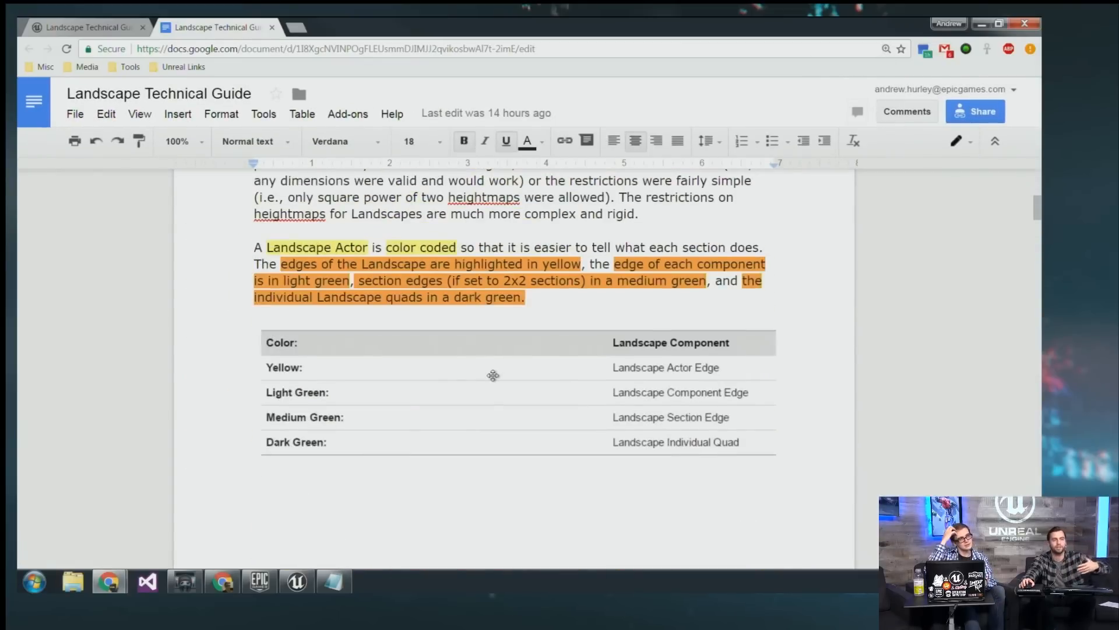
pyautogui.scroll(1, 491, 376)
pyautogui.scroll(-10, 491, 376)
pyautogui.scroll(-4, 490, 376)
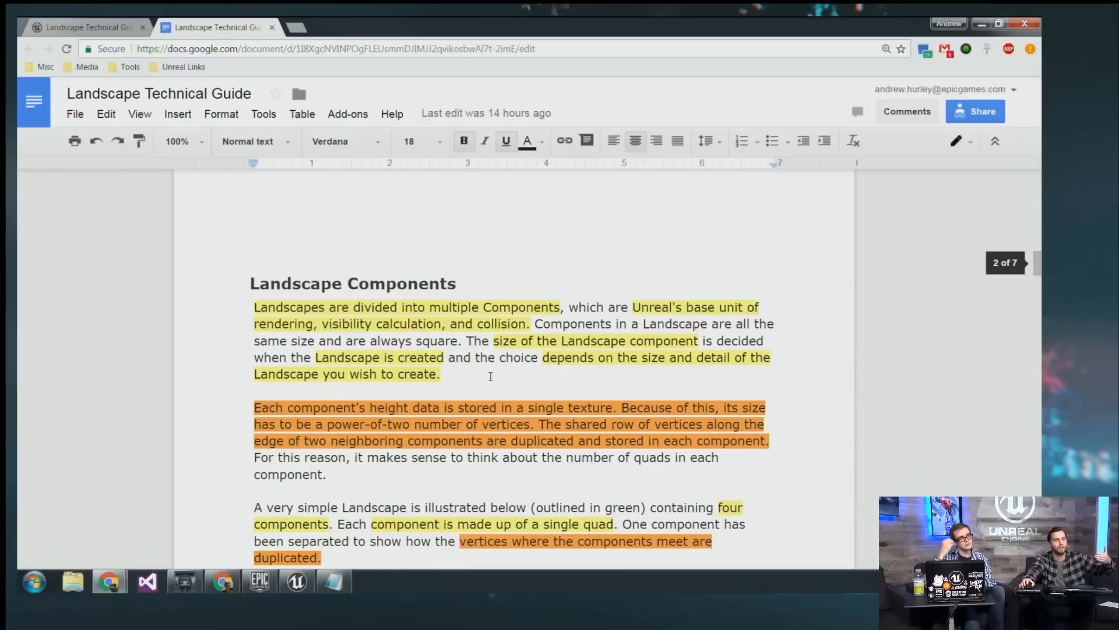
pyautogui.scroll(7, 490, 376)
pyautogui.scroll(8, 490, 376)
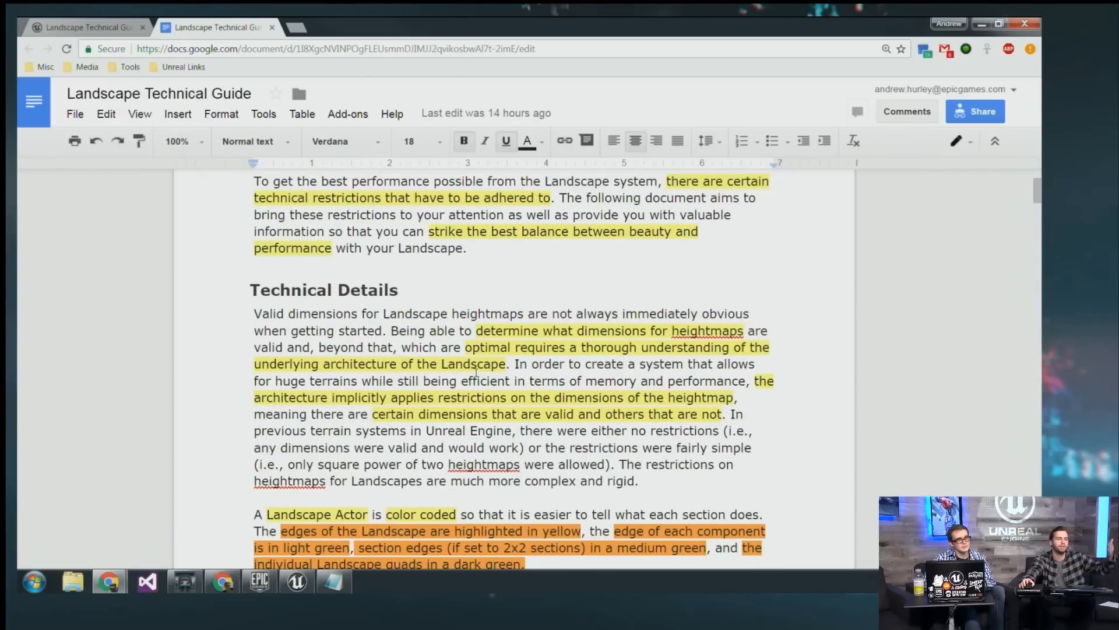
pyautogui.scroll(-3, 477, 371)
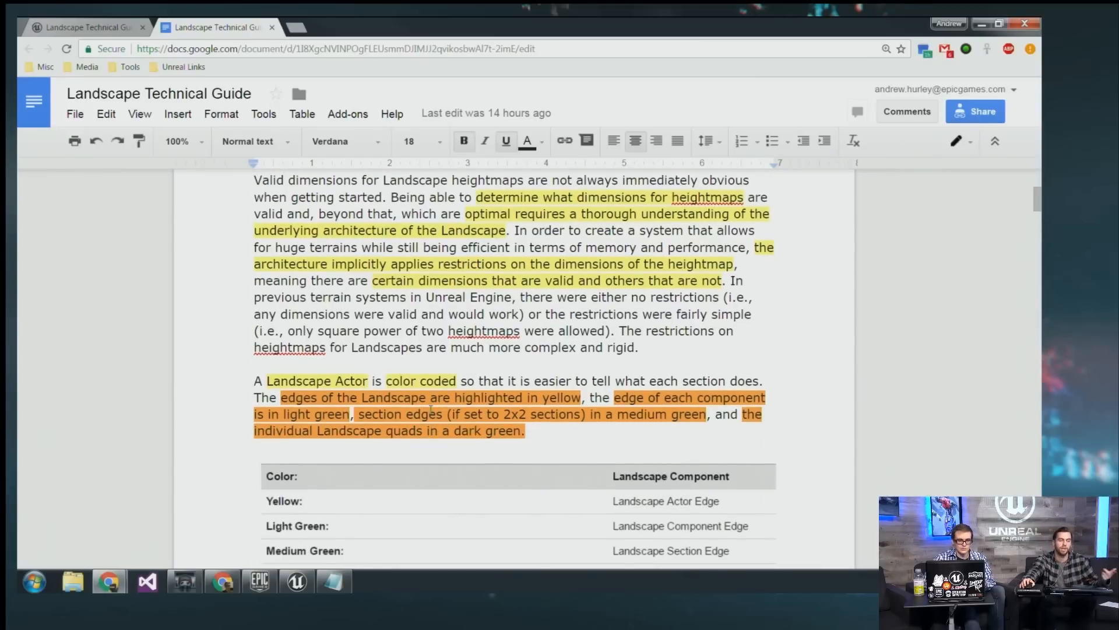
pyautogui.scroll(-9, 431, 408)
pyautogui.scroll(15, 436, 405)
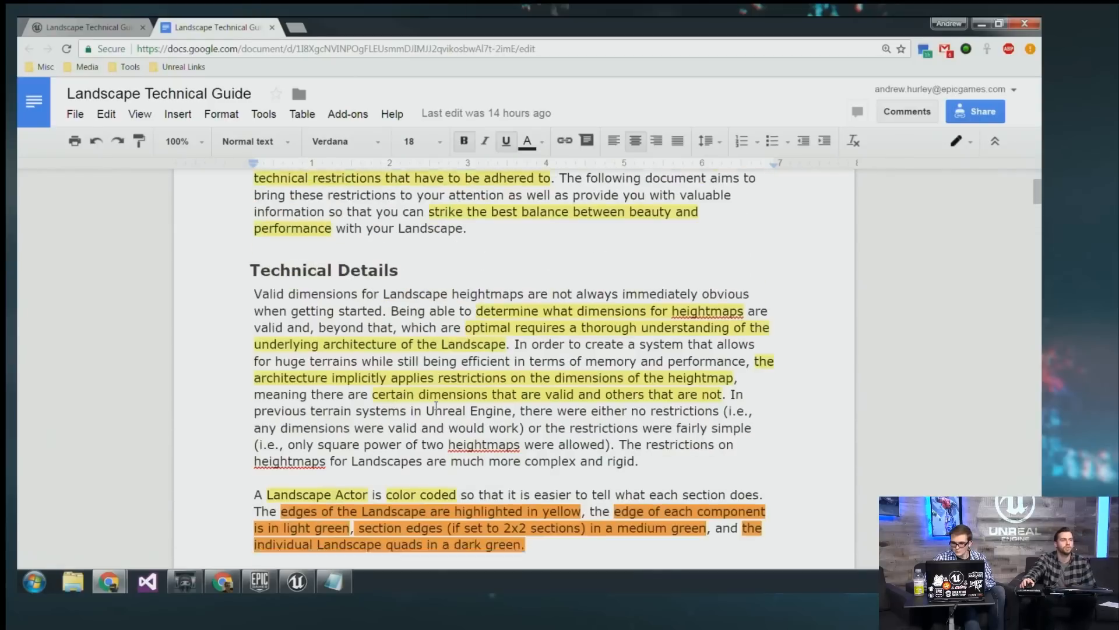
# Return to the Unreal Project Browser and create the Blank Blueprint project with the name LandscapeTutorial.
pyautogui.click(92, 26)
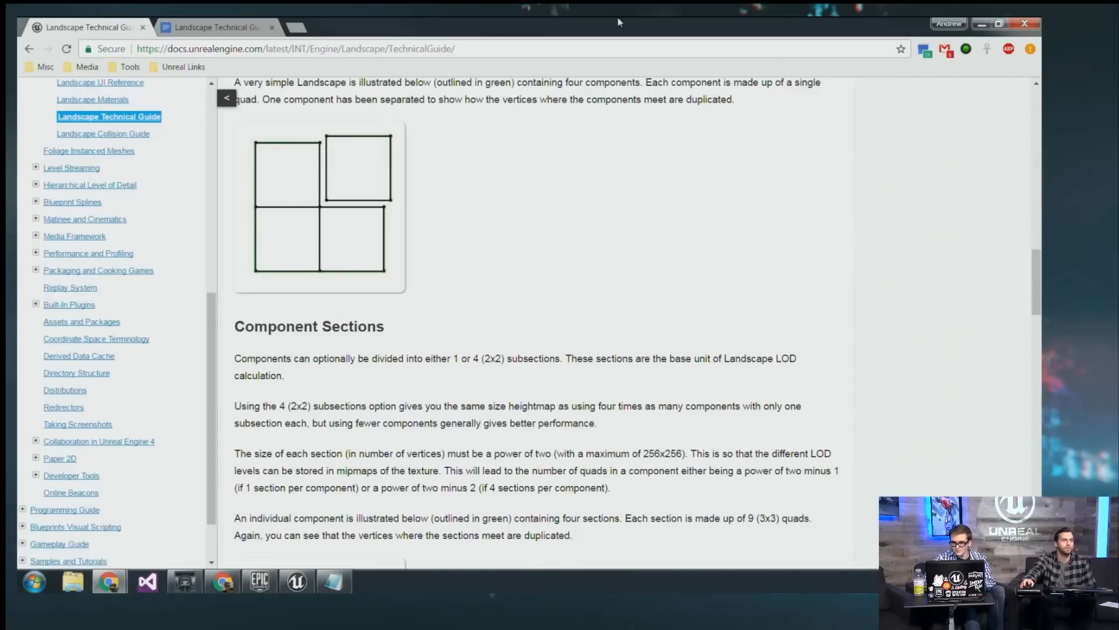
pyautogui.click(981, 23)
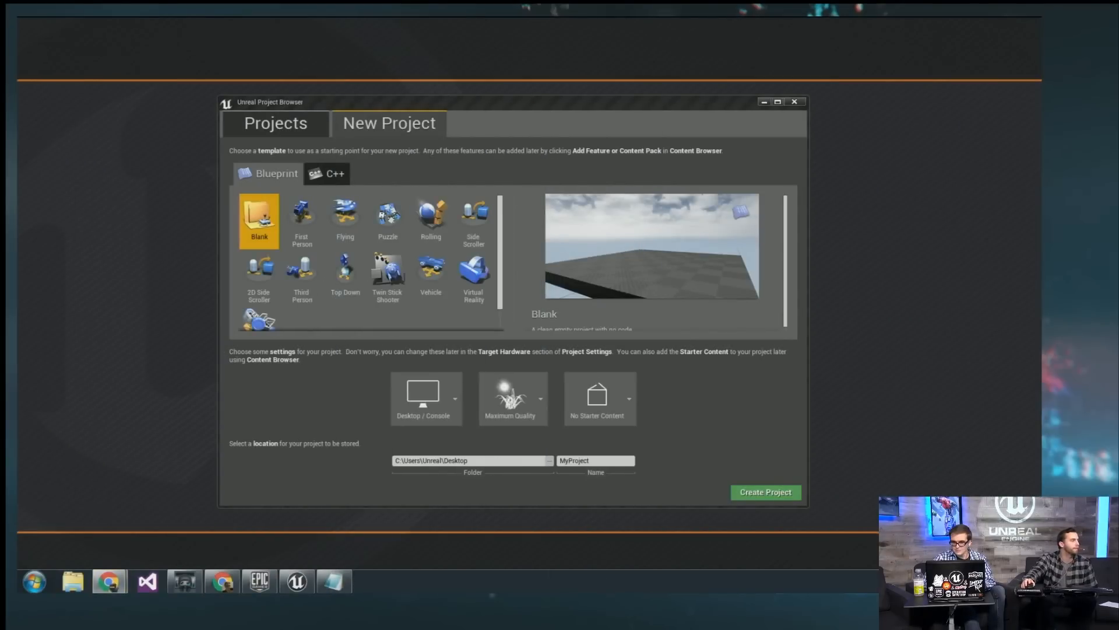
pyautogui.click(608, 462)
pyautogui.press('BackSpace')
pyautogui.press('BackSpace')
pyautogui.press('BackSpace')
pyautogui.press('BackSpace')
pyautogui.press('BackSpace')
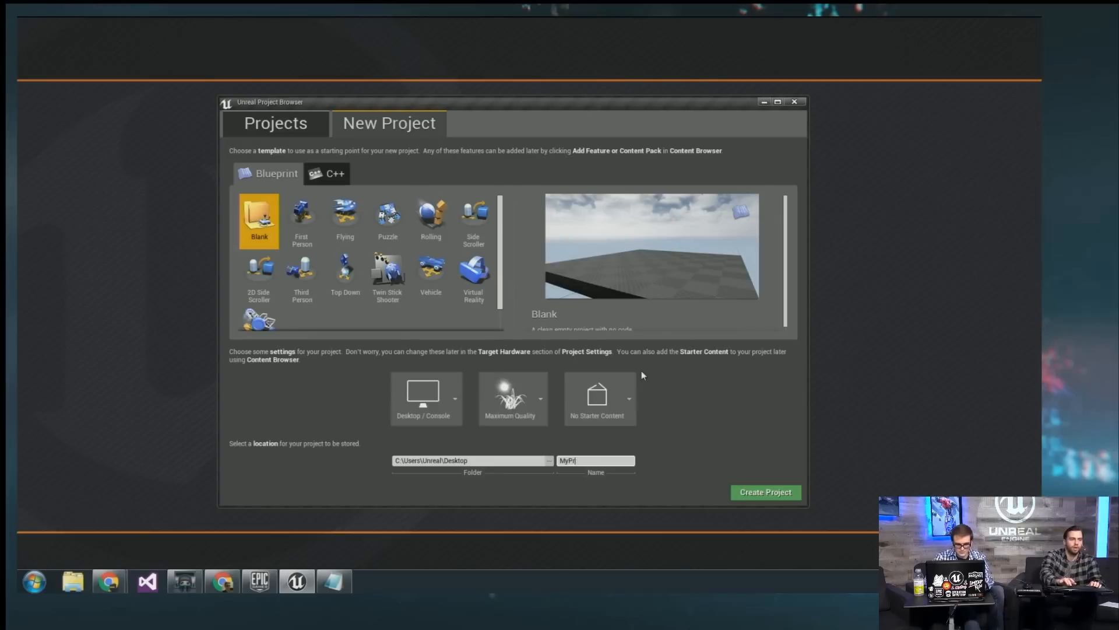
pyautogui.press('BackSpace')
pyautogui.press('BackSpace')
pyautogui.press('BackSpace')
pyautogui.press('BackSpace')
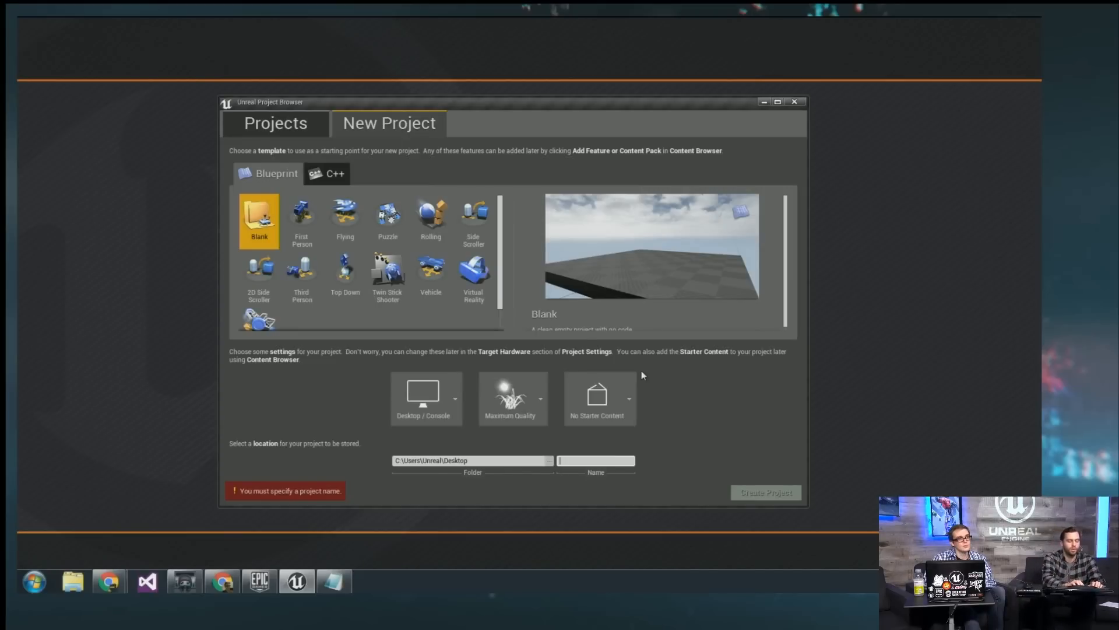
pyautogui.write('Lan')
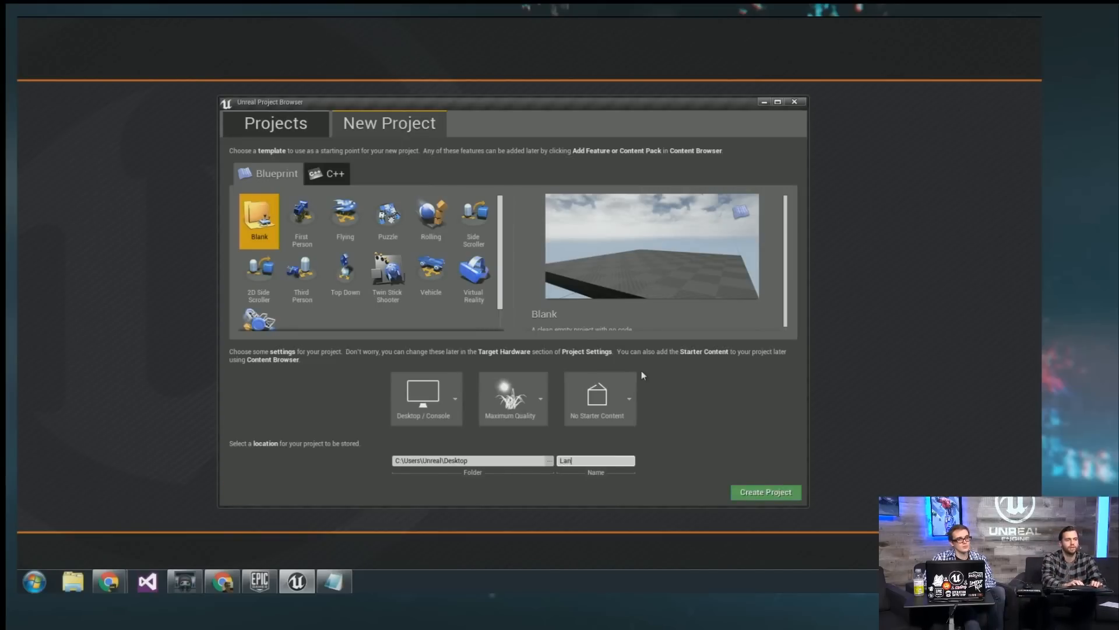
pyautogui.write('dscapeTutorial')
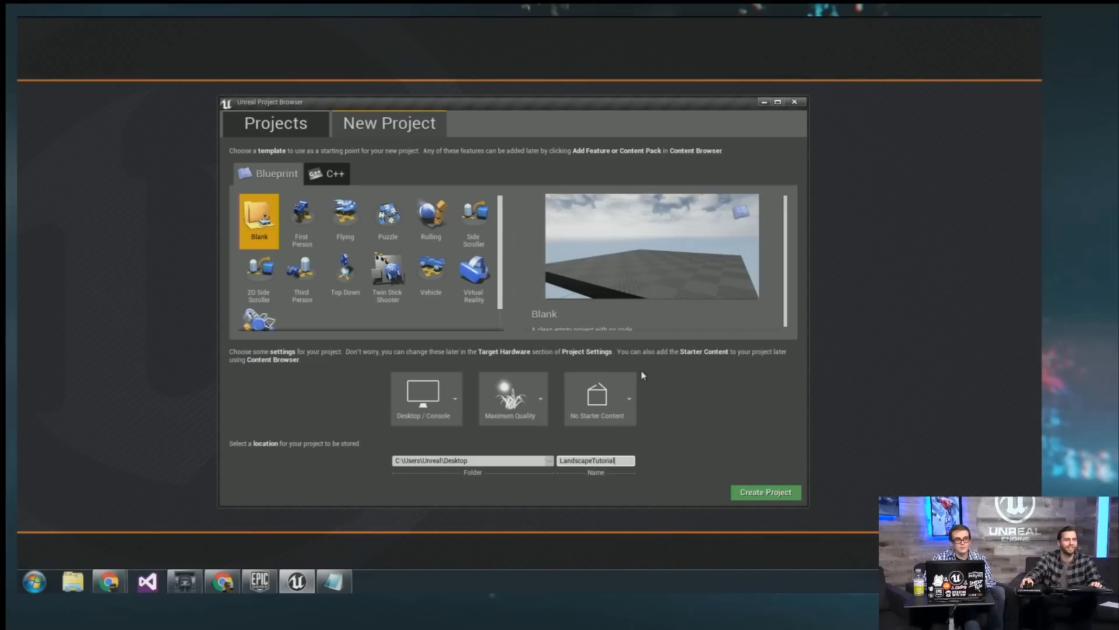
pyautogui.click(752, 493)
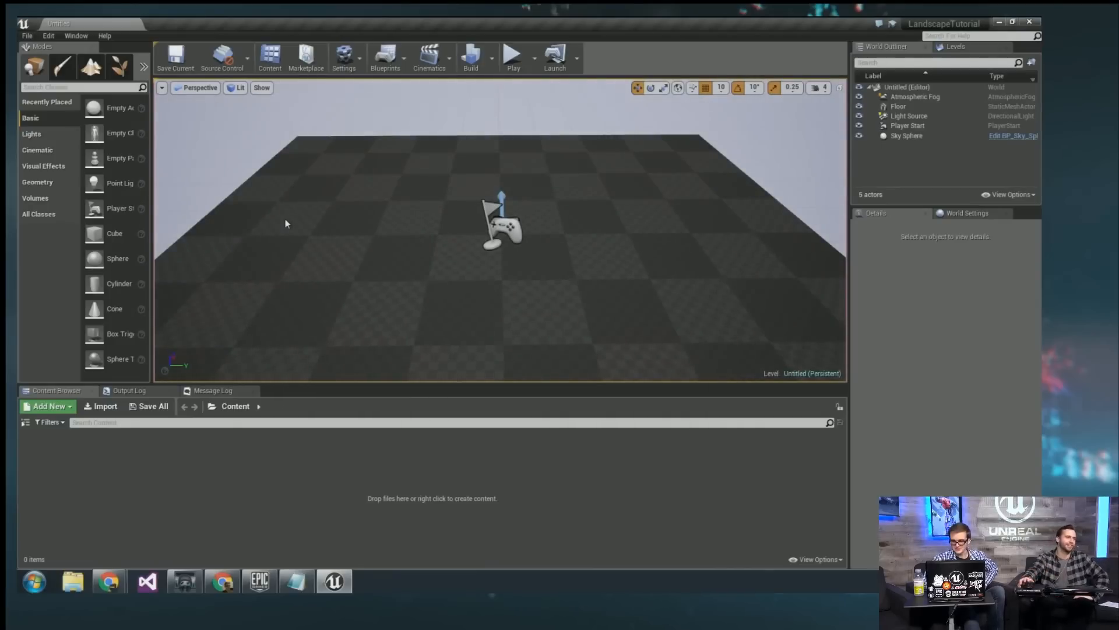
# Close the Output Log and Message Log panels that share the dock with the Content Browser.
pyautogui.click(161, 390)
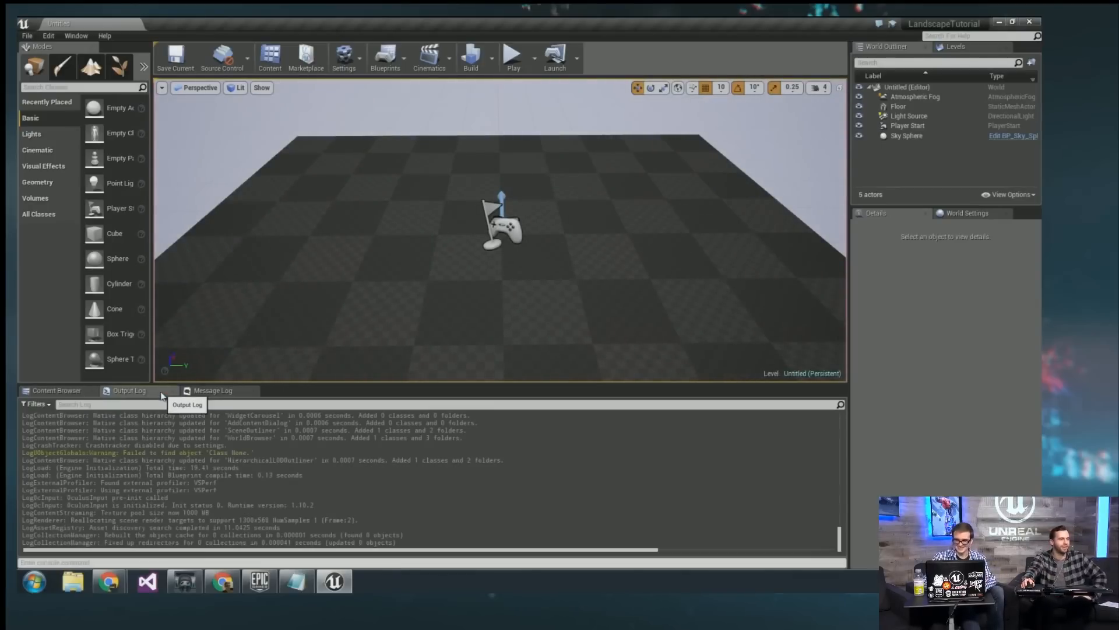
pyautogui.click(175, 391)
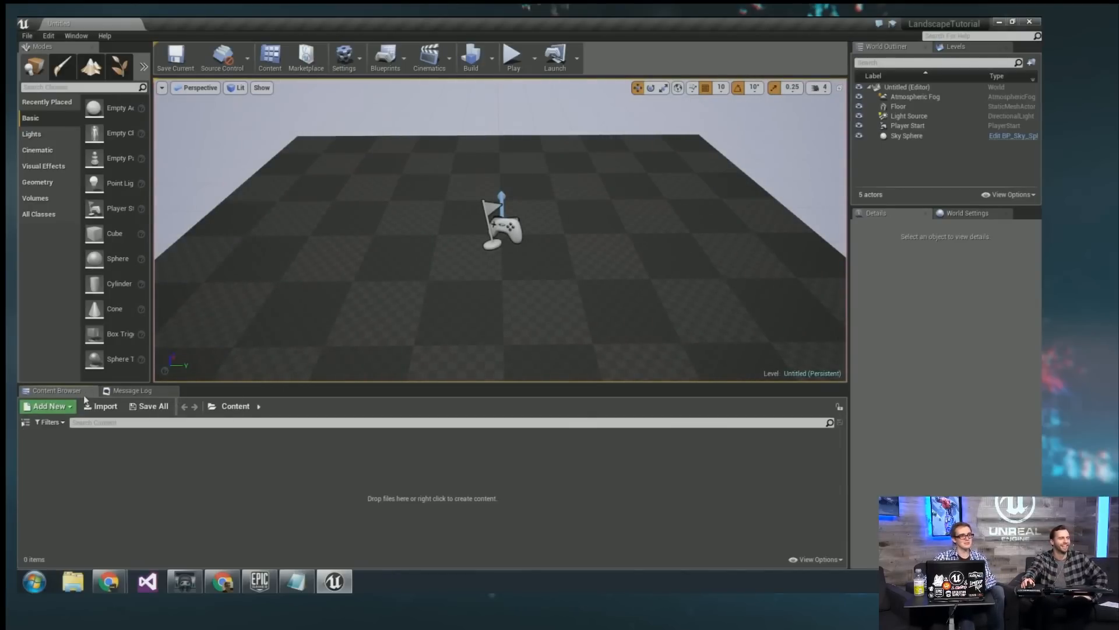
pyautogui.click(132, 390)
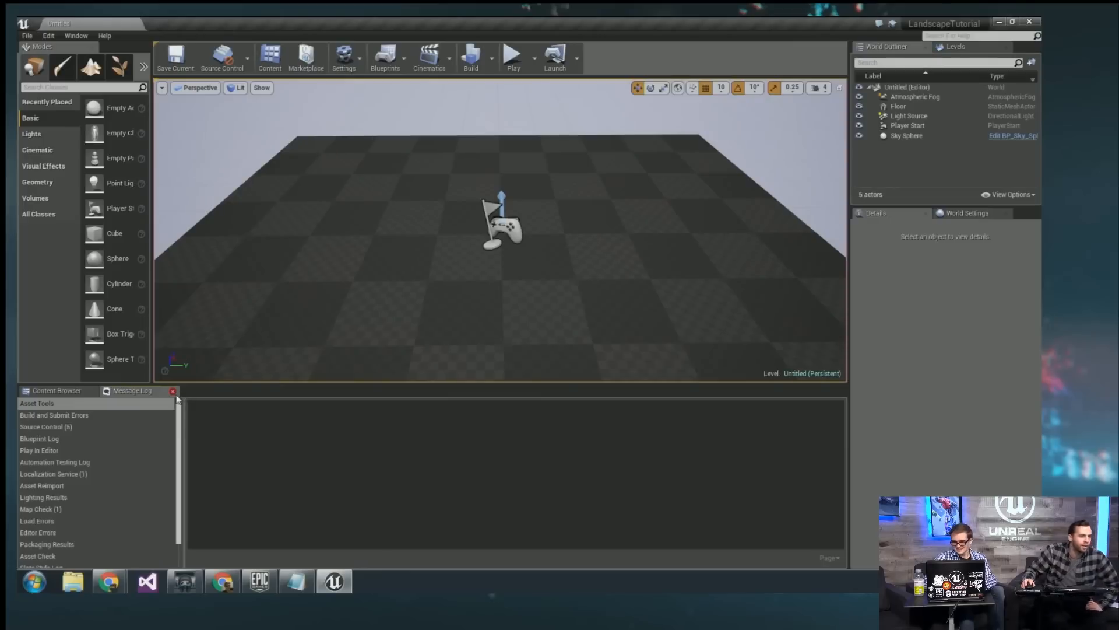
pyautogui.click(175, 391)
# Slightly enlarge the Content Browser and the World Outliner column, and show the Content Browser's folder tree at a narrower width.
pyautogui.moveTo(46, 383)
pyautogui.mouseDown()
pyautogui.moveTo(46, 360)
pyautogui.moveTo(52, 375)
pyautogui.mouseUp()
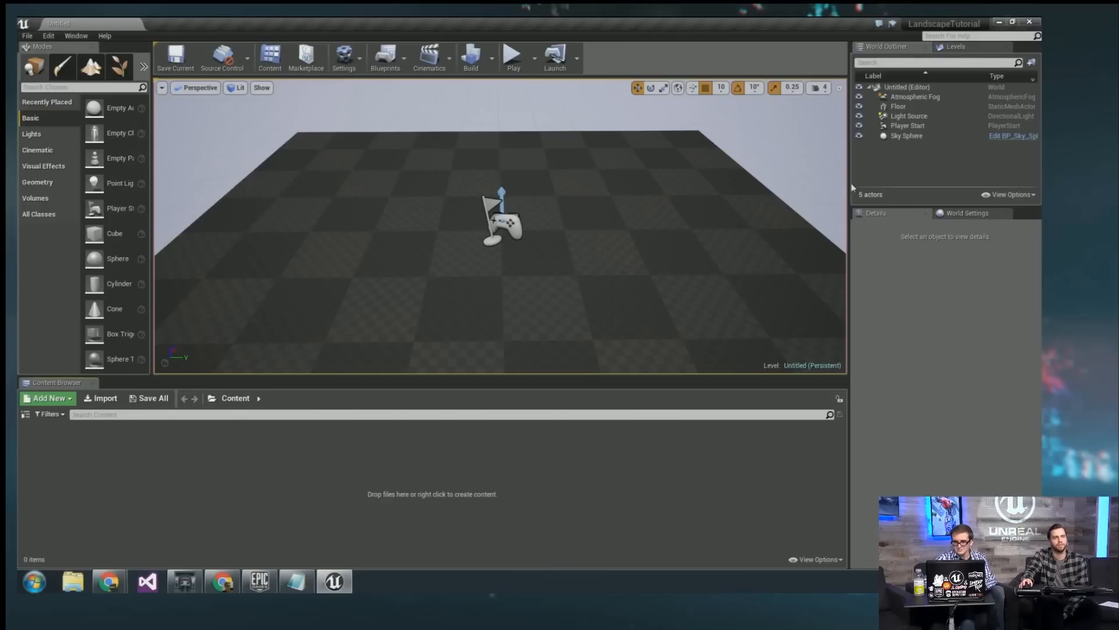
pyautogui.moveTo(849, 186); pyautogui.dragTo(833, 188)
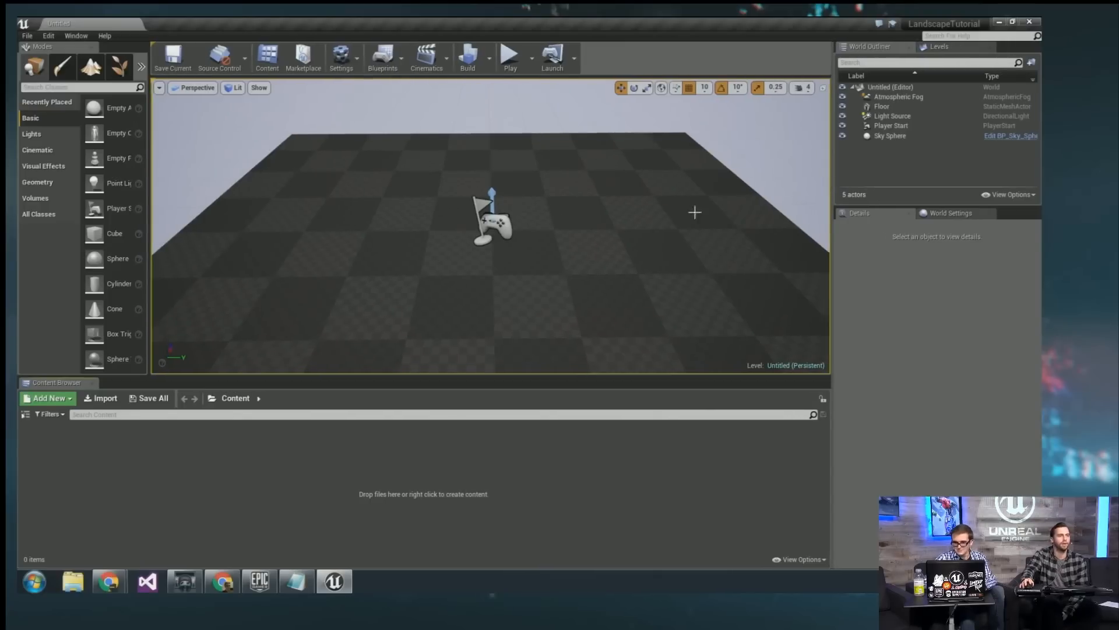
pyautogui.click(27, 416)
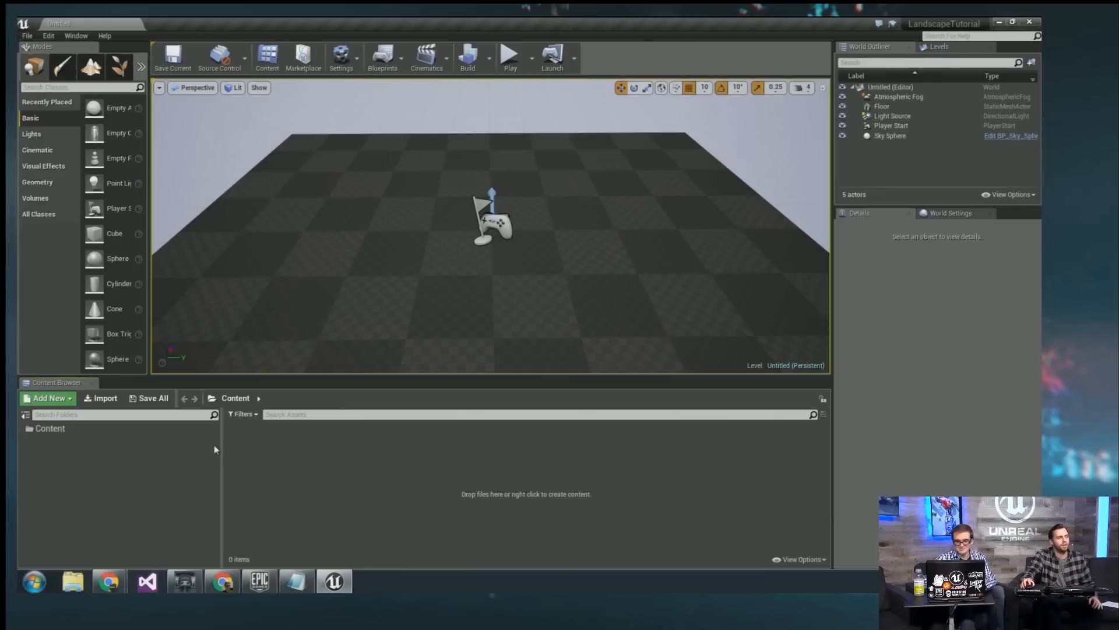
pyautogui.moveTo(222, 445); pyautogui.dragTo(139, 444)
# Add the Starter Content pack to the project and close the content dialog.
pyautogui.click(49, 398)
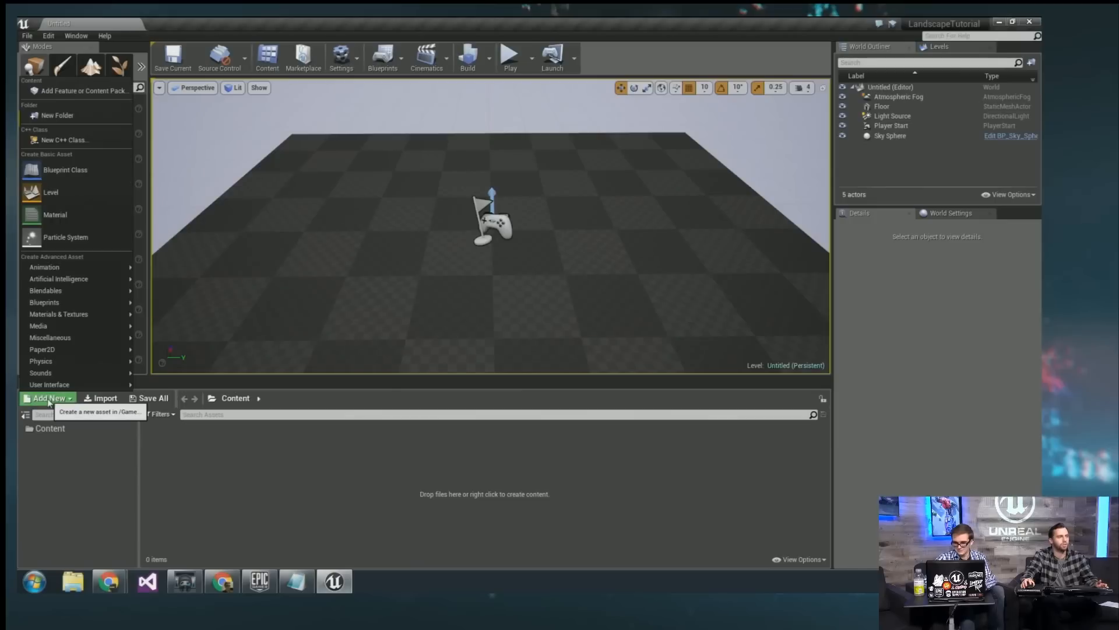
pyautogui.moveTo(49, 385)
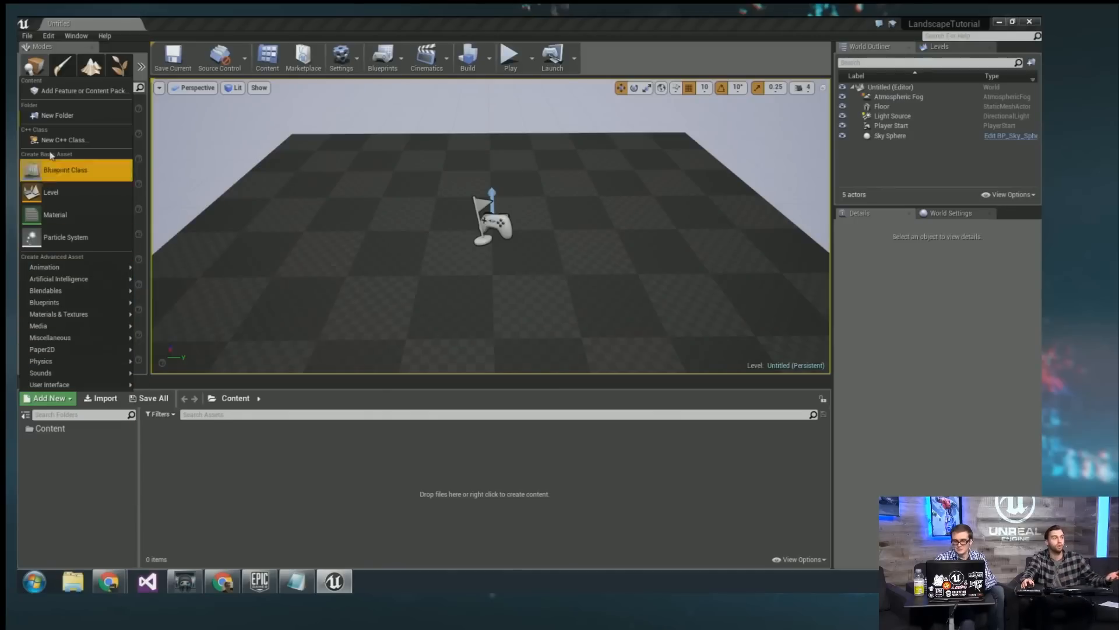
pyautogui.click(73, 92)
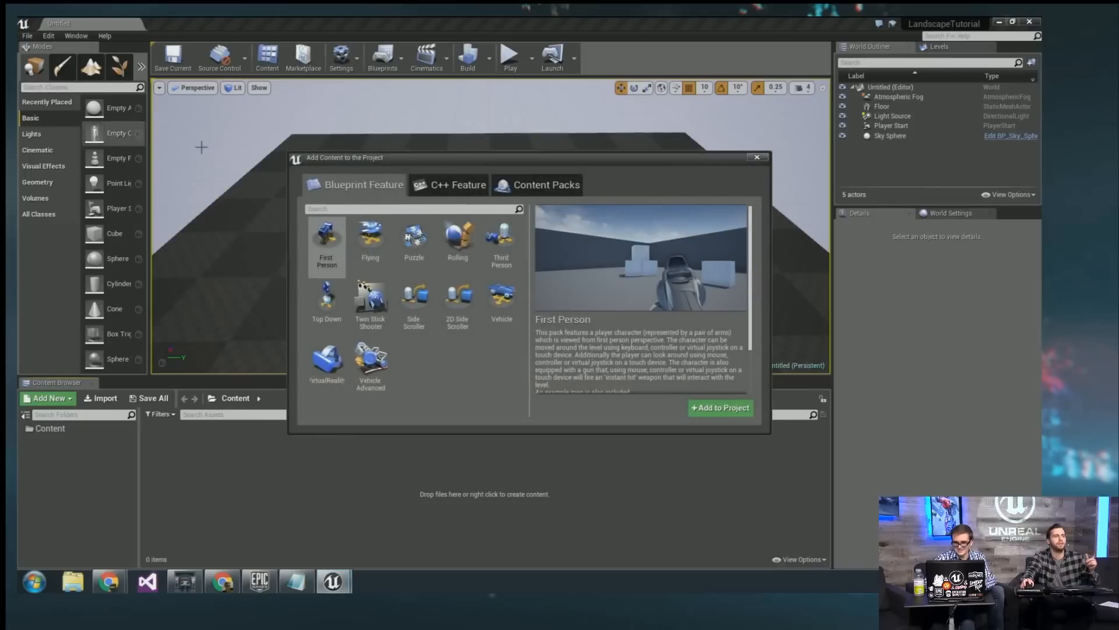
pyautogui.moveTo(446, 158); pyautogui.dragTo(410, 132)
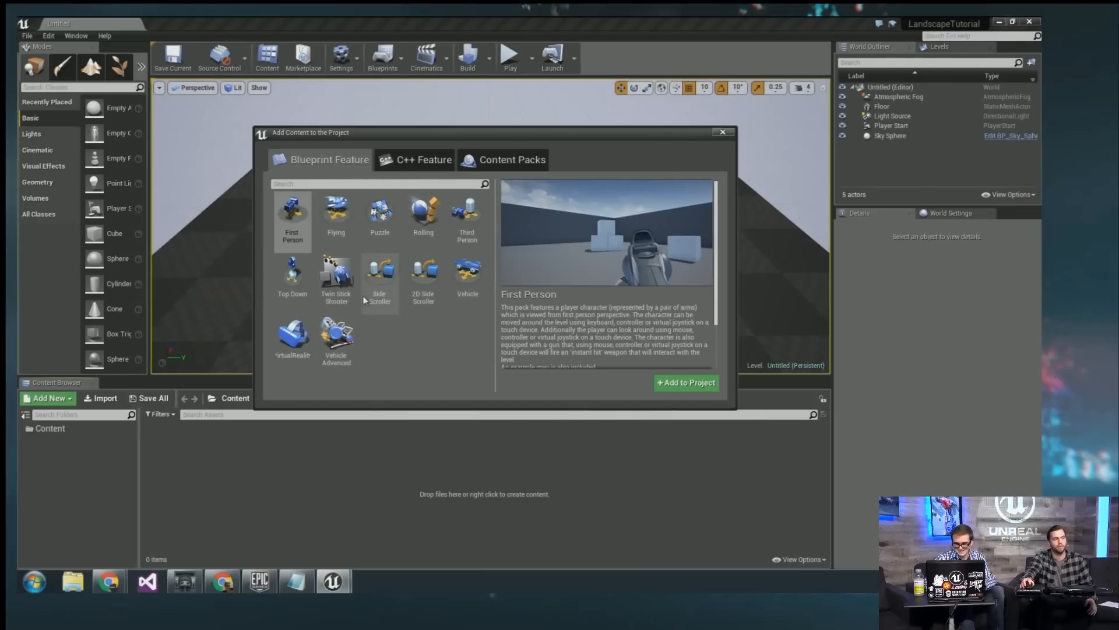
pyautogui.click(491, 161)
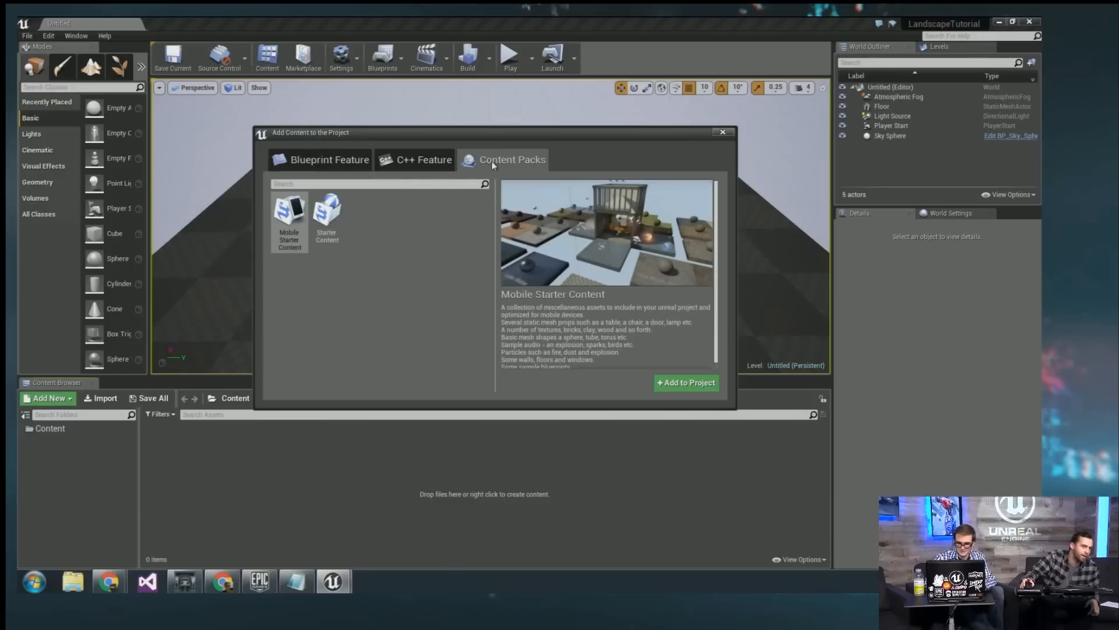
pyautogui.click(337, 219)
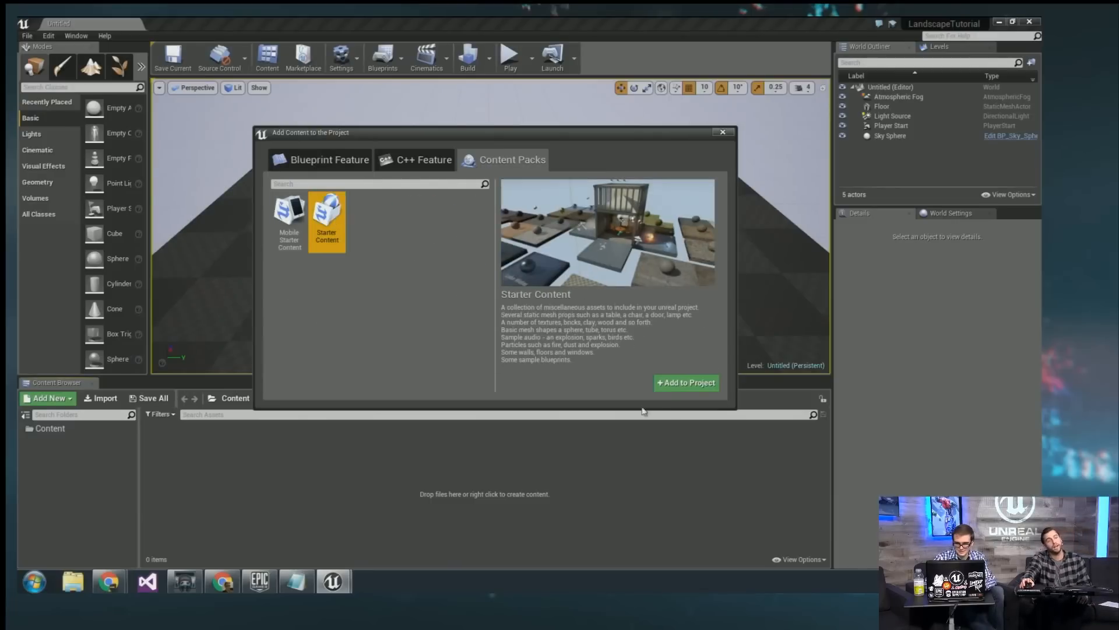
pyautogui.click(685, 385)
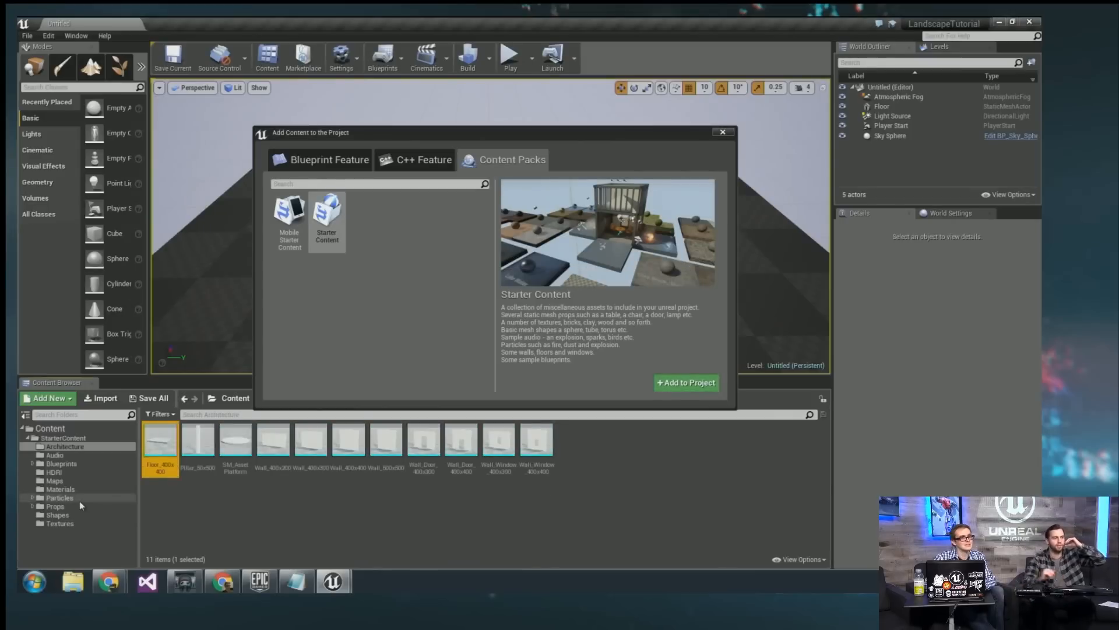
pyautogui.click(722, 133)
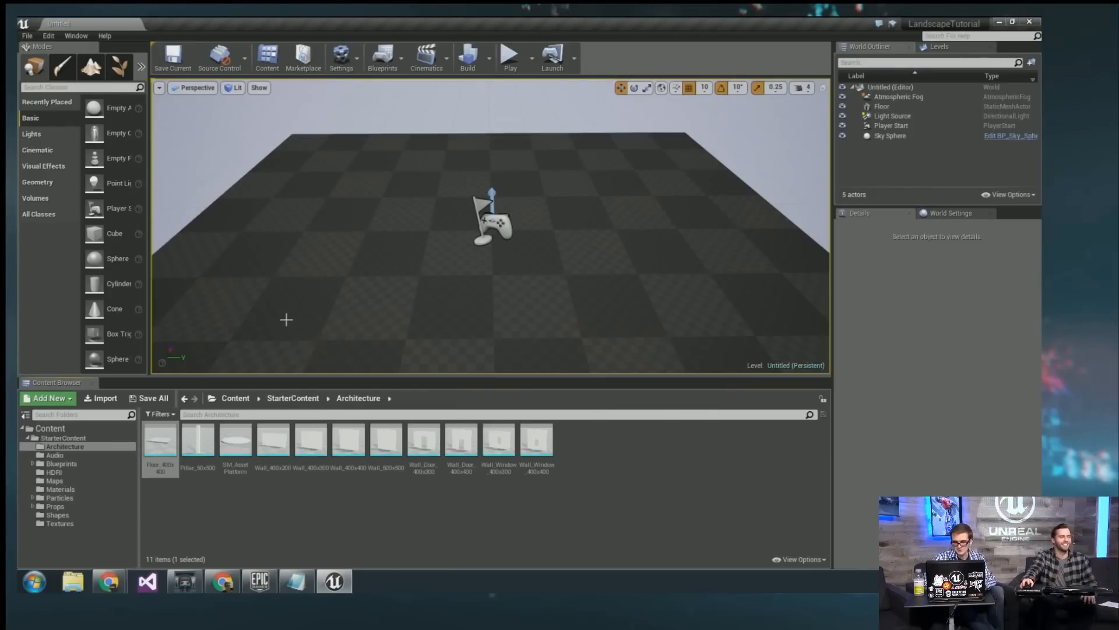
# Delete the checkered Floor mesh from the level.
pyautogui.moveTo(277, 297)
pyautogui.mouseDown(button='right')
pyautogui.moveTo(320, 262)
pyautogui.moveTo(288, 297)
pyautogui.mouseUp(button='right')
pyautogui.press('s')
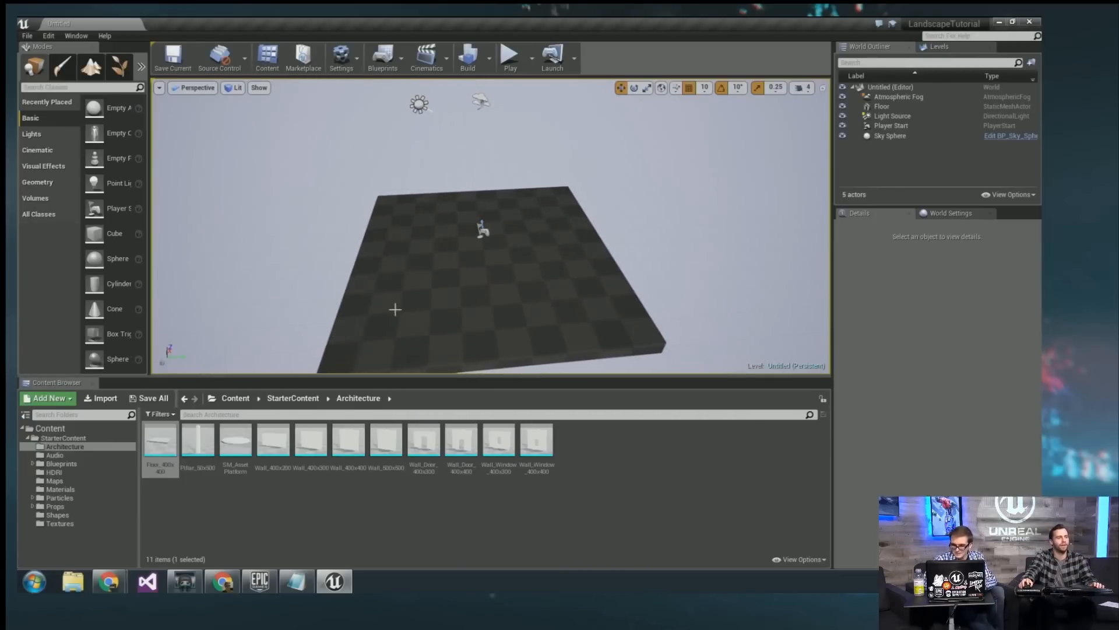
pyautogui.click(405, 311)
pyautogui.press('f')
pyautogui.press('Delete')
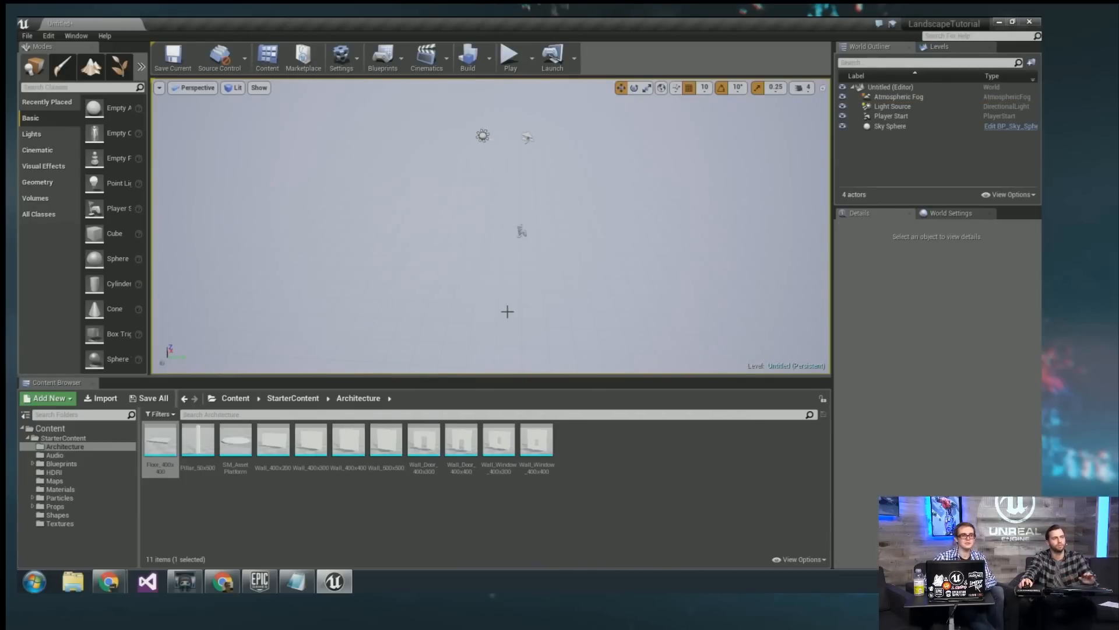
pyautogui.moveTo(461, 304); pyautogui.dragTo(461, 305, button='right')
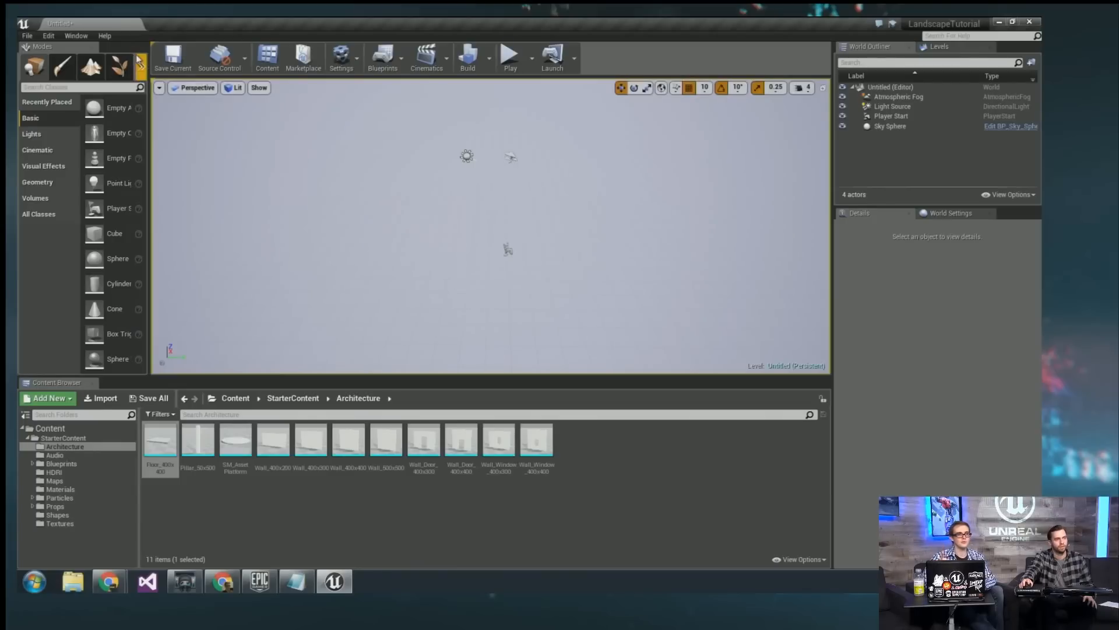
pyautogui.moveTo(324, 253); pyautogui.dragTo(325, 252, button='right')
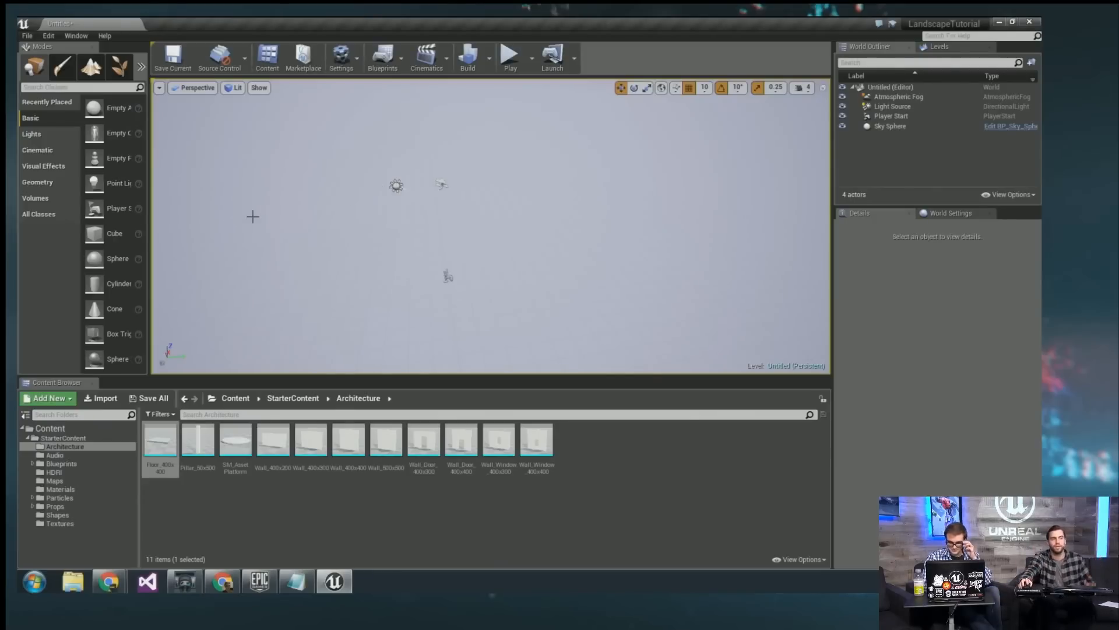
pyautogui.moveTo(441, 235); pyautogui.dragTo(419, 235, button='right')
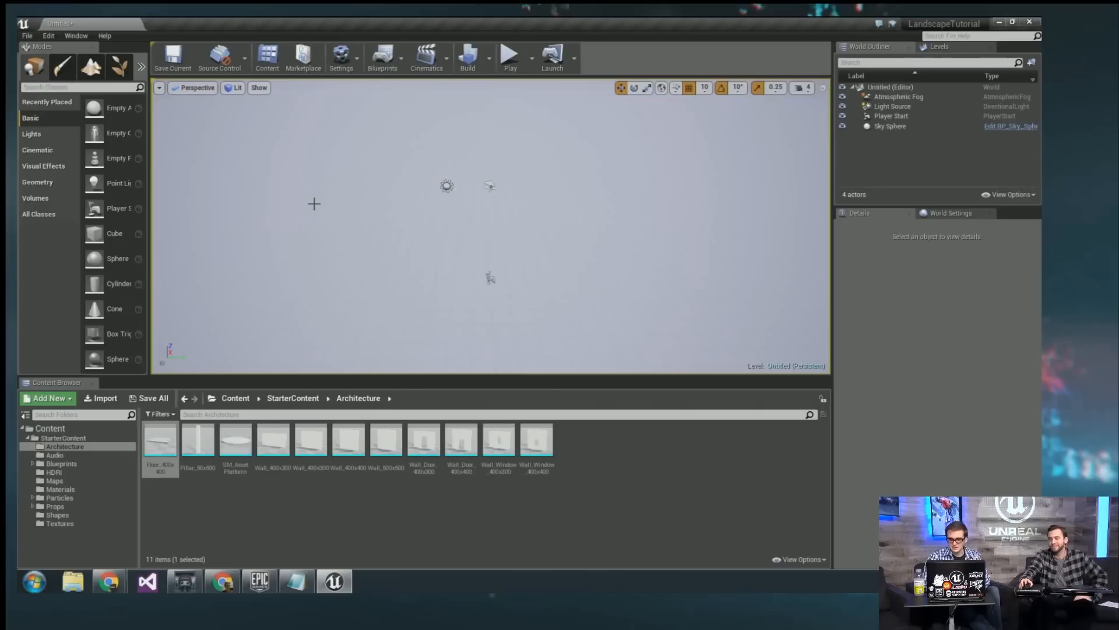
pyautogui.click(111, 38)
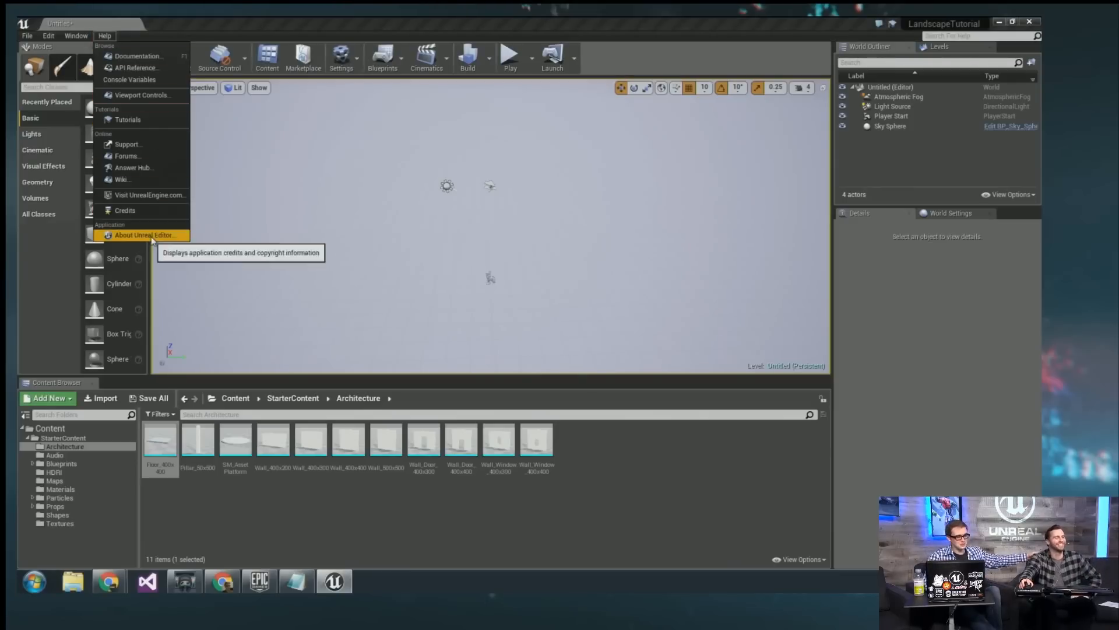
pyautogui.click(397, 157)
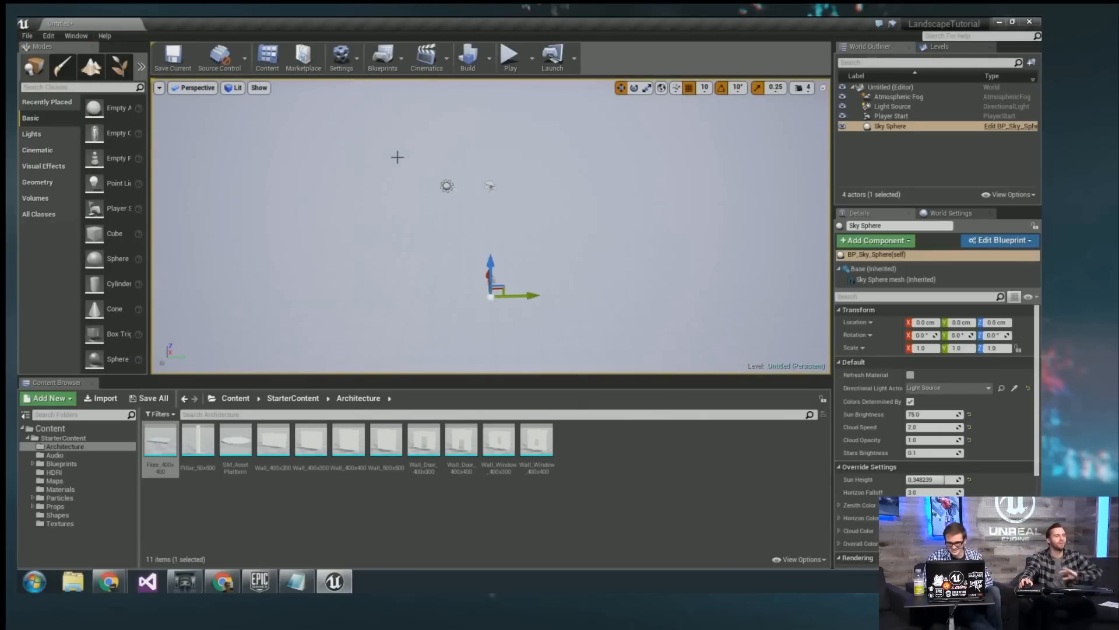
pyautogui.moveTo(397, 277)
pyautogui.mouseDown(button='right')
pyautogui.moveTo(408, 268)
pyautogui.moveTo(387, 280)
pyautogui.mouseUp(button='right')
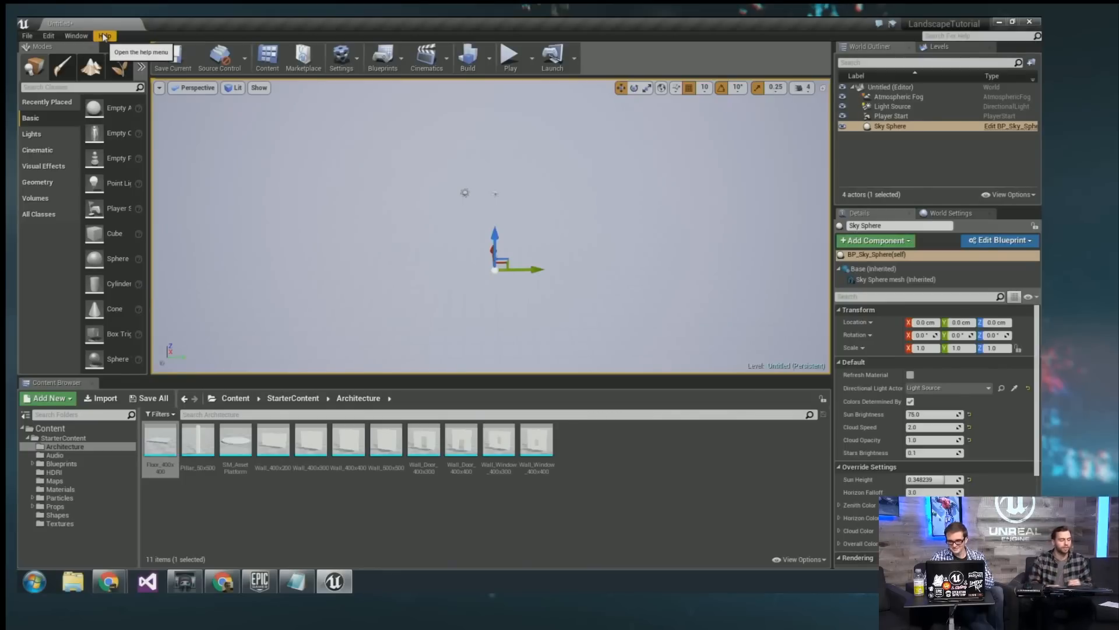
# Run the console command stat unitgraph to display the frame timing graph in the viewport.
pyautogui.press('`')
pyautogui.write('sta')
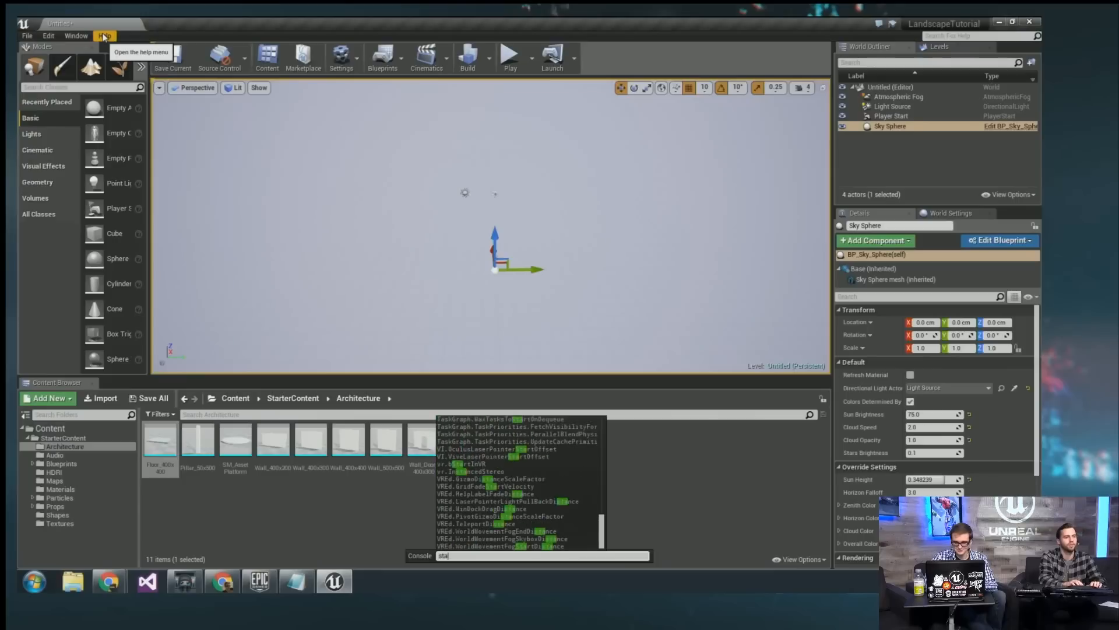
pyautogui.write('t unitgraph')
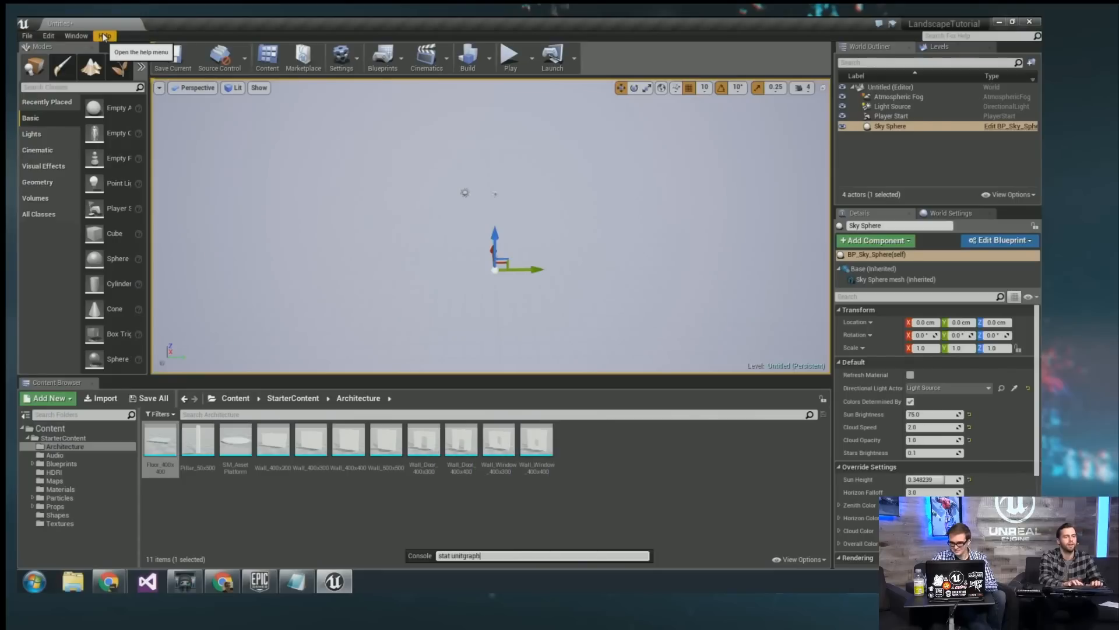
pyautogui.press('Return')
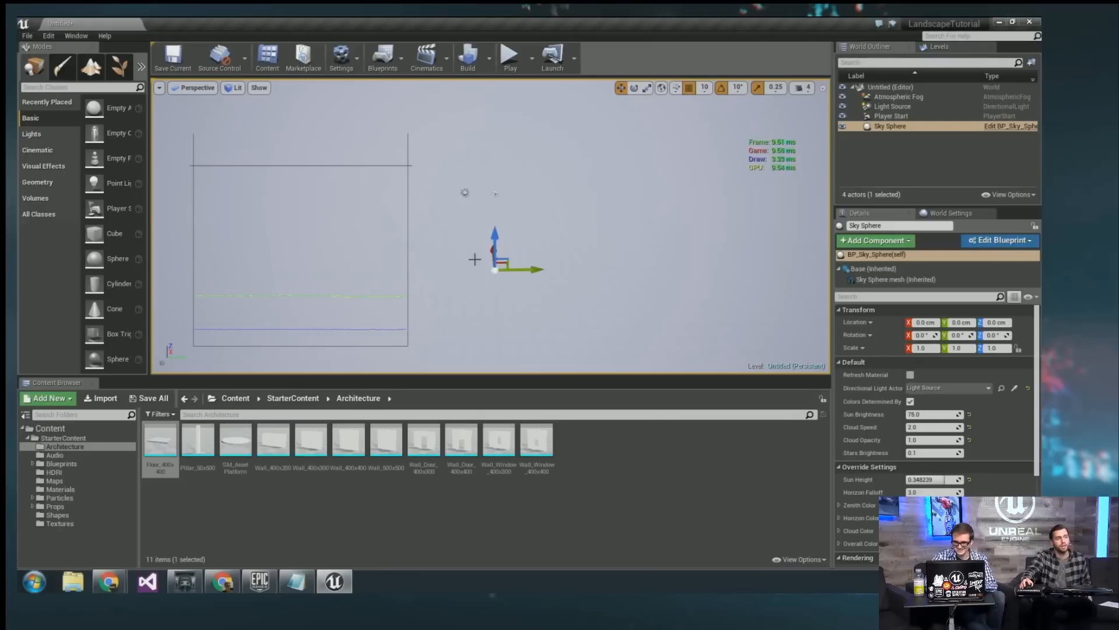
pyautogui.moveTo(476, 256)
pyautogui.mouseDown(button='right')
pyautogui.moveTo(502, 255)
pyautogui.moveTo(467, 255)
pyautogui.mouseUp(button='right')
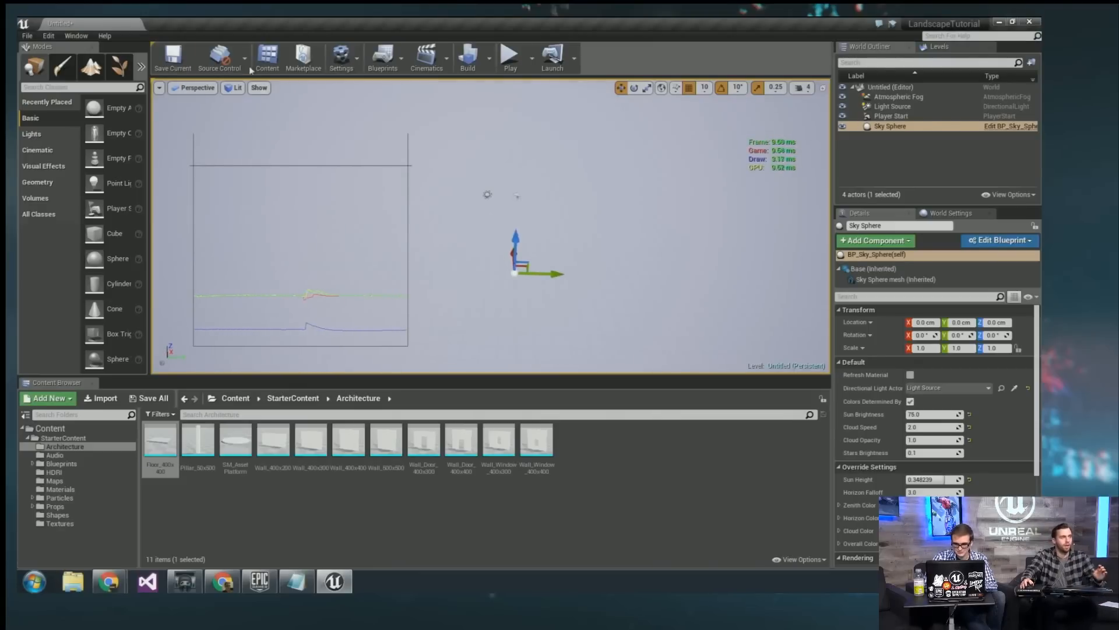
# Generate the Console Variables reference, open the ConsoleHelp file from the project's Saved folder and maximize its browser window.
pyautogui.click(105, 35)
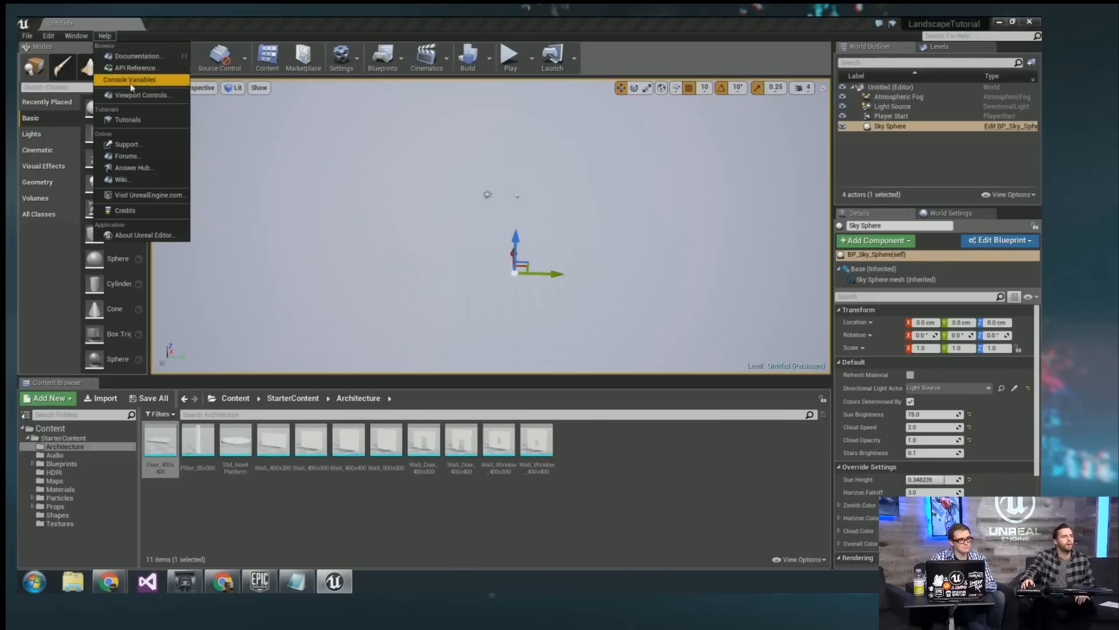
pyautogui.click(128, 79)
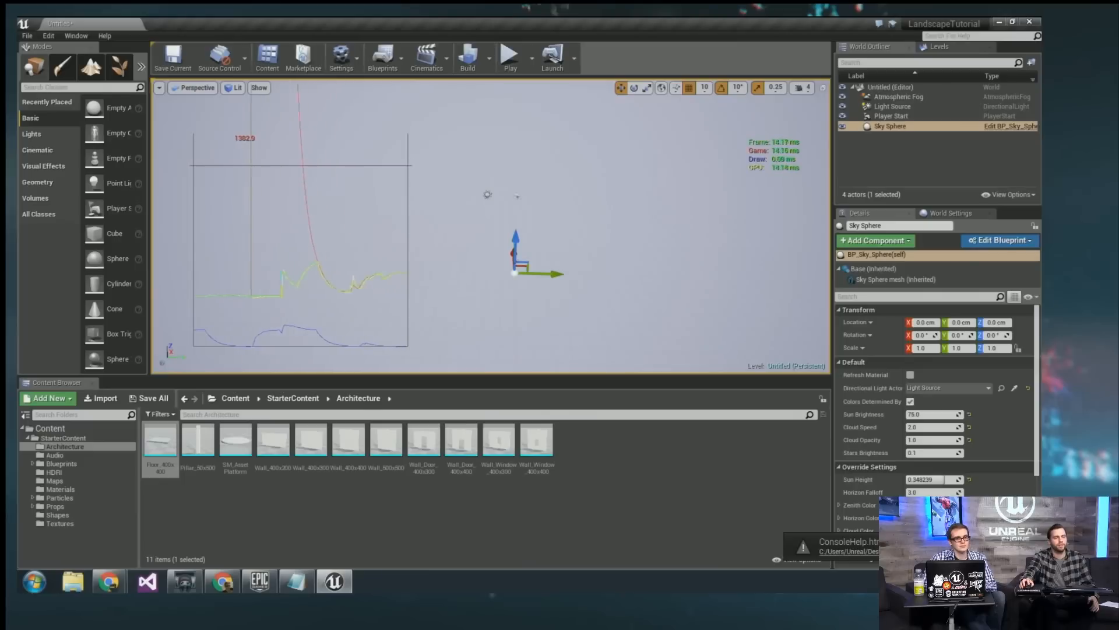
pyautogui.click(892, 552)
pyautogui.click(379, 274)
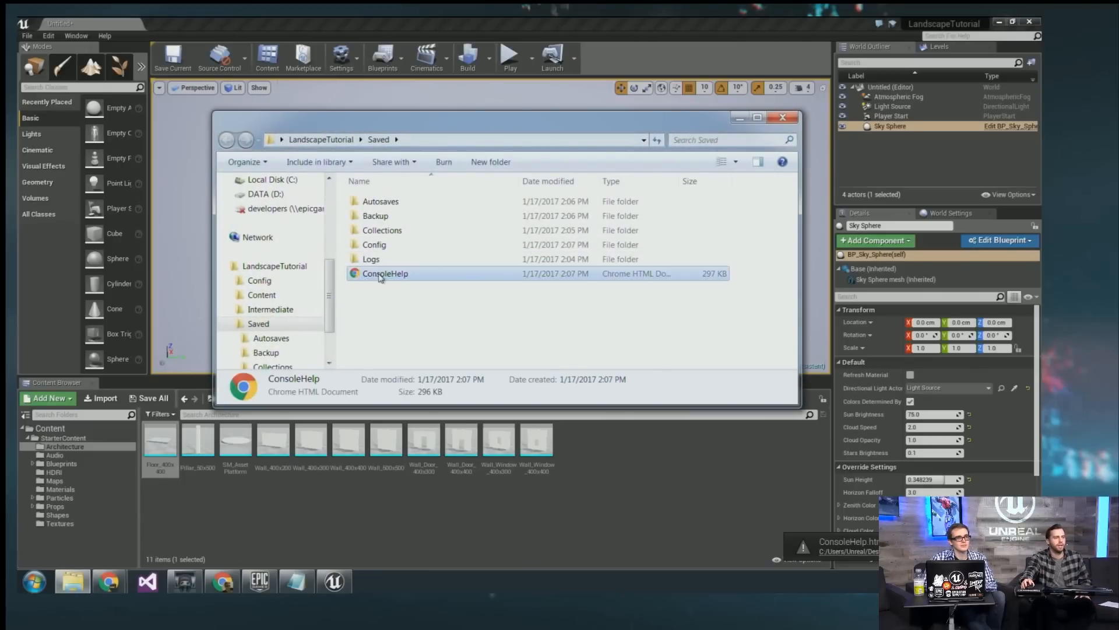
pyautogui.doubleClick(379, 274)
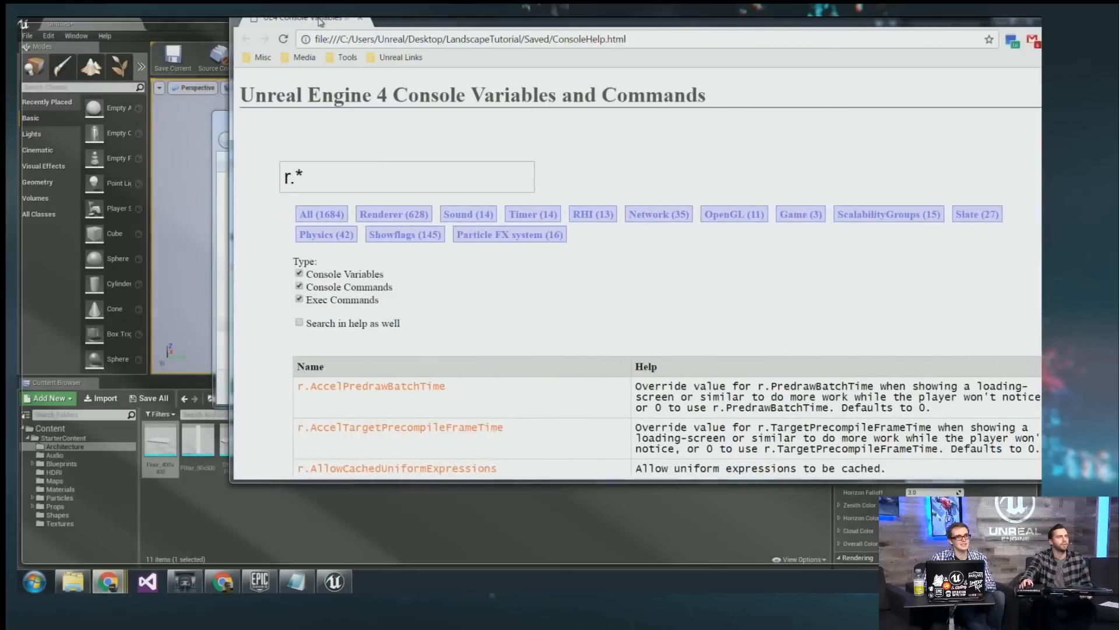
pyautogui.doubleClick(282, 17)
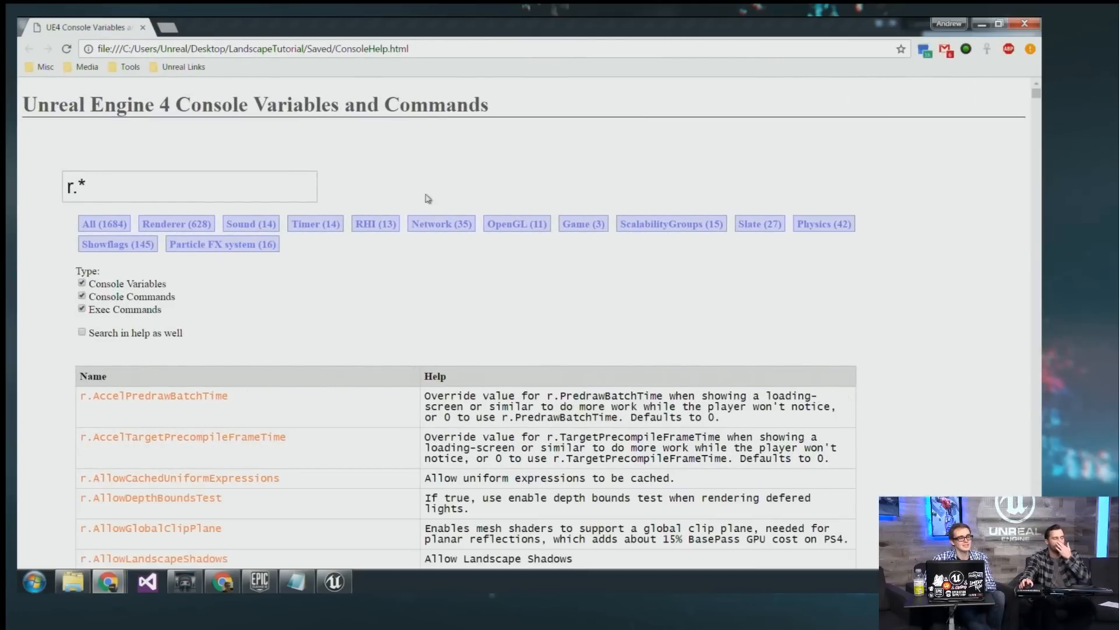
# Search the console variables and commands reference for foliage and look through the matching entries.
pyautogui.tripleClick(78, 186)
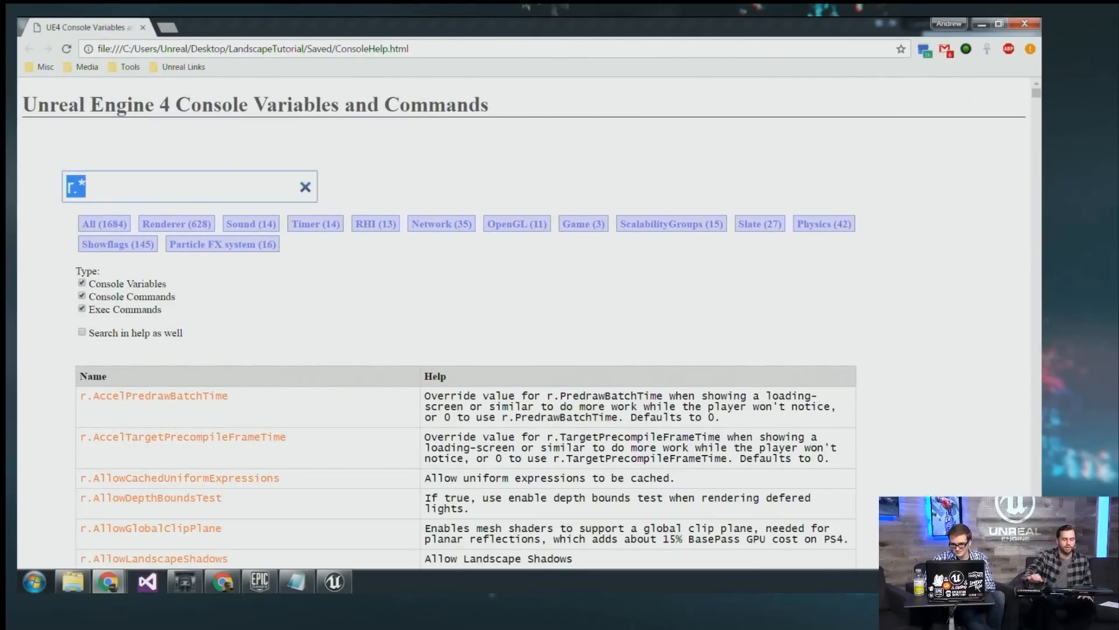
pyautogui.press('BackSpace')
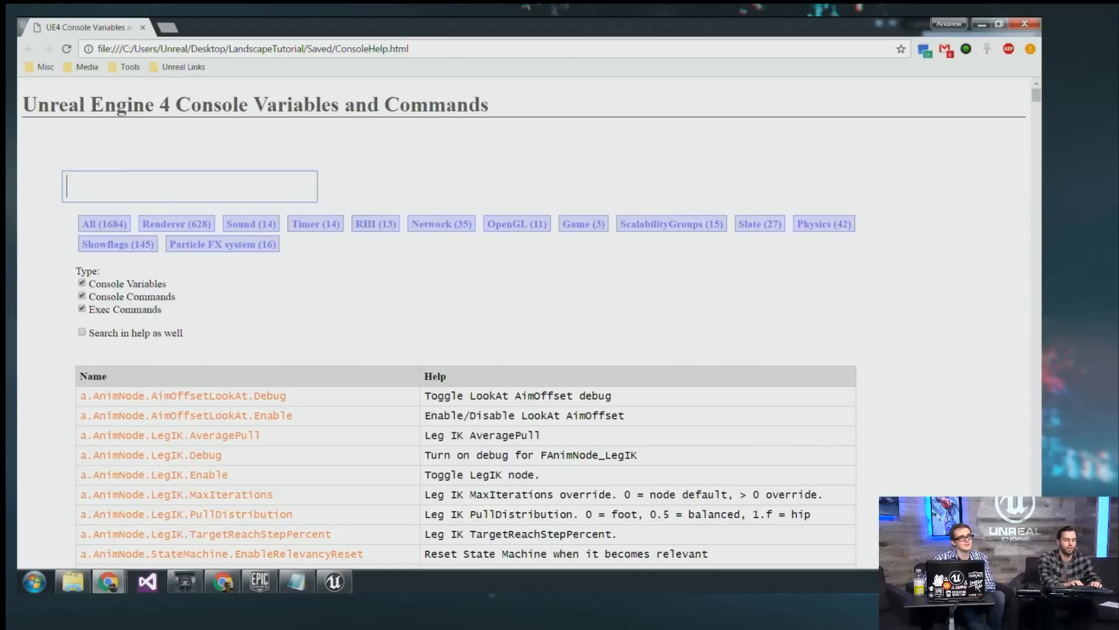
pyautogui.write('foliage')
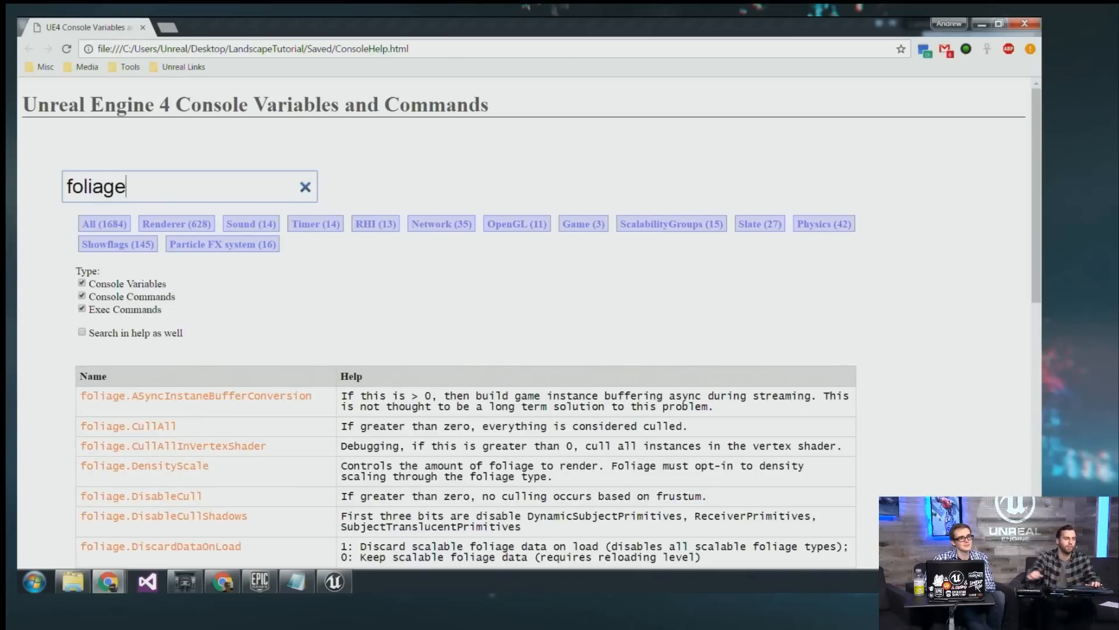
pyautogui.scroll(-11, 402, 312)
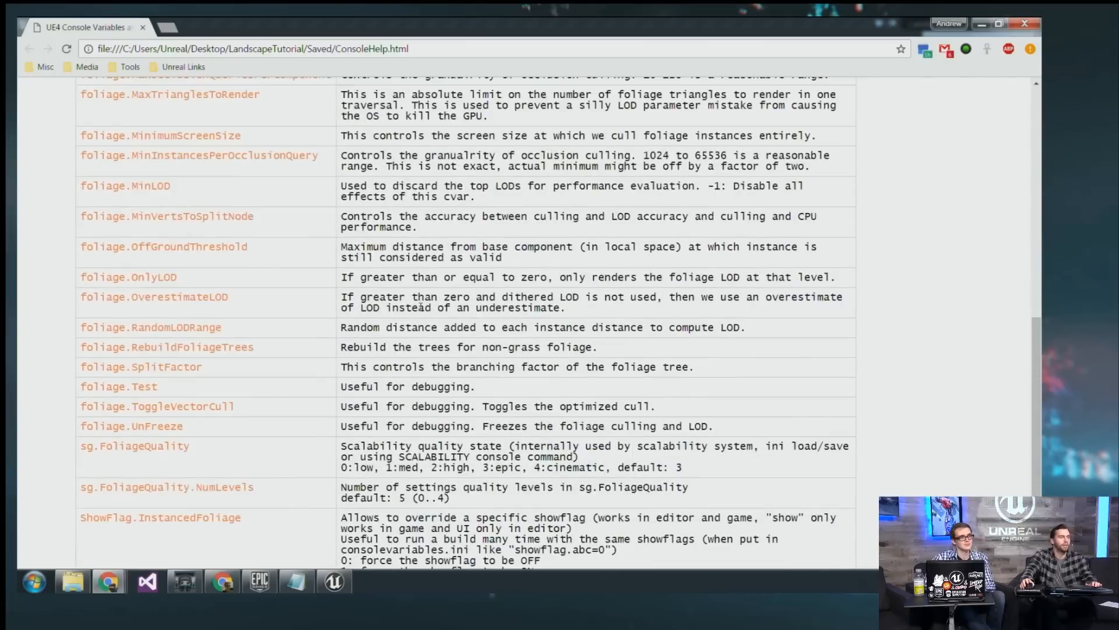
# Read through the foliage console variables and their help descriptions, highlighting the help text of foliage.ASyncInstaneBufferConversion.
pyautogui.scroll(-3, 420, 306)
pyautogui.scroll(15, 421, 308)
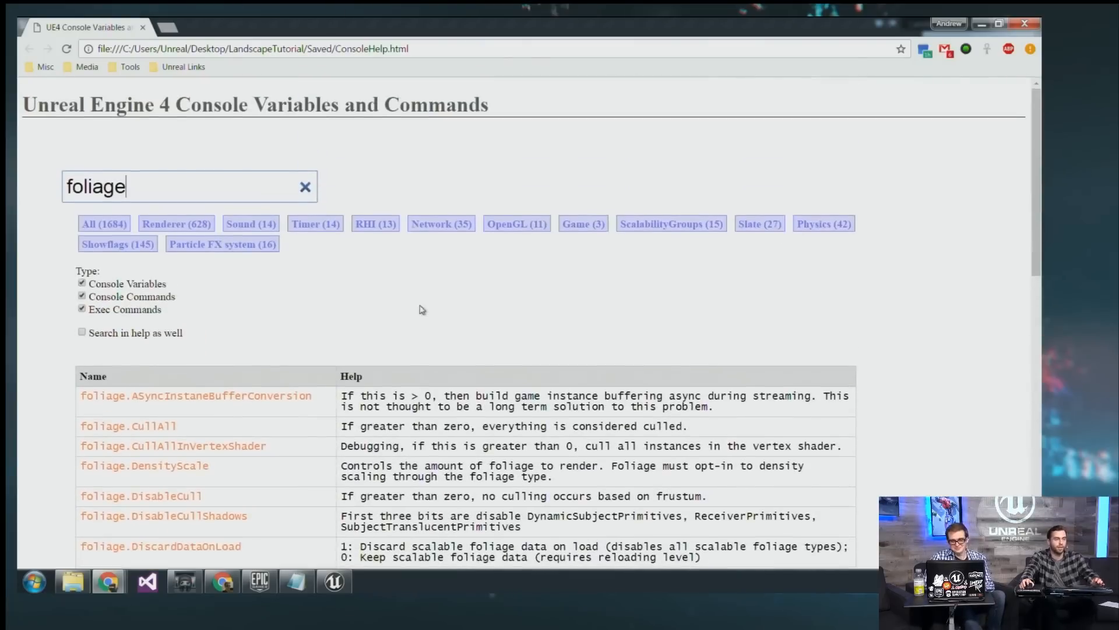
pyautogui.scroll(-6, 422, 309)
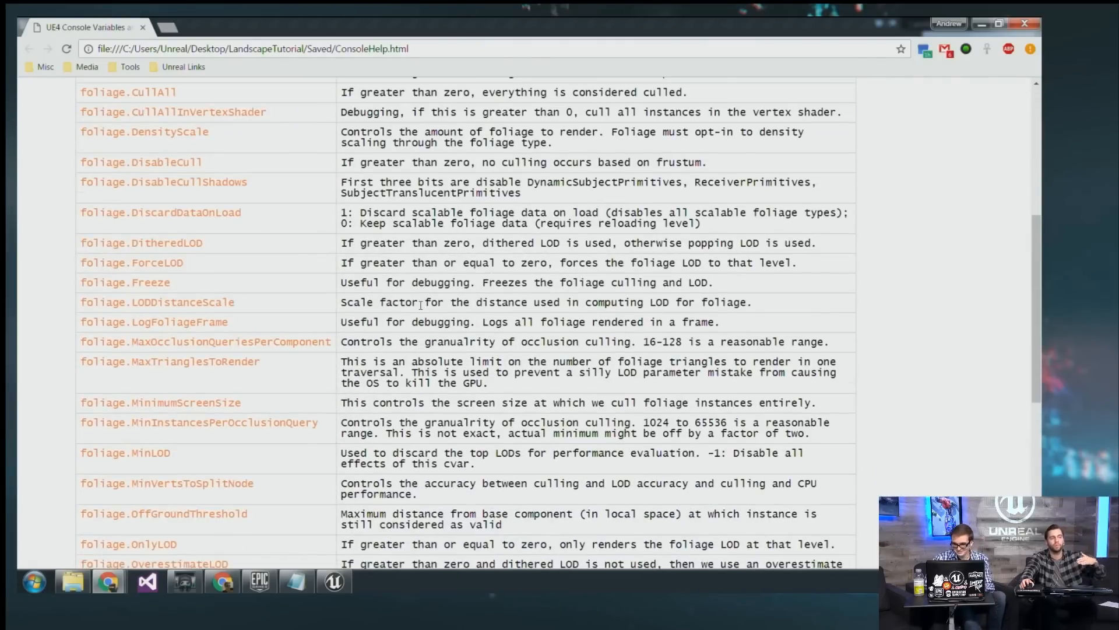
pyautogui.scroll(-3, 420, 305)
pyautogui.scroll(6, 422, 305)
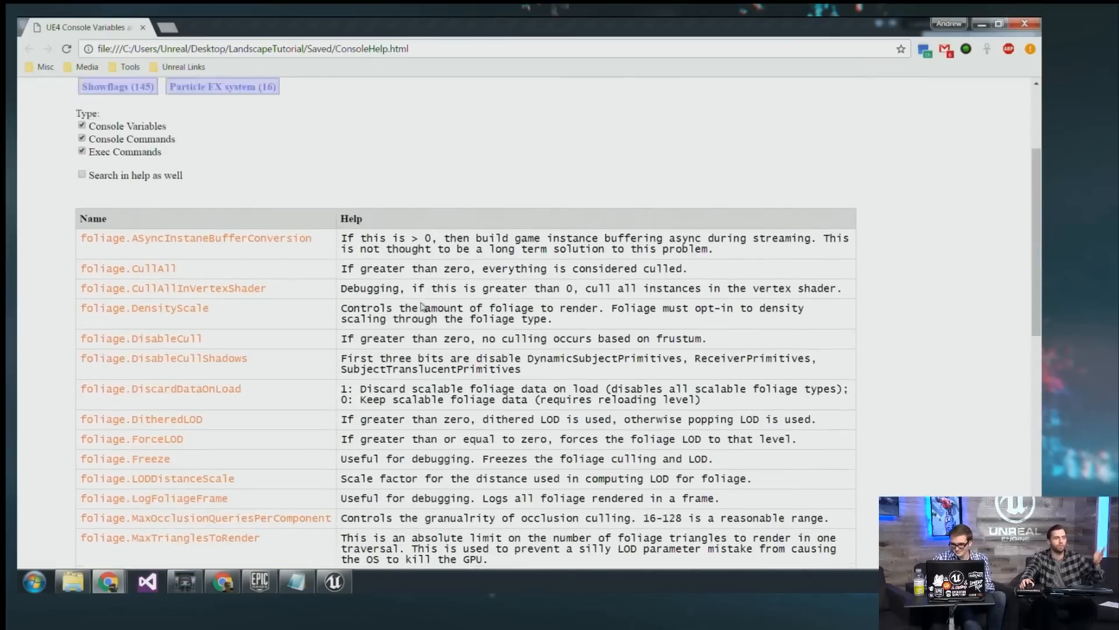
pyautogui.scroll(2, 421, 306)
pyautogui.scroll(-4, 423, 306)
pyautogui.scroll(1, 420, 306)
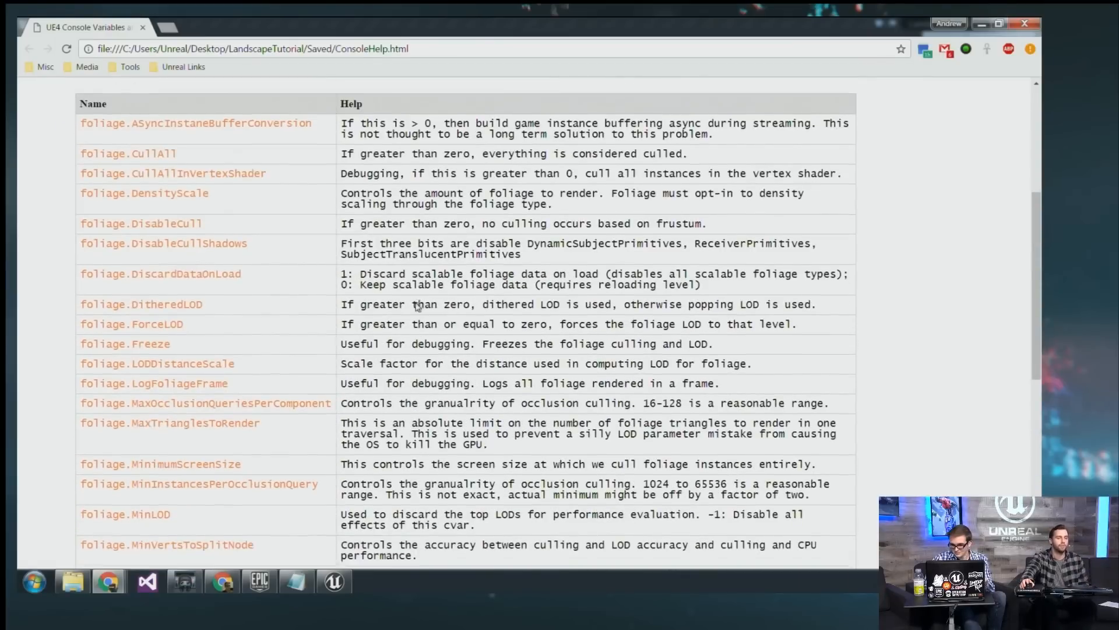
pyautogui.scroll(-4, 418, 307)
pyautogui.scroll(4, 416, 309)
pyautogui.scroll(2, 415, 303)
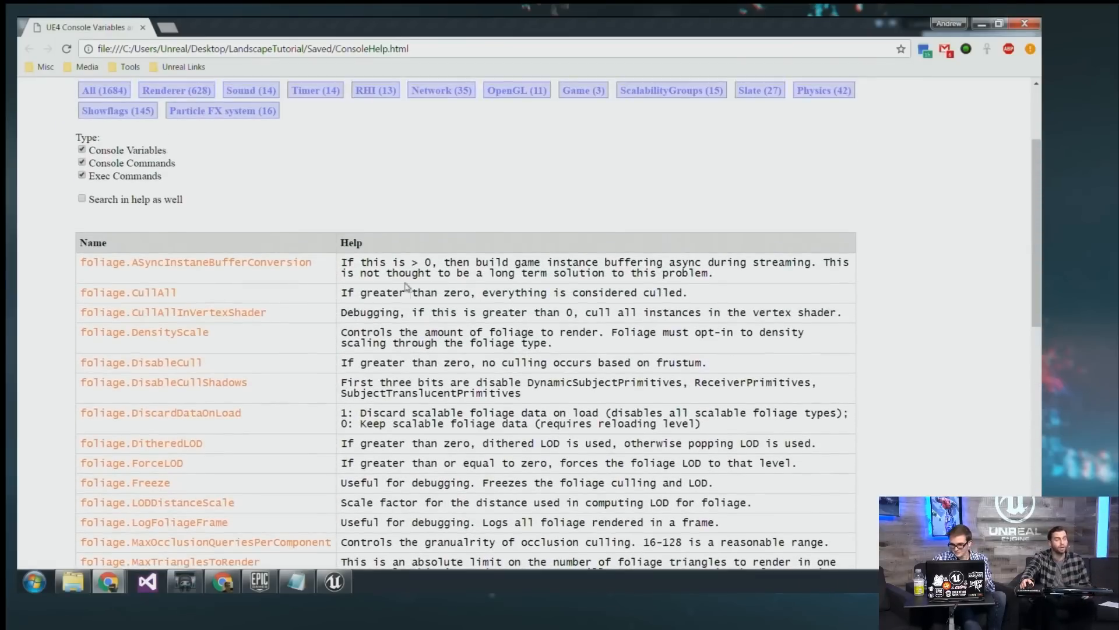
pyautogui.moveTo(345, 262); pyautogui.dragTo(663, 273)
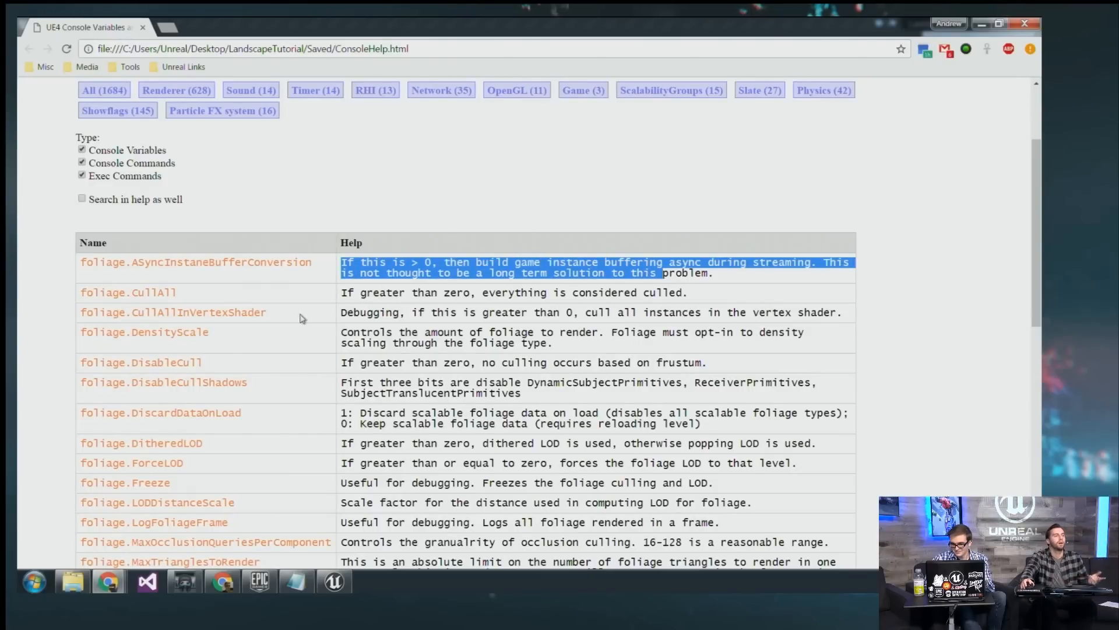
# Clear the console reference browser and the Saved folder window away and bring up the level editor's console prompt.
pyautogui.moveTo(312, 22); pyautogui.dragTo(17, 87)
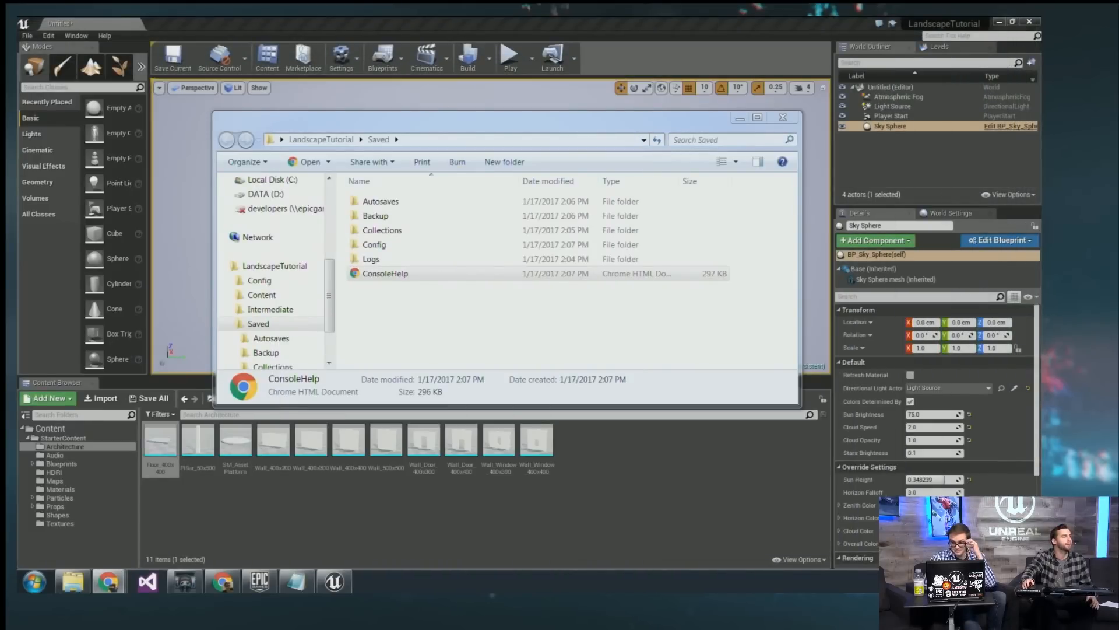
pyautogui.click(782, 117)
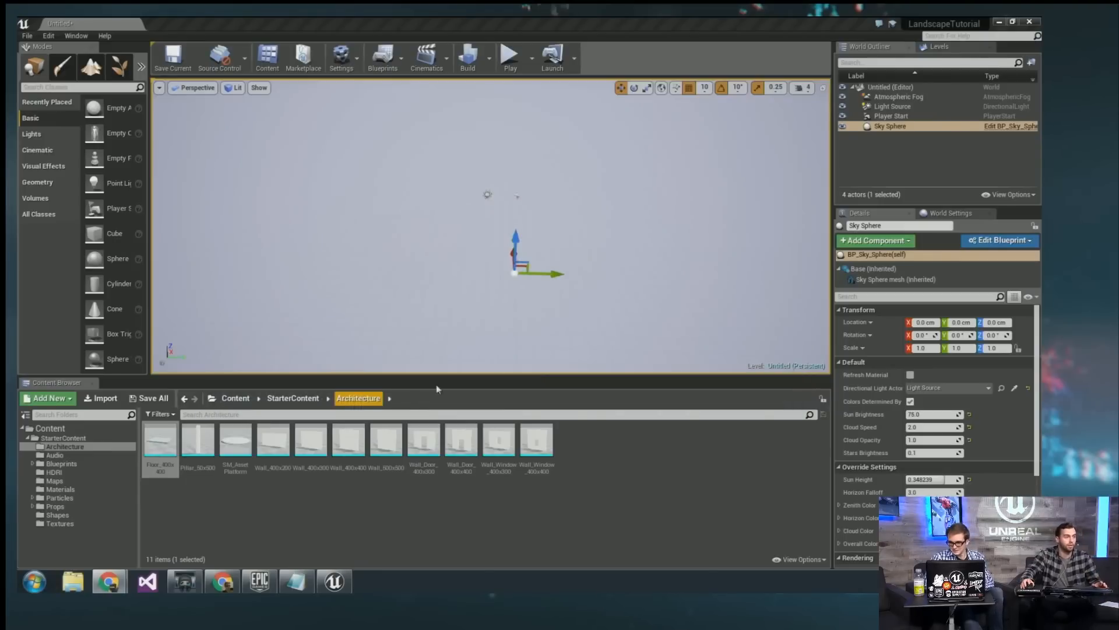
pyautogui.click(455, 271)
pyautogui.press('`')
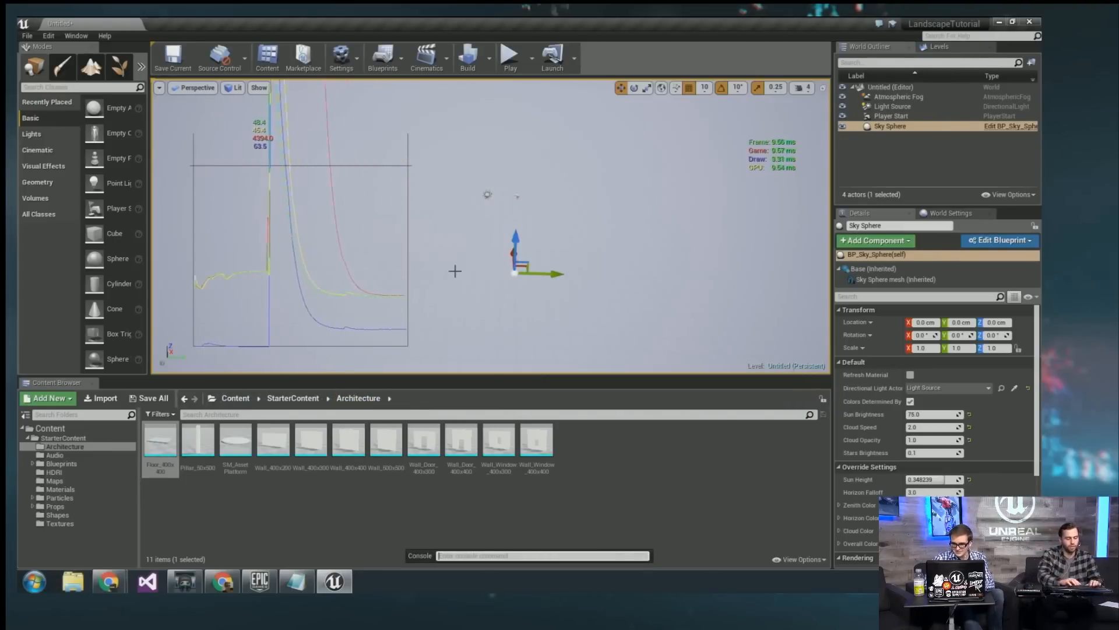
pyautogui.write('r.')
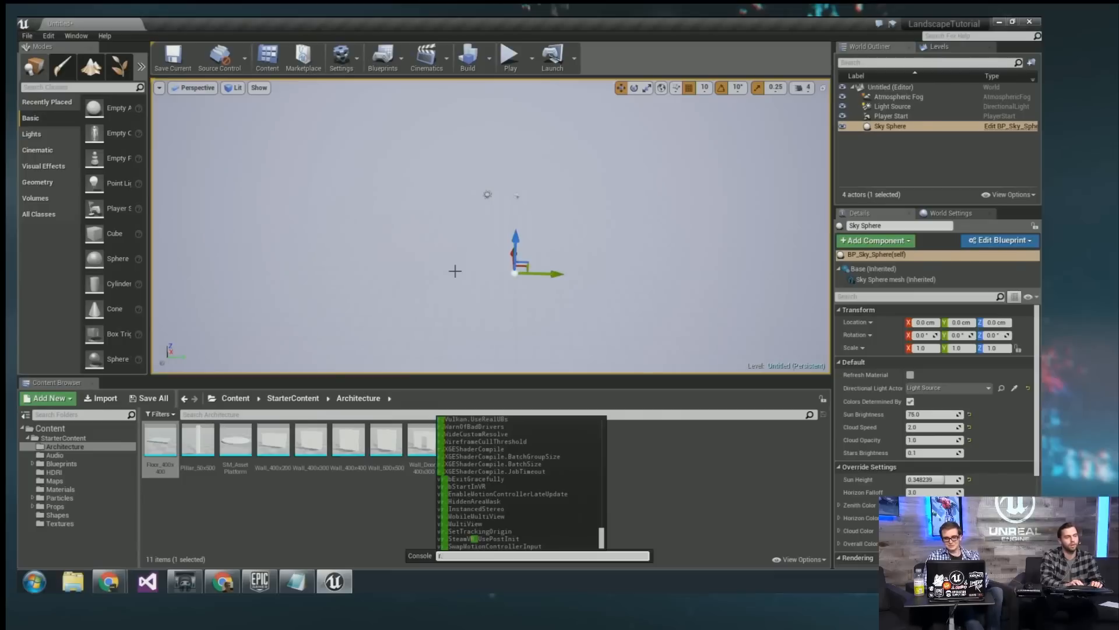
pyautogui.write('Sh')
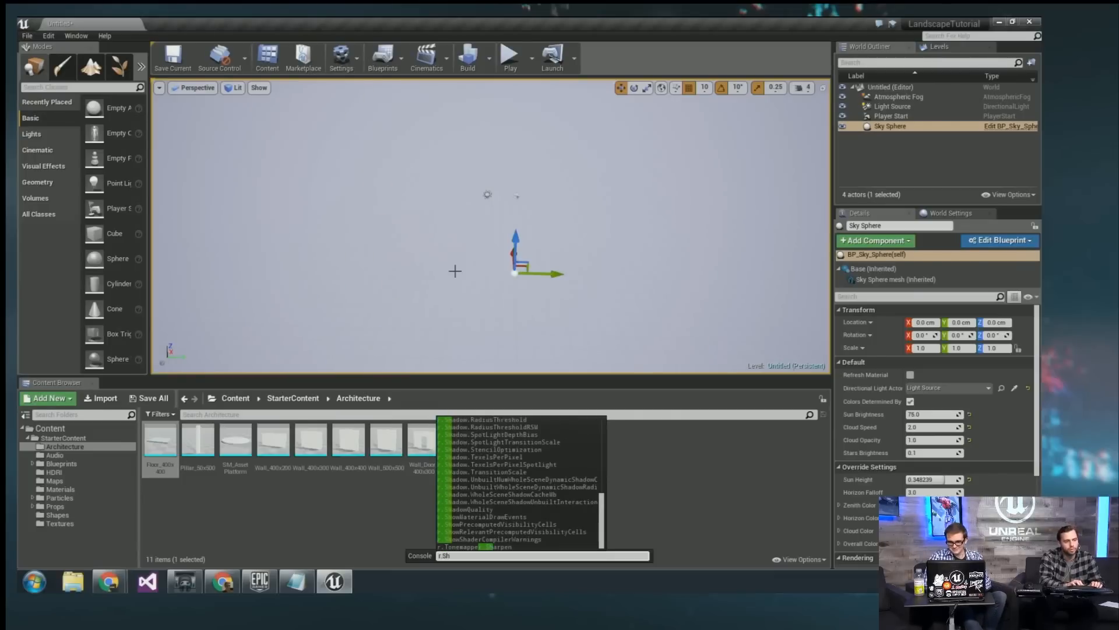
pyautogui.write('o')
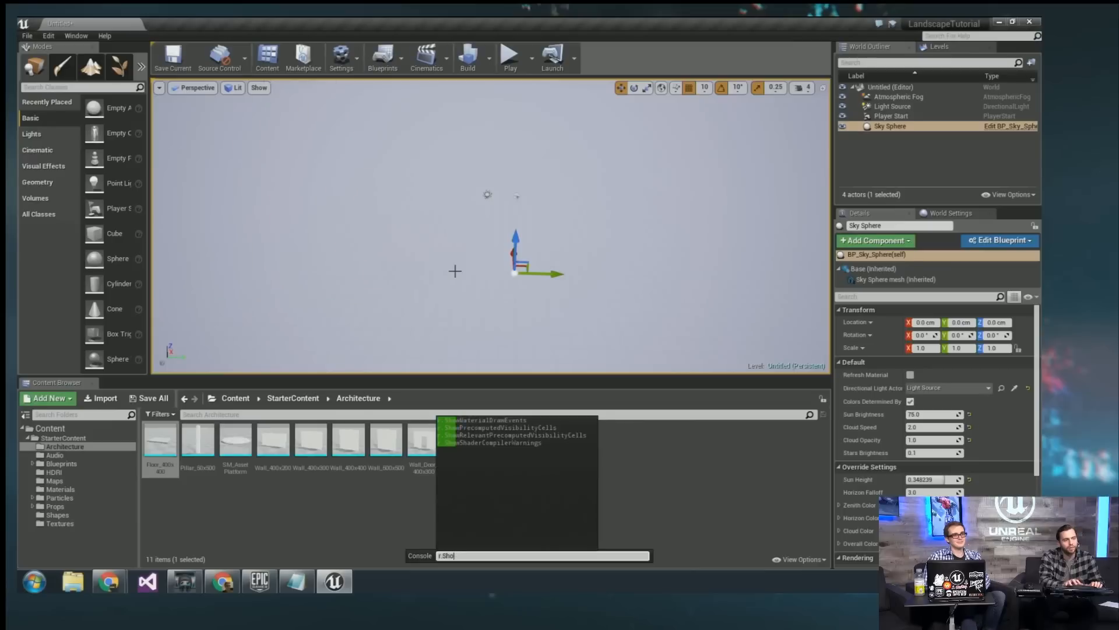
pyautogui.press('BackSpace')
pyautogui.press('BackSpace')
pyautogui.press('BackSpace')
pyautogui.press('BackSpace')
pyautogui.press('BackSpace')
# Run the console command ShowFlag.Wireframe ? to print the variable's help text.
pyautogui.write('ShowFl')
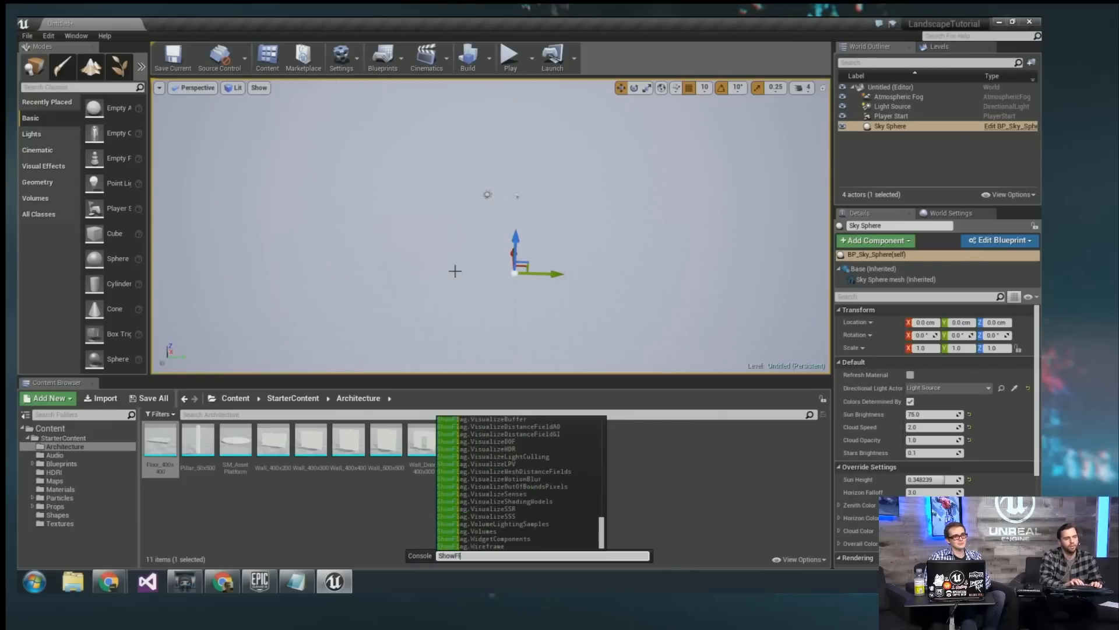
pyautogui.write('ag')
pyautogui.press('Up')
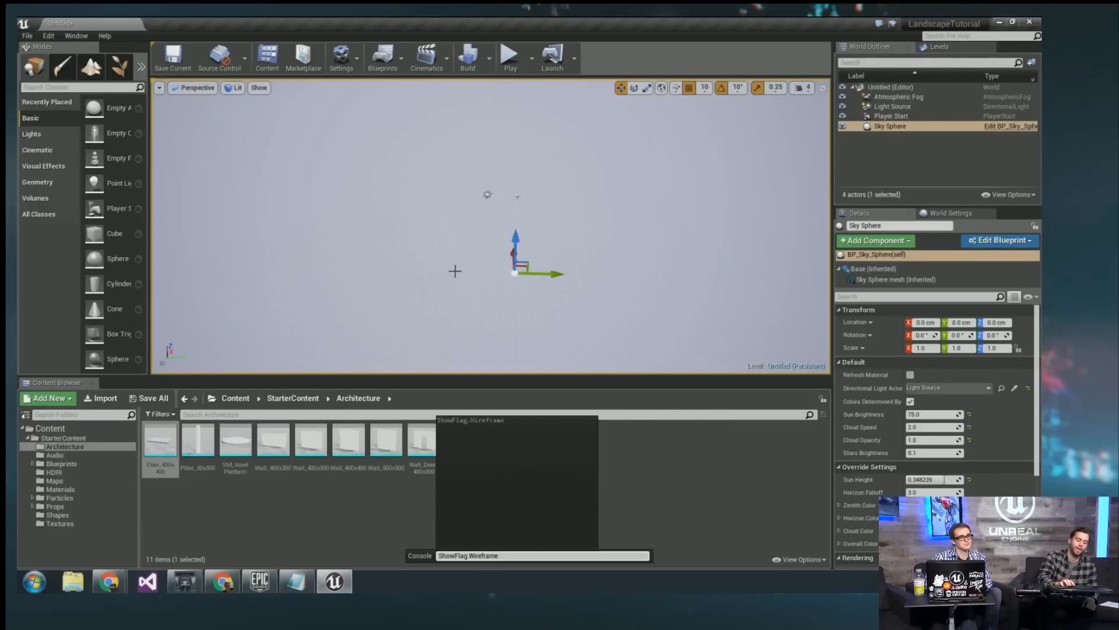
pyautogui.press('Return')
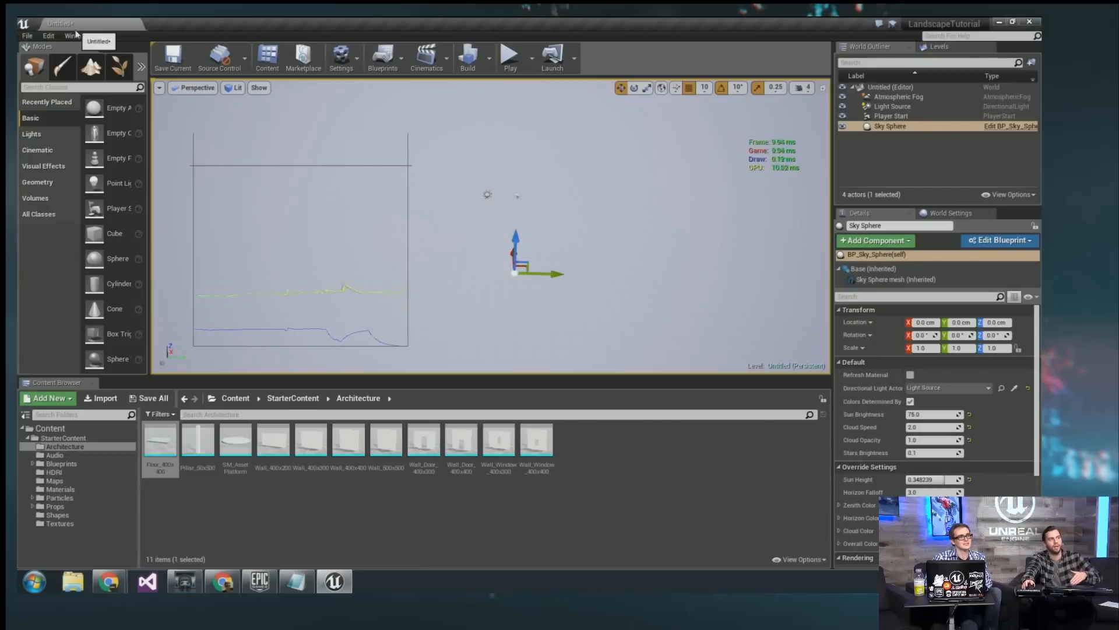
# Review the printed ShowFlag.Wireframe command and its help description in the Output Log, and close the log.
pyautogui.click(76, 36)
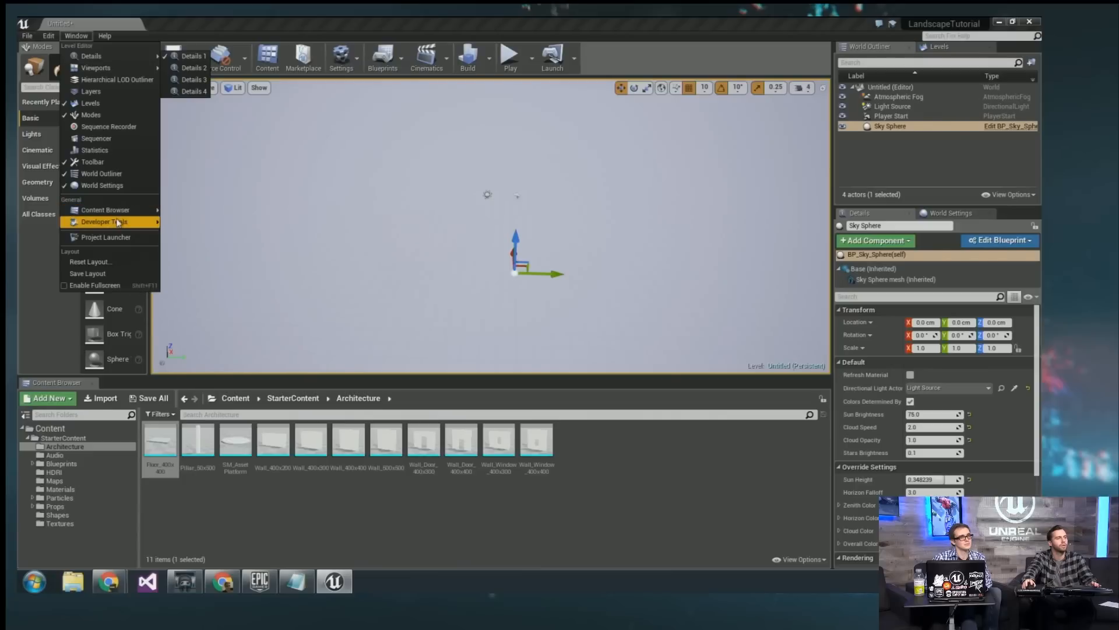
pyautogui.moveTo(119, 223)
pyautogui.click(196, 290)
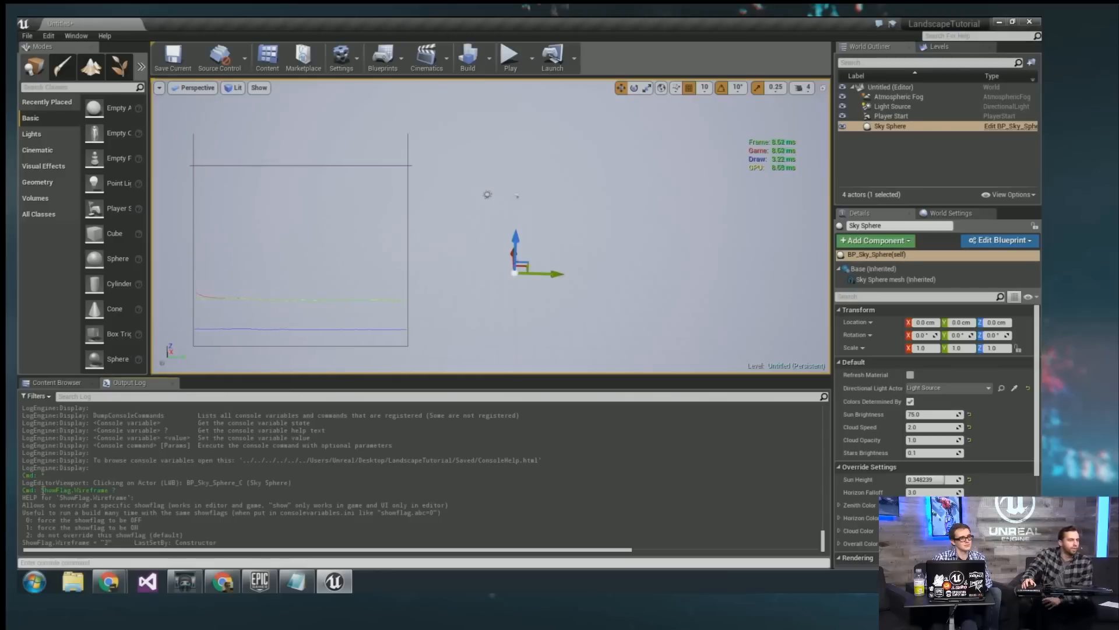
pyautogui.moveTo(44, 490); pyautogui.dragTo(151, 488)
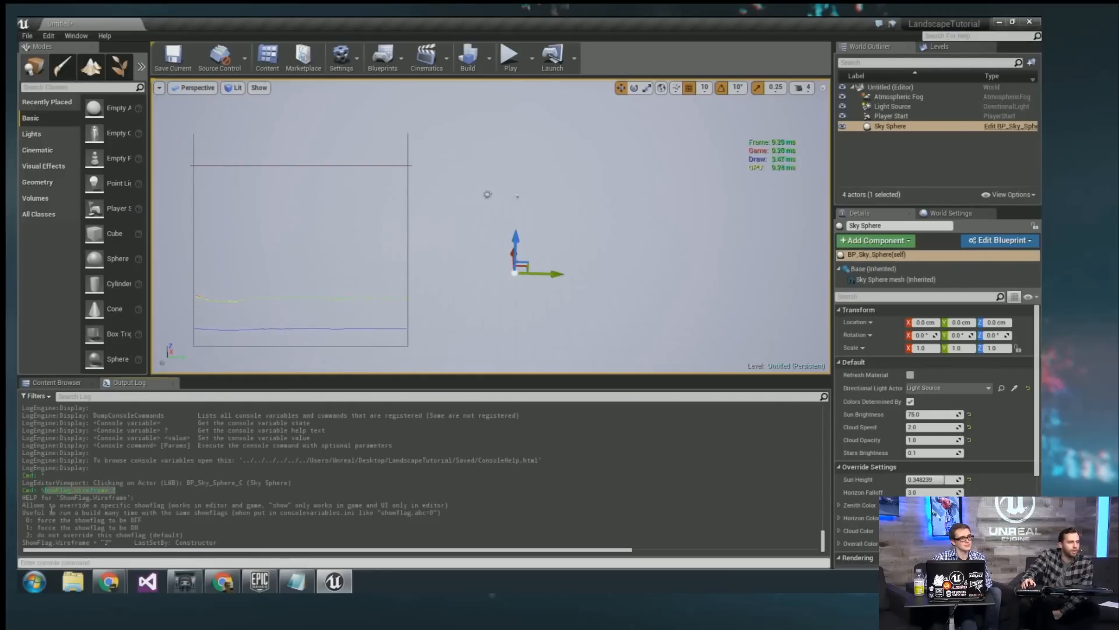
pyautogui.moveTo(26, 505); pyautogui.dragTo(456, 507)
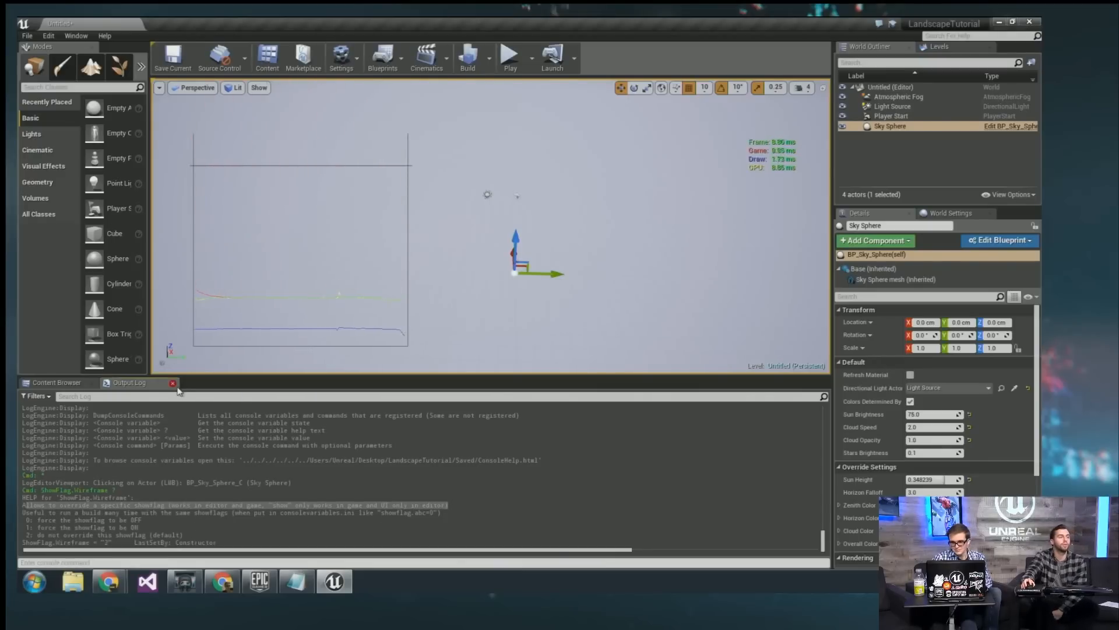
pyautogui.click(172, 383)
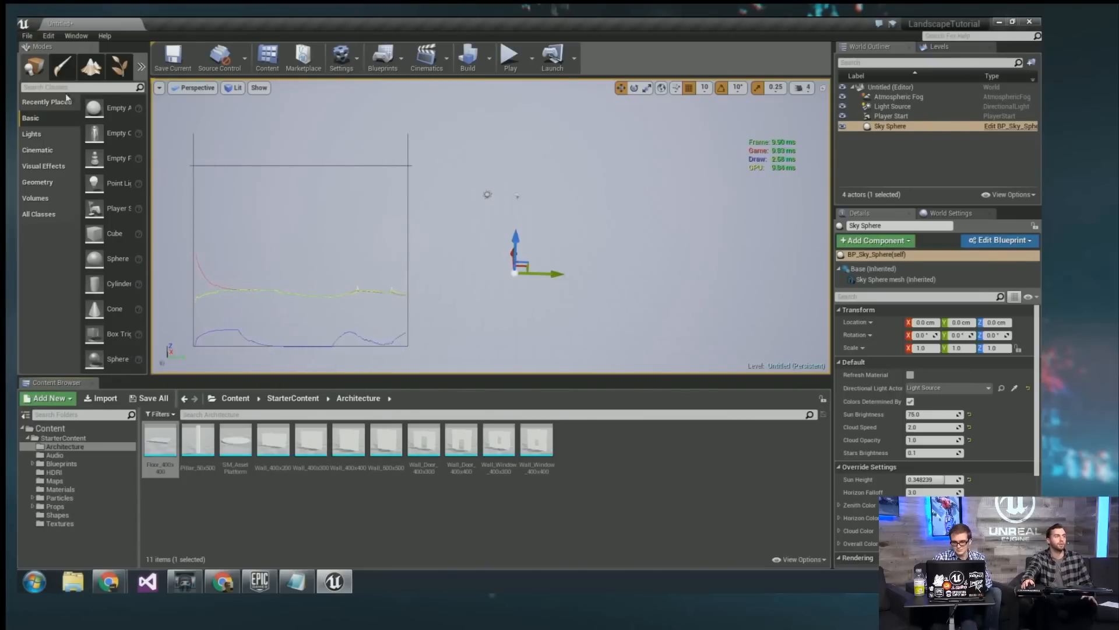
# Dock Modes alongside Details and World Settings, and detach the Content Browser into its own window away from the viewport.
pyautogui.moveTo(39, 46); pyautogui.dragTo(873, 211)
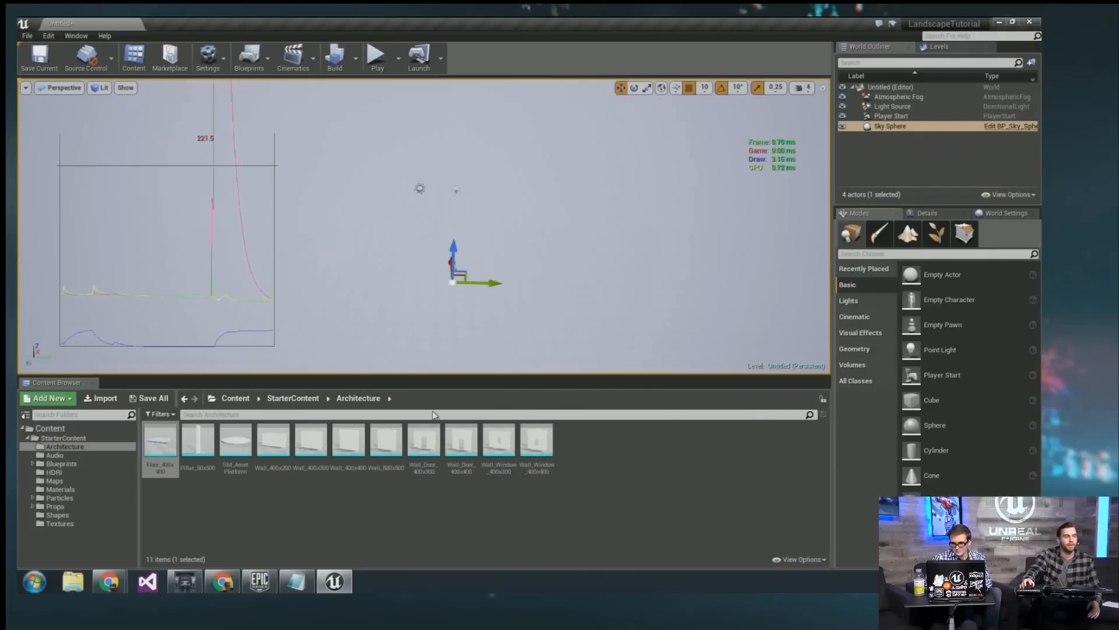
pyautogui.moveTo(76, 386); pyautogui.dragTo(17, 219)
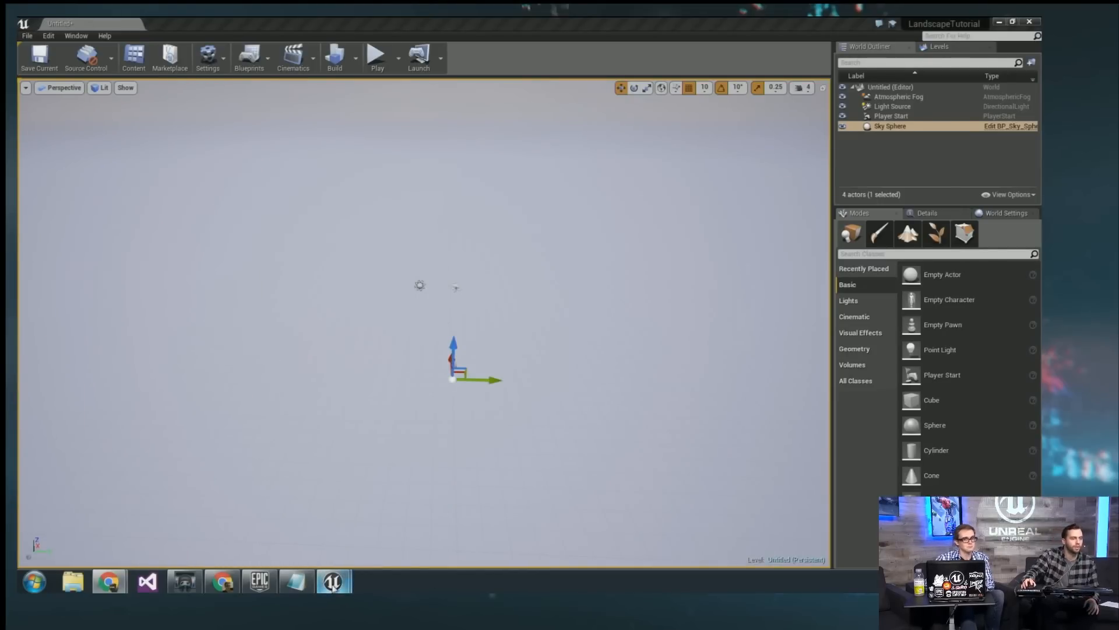
pyautogui.moveTo(342, 583)
pyautogui.click(286, 507)
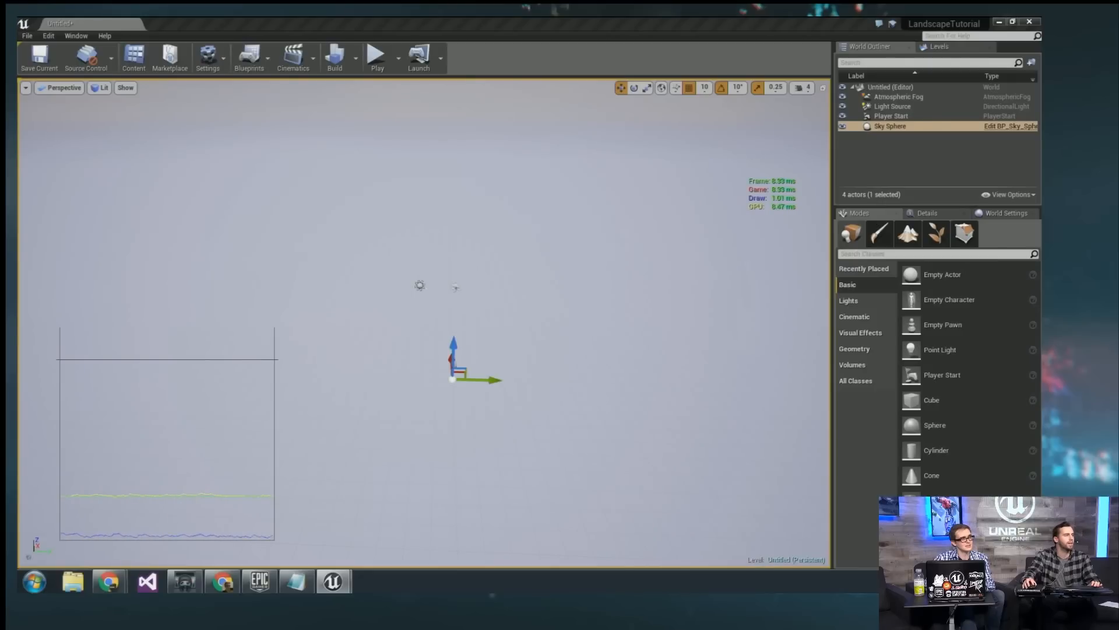
pyautogui.moveTo(18, 135); pyautogui.dragTo(18, 183)
# Create a new empty level without saving the current untitled level.
pyautogui.moveTo(432, 280); pyautogui.dragTo(343, 244, button='right')
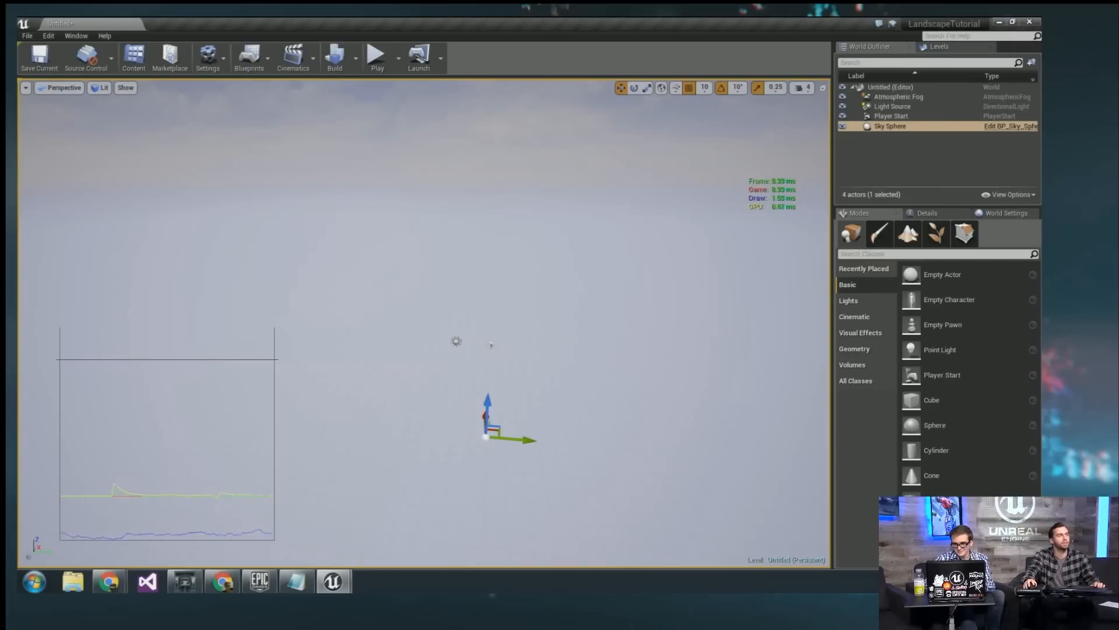
pyautogui.click(27, 36)
pyautogui.click(36, 59)
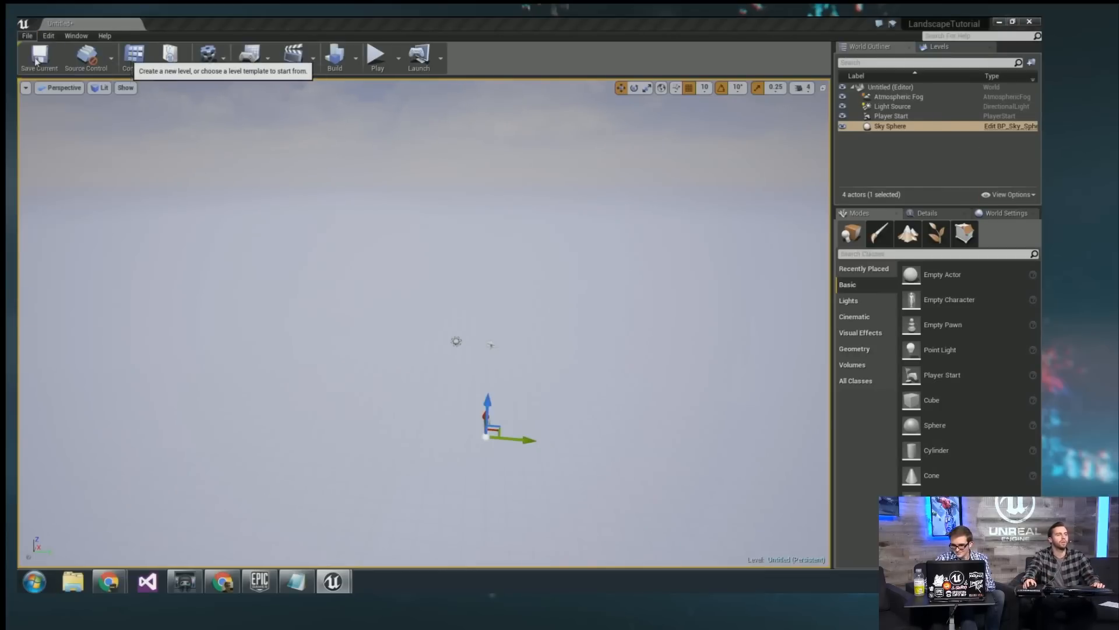
pyautogui.click(614, 257)
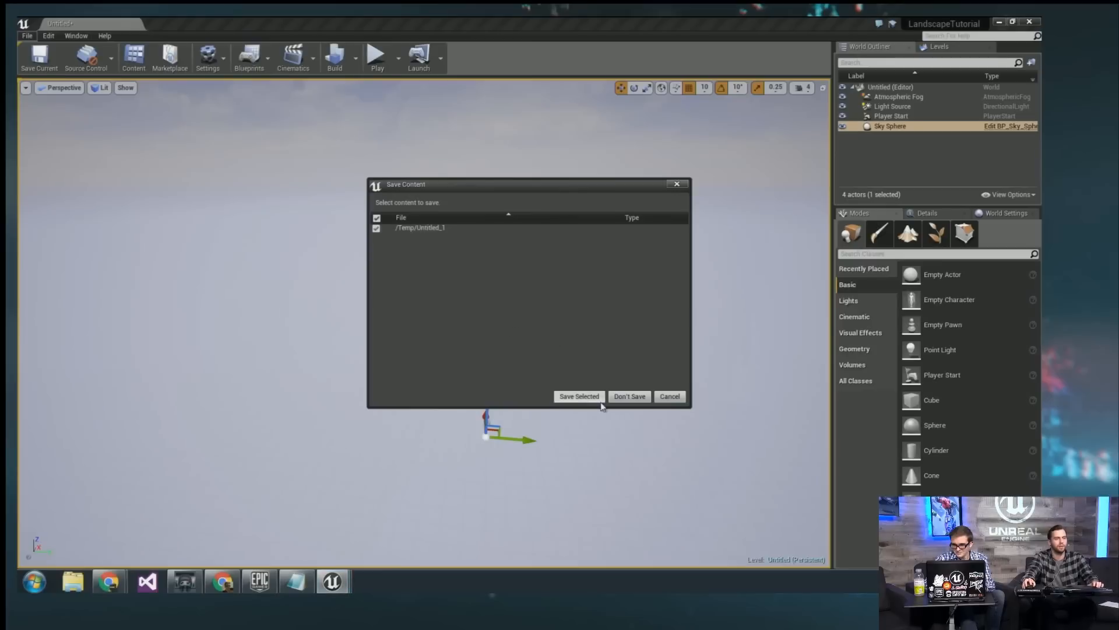
pyautogui.click(628, 397)
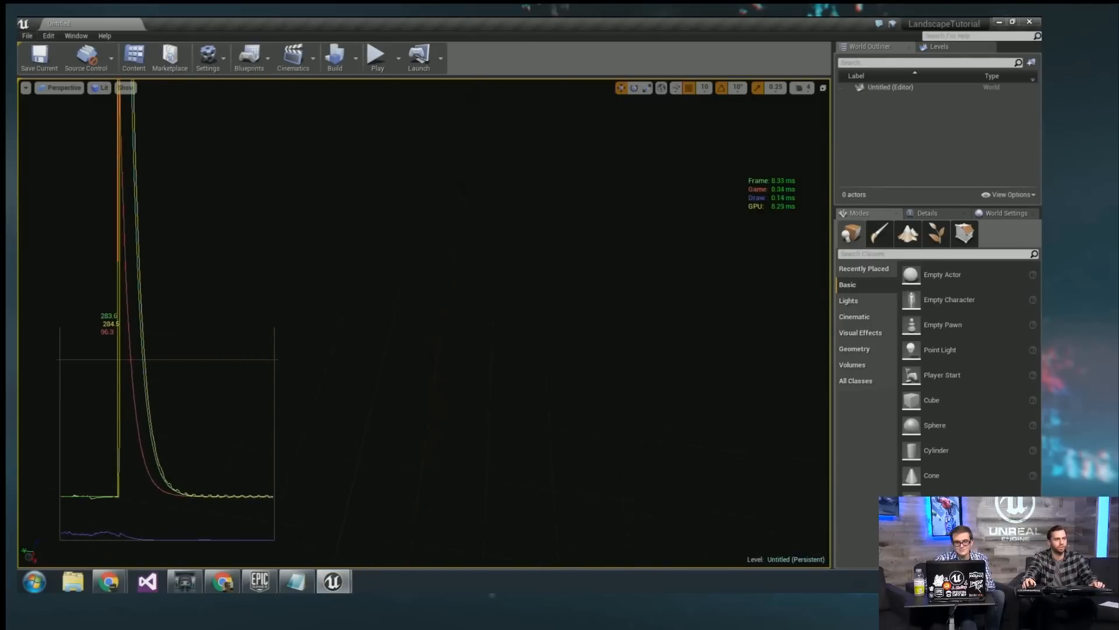
# Hide the grid in the perspective viewport of the empty level.
pyautogui.click(126, 88)
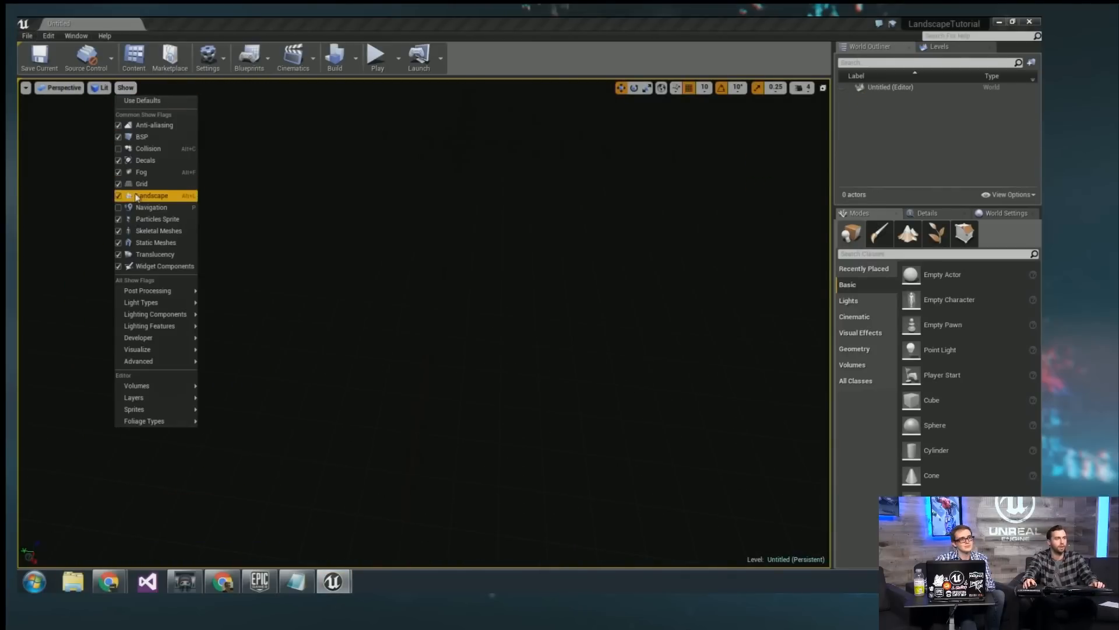
pyautogui.click(118, 184)
pyautogui.click(391, 217)
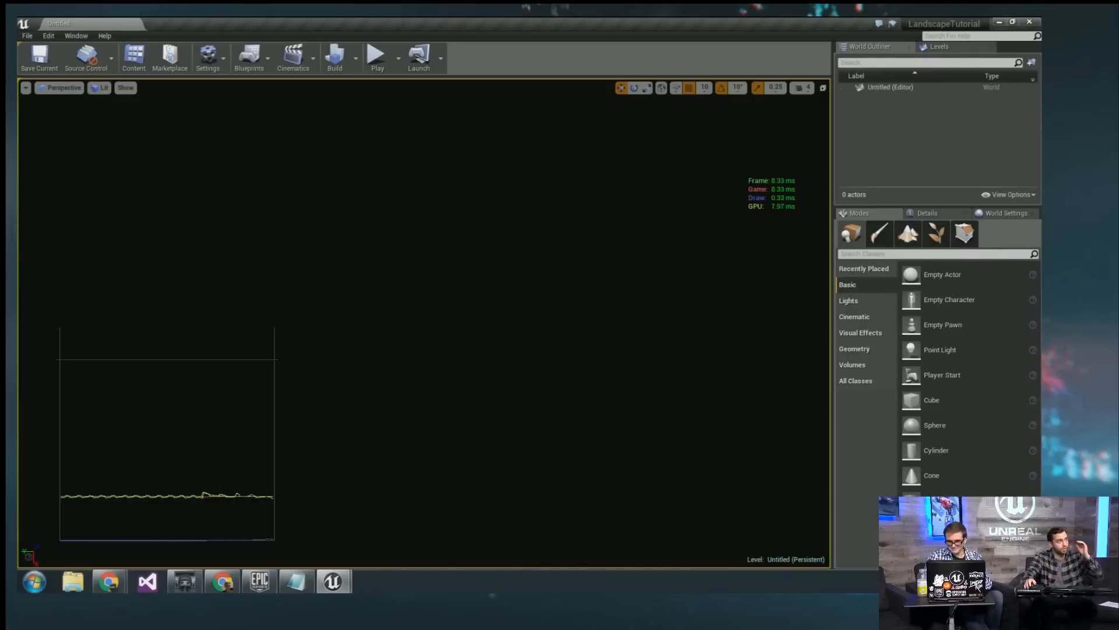
# Switch to the Landscape Technical Guide in Google Docs and read its technical details and the landscape component color coding.
pyautogui.hotkey('alt', 'Tab')
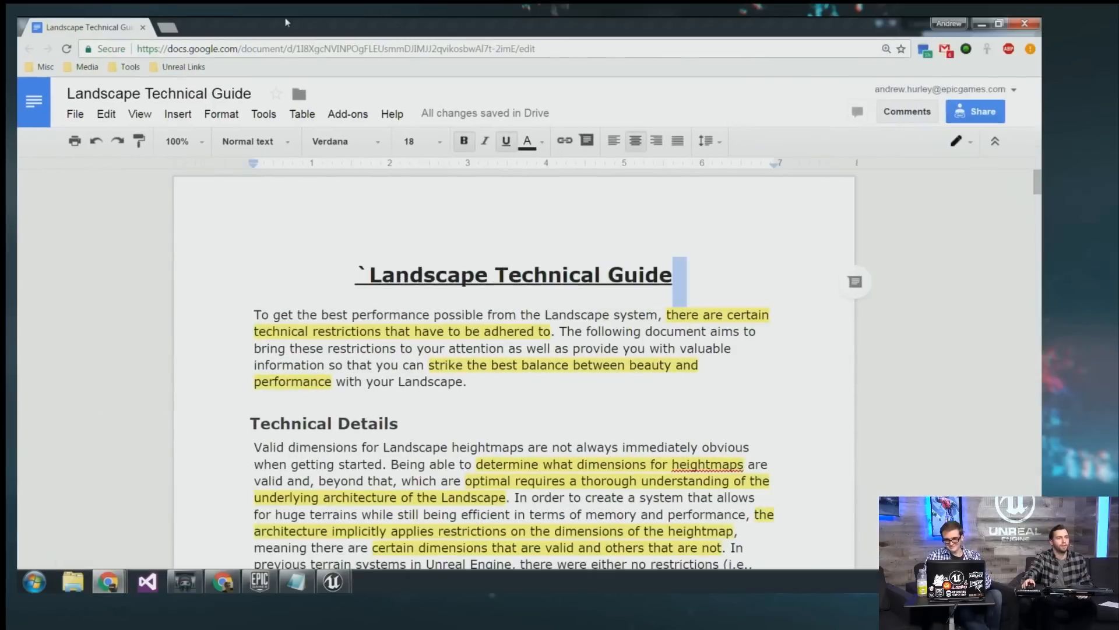
pyautogui.scroll(-9, 799, 369)
pyautogui.scroll(5, 479, 444)
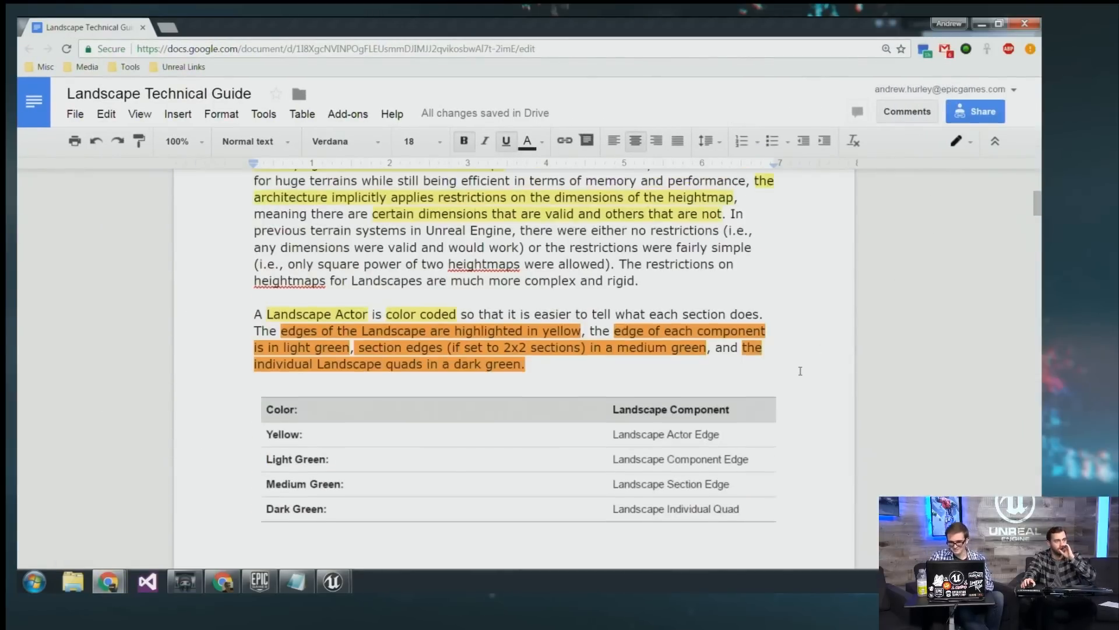
pyautogui.click(339, 430)
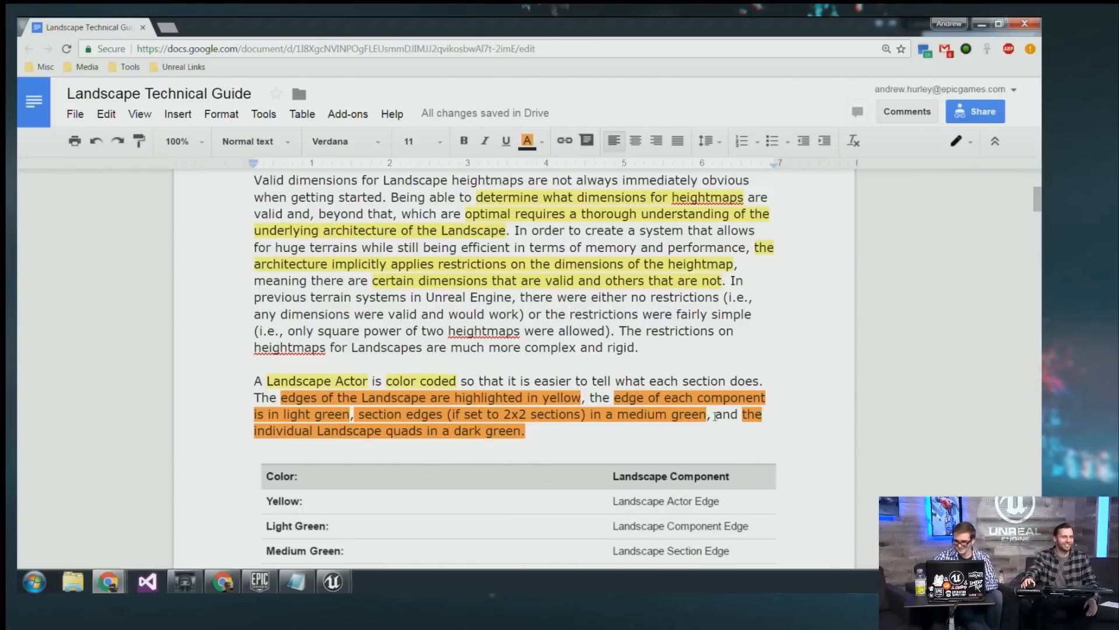
pyautogui.scroll(-3, 716, 416)
pyautogui.scroll(-3, 491, 399)
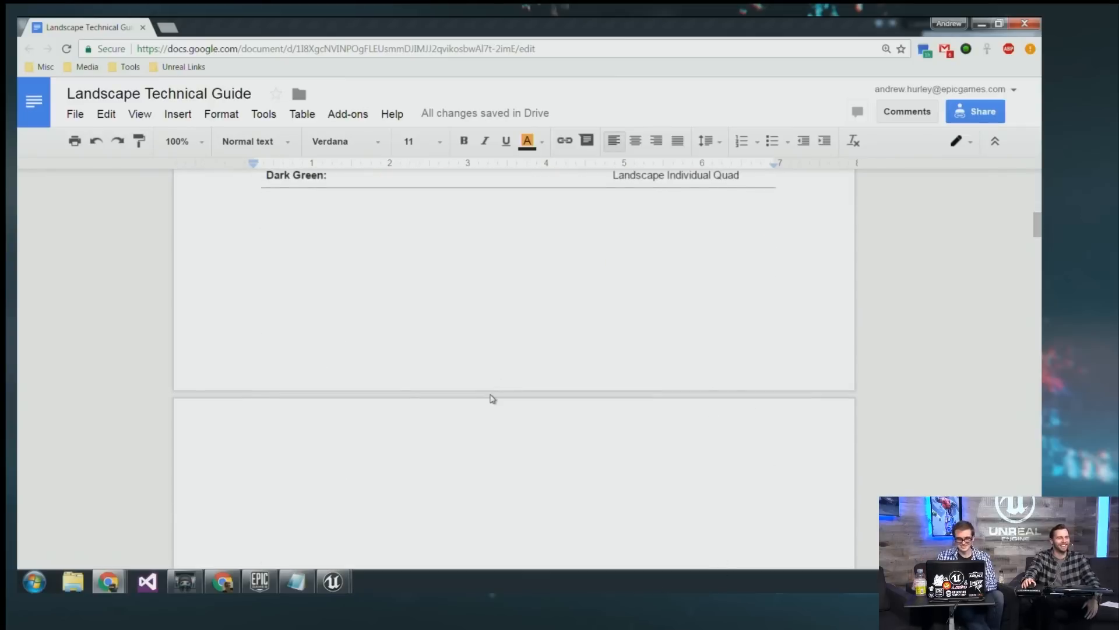
pyautogui.scroll(-4, 492, 399)
pyautogui.scroll(10, 492, 394)
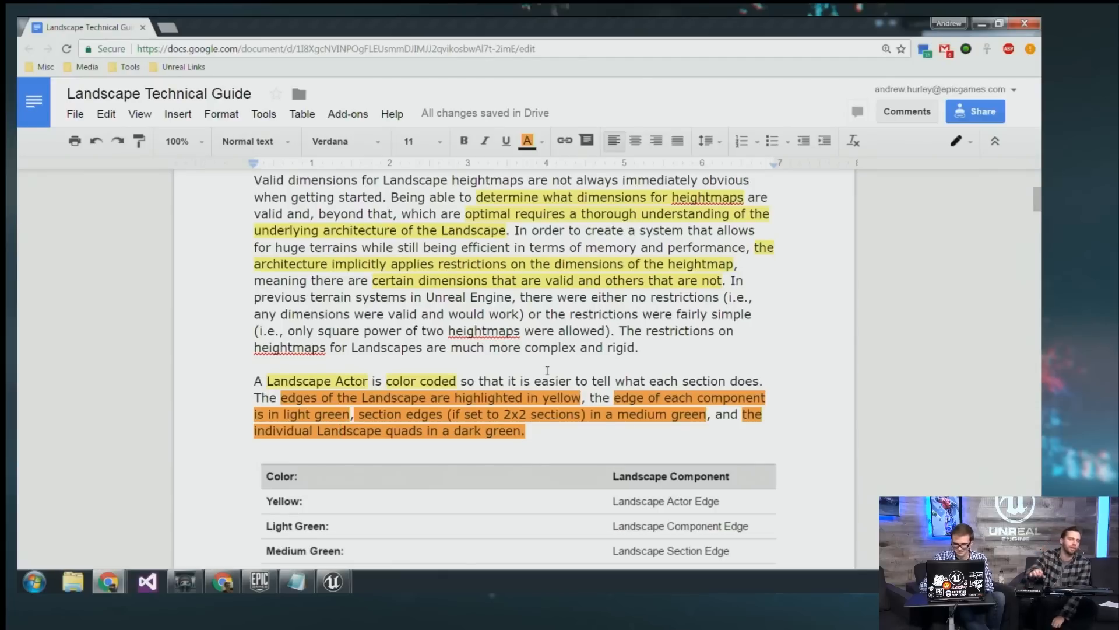
# Switch back to the Unreal level editor, enter Landscape mode, and frame the new landscape preview.
pyautogui.moveTo(333, 581)
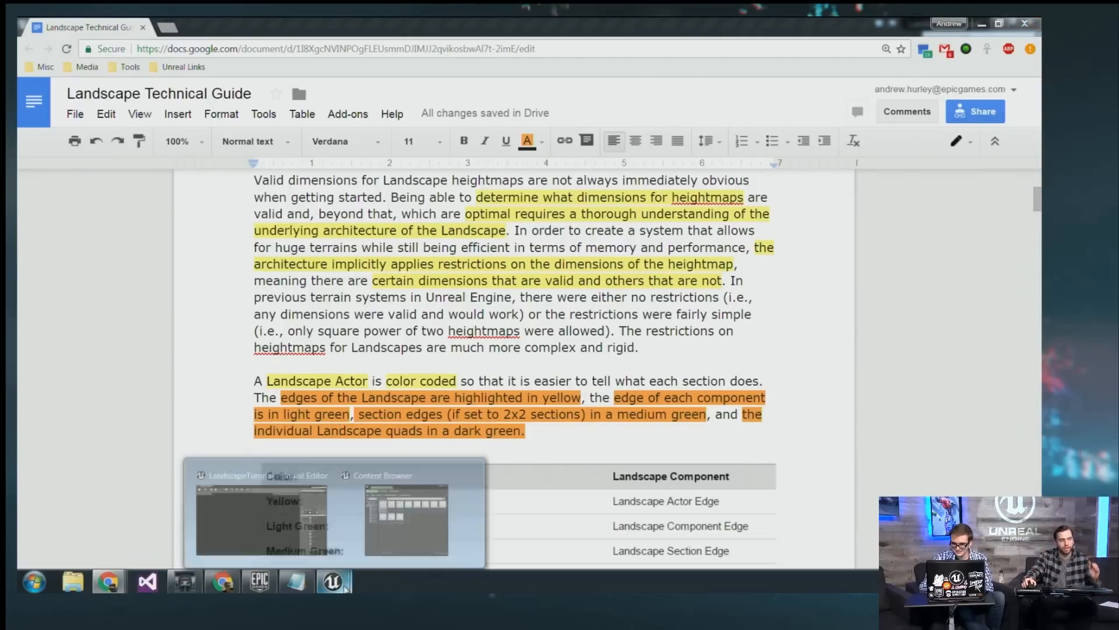
pyautogui.click(215, 504)
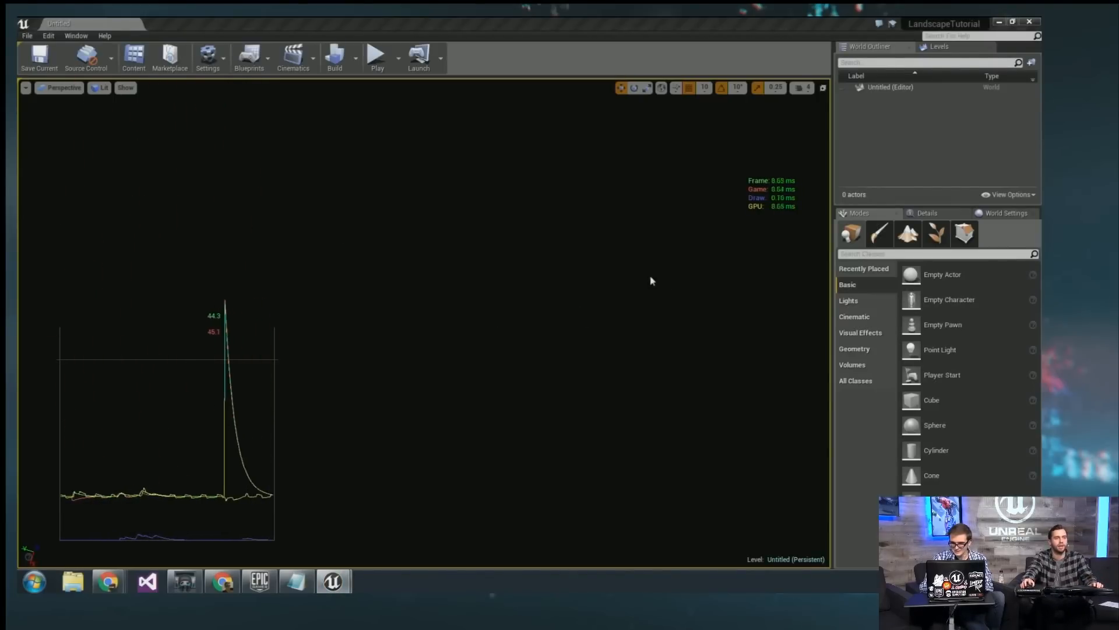
pyautogui.click(909, 233)
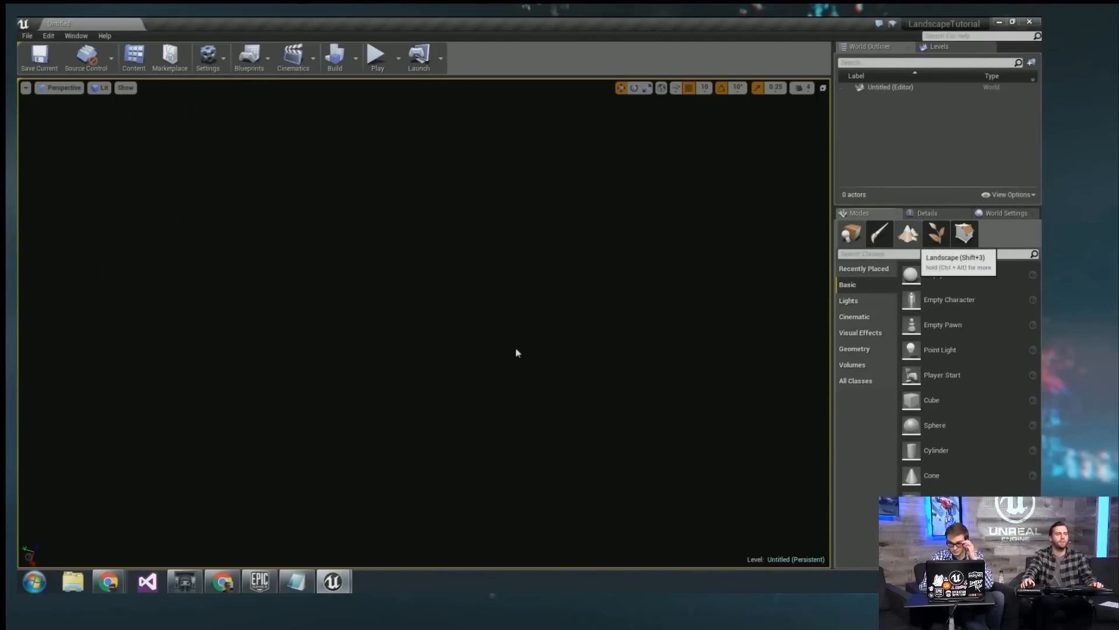
pyautogui.press('f')
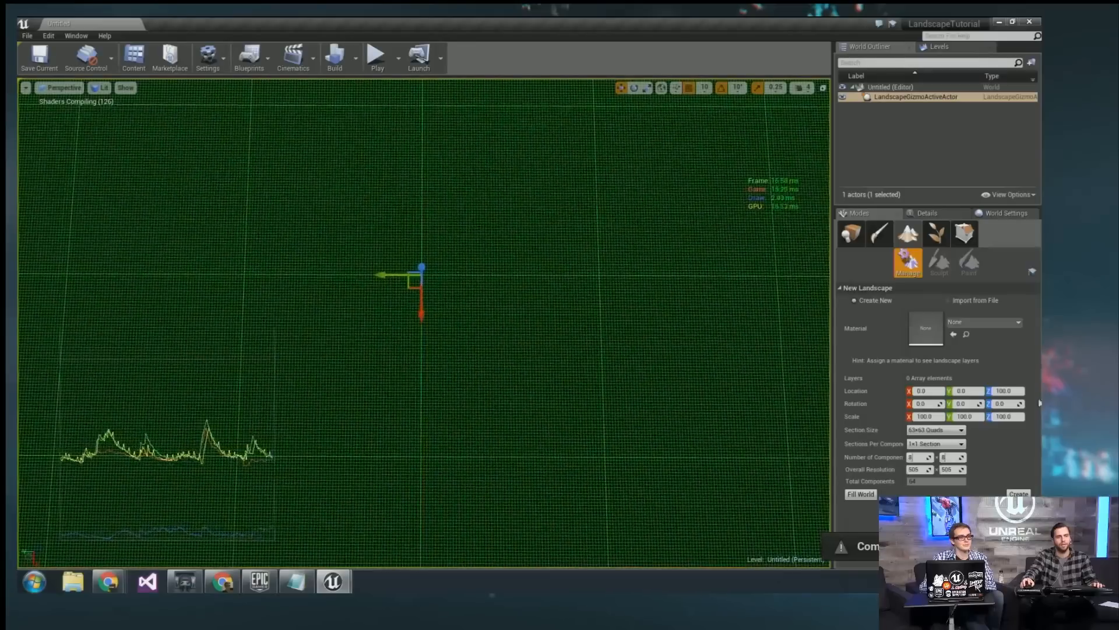
# Set the new landscape's number of components to 1 × 1 and bring the whole preview into view.
pyautogui.click(927, 457)
pyautogui.write('1')
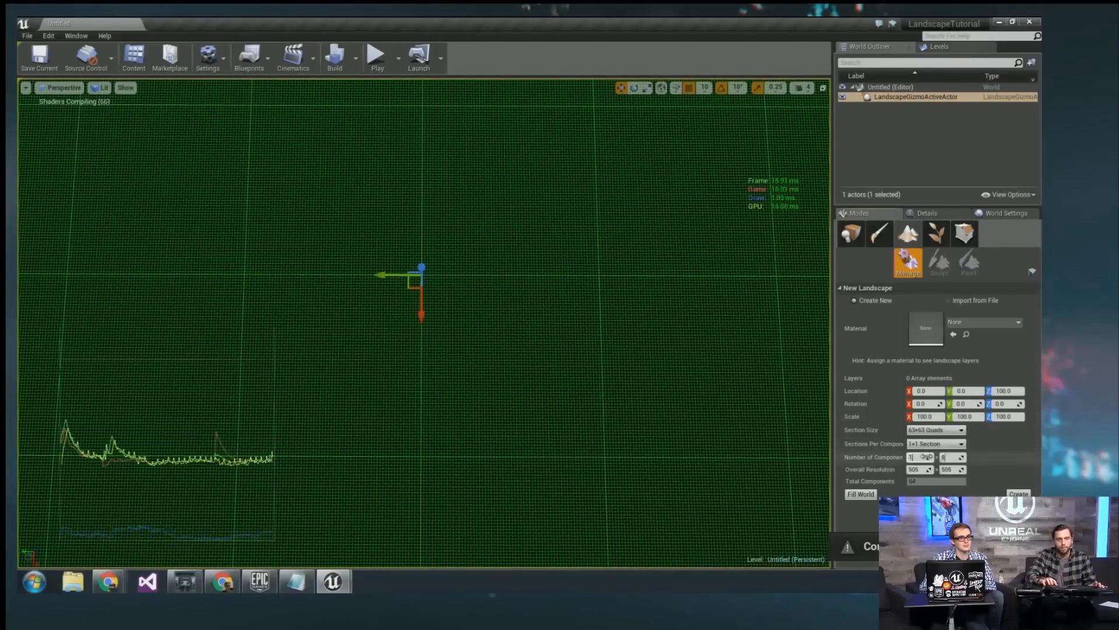
pyautogui.press('Tab')
pyautogui.write('1')
pyautogui.press('Return')
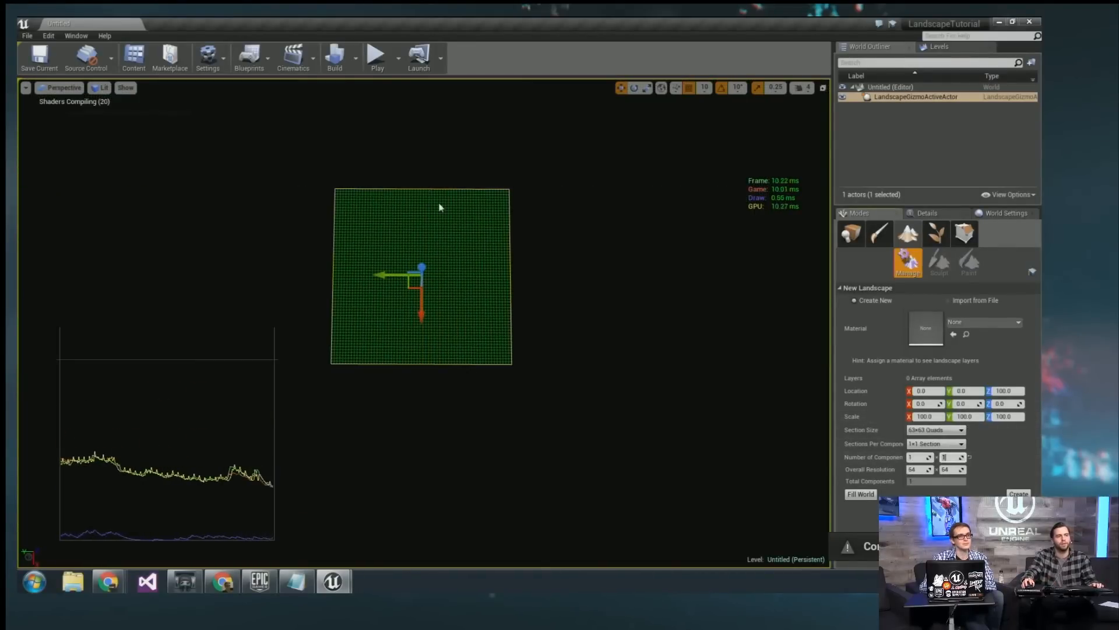
pyautogui.press('w')
pyautogui.moveTo(442, 207)
pyautogui.mouseDown(button='right')
pyautogui.moveTo(432, 197)
pyautogui.moveTo(435, 214)
pyautogui.mouseUp(button='right')
pyautogui.press('s')
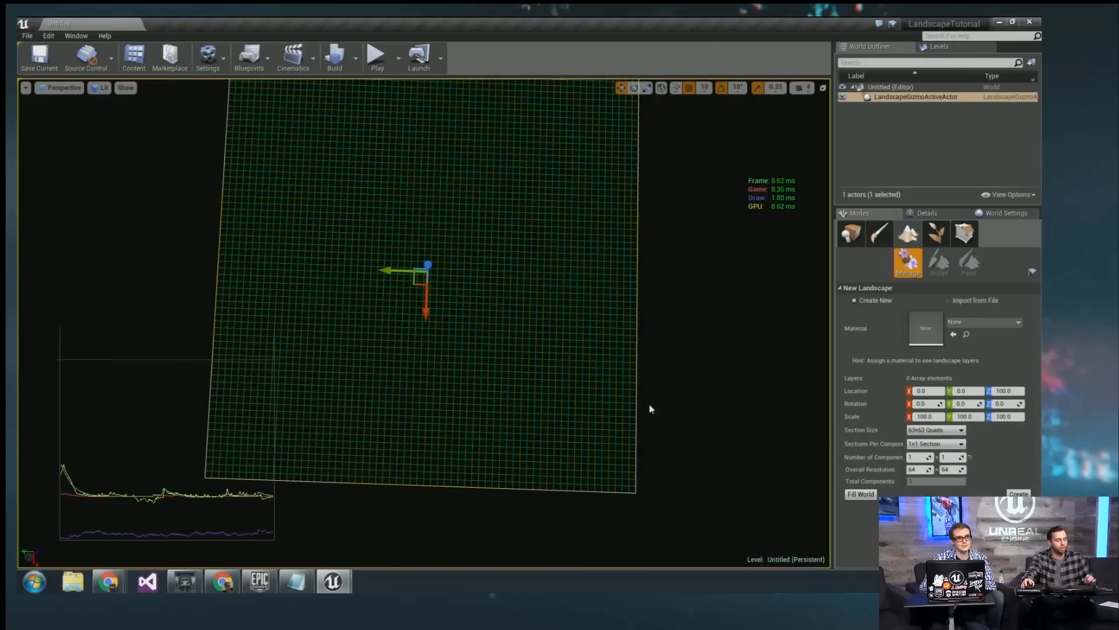
pyautogui.moveTo(651, 408)
pyautogui.mouseDown(button='right')
pyautogui.moveTo(651, 379)
pyautogui.moveTo(651, 407)
pyautogui.mouseUp(button='right')
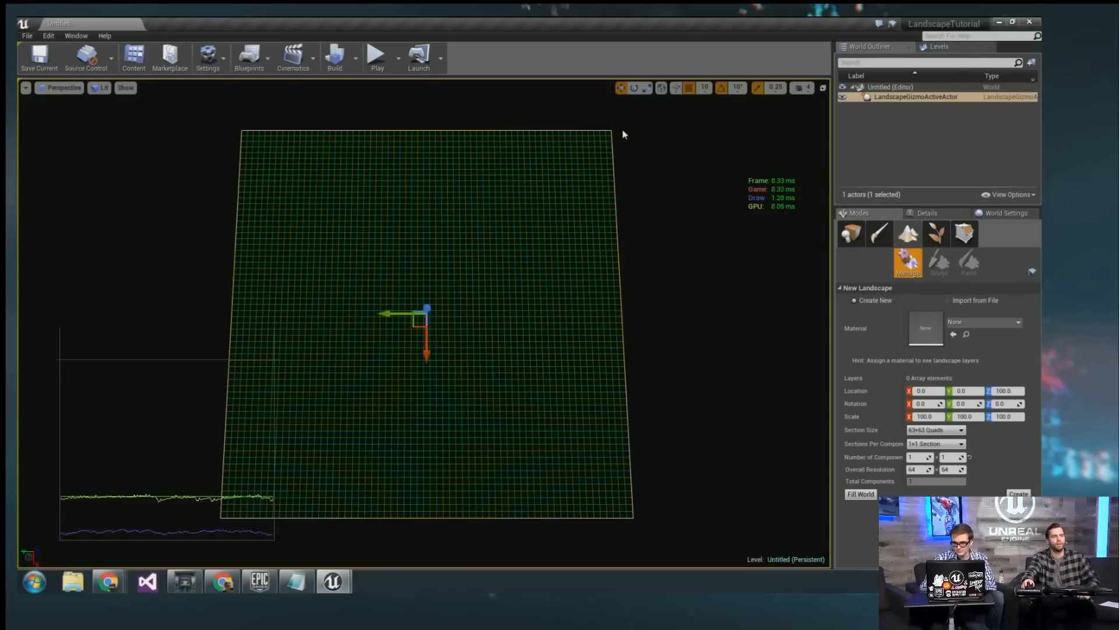
# Change the number of components to 2 × 1 to compare the extended landscape preview.
pyautogui.click(921, 458)
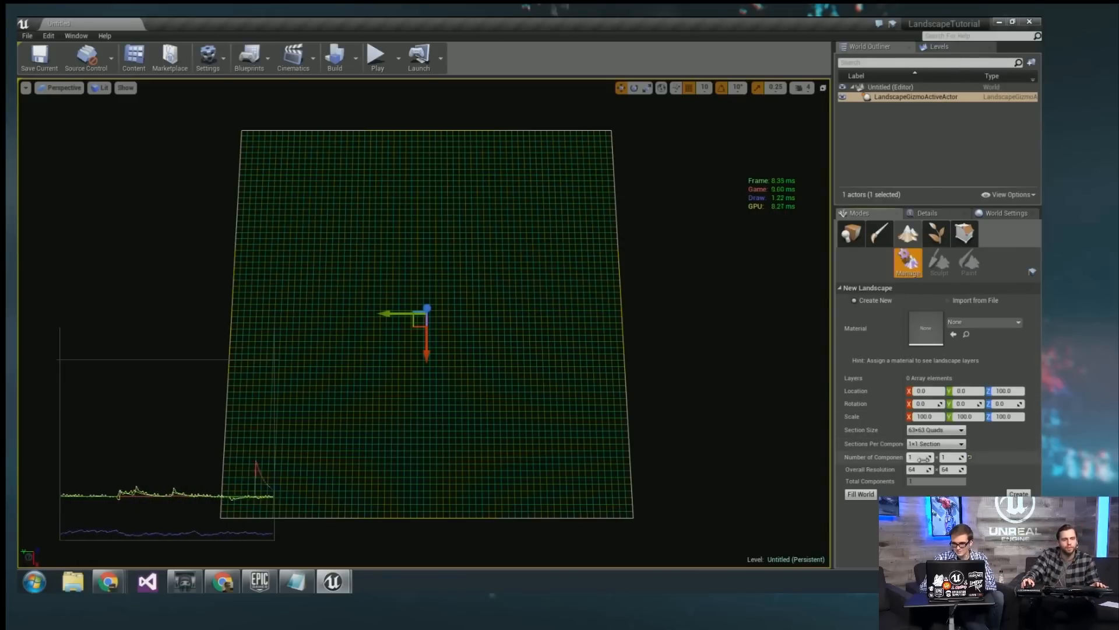
pyautogui.write('2')
pyautogui.press('Return')
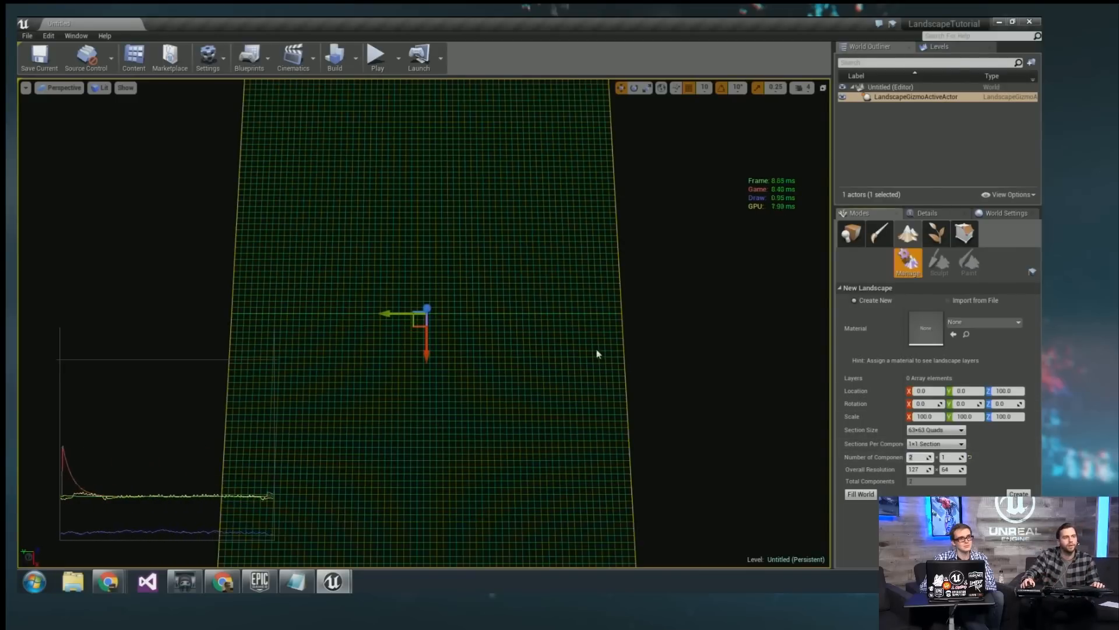
pyautogui.scroll(-8, 557, 318)
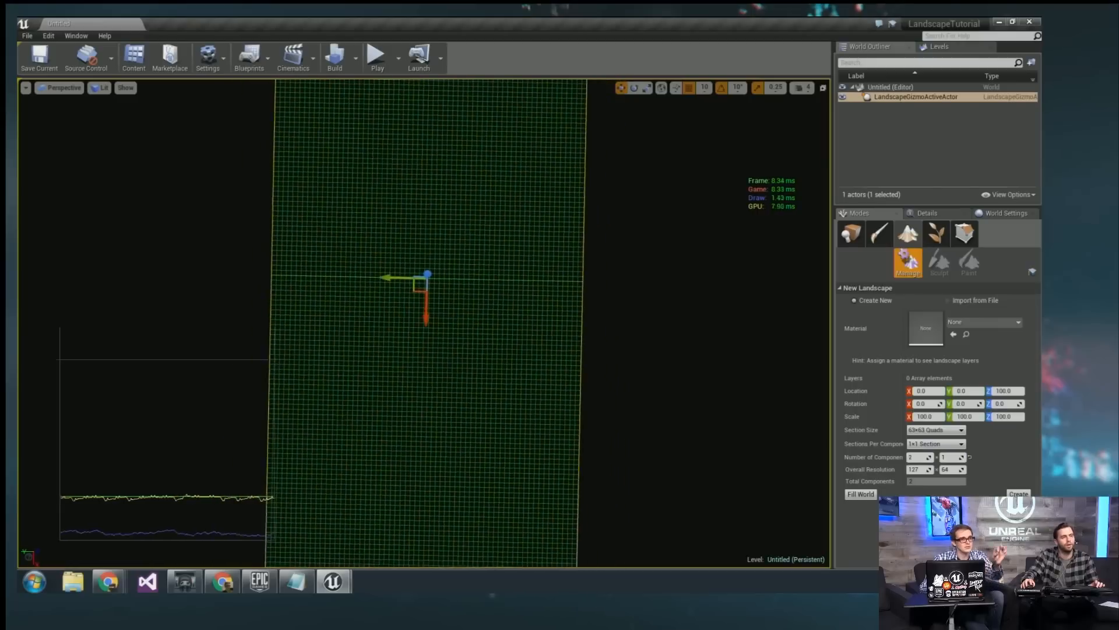
pyautogui.moveTo(579, 318)
pyautogui.mouseDown(button='right')
pyautogui.moveTo(585, 327)
pyautogui.moveTo(580, 318)
pyautogui.mouseUp(button='right')
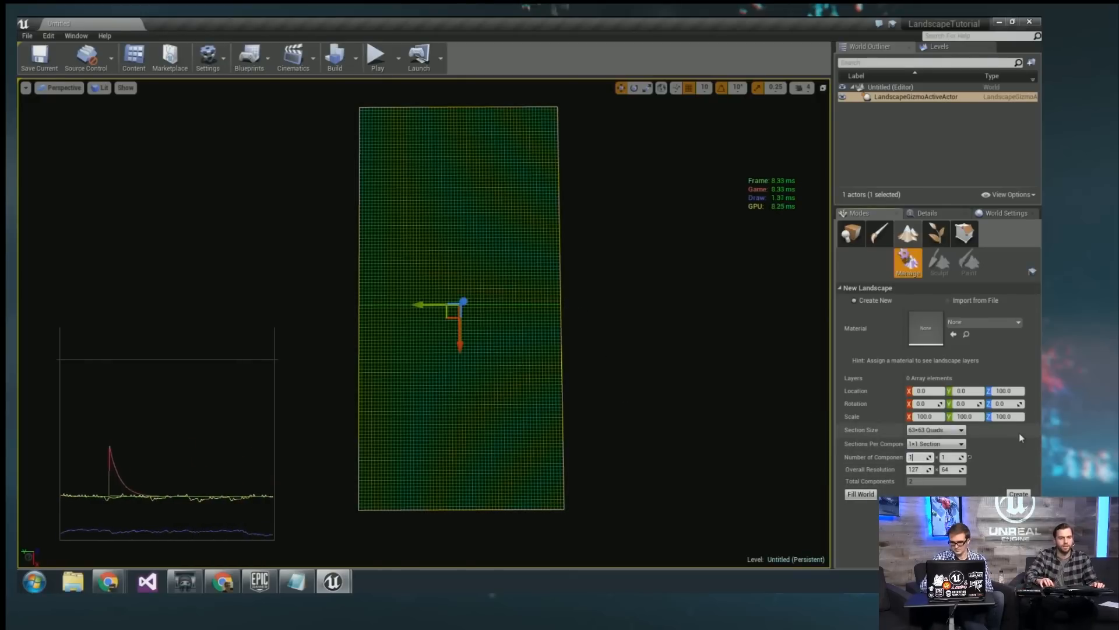
# Return the number of components to 1 × 1 and view the single-component preview.
pyautogui.write('1')
pyautogui.press('Return')
pyautogui.scroll(5, 513, 283)
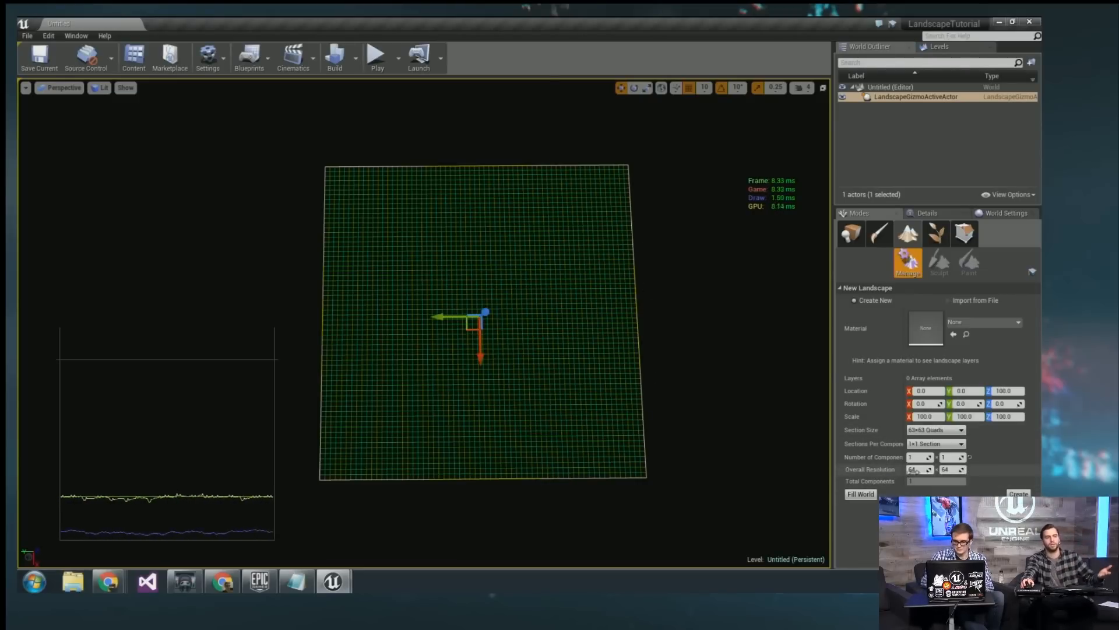
pyautogui.scroll(-4, 689, 328)
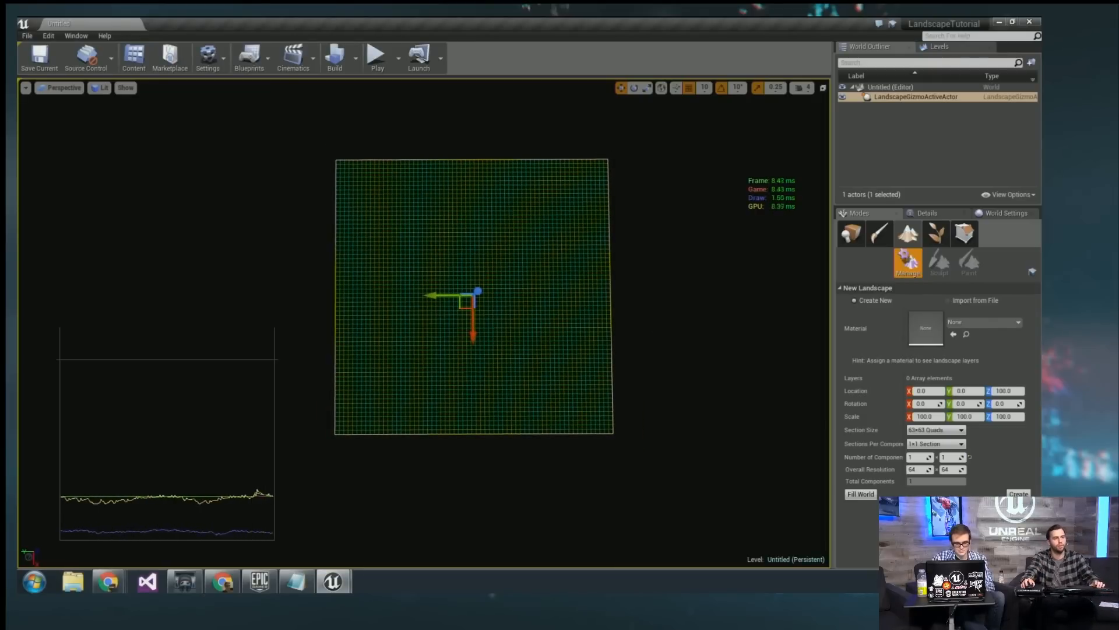
pyautogui.scroll(-3, 653, 326)
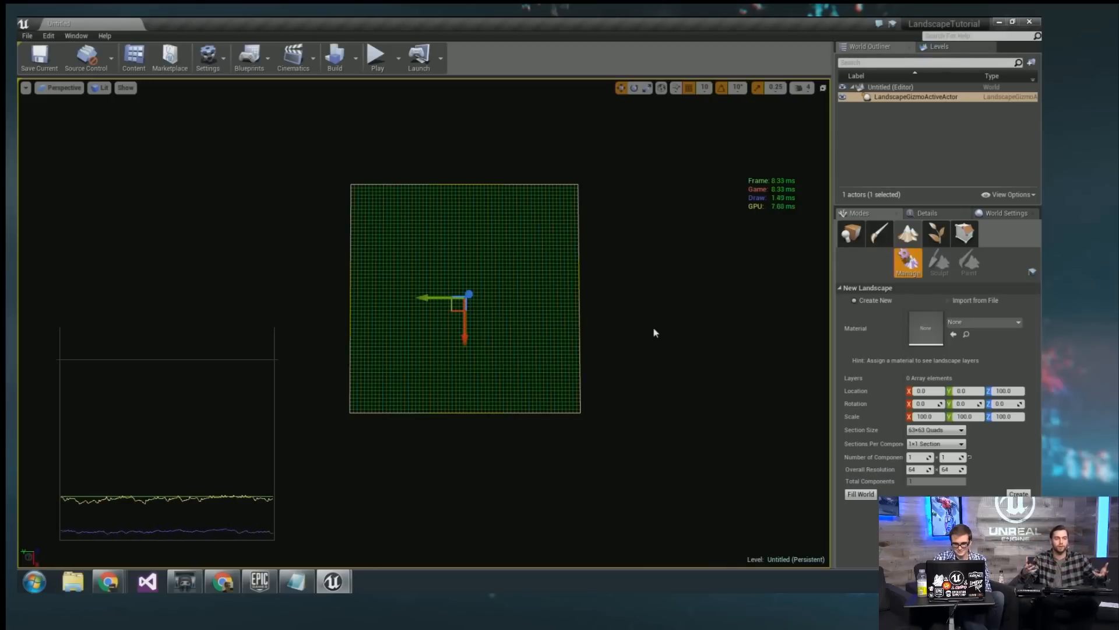
pyautogui.moveTo(653, 328)
pyautogui.mouseDown(button='right')
pyautogui.moveTo(662, 340)
pyautogui.moveTo(653, 303)
pyautogui.moveTo(651, 334)
pyautogui.mouseUp(button='right')
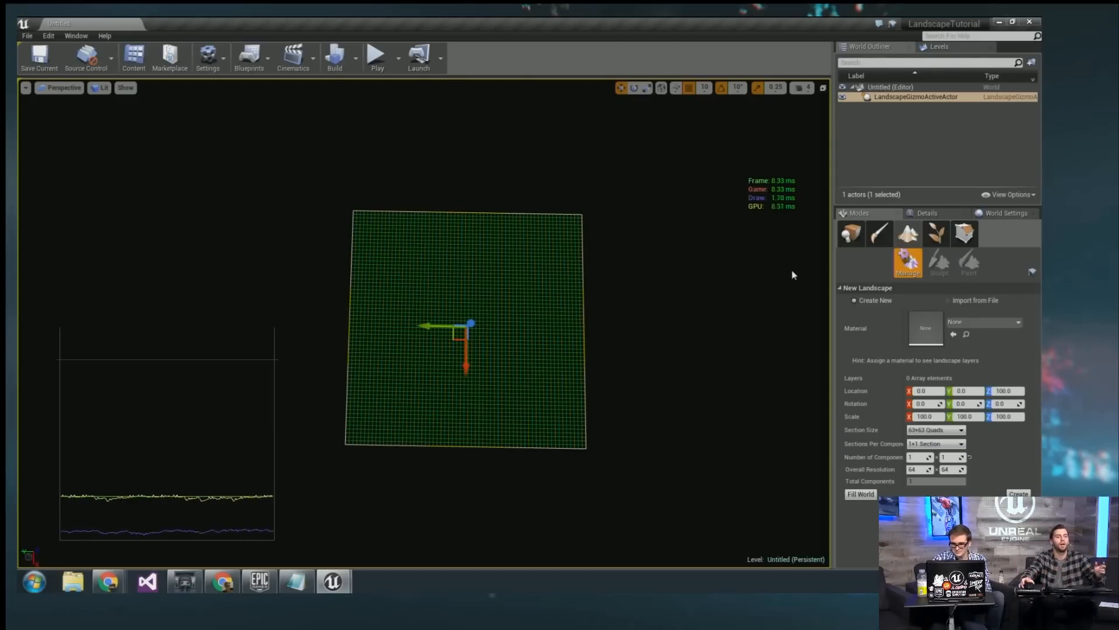
pyautogui.moveTo(517, 374); pyautogui.dragTo(516, 375, button='right')
pyautogui.press('e')
pyautogui.press('w')
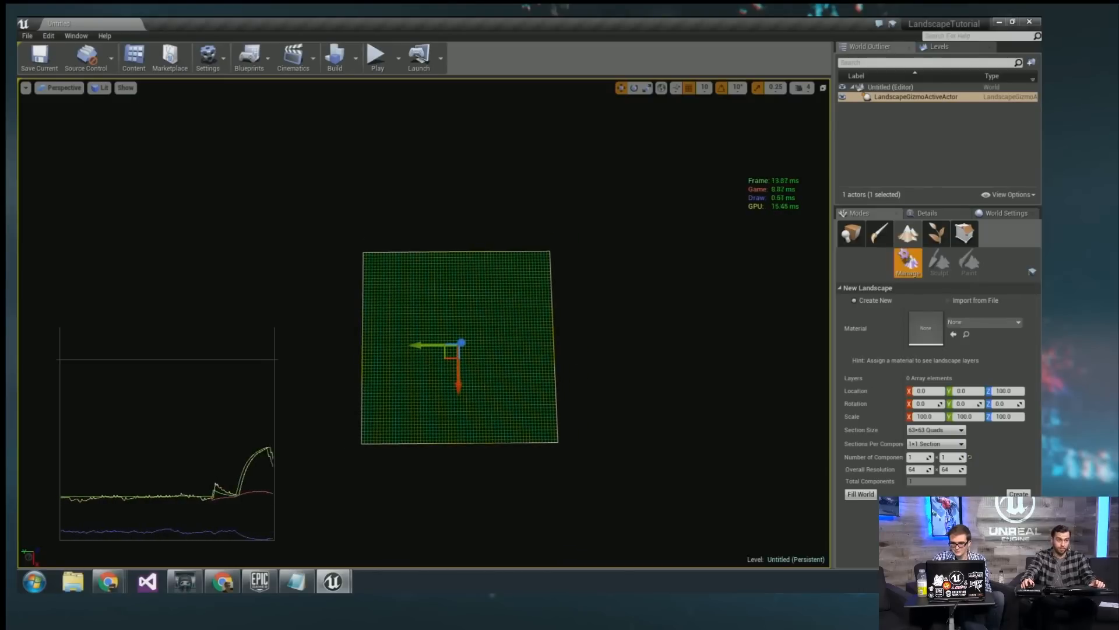
# Toggle off the performance graph in the viewport with the console command stat unitgraph.
pyautogui.moveTo(575, 351); pyautogui.dragTo(575, 351, button='right')
pyautogui.press('`')
pyautogui.write('stat')
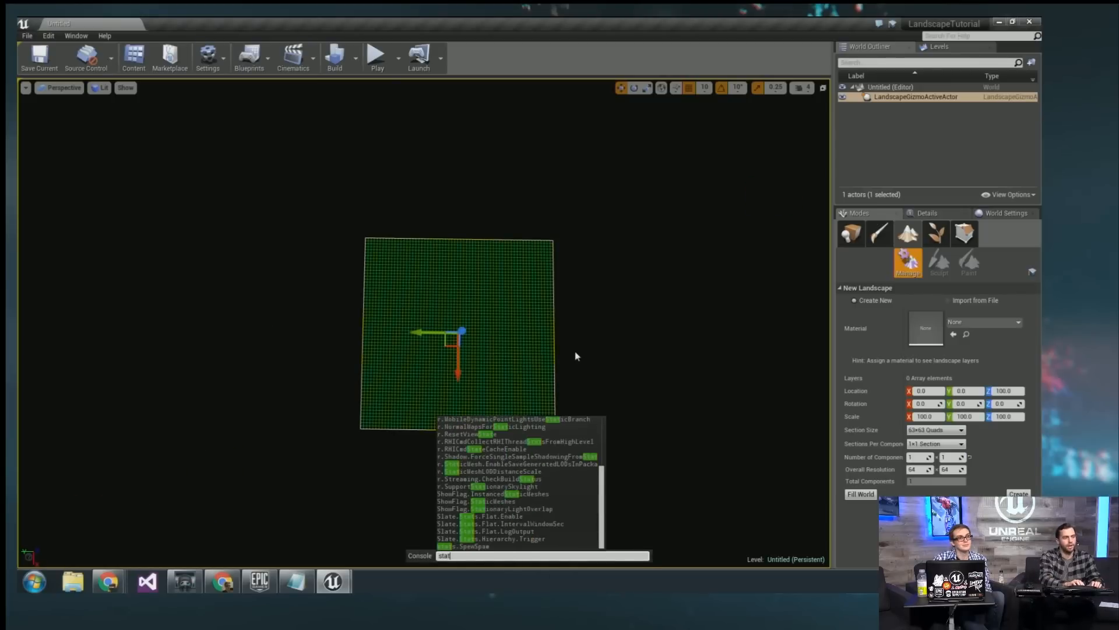
pyautogui.write(' unitg')
pyautogui.press('Return')
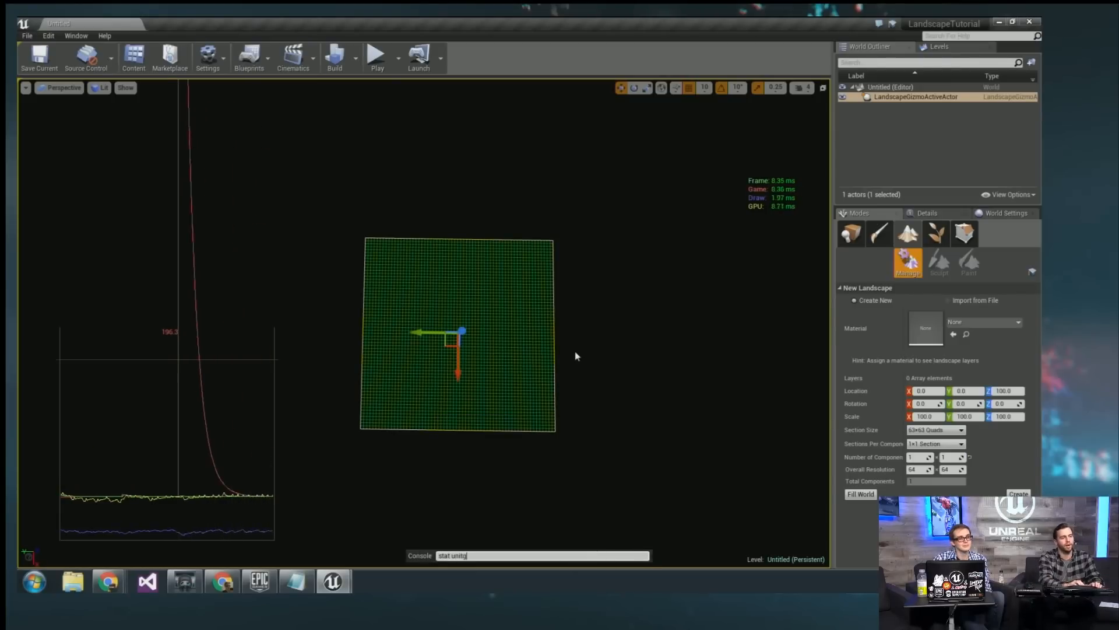
pyautogui.write('raph')
pyautogui.press('Return')
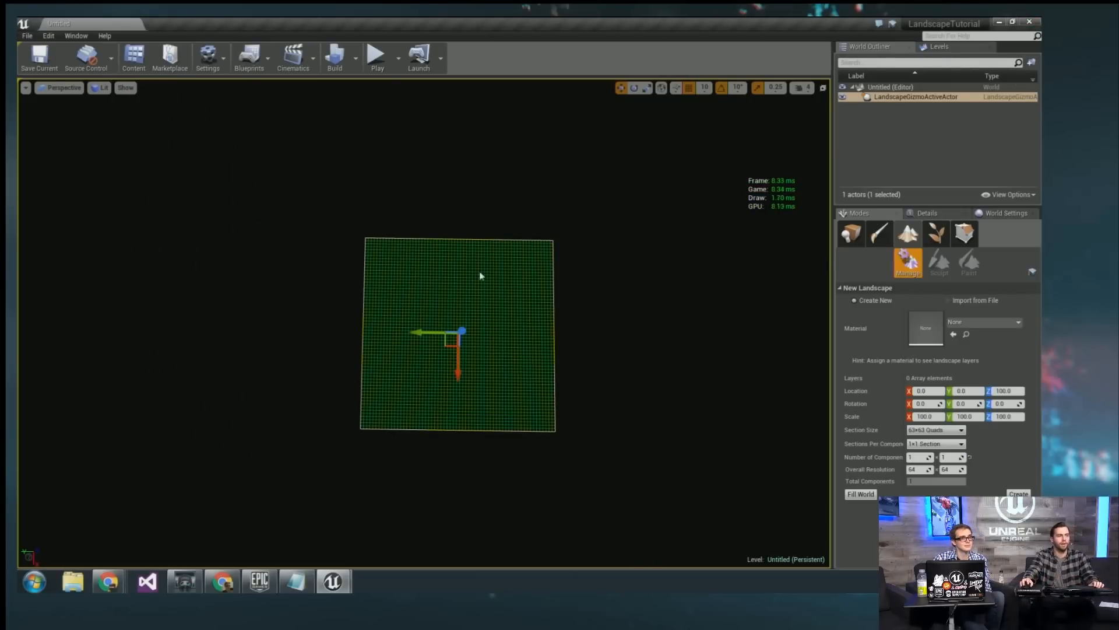
# Examine the quads and outer edge of the single-component landscape preview from nearby viewpoints.
pyautogui.press('s')
pyautogui.moveTo(519, 295); pyautogui.dragTo(519, 295, button='right')
pyautogui.press('d')
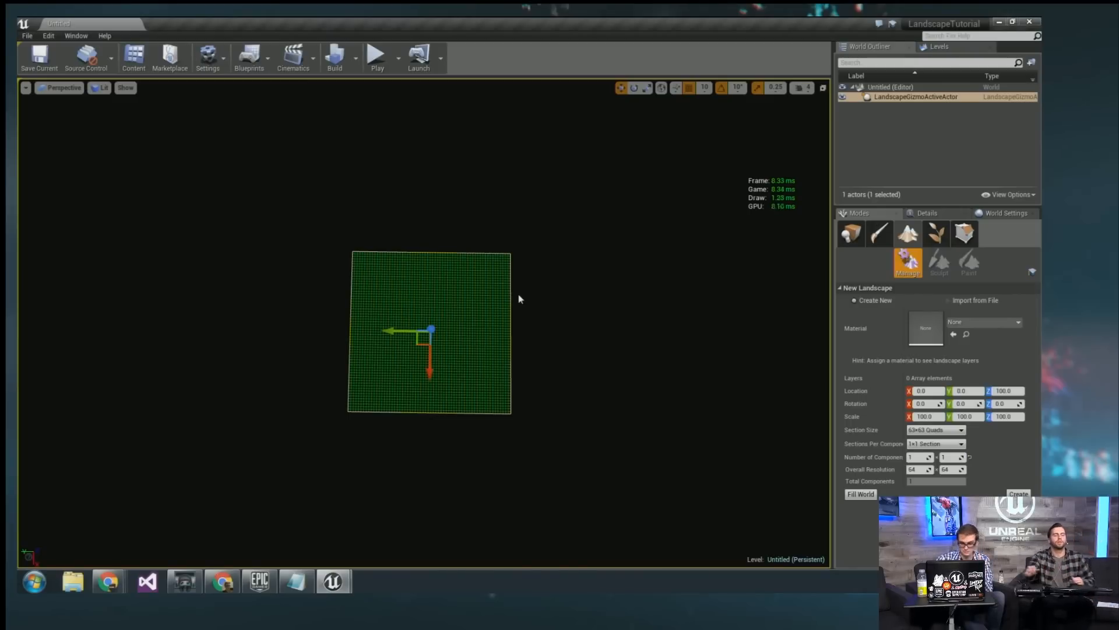
pyautogui.moveTo(518, 295); pyautogui.dragTo(519, 301, button='right')
pyautogui.press('w')
pyautogui.press('s')
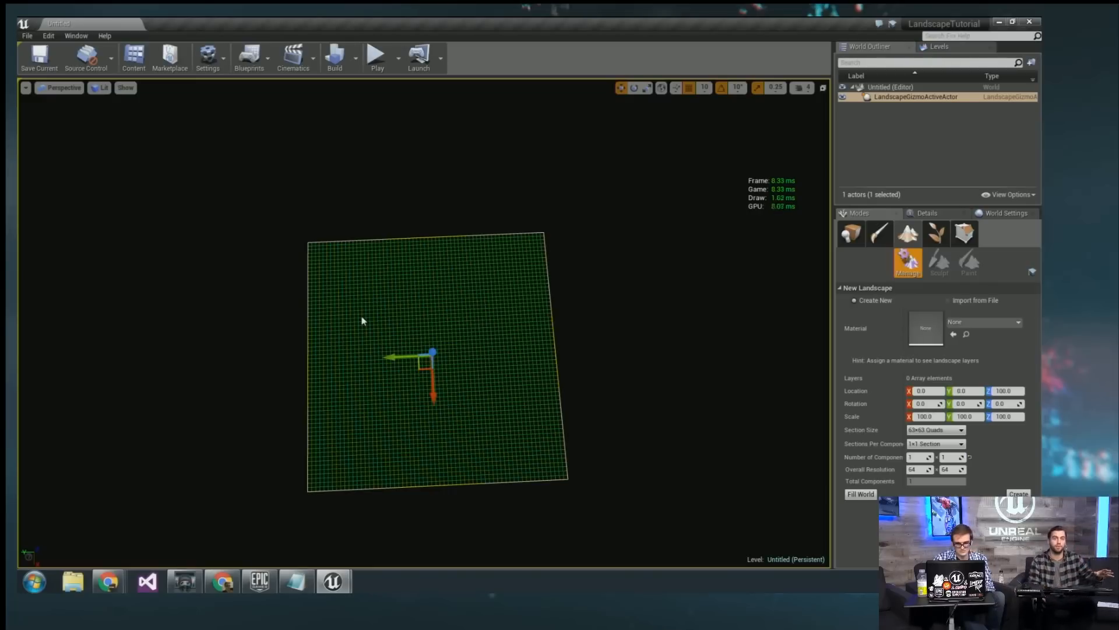
pyautogui.press('`')
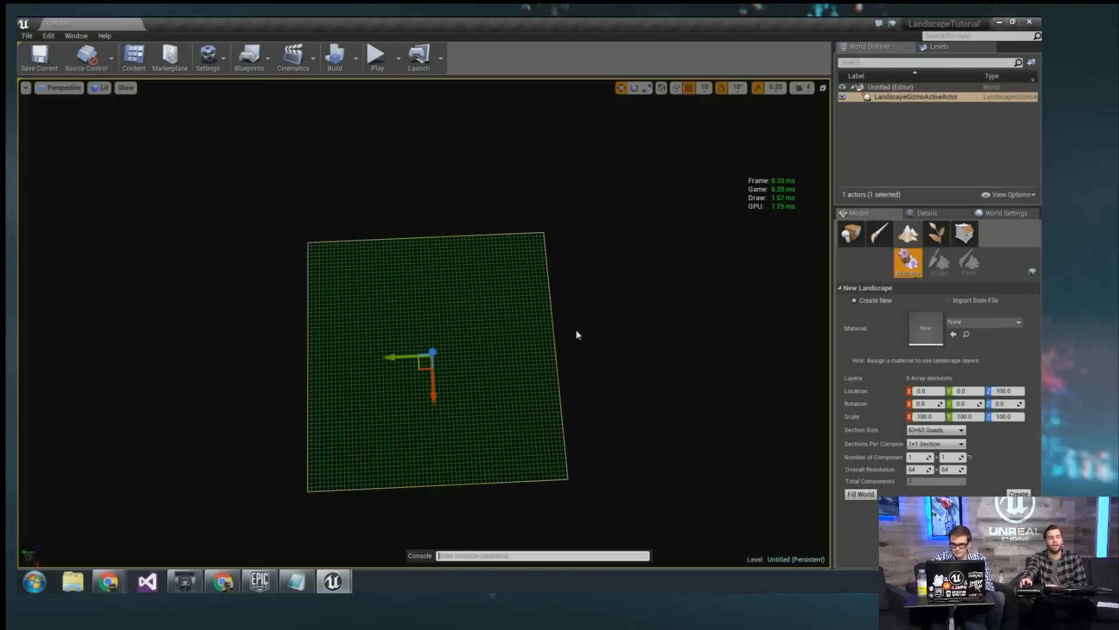
pyautogui.moveTo(577, 335); pyautogui.dragTo(540, 354, button='right')
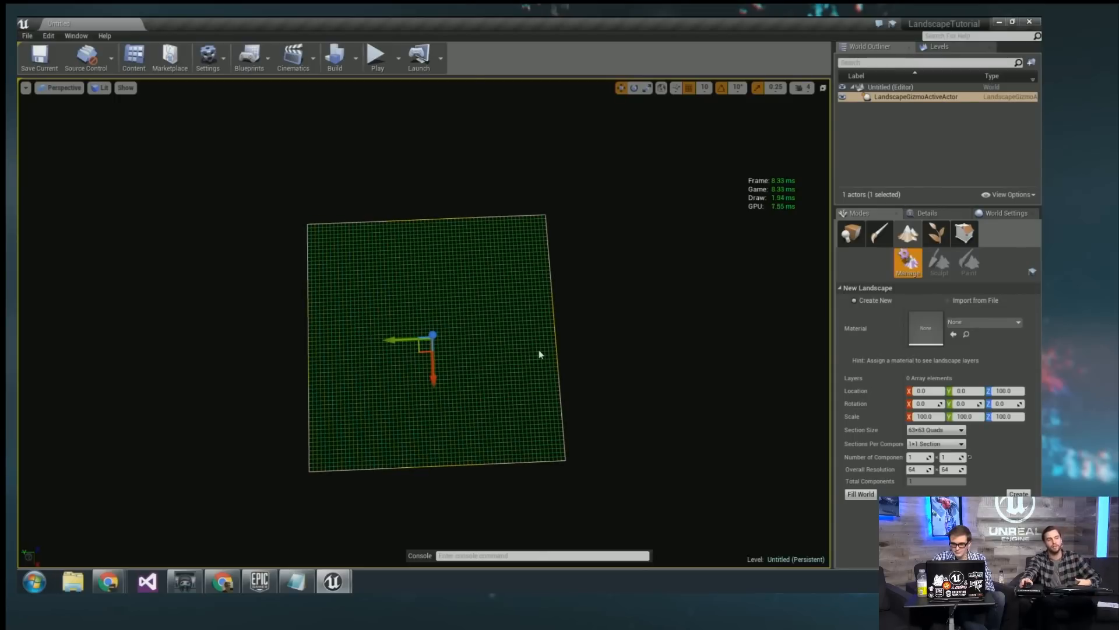
pyautogui.moveTo(540, 354); pyautogui.dragTo(580, 352, button='right')
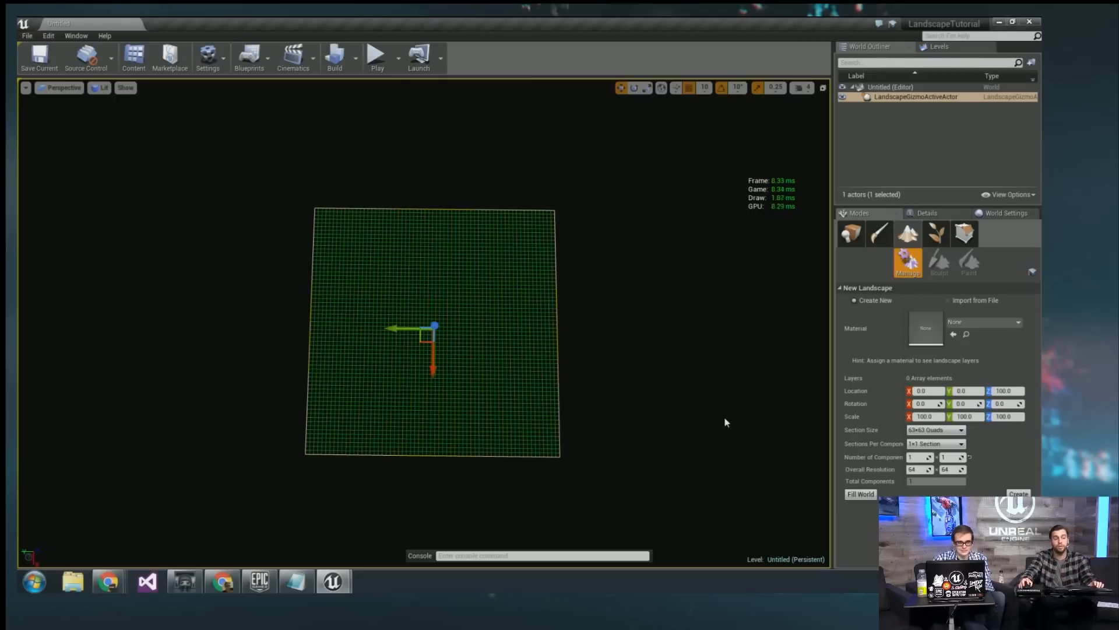
pyautogui.moveTo(724, 418); pyautogui.dragTo(809, 435, button='right')
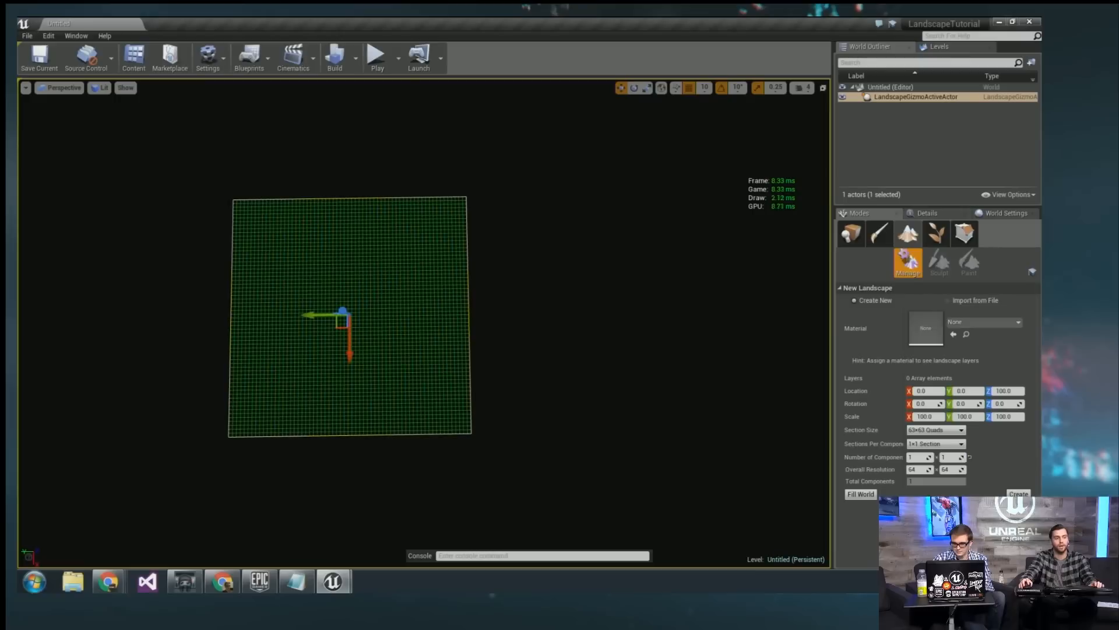
pyautogui.press('`')
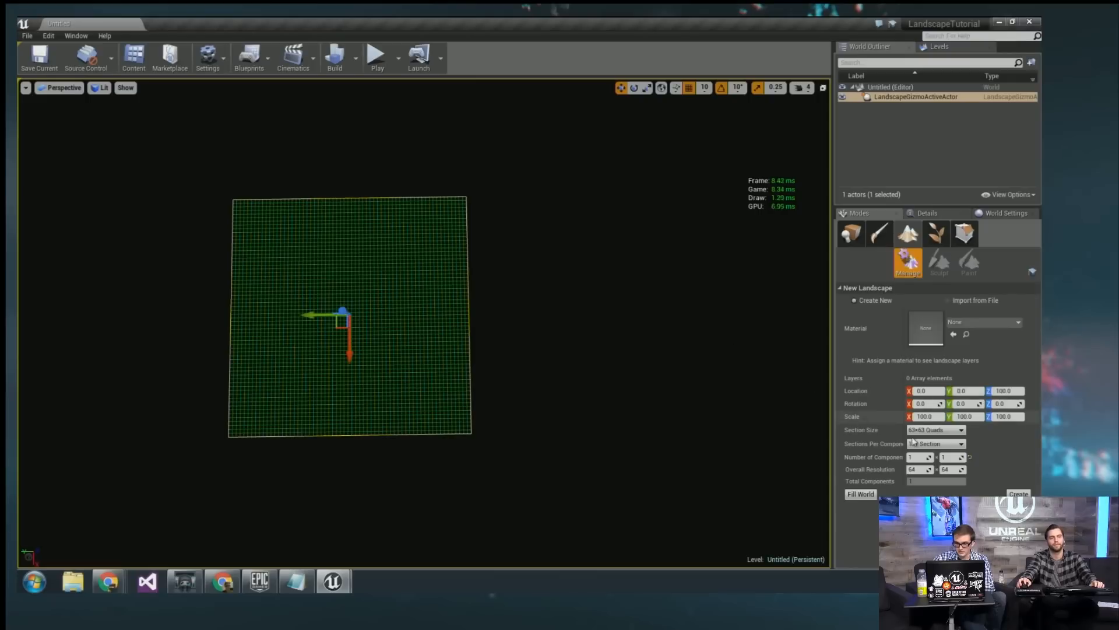
# Set the new landscape's number of components to 8 × 8 and bring the full preview into view.
pyautogui.click(926, 458)
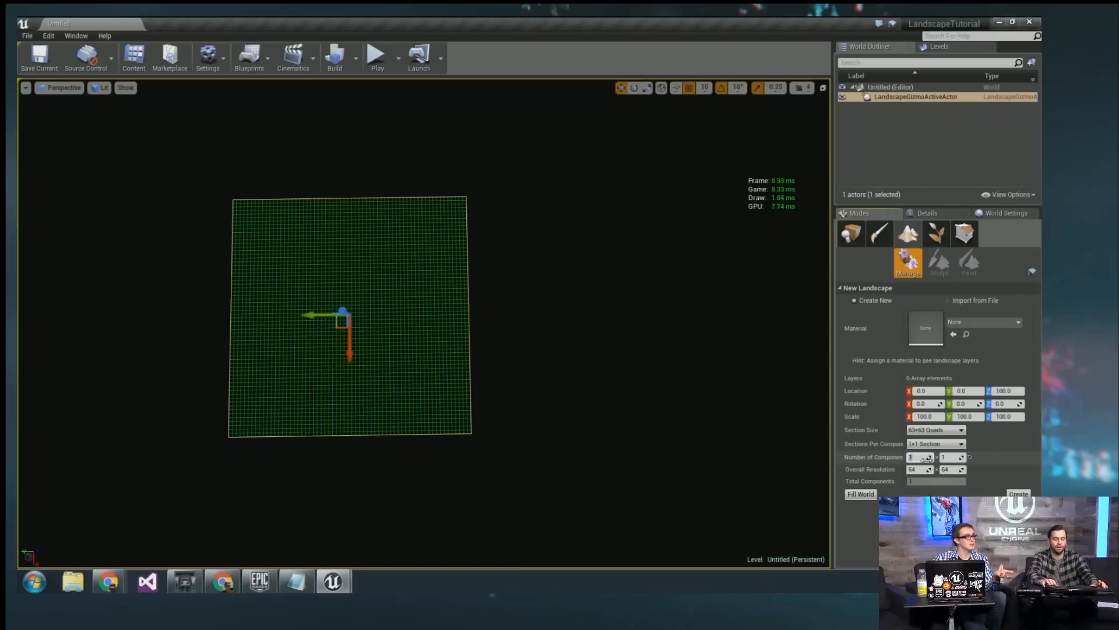
pyautogui.write('8')
pyautogui.press('Tab')
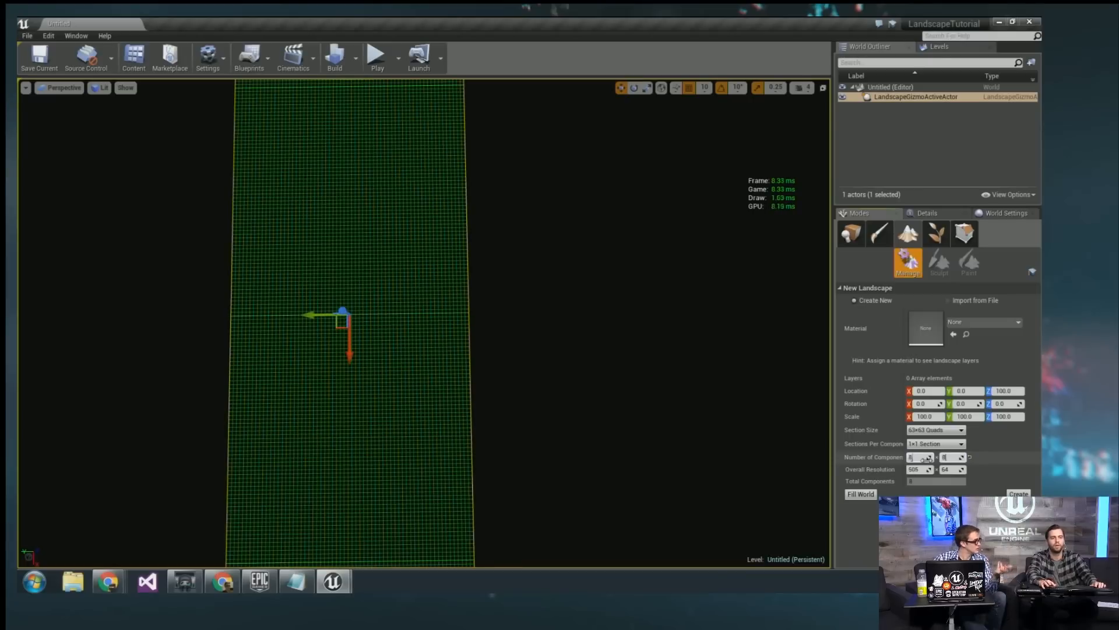
pyautogui.moveTo(375, 364)
pyautogui.mouseDown(button='right')
pyautogui.moveTo(358, 370)
pyautogui.moveTo(379, 347)
pyautogui.moveTo(375, 364)
pyautogui.mouseUp(button='right')
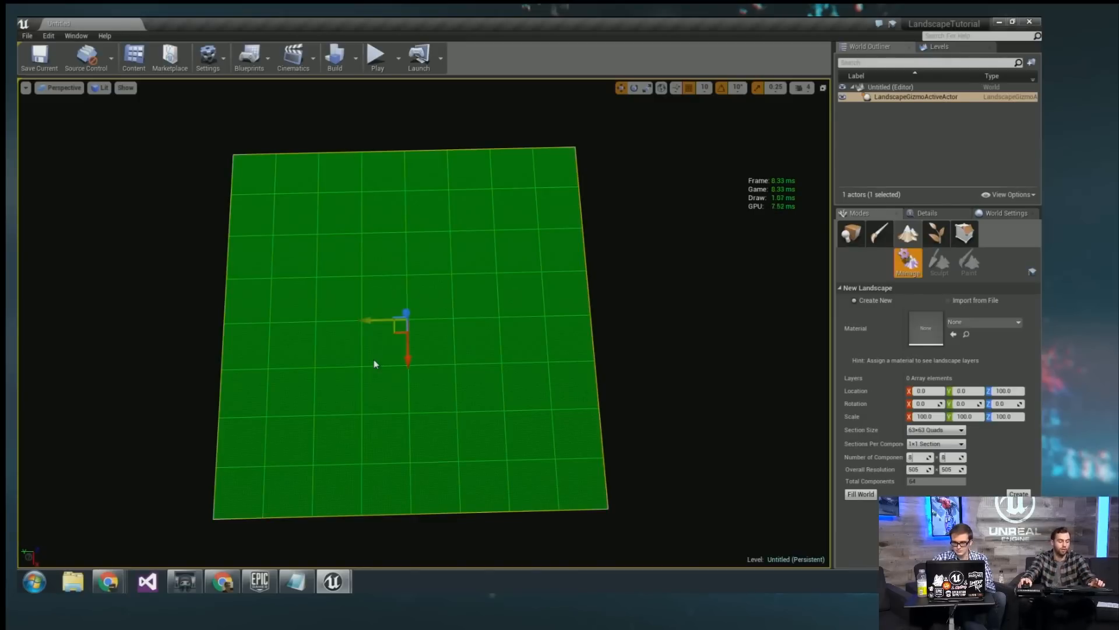
# Inspect the component grid of the preview up close and create the landscape with the current settings.
pyautogui.moveTo(421, 412); pyautogui.dragTo(505, 402, button='right')
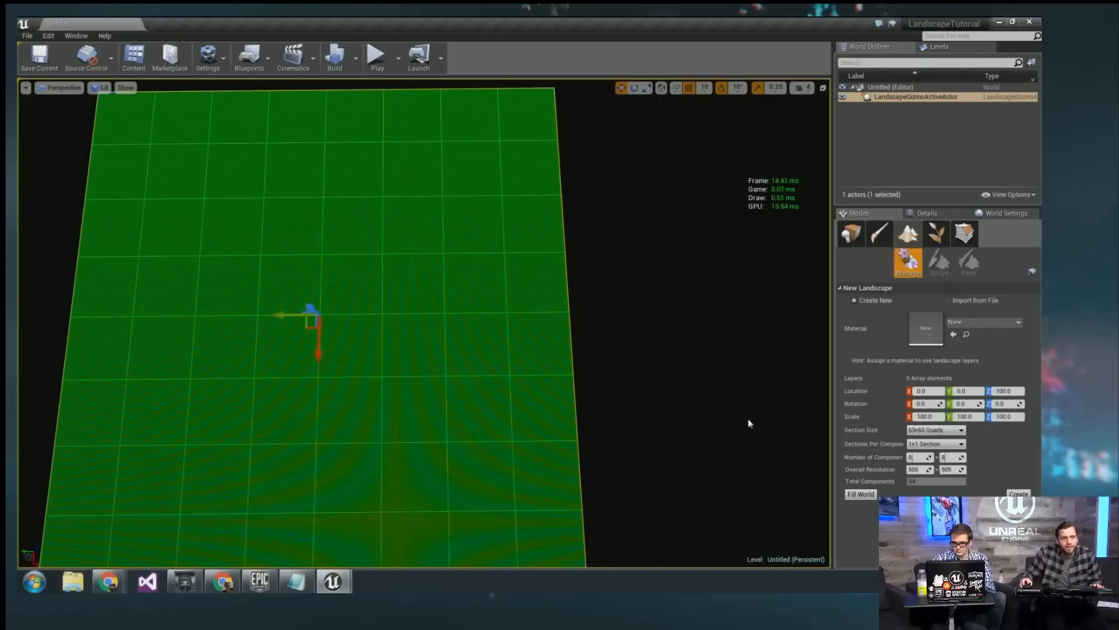
pyautogui.moveTo(424, 291)
pyautogui.mouseDown(button='right')
pyautogui.moveTo(424, 308)
pyautogui.moveTo(426, 293)
pyautogui.moveTo(444, 305)
pyautogui.moveTo(418, 295)
pyautogui.mouseUp(button='right')
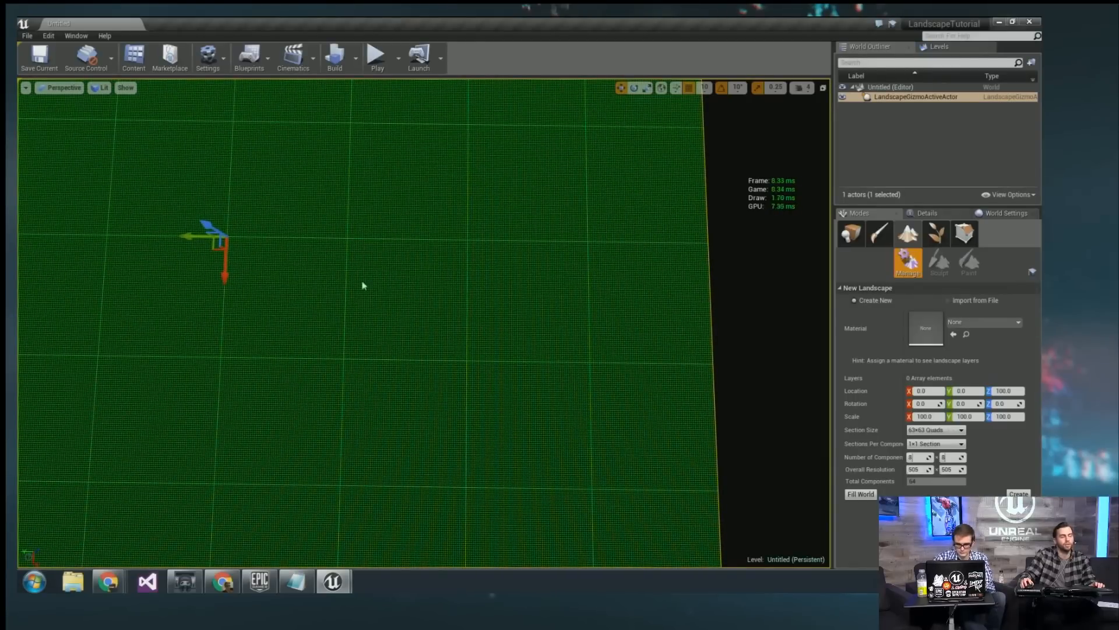
pyautogui.press('s')
pyautogui.moveTo(415, 319); pyautogui.dragTo(415, 318, button='right')
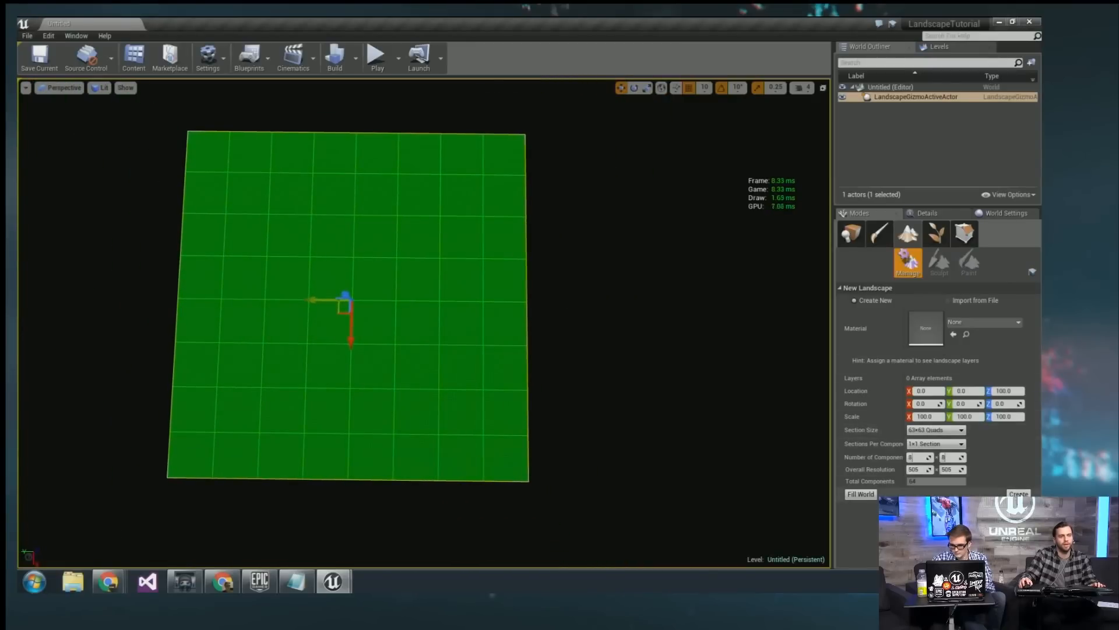
pyautogui.click(1018, 493)
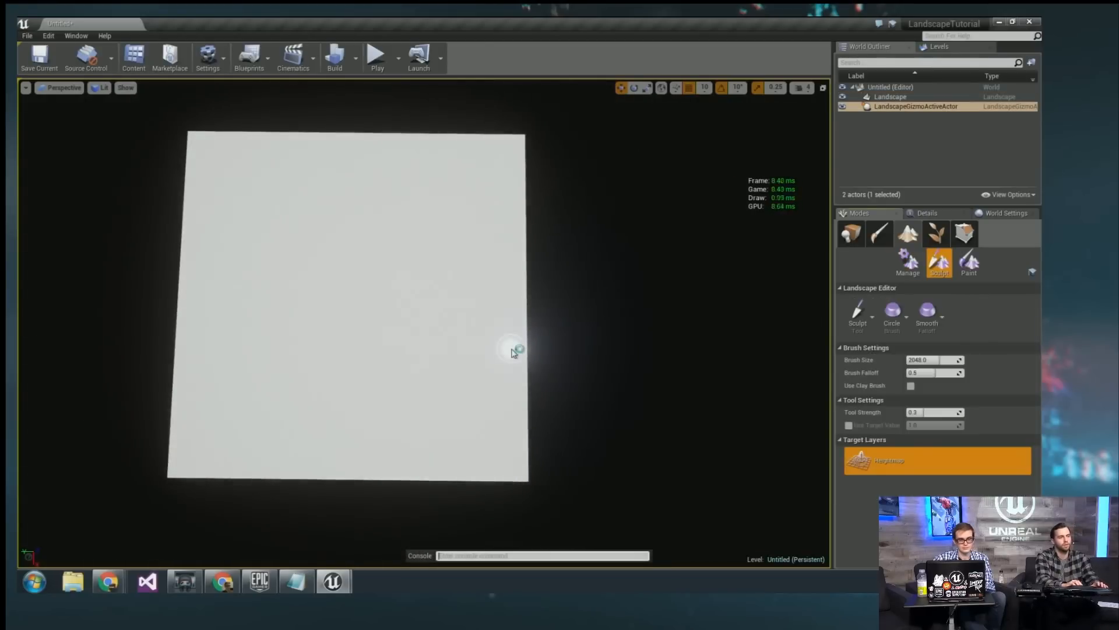
pyautogui.write('stat')
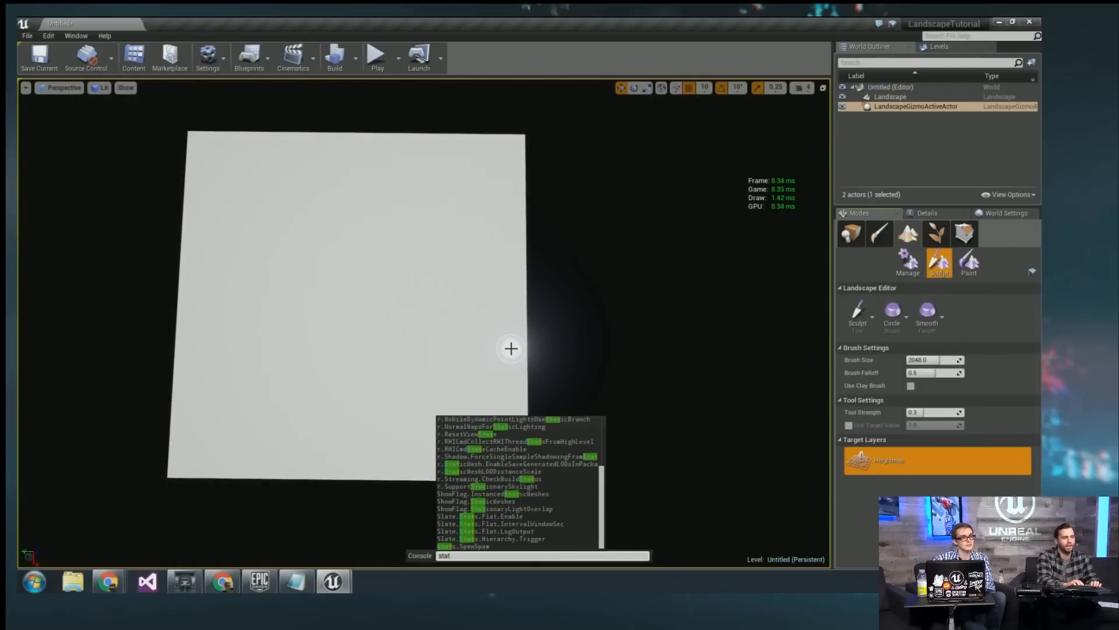
pyautogui.write(' scen')
pyautogui.press('BackSpace')
pyautogui.press('BackSpace')
pyautogui.press('BackSpace')
pyautogui.press('BackSpace')
pyautogui.press('BackSpace')
pyautogui.press('BackSpace')
pyautogui.press('BackSpace')
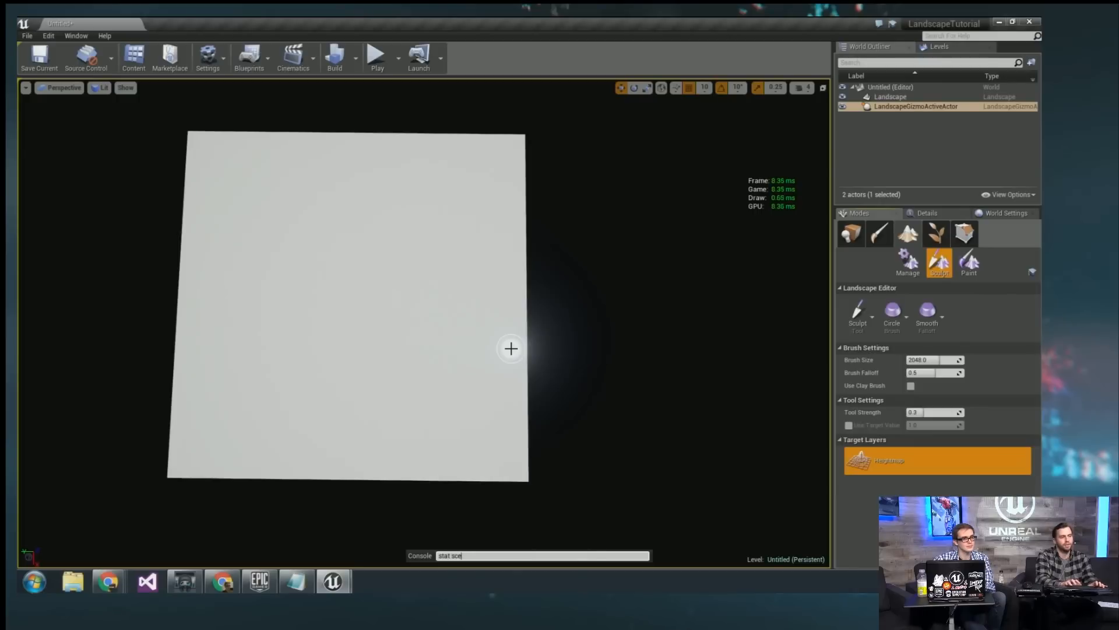
pyautogui.press('BackSpace')
pyautogui.press('BackSpace')
pyautogui.press('`')
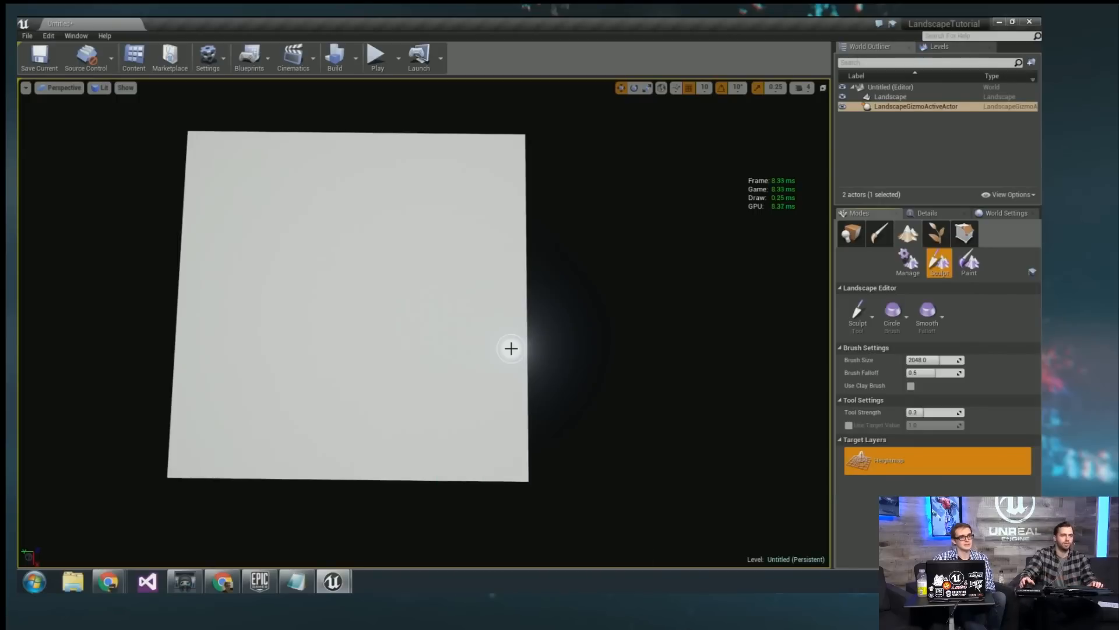
# Switch to the actor placement mode and fix the viewport exposure at Log 0.
pyautogui.moveTo(511, 348); pyautogui.dragTo(513, 317, button='right')
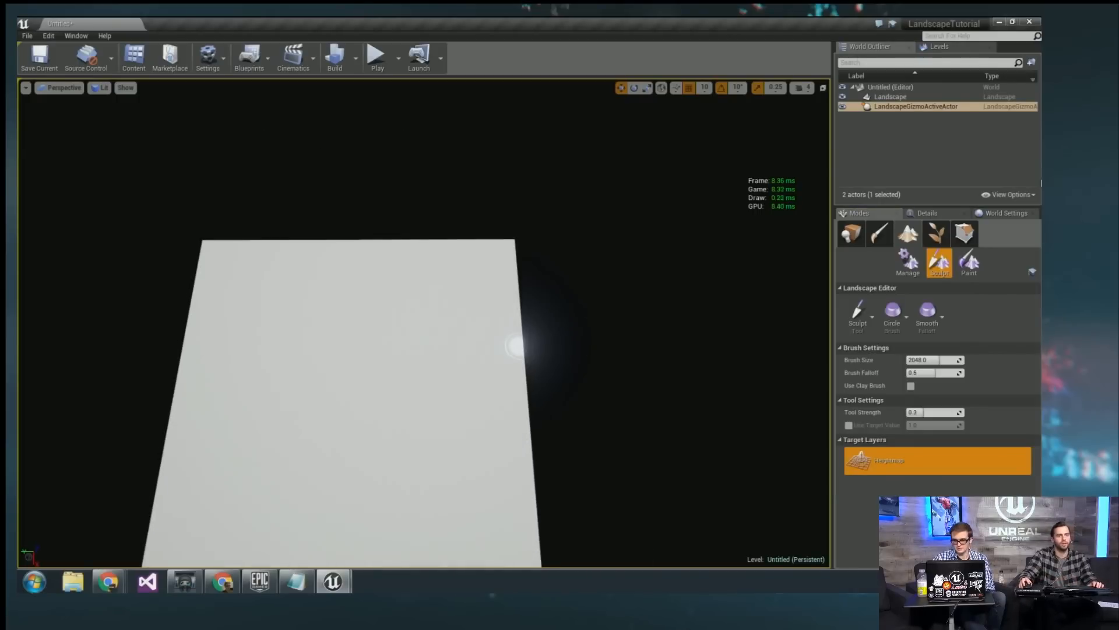
pyautogui.click(852, 235)
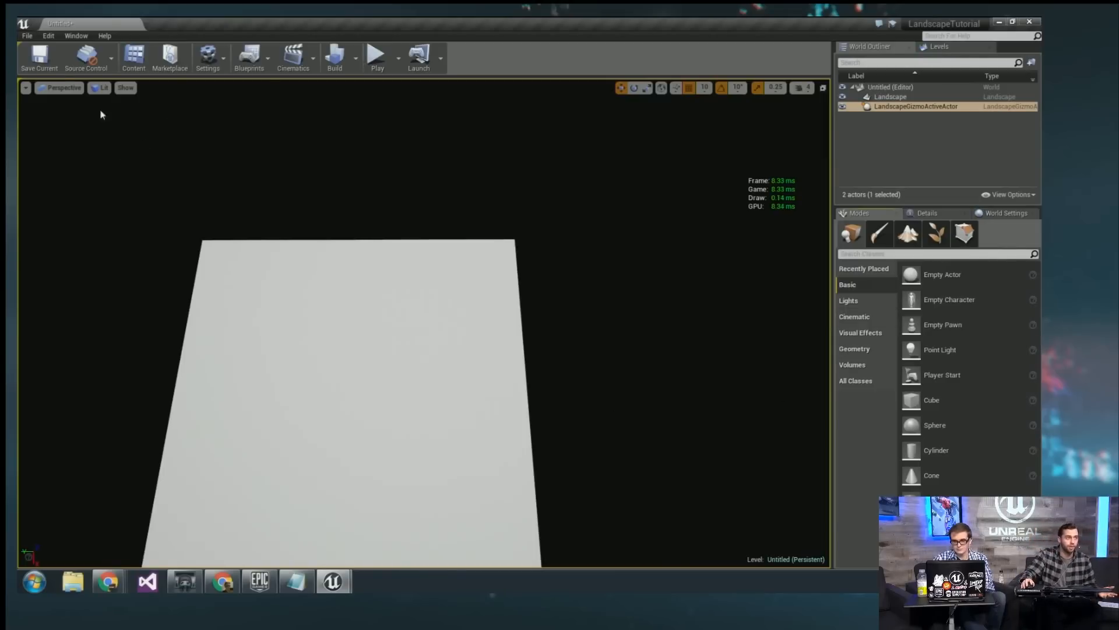
pyautogui.click(99, 87)
pyautogui.moveTo(146, 292)
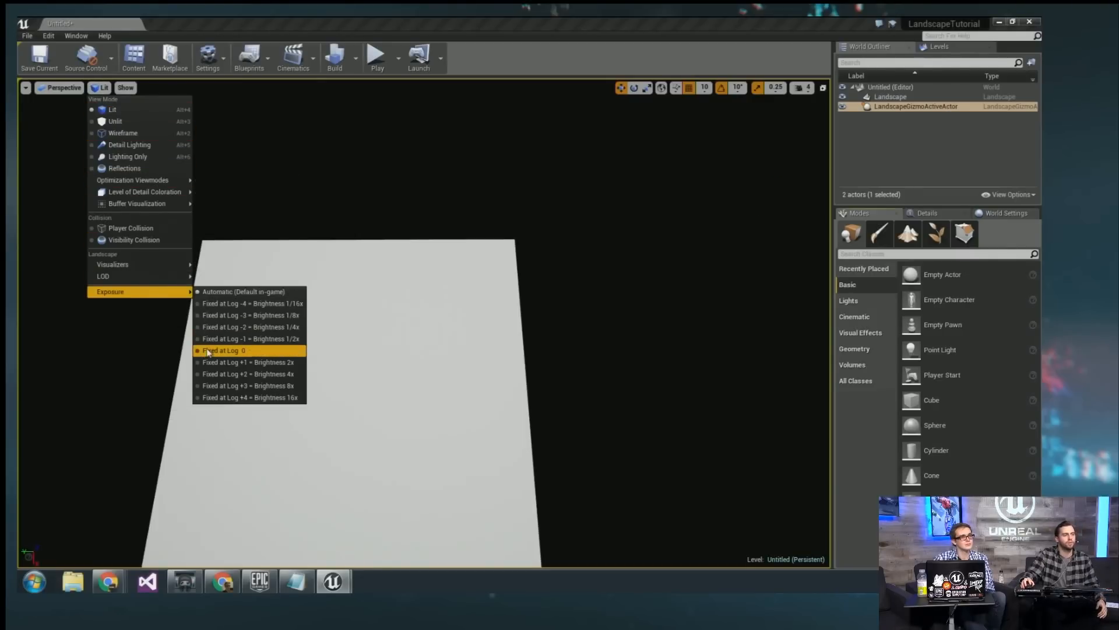
pyautogui.click(233, 345)
pyautogui.moveTo(662, 286); pyautogui.dragTo(646, 286, button='right')
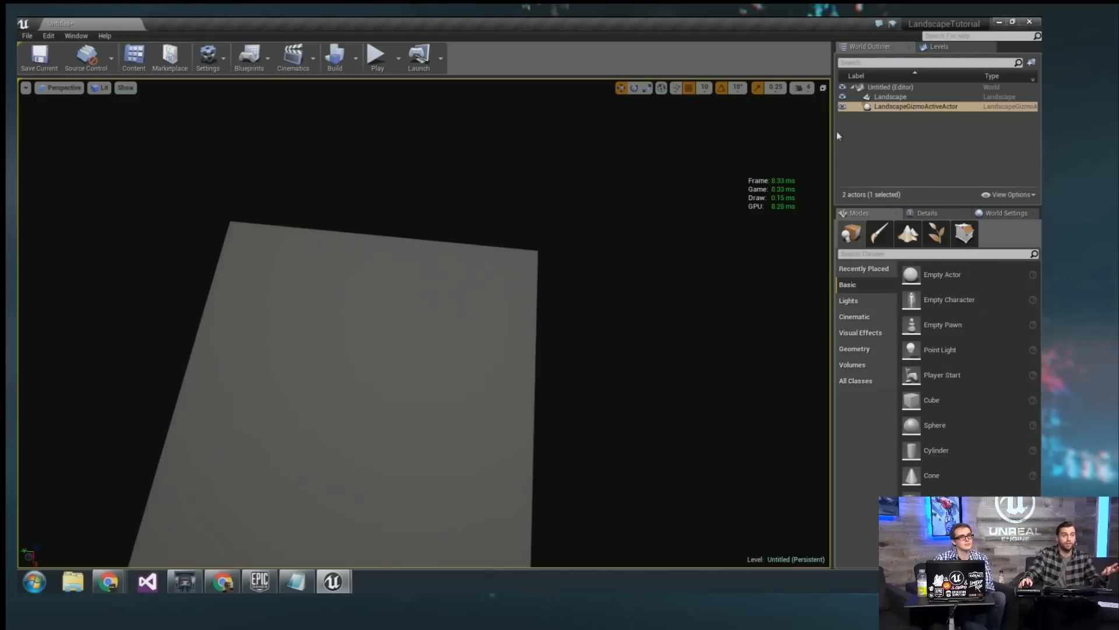
# Find the Directional Light class, place one on the landscape and raise it well above the surface.
pyautogui.click(891, 254)
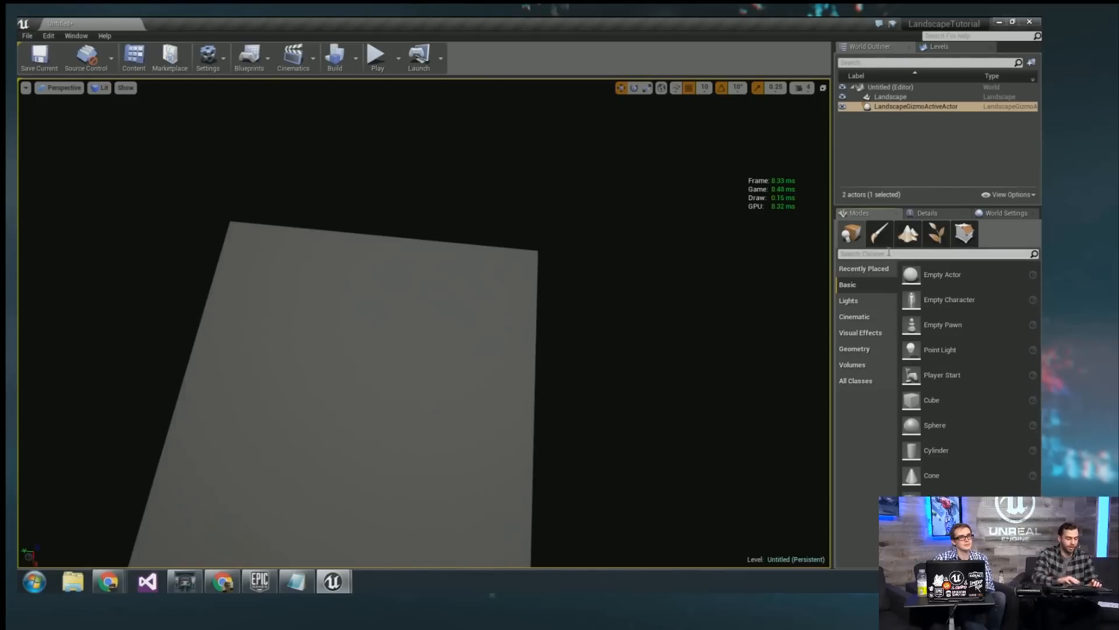
pyautogui.write('direc')
pyautogui.moveTo(887, 274); pyautogui.dragTo(277, 418)
pyautogui.moveTo(277, 418); pyautogui.dragTo(292, 408, button='right')
pyautogui.moveTo(482, 410); pyautogui.dragTo(432, 379, button='right')
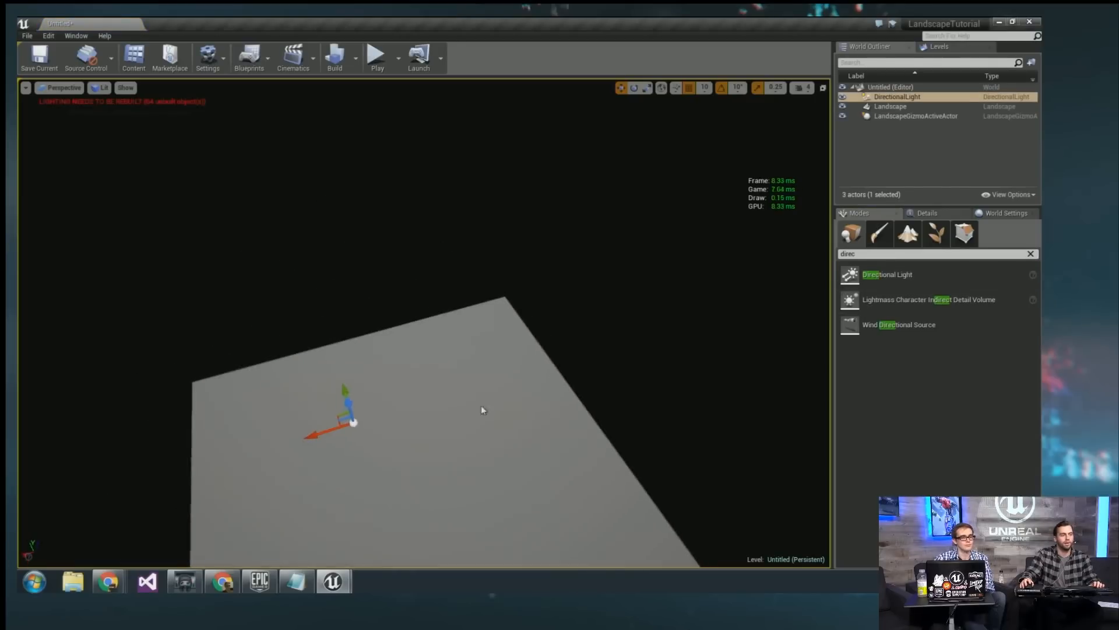
pyautogui.press('f')
pyautogui.moveTo(358, 421); pyautogui.dragTo(408, 326, button='right')
pyautogui.press('s')
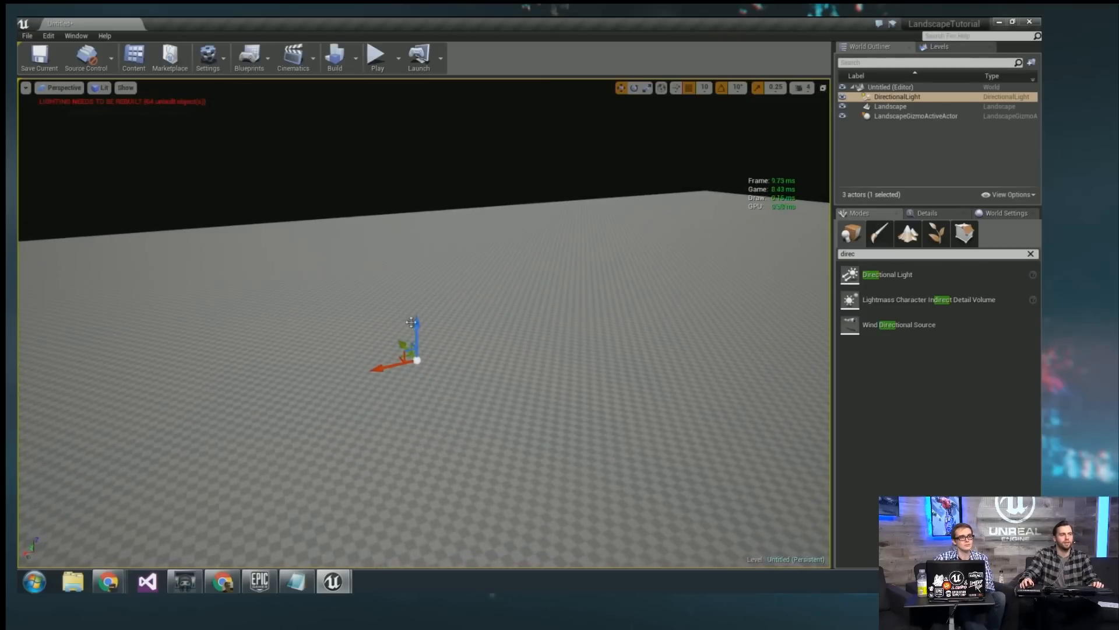
pyautogui.moveTo(417, 338); pyautogui.dragTo(415, 181)
# Place a Sky Light near the directional light and set its mobility to Movable.
pyautogui.click(933, 255)
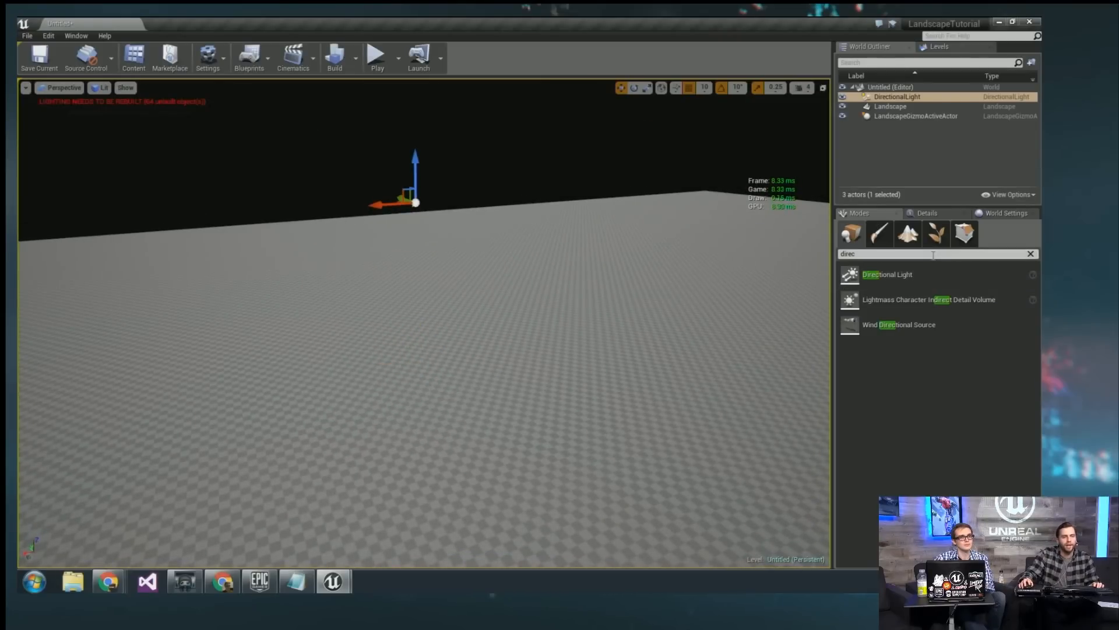
pyautogui.press('BackSpace')
pyautogui.write('sky')
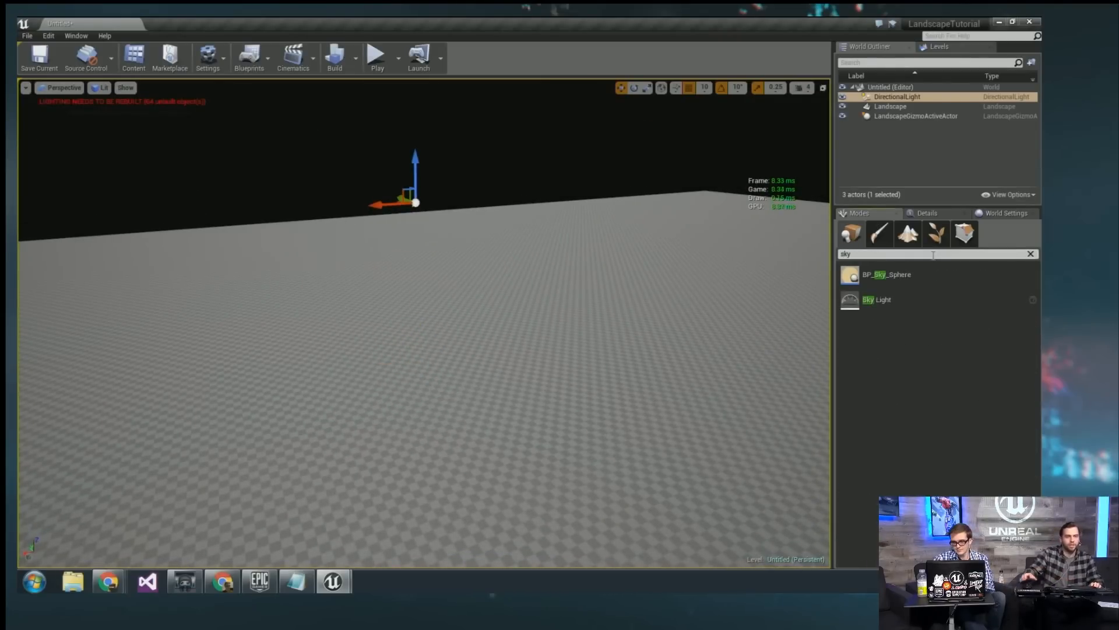
pyautogui.moveTo(426, 429); pyautogui.dragTo(483, 159)
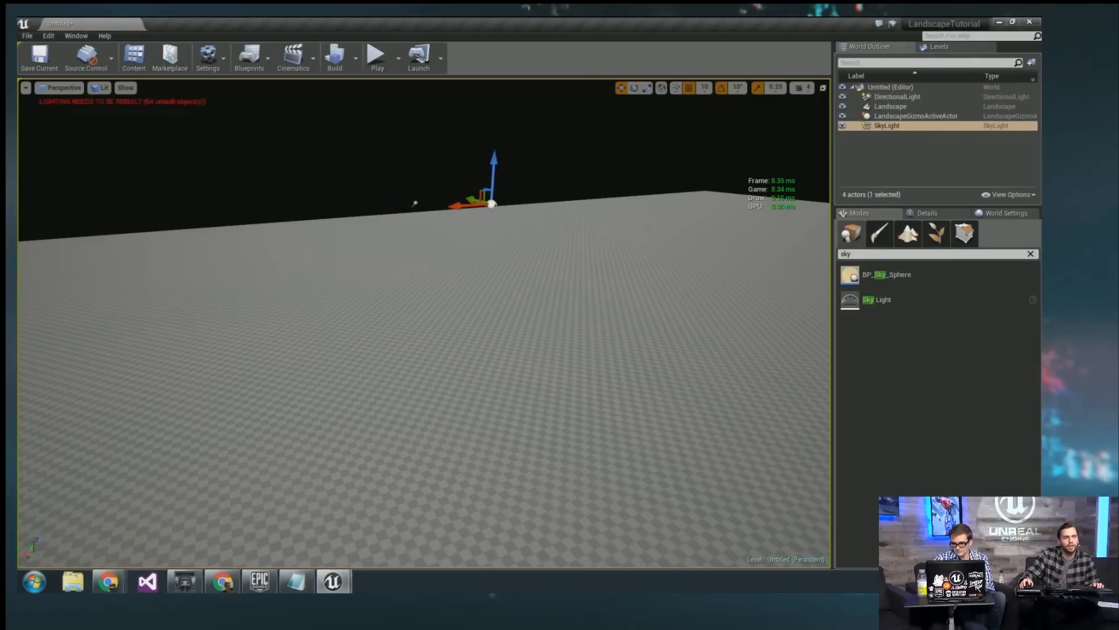
pyautogui.click(927, 213)
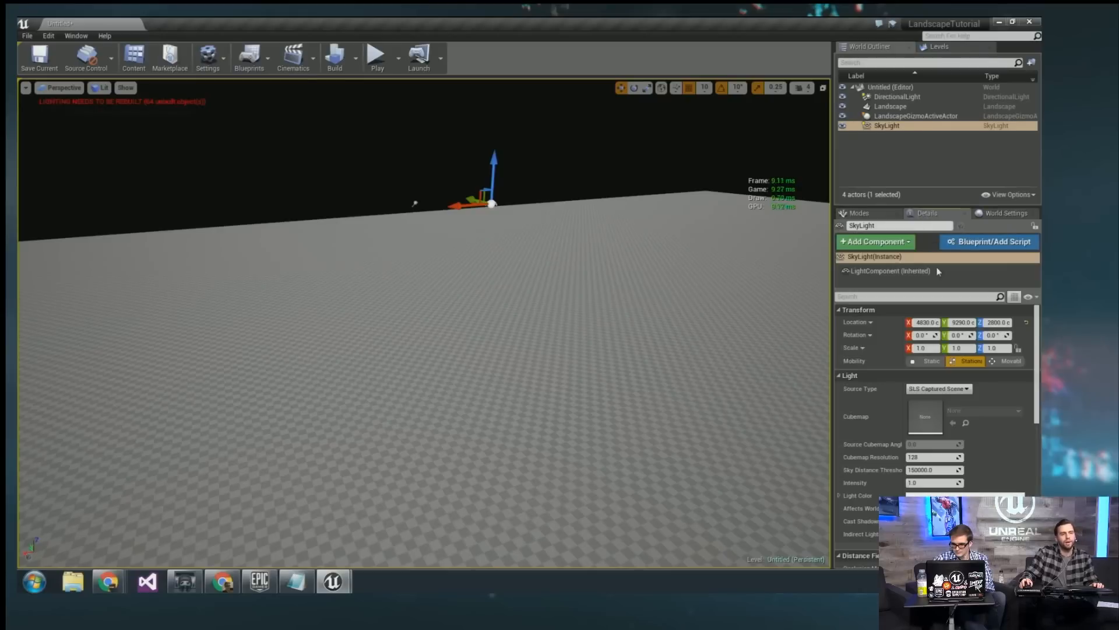
pyautogui.click(1010, 361)
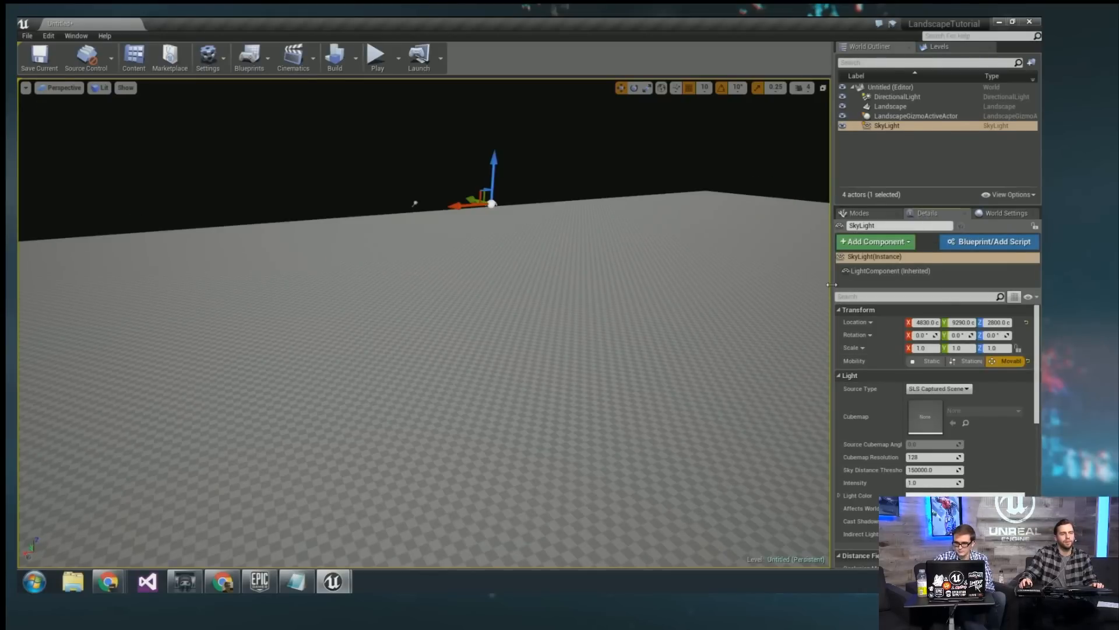
# Widen the side panels and return to the actor placement classes, clearing the old sky search.
pyautogui.moveTo(833, 286); pyautogui.dragTo(802, 286)
pyautogui.moveTo(408, 324); pyautogui.dragTo(501, 314, button='right')
pyautogui.rightClick(552, 379)
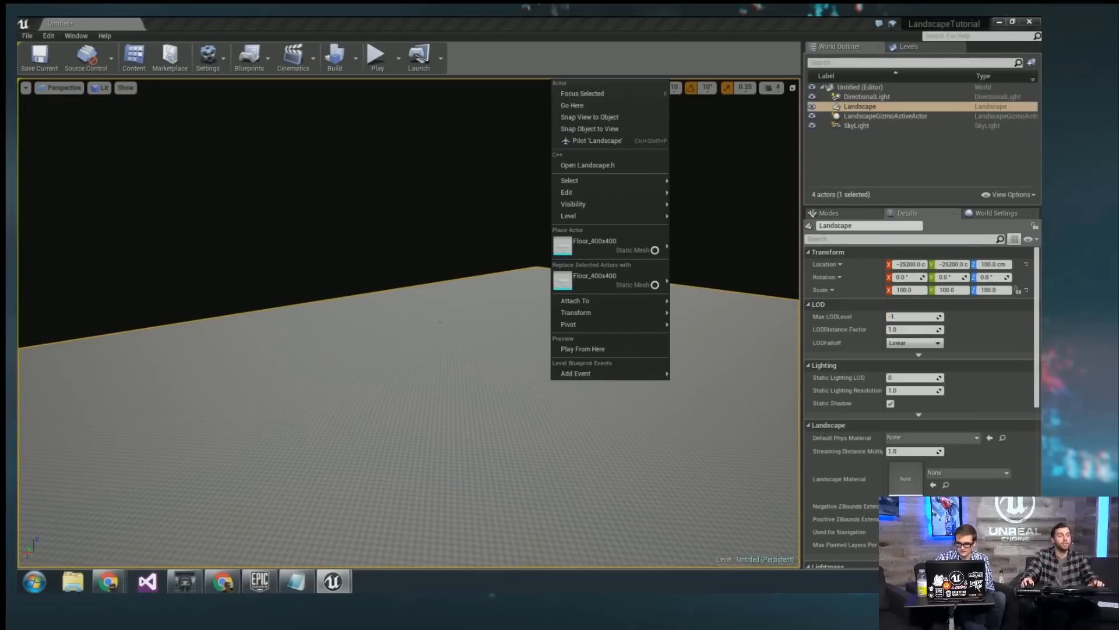
pyautogui.moveTo(542, 382); pyautogui.dragTo(599, 392, button='right')
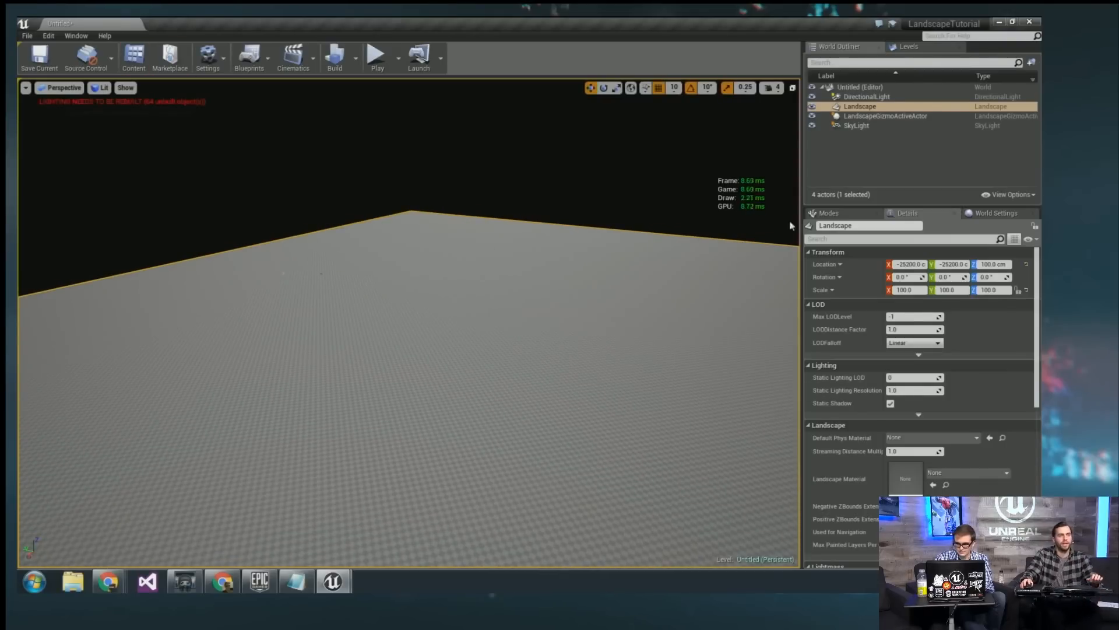
pyautogui.click(842, 219)
pyautogui.click(820, 234)
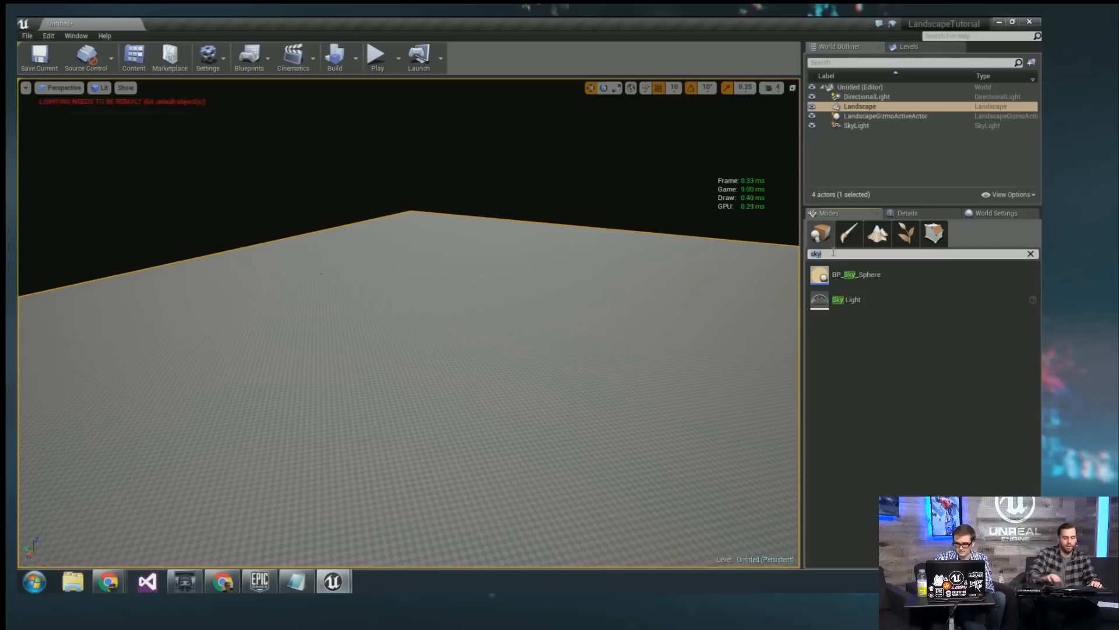
# Build the level with its new lights and close the message log whenever it opens.
pyautogui.moveTo(559, 279); pyautogui.dragTo(609, 257, button='right')
pyautogui.moveTo(370, 112)
pyautogui.mouseDown(button='right')
pyautogui.moveTo(361, 131)
pyautogui.moveTo(370, 113)
pyautogui.mouseUp(button='right')
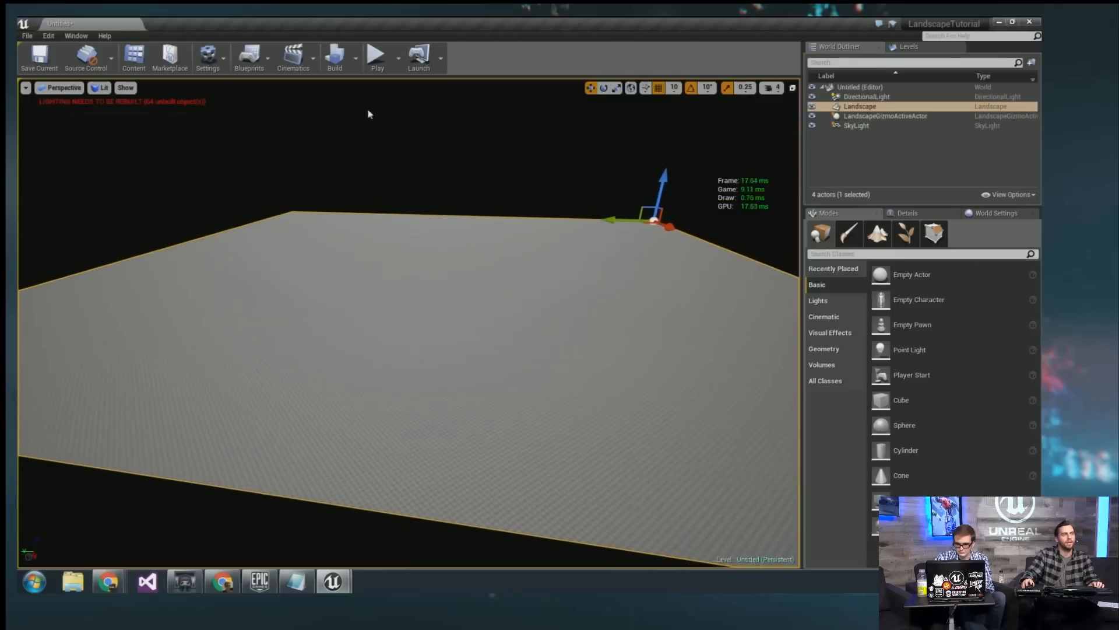
pyautogui.click(335, 58)
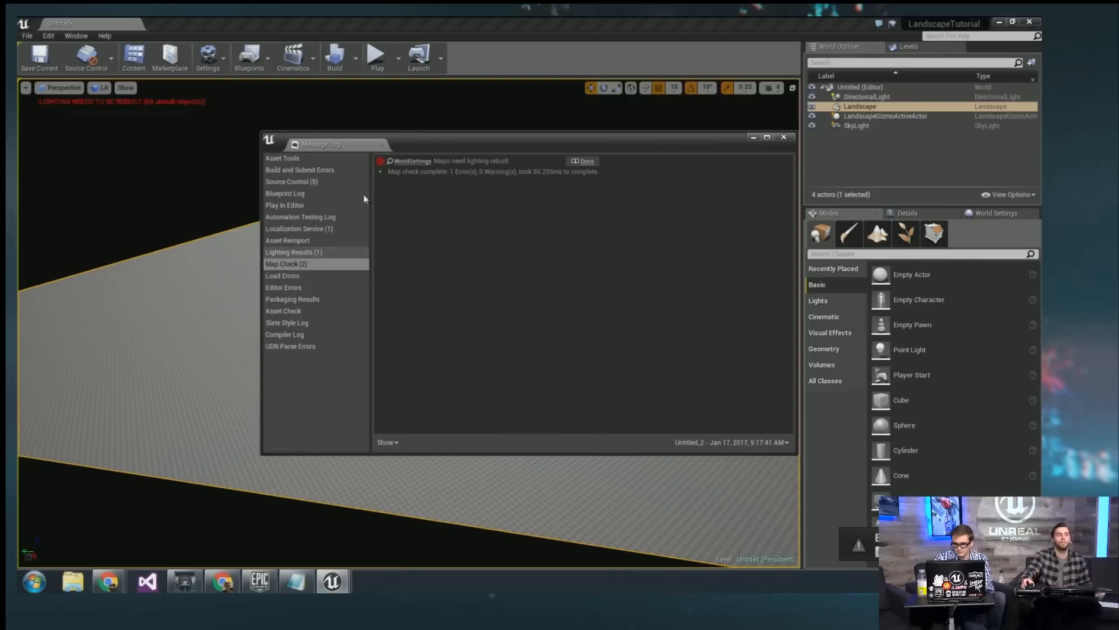
pyautogui.moveTo(765, 138); pyautogui.dragTo(644, 138)
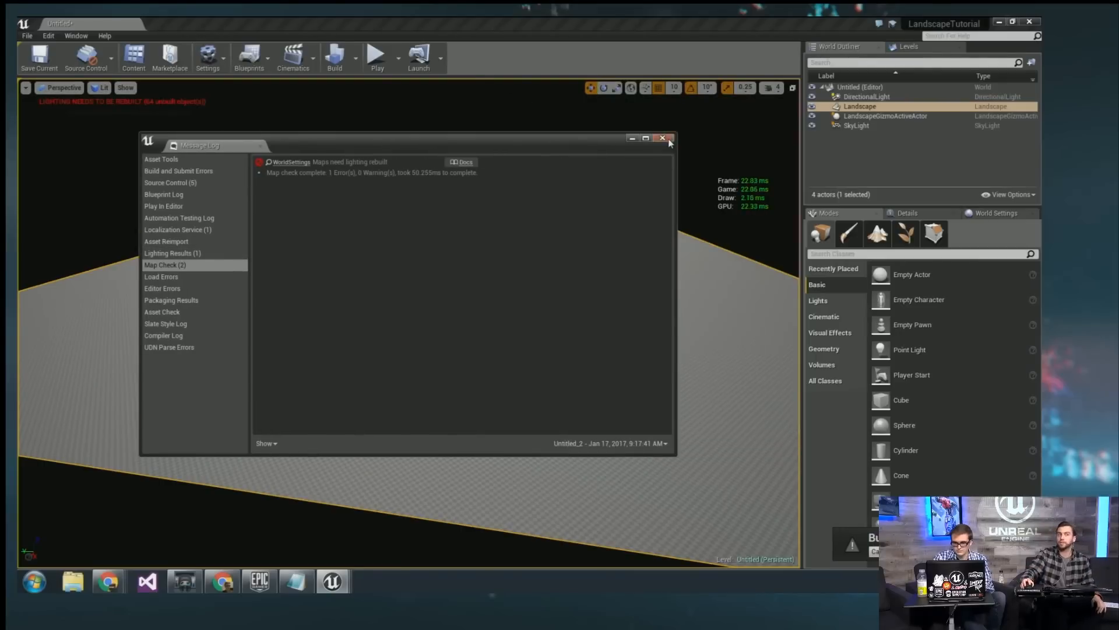
pyautogui.click(663, 139)
pyautogui.moveTo(336, 307); pyautogui.dragTo(351, 296, button='right')
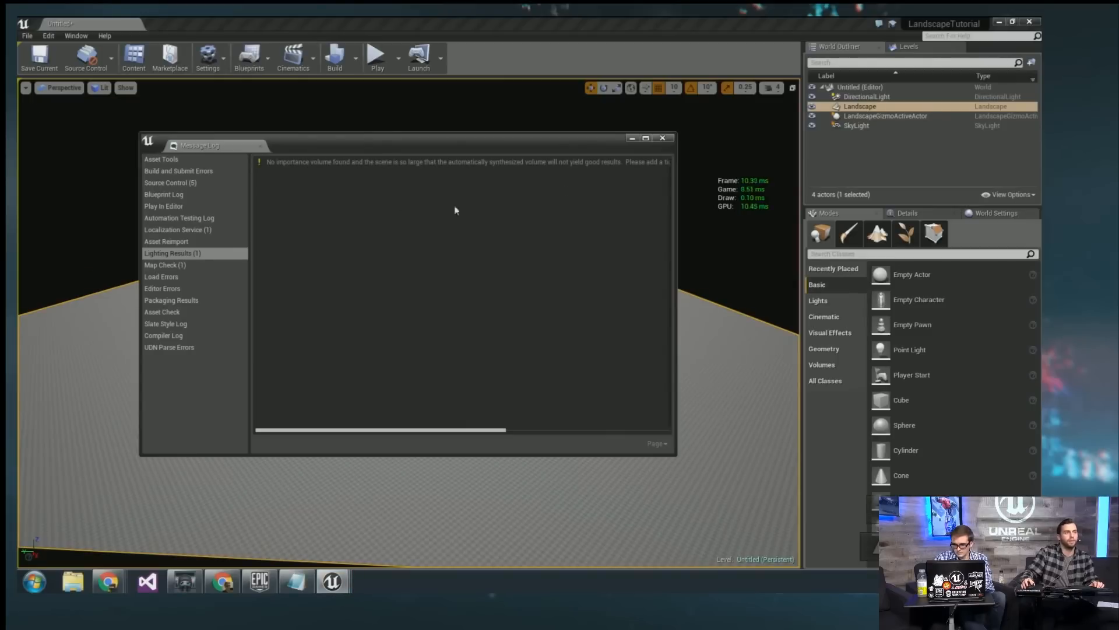
pyautogui.click(663, 138)
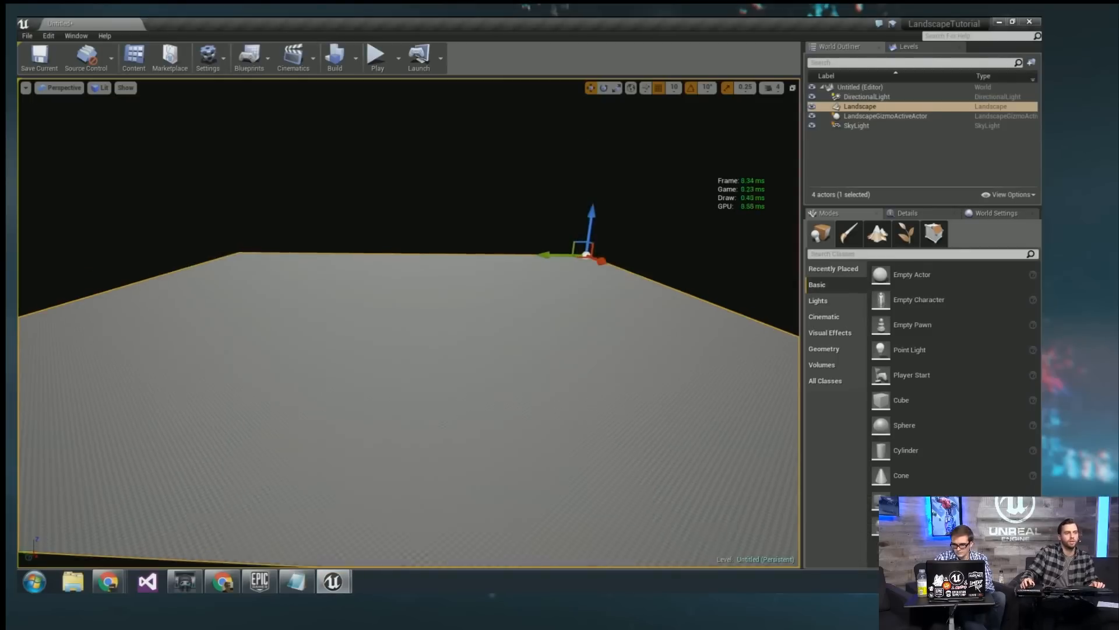
# Find the Lightmass Importance Volume class and place one near the middle of the landscape.
pyautogui.moveTo(351, 296); pyautogui.dragTo(351, 337, button='right')
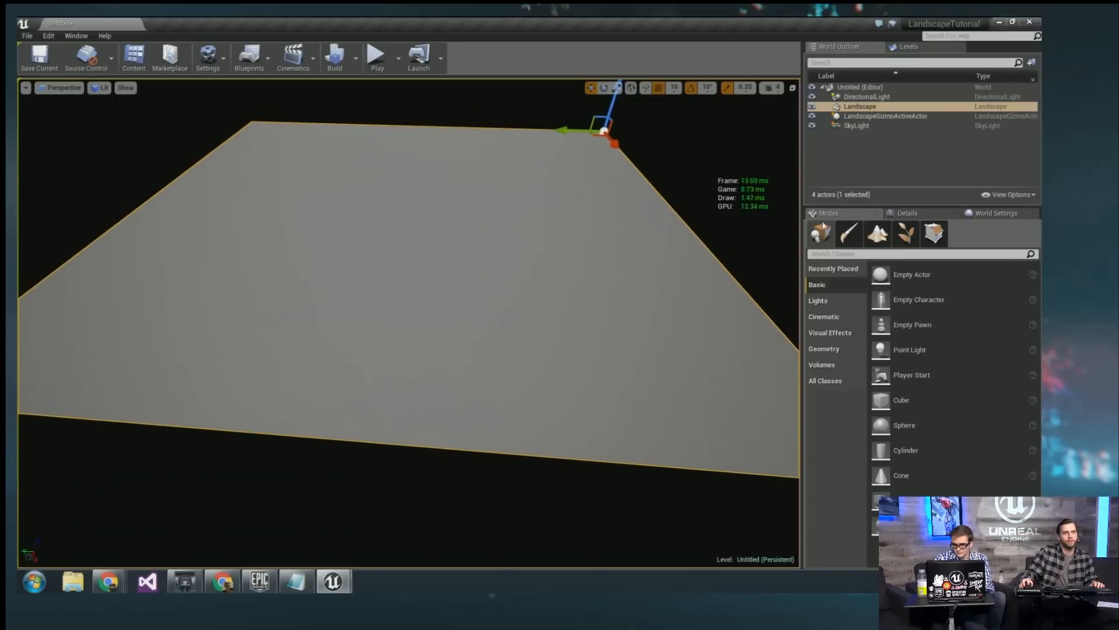
pyautogui.click(834, 254)
pyautogui.write('lightma')
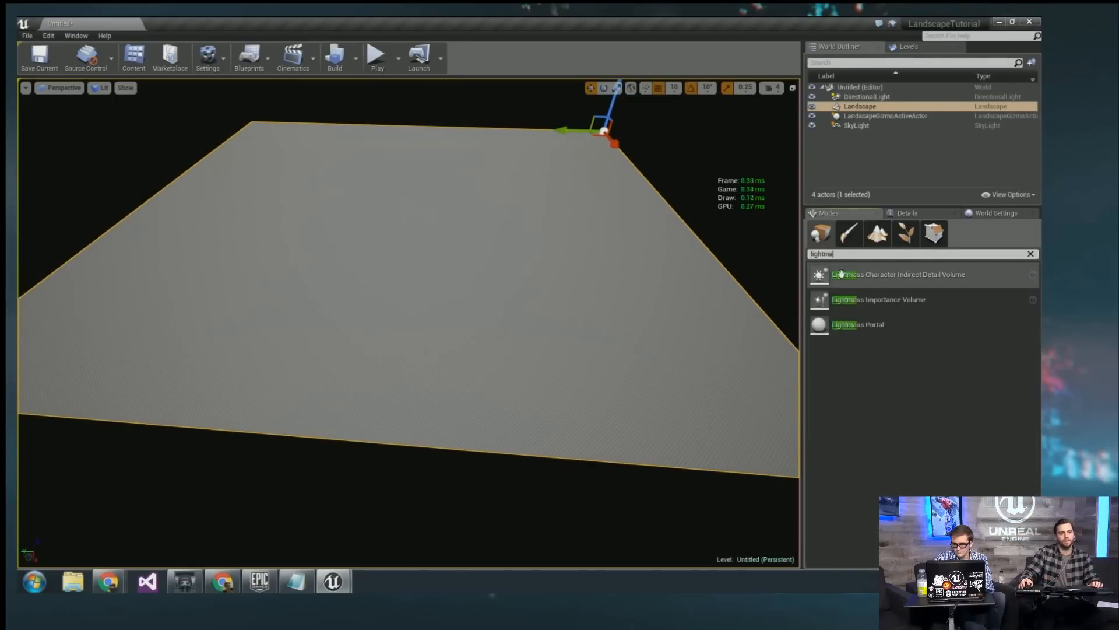
pyautogui.moveTo(845, 299); pyautogui.dragTo(402, 206)
pyautogui.scroll(3, 408, 320)
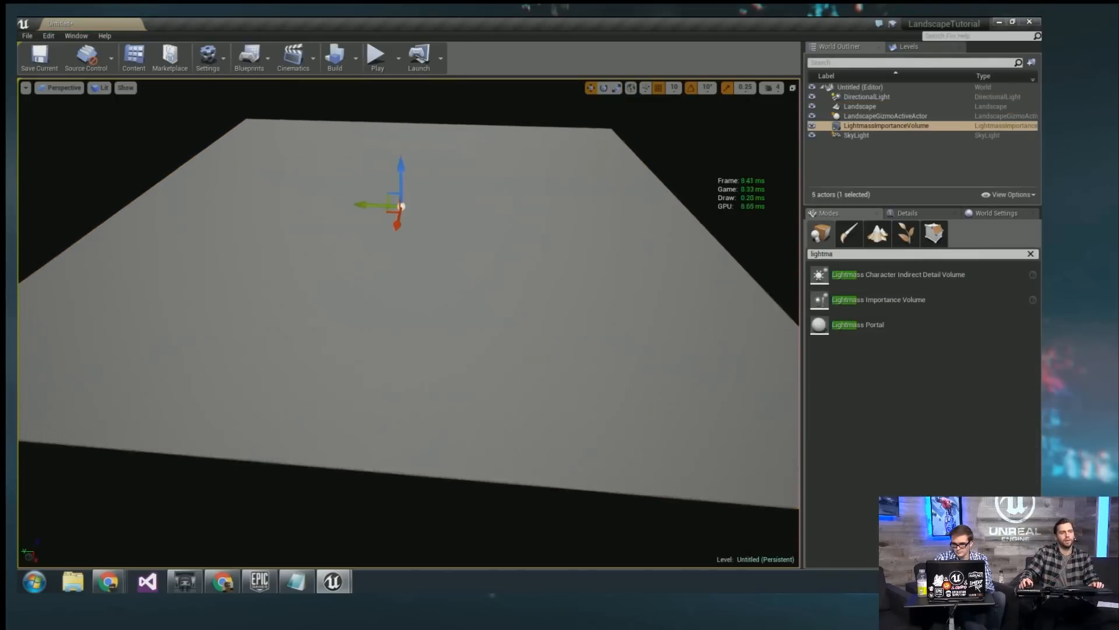
# In the four-view layout, enlarge the importance volume's box around the whole landscape to about X 69080, Y 64180 and Z 7016.
pyautogui.click(791, 87)
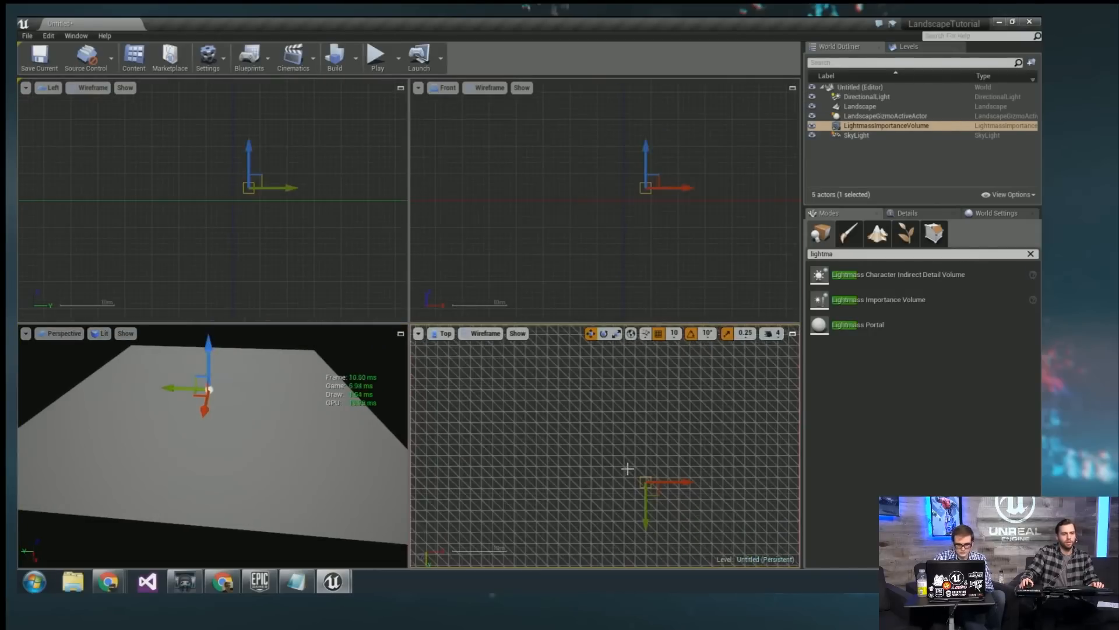
pyautogui.scroll(-10, 627, 468)
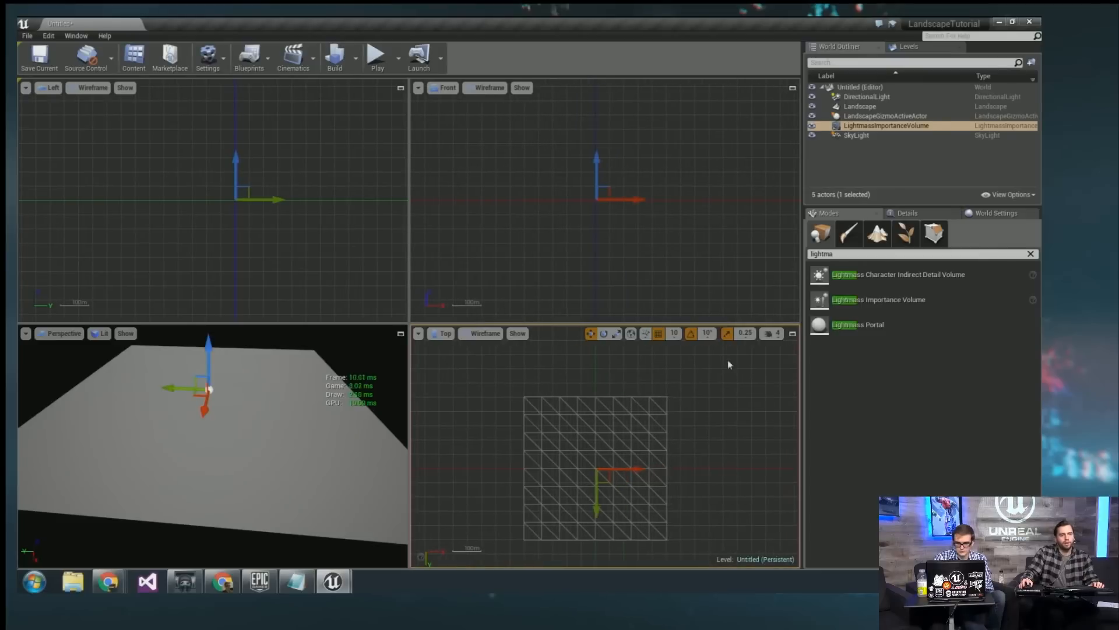
pyautogui.click(906, 213)
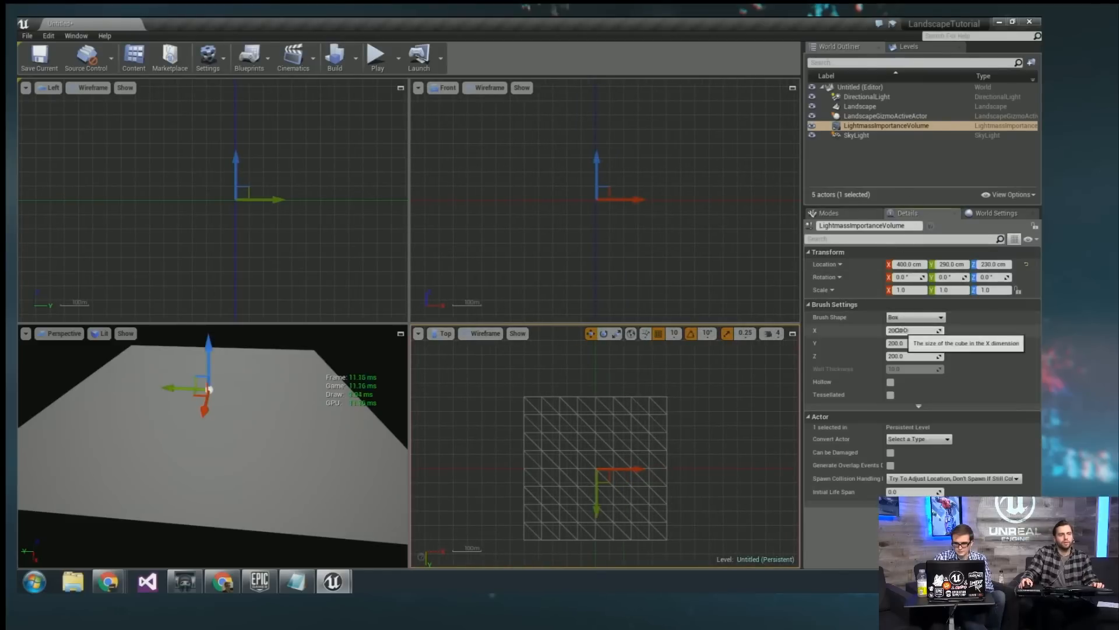
pyautogui.moveTo(896, 330); pyautogui.dragTo(1037, 330)
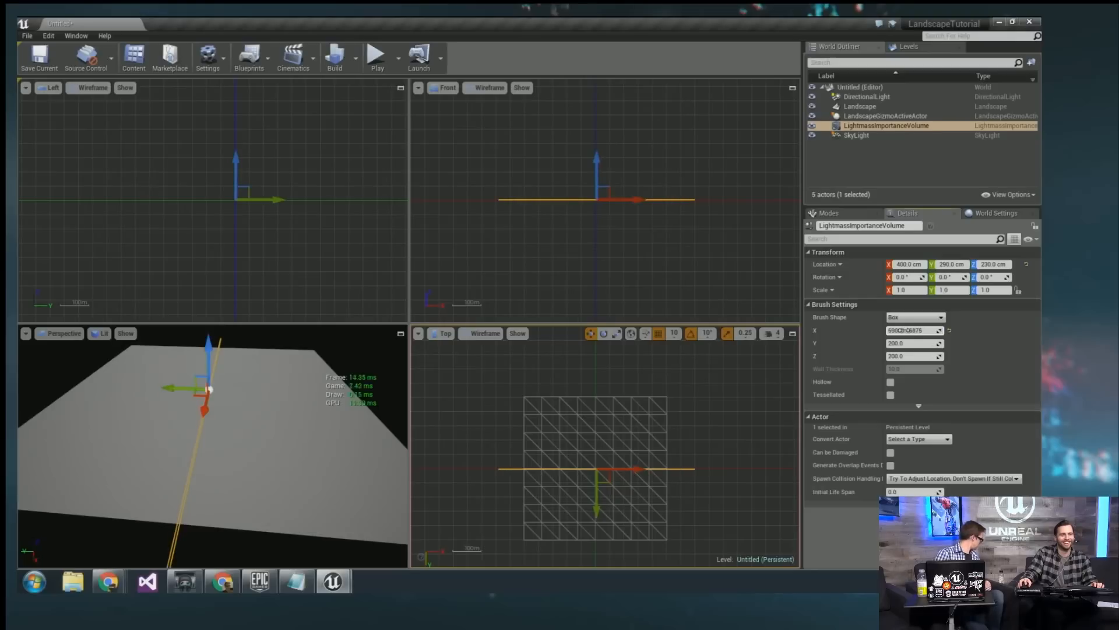
pyautogui.moveTo(938, 343)
pyautogui.mouseDown()
pyautogui.moveTo(1008, 343)
pyautogui.moveTo(991, 342)
pyautogui.mouseUp()
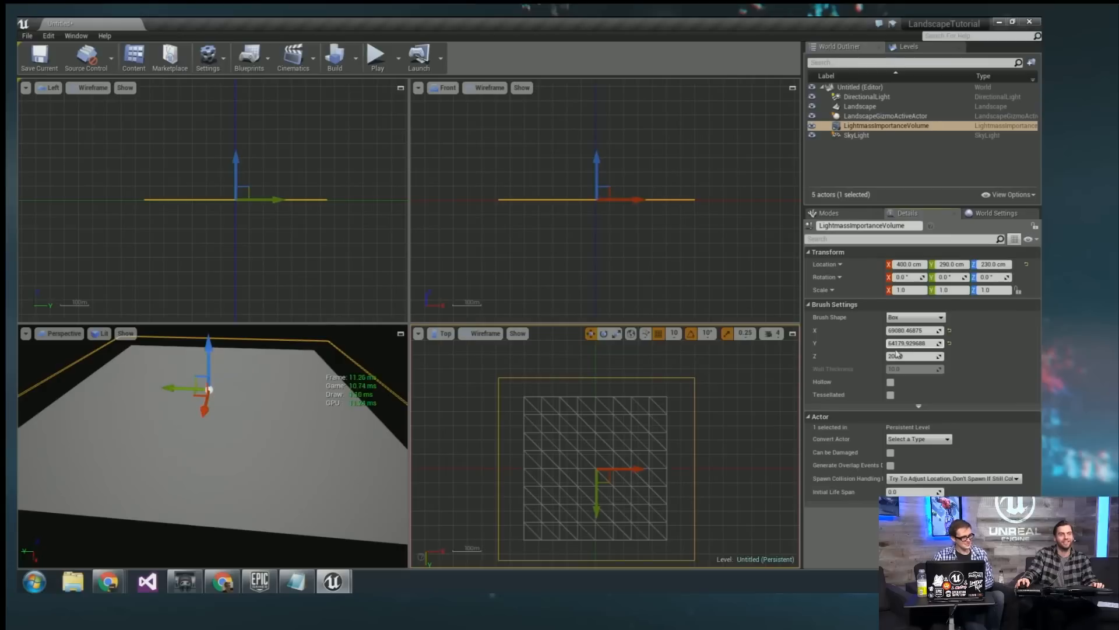
pyautogui.moveTo(896, 353); pyautogui.dragTo(931, 353)
pyautogui.moveTo(264, 396); pyautogui.dragTo(239, 404, button='right')
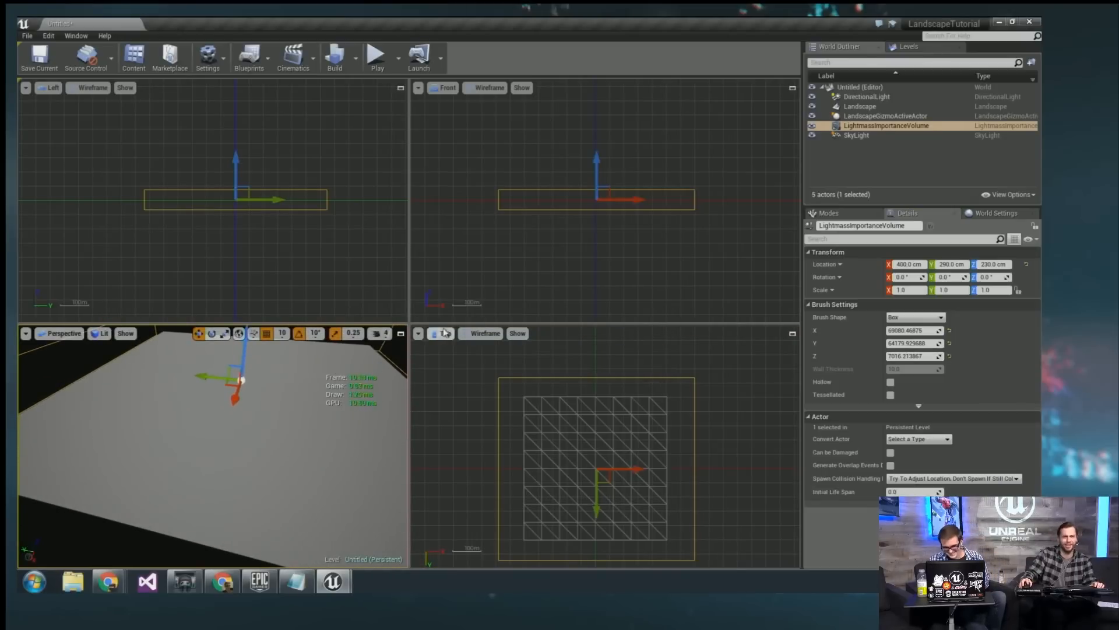
# Maximize the perspective view and rebuild the level with the importance volume in place.
pyautogui.click(400, 336)
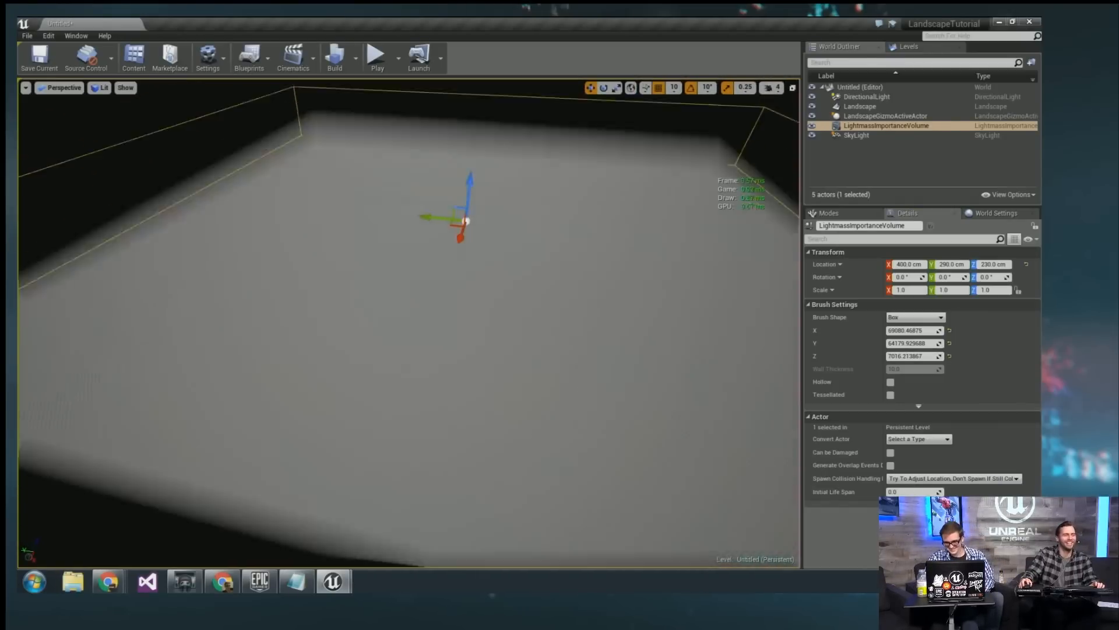
pyautogui.click(346, 67)
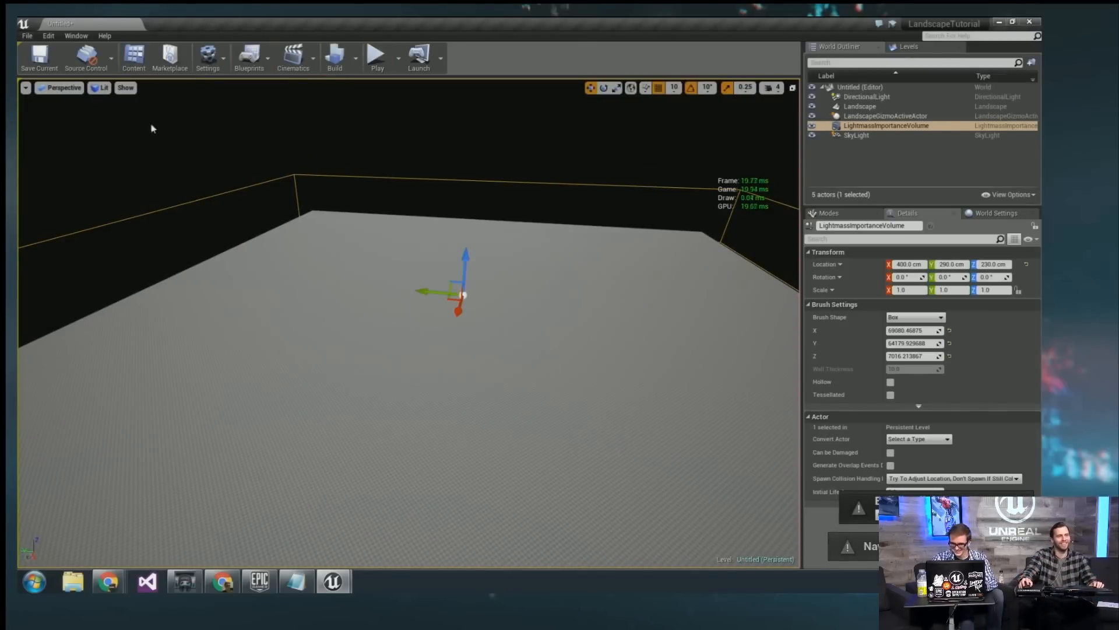
pyautogui.moveTo(153, 127); pyautogui.dragTo(198, 114, button='right')
pyautogui.press('s')
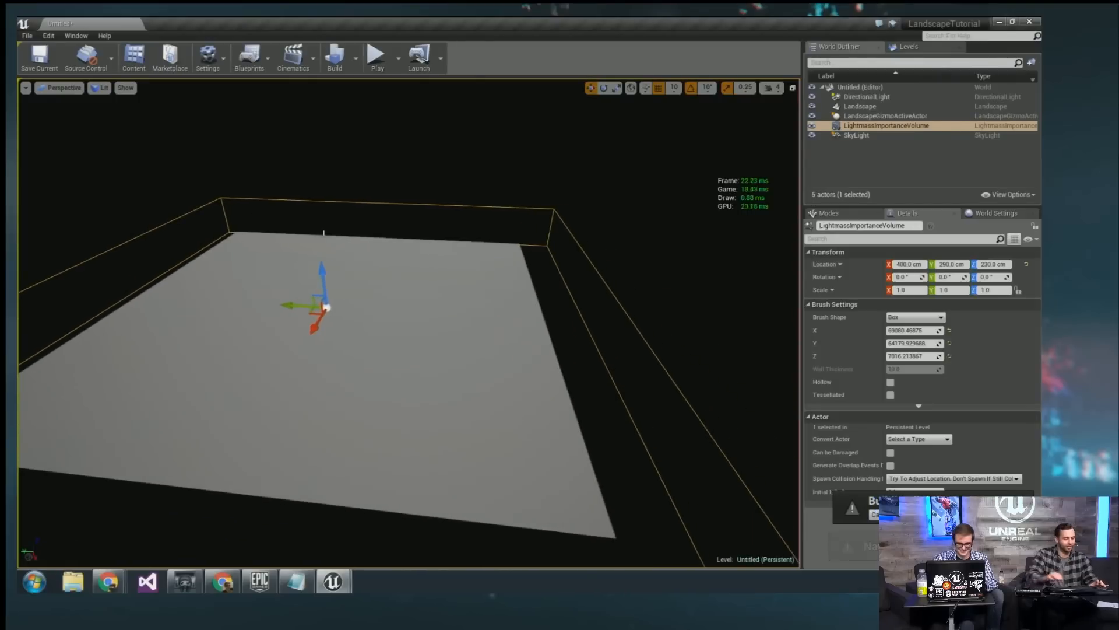
# Run stat scenerendering and examine the mesh draw calls while viewing the whole landscape and its edge.
pyautogui.press('`')
pyautogui.write('stat sc')
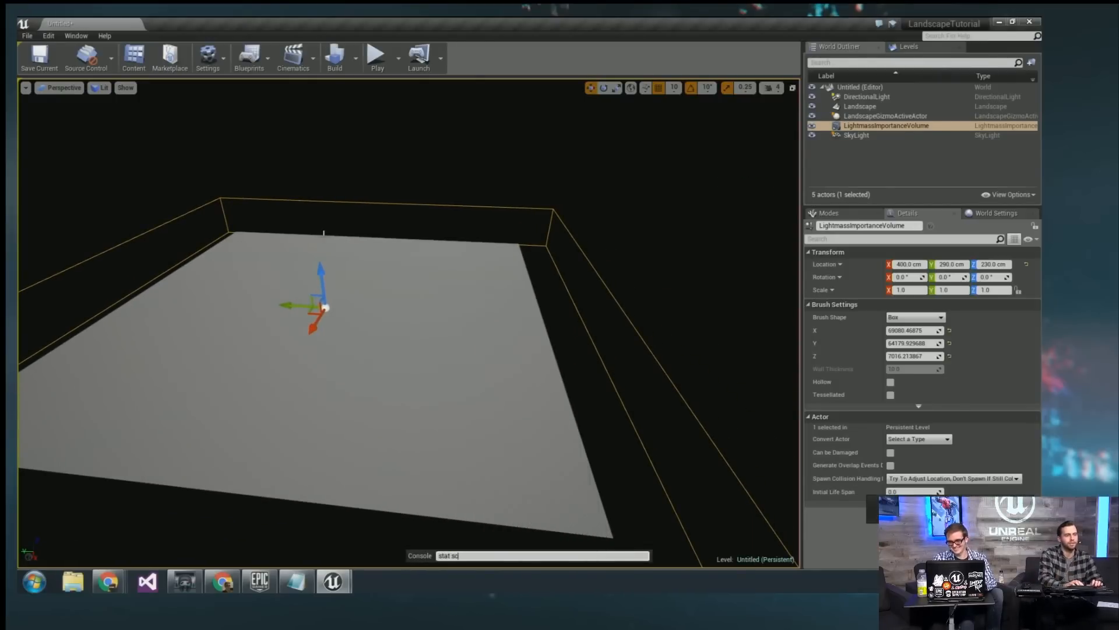
pyautogui.write('enerendering')
pyautogui.press('Return')
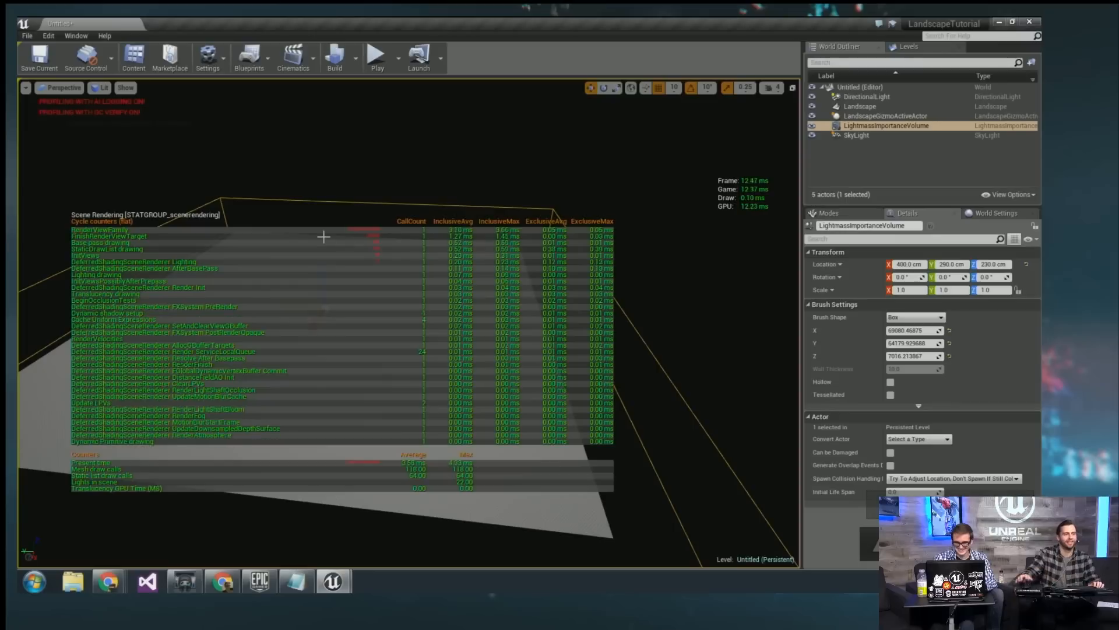
pyautogui.moveTo(146, 498); pyautogui.dragTo(146, 524, button='right')
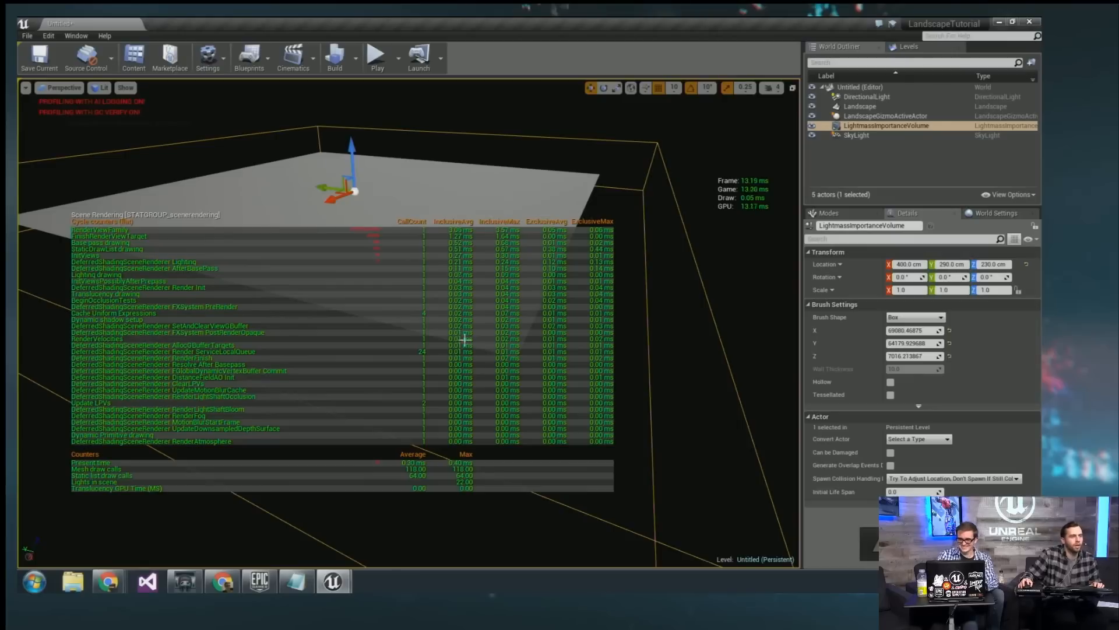
pyautogui.moveTo(465, 338)
pyautogui.mouseDown(button='right')
pyautogui.moveTo(454, 319)
pyautogui.moveTo(454, 345)
pyautogui.moveTo(446, 336)
pyautogui.mouseUp(button='right')
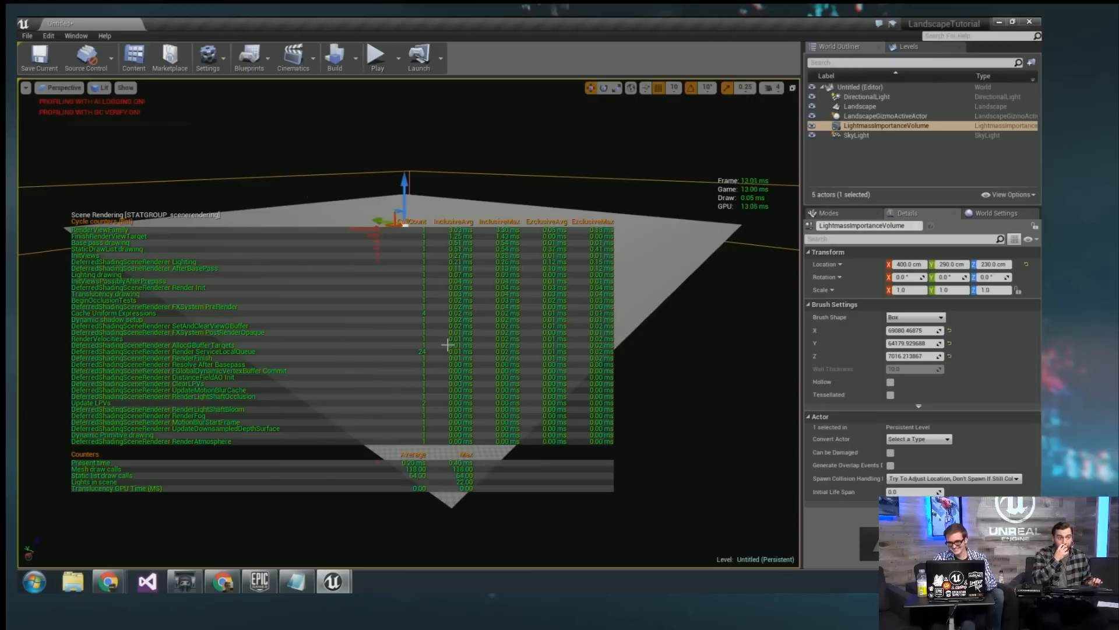
pyautogui.moveTo(447, 345); pyautogui.dragTo(455, 367, button='right')
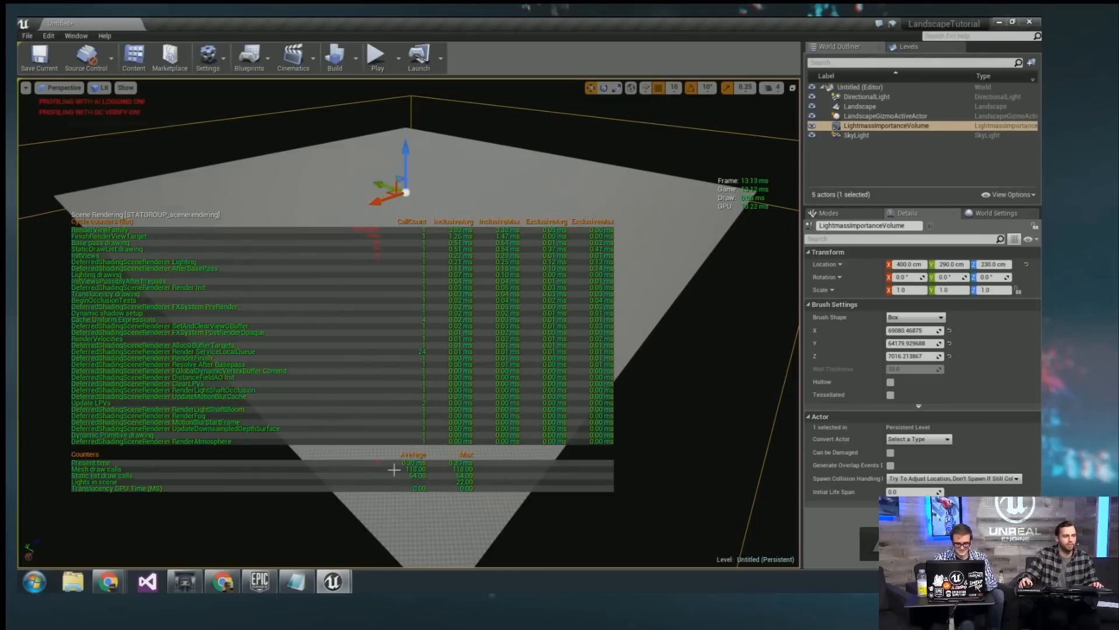
pyautogui.moveTo(455, 368); pyautogui.dragTo(548, 460, button='right')
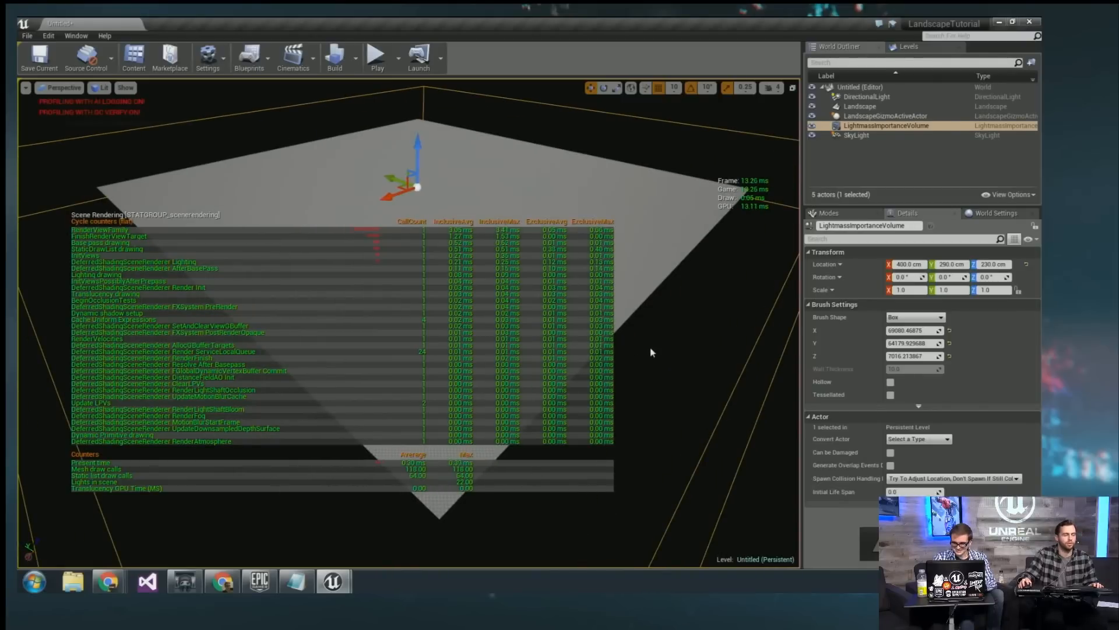
pyautogui.moveTo(651, 352); pyautogui.dragTo(654, 350, button='right')
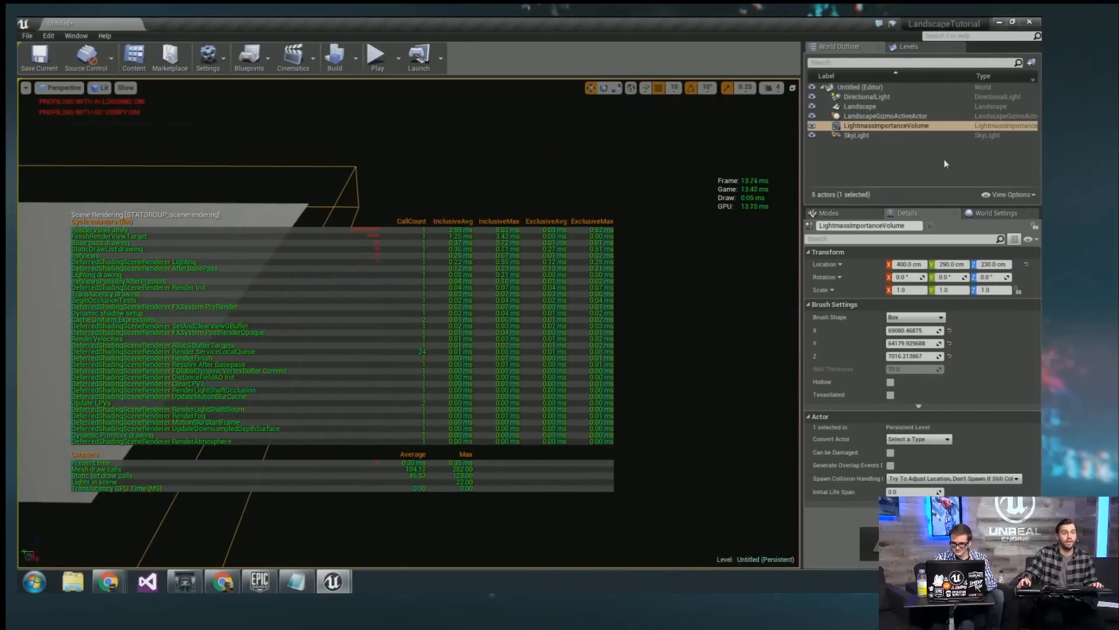
# Return to the placement classes and clear the "lightma" class search.
pyautogui.click(838, 217)
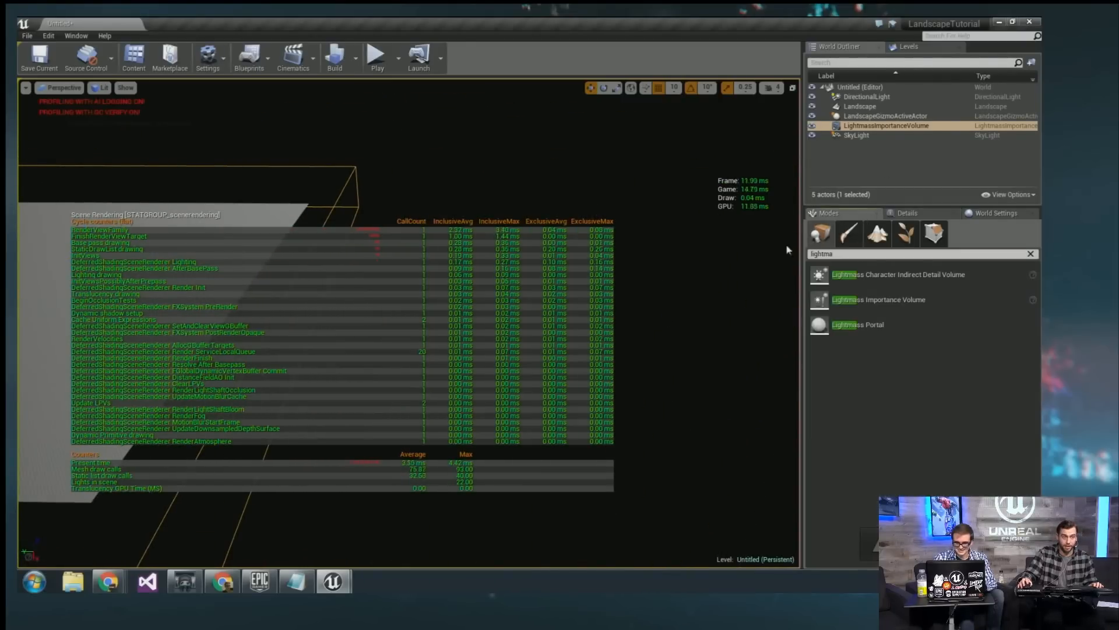
pyautogui.doubleClick(838, 253)
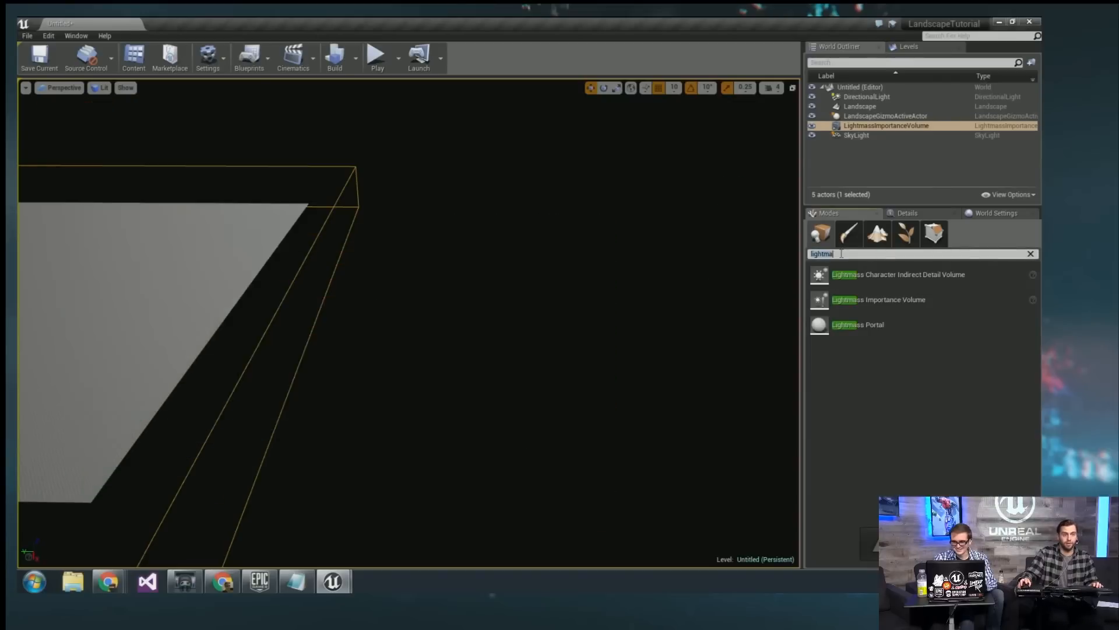
pyautogui.press('BackSpace')
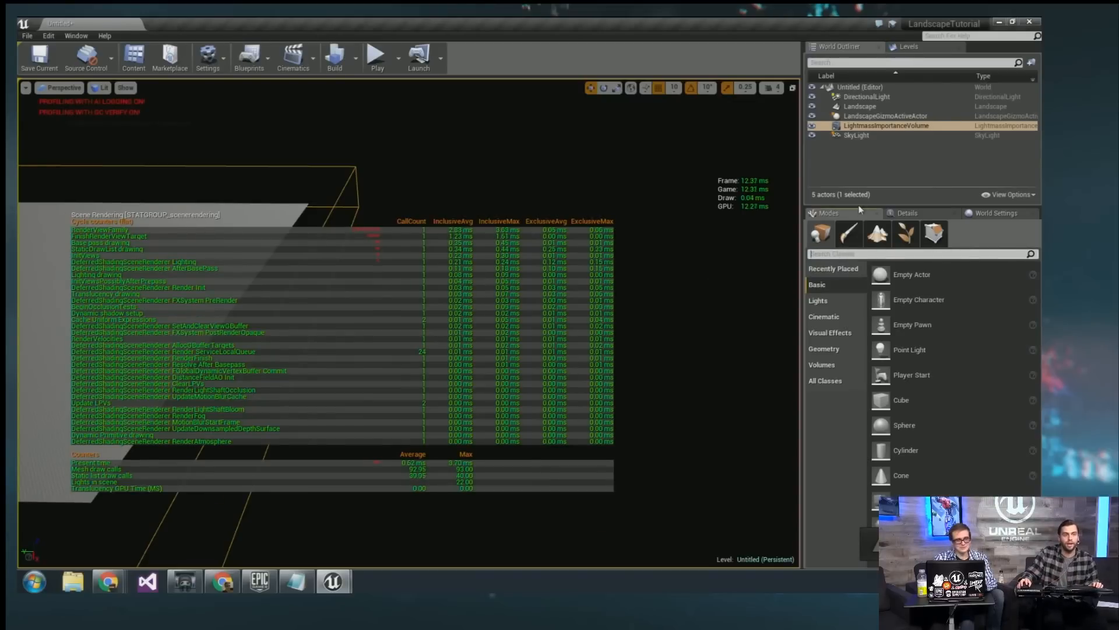
# Switch to Landscape mode and turn off the scene rendering stats.
pyautogui.click(877, 233)
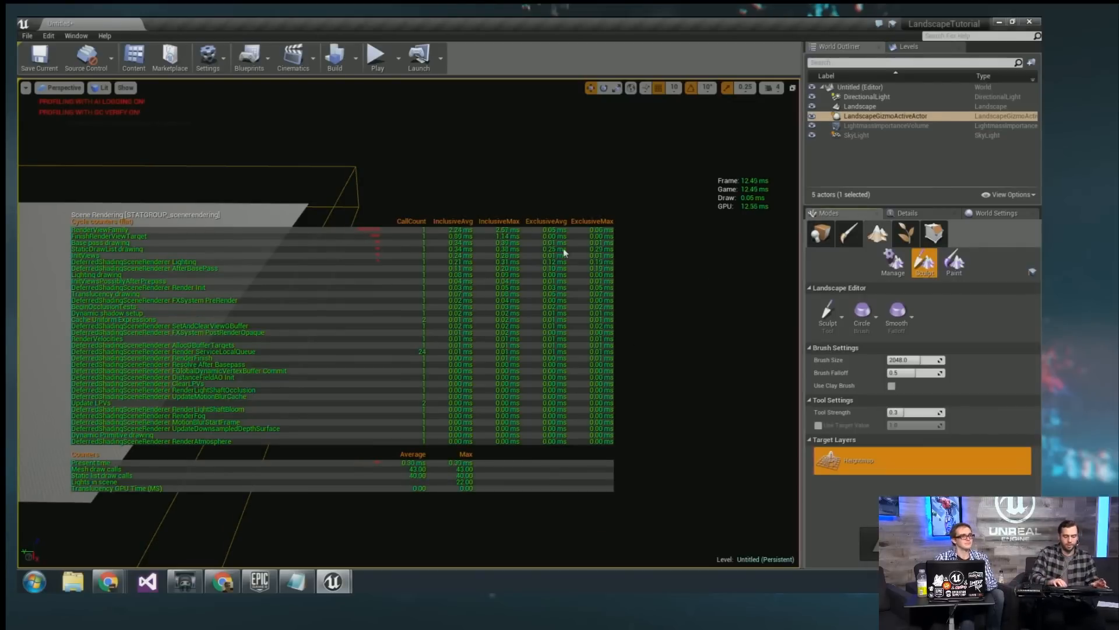
pyautogui.press('`')
pyautogui.press('Up')
pyautogui.press('Return')
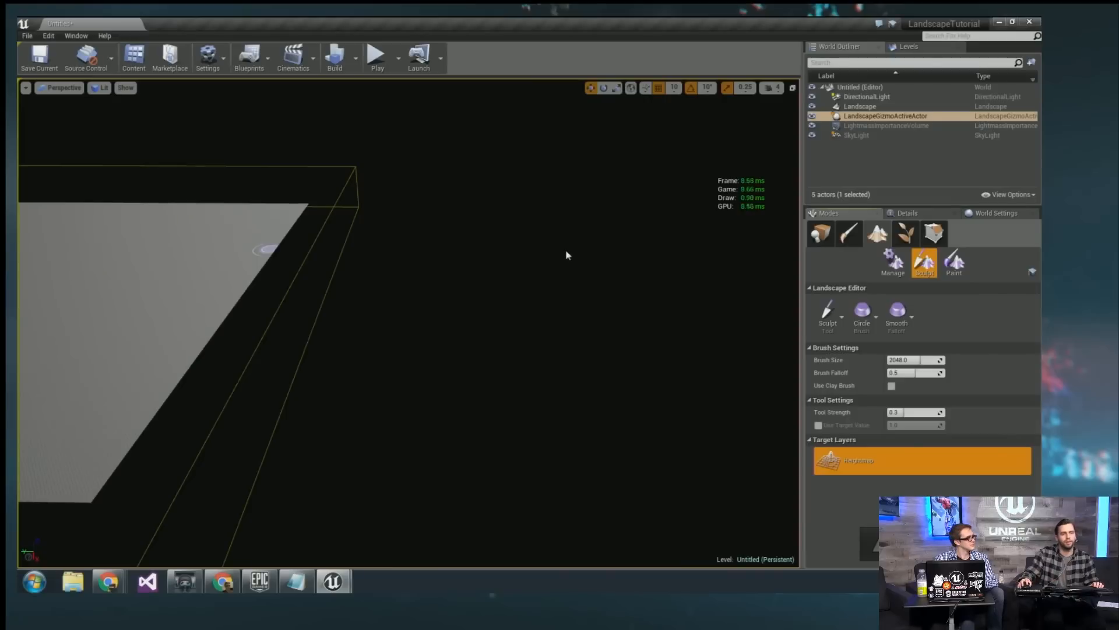
# Start a new landscape with the Manage tools and move its preview beside the existing landscape to Y -80670.
pyautogui.press('s')
pyautogui.moveTo(568, 255); pyautogui.dragTo(571, 277, button='right')
pyautogui.click(892, 264)
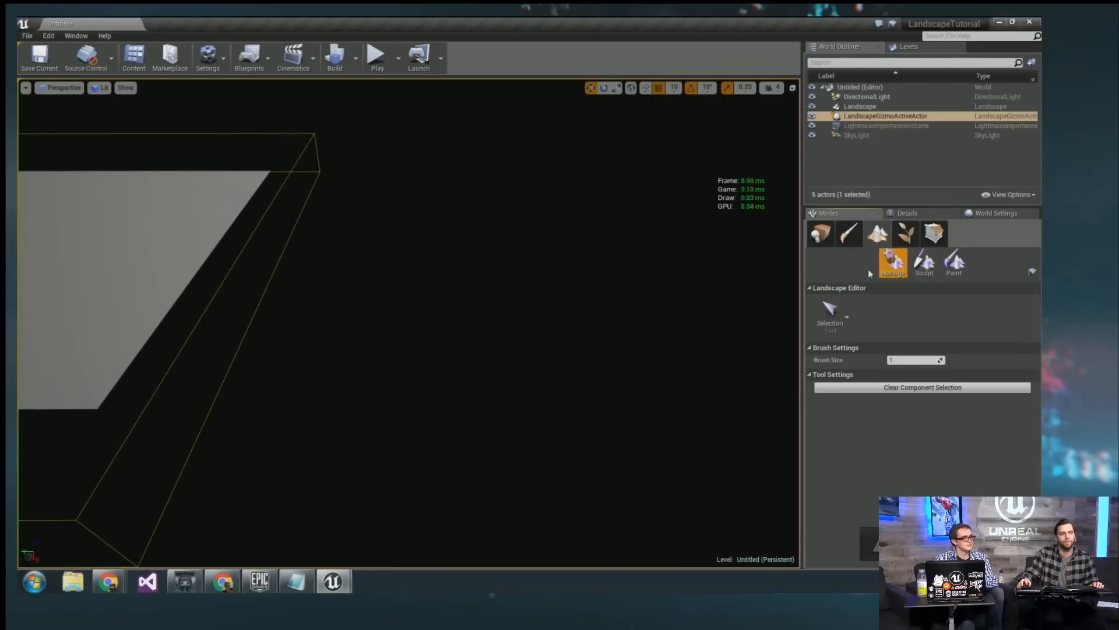
pyautogui.click(831, 312)
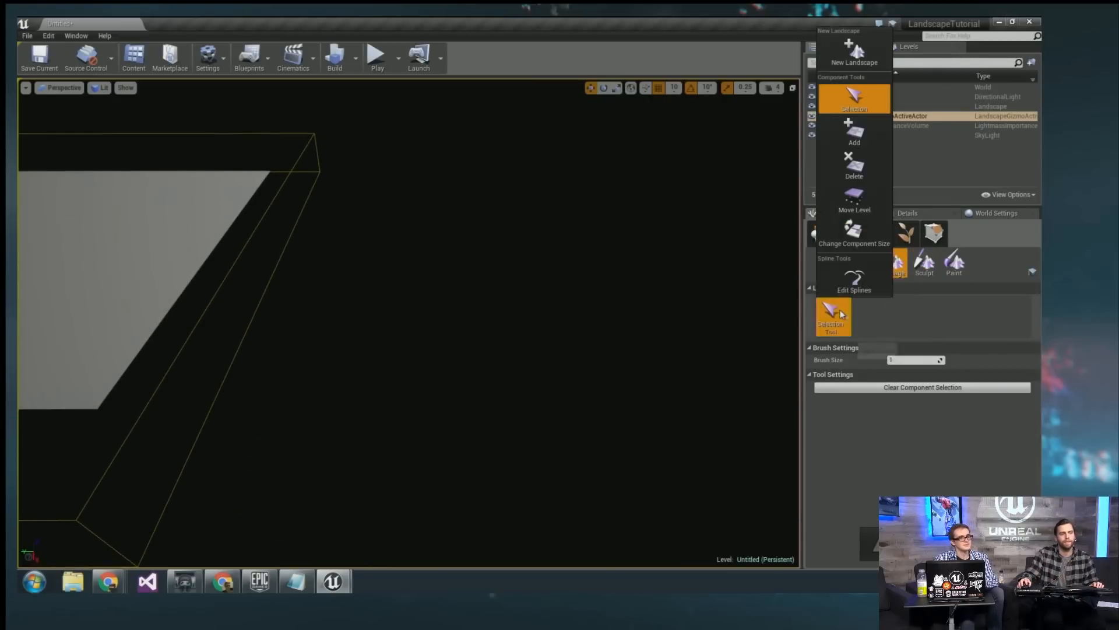
pyautogui.click(853, 46)
pyautogui.moveTo(284, 348); pyautogui.dragTo(284, 317, button='right')
pyautogui.press('s')
pyautogui.press('a')
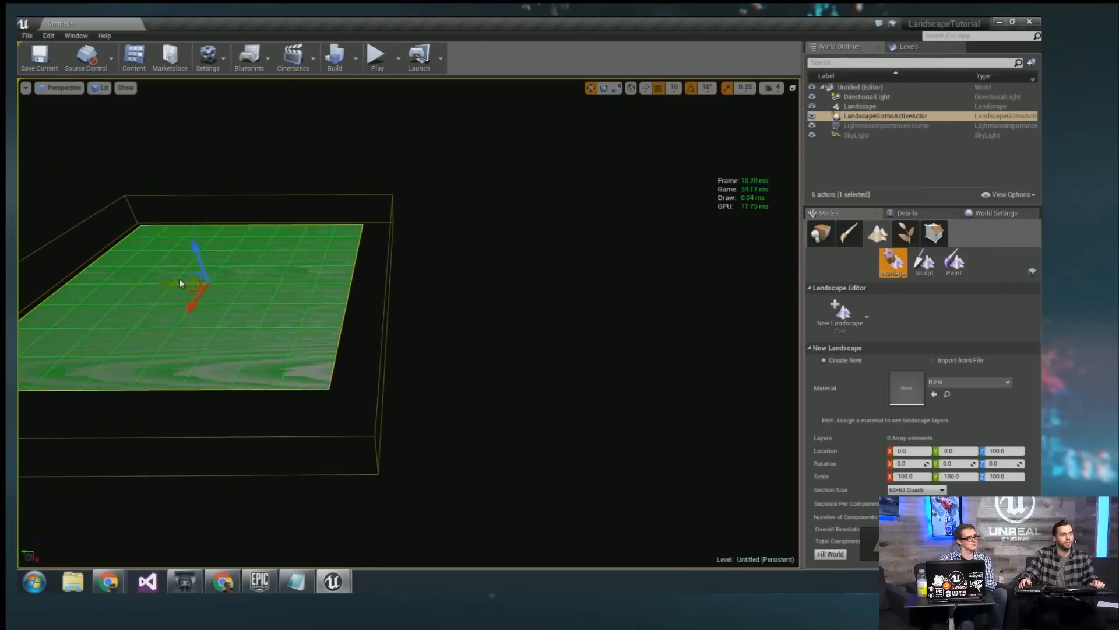
pyautogui.moveTo(175, 286); pyautogui.dragTo(619, 281)
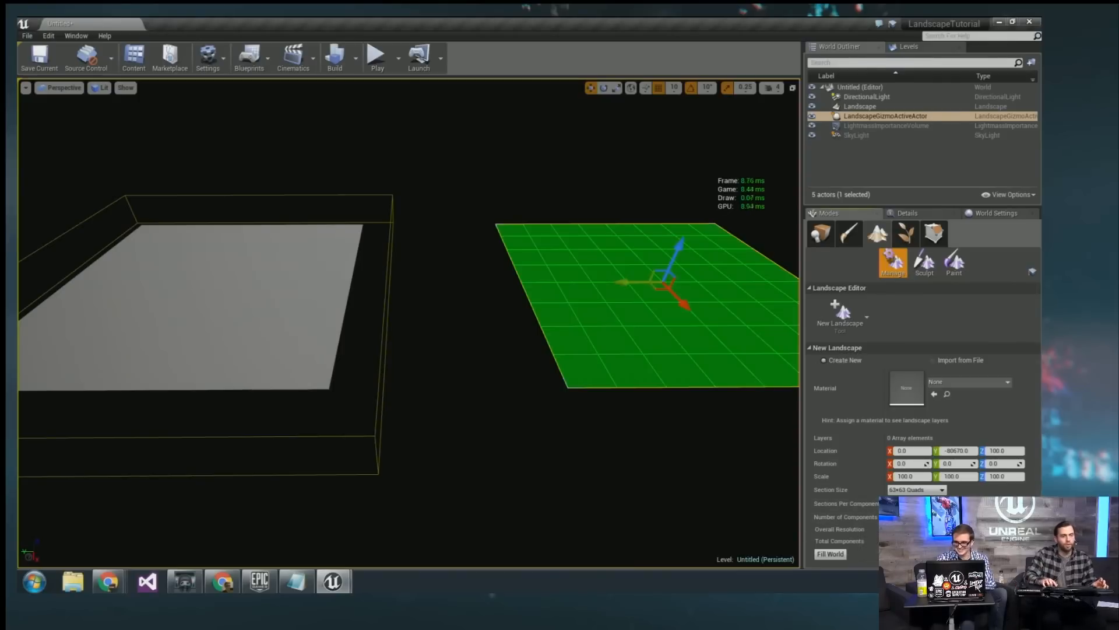
# Set the new landscape to 4 × 4 components with 2 × 2 sections per component.
pyautogui.press('Tab')
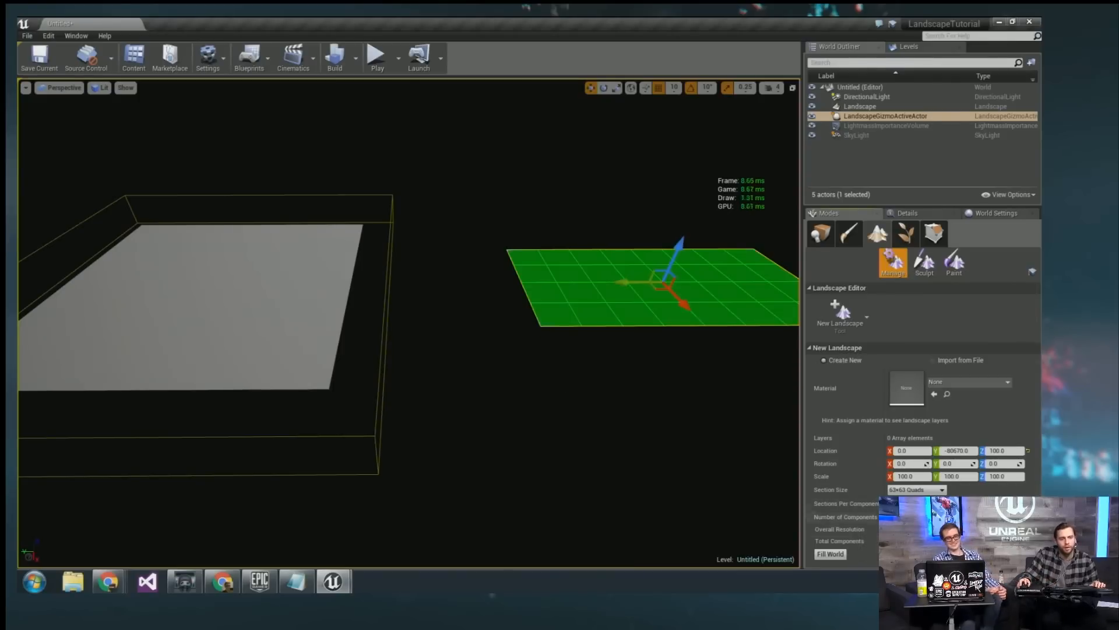
pyautogui.press('Return')
pyautogui.click(910, 524)
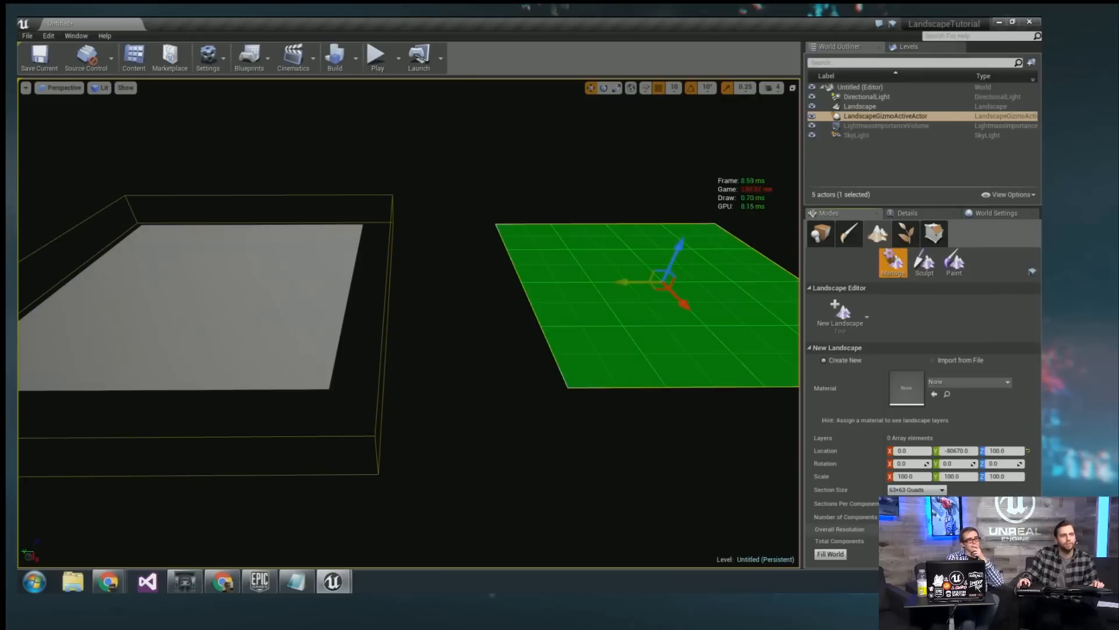
# Examine the component and section grid of the new landscape preview from close up and from a distance.
pyautogui.press('w')
pyautogui.moveTo(408, 323); pyautogui.dragTo(475, 324, button='right')
pyautogui.moveTo(583, 349); pyautogui.dragTo(545, 362, button='right')
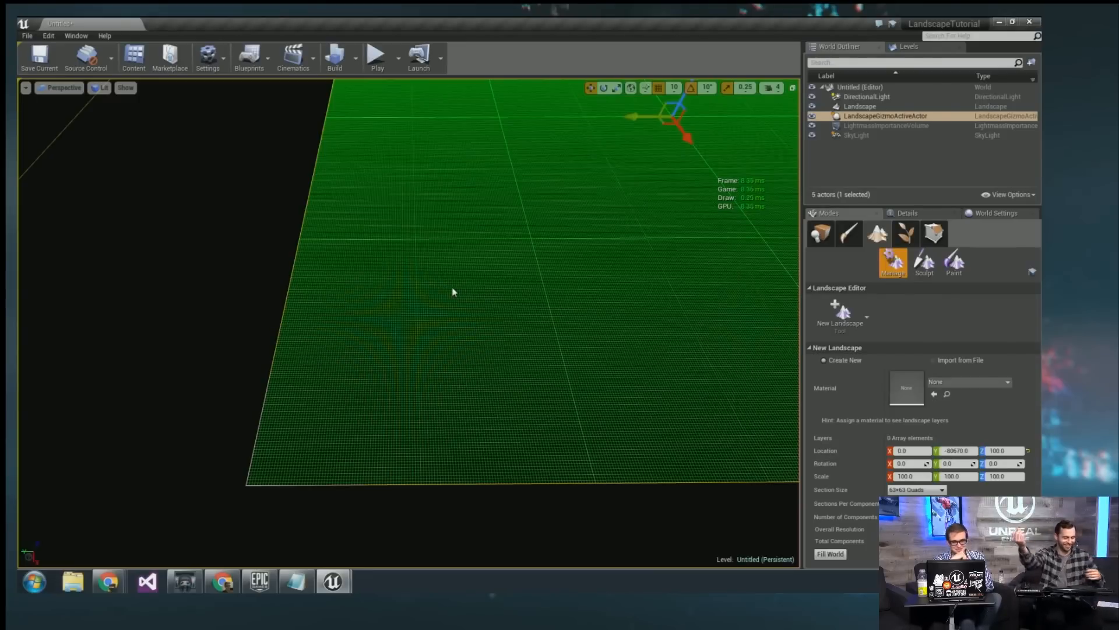
pyautogui.press('s')
pyautogui.moveTo(587, 305); pyautogui.dragTo(617, 327, button='right')
pyautogui.press('w')
pyautogui.press('w')
pyautogui.press('s')
pyautogui.press('w')
pyautogui.press('s')
pyautogui.press('s')
pyautogui.press('s')
pyautogui.press('s')
pyautogui.press('w')
pyautogui.moveTo(702, 170); pyautogui.dragTo(706, 171, button='right')
pyautogui.moveTo(603, 319); pyautogui.dragTo(612, 321, button='right')
pyautogui.press('w')
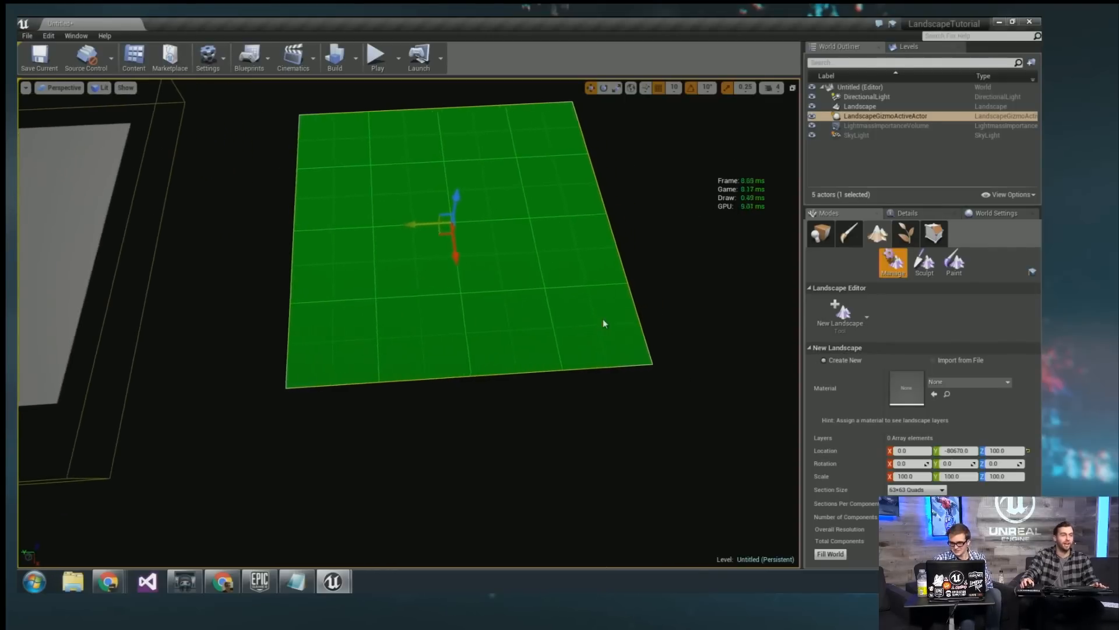
# Run stat scenerendering over the landscape preview to check the counters, and turn the stats off again.
pyautogui.press('`')
pyautogui.write('stat scenerendering')
pyautogui.press('Return')
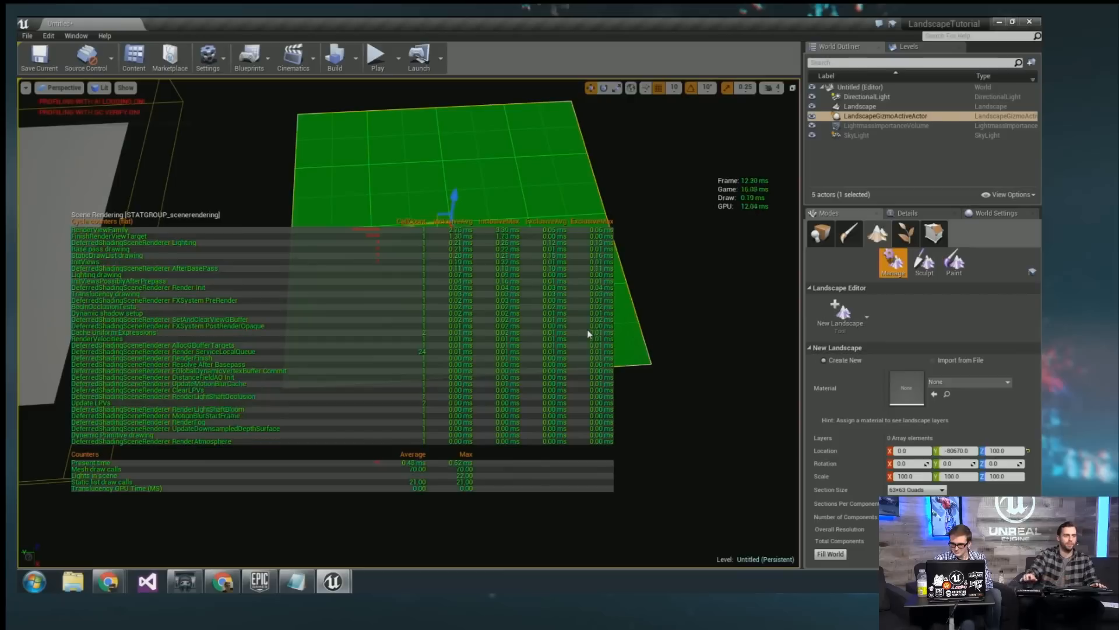
pyautogui.press('`')
pyautogui.press('Up')
pyautogui.press('Return')
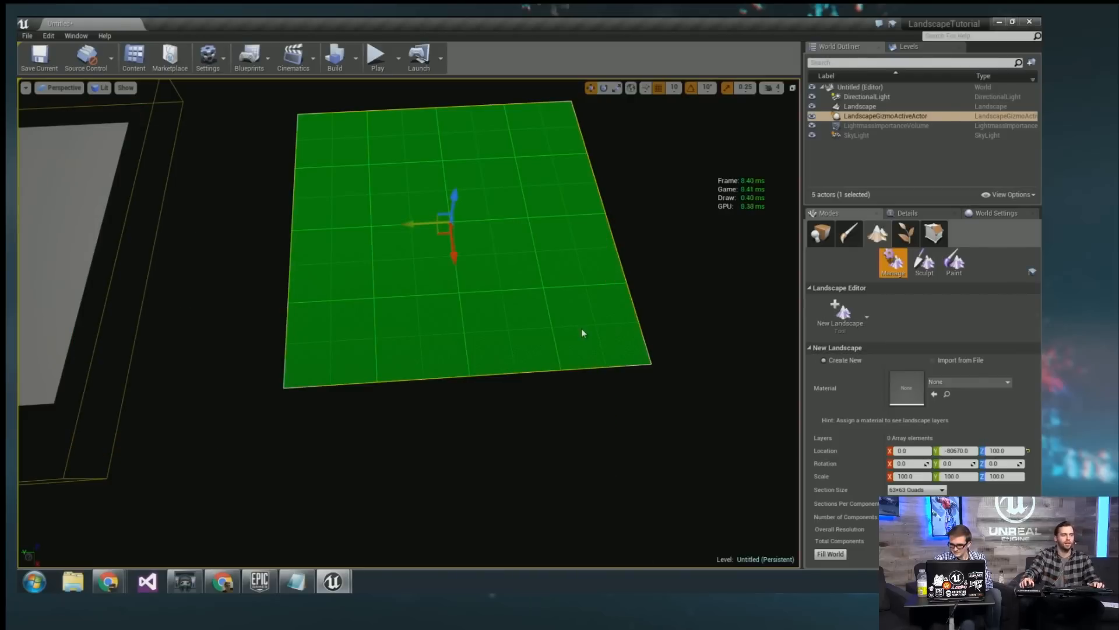
# Create the second landscape beside the first one from the configured preview.
pyautogui.moveTo(582, 327); pyautogui.dragTo(534, 313, button='right')
pyautogui.press('w')
pyautogui.rightClick(534, 343)
pyautogui.press('s')
pyautogui.press('s')
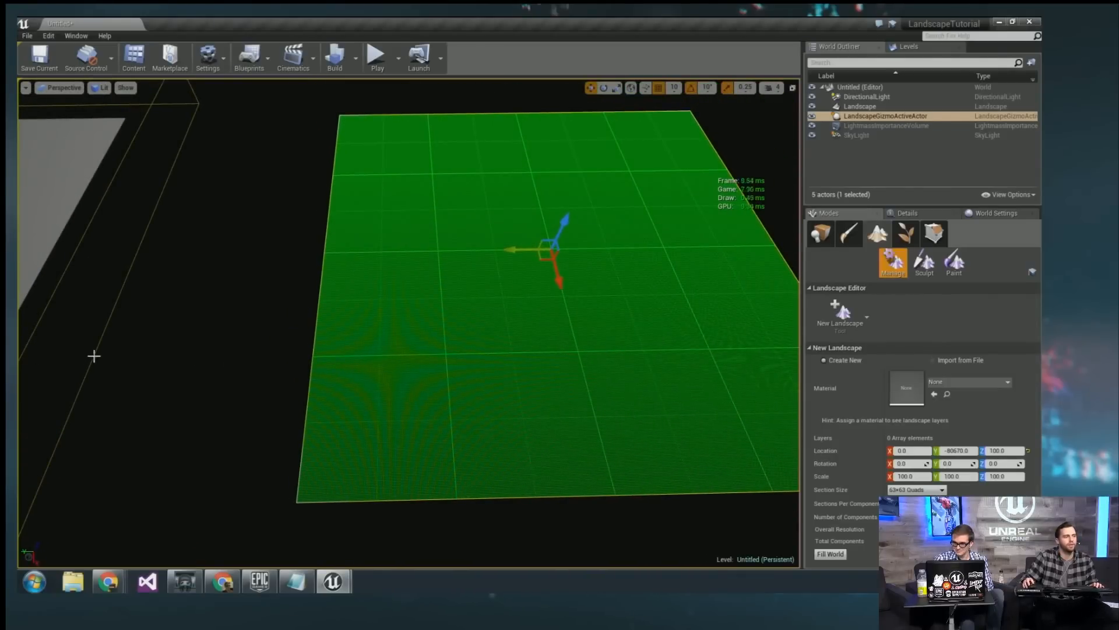
pyautogui.press('s')
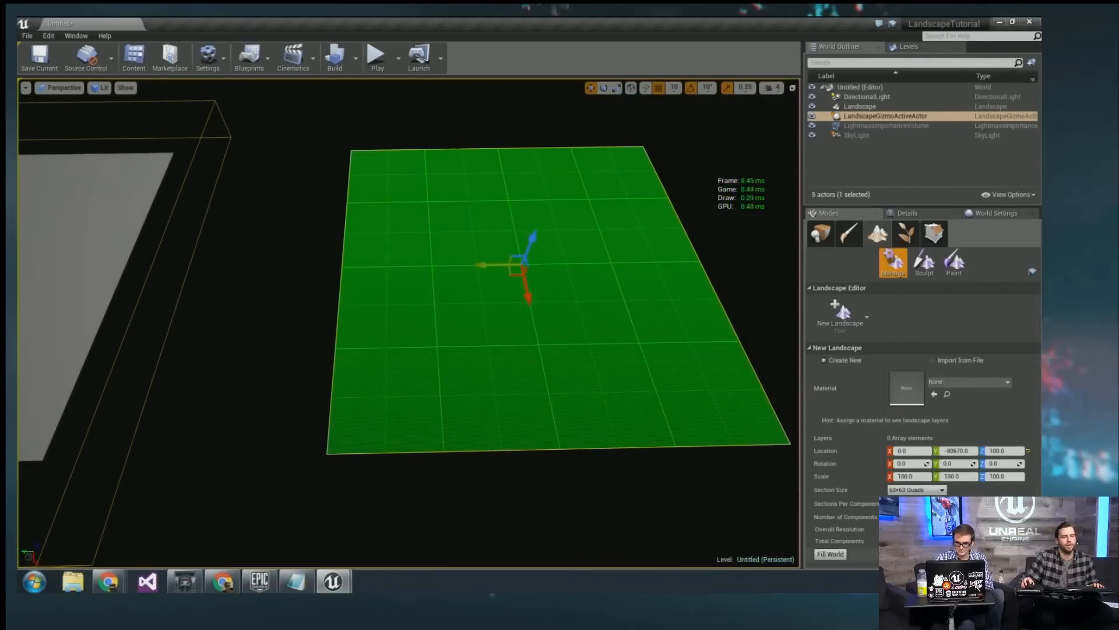
pyautogui.click(1017, 554)
pyautogui.moveTo(500, 368); pyautogui.dragTo(485, 366, button='right')
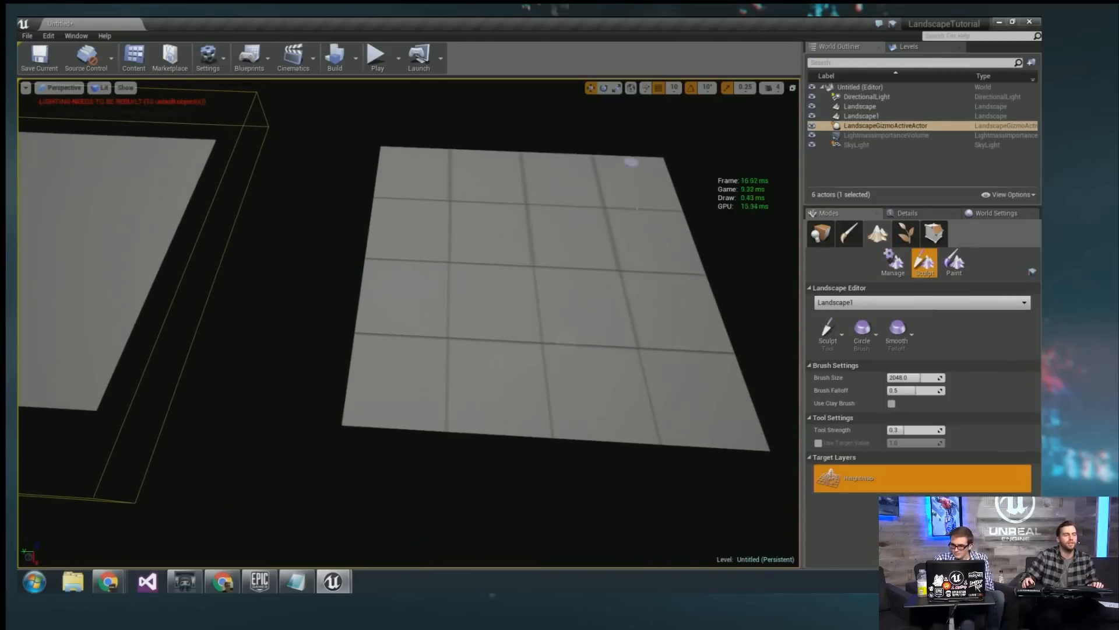
# Leave Landscape mode and duplicate the lightmass importance volume along Y so the copy encloses the second landscape.
pyautogui.click(822, 235)
pyautogui.moveTo(589, 292)
pyautogui.mouseDown(button='right')
pyautogui.moveTo(551, 290)
pyautogui.moveTo(559, 293)
pyautogui.mouseUp(button='right')
pyautogui.press('w')
pyautogui.press('s')
pyautogui.press('a')
pyautogui.moveTo(152, 289); pyautogui.dragTo(167, 294, button='right')
pyautogui.click(167, 294)
pyautogui.moveTo(56, 290); pyautogui.dragTo(56, 290, button='right')
pyautogui.press('s')
pyautogui.press('a')
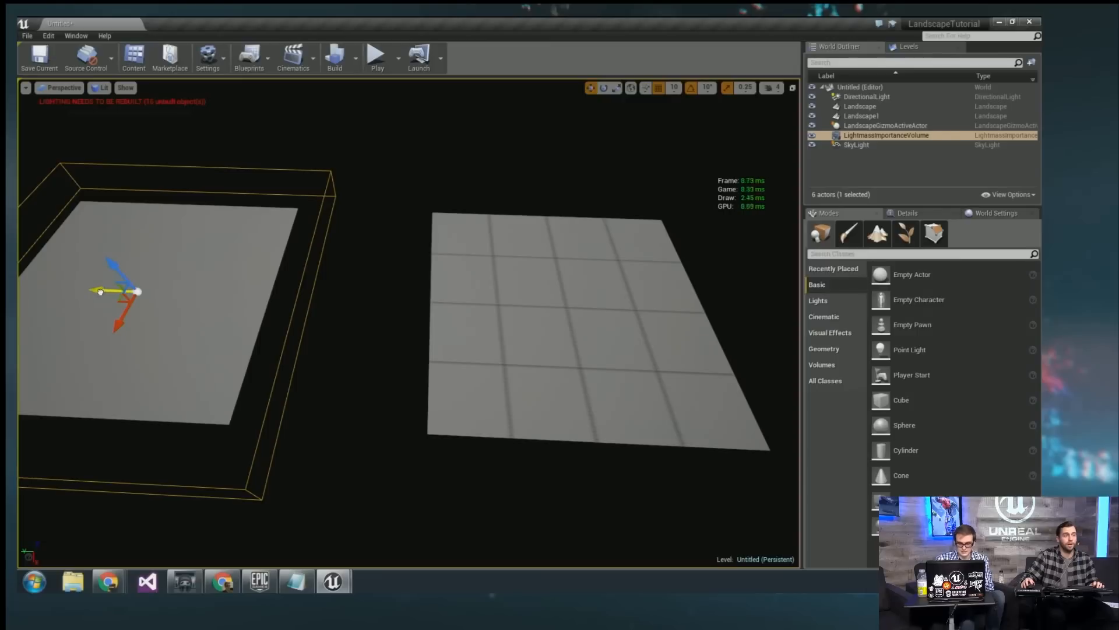
pyautogui.keyDown('alt'); pyautogui.moveTo(100, 291); pyautogui.dragTo(537, 283); pyautogui.keyUp('alt')
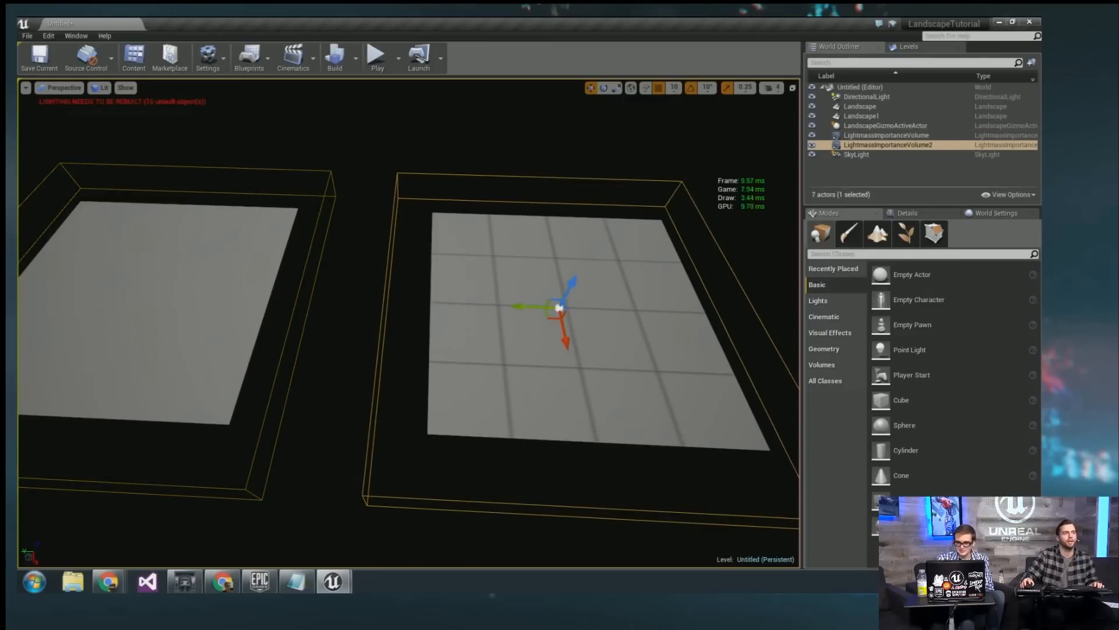
# Rebuild the level with both landscapes and close the message log.
pyautogui.click(334, 57)
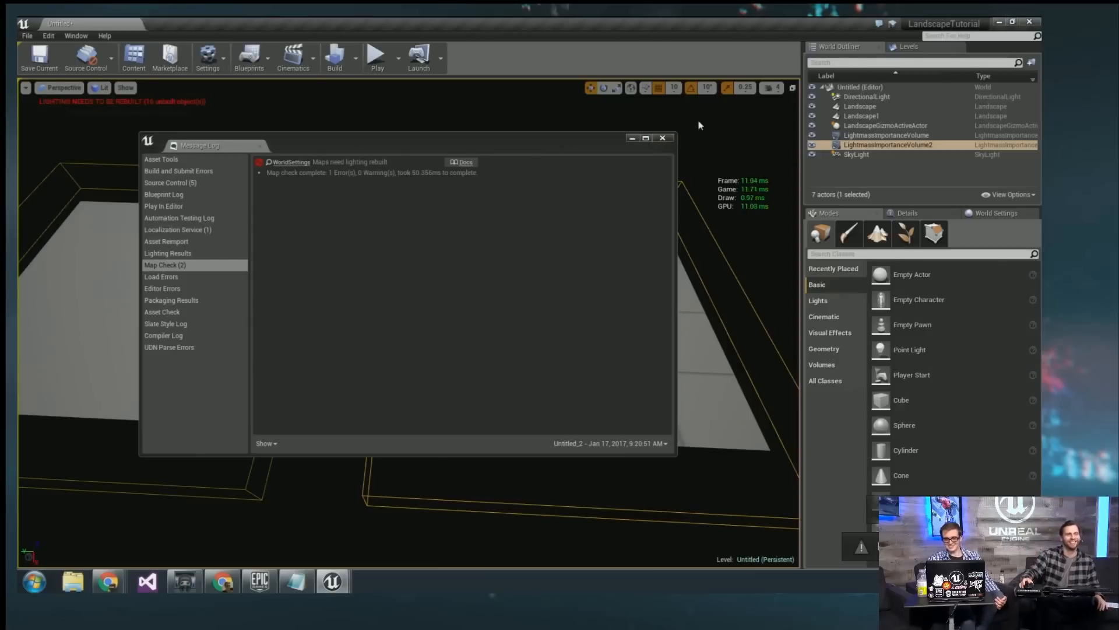
pyautogui.click(663, 138)
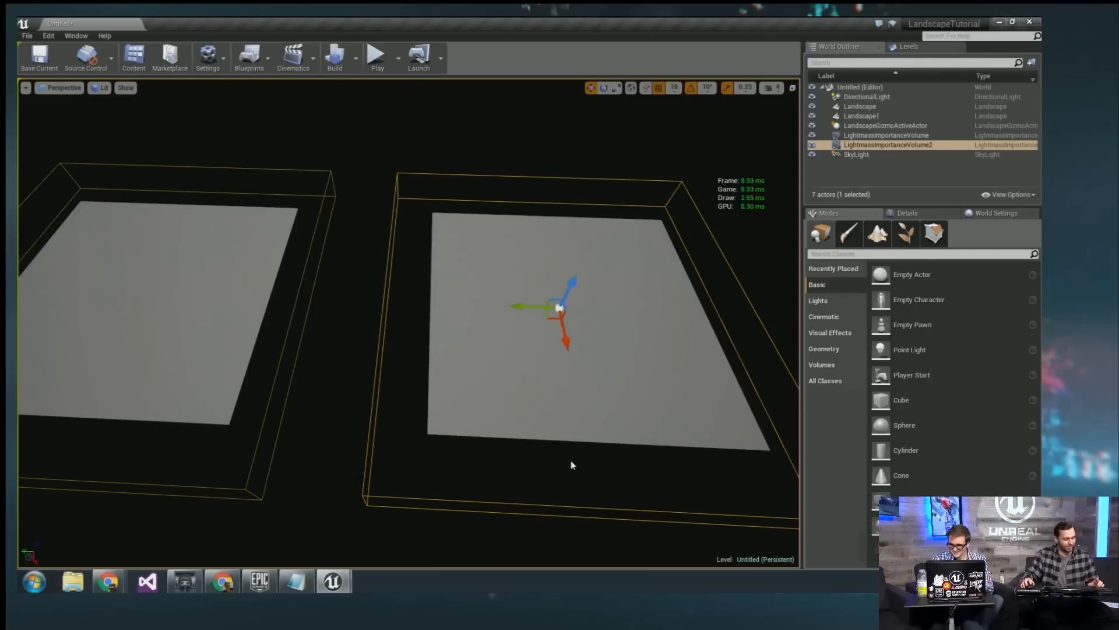
pyautogui.moveTo(570, 464); pyautogui.dragTo(467, 468, button='right')
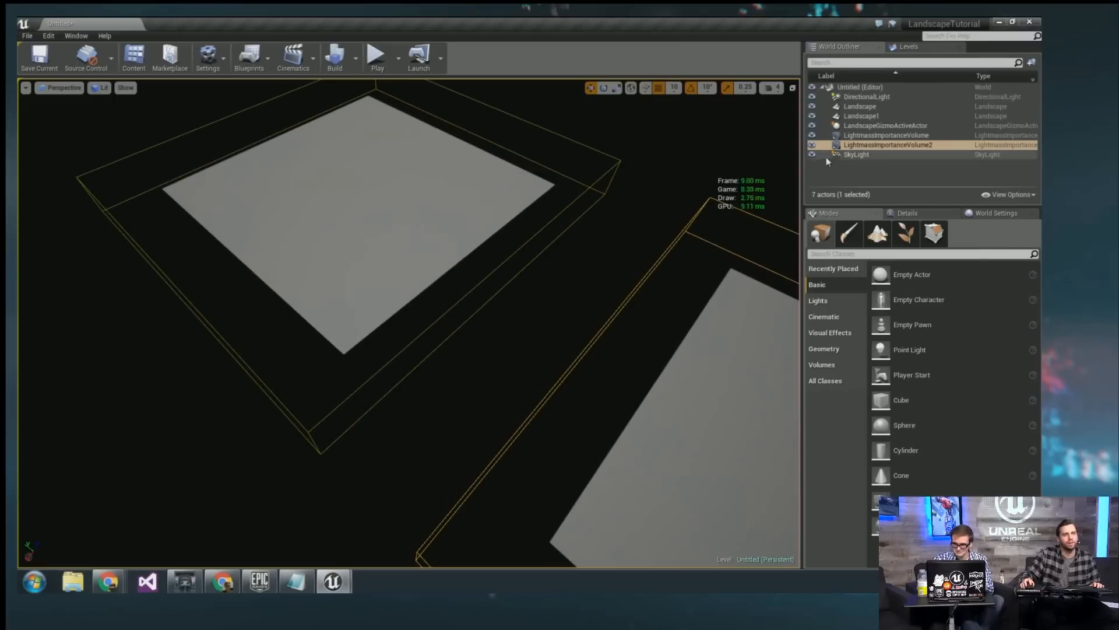
# Hide the original landscape and run stat scenerendering to examine the draw calls of the second landscape.
pyautogui.click(408, 340)
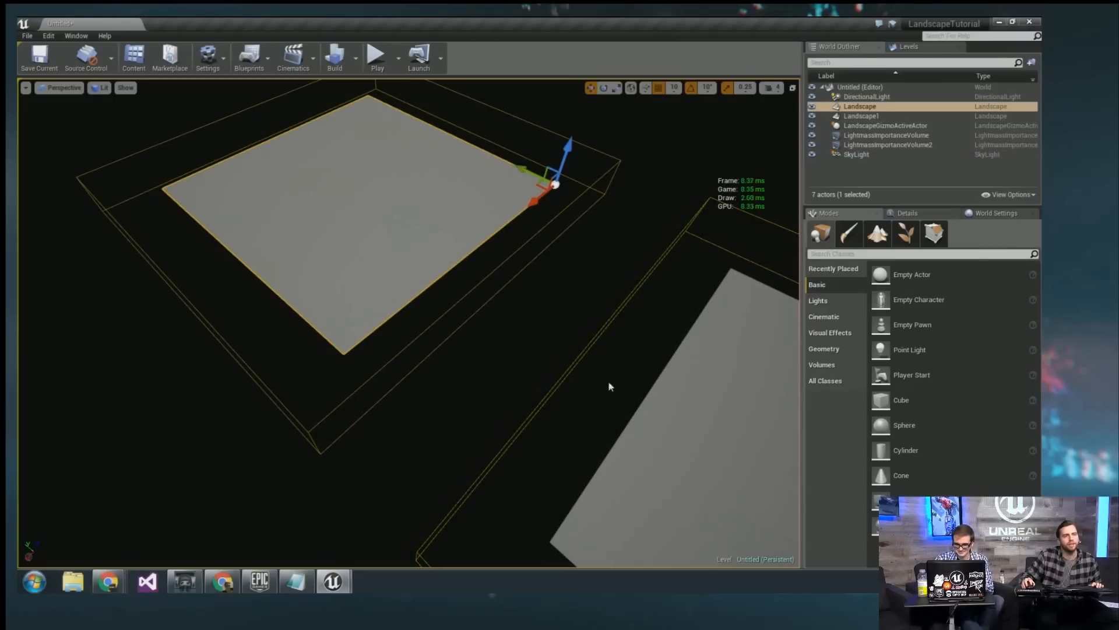
pyautogui.click(811, 106)
pyautogui.moveTo(493, 271); pyautogui.dragTo(494, 225, button='right')
pyautogui.press('`')
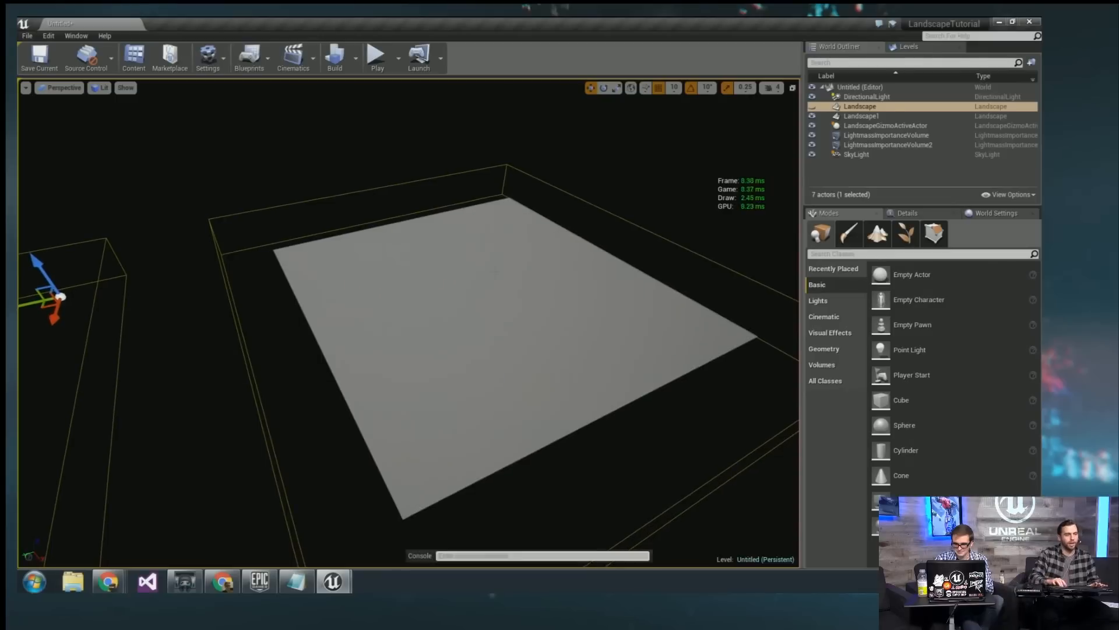
pyautogui.press('Up')
pyautogui.press('Return')
pyautogui.moveTo(493, 266); pyautogui.dragTo(490, 407, button='right')
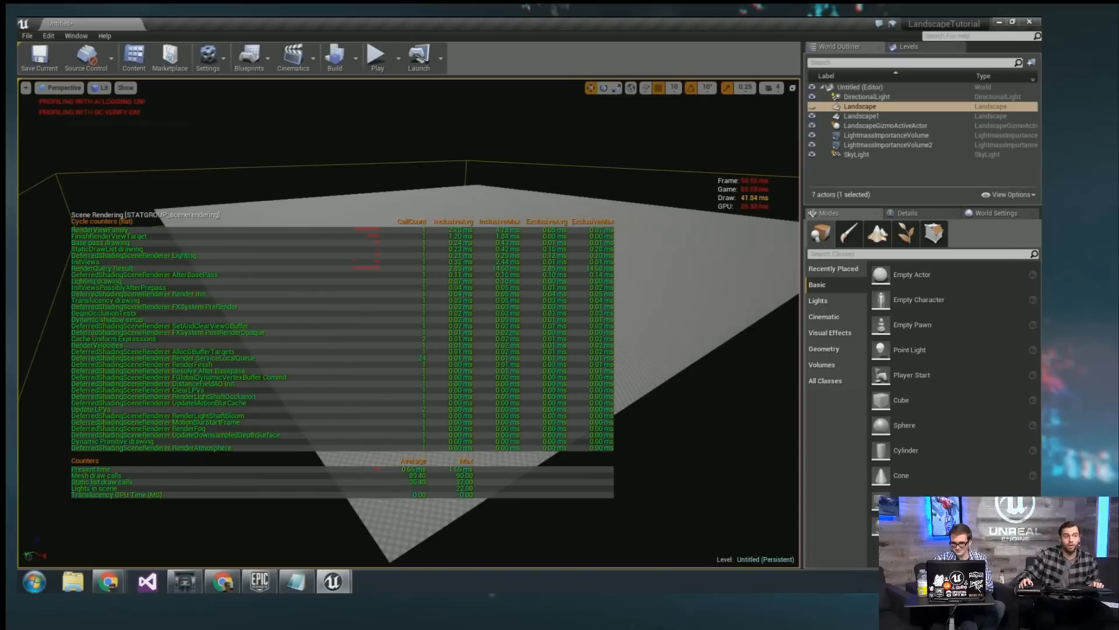
pyautogui.moveTo(408, 322)
pyautogui.mouseDown(button='right')
pyautogui.moveTo(408, 292)
pyautogui.moveTo(414, 344)
pyautogui.mouseUp(button='right')
pyautogui.press('s')
pyautogui.moveTo(725, 332); pyautogui.dragTo(725, 335, button='right')
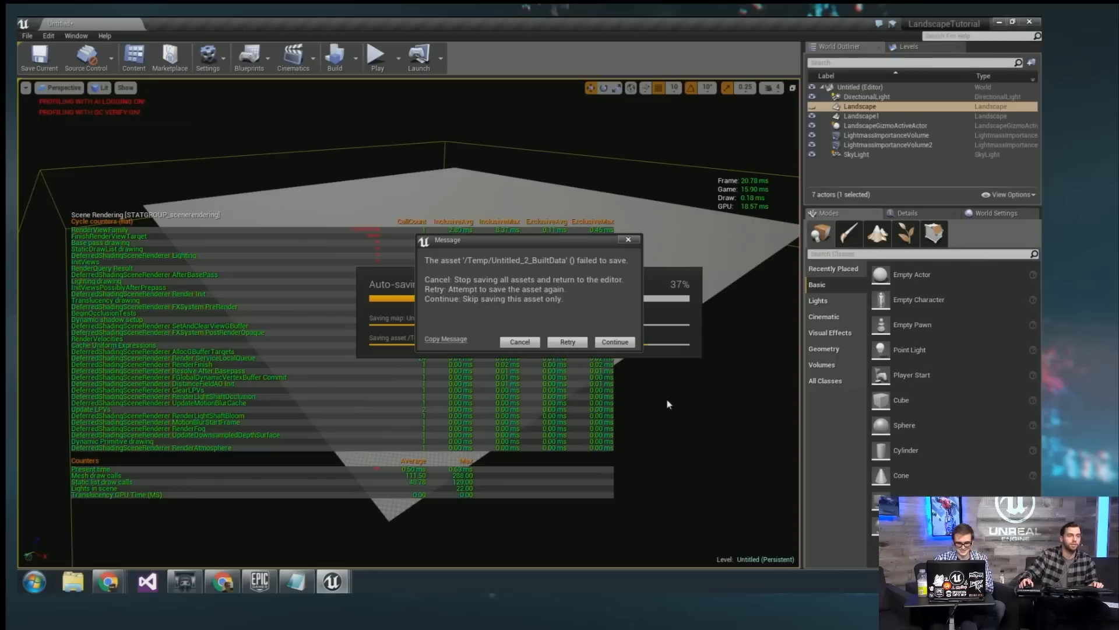
# Skip the asset that failed to auto-save, acknowledge the failure and close the message log.
pyautogui.click(628, 343)
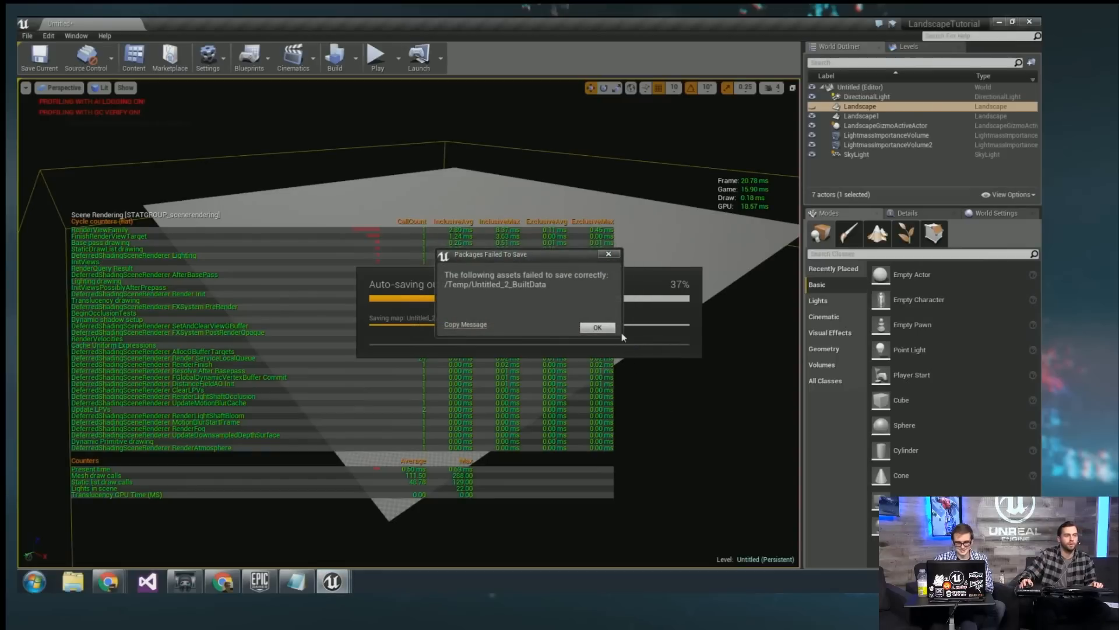
pyautogui.click(611, 326)
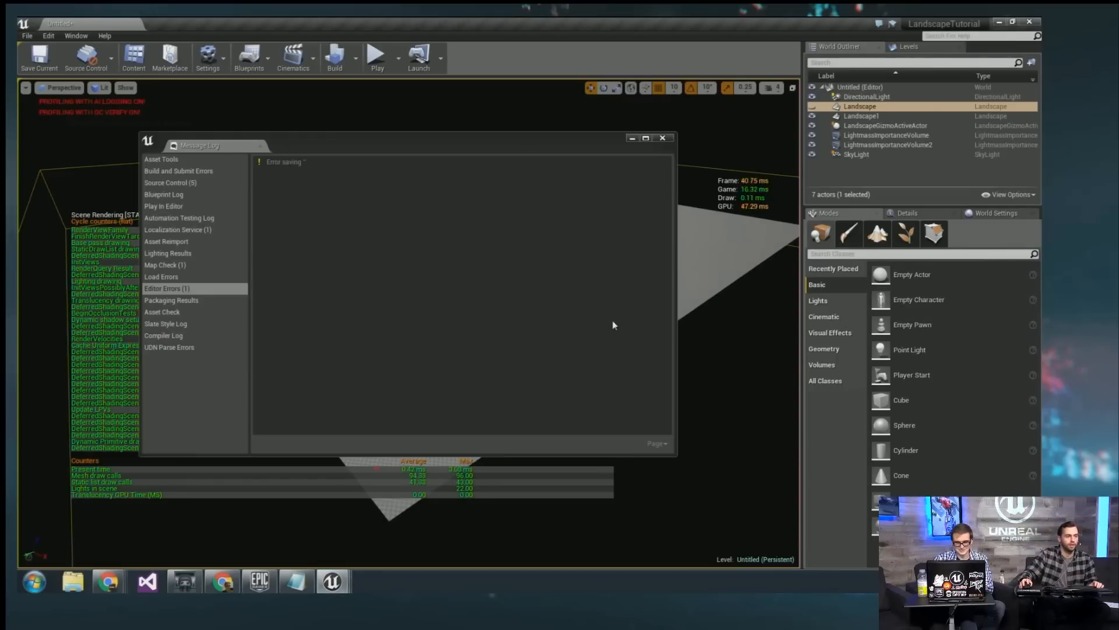
pyautogui.click(665, 138)
# Turn off the scene rendering statistics by running stat scenerendering again.
pyautogui.press('`')
pyautogui.press('Up')
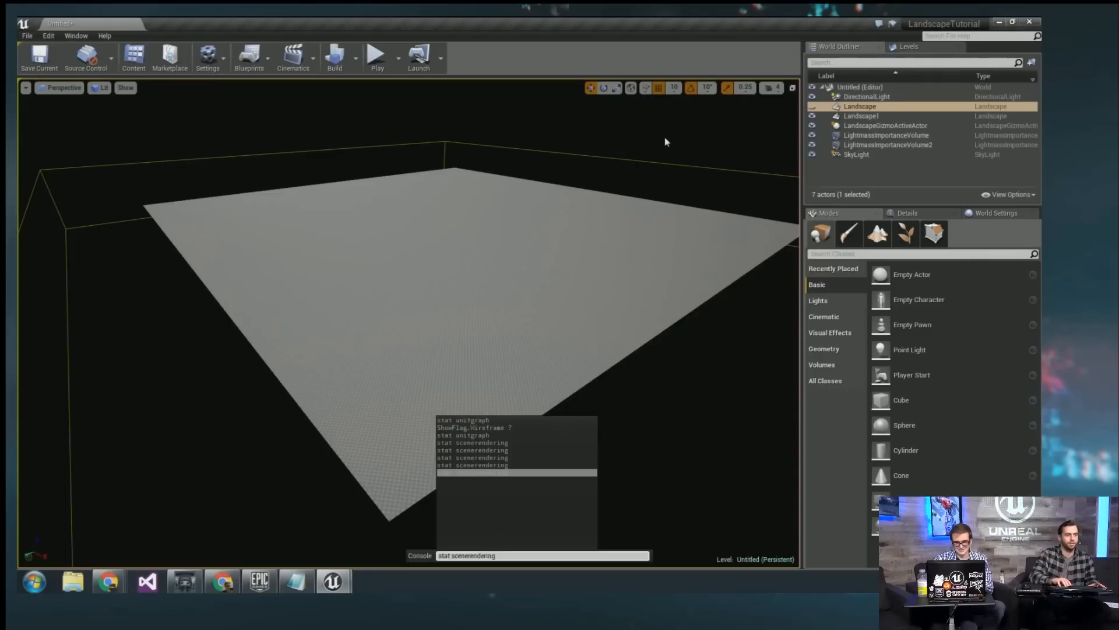
pyautogui.press('Return')
# Unhide the original landscape and delete it together with its lightmass importance volume.
pyautogui.moveTo(665, 138); pyautogui.dragTo(589, 140, button='right')
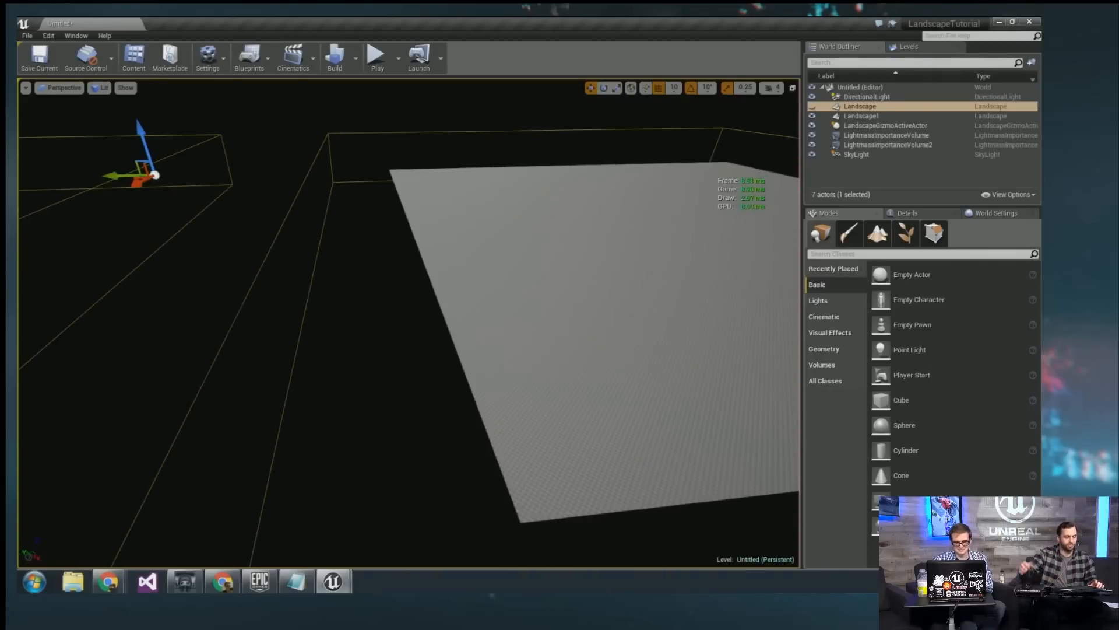
pyautogui.moveTo(398, 495); pyautogui.dragTo(476, 376, button='right')
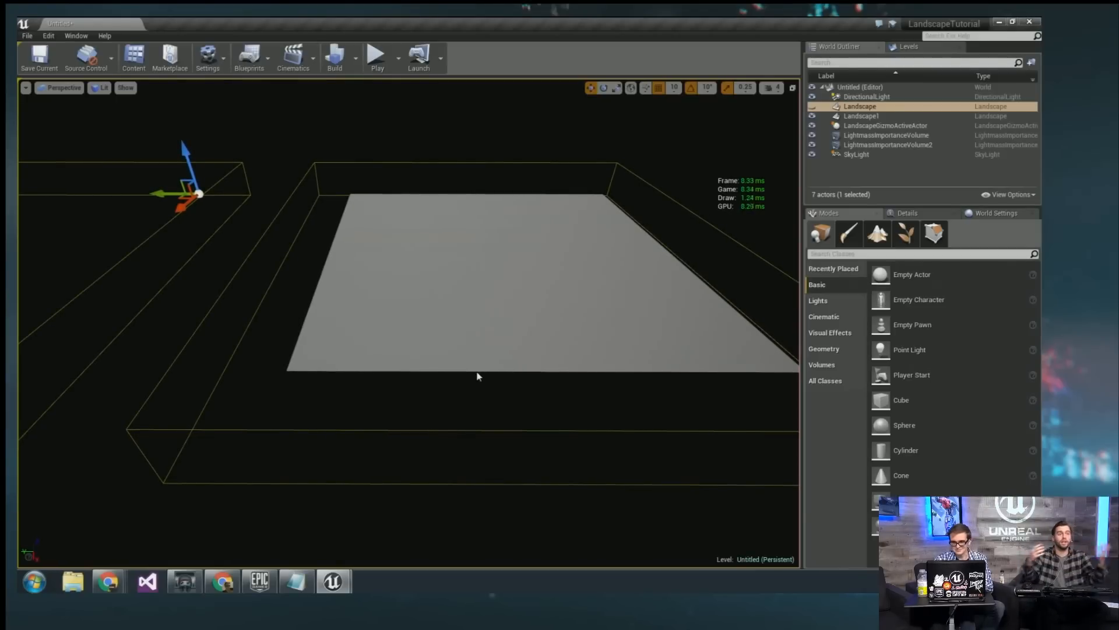
pyautogui.moveTo(477, 375); pyautogui.dragTo(260, 302, button='right')
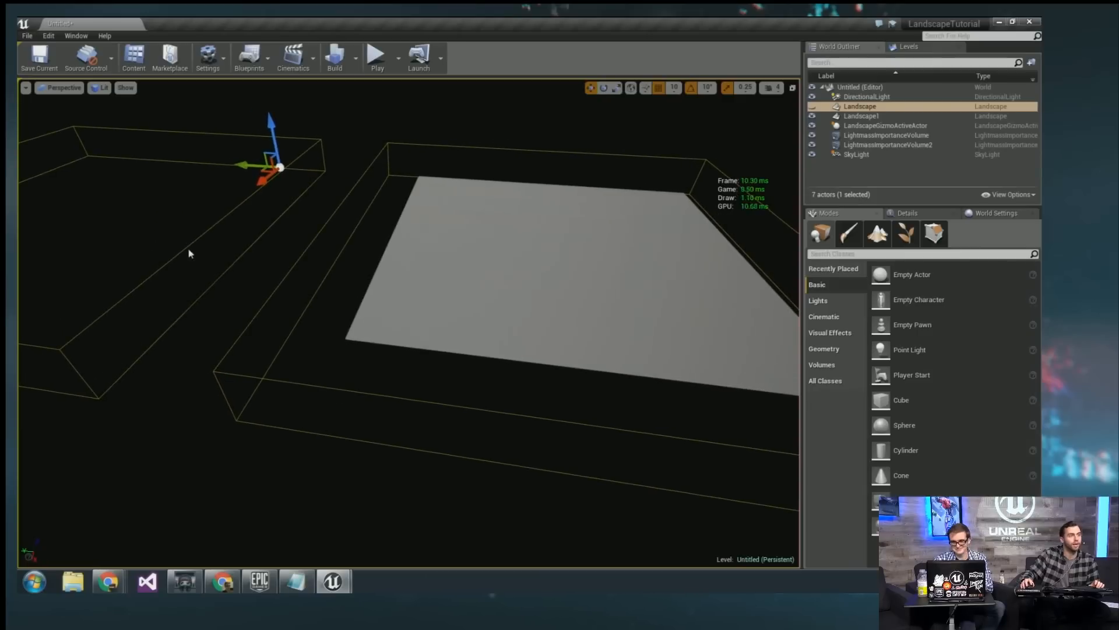
pyautogui.click(209, 287)
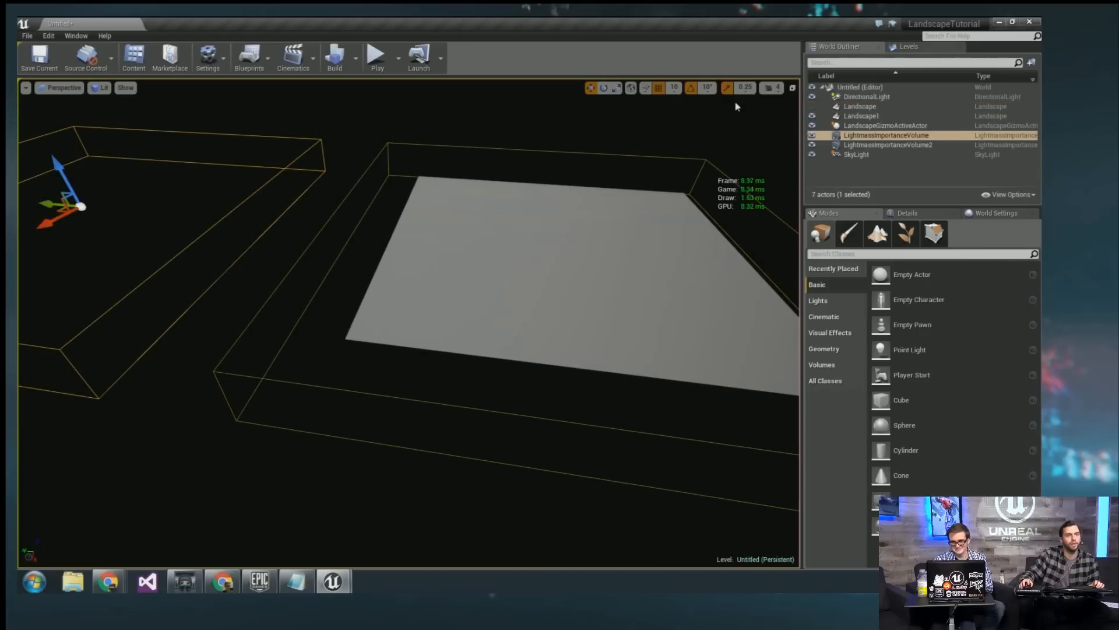
pyautogui.click(811, 106)
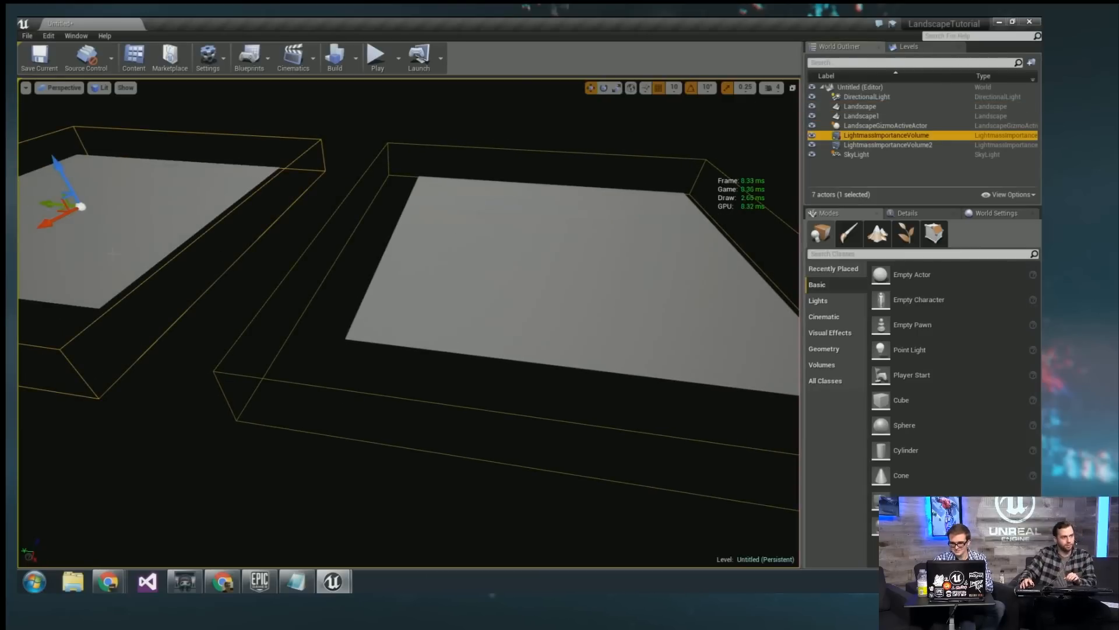
pyautogui.click(88, 251)
pyautogui.press('Delete')
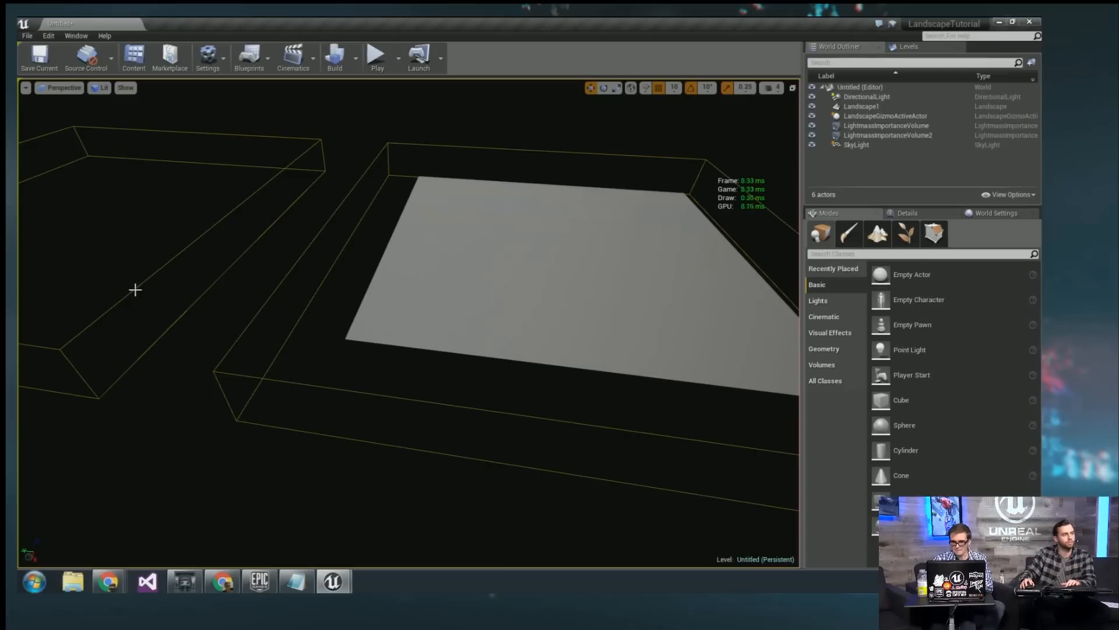
pyautogui.click(135, 290)
pyautogui.press('Delete')
pyautogui.moveTo(360, 274)
pyautogui.mouseDown(button='right')
pyautogui.moveTo(415, 240)
pyautogui.moveTo(382, 278)
pyautogui.moveTo(521, 211)
pyautogui.moveTo(513, 219)
pyautogui.mouseUp(button='right')
pyautogui.press('w')
pyautogui.click(360, 275)
pyautogui.hotkey('shift', '3')
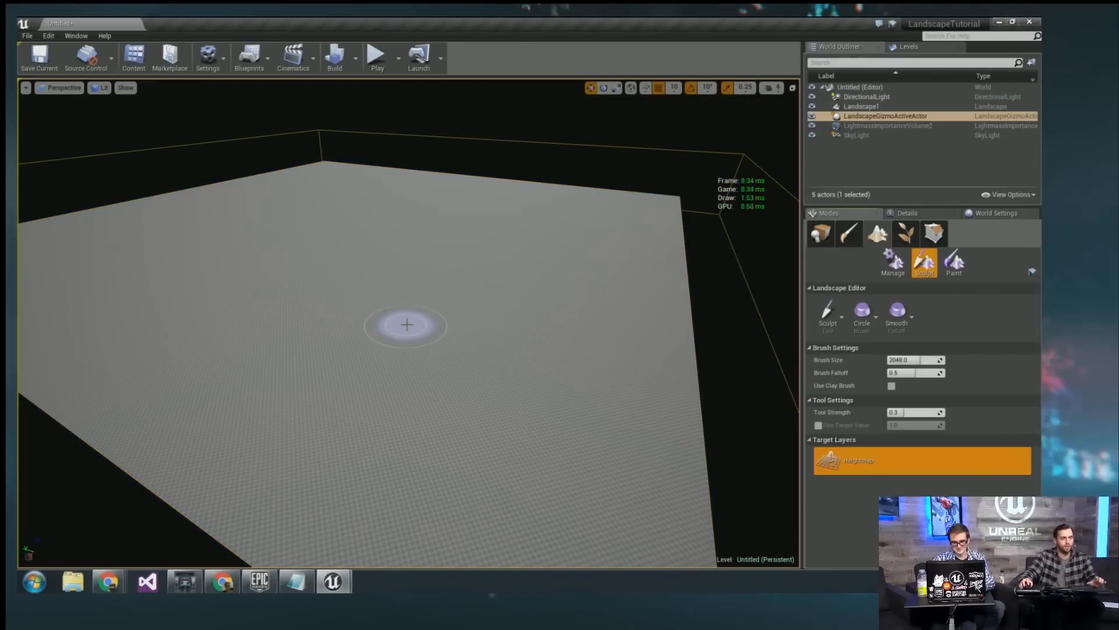
pyautogui.click(821, 234)
# Find BP_Sky_Sphere by searching for sky and place it on the remaining landscape.
pyautogui.moveTo(588, 273); pyautogui.dragTo(642, 168, button='right')
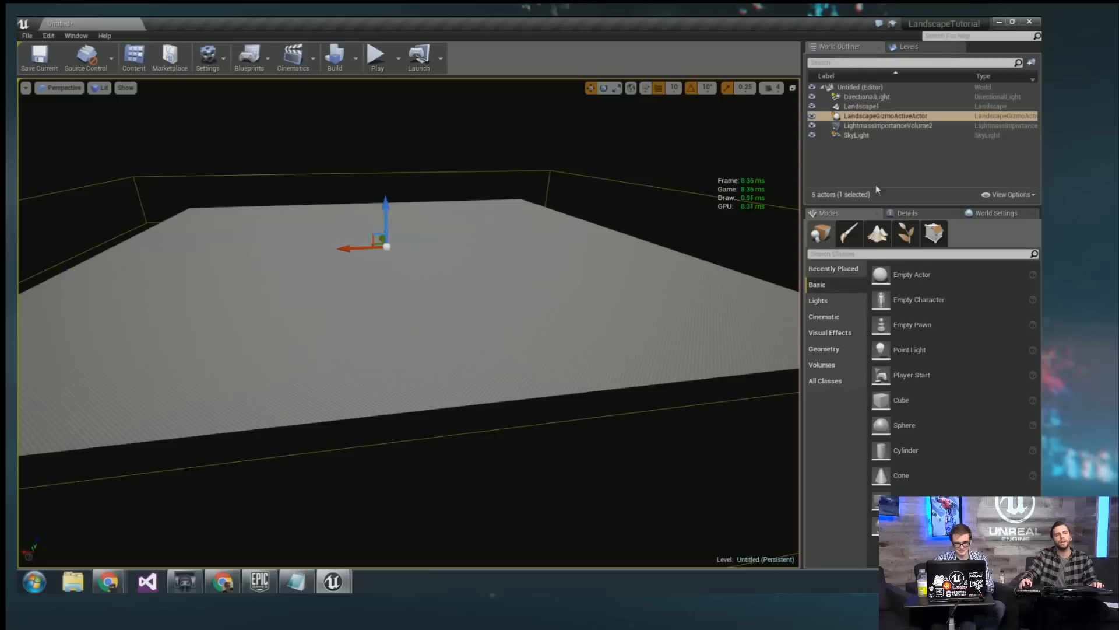
pyautogui.click(838, 255)
pyautogui.write('sky')
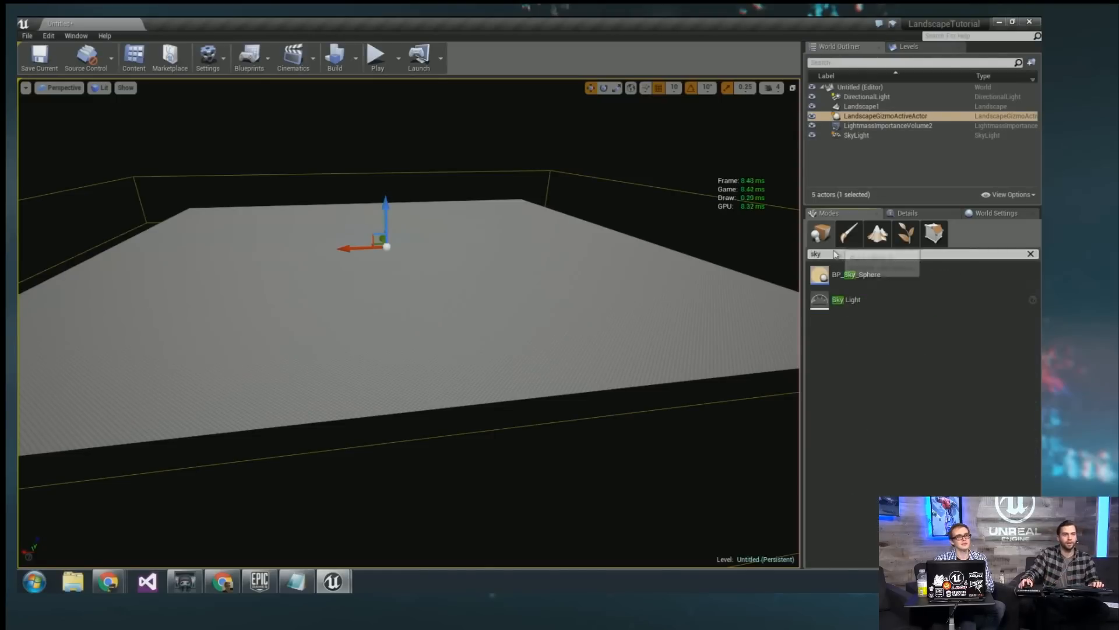
pyautogui.moveTo(840, 274); pyautogui.dragTo(338, 268)
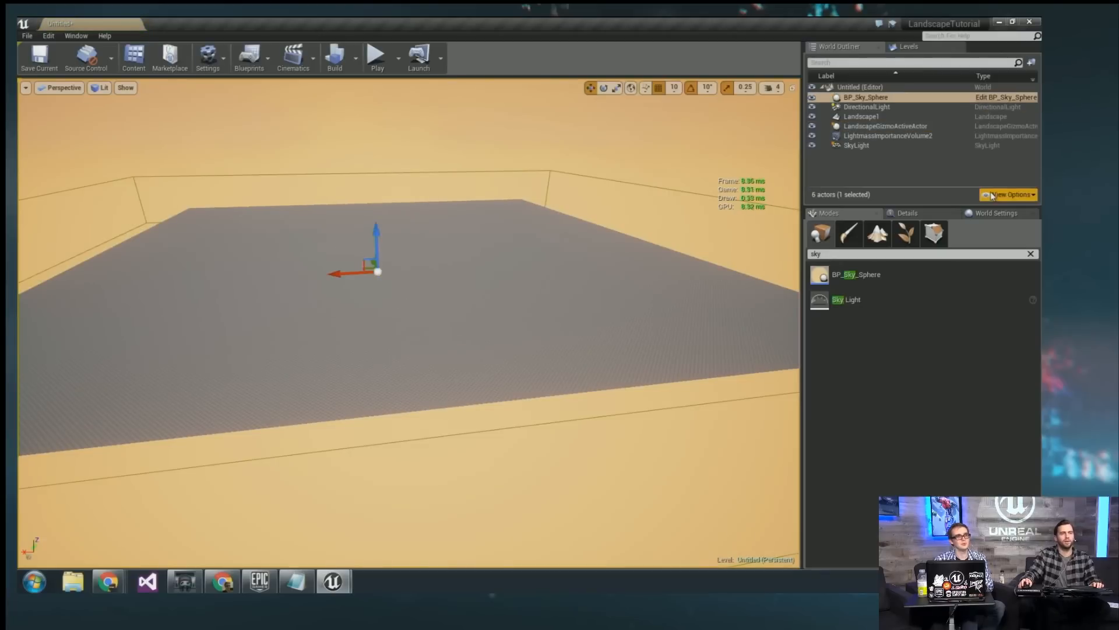
# Assign the scene's directional light as the sky sphere's Directional Light Actor, picking it in the viewport.
pyautogui.click(910, 213)
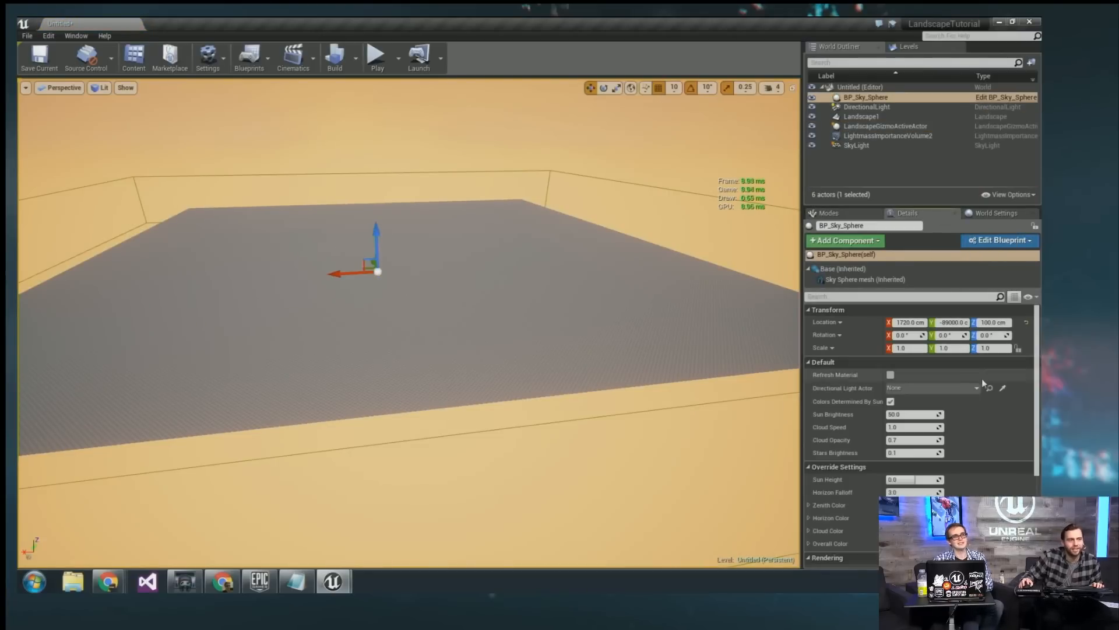
pyautogui.doubleClick(866, 106)
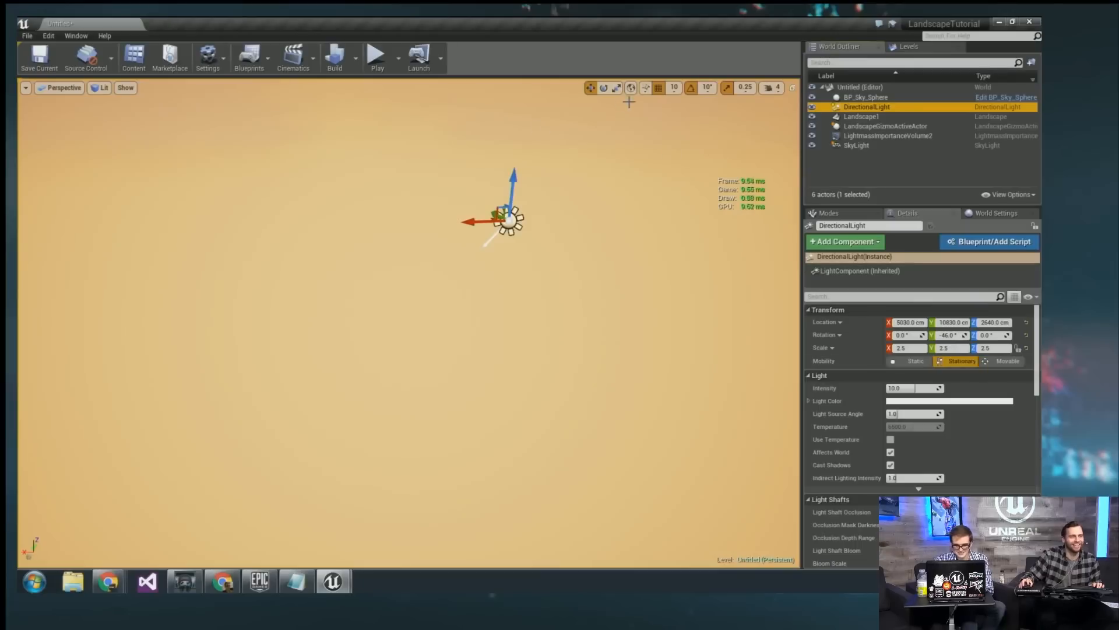
pyautogui.click(610, 160)
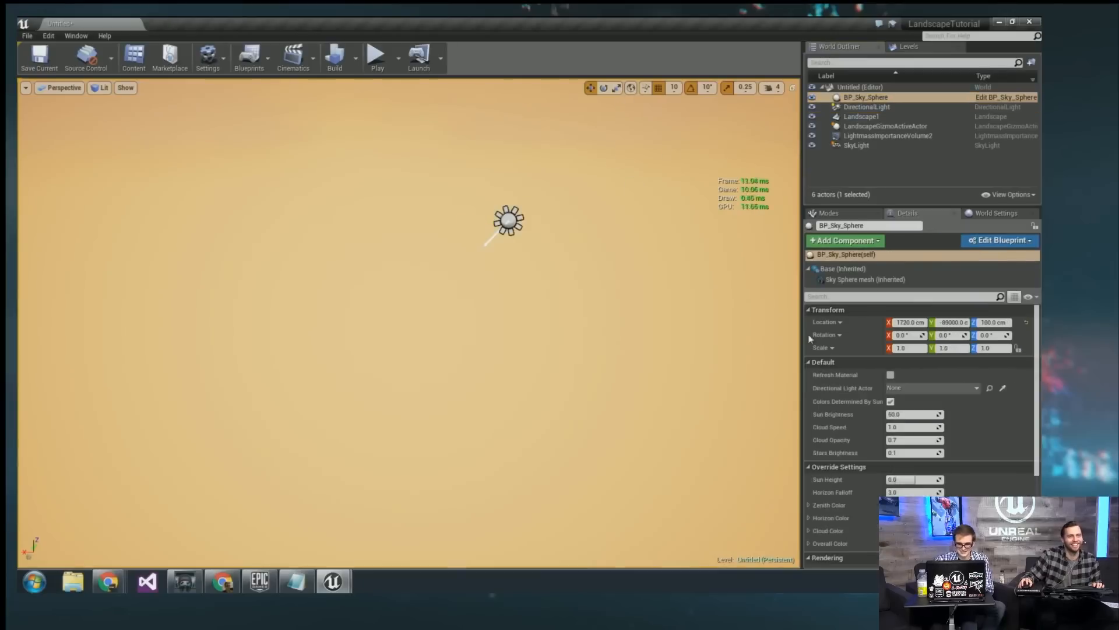
pyautogui.click(1003, 388)
pyautogui.click(508, 220)
pyautogui.press('s')
pyautogui.moveTo(627, 264); pyautogui.dragTo(650, 256, button='right')
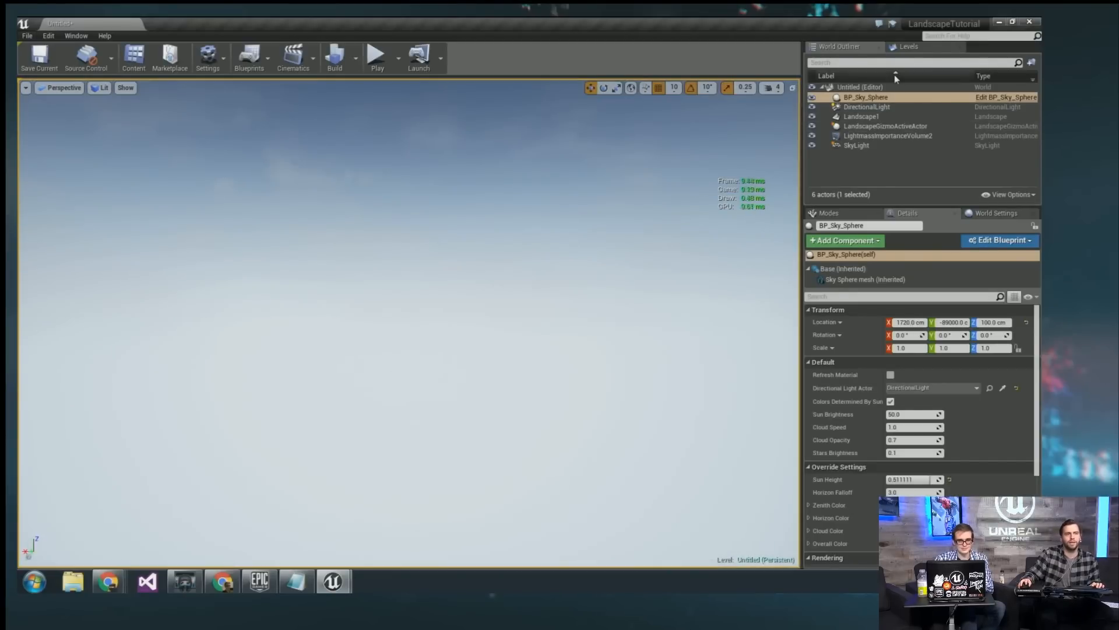
# Focus on the remaining landscape and examine its full extent within the lightmass importance volume.
pyautogui.click(880, 116)
pyautogui.press('f')
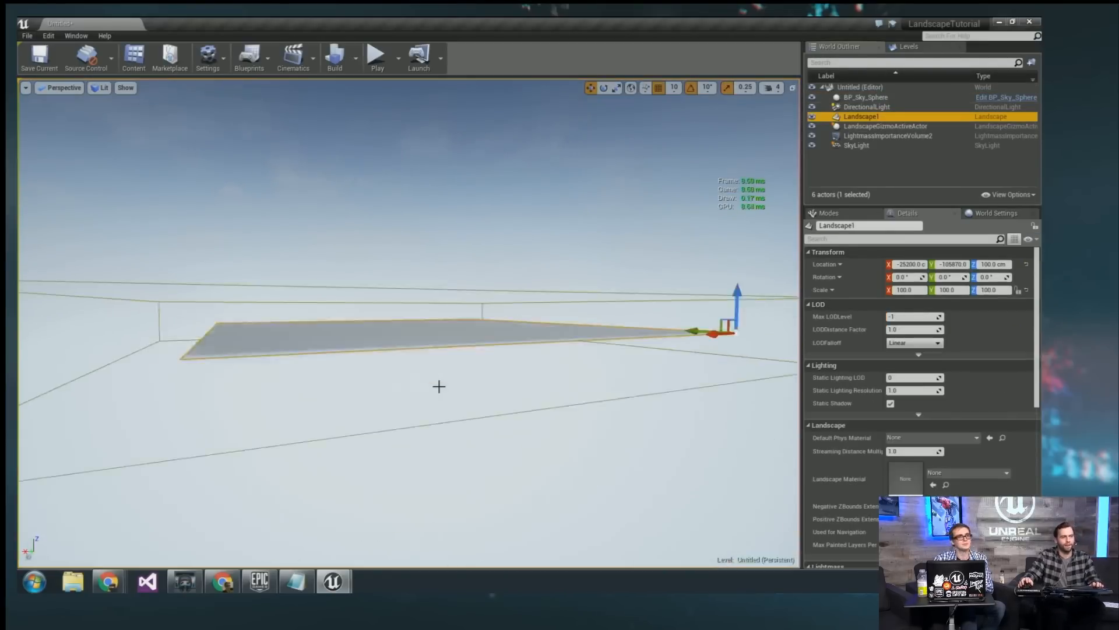
pyautogui.moveTo(439, 386); pyautogui.dragTo(484, 365, button='right')
pyautogui.press('w')
pyautogui.press('a')
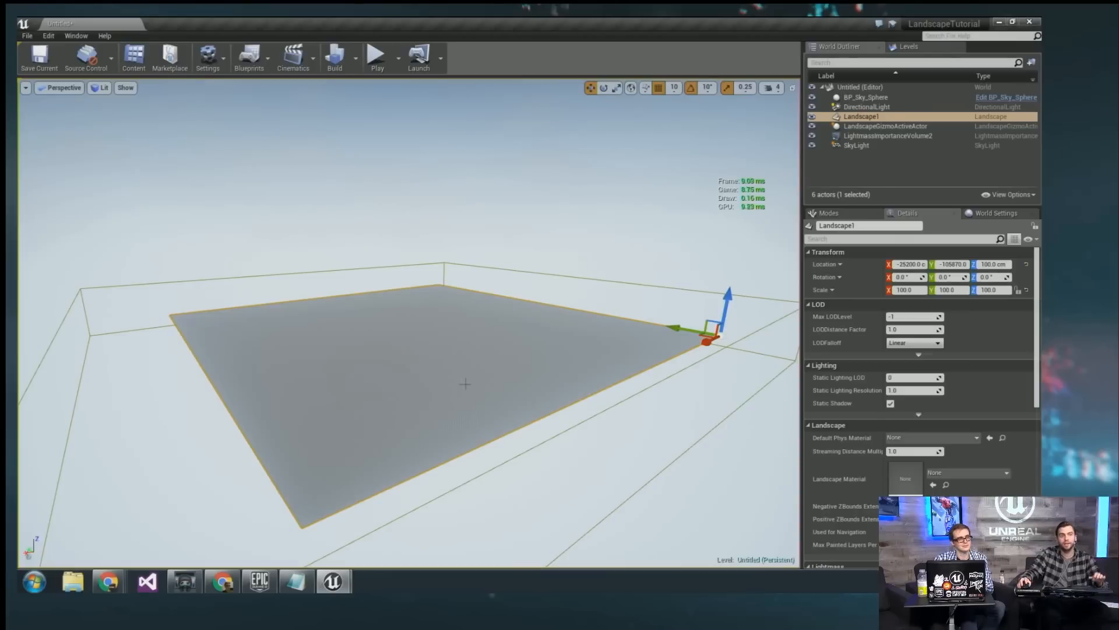
pyautogui.click(863, 116)
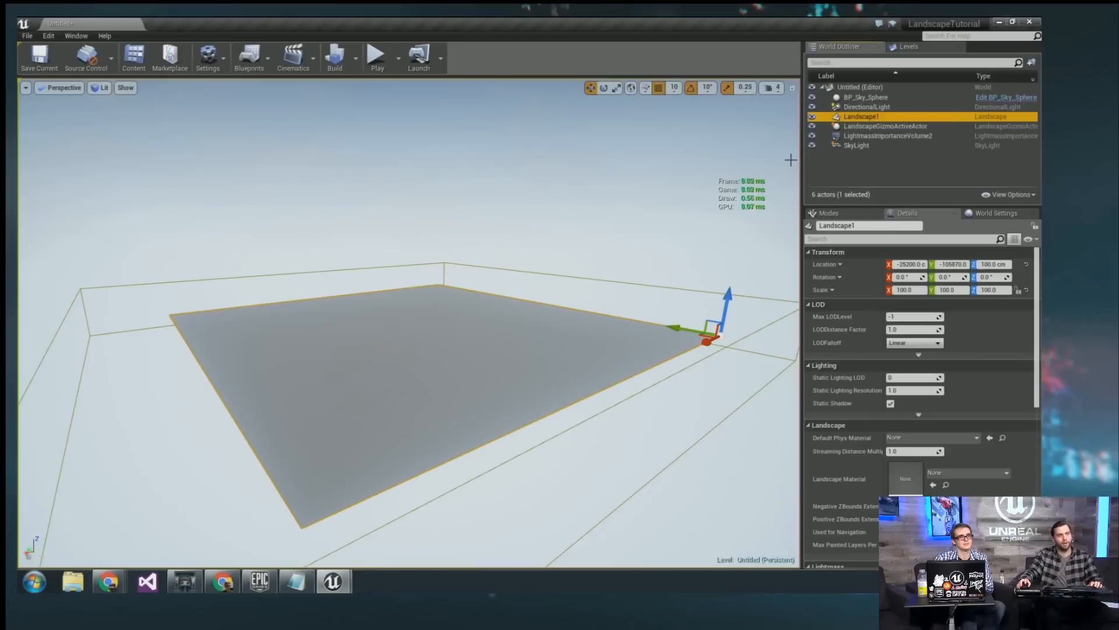
pyautogui.scroll(-5, 496, 353)
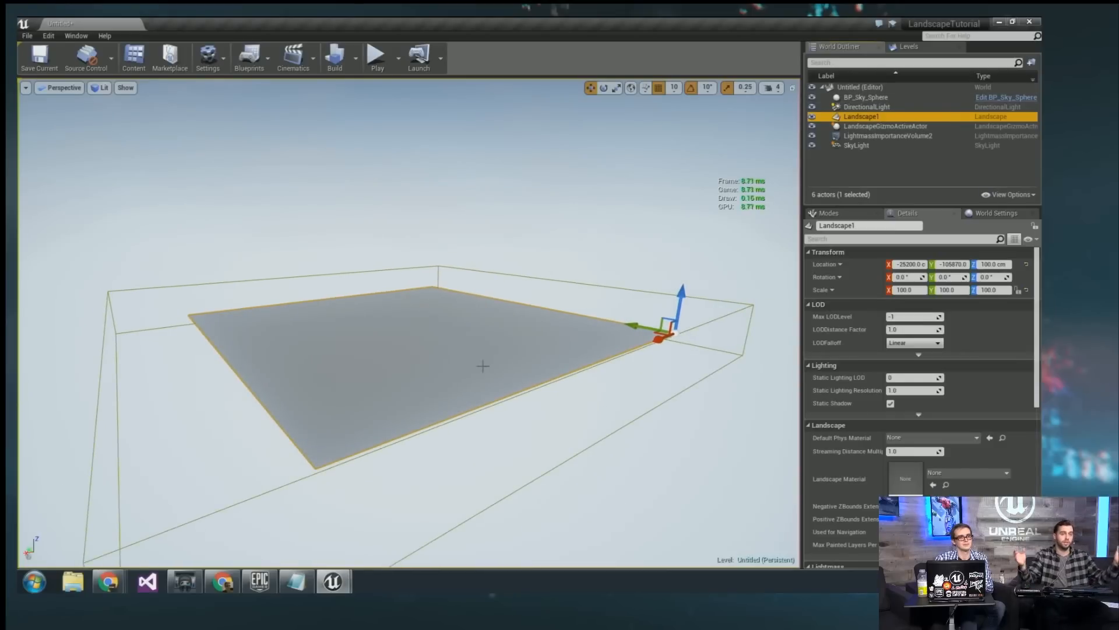
pyautogui.moveTo(479, 387); pyautogui.dragTo(461, 420, button='right')
pyautogui.press('w')
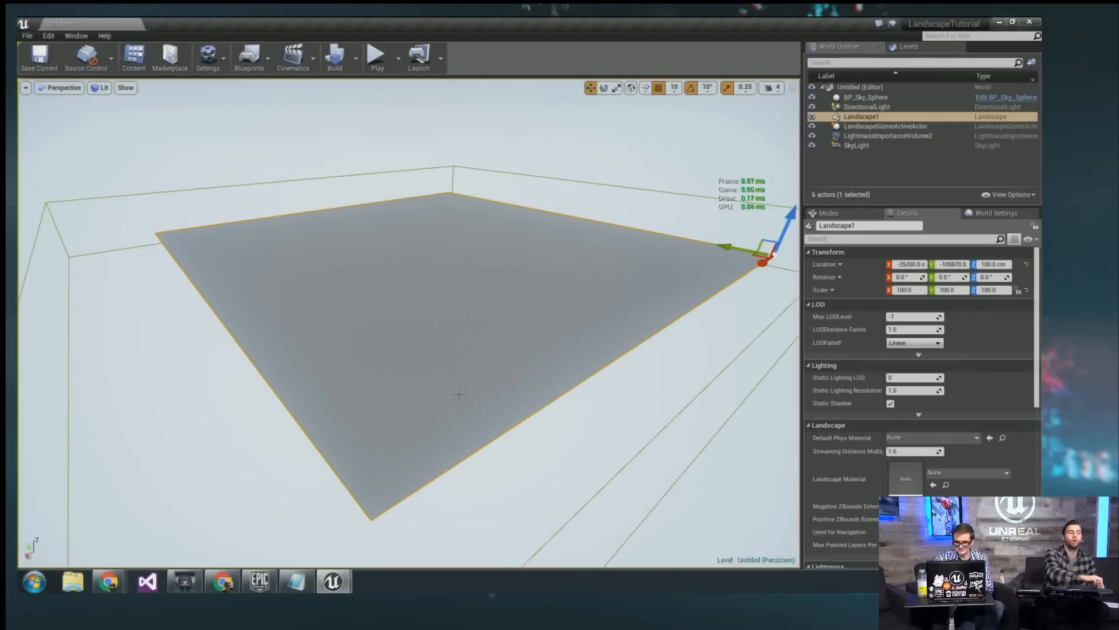
# Set the viewport camera speed to 5.
pyautogui.moveTo(459, 395); pyautogui.dragTo(387, 334, button='right')
pyautogui.press('w')
pyautogui.click(771, 87)
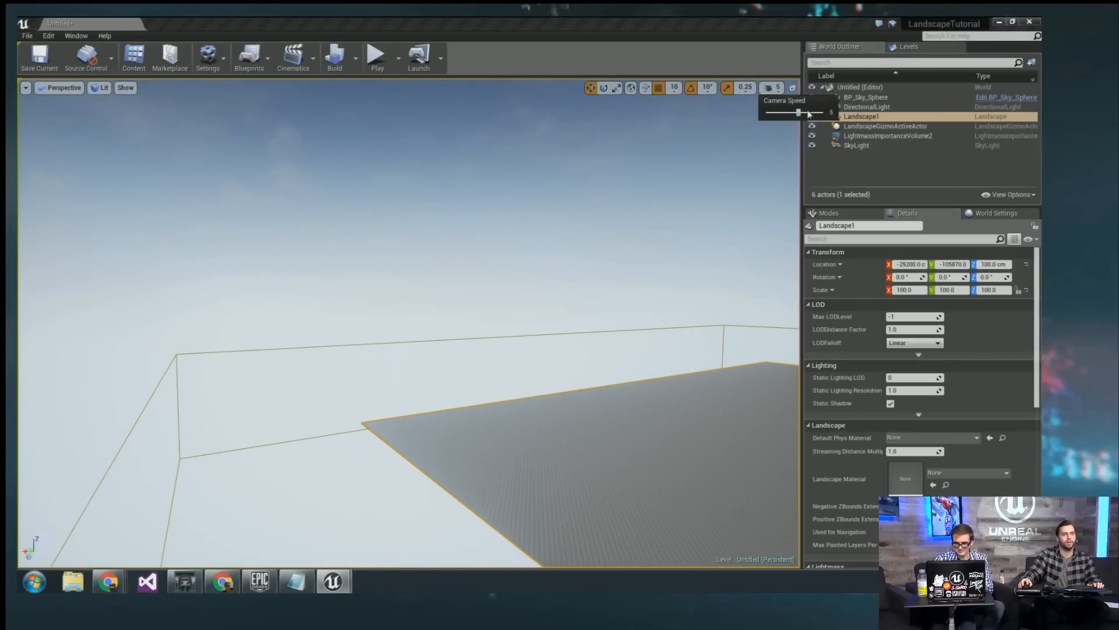
# Examine the landscape from several sides and corners at the new camera speed.
pyautogui.press('f')
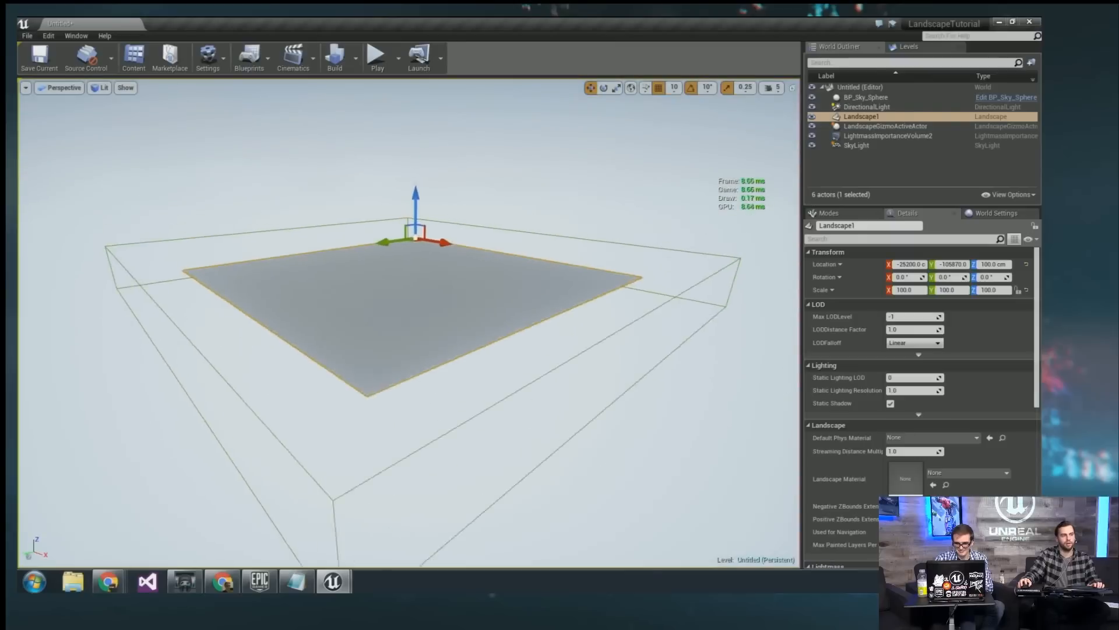
pyautogui.moveTo(535, 333); pyautogui.dragTo(466, 329, button='middle')
pyautogui.press('w')
pyautogui.moveTo(536, 332); pyautogui.dragTo(676, 342, button='right')
pyautogui.press('s')
pyautogui.press('w')
pyautogui.press('f')
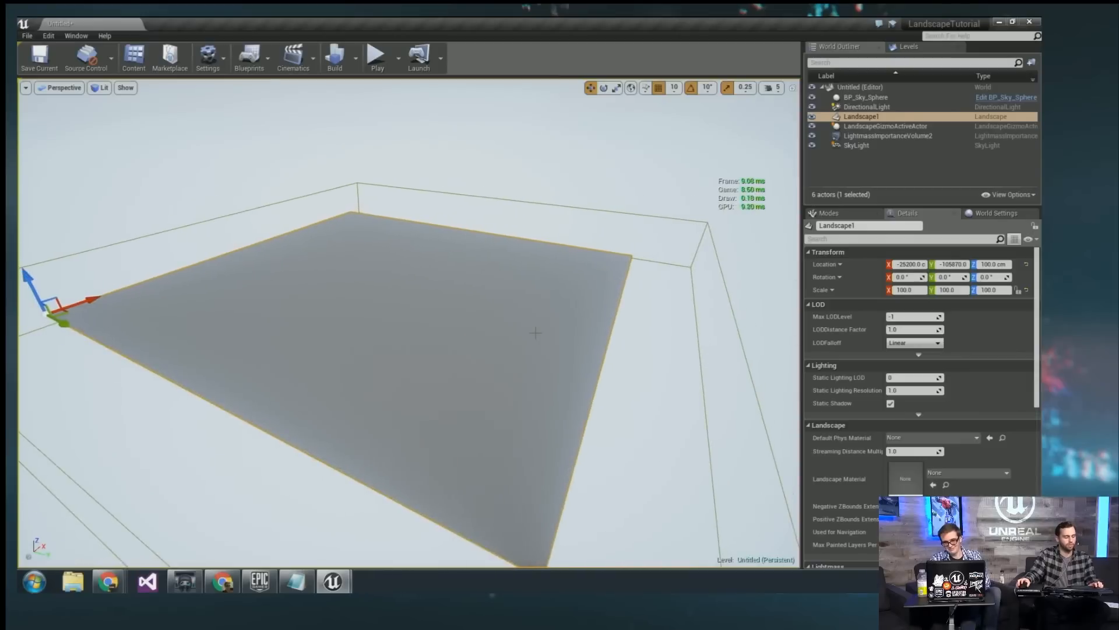
pyautogui.moveTo(512, 333)
pyautogui.keyDown('alt'); pyautogui.mouseDown()
pyautogui.moveTo(461, 333)
pyautogui.moveTo(515, 333)
pyautogui.moveTo(511, 347)
pyautogui.mouseUp(); pyautogui.keyUp('alt')
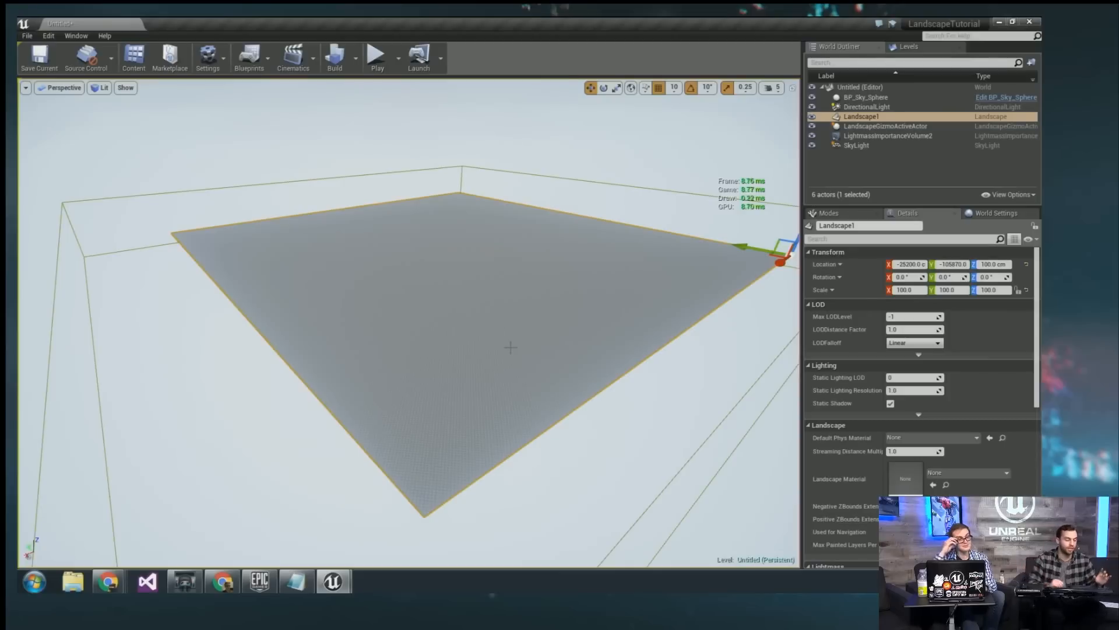
pyautogui.keyDown('alt'); pyautogui.moveTo(510, 347); pyautogui.dragTo(510, 347); pyautogui.keyUp('alt')
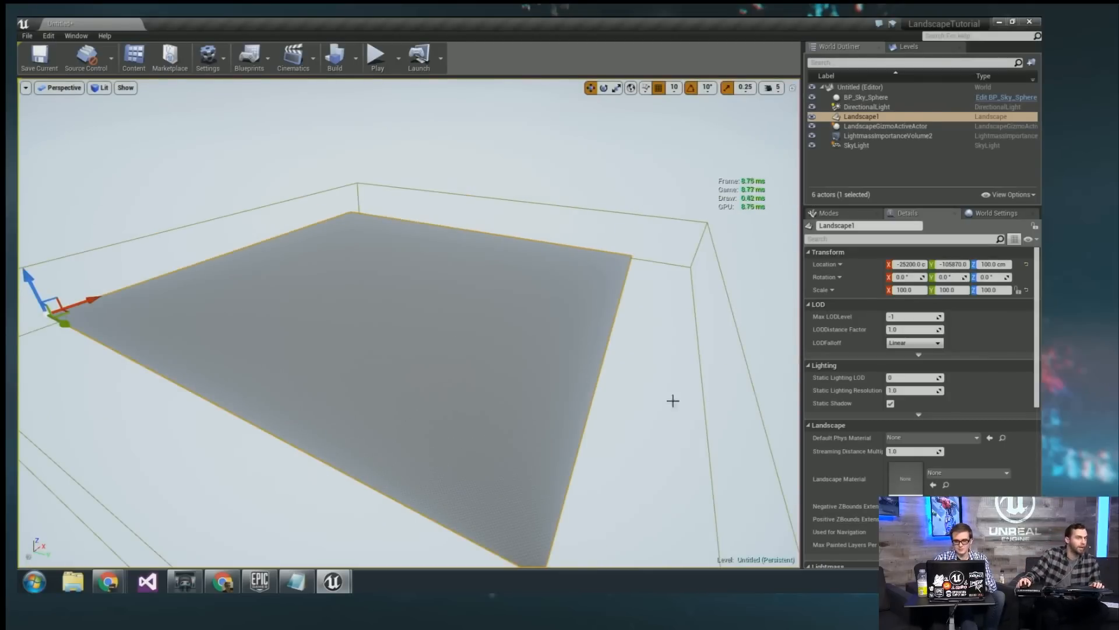
pyautogui.keyDown('alt'); pyautogui.moveTo(672, 400); pyautogui.dragTo(673, 401); pyautogui.keyUp('alt')
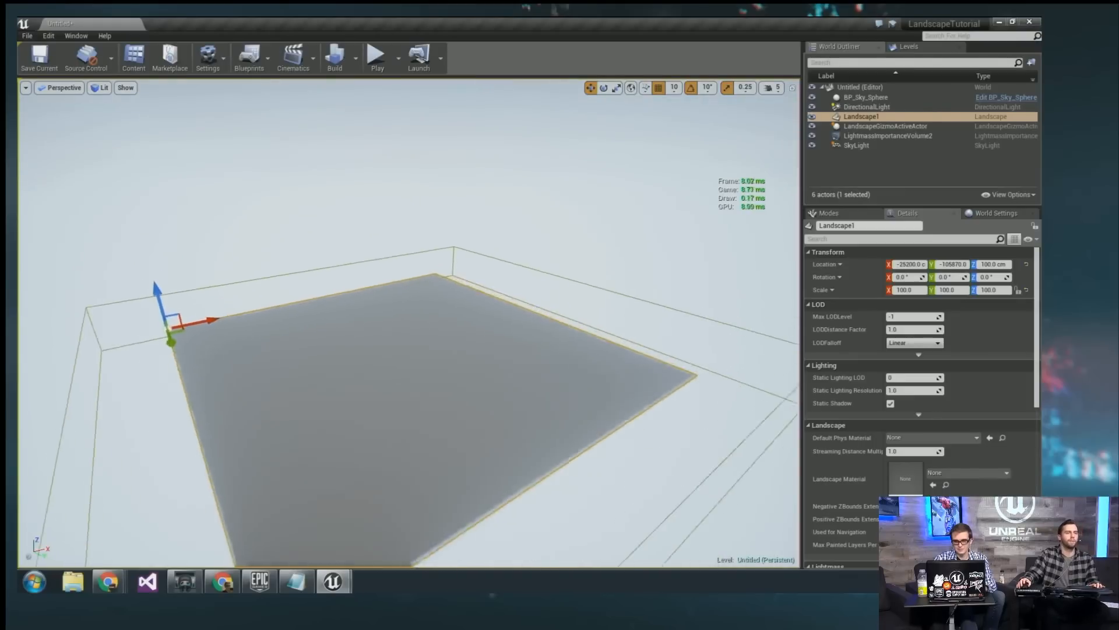
pyautogui.moveTo(673, 400); pyautogui.dragTo(673, 400, button='right')
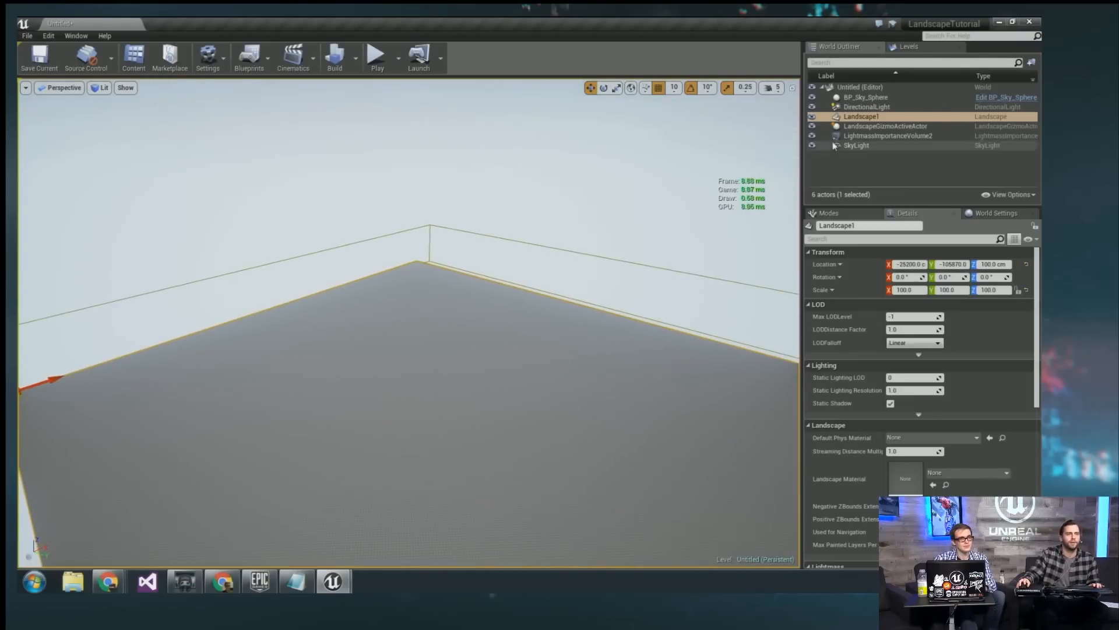
# Select the directional light and clear the sky search from the placeable actors.
pyautogui.doubleClick(862, 107)
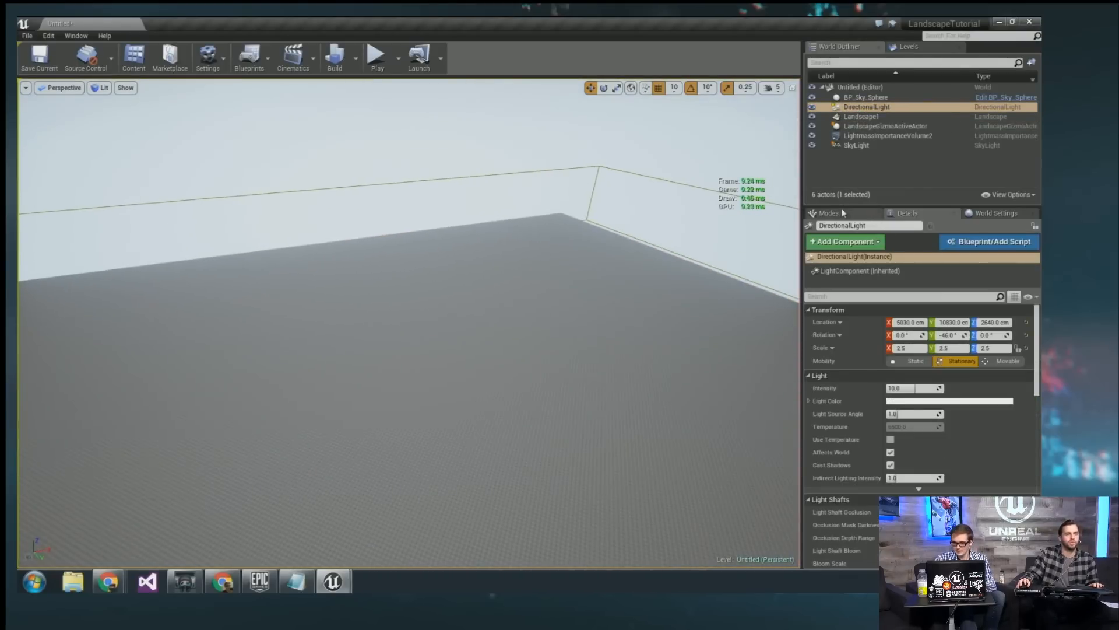
pyautogui.click(843, 213)
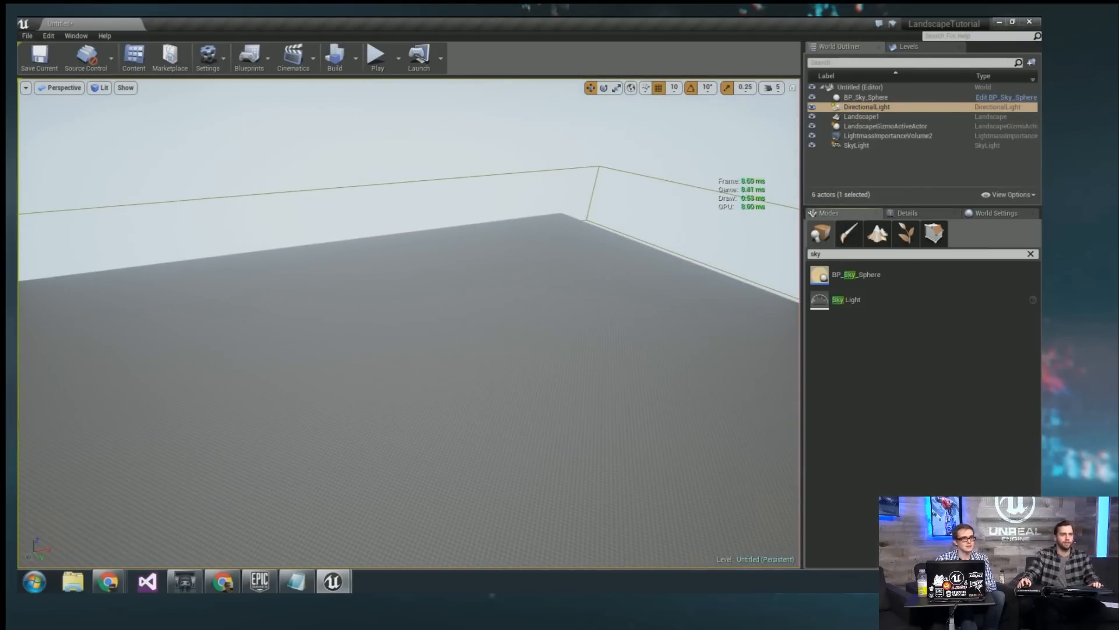
pyautogui.click(1031, 254)
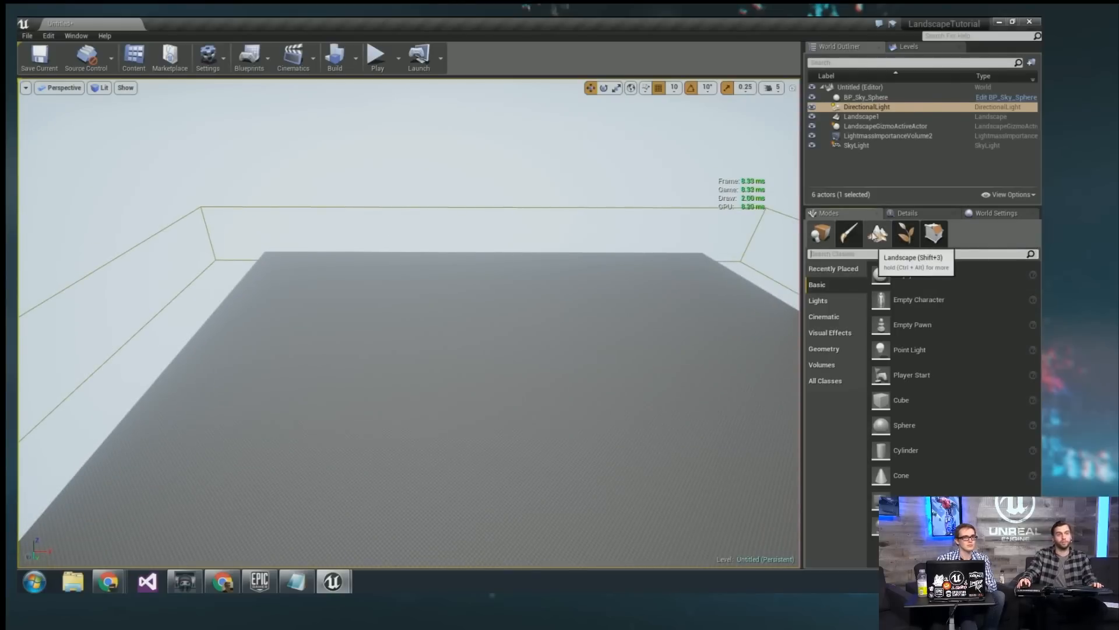
# Bring up the Landscape sculpting tools over the terrain and switch to Foliage mode.
pyautogui.click(877, 234)
pyautogui.moveTo(199, 489); pyautogui.dragTo(251, 470, button='right')
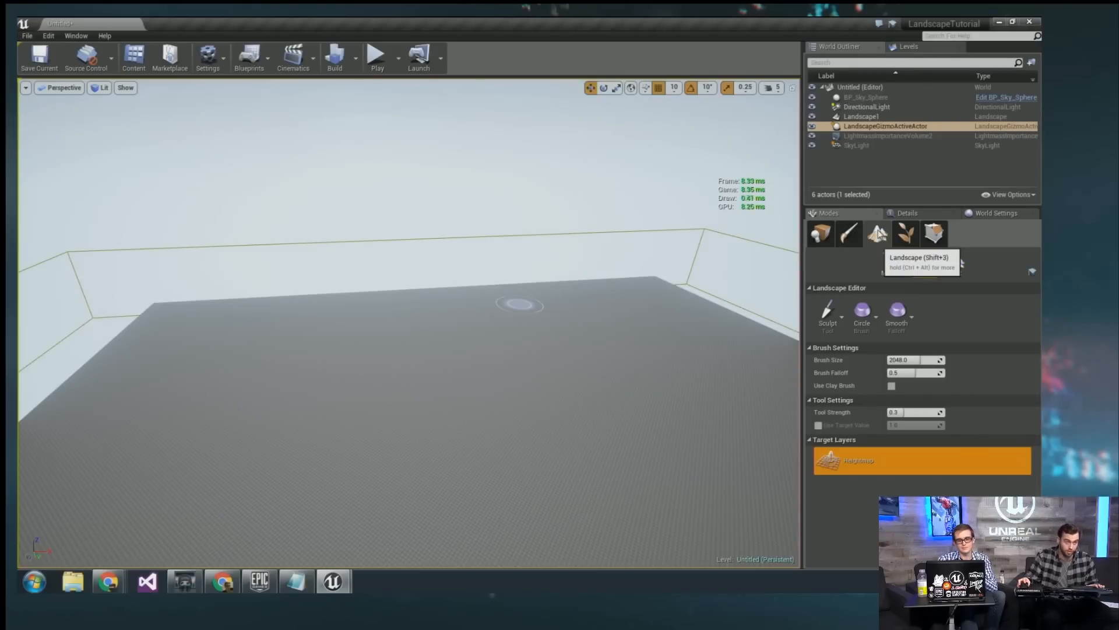
pyautogui.scroll(-5, 670, 357)
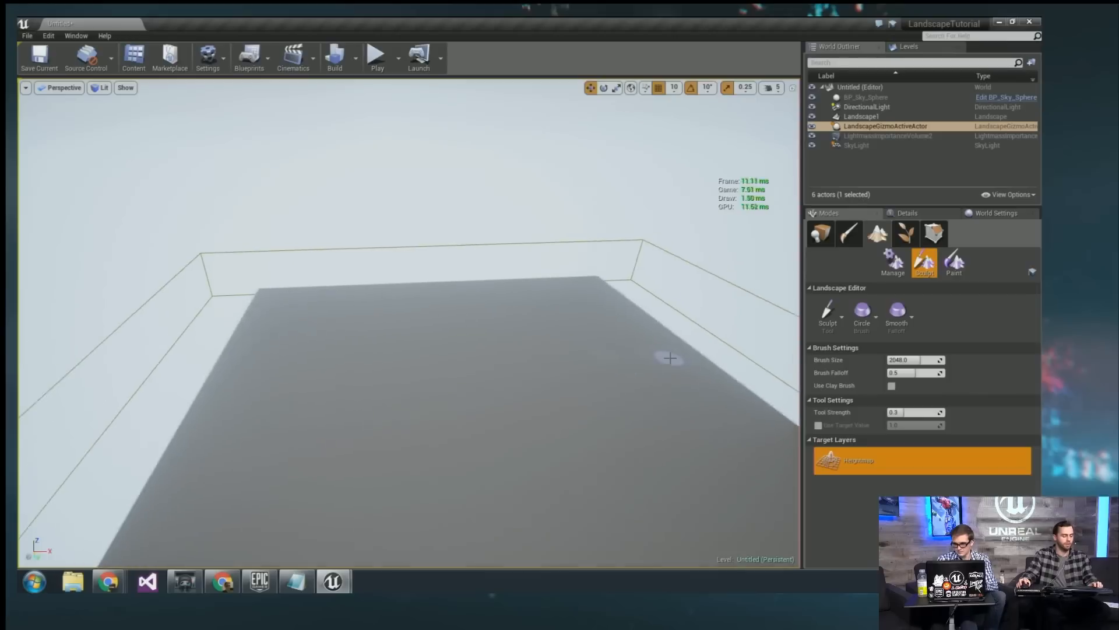
pyautogui.scroll(-1, 671, 358)
pyautogui.hotkey('shift', '4')
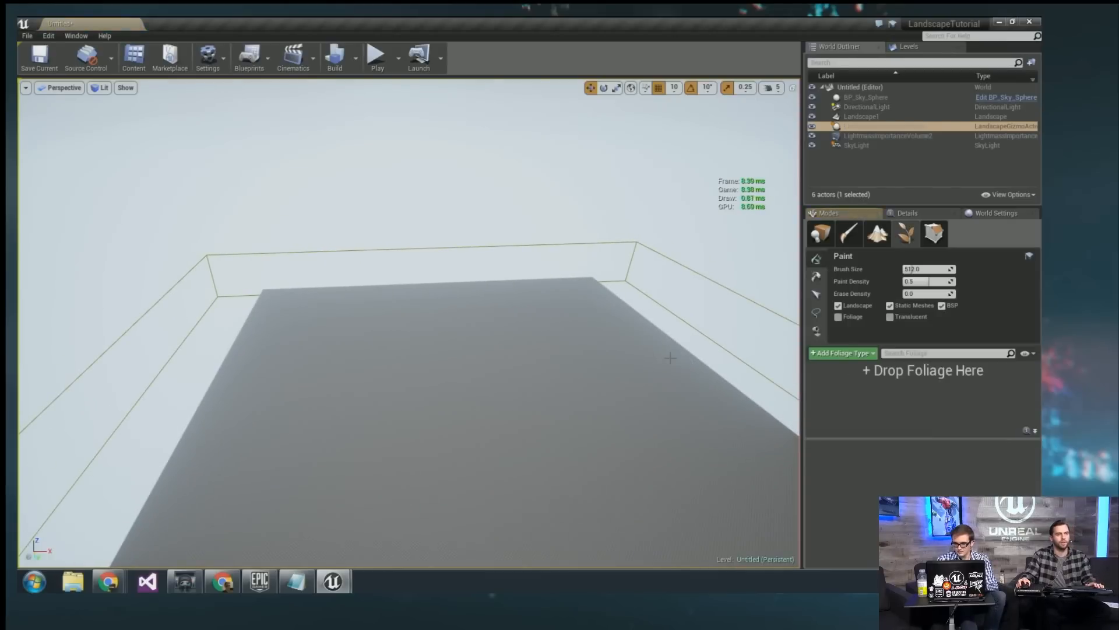
# Return to Landscape sculpting mode with the whole terrain in view.
pyautogui.hotkey('shift', '2')
pyautogui.hotkey('shift', '3')
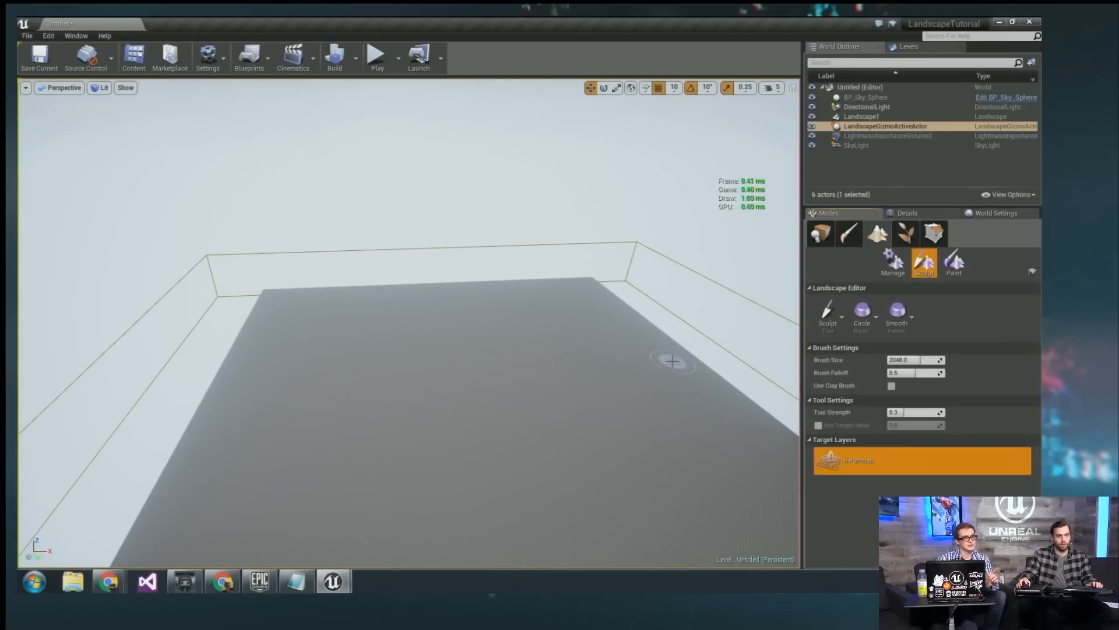
pyautogui.moveTo(671, 362); pyautogui.dragTo(631, 369, button='right')
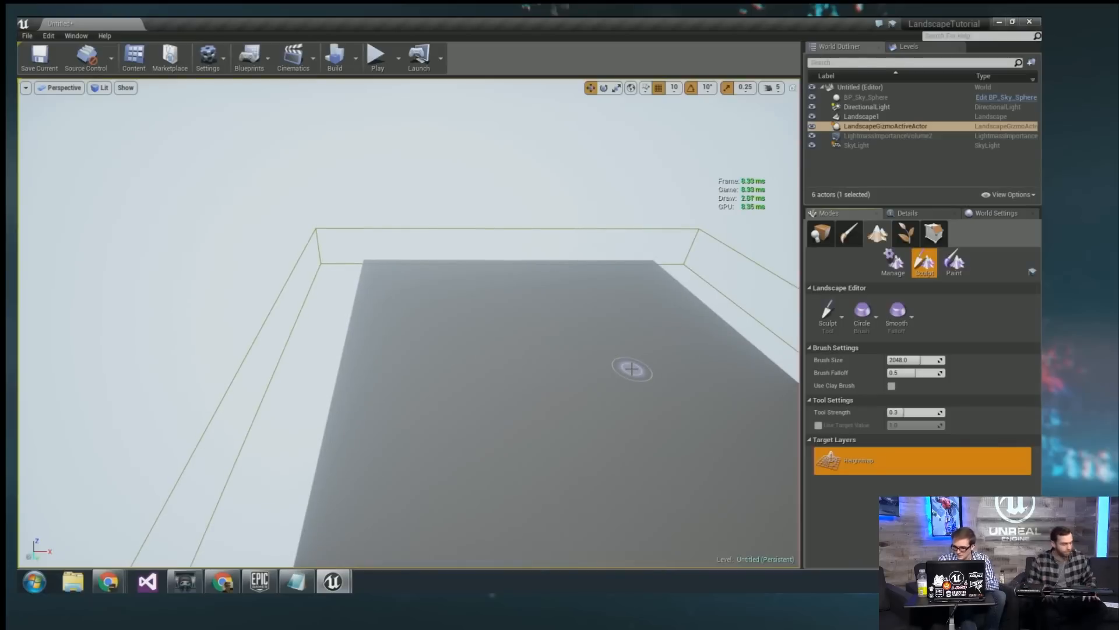
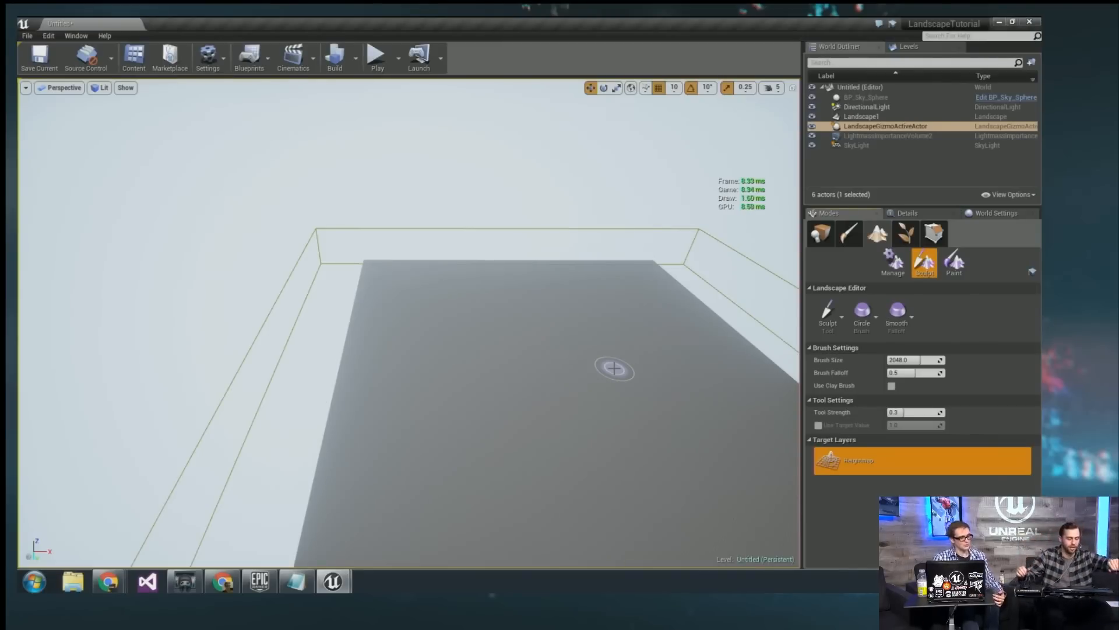
pyautogui.moveTo(614, 368)
pyautogui.mouseDown(button='right')
pyautogui.moveTo(615, 378)
pyautogui.moveTo(566, 376)
pyautogui.moveTo(606, 369)
pyautogui.mouseUp(button='right')
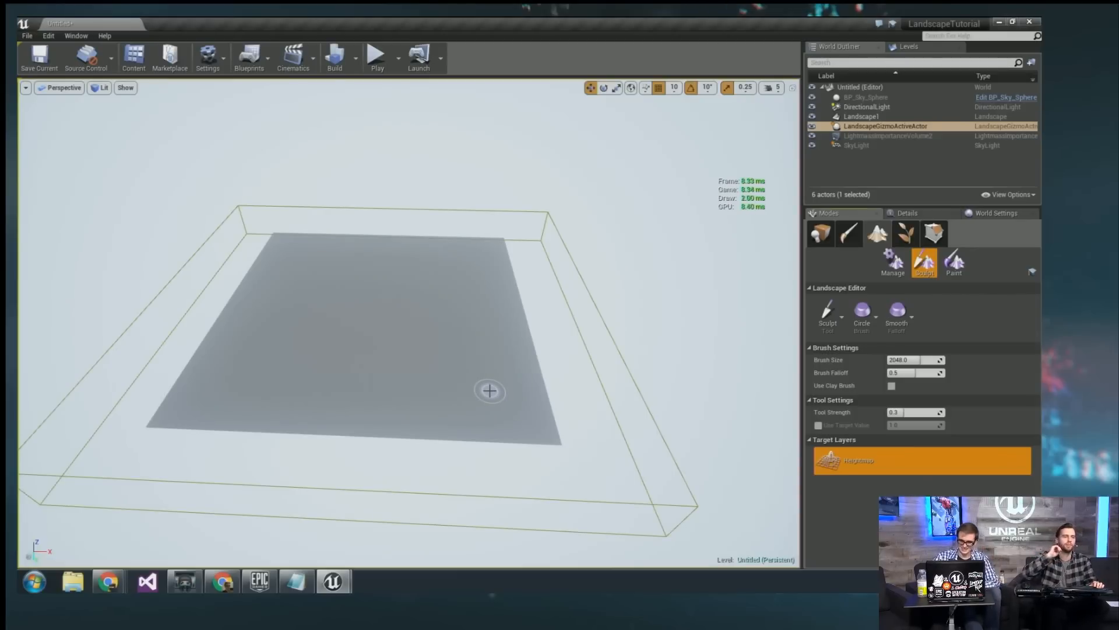
pyautogui.scroll(5, 487, 384)
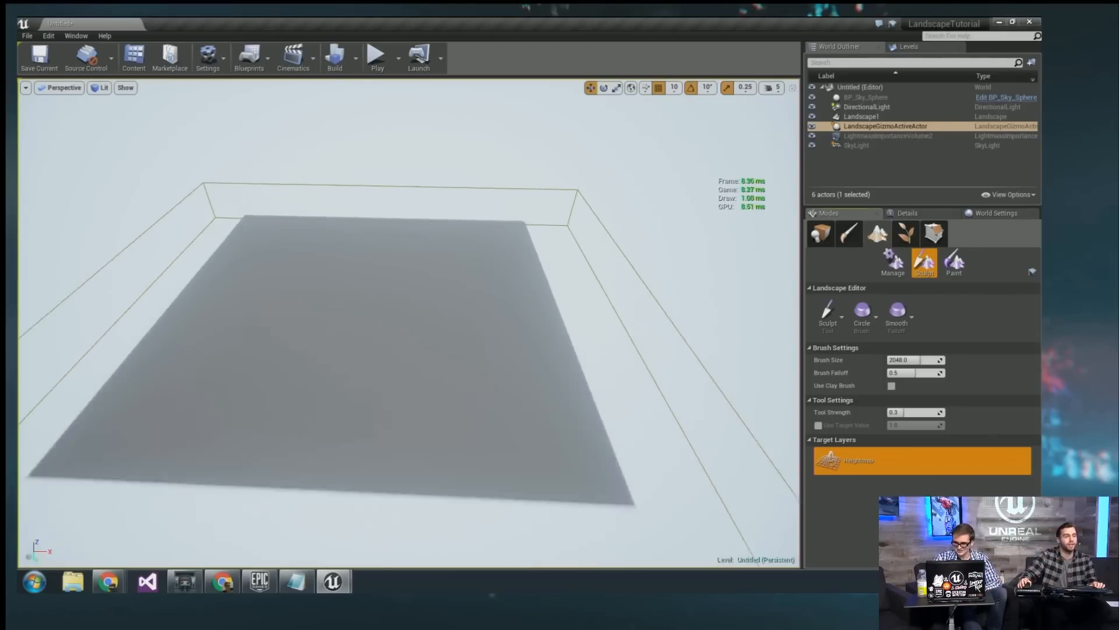
pyautogui.scroll(-4, 474, 392)
pyautogui.scroll(-2, 474, 391)
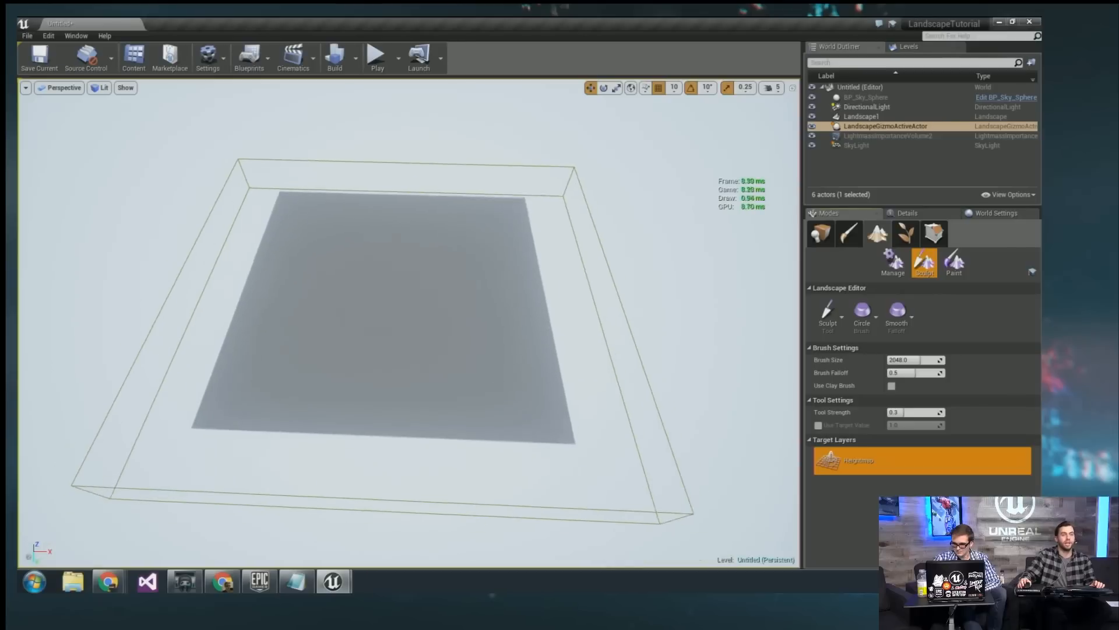
pyautogui.scroll(4, 528, 389)
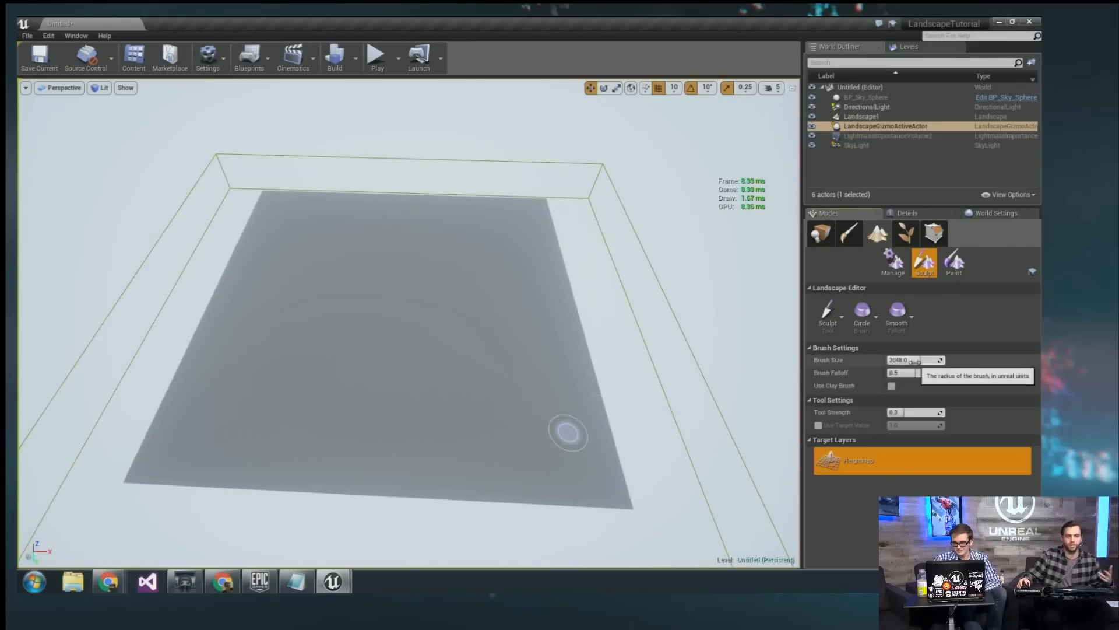
# Enlarge the sculpt brush and preview its size over the terrain.
pyautogui.moveTo(914, 361); pyautogui.dragTo(967, 362)
pyautogui.press('w')
pyautogui.moveTo(224, 297)
pyautogui.mouseDown(button='right')
pyautogui.moveTo(224, 276)
pyautogui.moveTo(224, 291)
pyautogui.moveTo(127, 295)
pyautogui.mouseUp(button='right')
pyautogui.press('s')
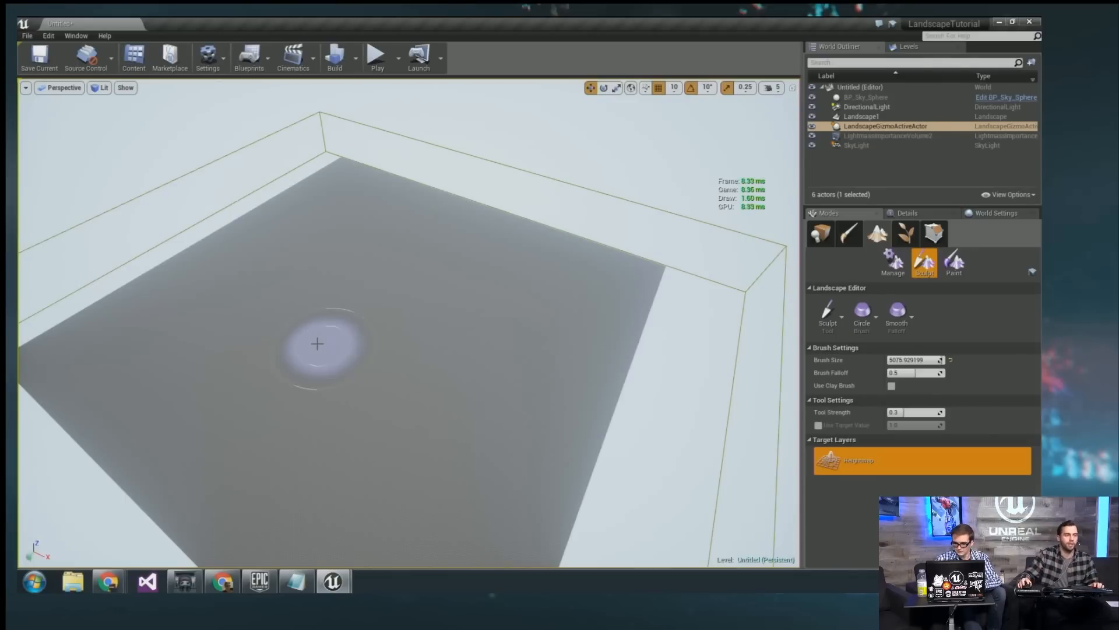
pyautogui.press('w')
pyautogui.moveTo(317, 344); pyautogui.dragTo(262, 334, button='right')
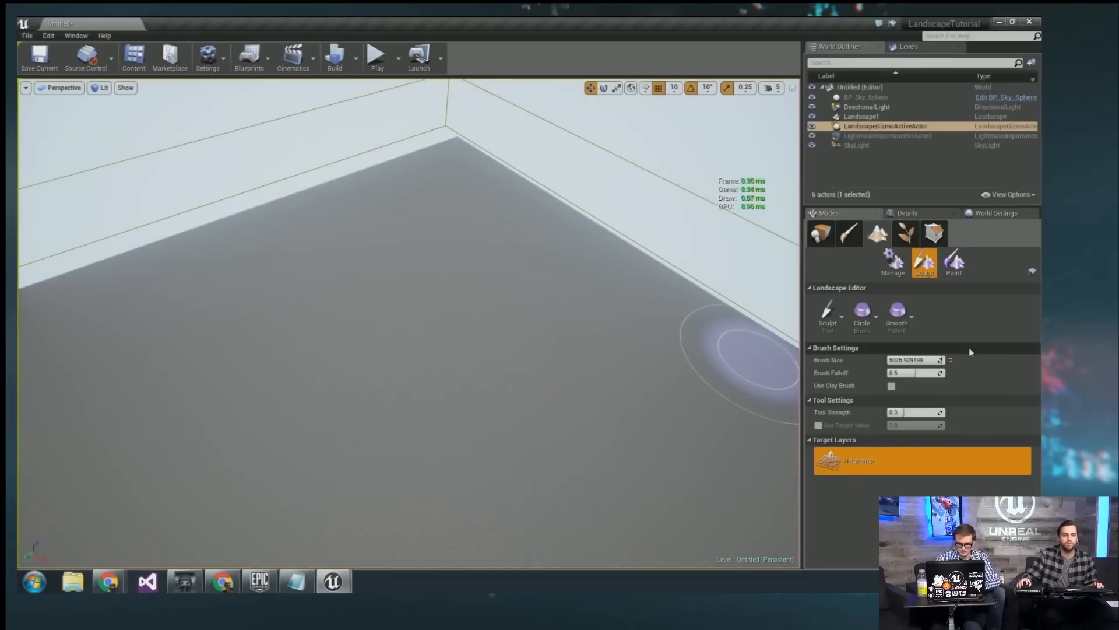
# Reduce the brush size to about 2377 and the brush falloff to about 0.234, checking the brush over the terrain.
pyautogui.moveTo(934, 361); pyautogui.dragTo(891, 373)
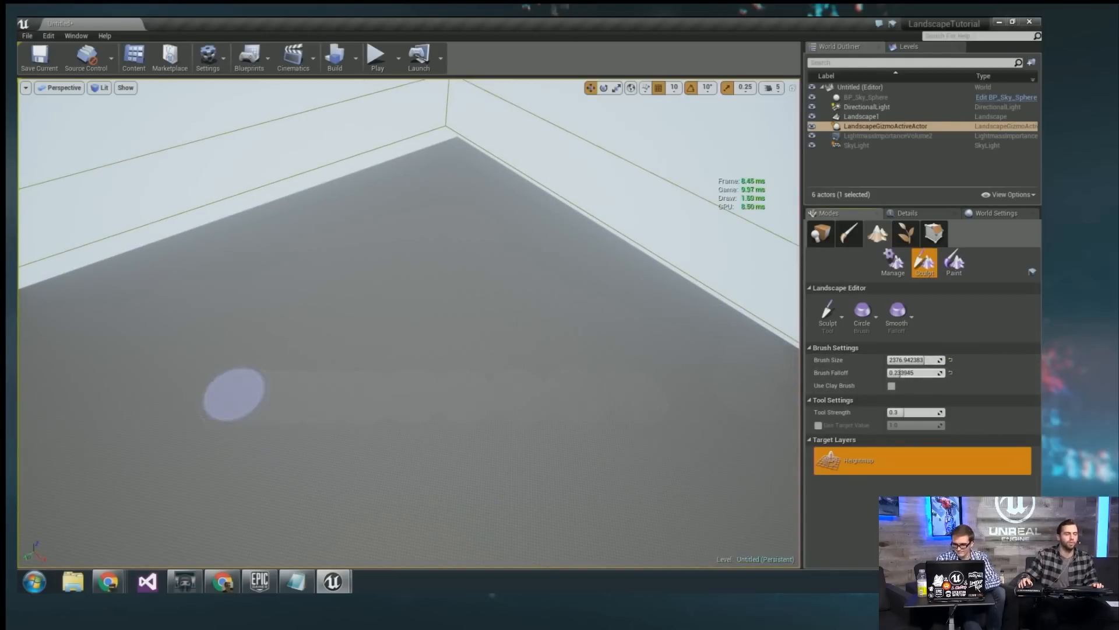
pyautogui.press('a')
pyautogui.moveTo(234, 395); pyautogui.dragTo(265, 393, button='right')
pyautogui.moveTo(369, 392); pyautogui.dragTo(378, 396, button='right')
pyautogui.press('w')
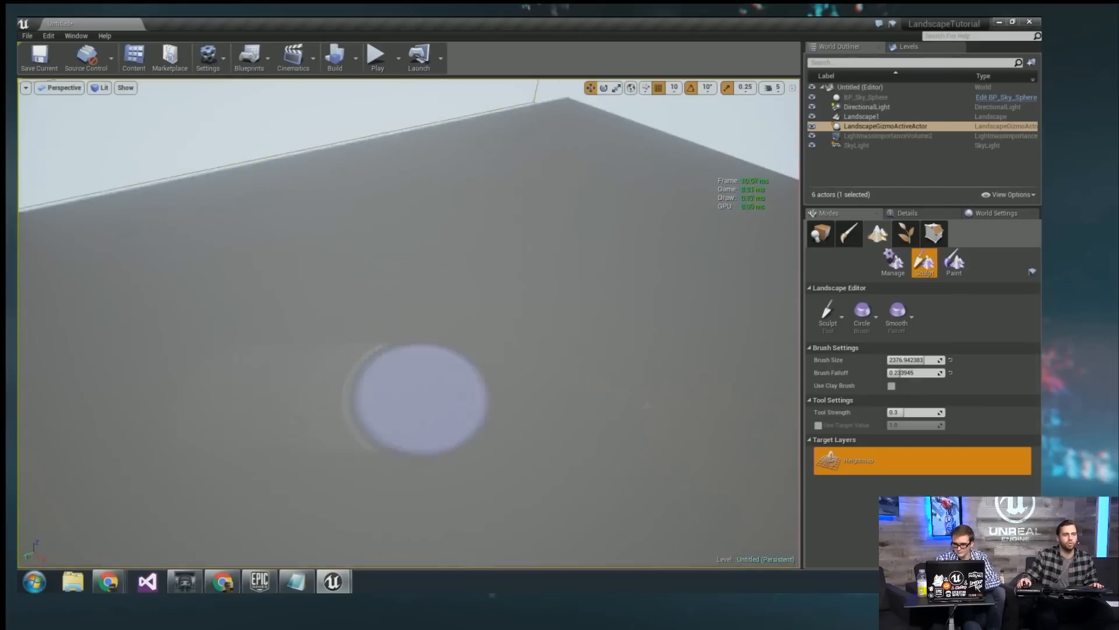
# Try other sculpt tool strengths, such as about 0.42, and restore the tool strength to 0.3.
pyautogui.moveTo(912, 413); pyautogui.dragTo(916, 413)
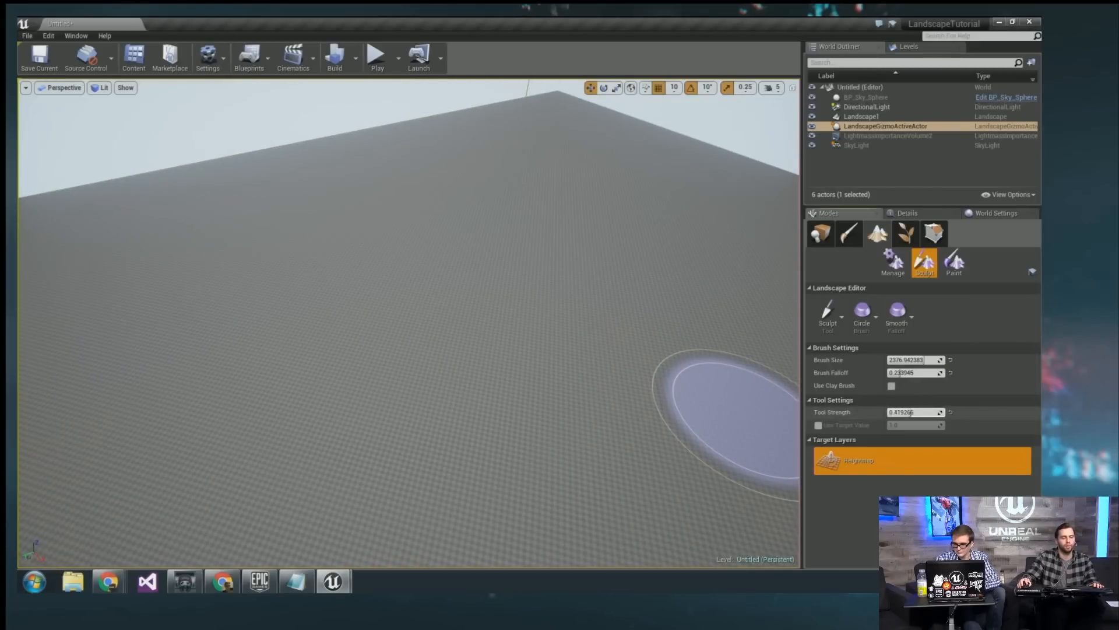
pyautogui.moveTo(601, 290); pyautogui.dragTo(602, 280, button='right')
pyautogui.press('s')
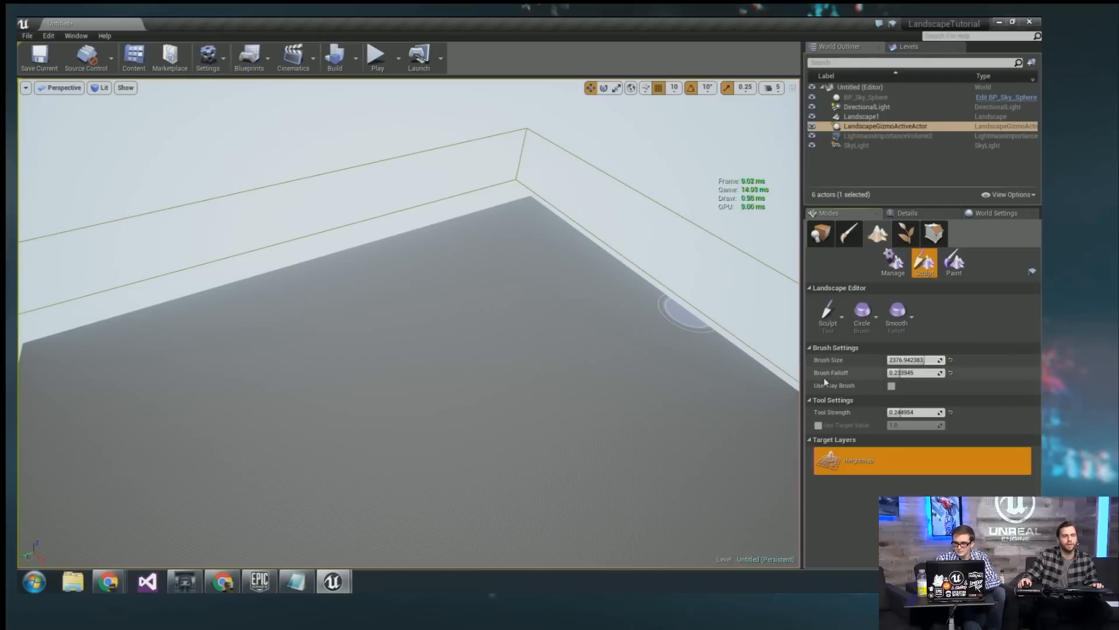
pyautogui.click(910, 413)
pyautogui.write('0.3')
pyautogui.press('Return')
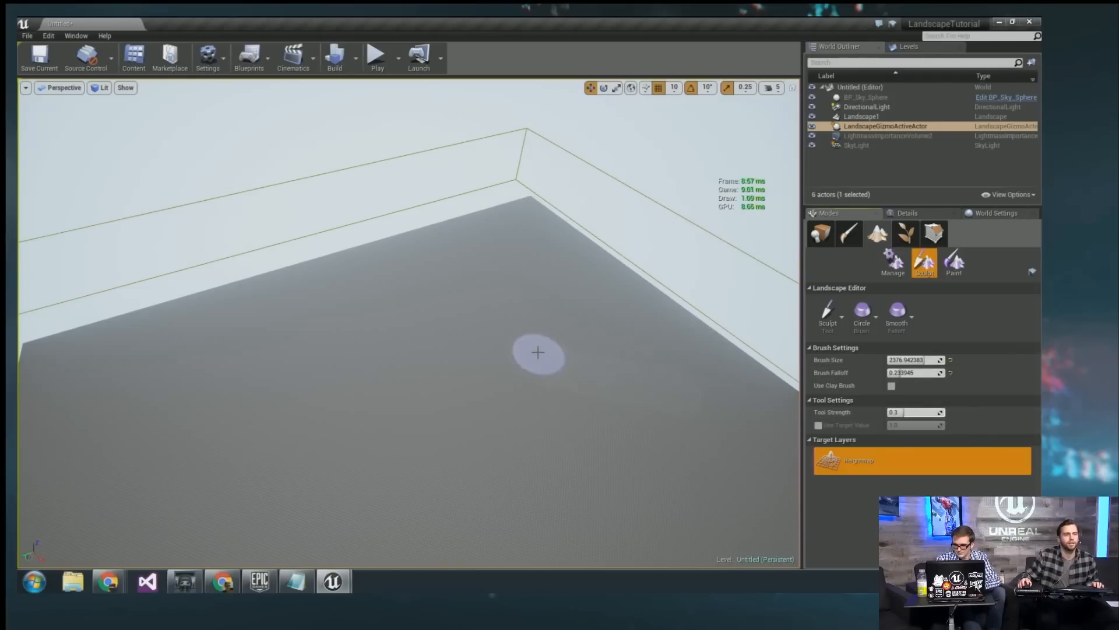
# Sculpt two roughly parallel ridges along one edge of the landscape with a brush size of about 2985.
pyautogui.moveTo(226, 413)
pyautogui.mouseDown(button='right')
pyautogui.moveTo(201, 408)
pyautogui.moveTo(204, 417)
pyautogui.mouseUp(button='right')
pyautogui.moveTo(586, 217)
pyautogui.mouseDown()
pyautogui.moveTo(220, 401)
pyautogui.moveTo(100, 430)
pyautogui.mouseUp()
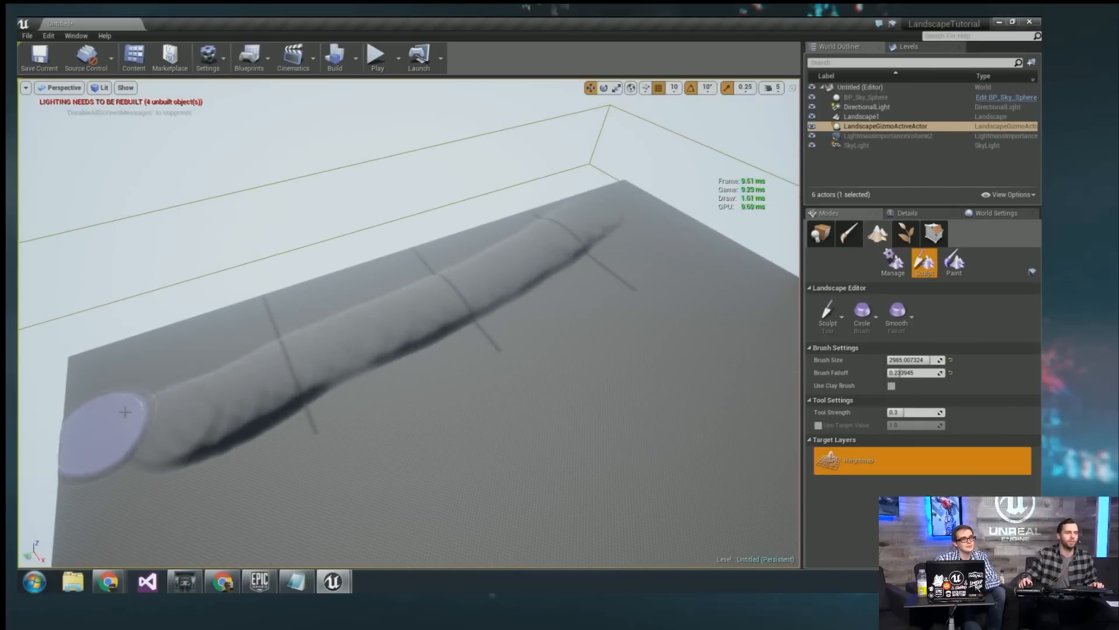
pyautogui.moveTo(601, 284); pyautogui.dragTo(620, 325, button='right')
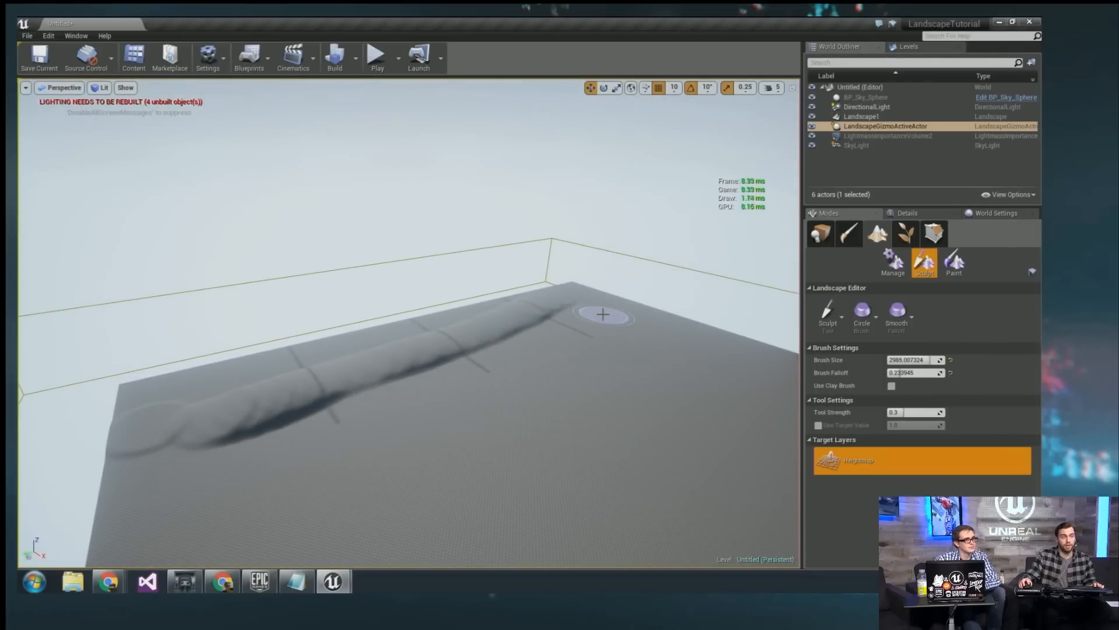
pyautogui.moveTo(602, 315)
pyautogui.mouseDown()
pyautogui.moveTo(400, 437)
pyautogui.moveTo(212, 474)
pyautogui.moveTo(294, 448)
pyautogui.mouseUp()
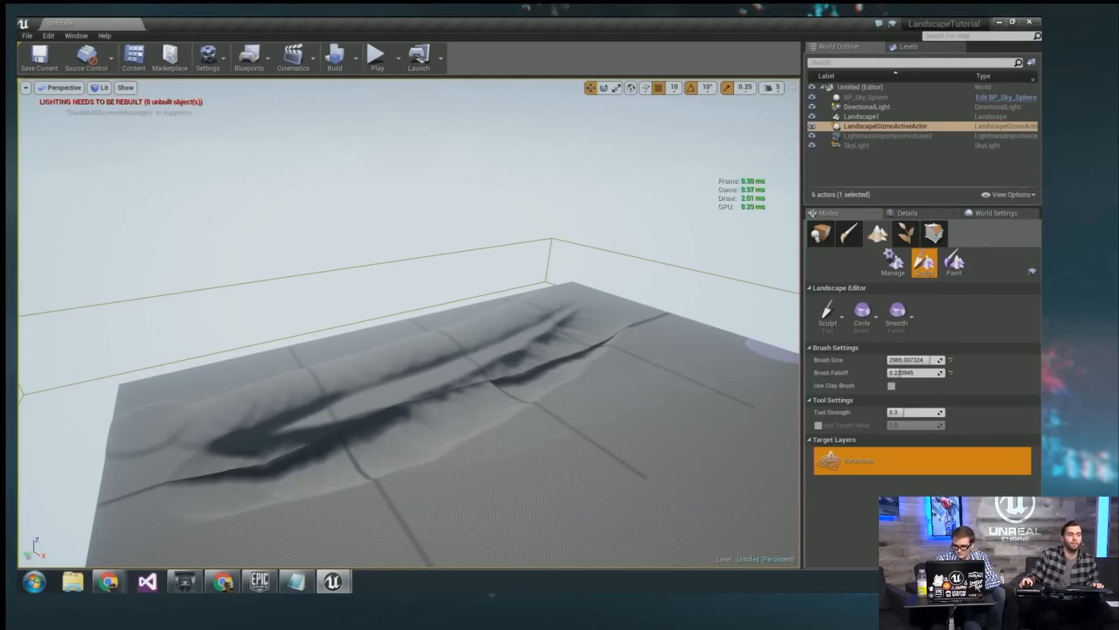
# Sculpt further ridges and scattered uneven hills on the flat ground beside the two edge ridges.
pyautogui.moveTo(431, 436)
pyautogui.mouseDown(button='right')
pyautogui.moveTo(408, 428)
pyautogui.moveTo(440, 437)
pyautogui.moveTo(452, 467)
pyautogui.mouseUp(button='right')
pyautogui.press('w')
pyautogui.press('s')
pyautogui.press('w')
pyautogui.press('s')
pyautogui.moveTo(537, 320); pyautogui.dragTo(574, 309, button='right')
pyautogui.press('w')
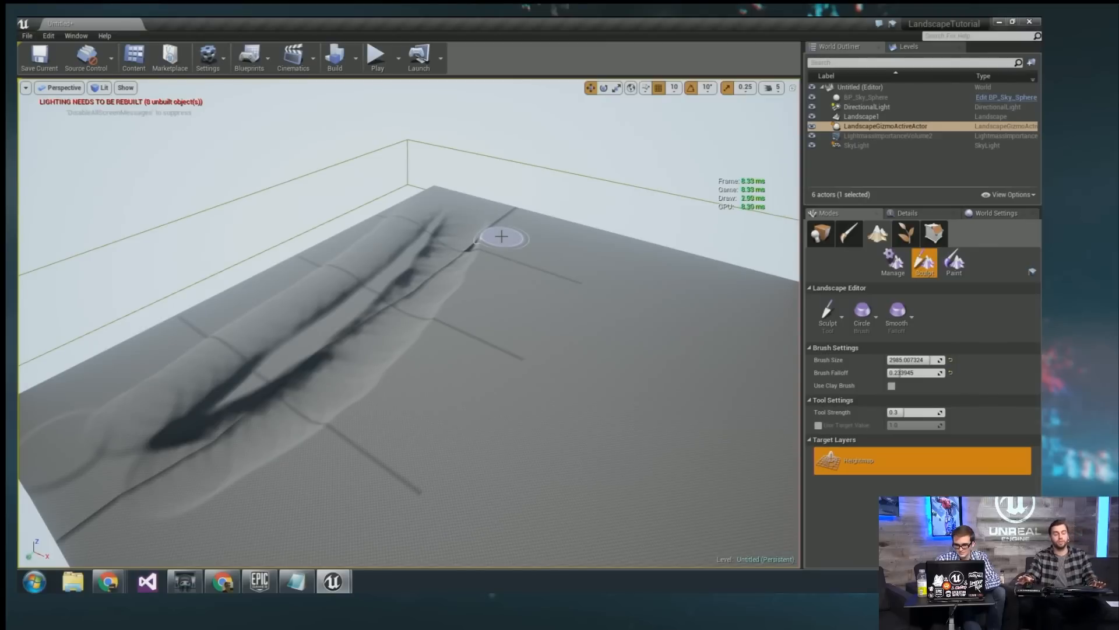
pyautogui.moveTo(501, 236)
pyautogui.mouseDown()
pyautogui.moveTo(519, 375)
pyautogui.moveTo(312, 537)
pyautogui.mouseUp()
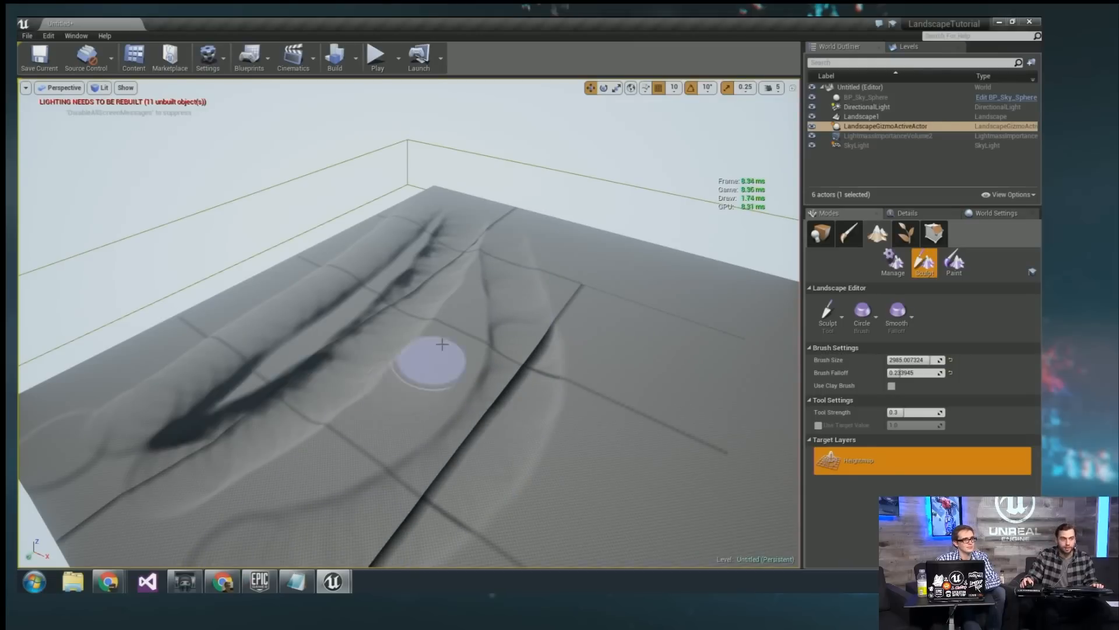
pyautogui.moveTo(644, 320); pyautogui.dragTo(657, 367)
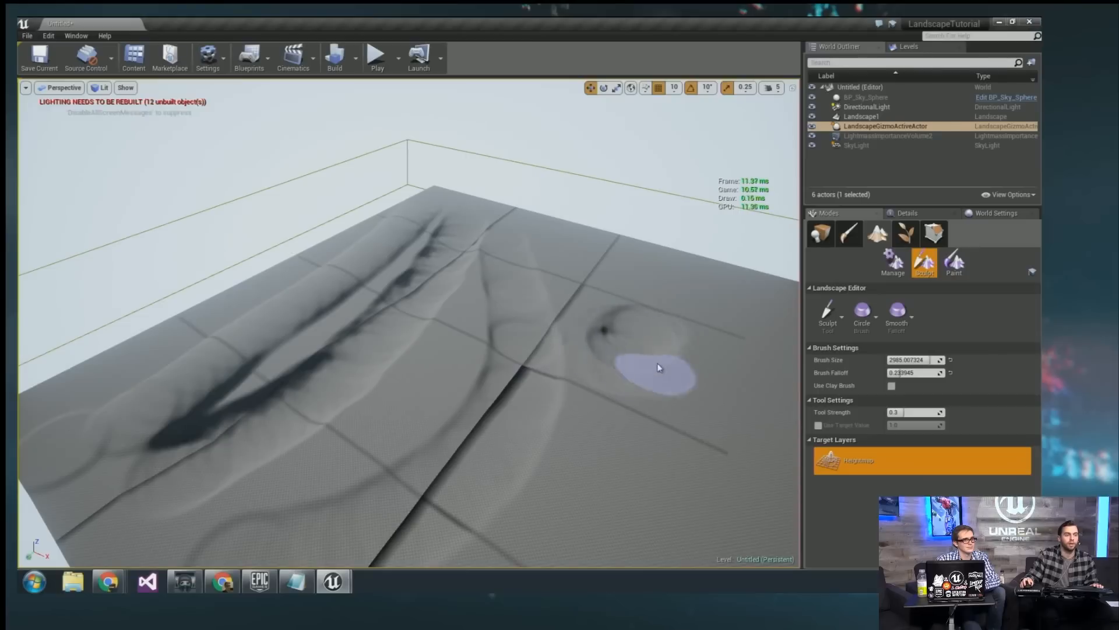
pyautogui.moveTo(588, 430)
pyautogui.mouseDown()
pyautogui.moveTo(549, 457)
pyautogui.moveTo(420, 430)
pyautogui.moveTo(445, 350)
pyautogui.moveTo(517, 294)
pyautogui.moveTo(549, 312)
pyautogui.moveTo(338, 445)
pyautogui.moveTo(287, 462)
pyautogui.moveTo(477, 421)
pyautogui.moveTo(357, 397)
pyautogui.mouseUp()
# Examine the sculpted hills from ground level and from above.
pyautogui.press('w')
pyautogui.moveTo(357, 397)
pyautogui.mouseDown(button='right')
pyautogui.moveTo(431, 422)
pyautogui.moveTo(443, 417)
pyautogui.moveTo(428, 393)
pyautogui.moveTo(452, 367)
pyautogui.moveTo(583, 368)
pyautogui.mouseUp(button='right')
pyautogui.press('s')
pyautogui.press('a')
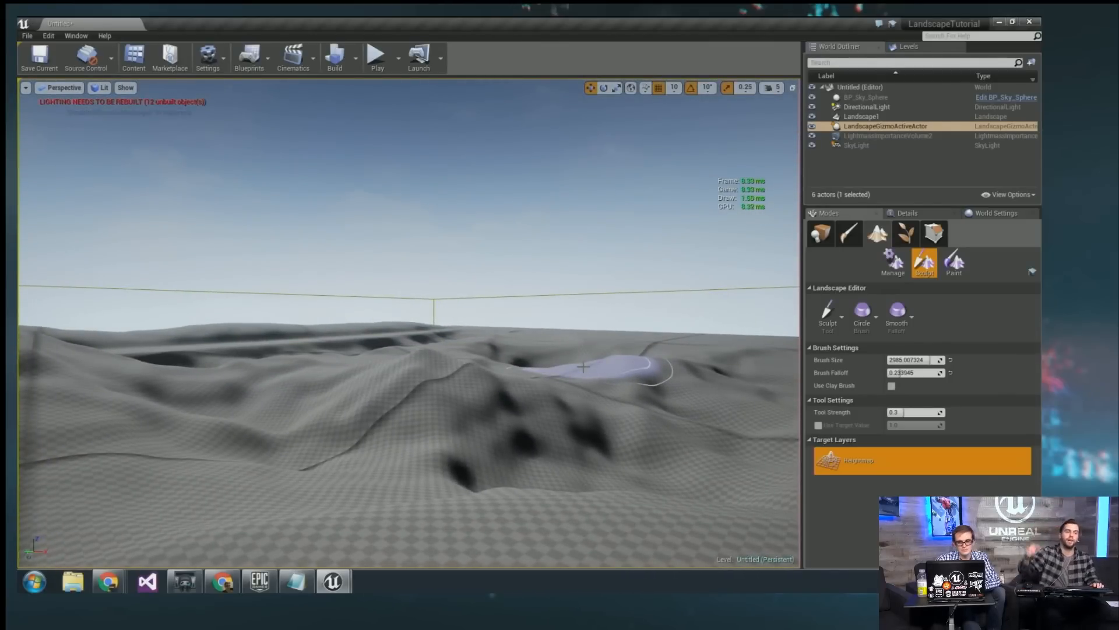
pyautogui.moveTo(583, 327)
pyautogui.mouseDown(button='right')
pyautogui.moveTo(596, 411)
pyautogui.moveTo(571, 327)
pyautogui.moveTo(581, 322)
pyautogui.mouseUp(button='right')
pyautogui.press('s')
pyautogui.press('w')
pyautogui.press('d')
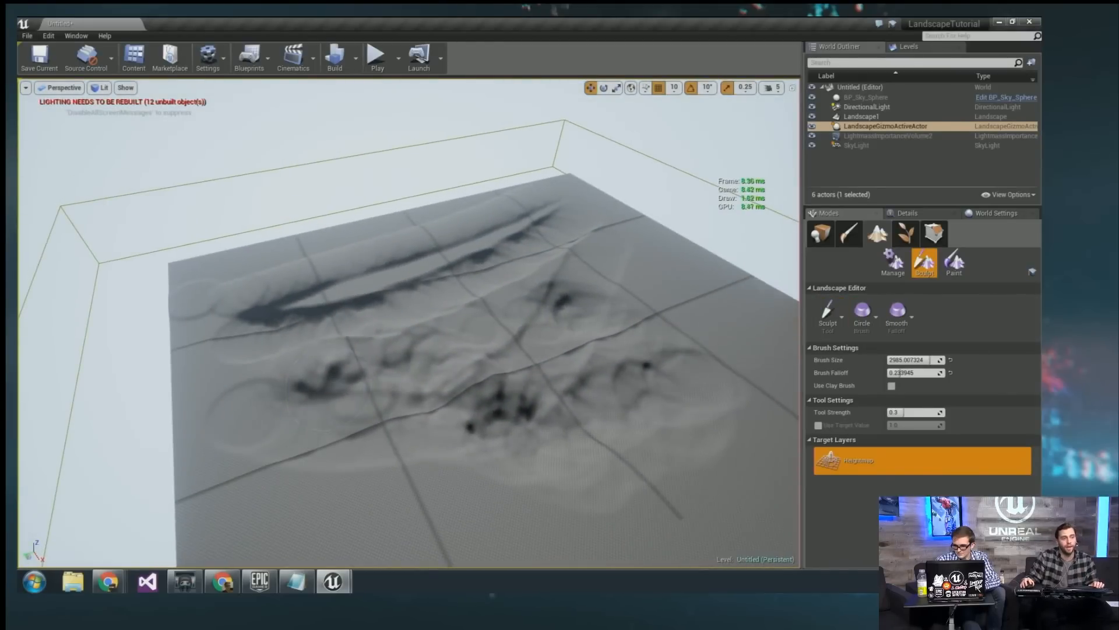
# Review the available landscape sculpting tools, keeping the Sculpt tool active.
pyautogui.moveTo(325, 383); pyautogui.dragTo(388, 383, button='right')
pyautogui.click(828, 315)
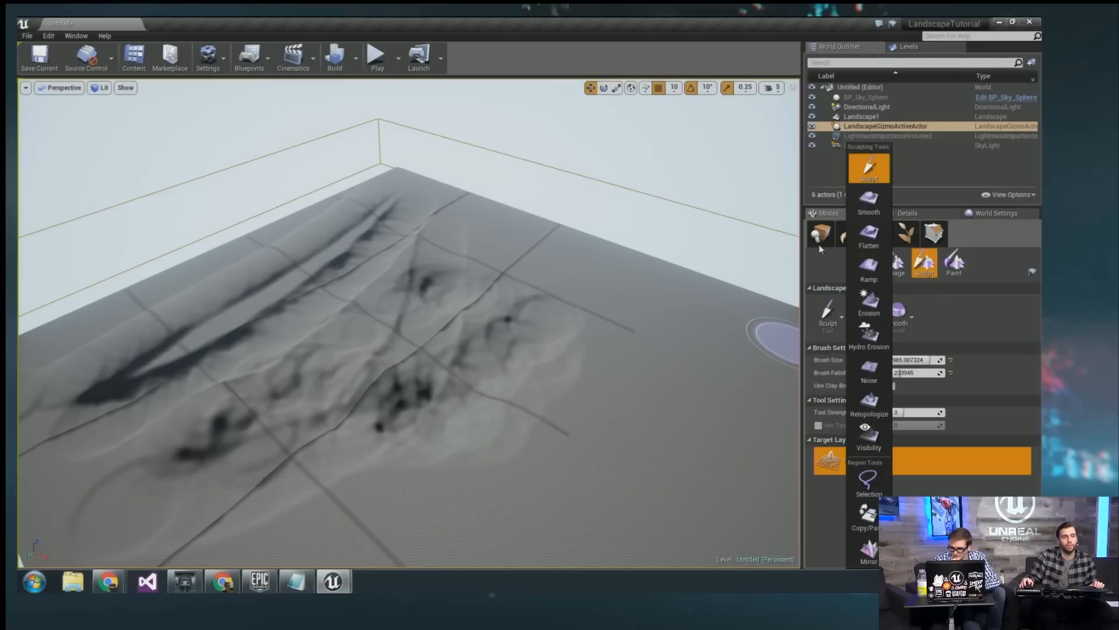
pyautogui.moveTo(672, 342); pyautogui.dragTo(626, 346, button='right')
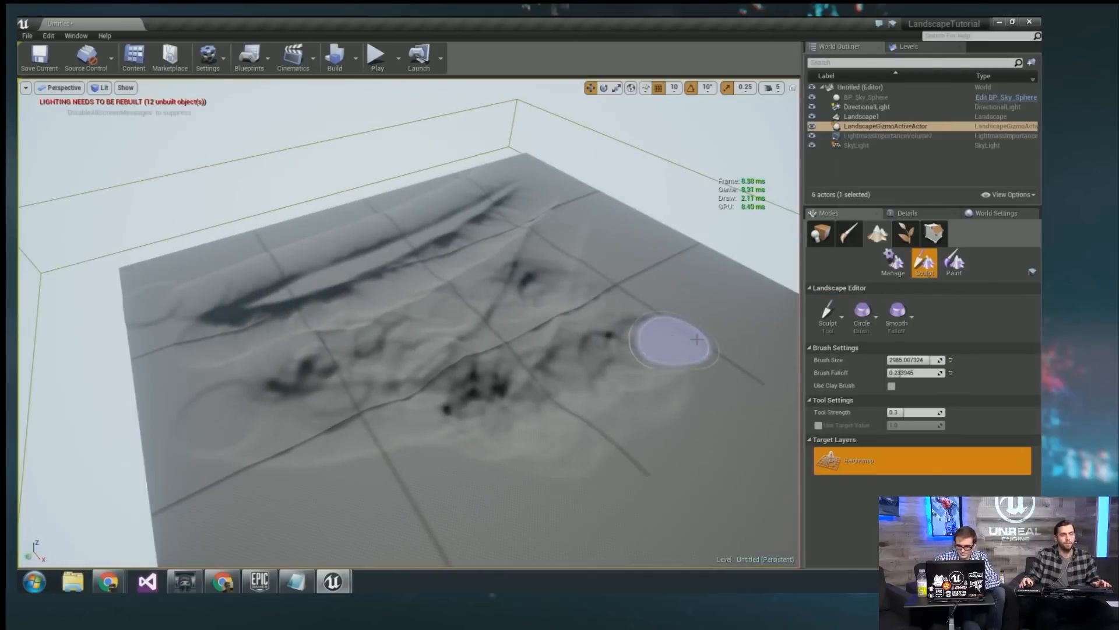
# Try the Linear brush falloff, switch to Tip, and raise a single mound on flat ground beside the hills.
pyautogui.click(907, 319)
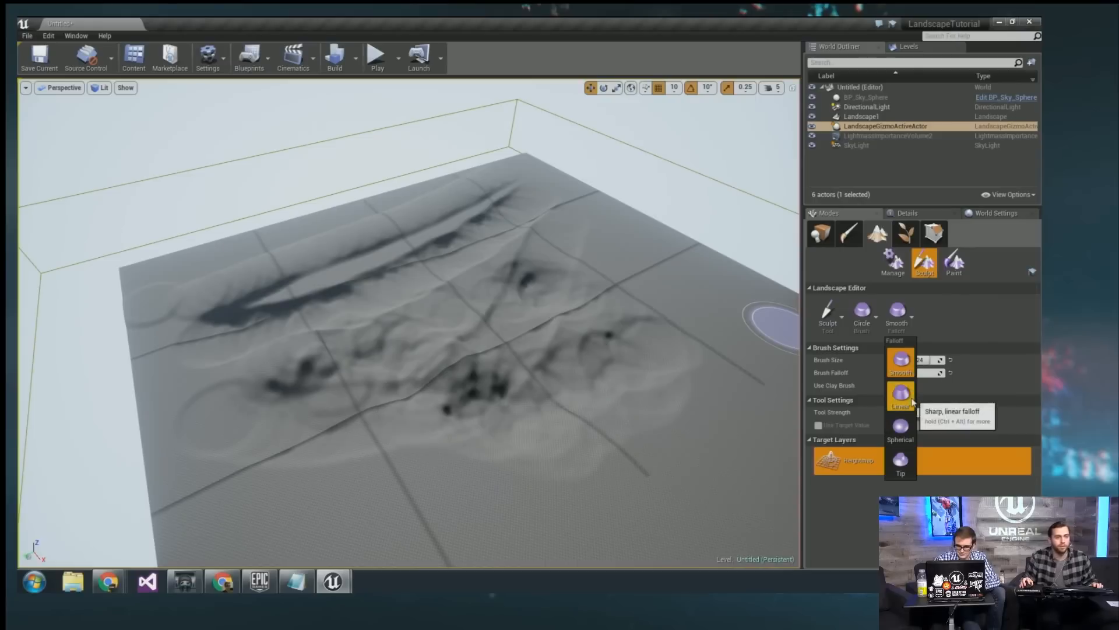
pyautogui.click(901, 396)
pyautogui.click(896, 310)
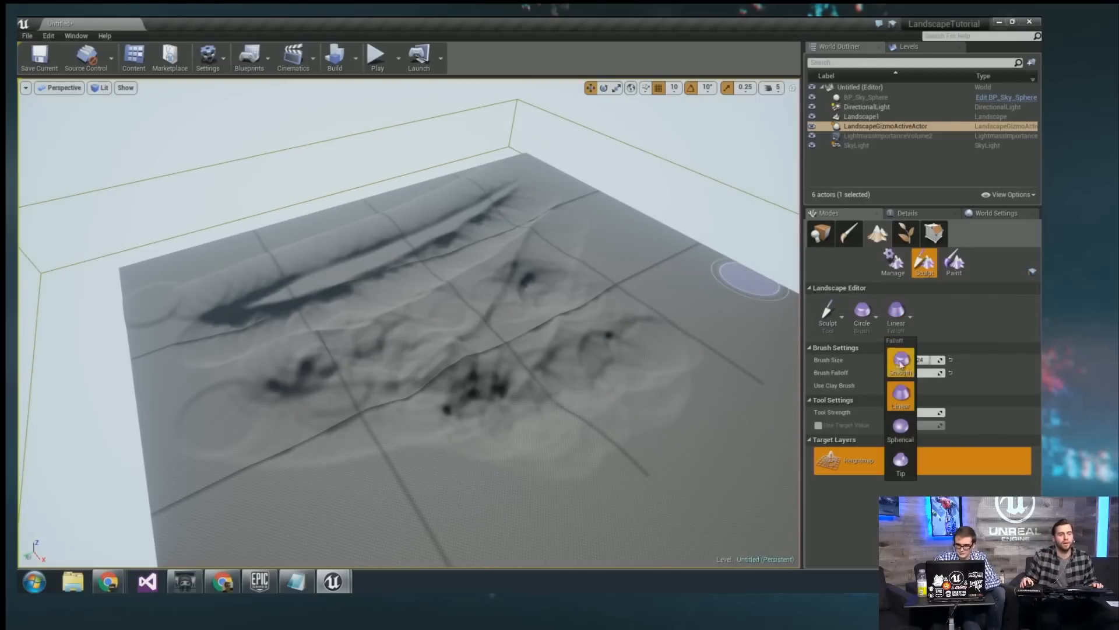
pyautogui.click(901, 463)
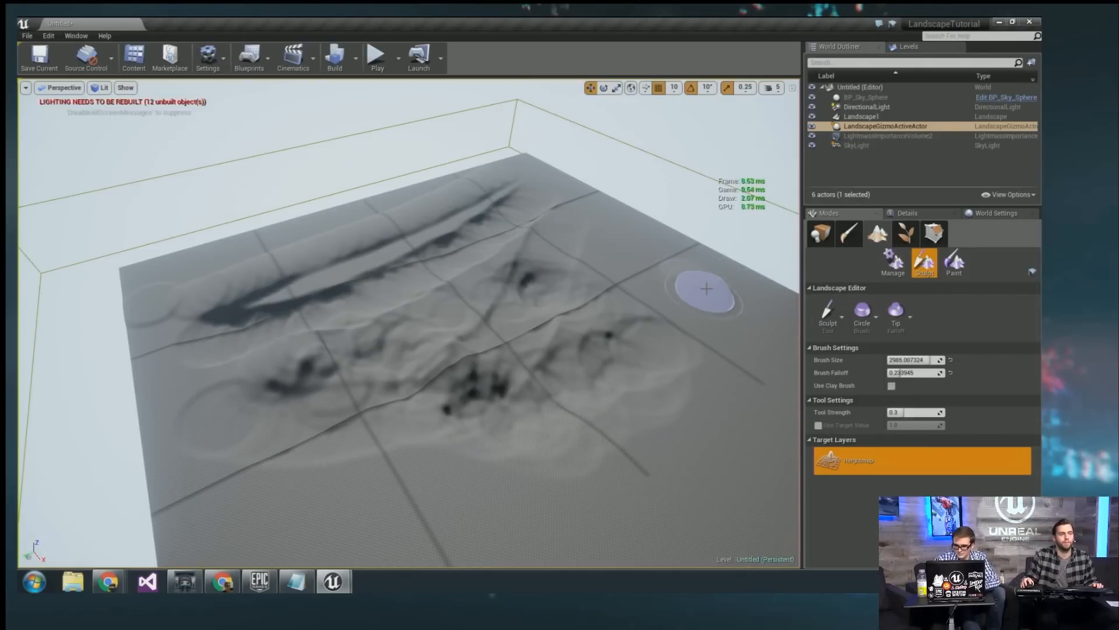
pyautogui.click(707, 289)
pyautogui.press('w')
pyautogui.moveTo(716, 345)
pyautogui.mouseDown(button='right')
pyautogui.moveTo(764, 364)
pyautogui.moveTo(750, 325)
pyautogui.mouseUp(button='right')
# Try the Spherical brush falloff, look over the brush types, and set the falloff back to Smooth.
pyautogui.click(909, 317)
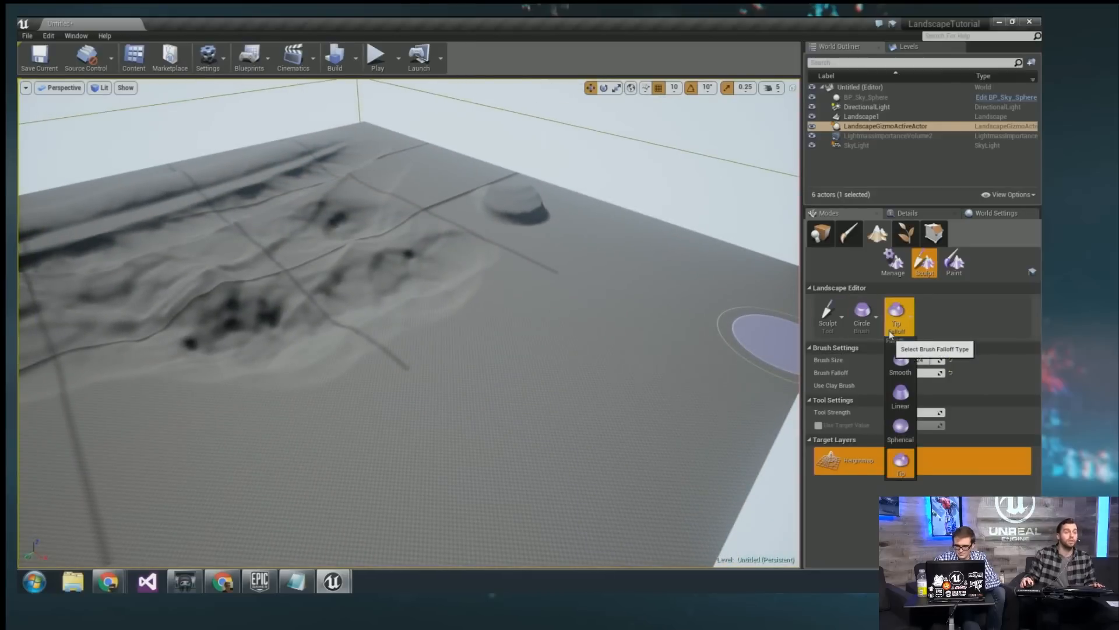
pyautogui.click(901, 426)
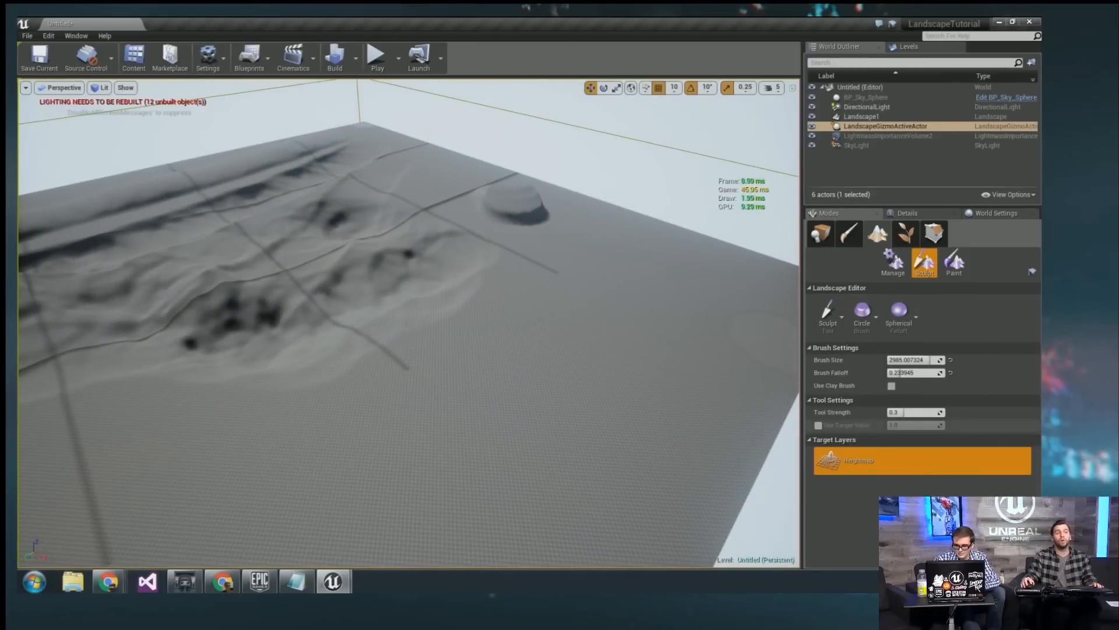
pyautogui.click(866, 314)
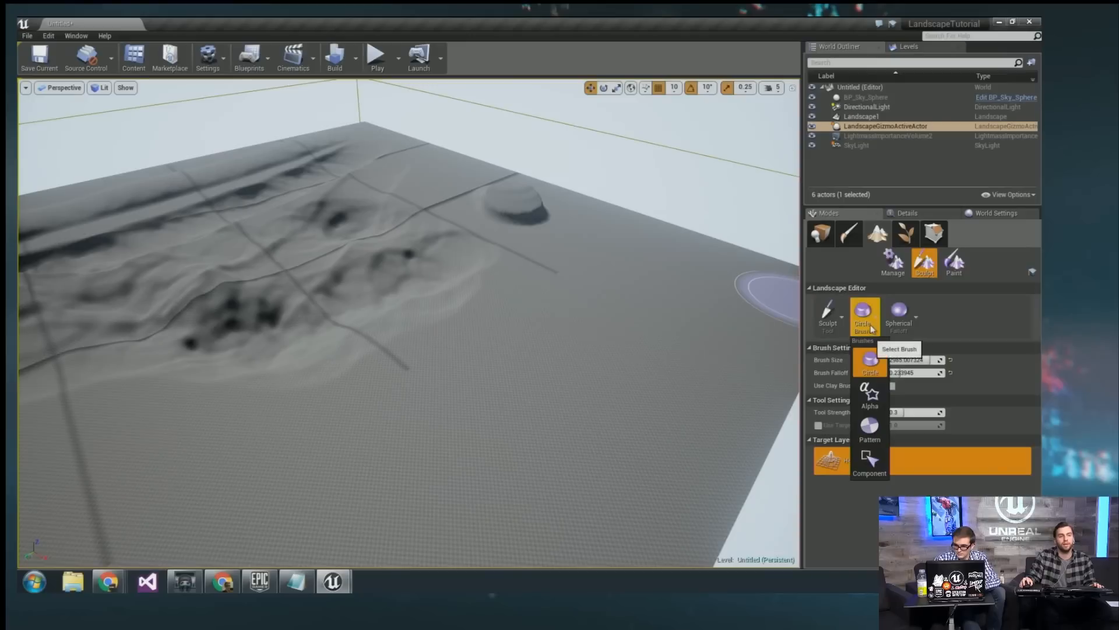
pyautogui.click(824, 325)
pyautogui.click(909, 317)
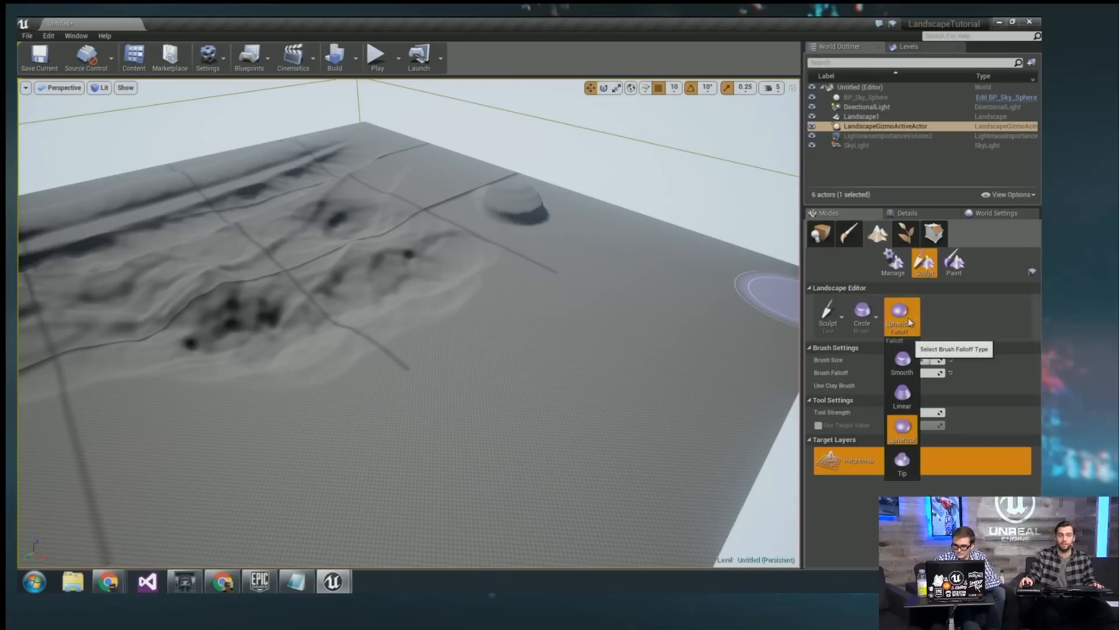
pyautogui.click(902, 357)
# Switch the sculpt brush to Component and preview it over individual landscape components.
pyautogui.click(865, 316)
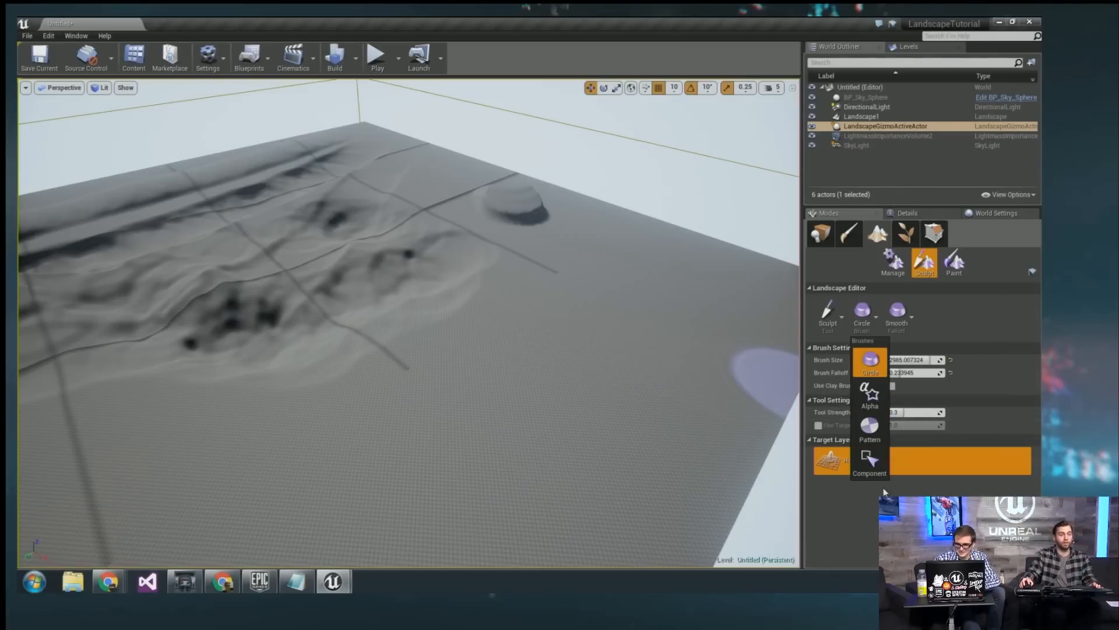
pyautogui.click(875, 469)
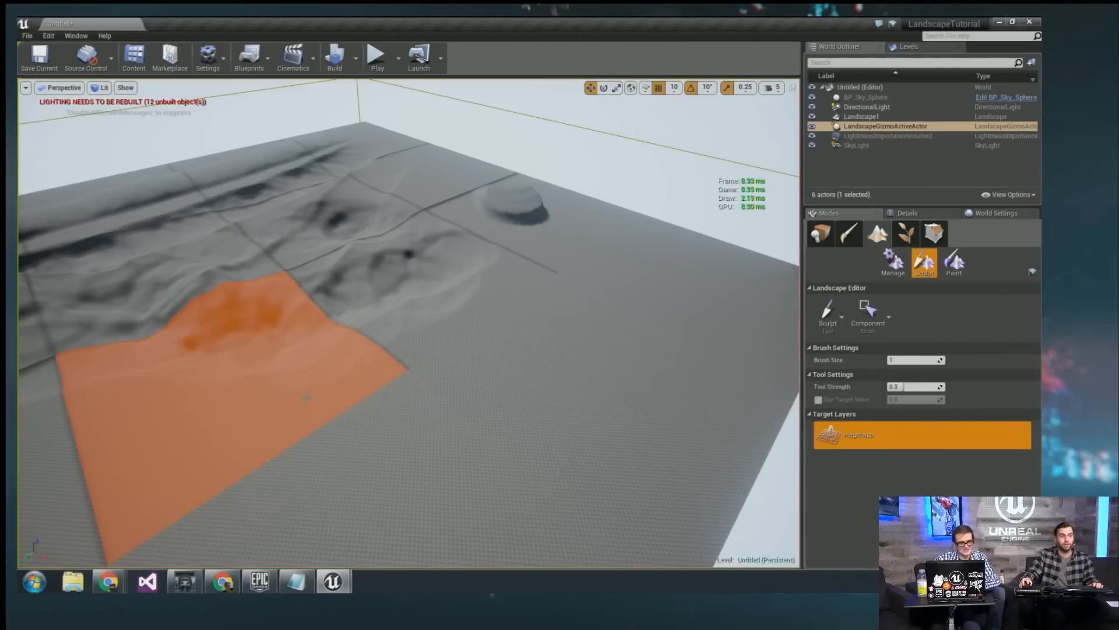
pyautogui.moveTo(507, 351); pyautogui.dragTo(461, 434, button='right')
pyautogui.press('s')
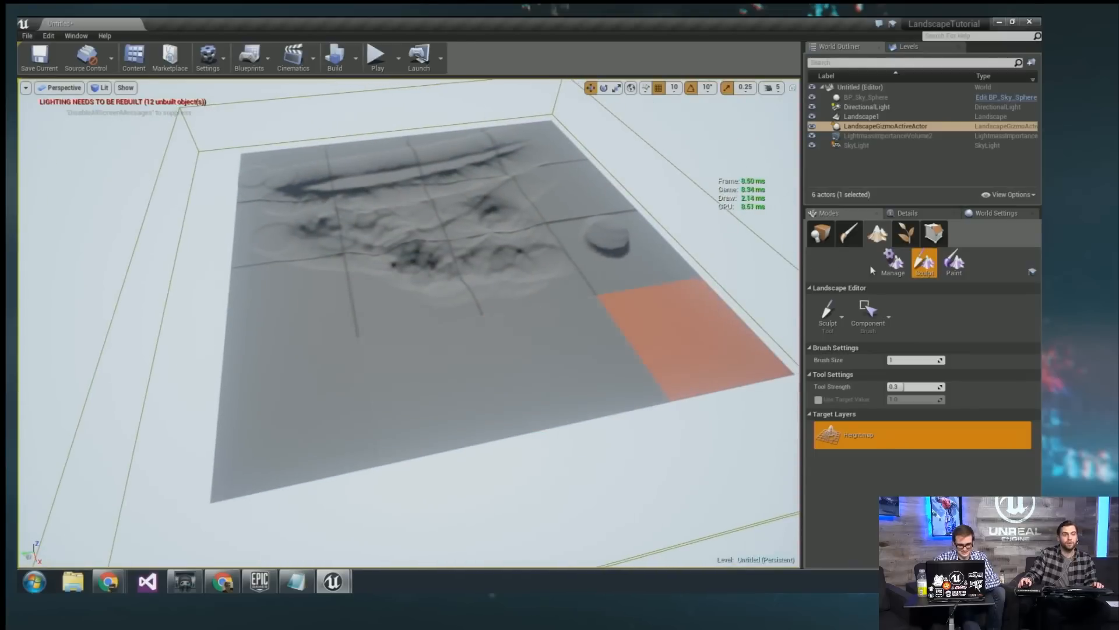
# Review the available sculpting tools and brush types, keeping the Sculpt tool with the Component brush.
pyautogui.click(828, 312)
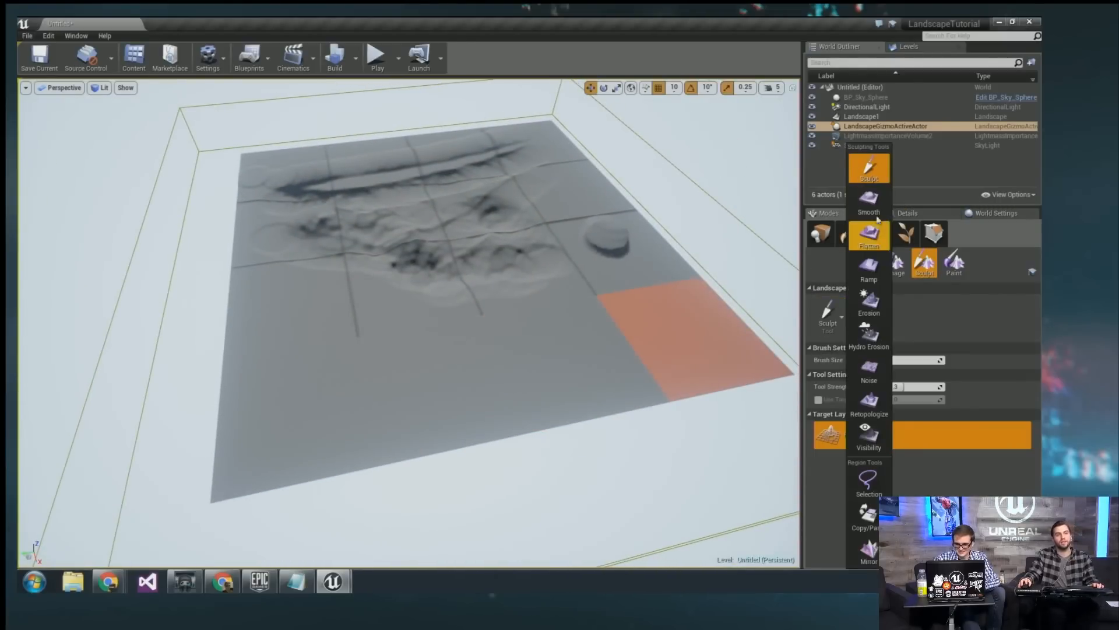
pyautogui.click(840, 326)
pyautogui.click(882, 320)
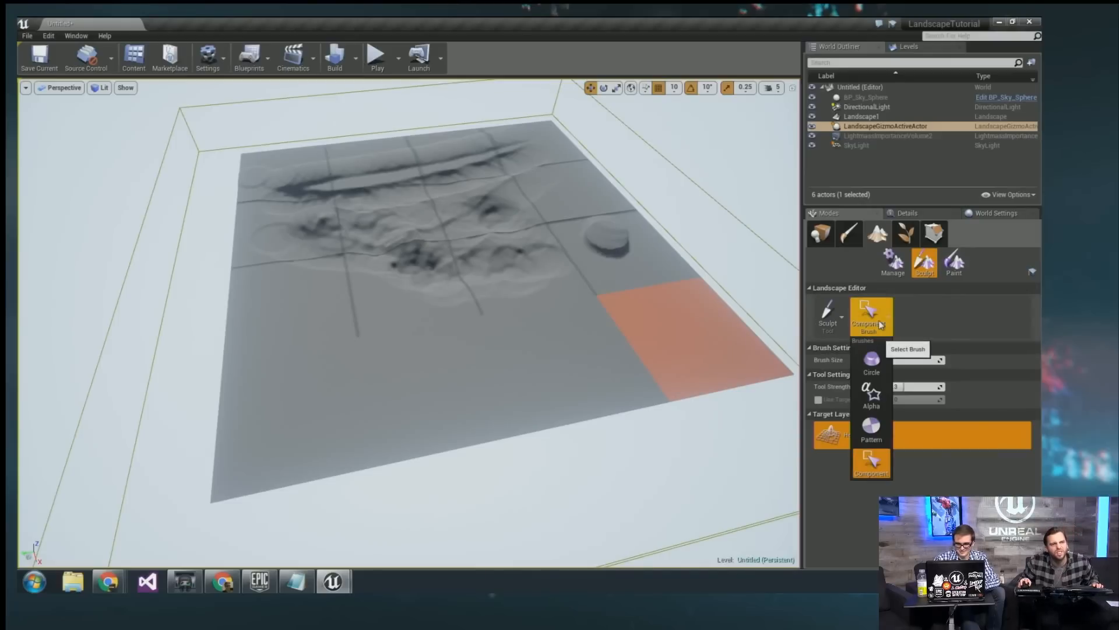
pyautogui.click(863, 475)
# Raise individual landscape components along the outer edge into flat-topped blocks with the Component brush.
pyautogui.moveTo(652, 436); pyautogui.dragTo(582, 445, button='right')
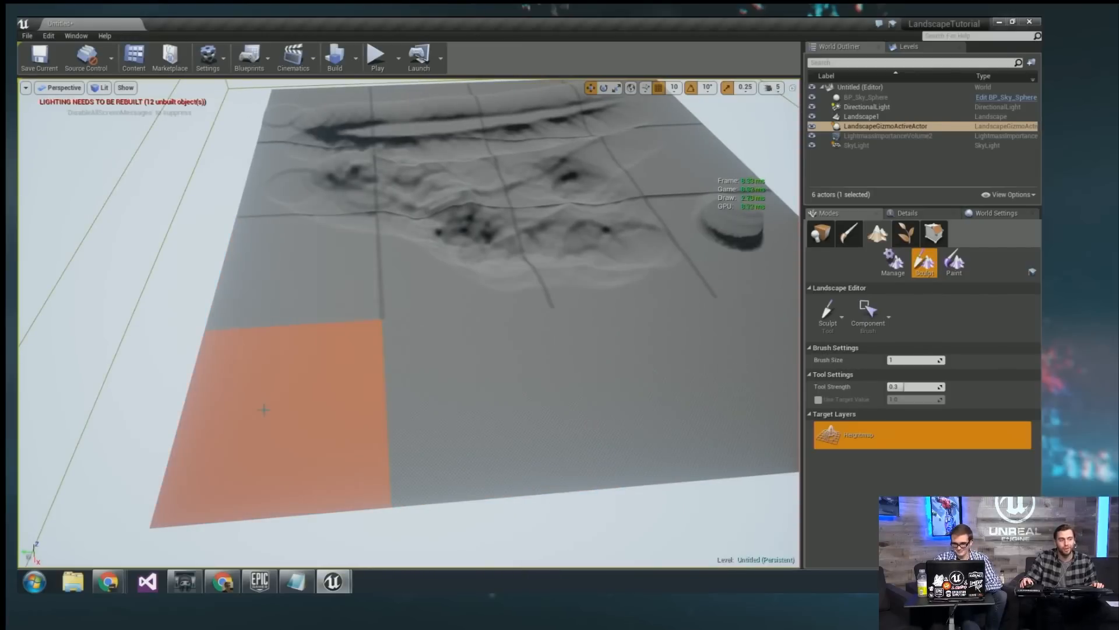
pyautogui.moveTo(264, 410); pyautogui.dragTo(264, 409)
pyautogui.moveTo(543, 321)
pyautogui.mouseDown(button='right')
pyautogui.moveTo(408, 297)
pyautogui.moveTo(376, 251)
pyautogui.moveTo(280, 245)
pyautogui.mouseUp(button='right')
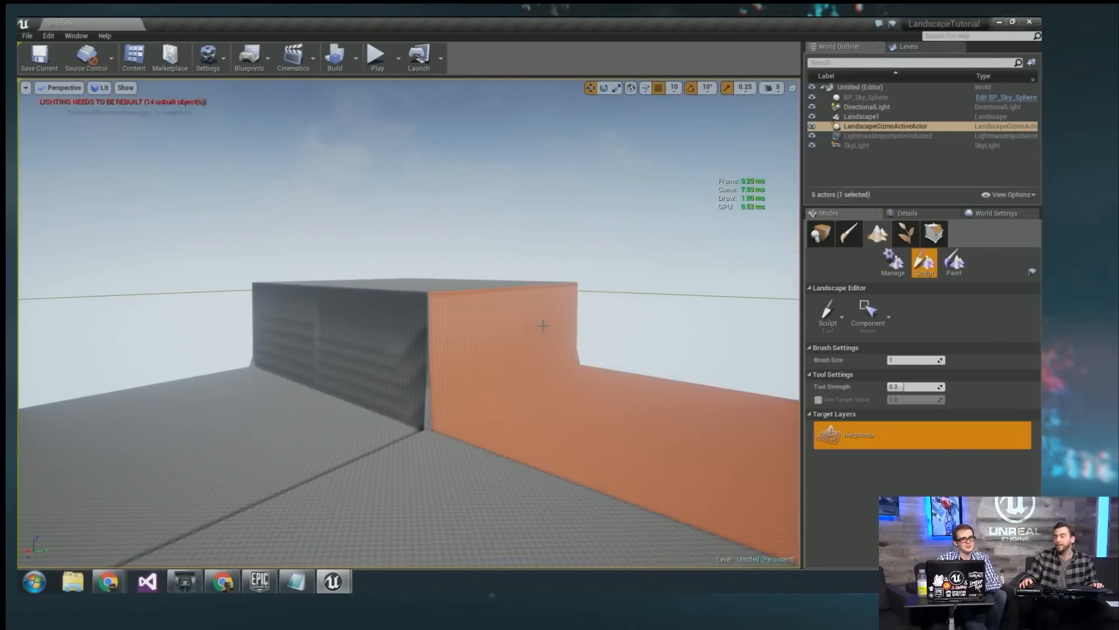
pyautogui.moveTo(544, 270); pyautogui.dragTo(615, 321, button='right')
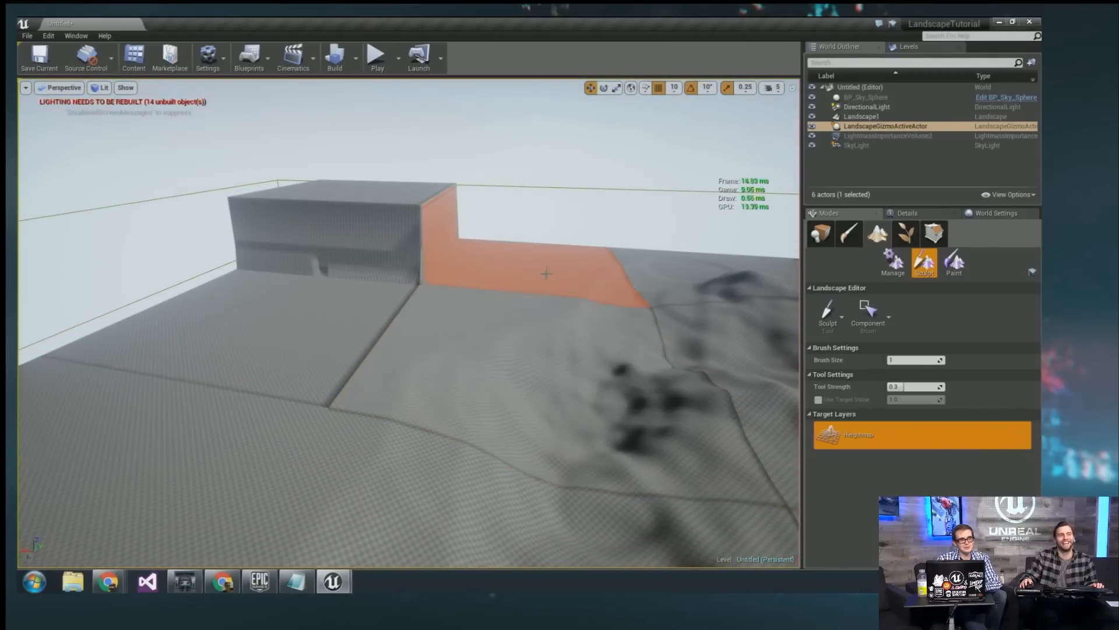
pyautogui.moveTo(550, 338); pyautogui.dragTo(580, 399, button='right')
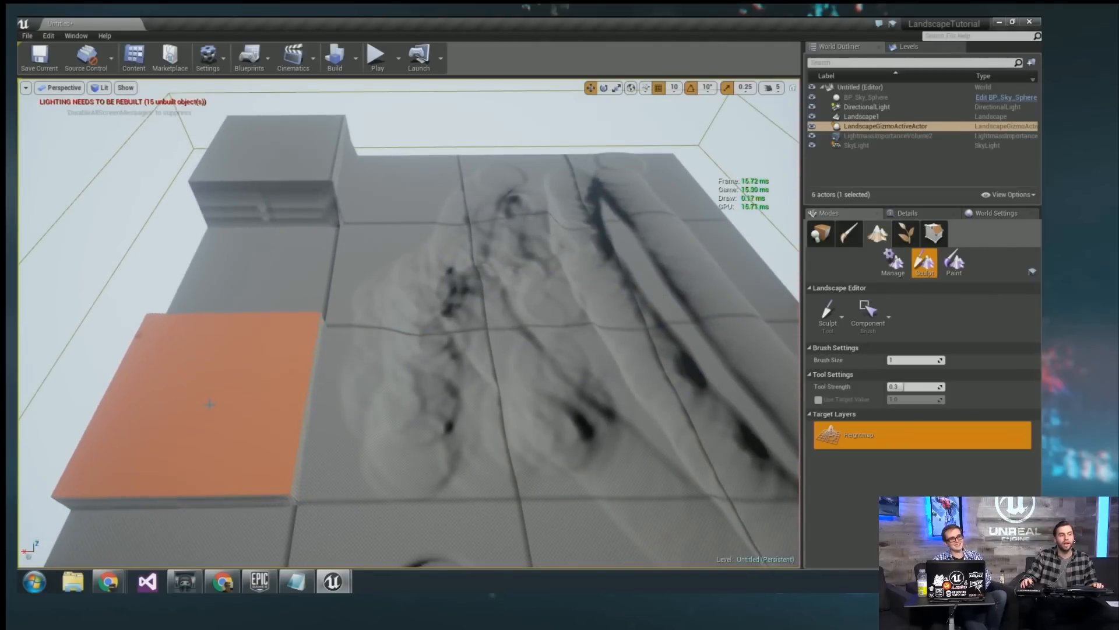
pyautogui.moveTo(600, 400)
pyautogui.mouseDown(button='right')
pyautogui.moveTo(542, 350)
pyautogui.moveTo(618, 467)
pyautogui.mouseUp(button='right')
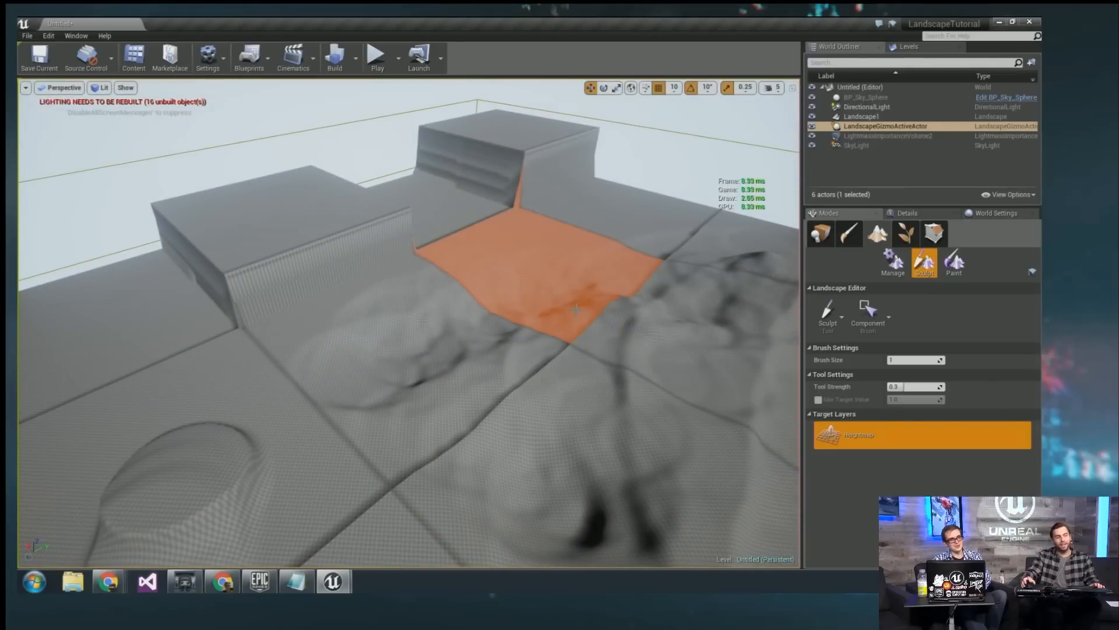
pyautogui.moveTo(583, 408); pyautogui.dragTo(562, 361, button='right')
# Switch to the Pattern brush and sculpt overlapping checkered blocks across the flat corner area beside the round mound.
pyautogui.click(858, 309)
pyautogui.click(870, 425)
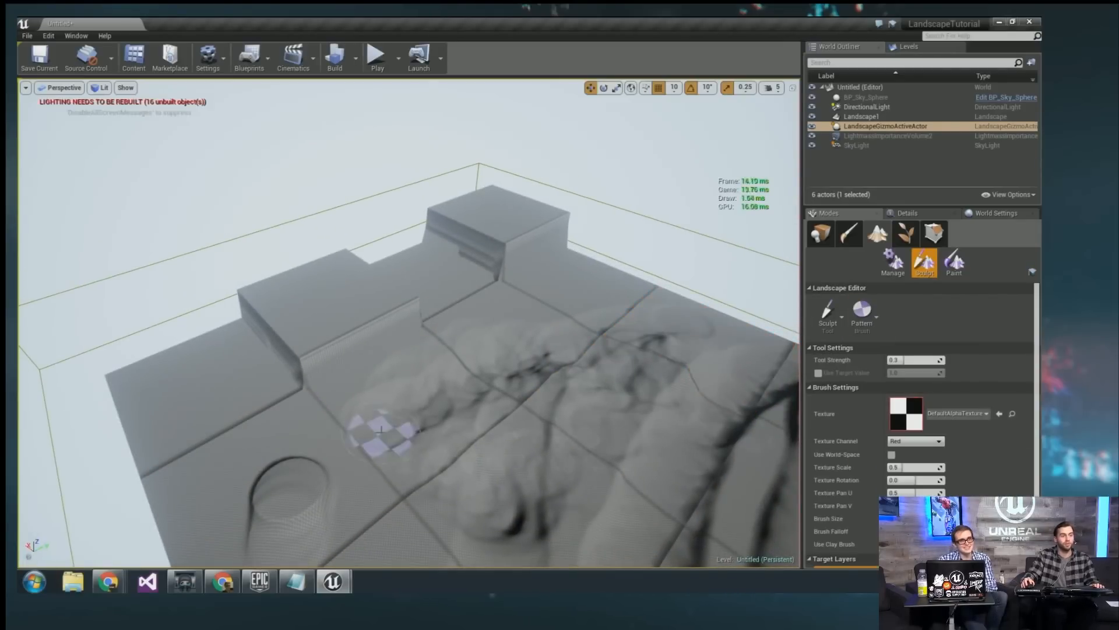
pyautogui.moveTo(375, 445)
pyautogui.mouseDown(button='right')
pyautogui.moveTo(385, 408)
pyautogui.moveTo(291, 251)
pyautogui.mouseUp(button='right')
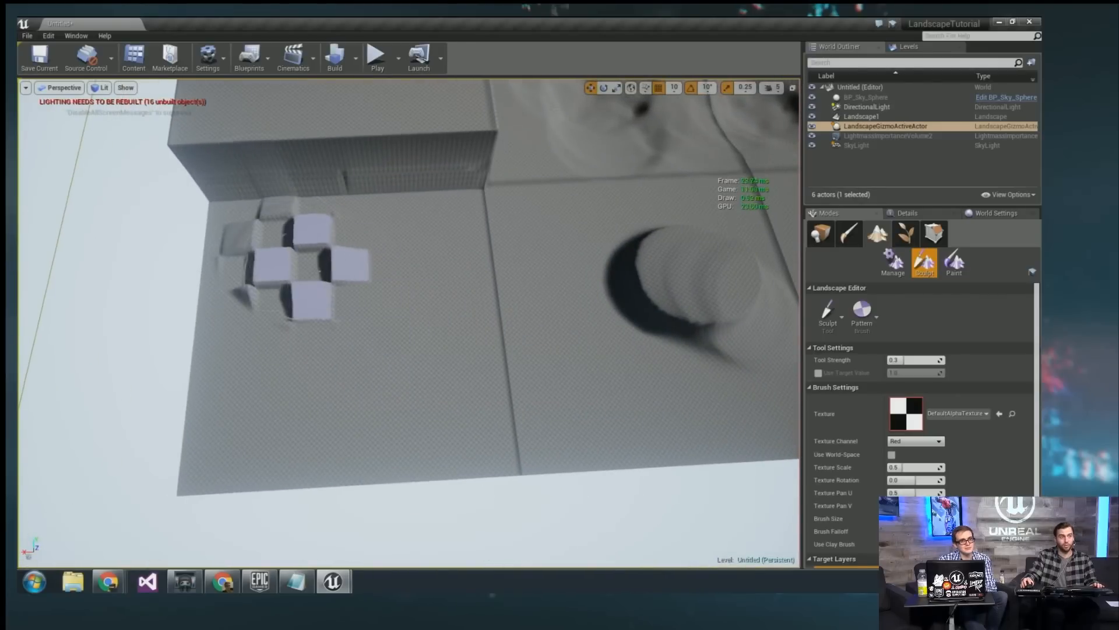
pyautogui.moveTo(418, 308); pyautogui.dragTo(296, 369)
pyautogui.moveTo(224, 410)
pyautogui.mouseDown()
pyautogui.moveTo(449, 420)
pyautogui.moveTo(500, 312)
pyautogui.moveTo(374, 125)
pyautogui.moveTo(630, 303)
pyautogui.mouseUp()
pyautogui.moveTo(630, 303); pyautogui.dragTo(612, 350, button='right')
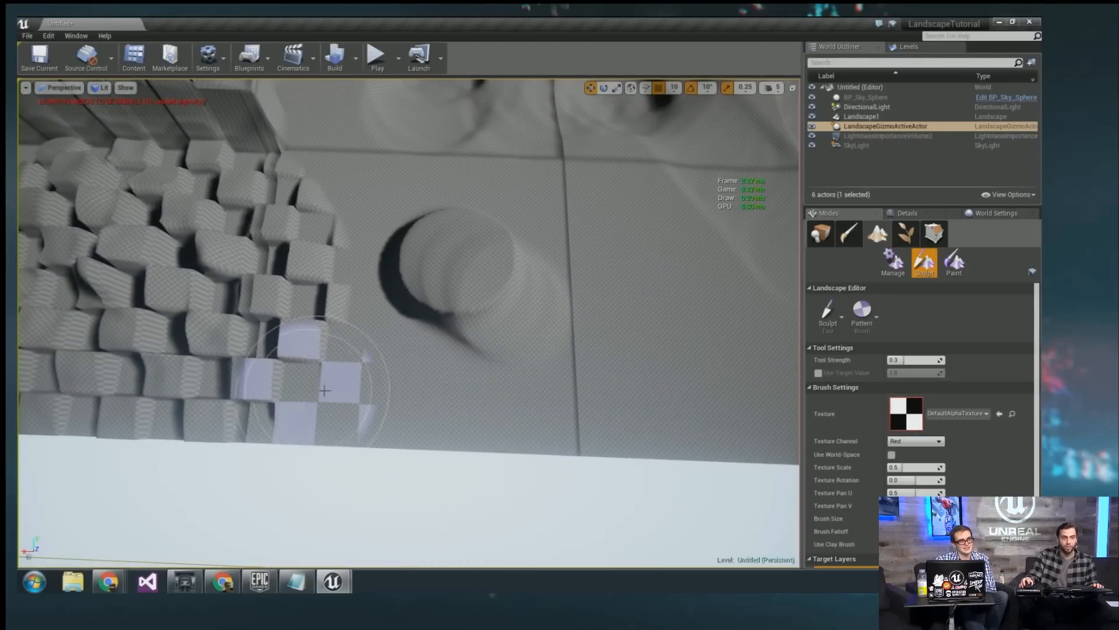
# Enable world-space texture mapping for the Pattern brush and sculpt aligned checkered blocks along the landscape's edge and around the mound.
pyautogui.scroll(-1, 921, 408)
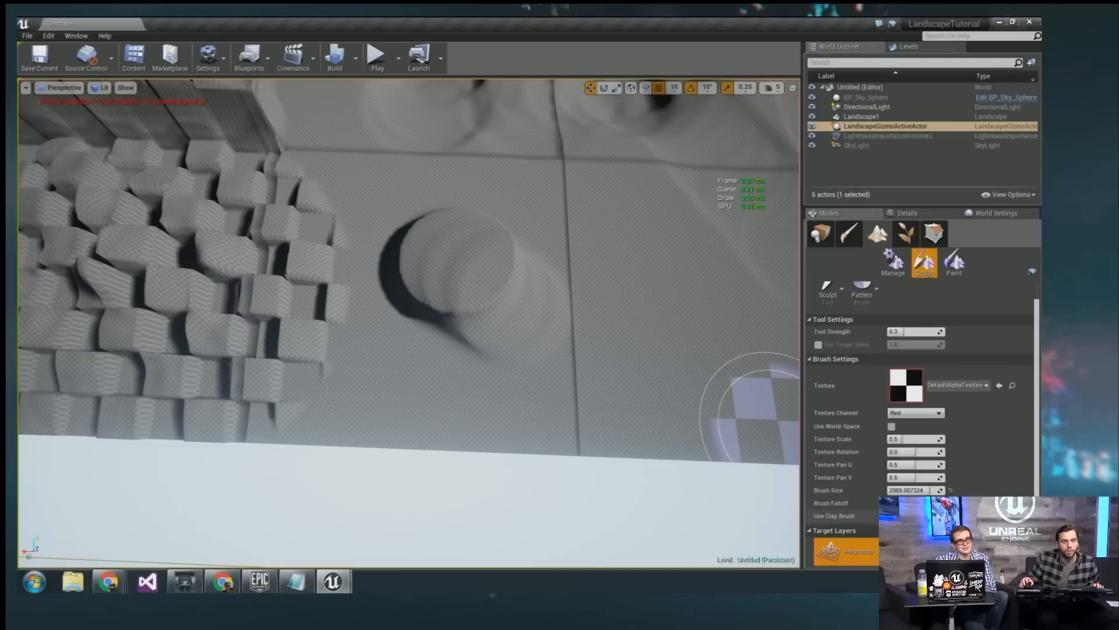
pyautogui.click(891, 426)
pyautogui.moveTo(281, 389)
pyautogui.mouseDown()
pyautogui.moveTo(618, 350)
pyautogui.moveTo(767, 352)
pyautogui.mouseUp()
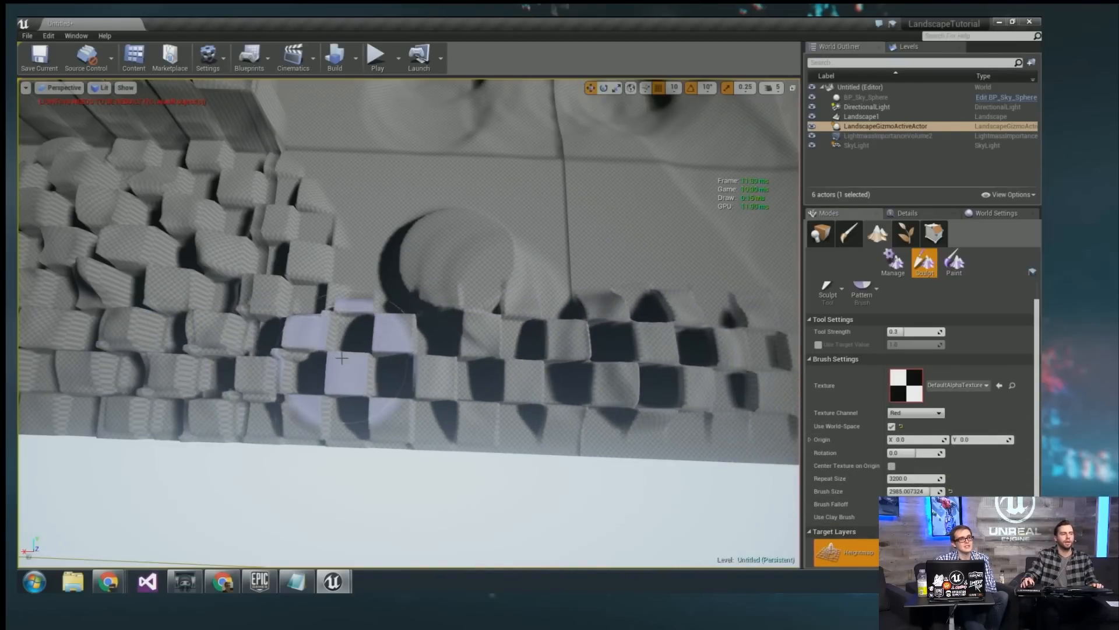
pyautogui.moveTo(326, 355); pyautogui.dragTo(352, 306, button='right')
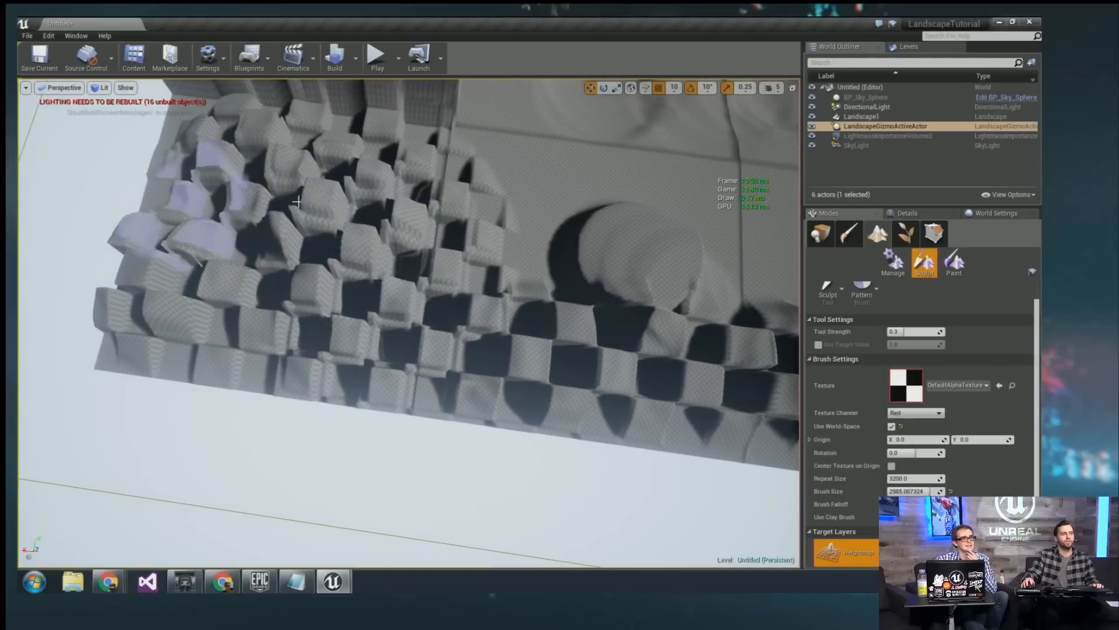
pyautogui.moveTo(385, 268)
pyautogui.mouseDown(button='right')
pyautogui.moveTo(373, 251)
pyautogui.moveTo(384, 266)
pyautogui.moveTo(387, 255)
pyautogui.mouseUp(button='right')
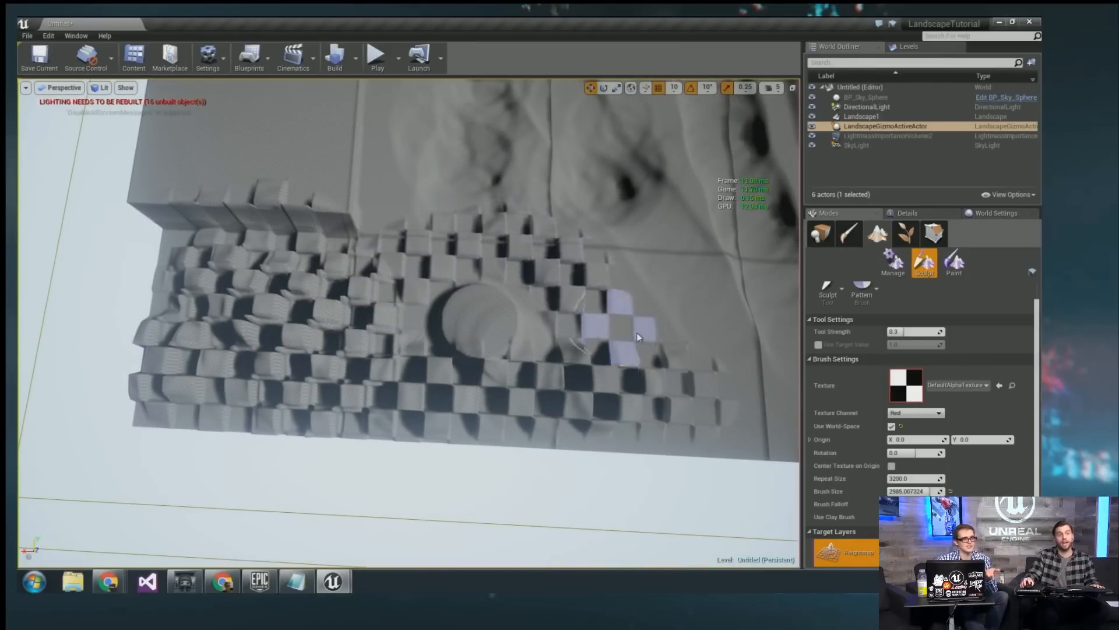
pyautogui.moveTo(687, 407)
pyautogui.mouseDown(button='right')
pyautogui.moveTo(653, 402)
pyautogui.moveTo(681, 434)
pyautogui.mouseUp(button='right')
pyautogui.moveTo(681, 434)
pyautogui.mouseDown()
pyautogui.moveTo(549, 432)
pyautogui.moveTo(259, 473)
pyautogui.mouseUp()
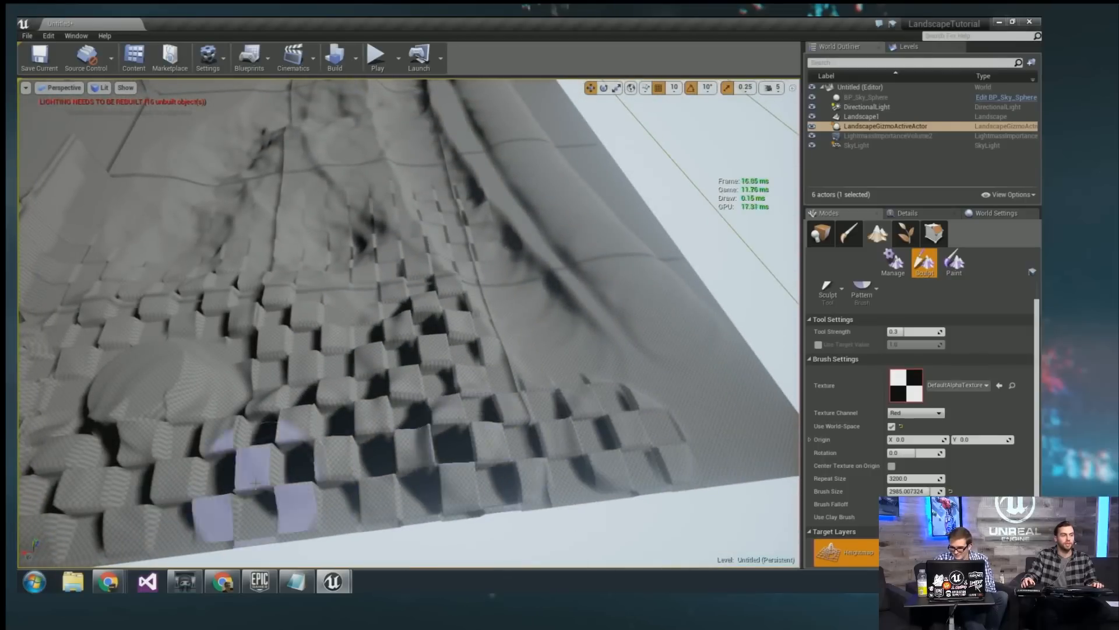
pyautogui.moveTo(259, 473); pyautogui.dragTo(275, 405, button='right')
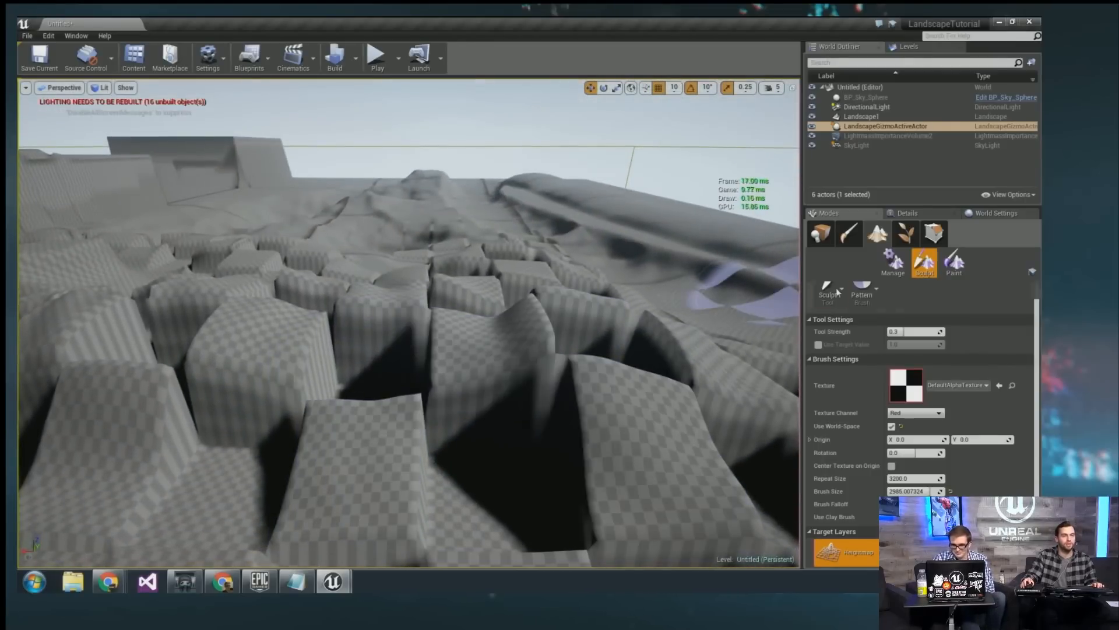
# Leave landscape editing to examine the checkered terrain without the brush, and return to landscape sculpting.
pyautogui.click(821, 239)
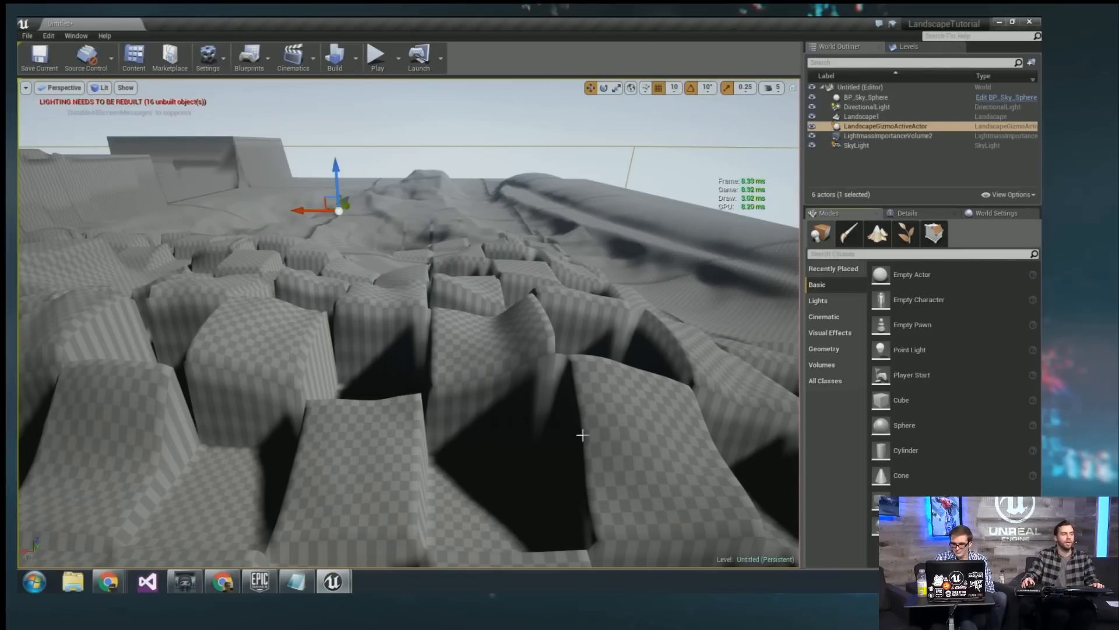
pyautogui.moveTo(582, 435)
pyautogui.mouseDown(button='right')
pyautogui.moveTo(573, 428)
pyautogui.moveTo(572, 448)
pyautogui.moveTo(563, 438)
pyautogui.mouseUp(button='right')
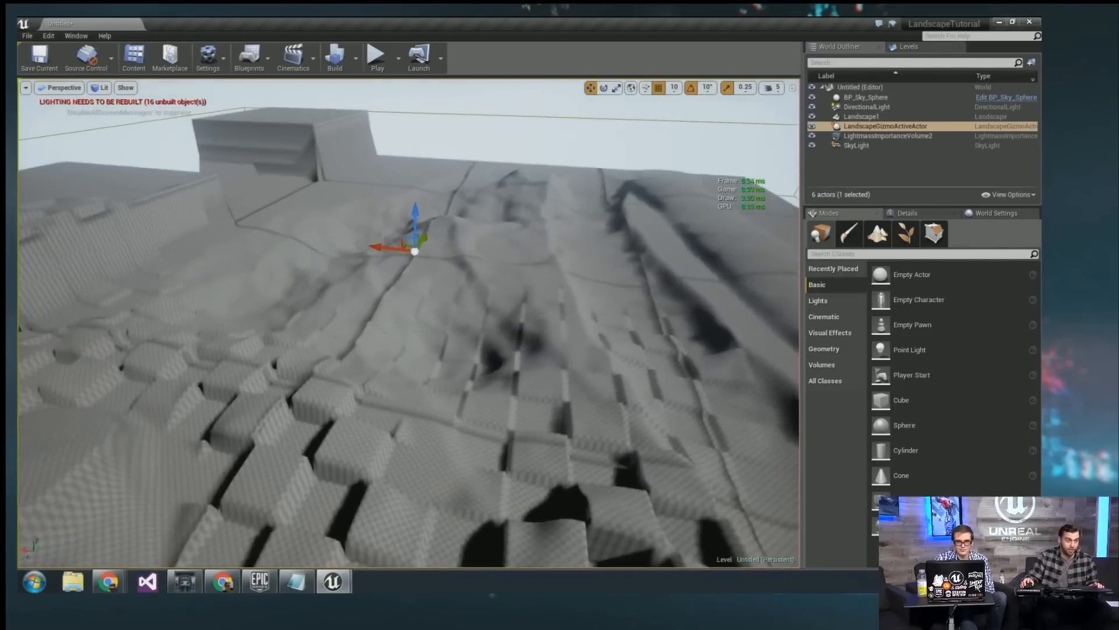
pyautogui.moveTo(489, 409)
pyautogui.mouseDown(button='right')
pyautogui.moveTo(485, 439)
pyautogui.moveTo(489, 409)
pyautogui.mouseUp(button='right')
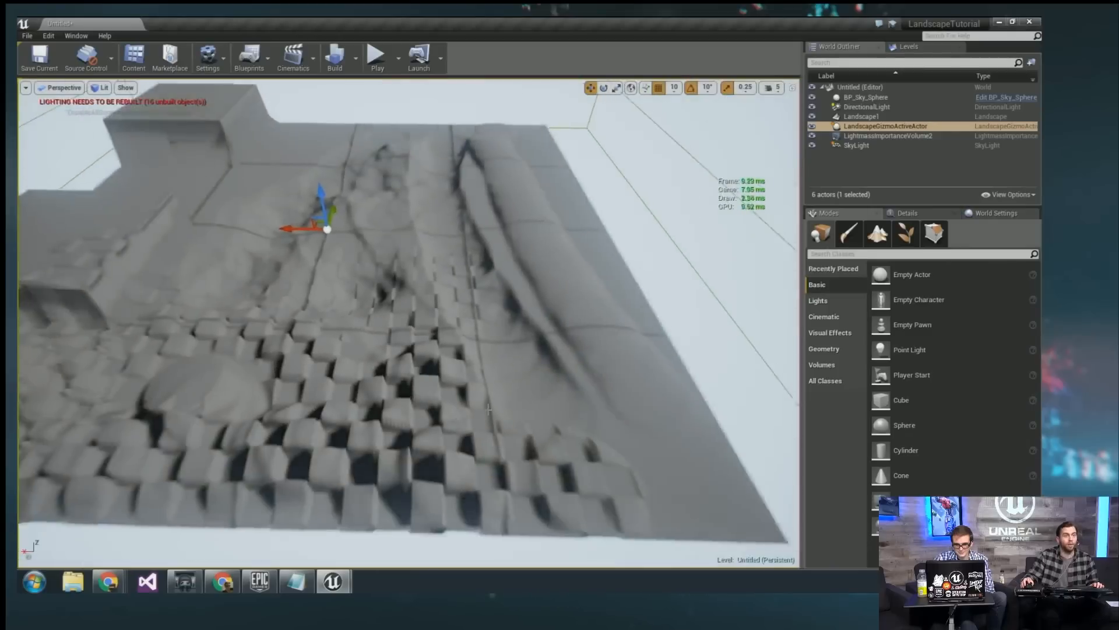
pyautogui.click(879, 235)
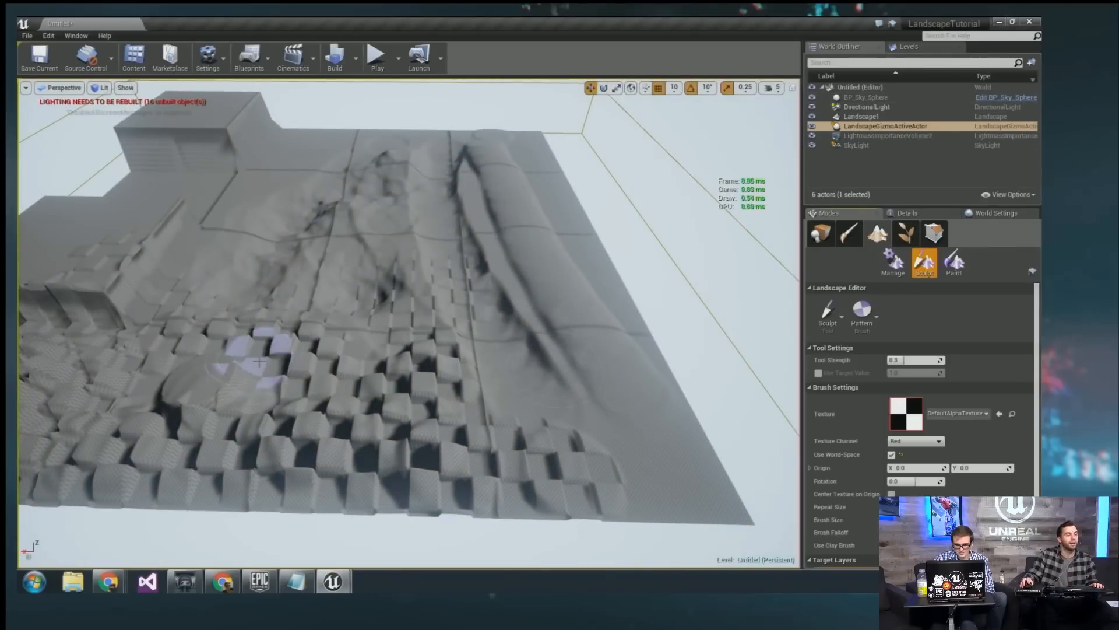
# Select the Smooth tool, soften the hills beside the checkered blocks, and enlarge the brush size to about 4625.
pyautogui.click(830, 317)
pyautogui.click(868, 204)
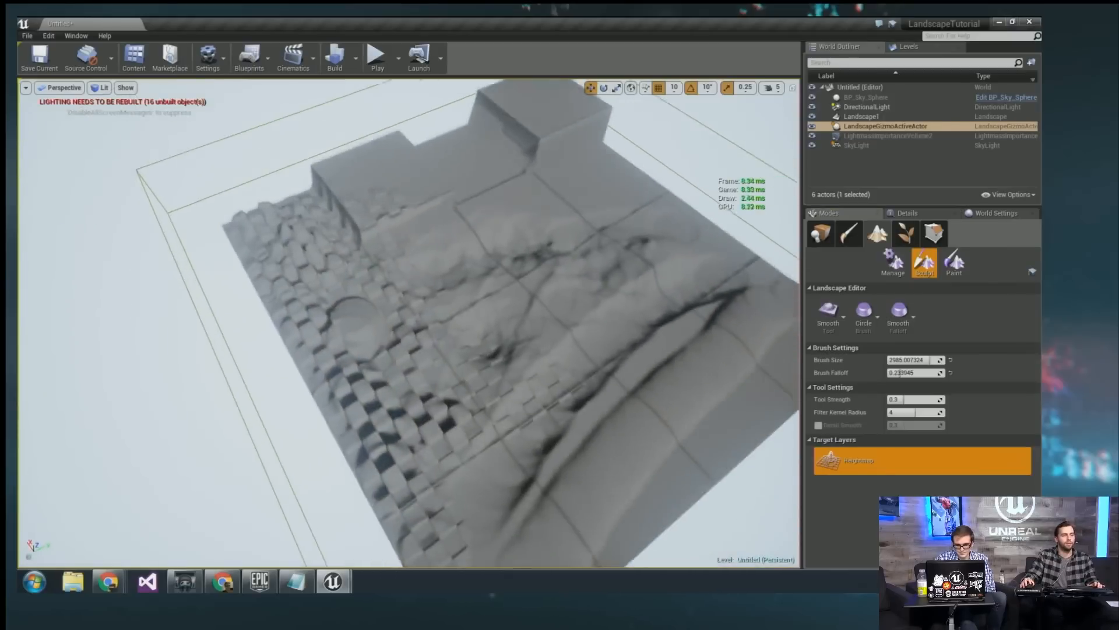
pyautogui.moveTo(408, 323)
pyautogui.mouseDown(button='right')
pyautogui.moveTo(303, 323)
pyautogui.moveTo(374, 274)
pyautogui.moveTo(403, 361)
pyautogui.moveTo(408, 350)
pyautogui.mouseUp(button='right')
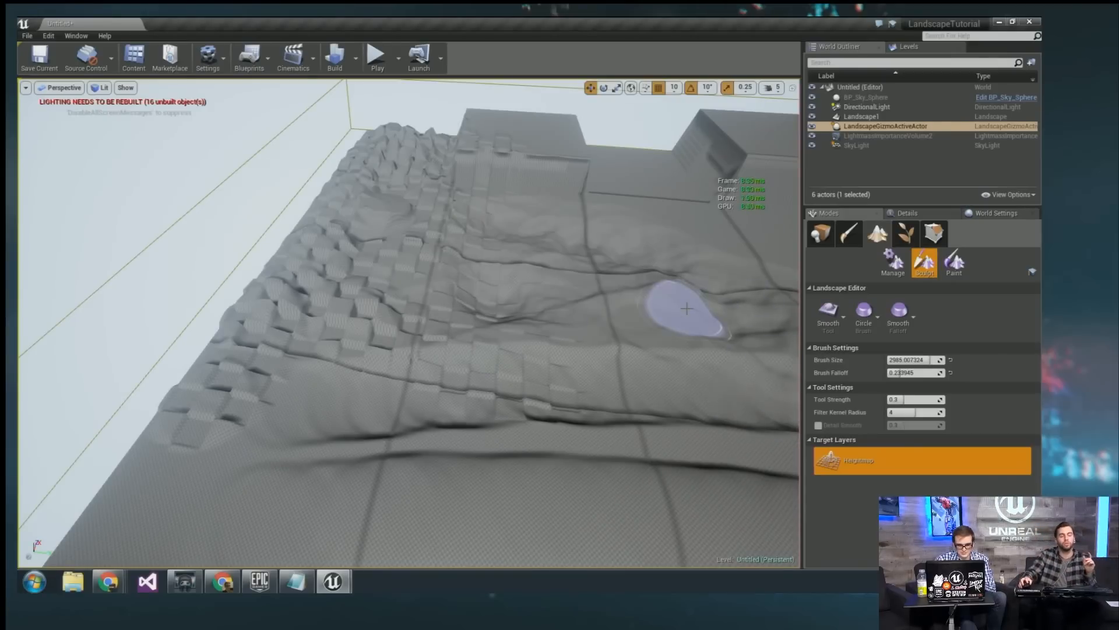
pyautogui.moveTo(630, 370)
pyautogui.mouseDown(button='right')
pyautogui.moveTo(612, 397)
pyautogui.moveTo(607, 388)
pyautogui.moveTo(641, 368)
pyautogui.moveTo(743, 356)
pyautogui.mouseUp(button='right')
pyautogui.press('w')
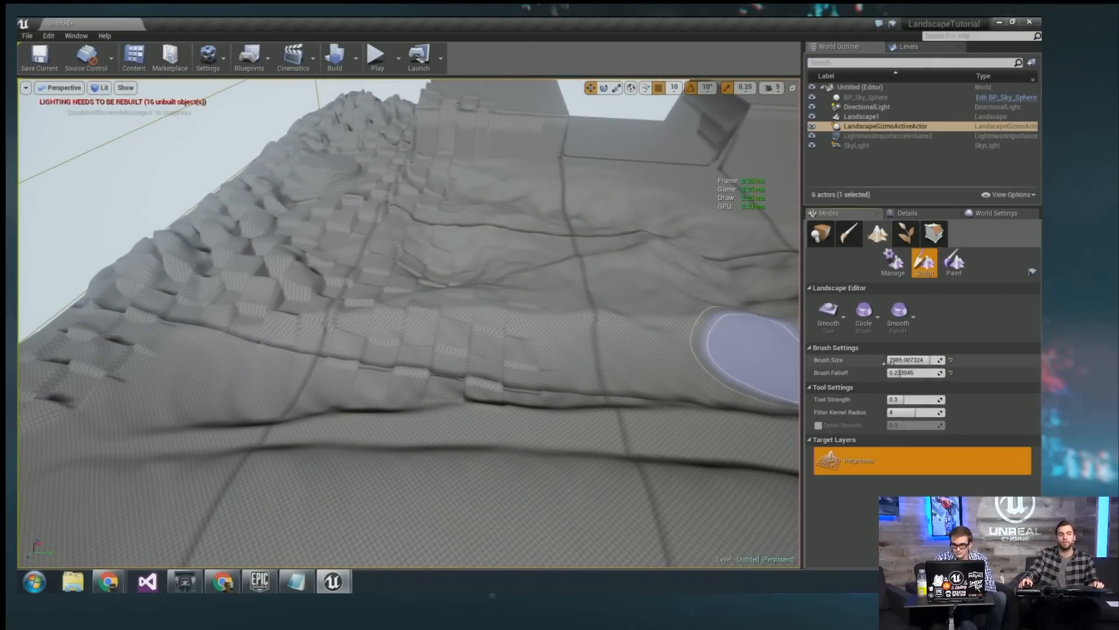
pyautogui.moveTo(562, 350)
pyautogui.mouseDown(button='right')
pyautogui.moveTo(548, 357)
pyautogui.moveTo(562, 350)
pyautogui.mouseUp(button='right')
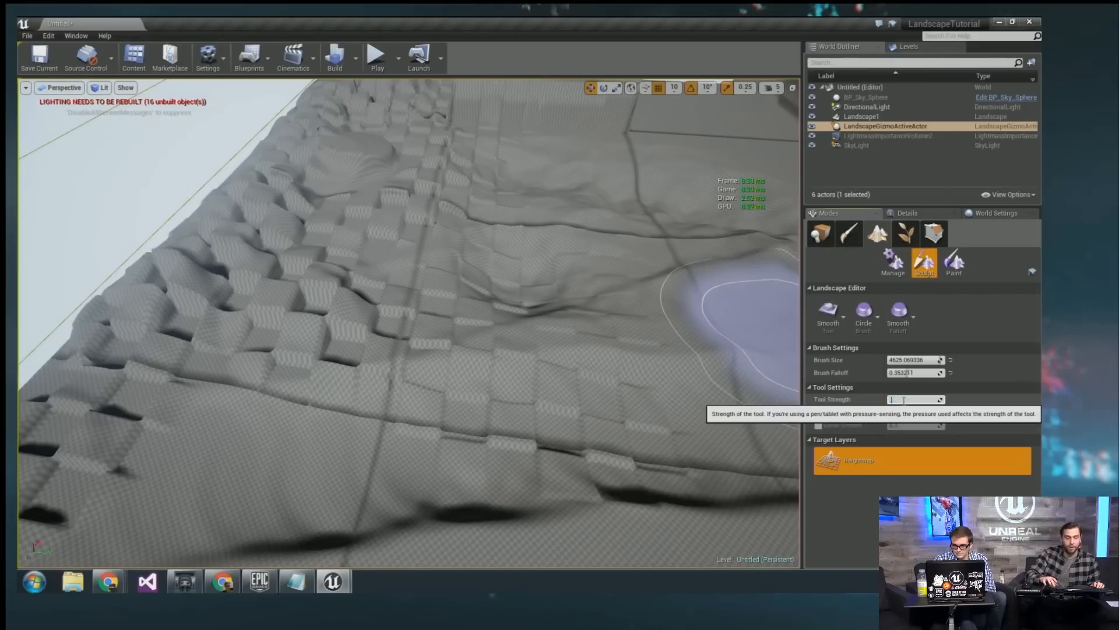
# Try smoothing the checkered blocks at a tool strength of 0.5, and undo the smoothing strokes.
pyautogui.moveTo(441, 291); pyautogui.dragTo(361, 283, button='right')
pyautogui.moveTo(420, 213)
pyautogui.mouseDown()
pyautogui.moveTo(412, 250)
pyautogui.moveTo(150, 298)
pyautogui.moveTo(160, 466)
pyautogui.moveTo(294, 349)
pyautogui.mouseUp()
pyautogui.hotkey('ctrl', 'z')
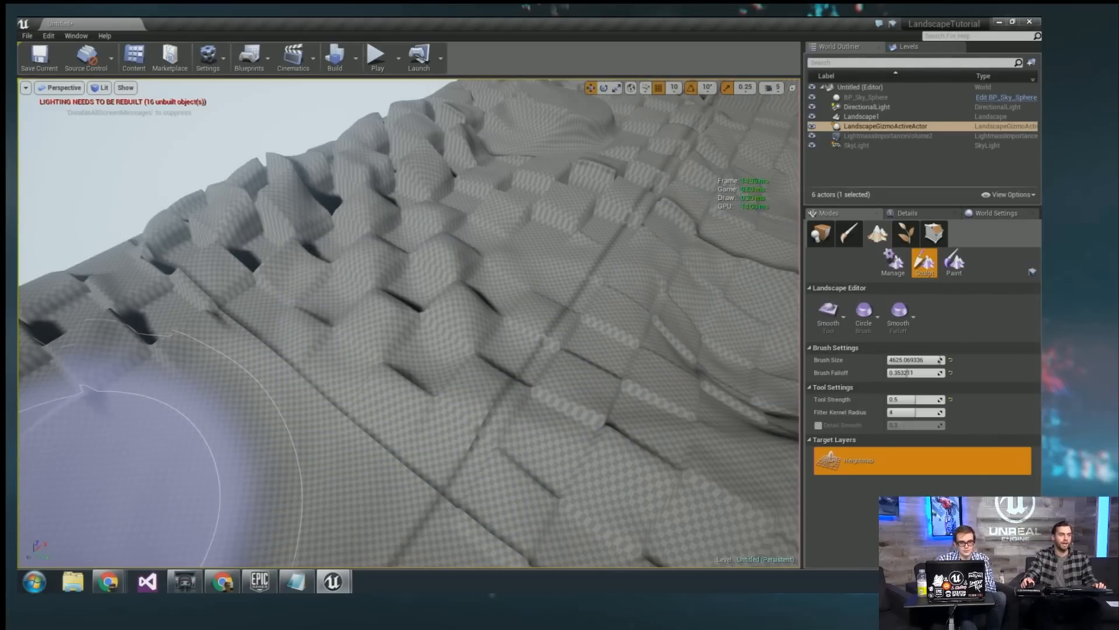
pyautogui.moveTo(407, 317)
pyautogui.mouseDown()
pyautogui.moveTo(495, 315)
pyautogui.moveTo(382, 320)
pyautogui.moveTo(260, 362)
pyautogui.moveTo(392, 327)
pyautogui.moveTo(397, 310)
pyautogui.moveTo(514, 217)
pyautogui.moveTo(600, 235)
pyautogui.moveTo(477, 400)
pyautogui.moveTo(350, 408)
pyautogui.mouseUp()
pyautogui.moveTo(350, 408)
pyautogui.mouseDown(button='right')
pyautogui.moveTo(408, 373)
pyautogui.moveTo(401, 354)
pyautogui.mouseUp(button='right')
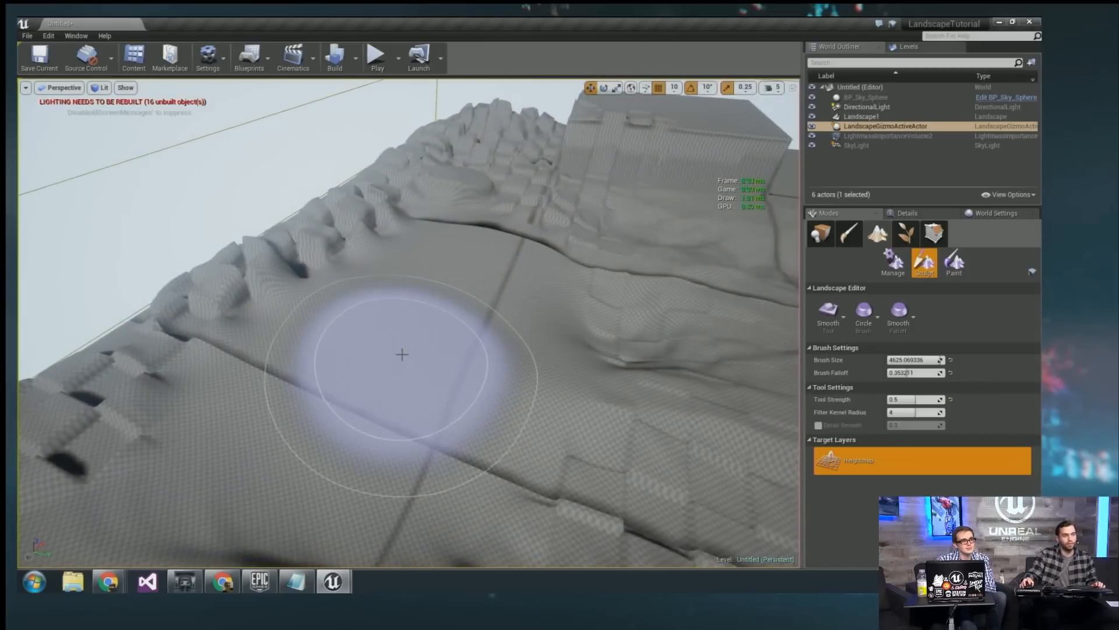
pyautogui.hotkey('ctrl', 'z')
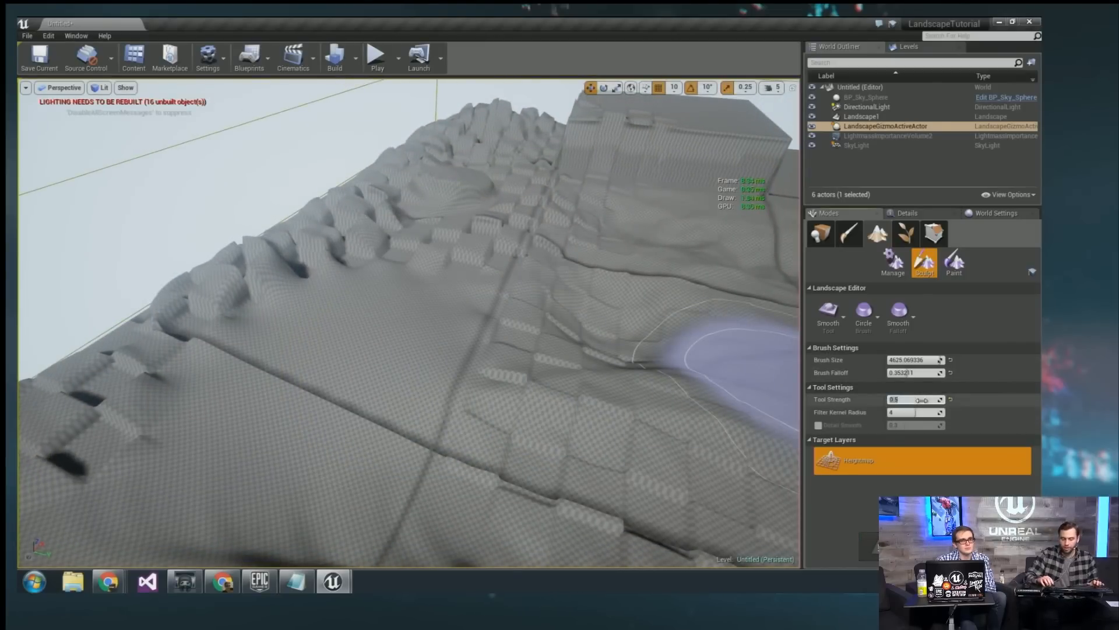
# Set the Smooth tool's strength to 0.1 and gradually smooth the checkered blocks and neighbouring hills.
pyautogui.moveTo(624, 355)
pyautogui.mouseDown(button='right')
pyautogui.moveTo(583, 373)
pyautogui.moveTo(493, 316)
pyautogui.mouseUp(button='right')
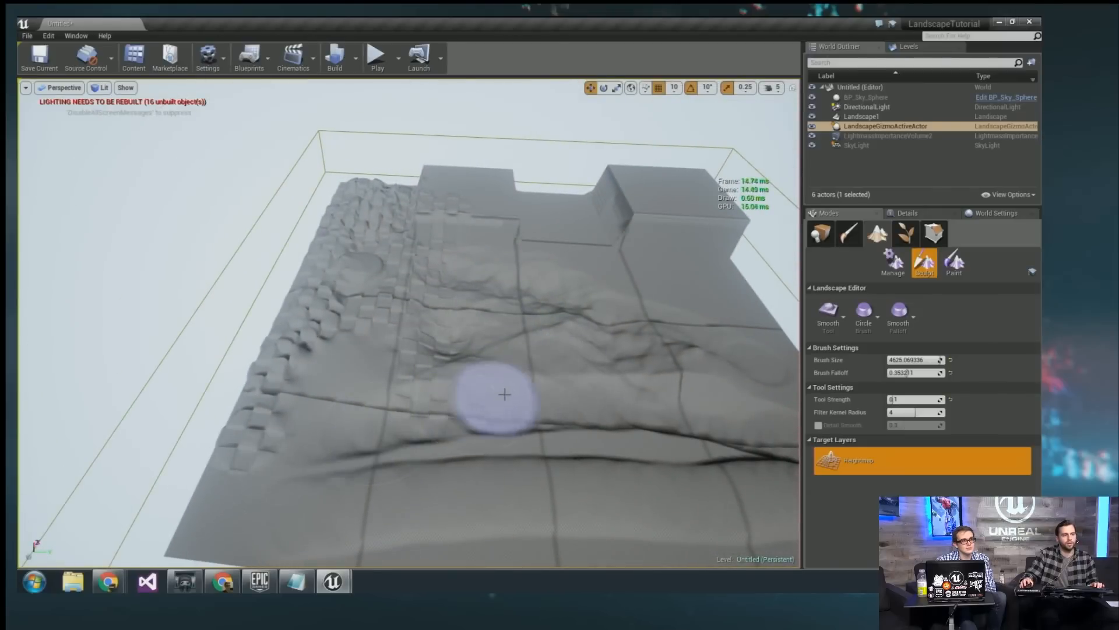
pyautogui.moveTo(503, 375)
pyautogui.mouseDown(button='right')
pyautogui.moveTo(553, 364)
pyautogui.moveTo(503, 375)
pyautogui.mouseUp(button='right')
pyautogui.moveTo(503, 376)
pyautogui.mouseDown()
pyautogui.moveTo(313, 450)
pyautogui.moveTo(488, 400)
pyautogui.moveTo(633, 310)
pyautogui.moveTo(330, 309)
pyautogui.mouseUp()
pyautogui.moveTo(330, 309); pyautogui.dragTo(543, 354, button='right')
pyautogui.moveTo(543, 354)
pyautogui.mouseDown()
pyautogui.moveTo(320, 349)
pyautogui.moveTo(499, 332)
pyautogui.moveTo(75, 263)
pyautogui.mouseUp()
pyautogui.moveTo(399, 282); pyautogui.dragTo(262, 282, button='right')
pyautogui.moveTo(399, 282)
pyautogui.mouseDown()
pyautogui.moveTo(117, 448)
pyautogui.moveTo(156, 458)
pyautogui.moveTo(285, 379)
pyautogui.mouseUp()
pyautogui.moveTo(286, 379)
pyautogui.mouseDown(button='right')
pyautogui.moveTo(318, 356)
pyautogui.moveTo(373, 344)
pyautogui.mouseUp(button='right')
pyautogui.moveTo(469, 334)
pyautogui.mouseDown()
pyautogui.moveTo(369, 457)
pyautogui.moveTo(537, 382)
pyautogui.mouseUp()
# Switch the Smooth tool to the Pattern brush and work its checkered pattern into the smoothed hills.
pyautogui.moveTo(537, 383)
pyautogui.mouseDown(button='right')
pyautogui.moveTo(583, 373)
pyautogui.moveTo(496, 341)
pyautogui.mouseUp(button='right')
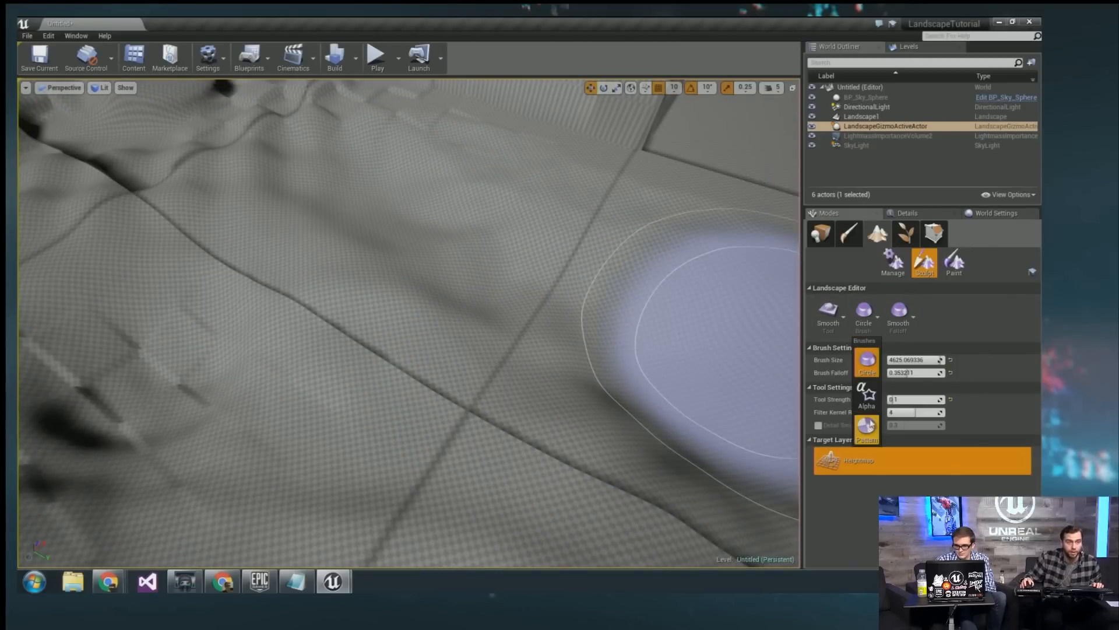
pyautogui.click(867, 425)
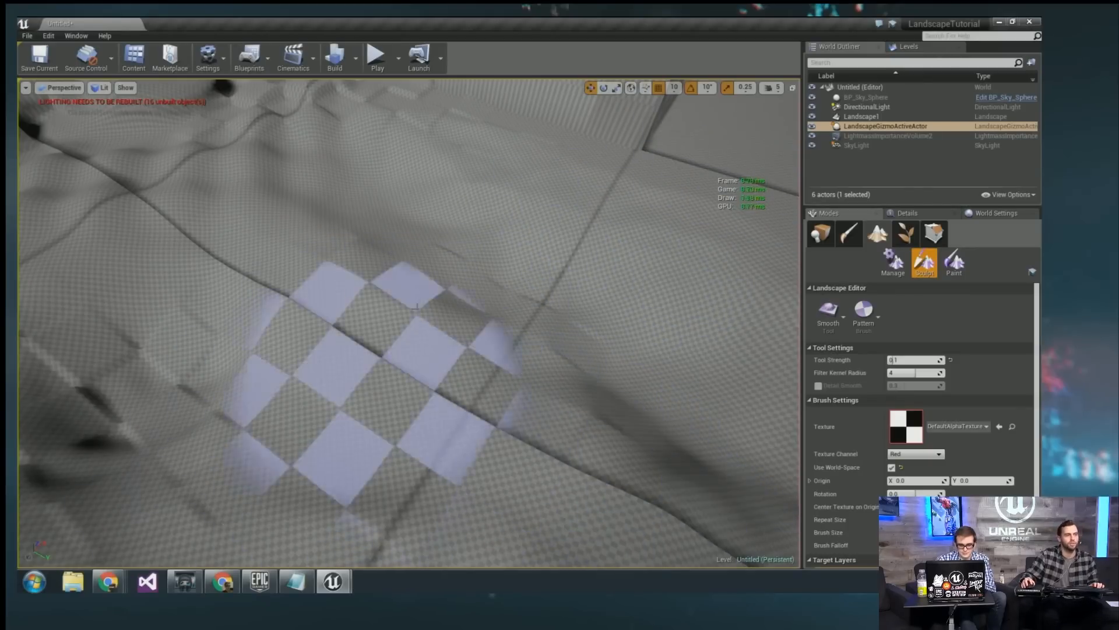
pyautogui.moveTo(449, 320)
pyautogui.mouseDown(button='right')
pyautogui.moveTo(349, 315)
pyautogui.moveTo(314, 297)
pyautogui.mouseUp(button='right')
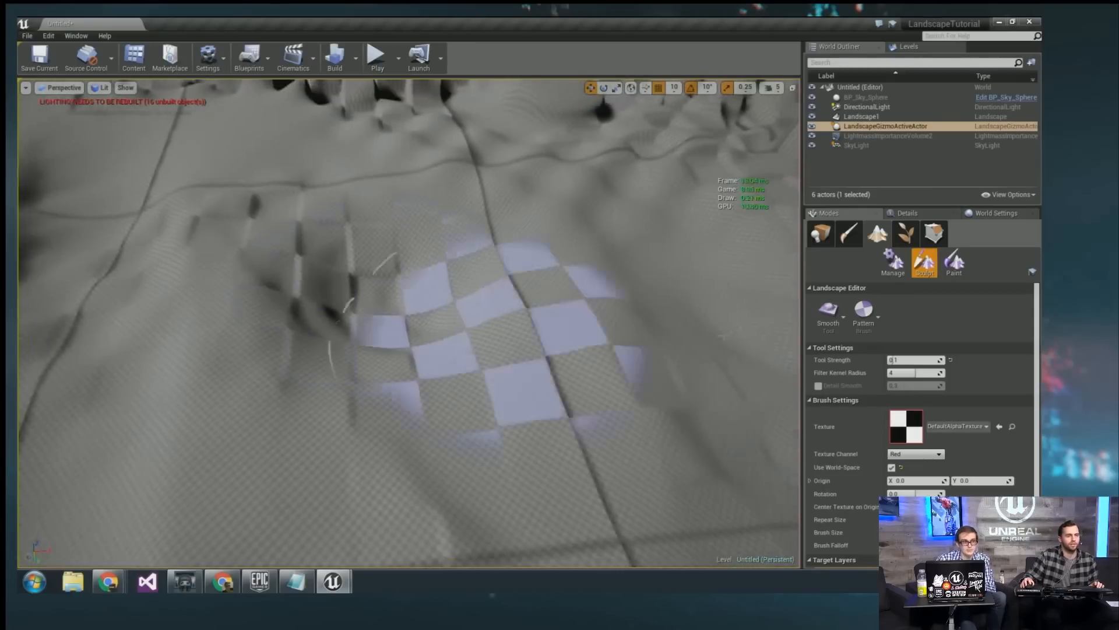
# Select the Flatten tool, set the brush size to 8192, and flatten the raised component blocks along the landscape's edge.
pyautogui.click(835, 319)
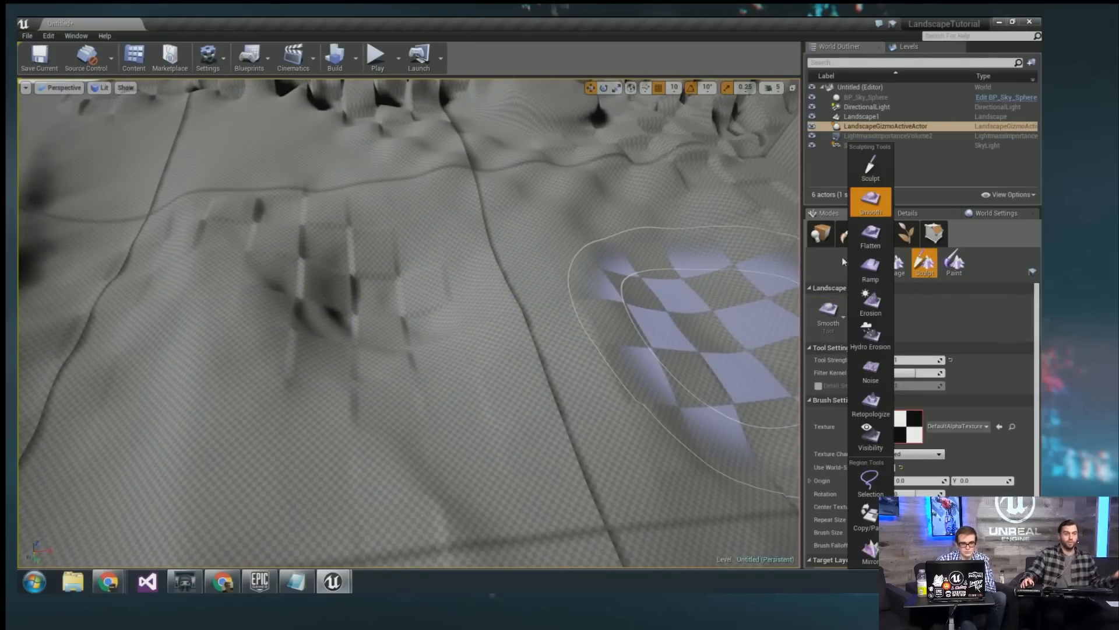
pyautogui.click(870, 234)
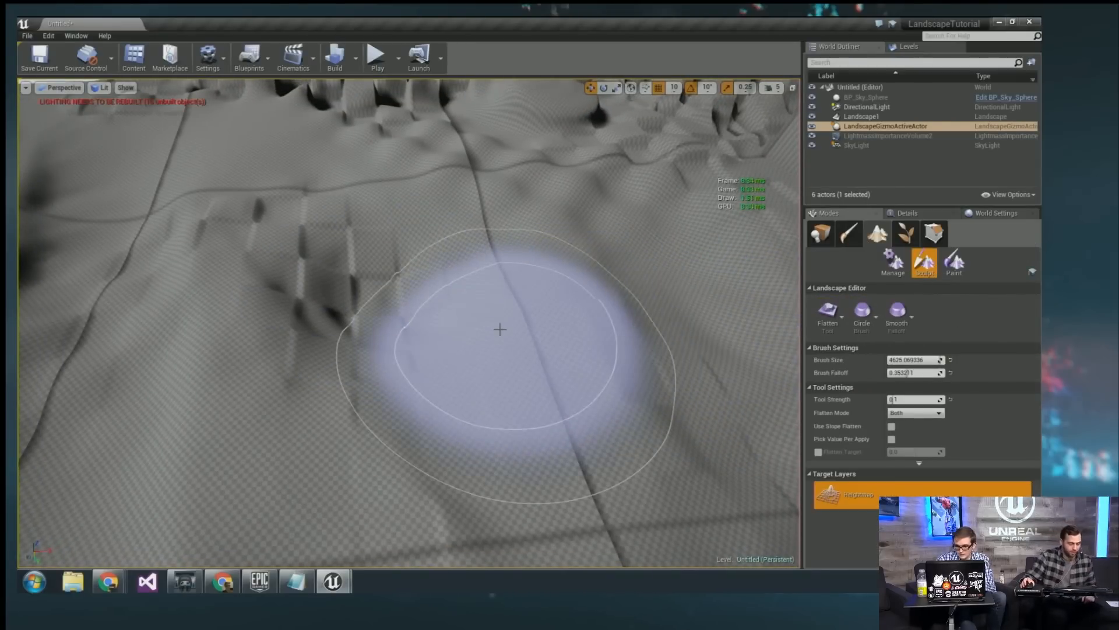
pyautogui.moveTo(500, 330)
pyautogui.mouseDown(button='right')
pyautogui.moveTo(559, 280)
pyautogui.moveTo(664, 268)
pyautogui.mouseUp(button='right')
pyautogui.moveTo(461, 358)
pyautogui.mouseDown(button='right')
pyautogui.moveTo(495, 379)
pyautogui.moveTo(442, 401)
pyautogui.moveTo(441, 449)
pyautogui.mouseUp(button='right')
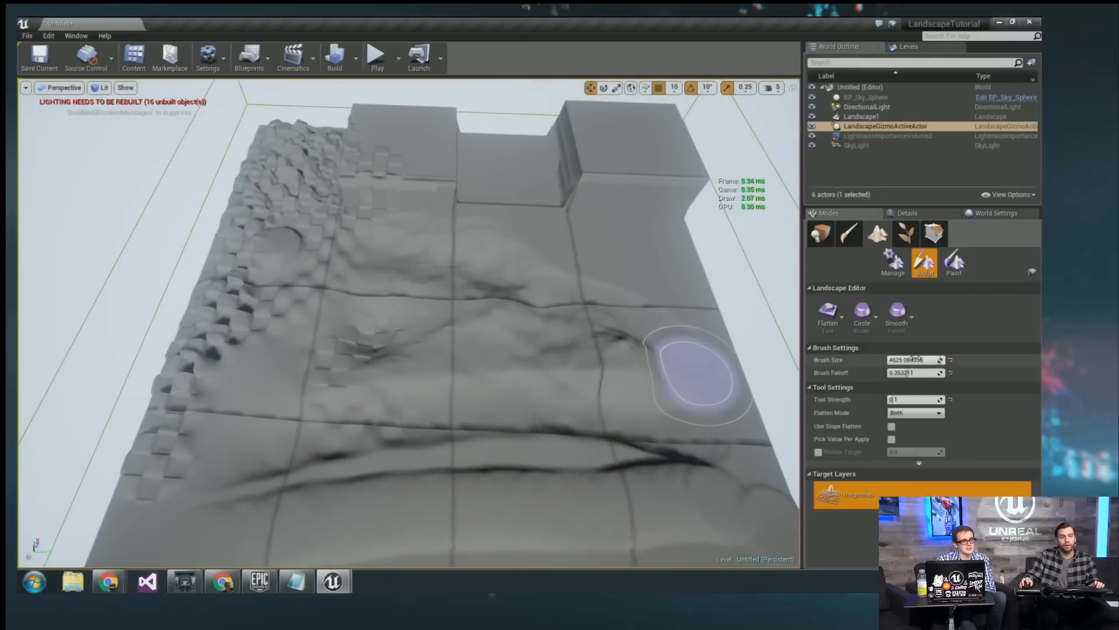
pyautogui.moveTo(915, 358); pyautogui.dragTo(1026, 358)
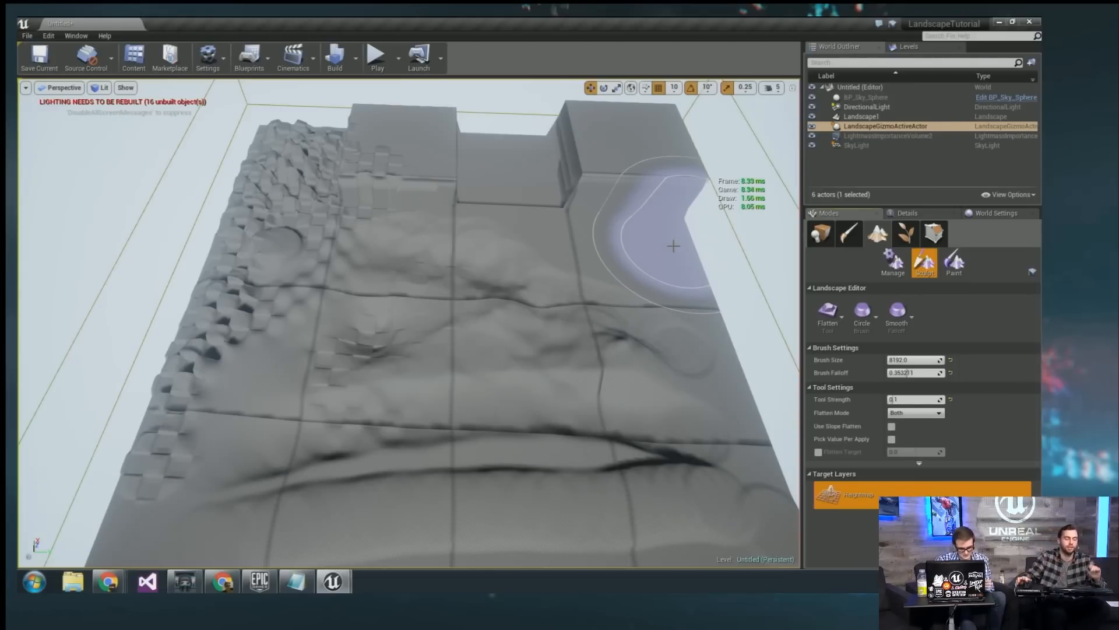
pyautogui.moveTo(610, 241)
pyautogui.mouseDown()
pyautogui.moveTo(568, 175)
pyautogui.moveTo(589, 154)
pyautogui.moveTo(637, 211)
pyautogui.moveTo(504, 174)
pyautogui.moveTo(423, 111)
pyautogui.mouseUp()
pyautogui.moveTo(330, 185); pyautogui.dragTo(505, 189)
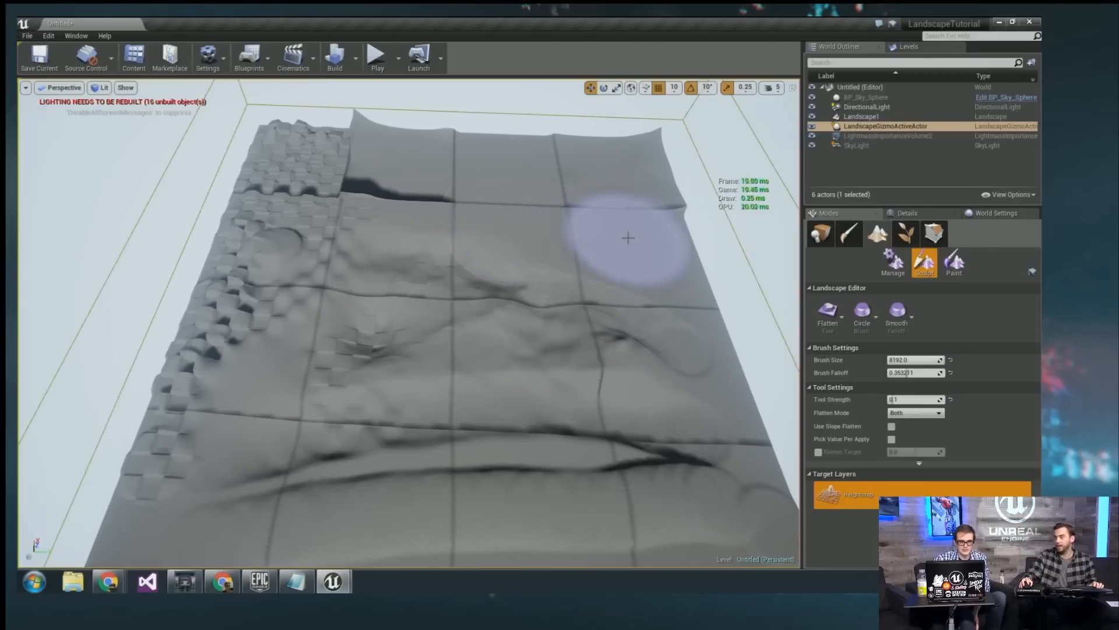
# Flatten the sculpted ridges and bumps across the landscape with broad Flatten strokes, using an 8192 circle brush.
pyautogui.moveTo(630, 286)
pyautogui.mouseDown()
pyautogui.moveTo(589, 370)
pyautogui.moveTo(600, 317)
pyautogui.moveTo(707, 512)
pyautogui.moveTo(283, 534)
pyautogui.moveTo(550, 463)
pyautogui.moveTo(545, 364)
pyautogui.moveTo(283, 392)
pyautogui.moveTo(516, 346)
pyautogui.moveTo(295, 460)
pyautogui.moveTo(107, 499)
pyautogui.mouseUp()
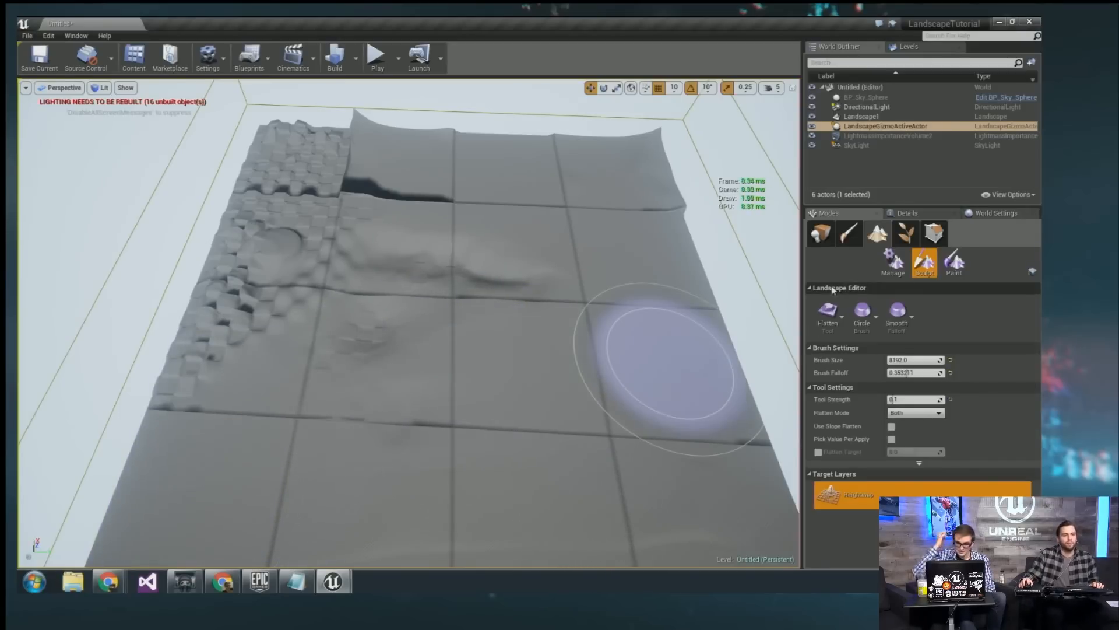
pyautogui.press('w')
pyautogui.moveTo(362, 382); pyautogui.dragTo(347, 383, button='right')
pyautogui.moveTo(236, 402); pyautogui.dragTo(233, 401, button='right')
pyautogui.press('a')
pyautogui.moveTo(280, 387)
pyautogui.mouseDown()
pyautogui.moveTo(282, 255)
pyautogui.moveTo(100, 385)
pyautogui.moveTo(250, 327)
pyautogui.moveTo(460, 350)
pyautogui.moveTo(539, 224)
pyautogui.moveTo(721, 301)
pyautogui.mouseUp()
pyautogui.moveTo(645, 300); pyautogui.dragTo(643, 250, button='right')
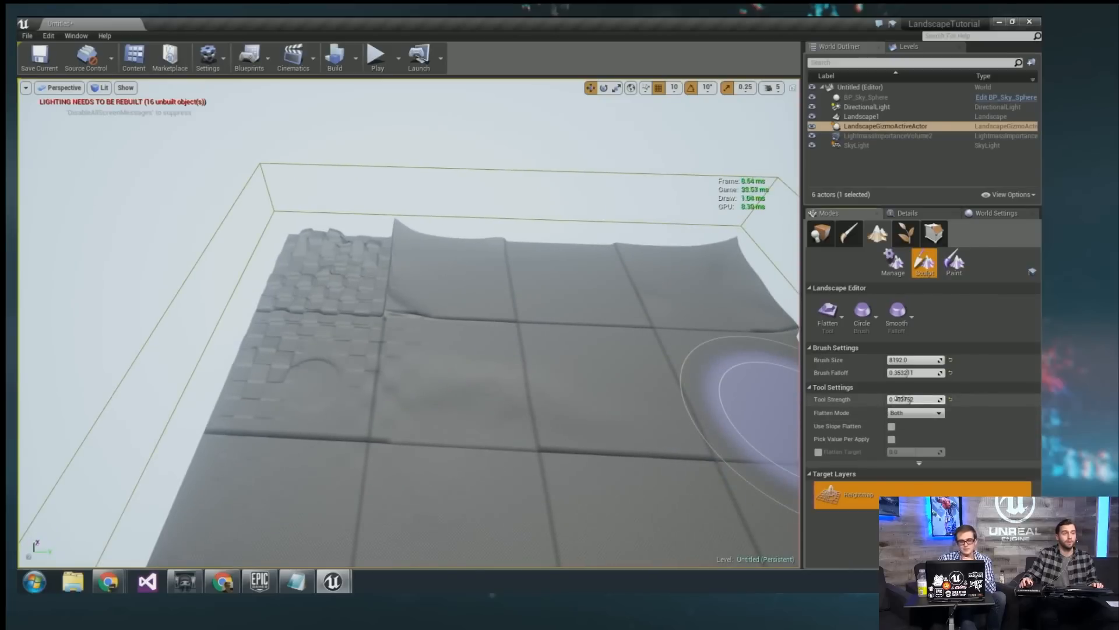
# Flatten the remaining blocky corner and the curled far edge of the landscape at about 0.4 tool strength.
pyautogui.moveTo(403, 422)
pyautogui.mouseDown()
pyautogui.moveTo(450, 339)
pyautogui.moveTo(588, 467)
pyautogui.moveTo(349, 372)
pyautogui.moveTo(398, 232)
pyautogui.mouseUp()
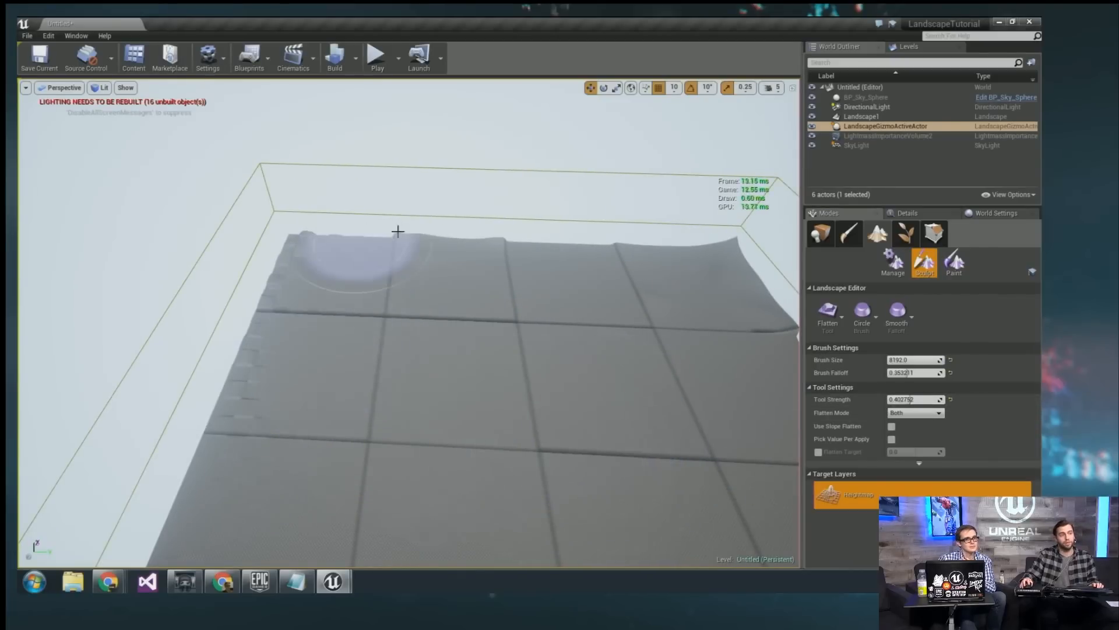
pyautogui.moveTo(489, 258)
pyautogui.mouseDown()
pyautogui.moveTo(734, 245)
pyautogui.moveTo(663, 362)
pyautogui.moveTo(222, 320)
pyautogui.moveTo(222, 401)
pyautogui.moveTo(289, 414)
pyautogui.moveTo(309, 335)
pyautogui.mouseUp()
pyautogui.moveTo(520, 376)
pyautogui.mouseDown(button='right')
pyautogui.moveTo(612, 373)
pyautogui.moveTo(565, 385)
pyautogui.mouseUp(button='right')
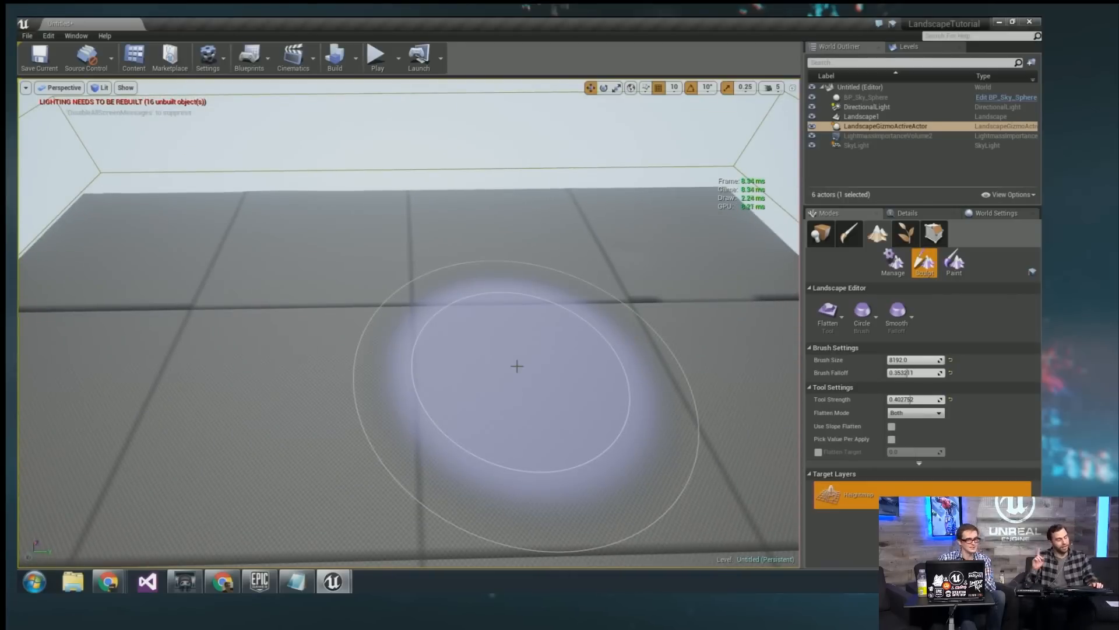
pyautogui.scroll(-5, 517, 366)
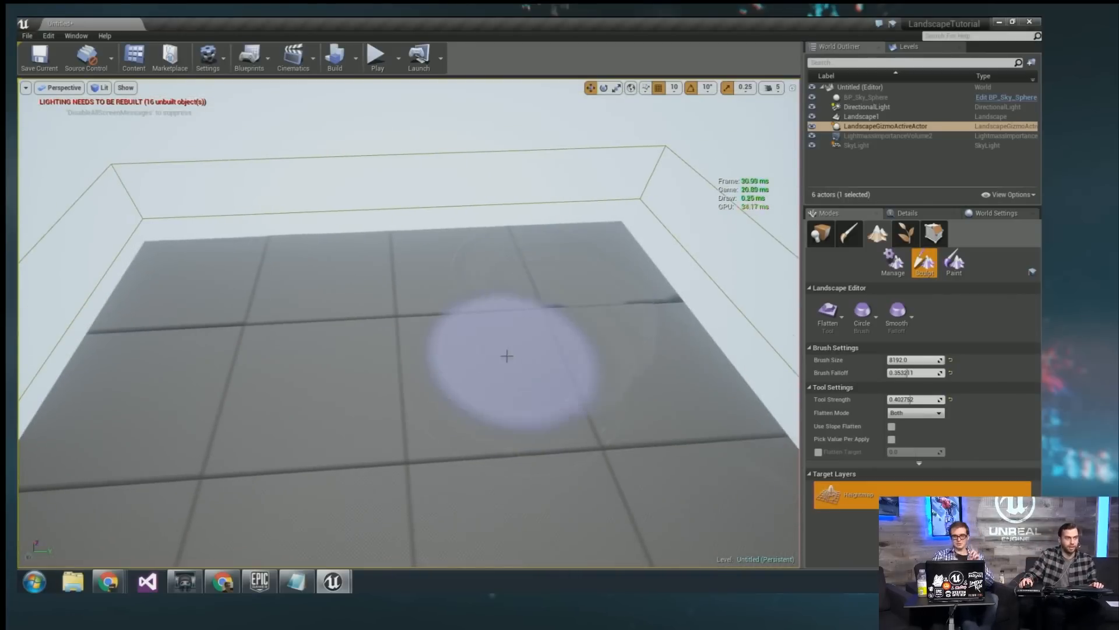
pyautogui.moveTo(507, 355); pyautogui.dragTo(644, 375, button='right')
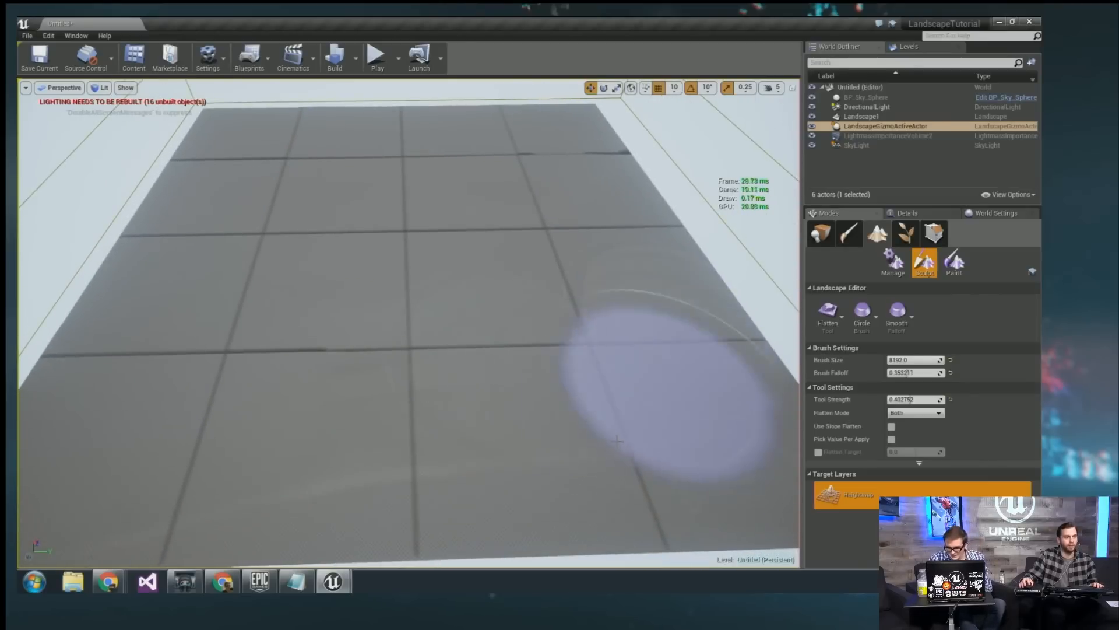
pyautogui.moveTo(373, 379); pyautogui.dragTo(385, 378, button='right')
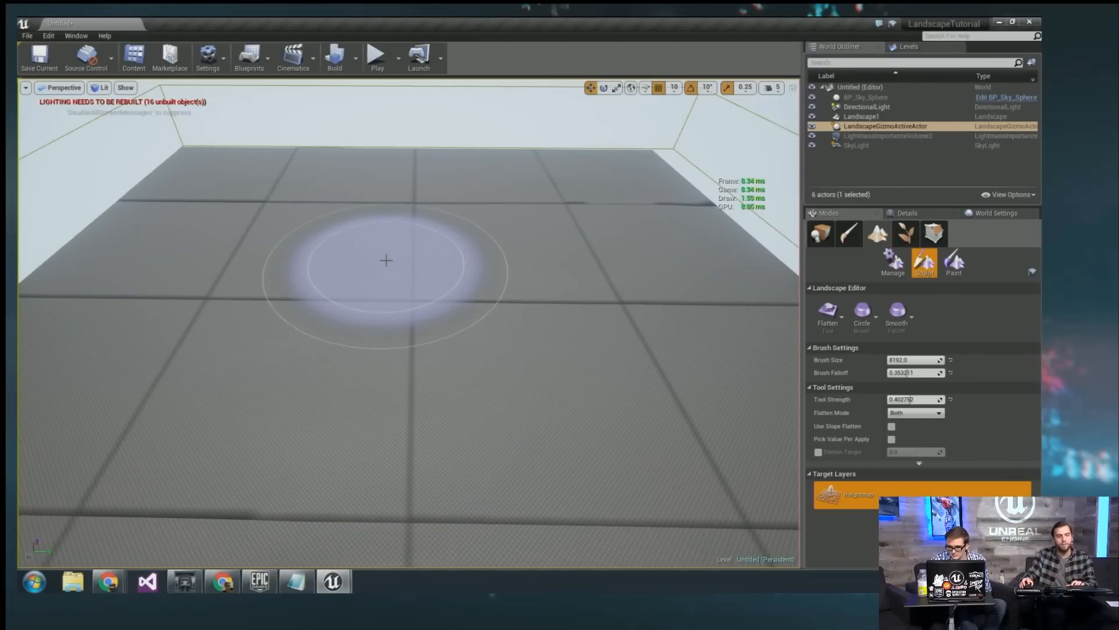
# Reduce the sculpt brush size stepwise to about 1250.
pyautogui.press('[')
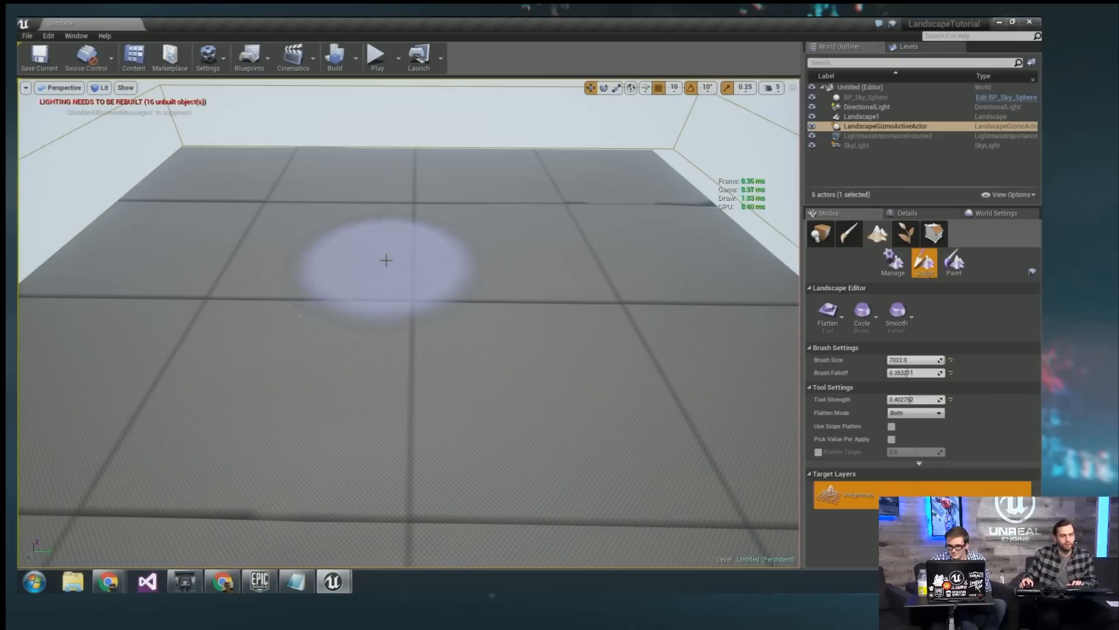
pyautogui.press('[')
pyautogui.press('[')
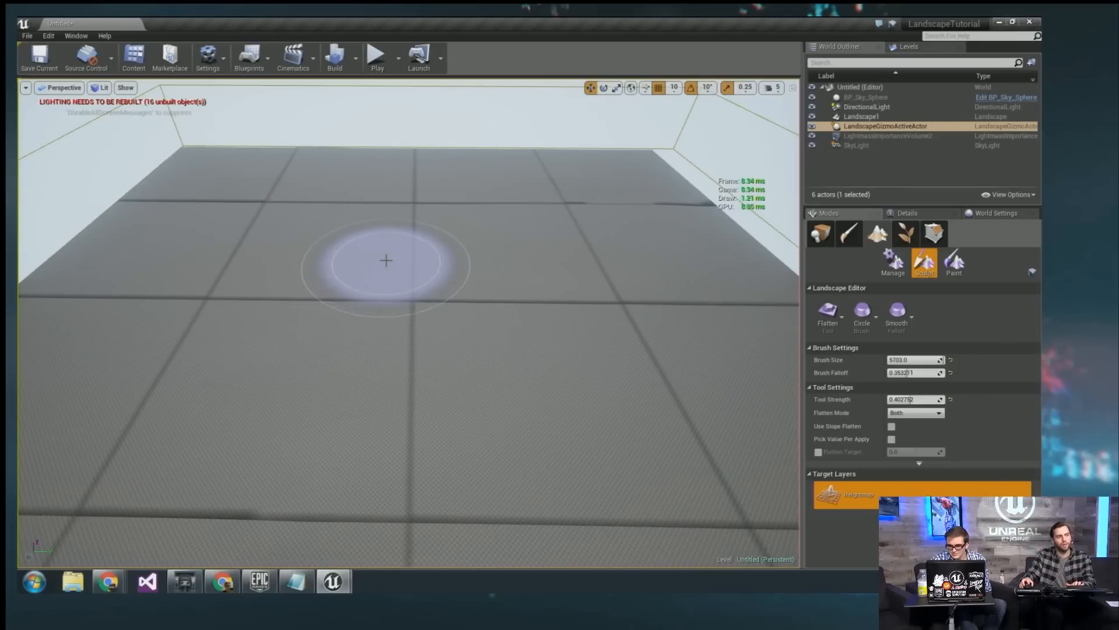
pyautogui.press(']')
pyautogui.press(']')
pyautogui.press(']')
pyautogui.press(']')
pyautogui.press('[')
pyautogui.press('[')
pyautogui.press('[')
pyautogui.press('[')
pyautogui.press('[')
pyautogui.press('[')
pyautogui.press('[')
pyautogui.press('[')
pyautogui.press('[')
pyautogui.press('[')
pyautogui.press('[')
pyautogui.press('[')
pyautogui.press('[')
pyautogui.press('[')
pyautogui.press('[')
pyautogui.press('[')
pyautogui.press('[')
pyautogui.press('[')
pyautogui.press('[')
pyautogui.press('[')
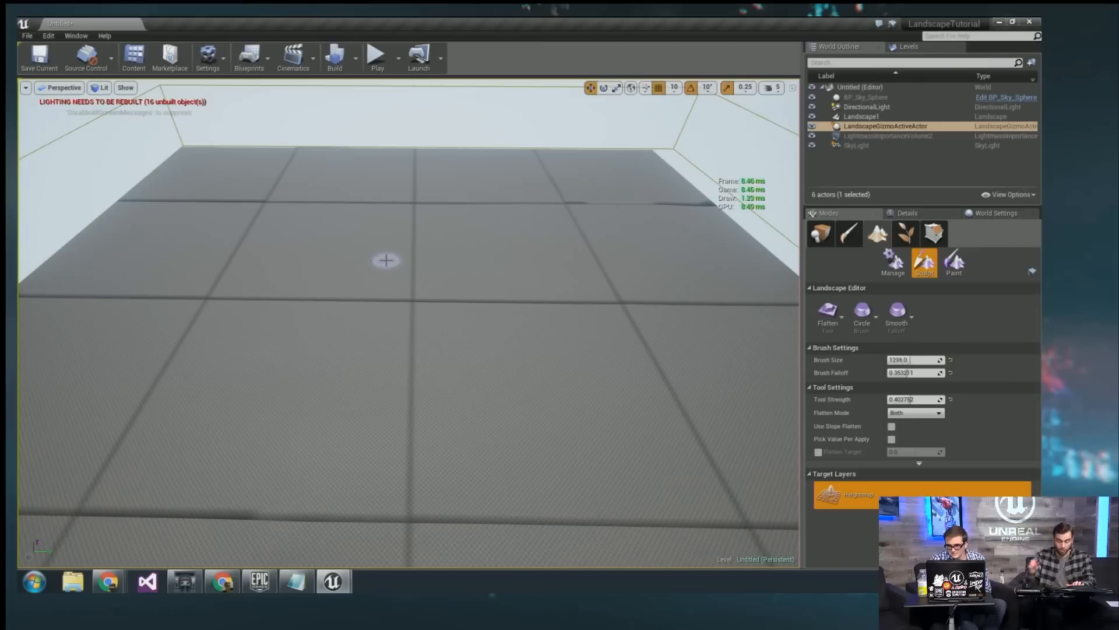
# Enlarge the sculpt brush size back to 8192.
pyautogui.press(']')
pyautogui.press(']')
pyautogui.press(']')
pyautogui.press(']')
pyautogui.press(']')
pyautogui.press(']')
pyautogui.press(']')
pyautogui.press(']')
pyautogui.press(']')
pyautogui.press(']')
pyautogui.press(']')
pyautogui.press(']')
pyautogui.press(']')
pyautogui.press(']')
pyautogui.press(']')
pyautogui.press(']')
pyautogui.press(']')
pyautogui.press(']')
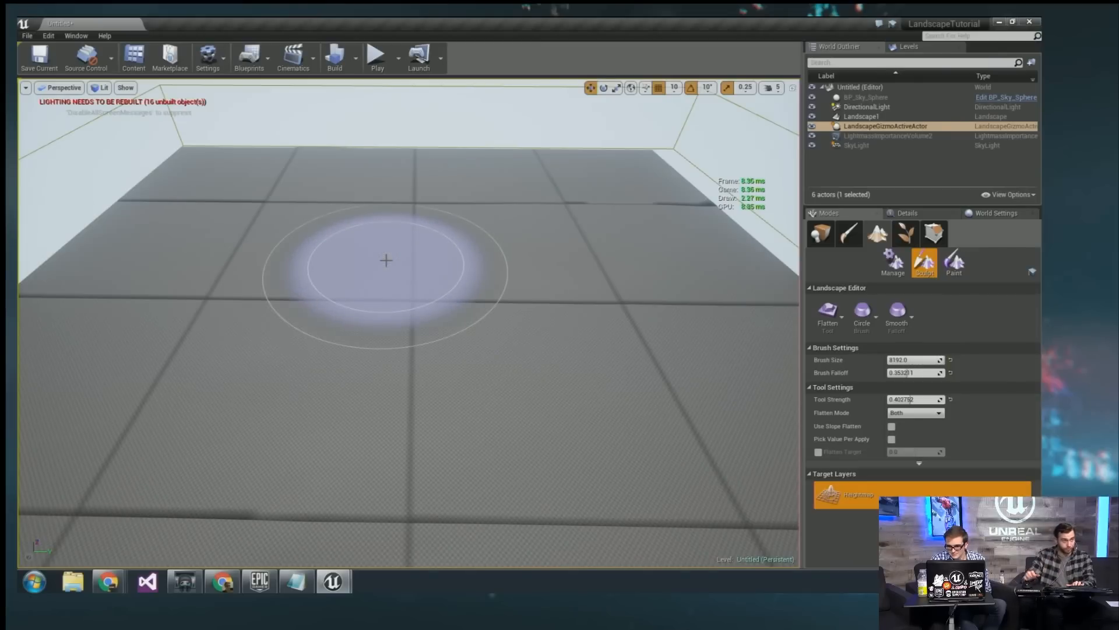
# Adjust the sculpt brush size down to about 5600.
pyautogui.press('[')
pyautogui.press('[')
pyautogui.press('[')
pyautogui.press('[')
pyautogui.press('[')
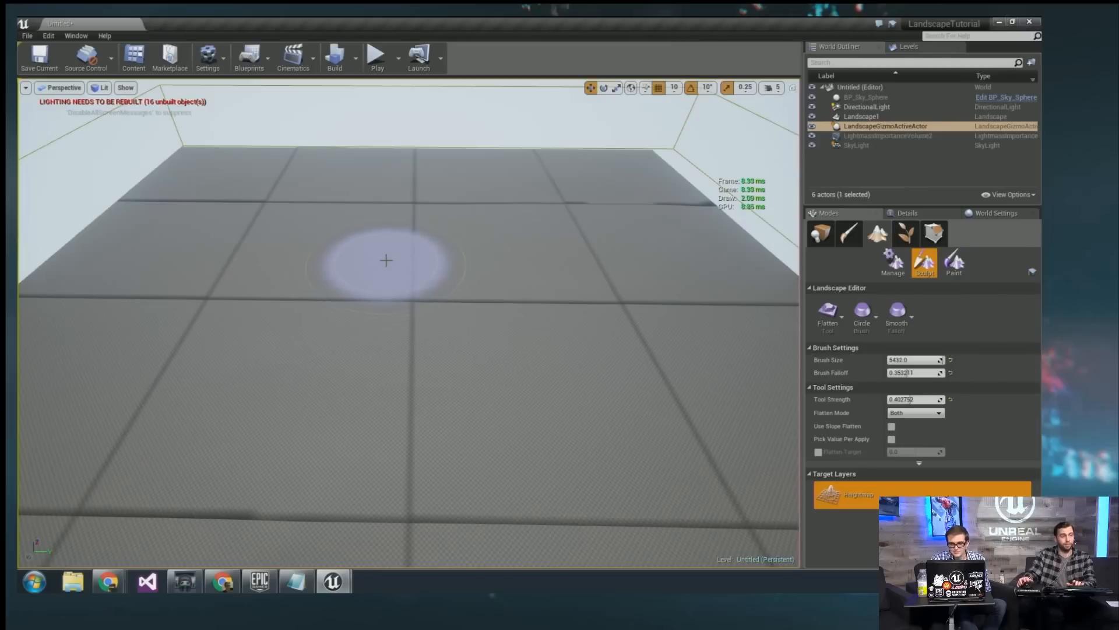
pyautogui.press(']')
pyautogui.press(']')
pyautogui.press(']')
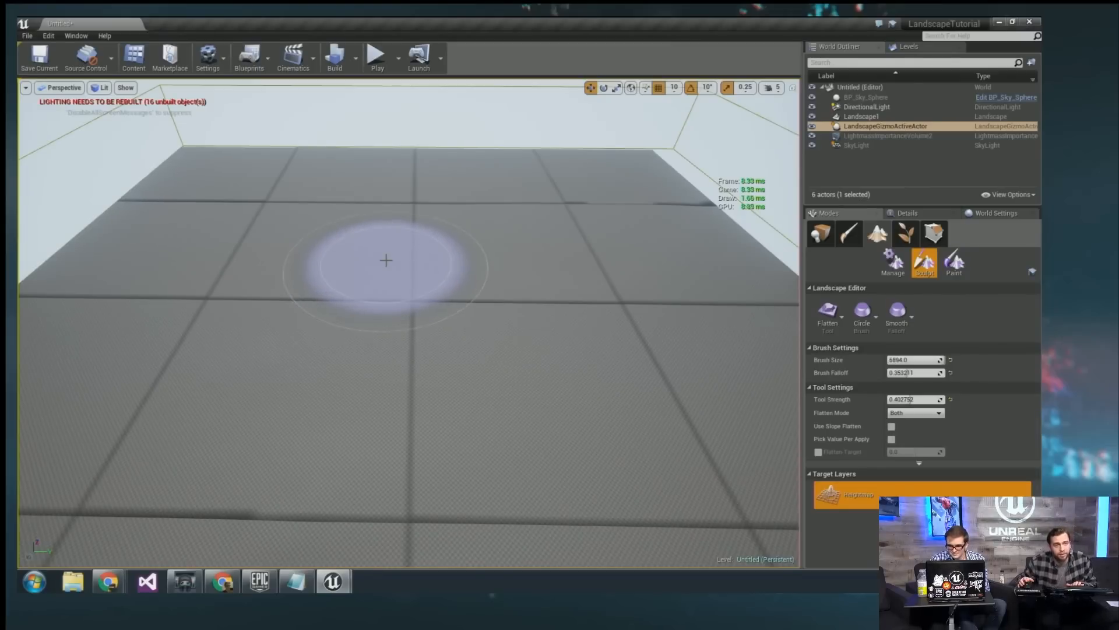
pyautogui.press('[')
pyautogui.press('[')
pyautogui.press('[')
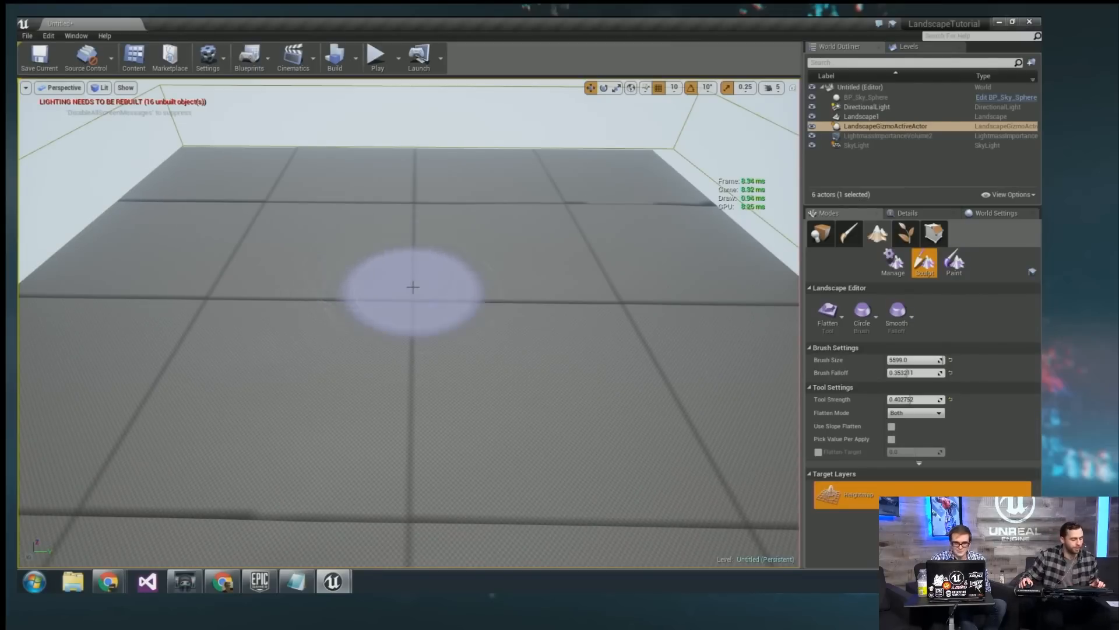
# Switch from landscape sculpting to Place mode and open the Content Browser as a floating window over the viewport.
pyautogui.moveTo(412, 287)
pyautogui.mouseDown(button='right')
pyautogui.moveTo(412, 344)
pyautogui.moveTo(408, 280)
pyautogui.moveTo(487, 305)
pyautogui.mouseUp(button='right')
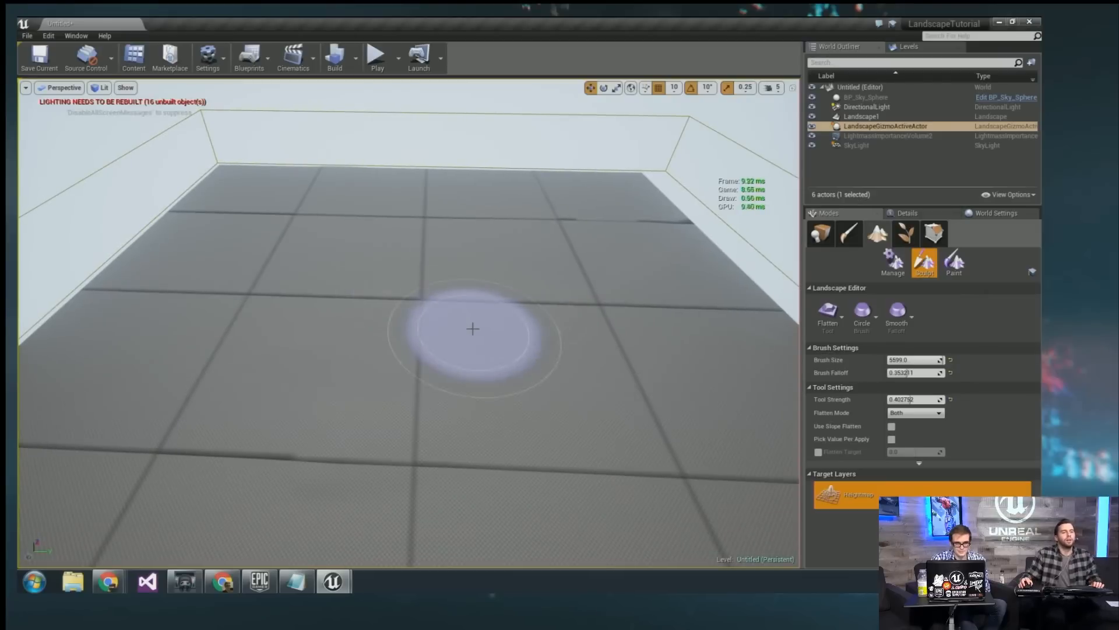
pyautogui.moveTo(373, 411)
pyautogui.mouseDown(button='right')
pyautogui.moveTo(420, 350)
pyautogui.moveTo(475, 337)
pyautogui.mouseUp(button='right')
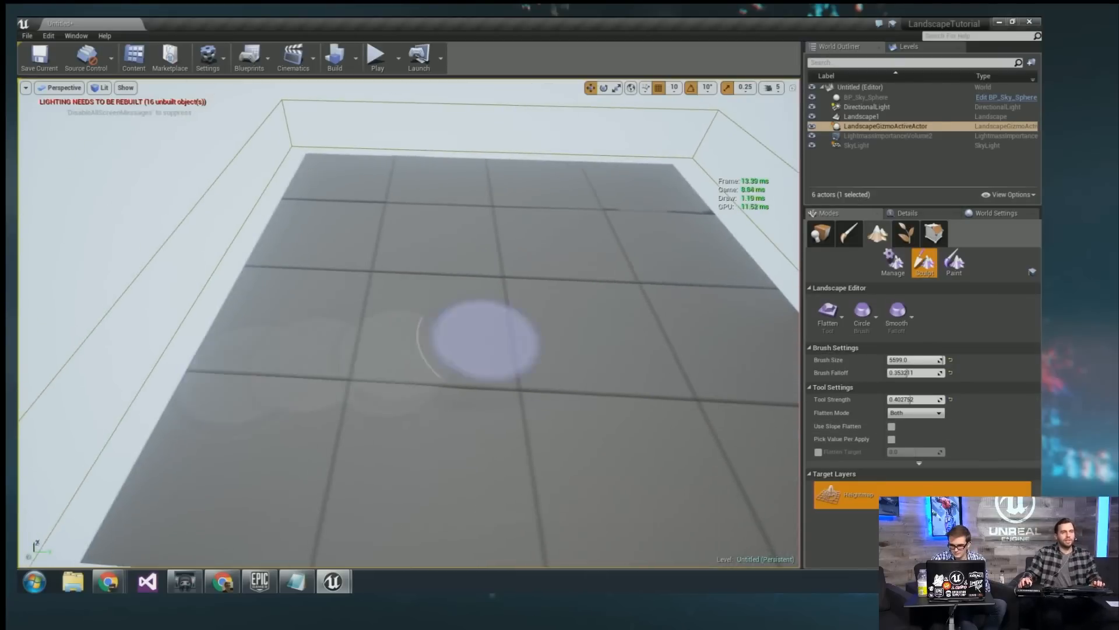
pyautogui.click(821, 233)
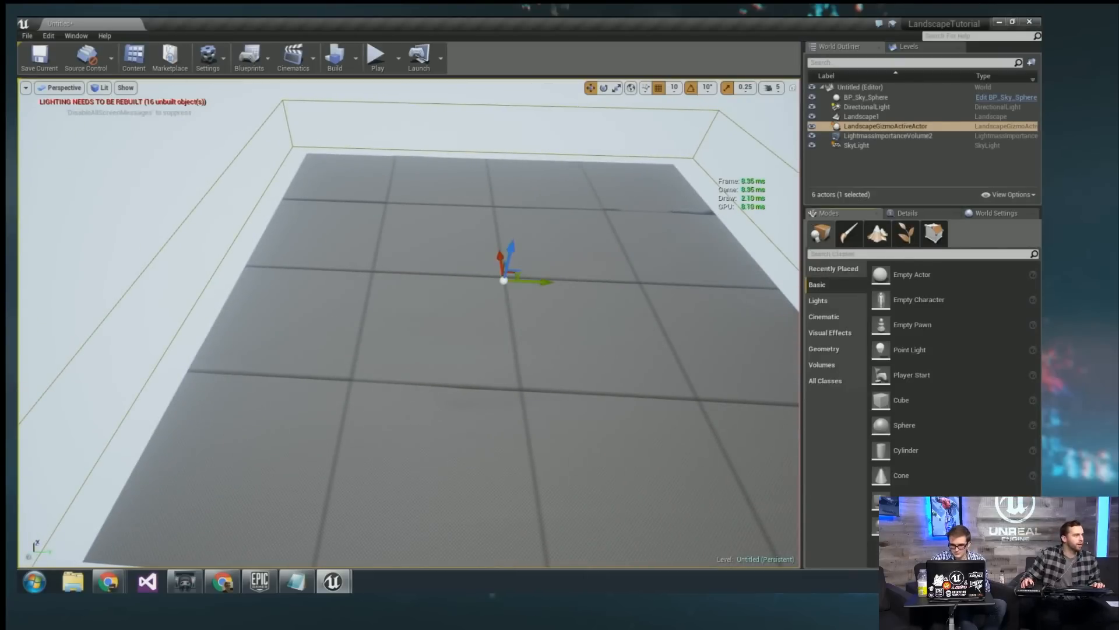
pyautogui.hotkey('ctrl', 'shift', 'f')
pyautogui.moveTo(560, 64); pyautogui.dragTo(647, 156)
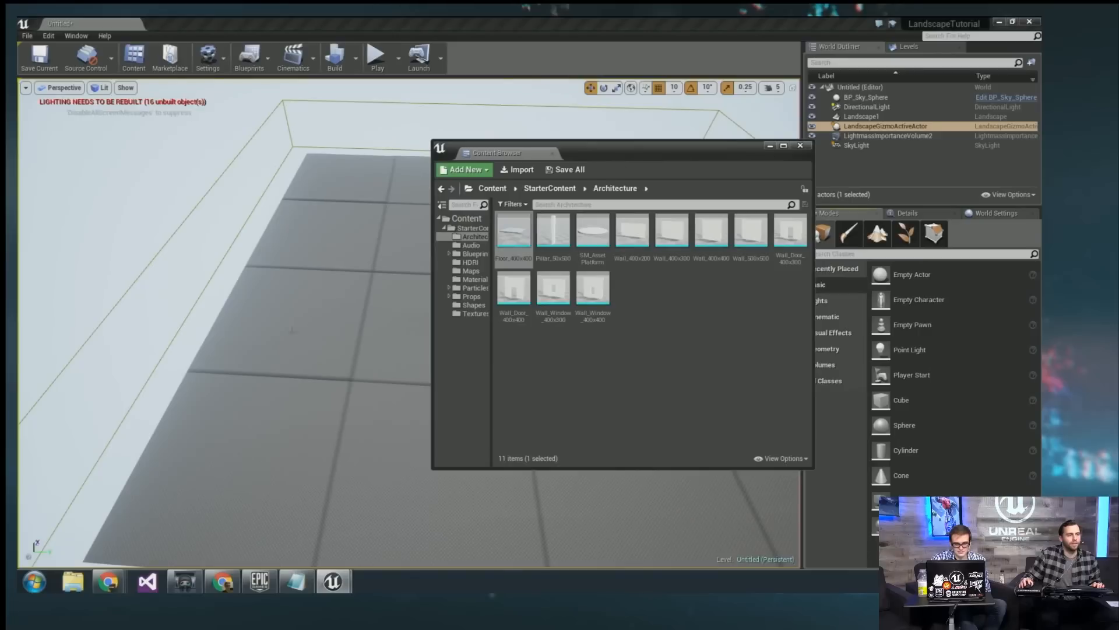
pyautogui.press('d')
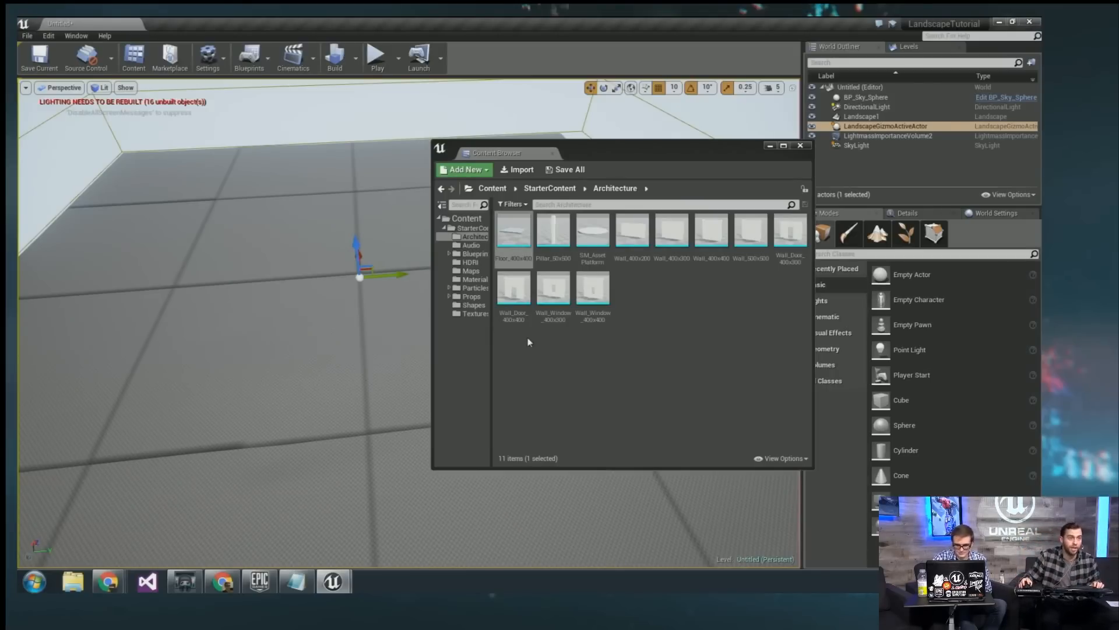
# Place the SM_AssetPlatform mesh from the StarterContent Architecture folder on the landscape and raise it above the surface.
pyautogui.moveTo(593, 233); pyautogui.dragTo(225, 331)
pyautogui.moveTo(377, 329); pyautogui.dragTo(375, 363, button='right')
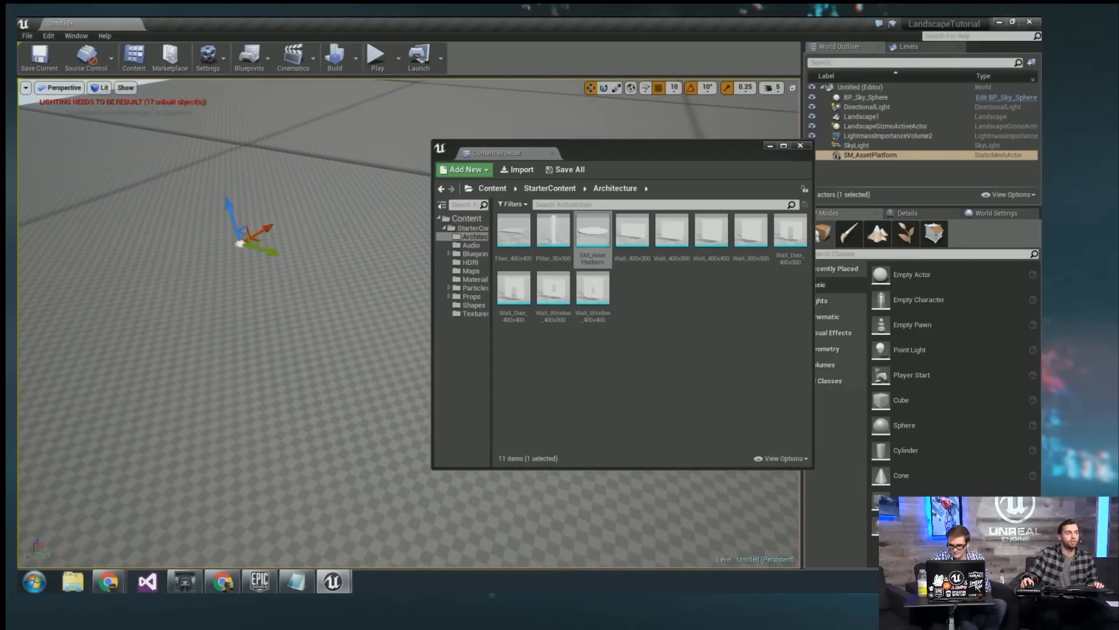
pyautogui.moveTo(375, 363); pyautogui.dragTo(361, 333, button='right')
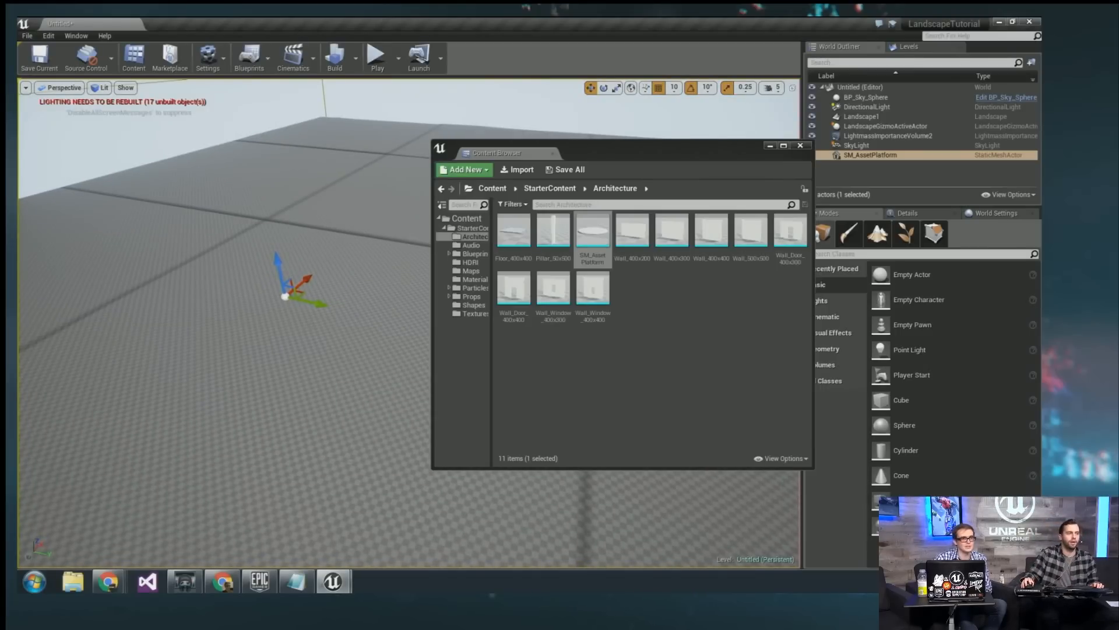
pyautogui.moveTo(361, 332)
pyautogui.mouseDown(button='right')
pyautogui.moveTo(381, 332)
pyautogui.moveTo(344, 330)
pyautogui.moveTo(356, 318)
pyautogui.mouseUp(button='right')
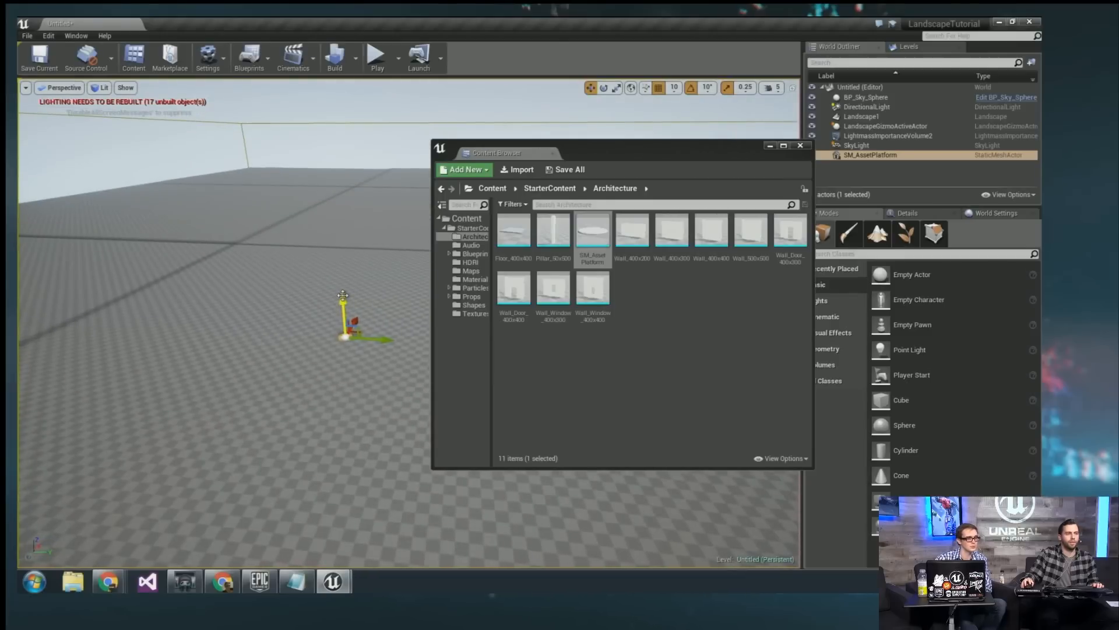
pyautogui.moveTo(343, 309); pyautogui.dragTo(340, 266)
# Move the Content Browser off the viewport and delete SM_AssetPlatform from the level.
pyautogui.moveTo(651, 150); pyautogui.dragTo(0, 186)
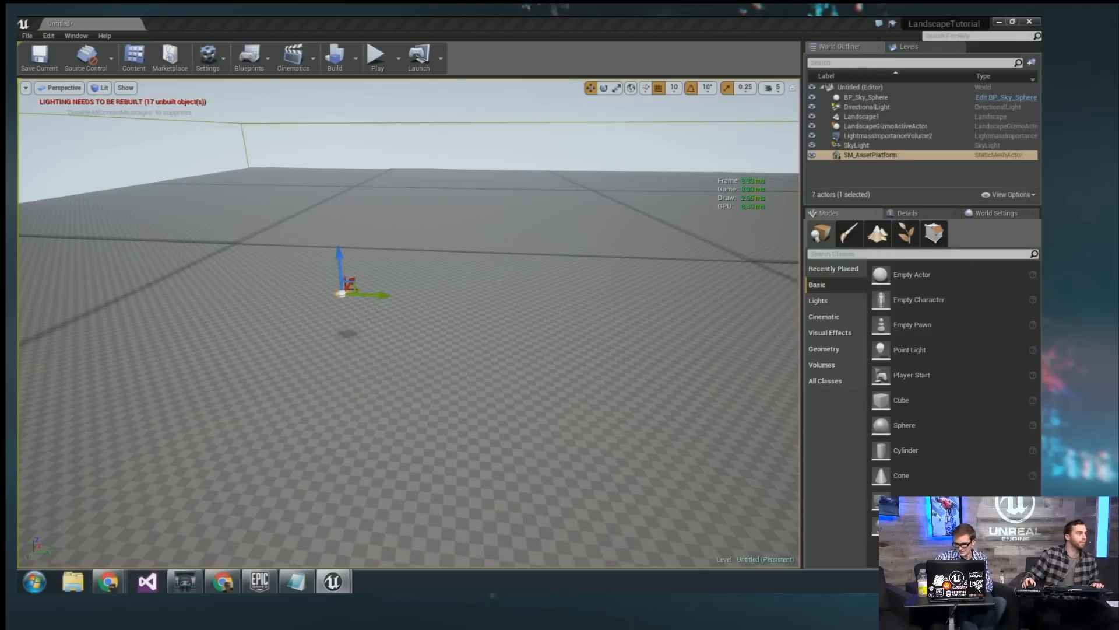
pyautogui.moveTo(18, 157)
pyautogui.mouseDown()
pyautogui.moveTo(379, 127)
pyautogui.moveTo(253, 158)
pyautogui.moveTo(18, 175)
pyautogui.mouseUp()
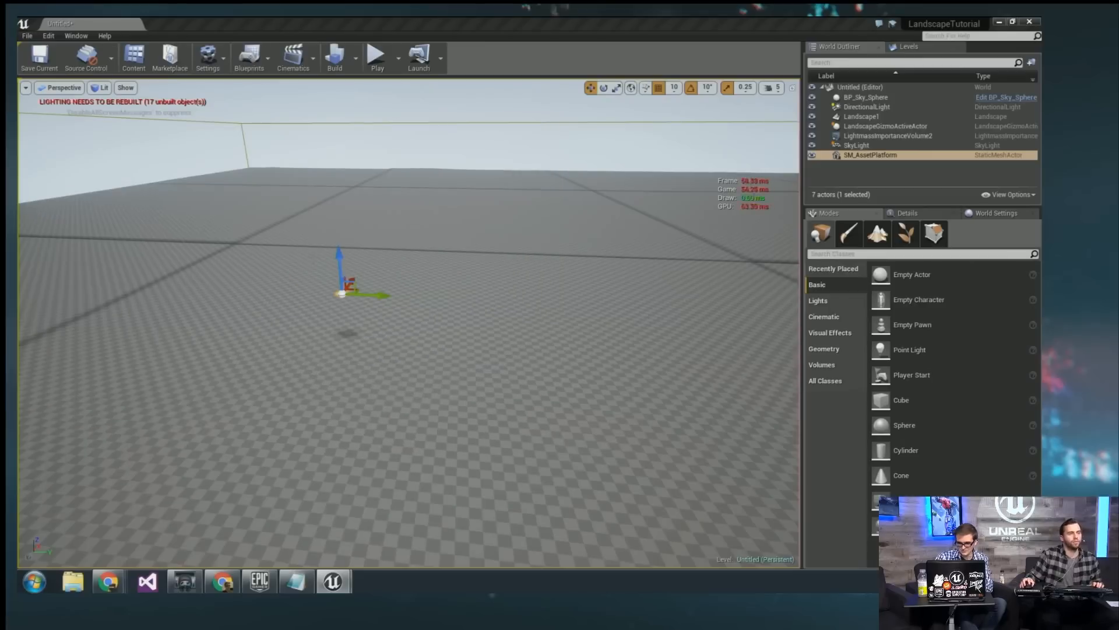
pyautogui.click(932, 210)
pyautogui.press('Delete')
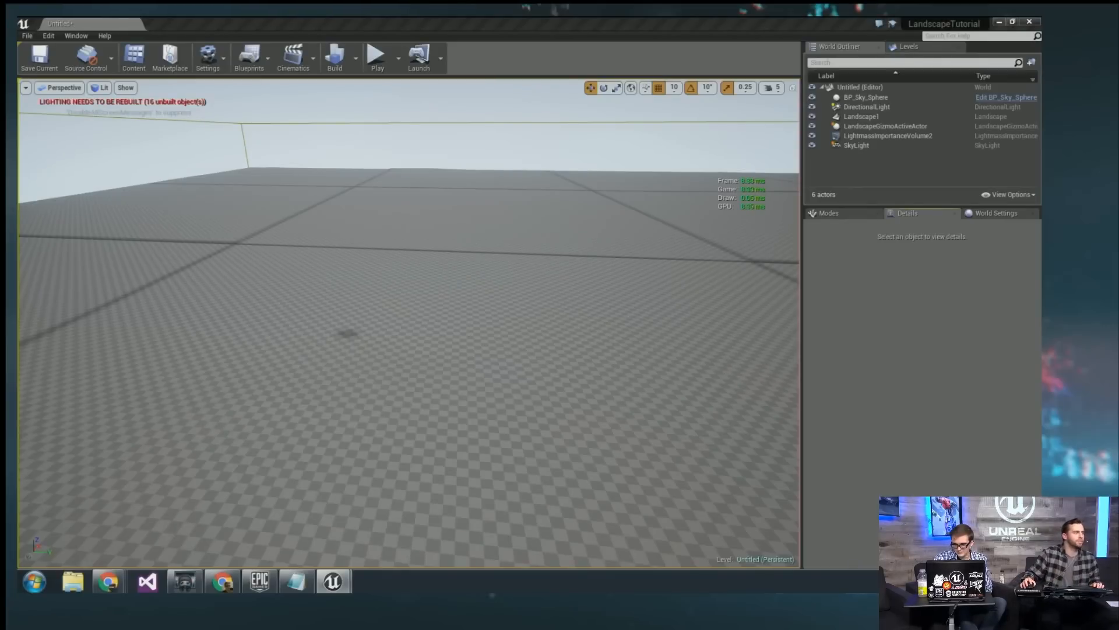
# Bring the Content Browser with the "stair" search over the viewport and enlarge its thumbnails, turning off Real-Time Thumbnails.
pyautogui.moveTo(18, 99); pyautogui.dragTo(455, 124)
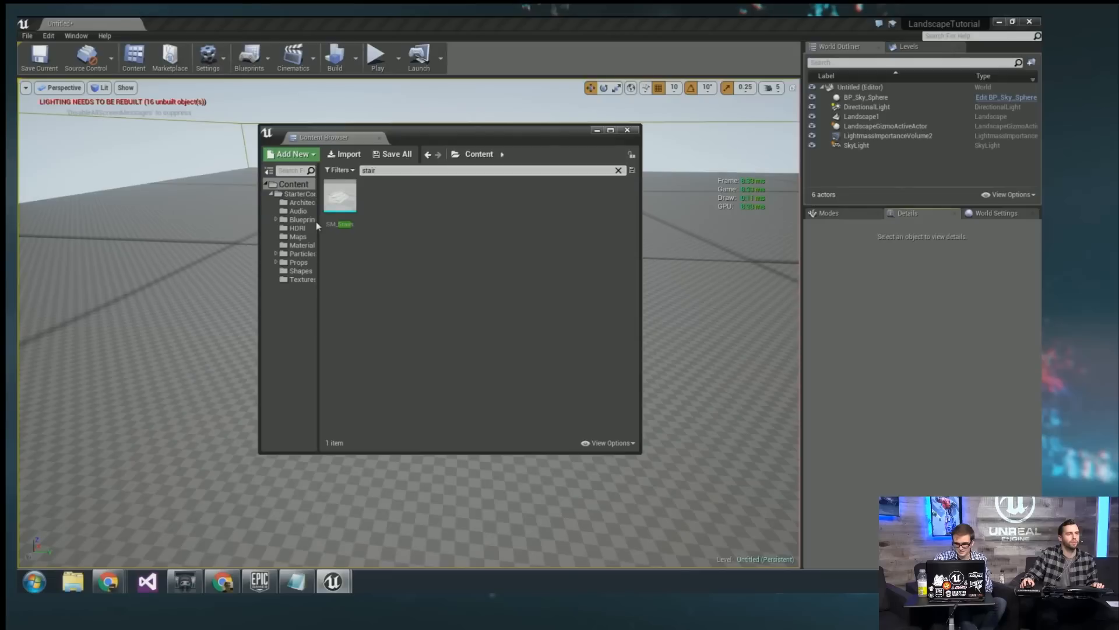
pyautogui.moveTo(318, 227); pyautogui.dragTo(350, 227)
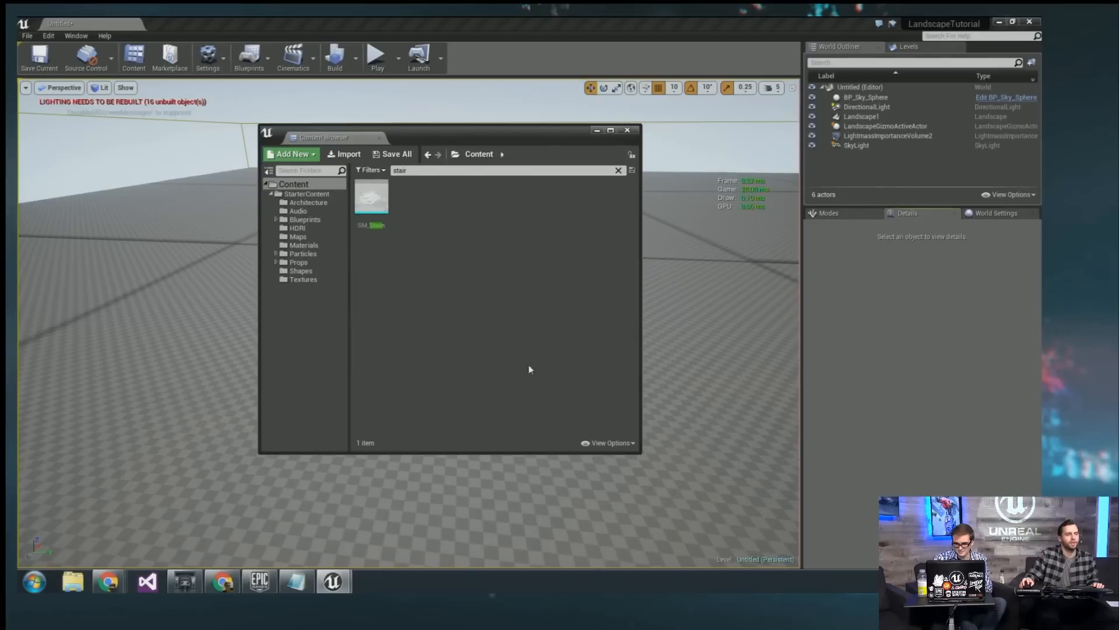
pyautogui.click(585, 445)
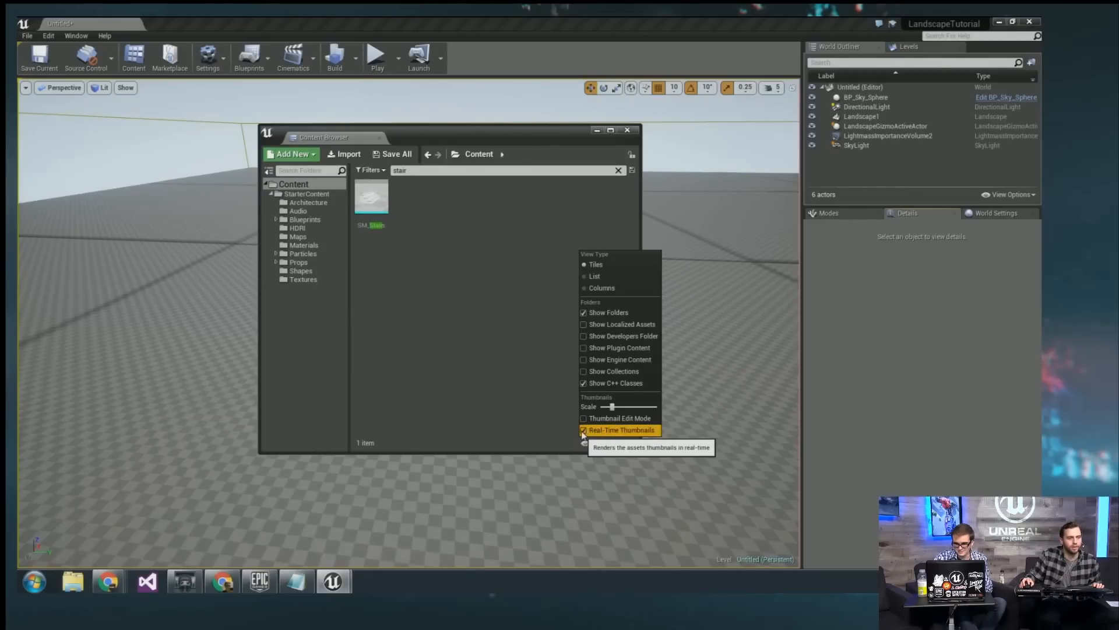
pyautogui.moveTo(615, 411); pyautogui.dragTo(641, 410)
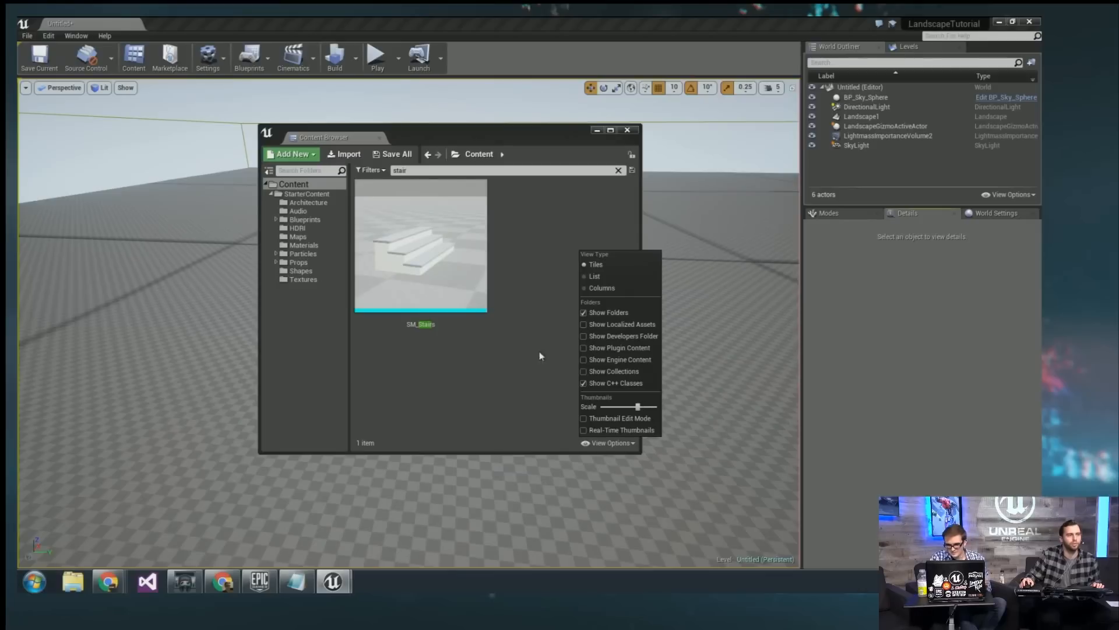
# Move the Content Browser aside and place SM_Stairs on the landscape, focusing the view on it.
pyautogui.click(416, 135)
pyautogui.moveTo(463, 133); pyautogui.dragTo(840, 162)
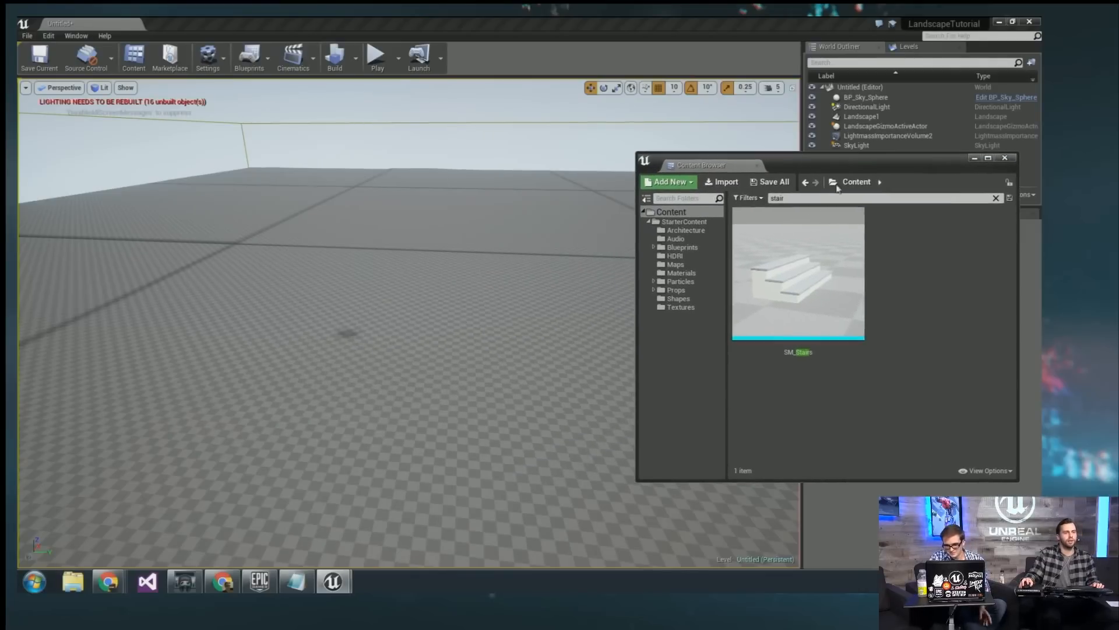
pyautogui.moveTo(775, 262); pyautogui.dragTo(263, 338)
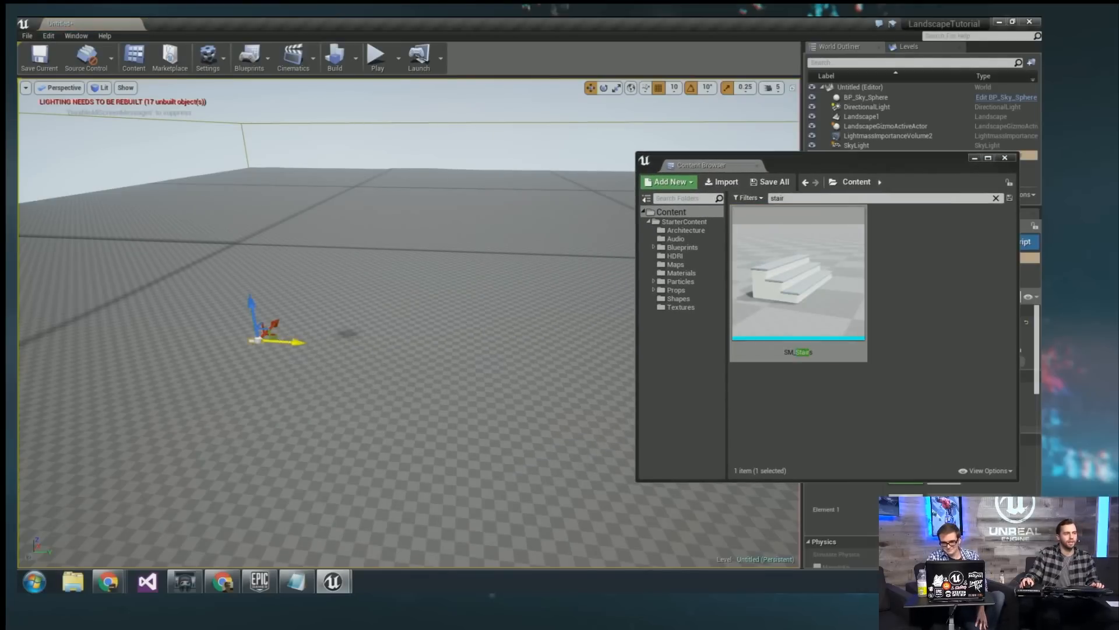
pyautogui.press('f')
pyautogui.moveTo(306, 338); pyautogui.dragTo(503, 350, button='right')
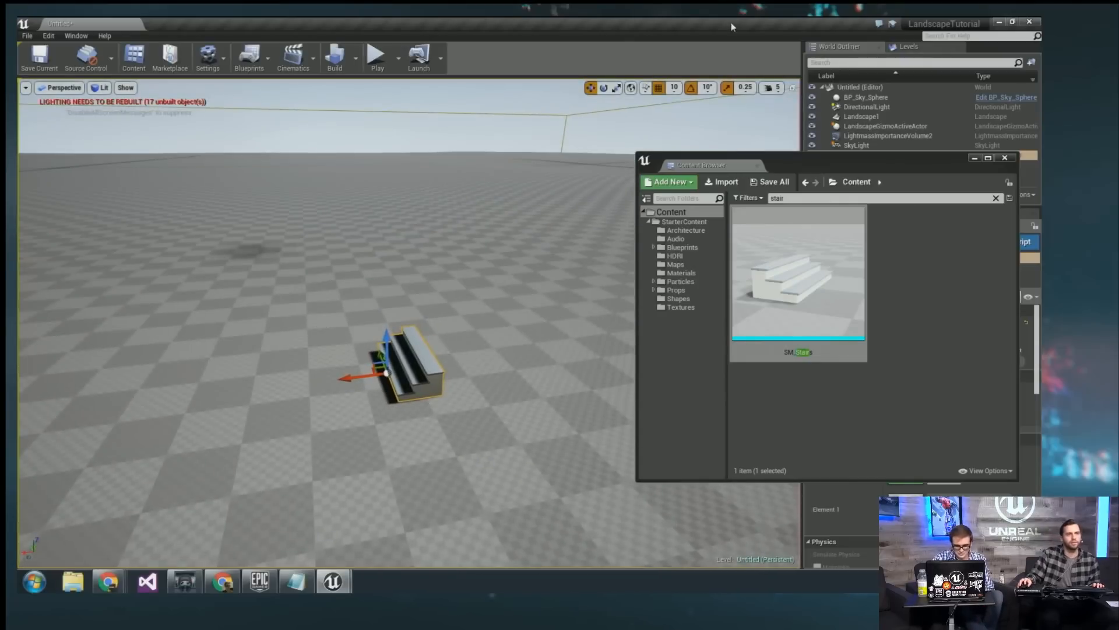
# Lower the camera speed to 2 and raise the stairs high above the landscape.
pyautogui.click(772, 87)
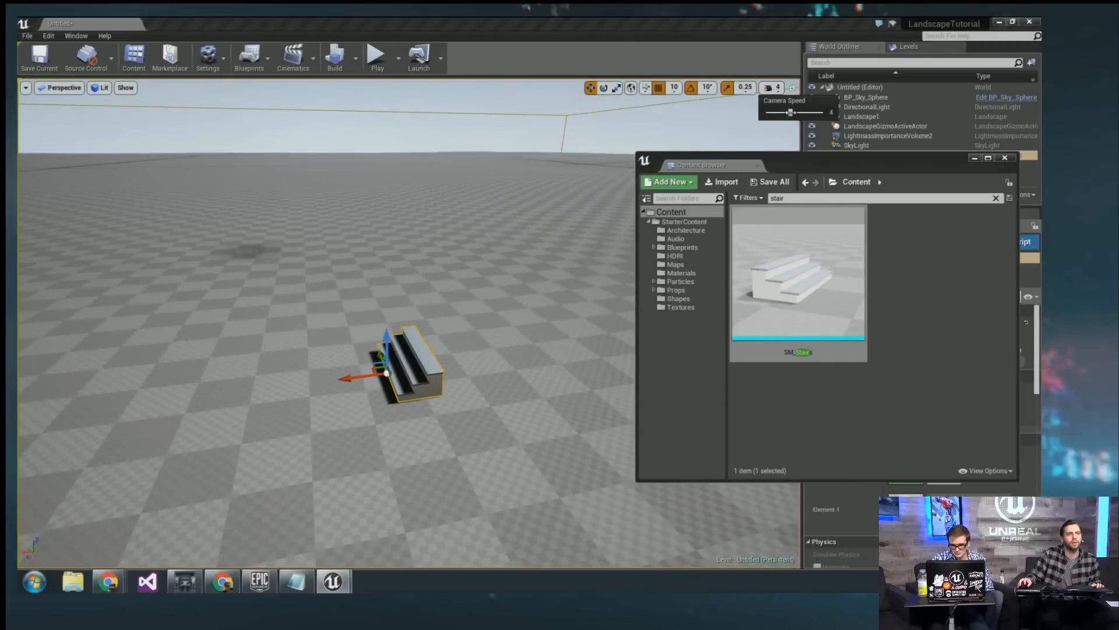
pyautogui.moveTo(790, 112); pyautogui.dragTo(783, 112)
pyautogui.moveTo(402, 280); pyautogui.dragTo(464, 275, button='right')
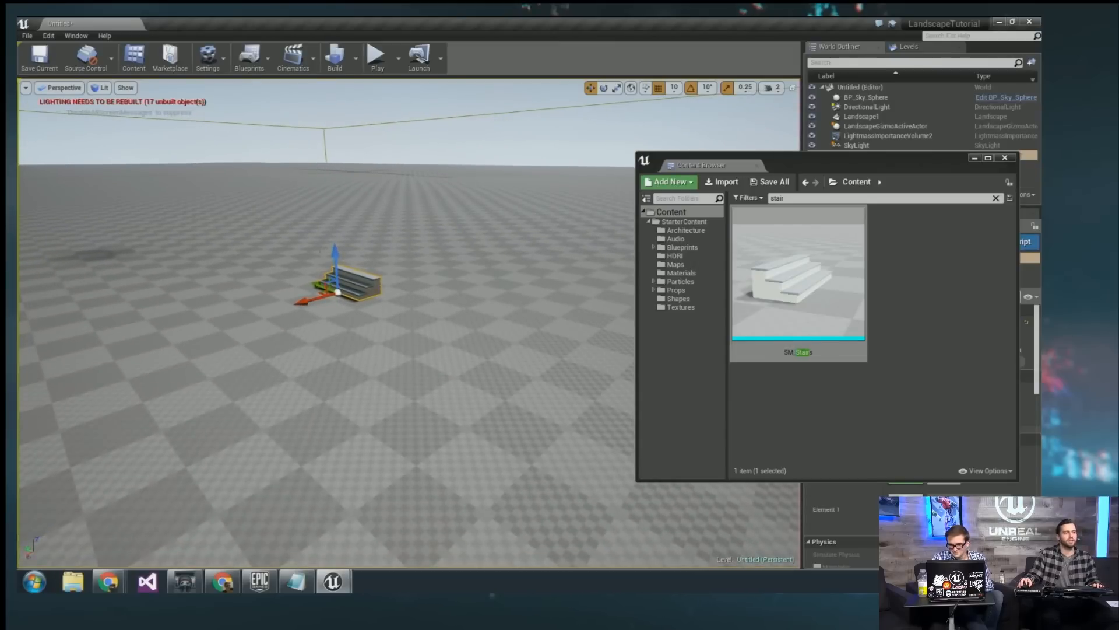
pyautogui.moveTo(336, 261); pyautogui.dragTo(297, 92)
pyautogui.moveTo(296, 92); pyautogui.dragTo(293, 88, button='right')
pyautogui.moveTo(396, 186); pyautogui.dragTo(360, 87)
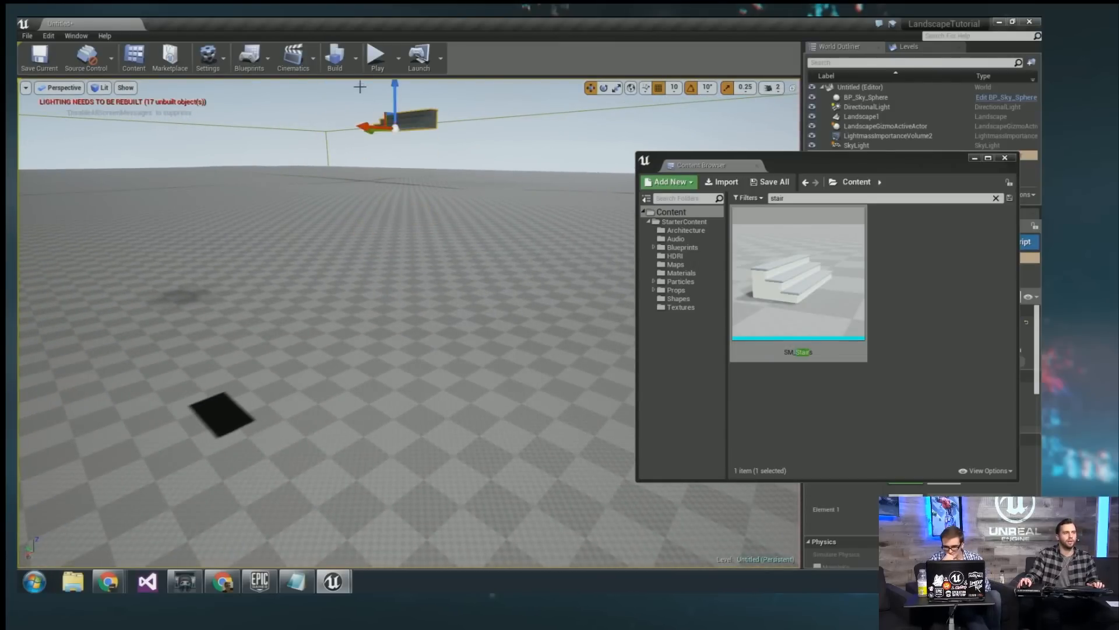
# Minimize the Content Browser and switch from placing actors to sculpting the landscape.
pyautogui.moveTo(359, 87); pyautogui.dragTo(358, 121, button='right')
pyautogui.click(976, 156)
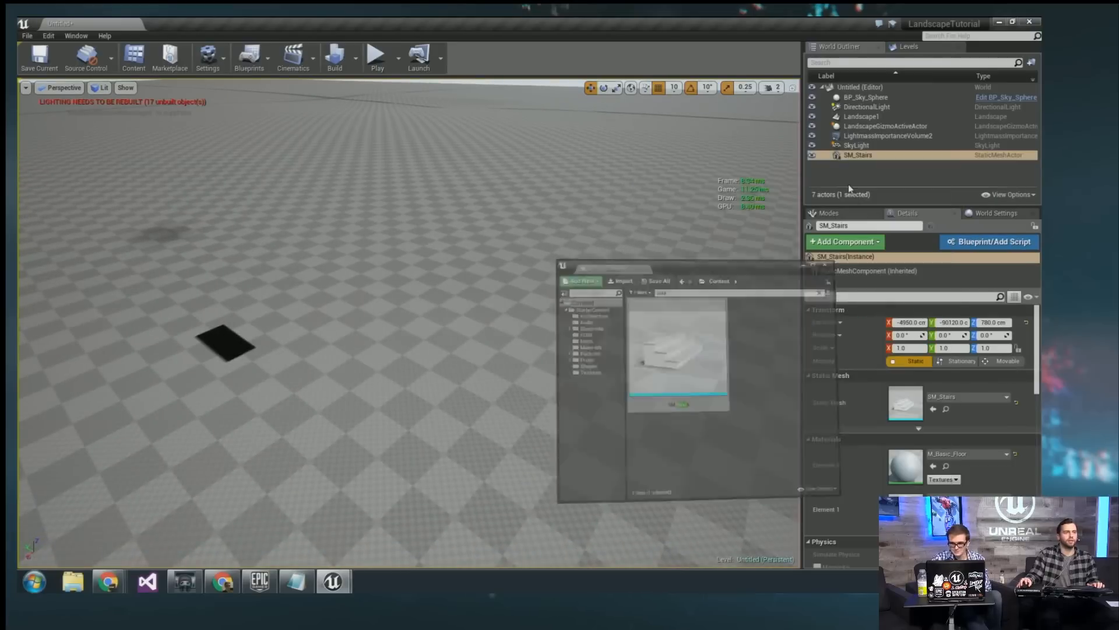
pyautogui.moveTo(606, 251); pyautogui.dragTo(600, 227, button='right')
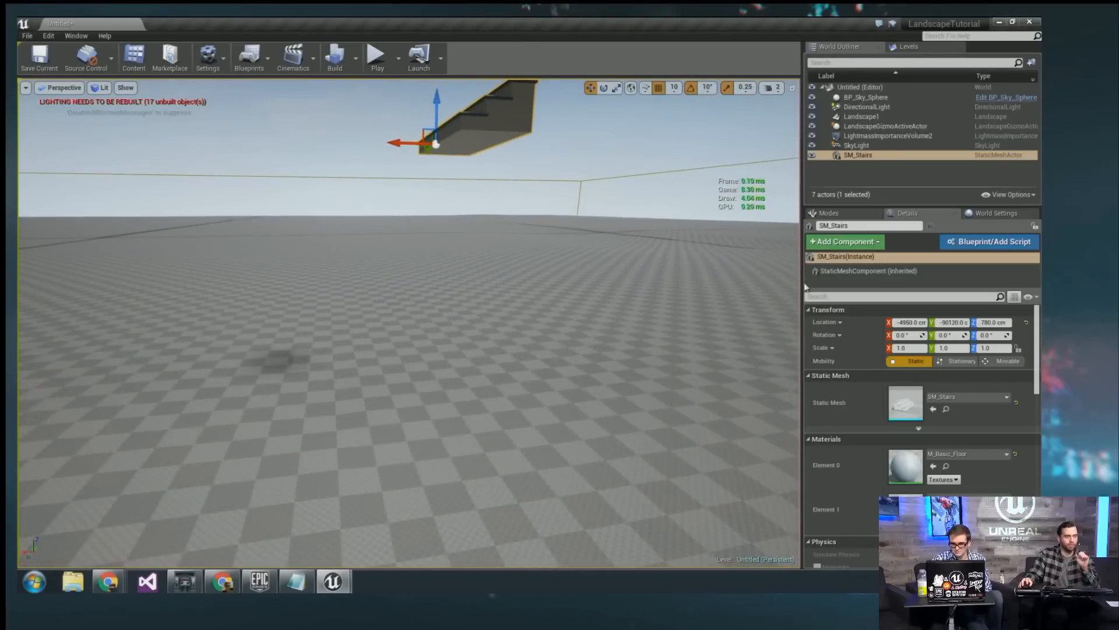
pyautogui.click(828, 213)
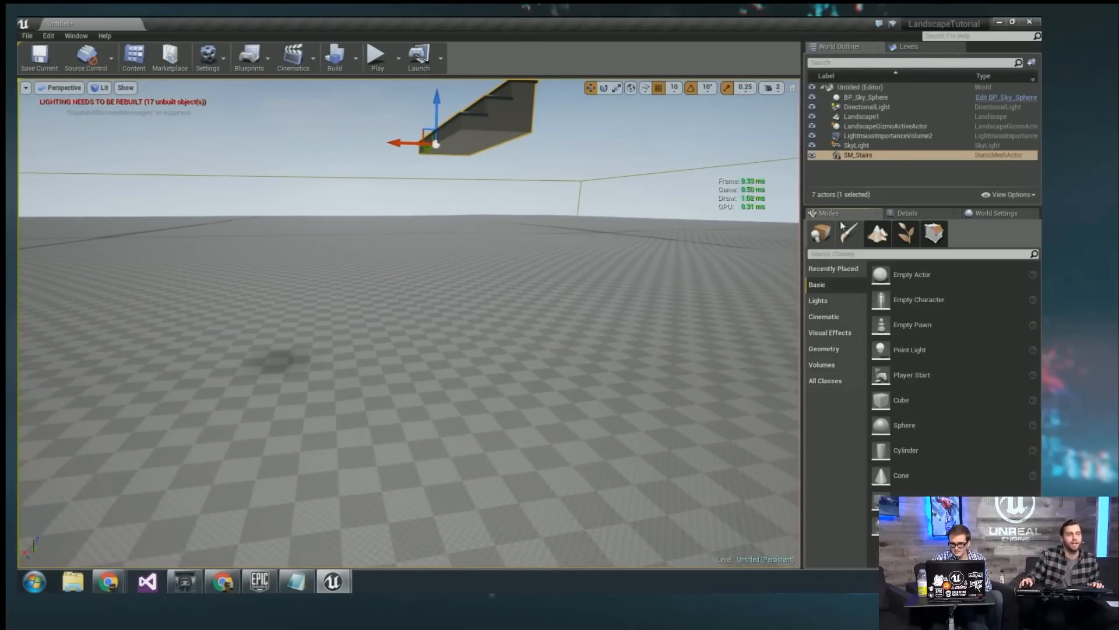
pyautogui.click(877, 233)
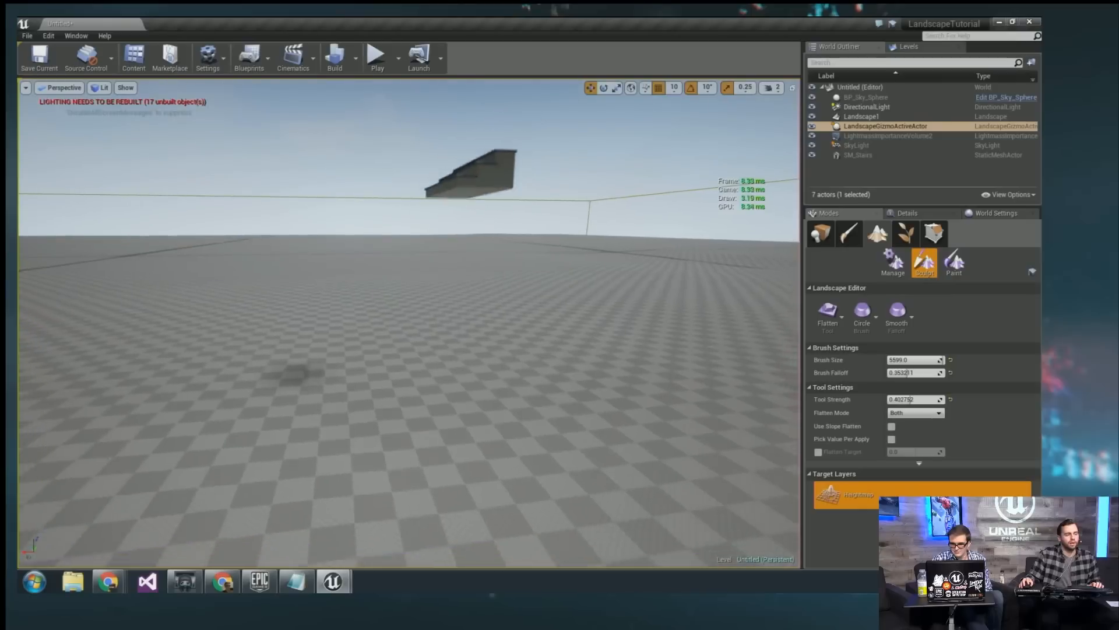
# Enable Flatten Target for the Flatten tool and reduce its brush size.
pyautogui.moveTo(562, 449); pyautogui.dragTo(562, 462, button='right')
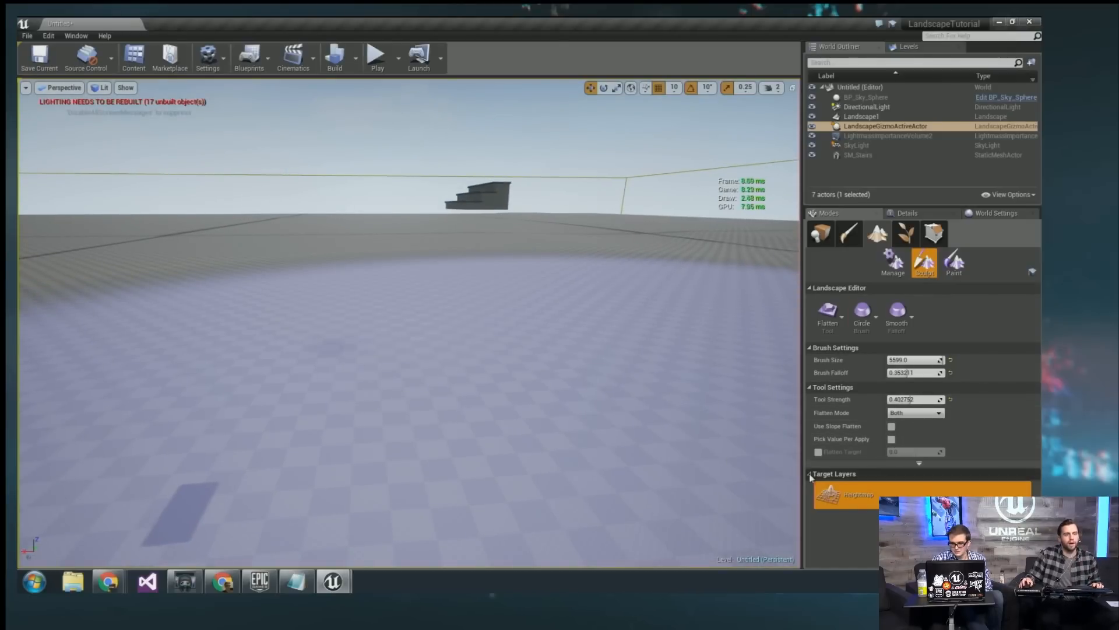
pyautogui.click(818, 453)
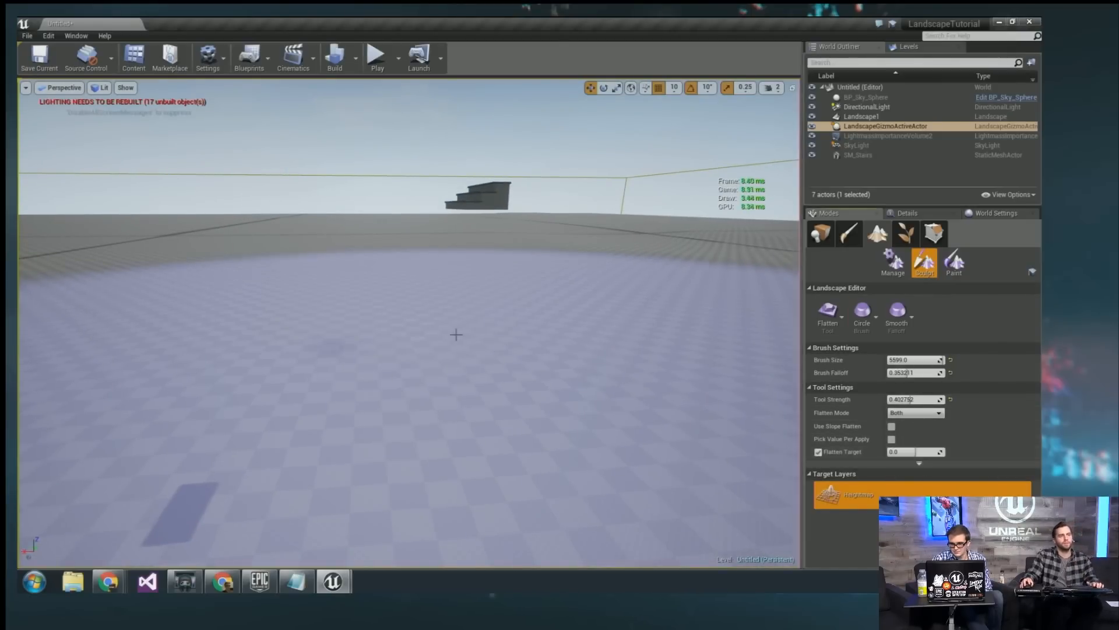
pyautogui.moveTo(456, 332); pyautogui.dragTo(459, 334, button='right')
pyautogui.moveTo(927, 360); pyautogui.dragTo(908, 359)
# Switch to the Ramp tool, place two ramp points on the landscape and raise the second one above the ground.
pyautogui.click(828, 311)
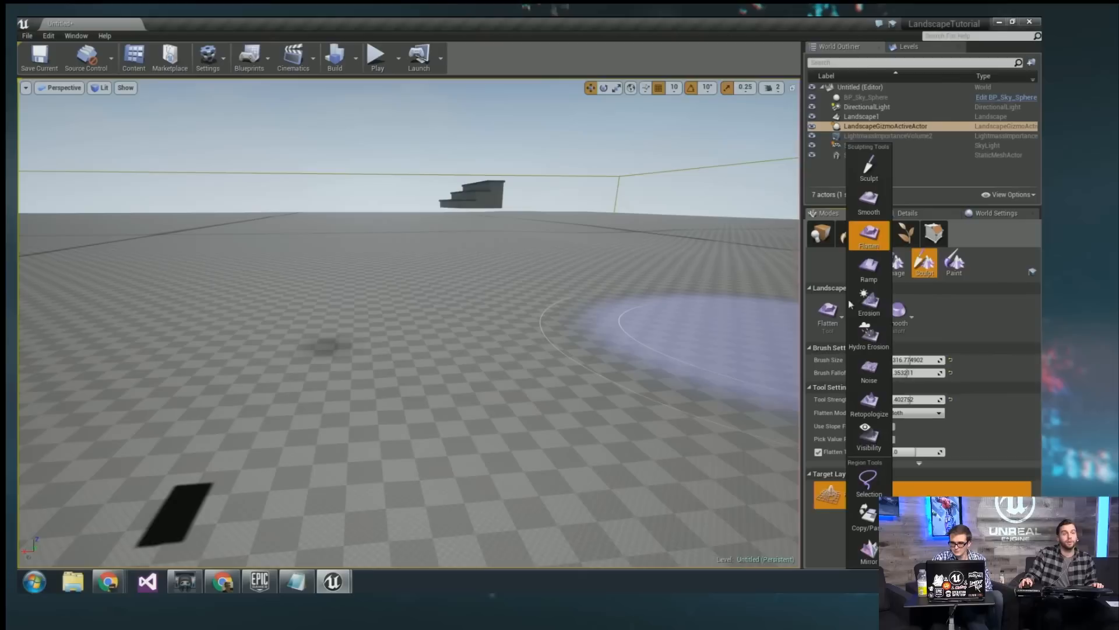
pyautogui.click(858, 269)
pyautogui.moveTo(332, 433); pyautogui.dragTo(312, 445, button='right')
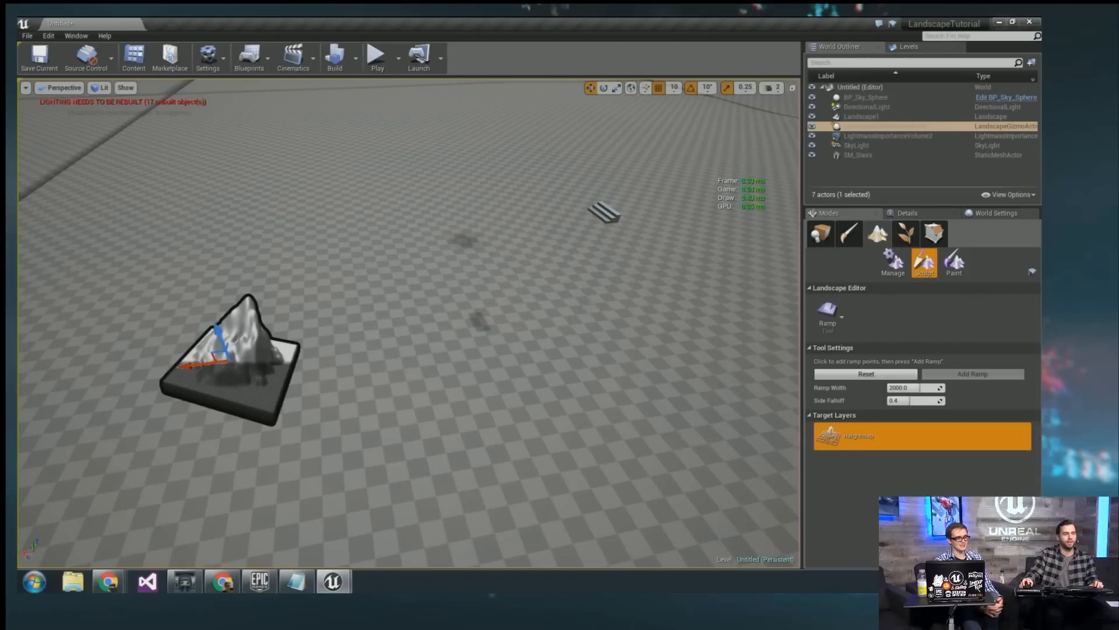
pyautogui.click(606, 295)
pyautogui.moveTo(567, 320); pyautogui.dragTo(577, 244, button='right')
pyautogui.moveTo(501, 310); pyautogui.dragTo(465, 177)
pyautogui.moveTo(465, 177); pyautogui.dragTo(503, 168, button='right')
pyautogui.press('w')
pyautogui.press('a')
pyautogui.press('d')
pyautogui.press('s')
pyautogui.moveTo(403, 228); pyautogui.dragTo(404, 248)
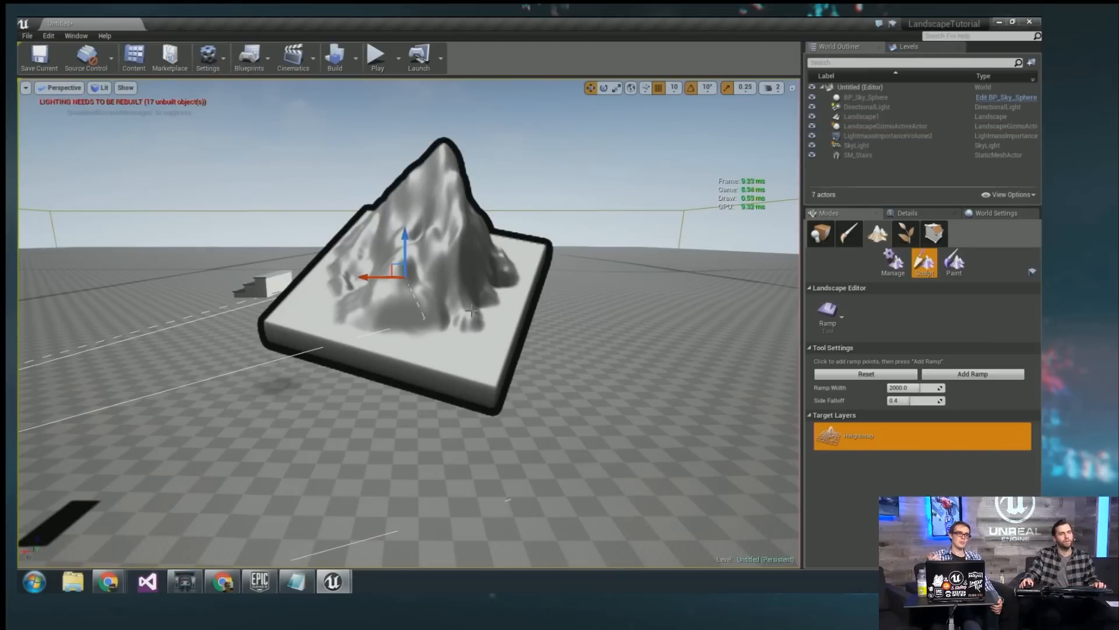
# Examine the raised ramp point and the ramp outline from several angles and distances.
pyautogui.press('s')
pyautogui.moveTo(397, 319); pyautogui.dragTo(432, 223, button='right')
pyautogui.press('w')
pyautogui.press('s')
pyautogui.press('s')
pyautogui.press('w')
pyautogui.moveTo(409, 430); pyautogui.dragTo(409, 427, button='right')
pyautogui.press('e')
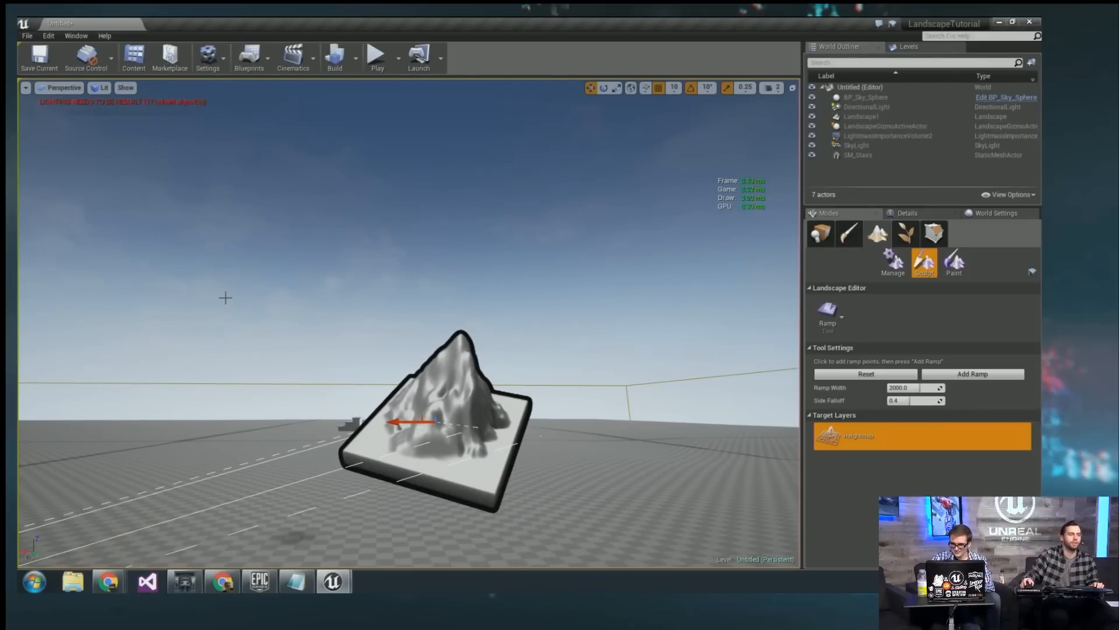
pyautogui.press('w')
pyautogui.moveTo(561, 430)
pyautogui.mouseDown(button='right')
pyautogui.moveTo(557, 448)
pyautogui.moveTo(558, 424)
pyautogui.mouseUp(button='right')
pyautogui.click(828, 311)
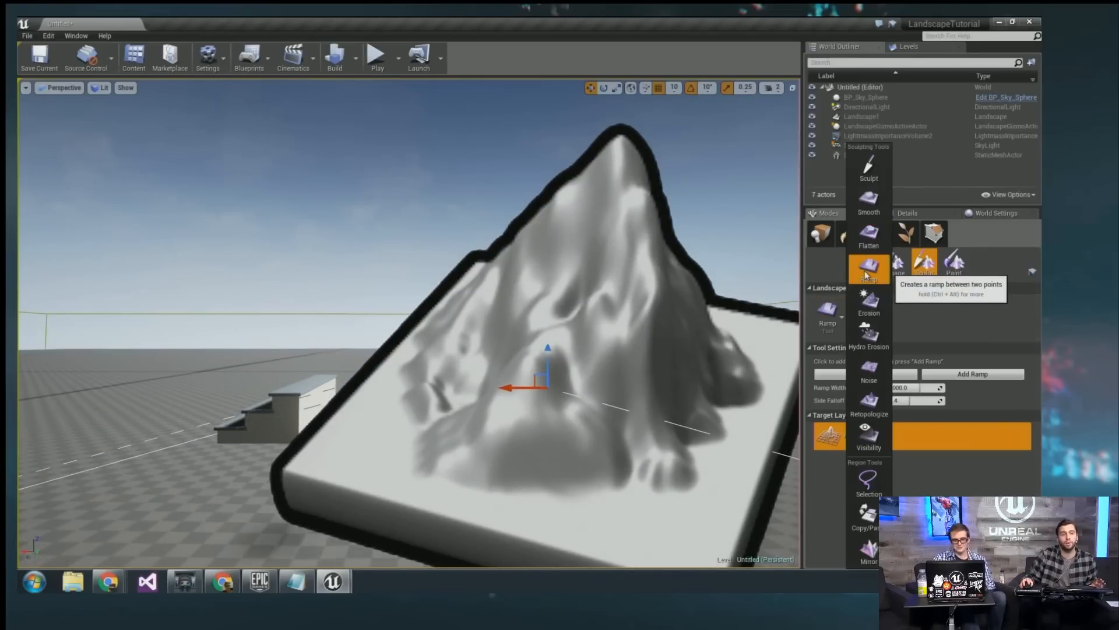
pyautogui.moveTo(400, 325); pyautogui.dragTo(391, 397, button='right')
pyautogui.press('s')
pyautogui.press('a')
pyautogui.press('s')
pyautogui.press('s')
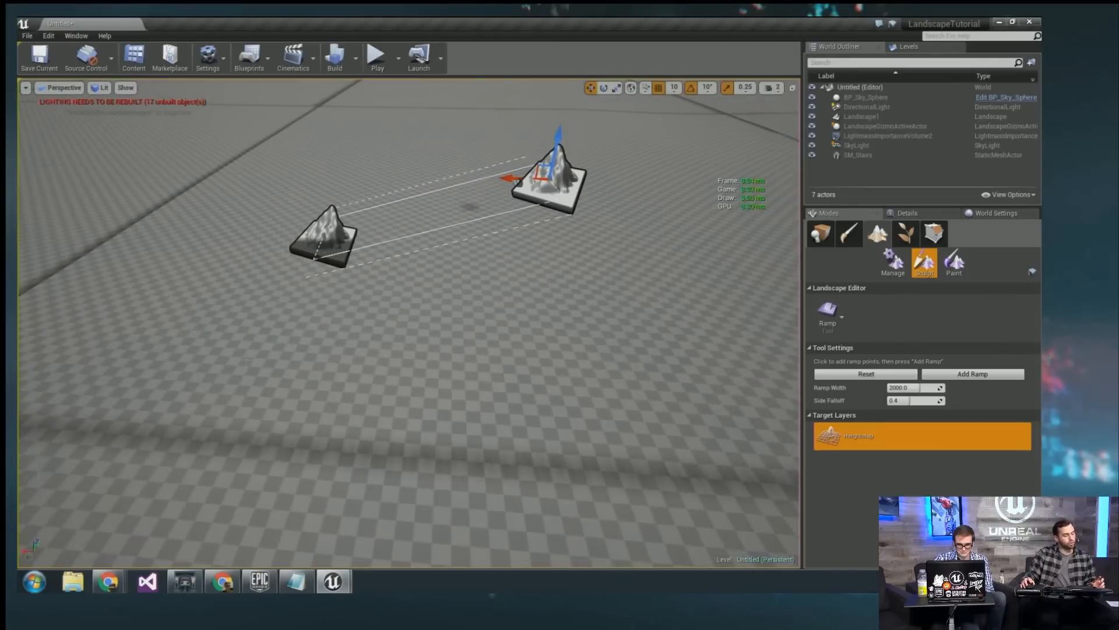
# Try the second ramp point at three other spots on the landscape and reset the ramp points.
pyautogui.click(260, 356)
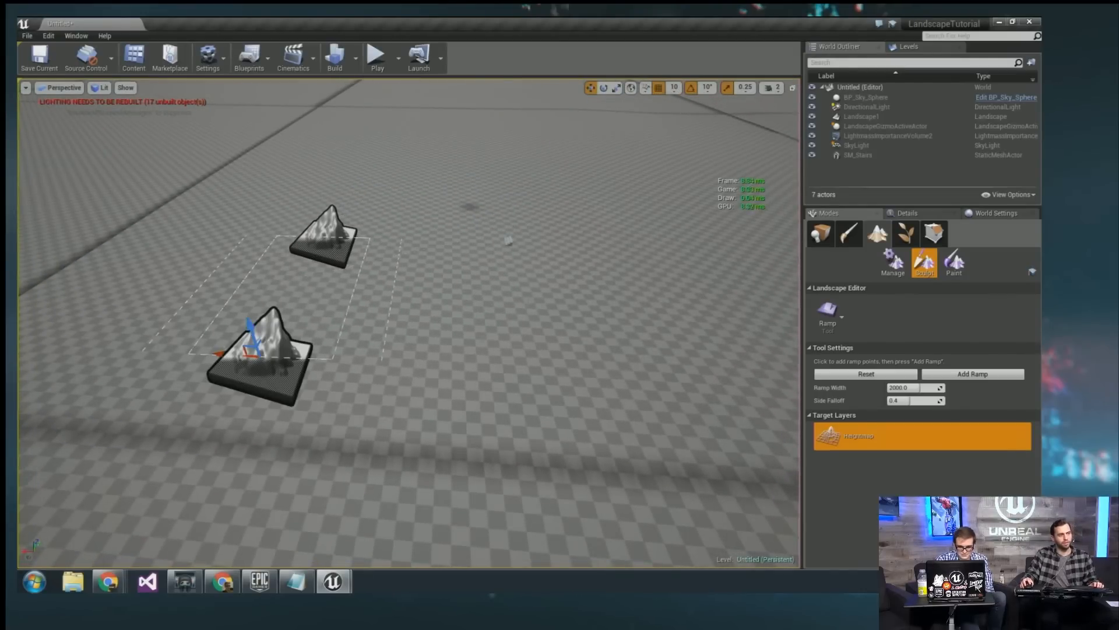
pyautogui.click(553, 290)
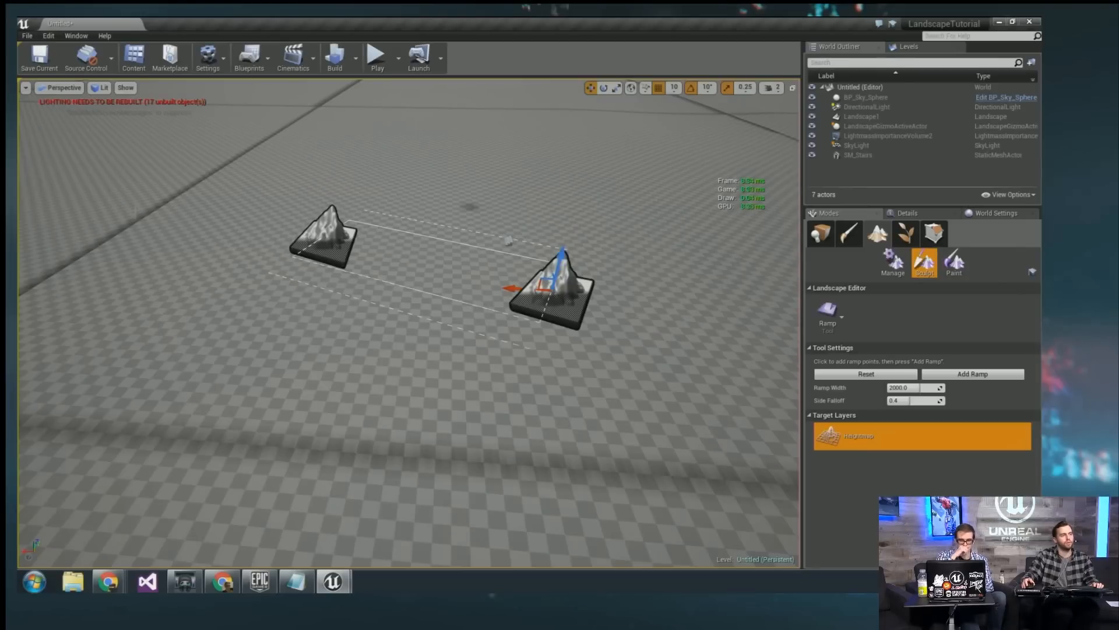
pyautogui.click(131, 207)
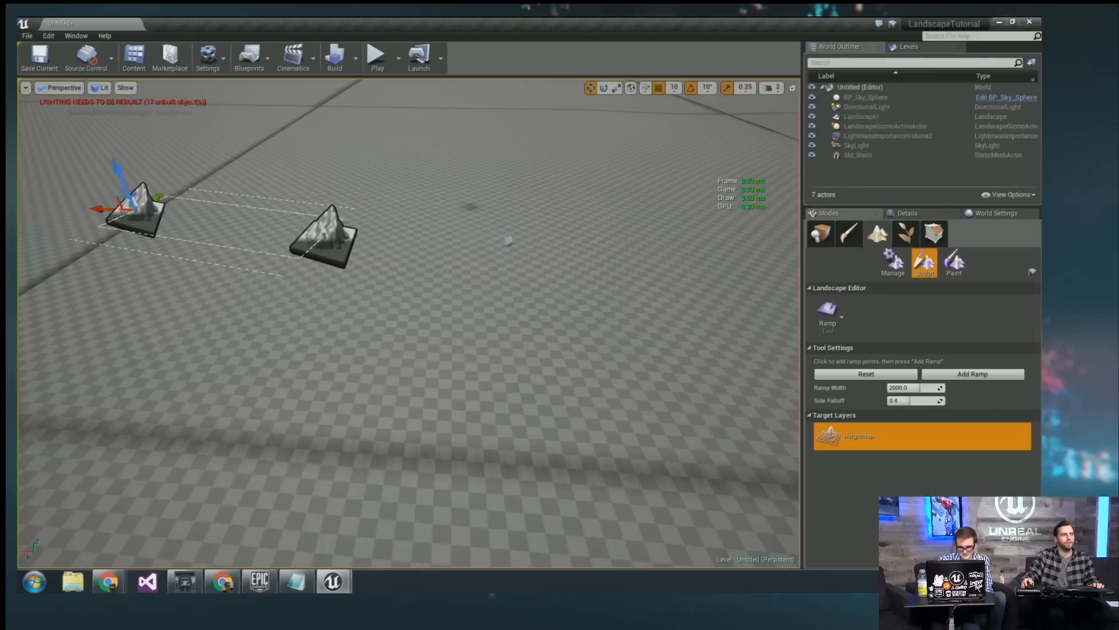
pyautogui.click(841, 315)
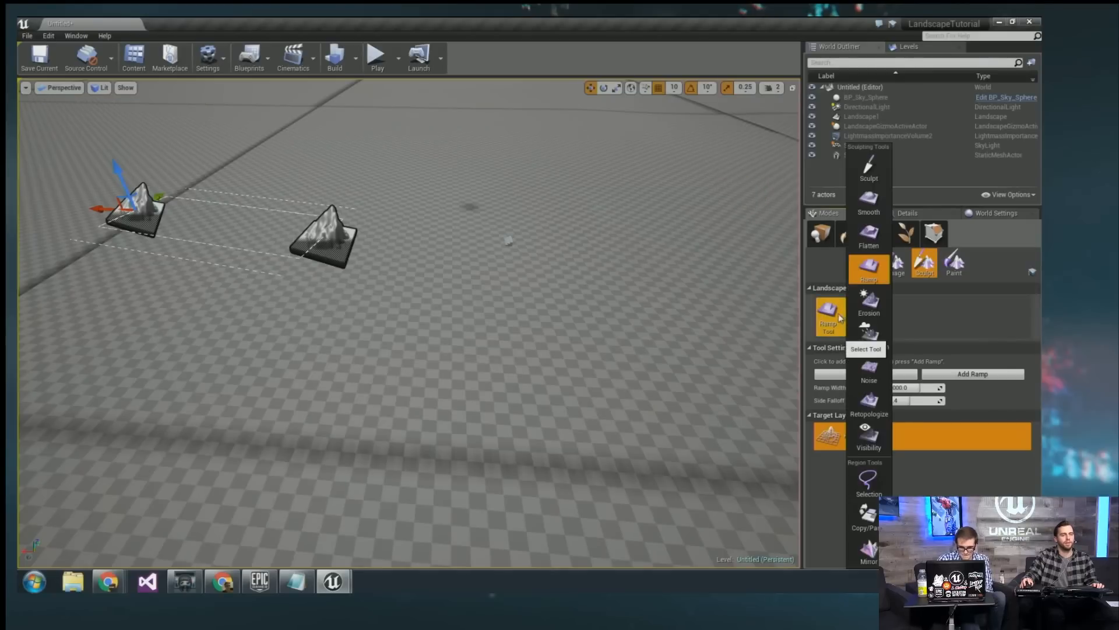
pyautogui.click(1032, 335)
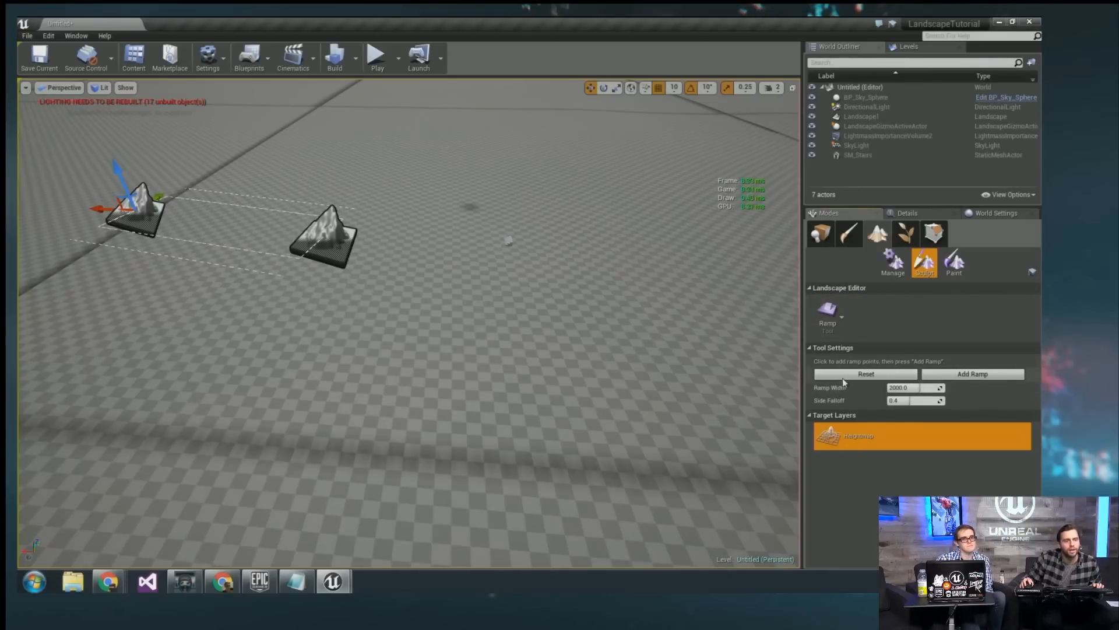
pyautogui.click(973, 374)
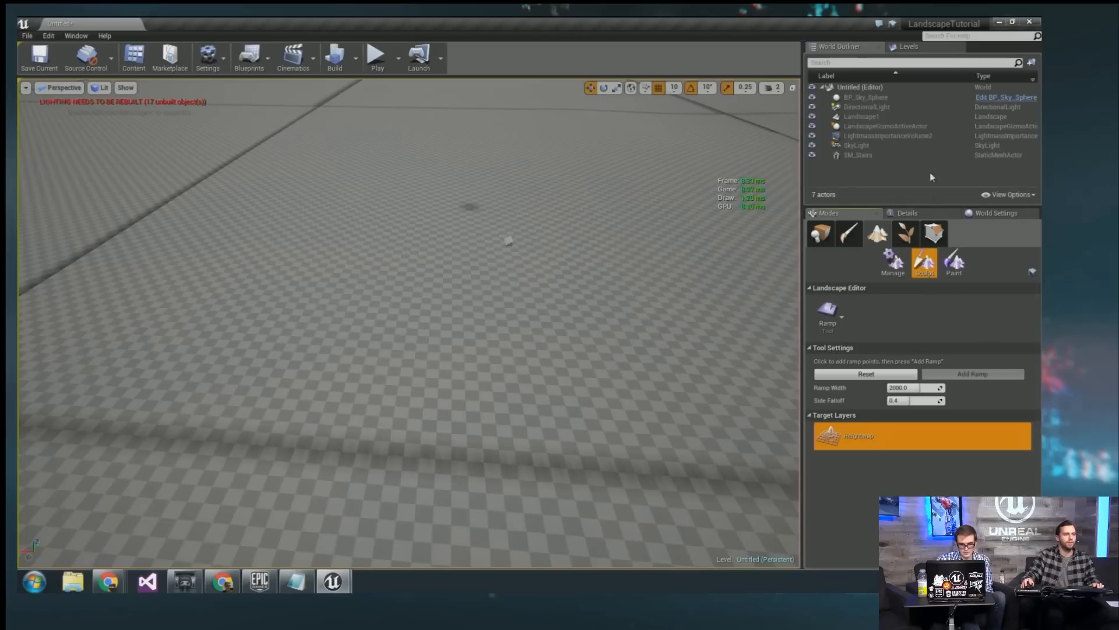
pyautogui.click(255, 291)
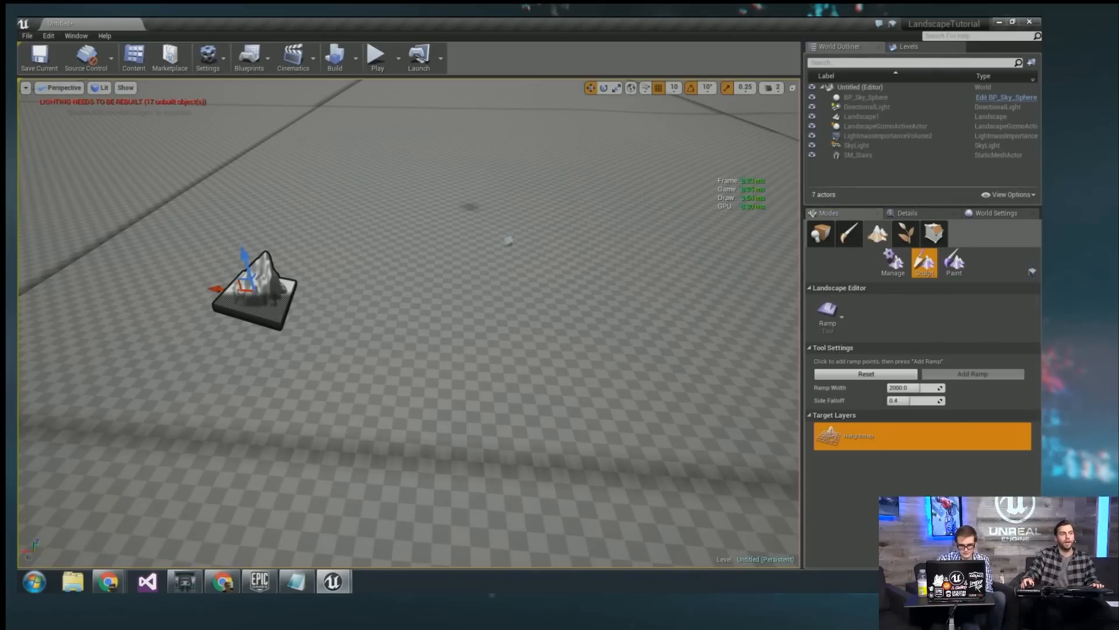
pyautogui.click(549, 258)
pyautogui.moveTo(408, 321); pyautogui.dragTo(389, 336, button='right')
# Select the stairs in Place mode, raise them higher above the landscape and return to landscape sculpting.
pyautogui.click(821, 233)
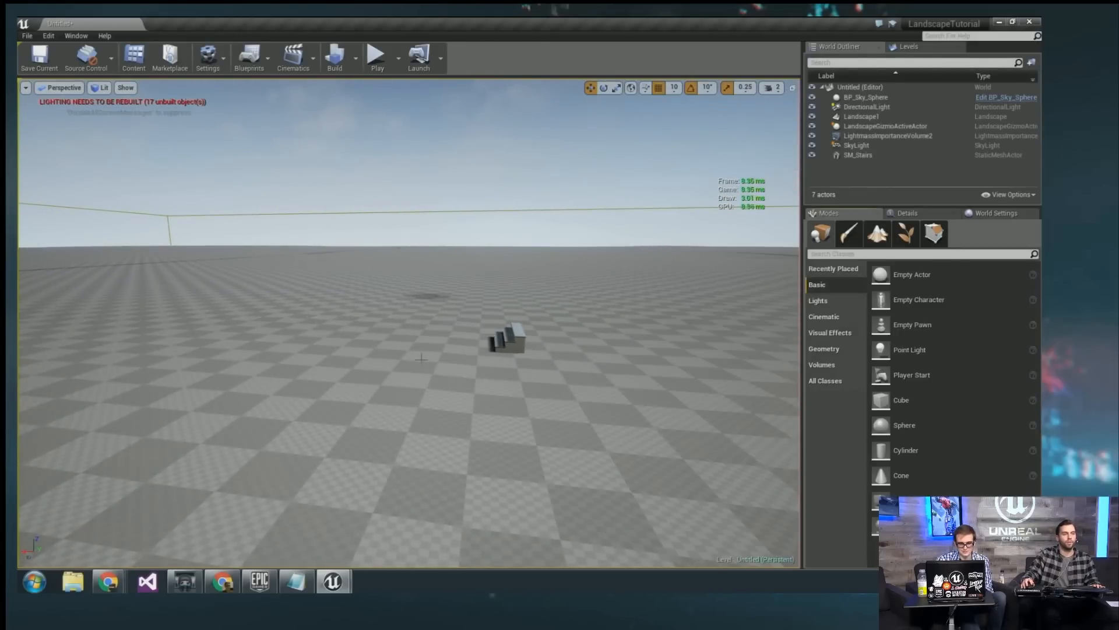
pyautogui.click(516, 337)
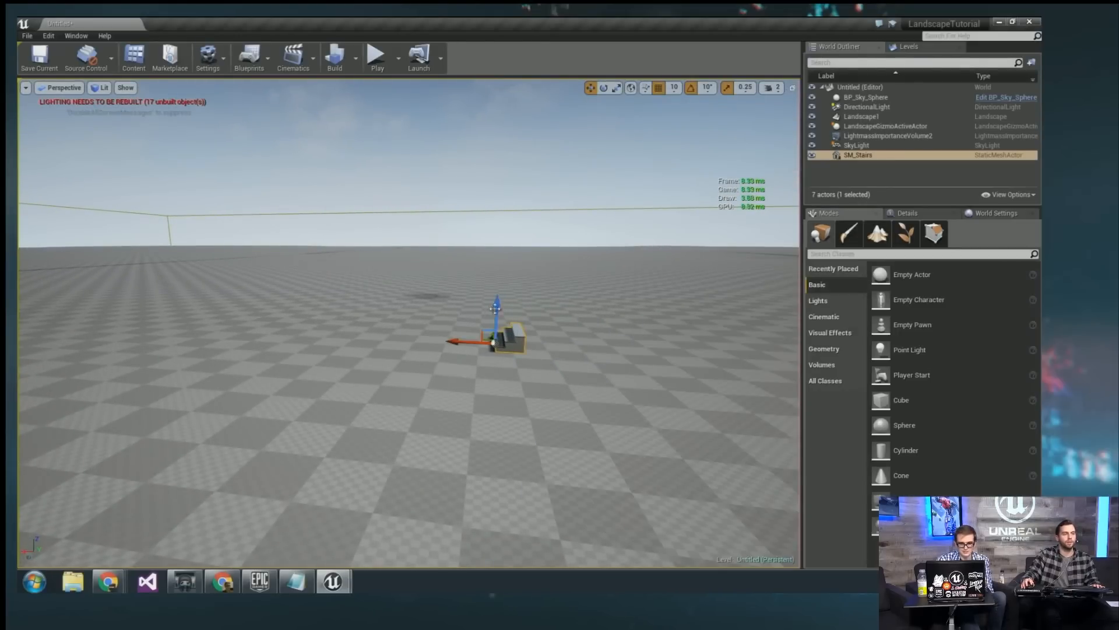
pyautogui.moveTo(500, 306); pyautogui.dragTo(500, 175)
pyautogui.moveTo(500, 174); pyautogui.dragTo(550, 278, button='right')
pyautogui.moveTo(522, 318); pyautogui.dragTo(523, 254)
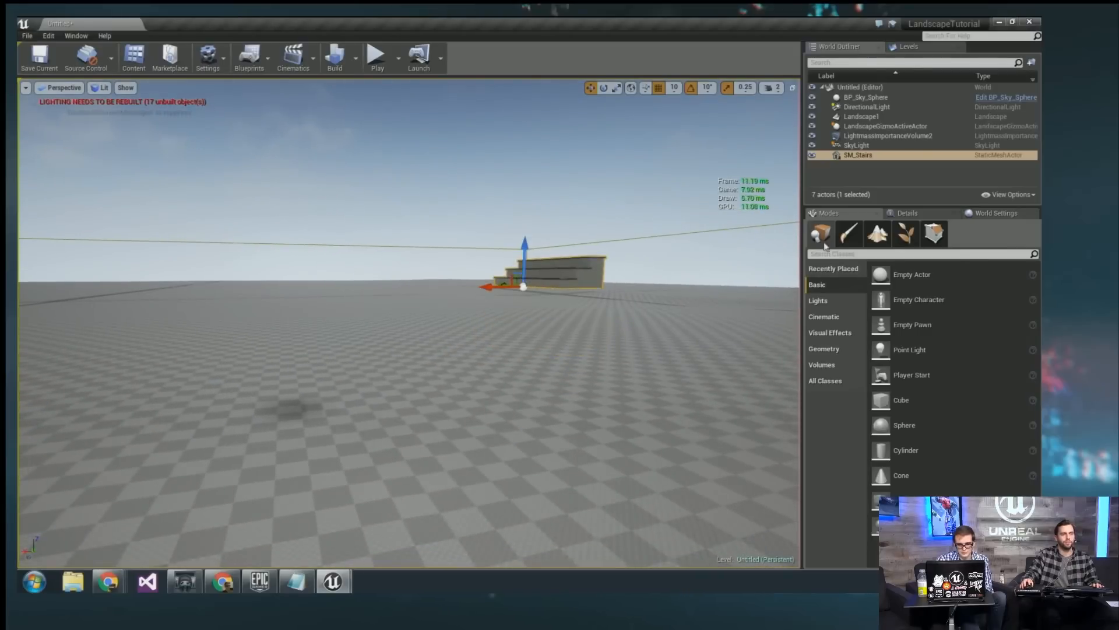
pyautogui.click(877, 233)
# Place two ramp points around the floating stairs and try to raise the second one up toward them.
pyautogui.moveTo(408, 350); pyautogui.dragTo(397, 385, button='right')
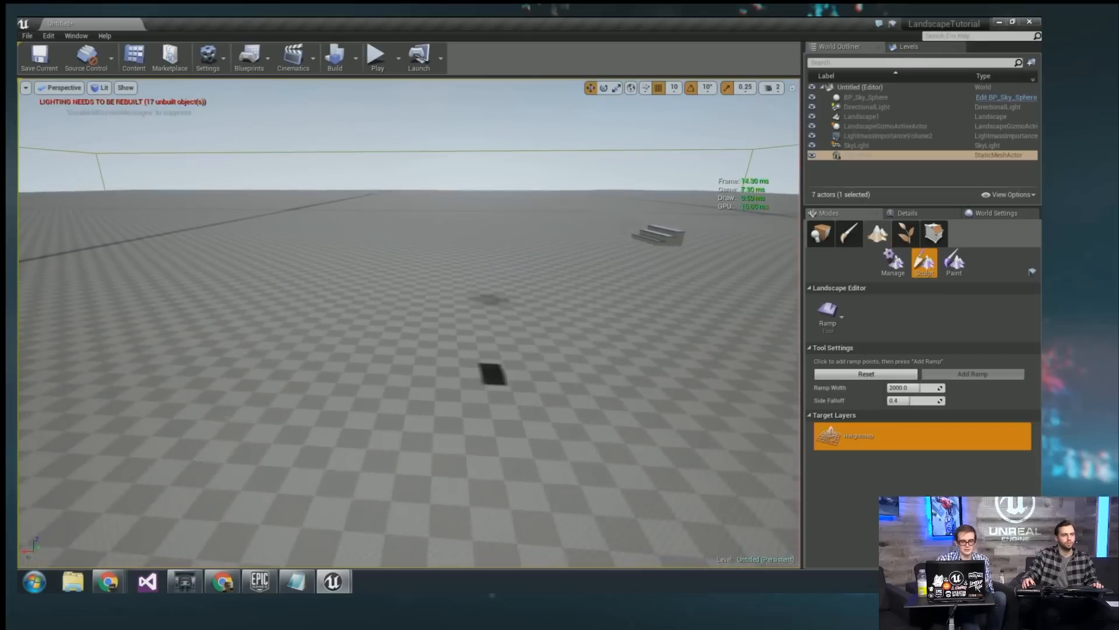
pyautogui.click(114, 412)
pyautogui.moveTo(397, 385); pyautogui.dragTo(456, 362, button='right')
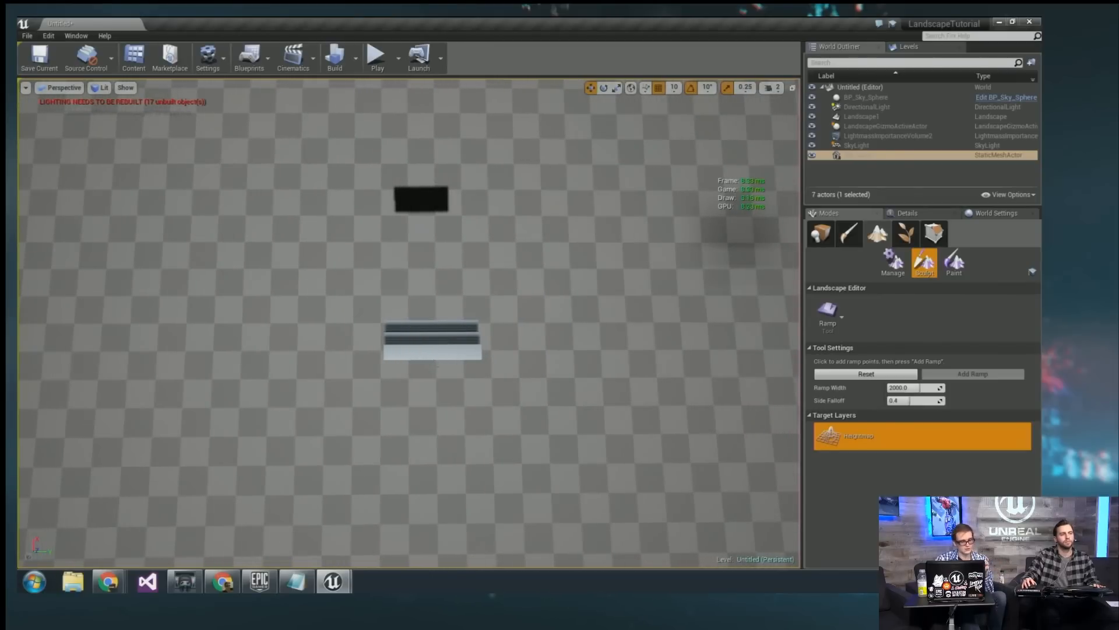
pyautogui.click(434, 374)
pyautogui.moveTo(434, 375); pyautogui.dragTo(437, 309, button='right')
pyautogui.scroll(-5, 437, 309)
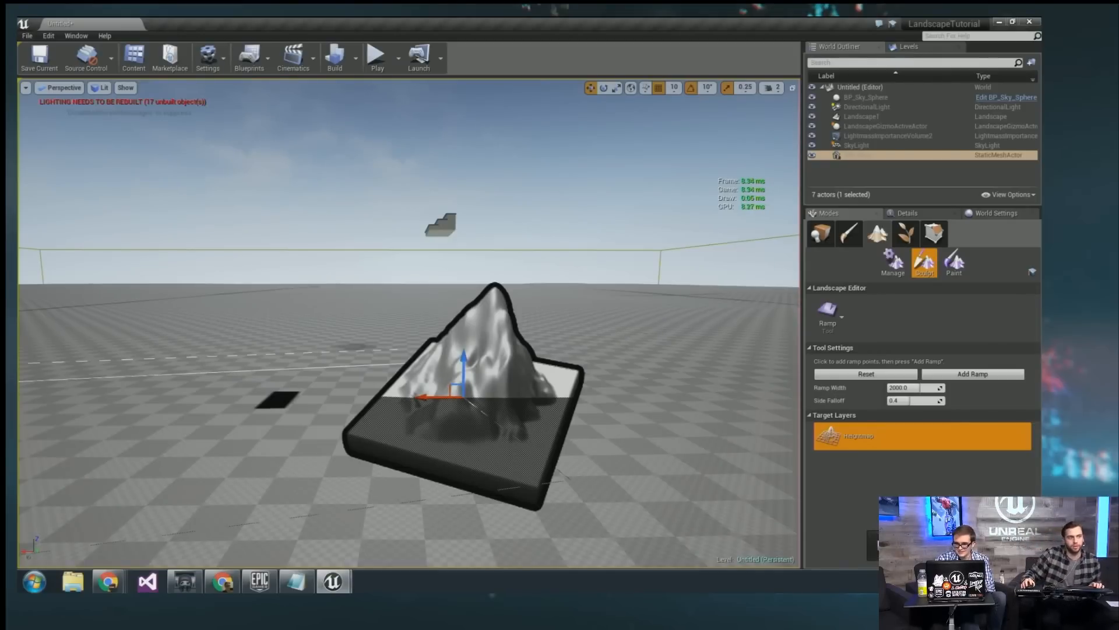
pyautogui.moveTo(562, 315); pyautogui.dragTo(559, 315, button='right')
pyautogui.moveTo(497, 311); pyautogui.dragTo(495, 231)
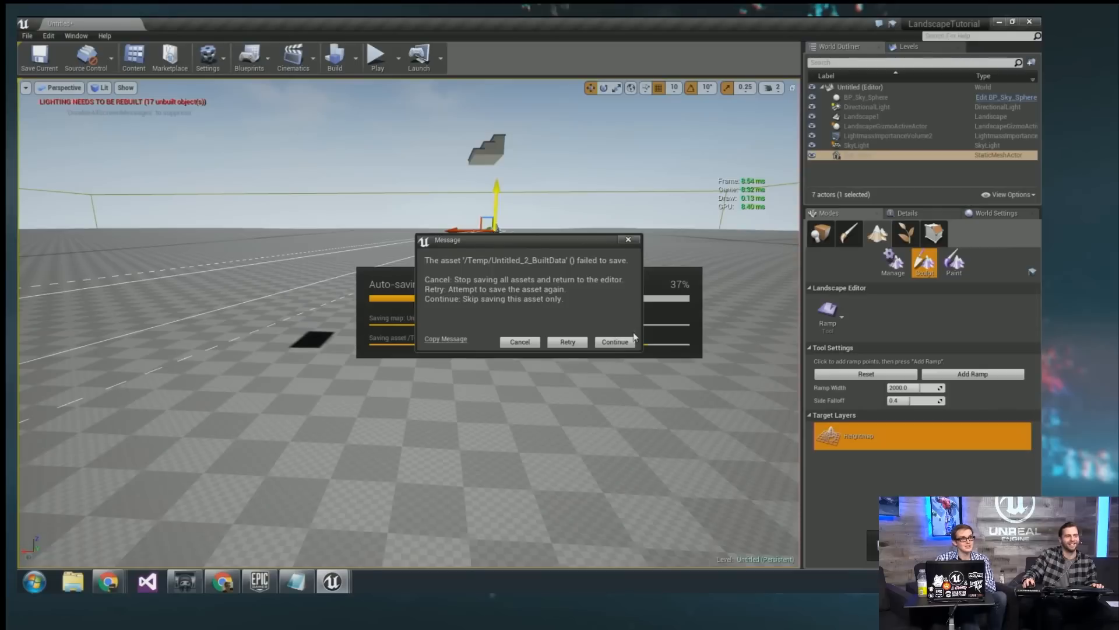
# Skip saving the failed auto-save asset, acknowledge the save failure and close the Message Log.
pyautogui.click(613, 342)
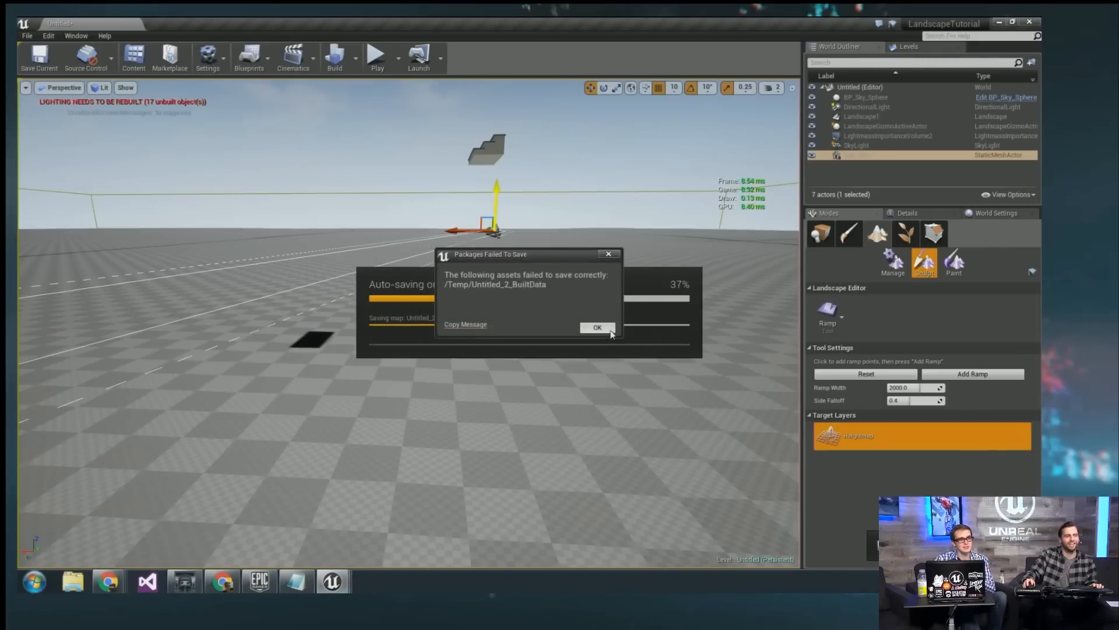
pyautogui.click(610, 329)
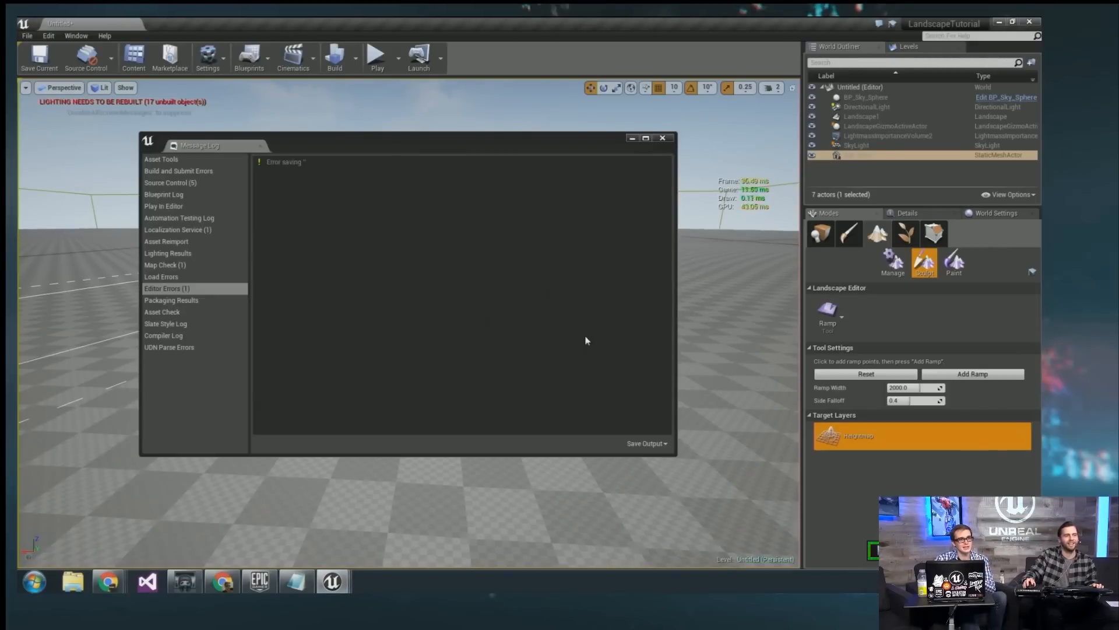
pyautogui.click(665, 140)
# Reset the ramp and place two new ramp points on the landscape near the stairs.
pyautogui.moveTo(466, 292)
pyautogui.mouseDown(button='right')
pyautogui.moveTo(431, 350)
pyautogui.moveTo(452, 304)
pyautogui.mouseUp(button='right')
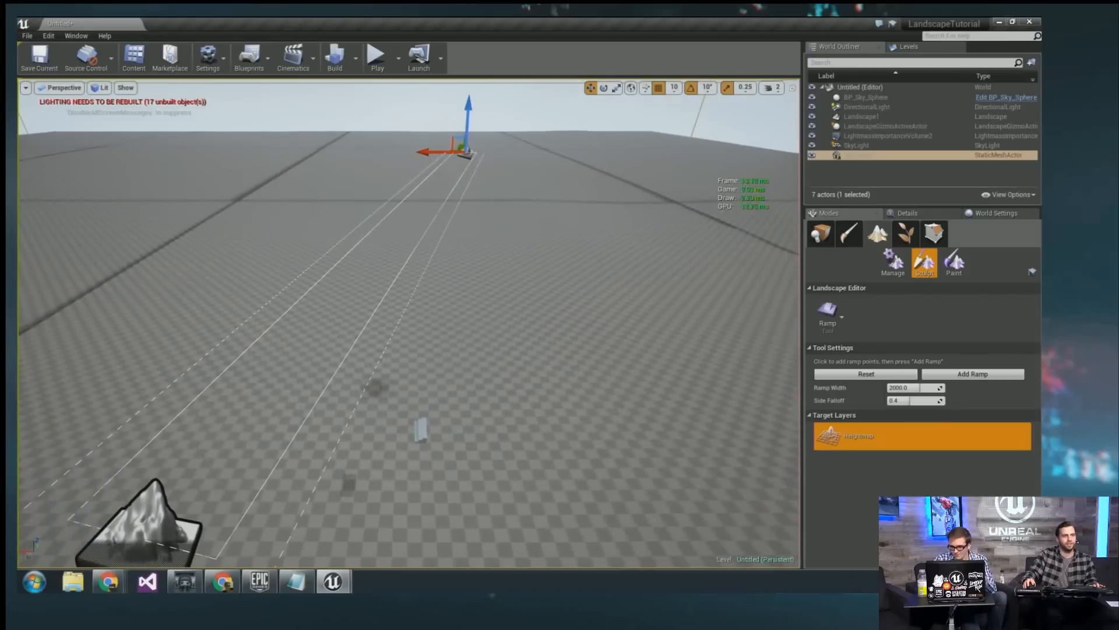
pyautogui.click(865, 376)
pyautogui.click(87, 521)
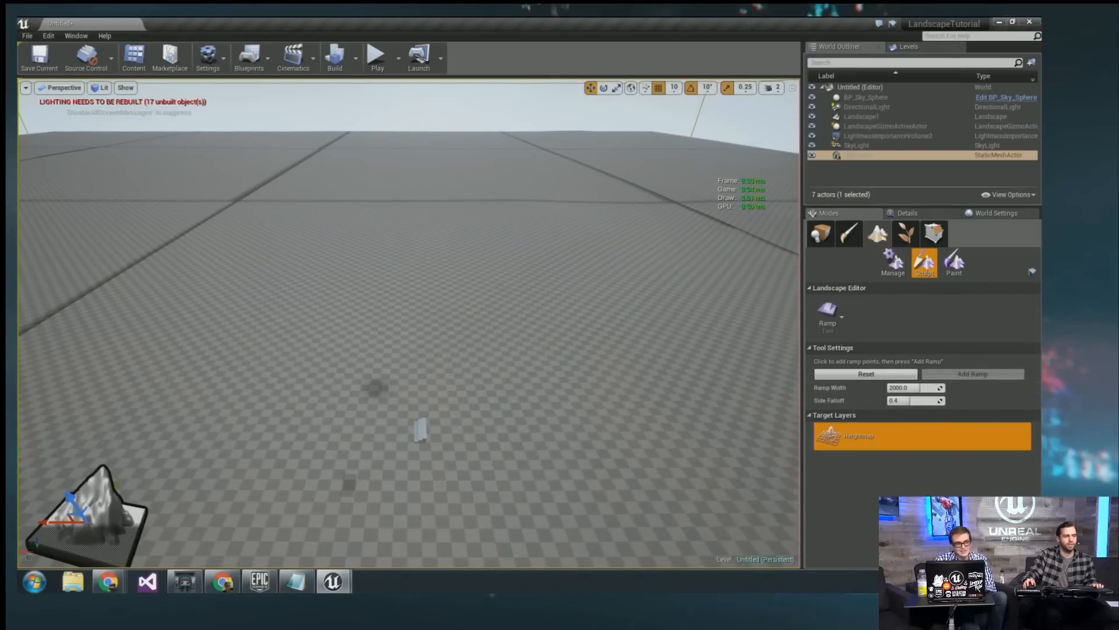
pyautogui.moveTo(440, 483); pyautogui.dragTo(421, 406, button='right')
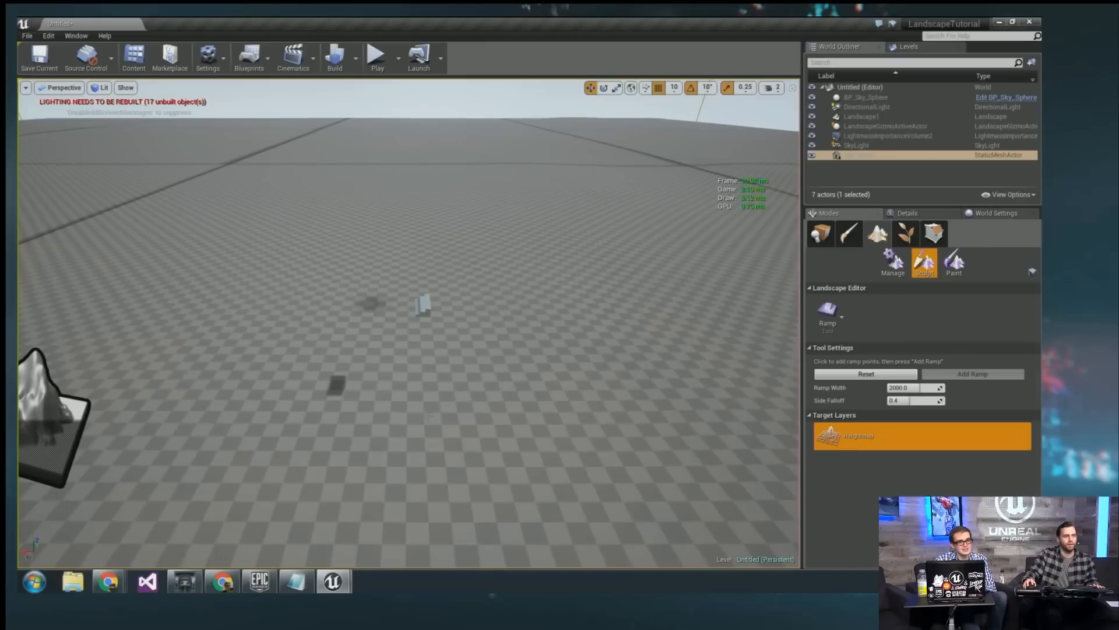
pyautogui.click(429, 417)
# Raise the second ramp point up toward the stairs and add the ramp to the landscape.
pyautogui.moveTo(495, 376); pyautogui.dragTo(493, 326, button='right')
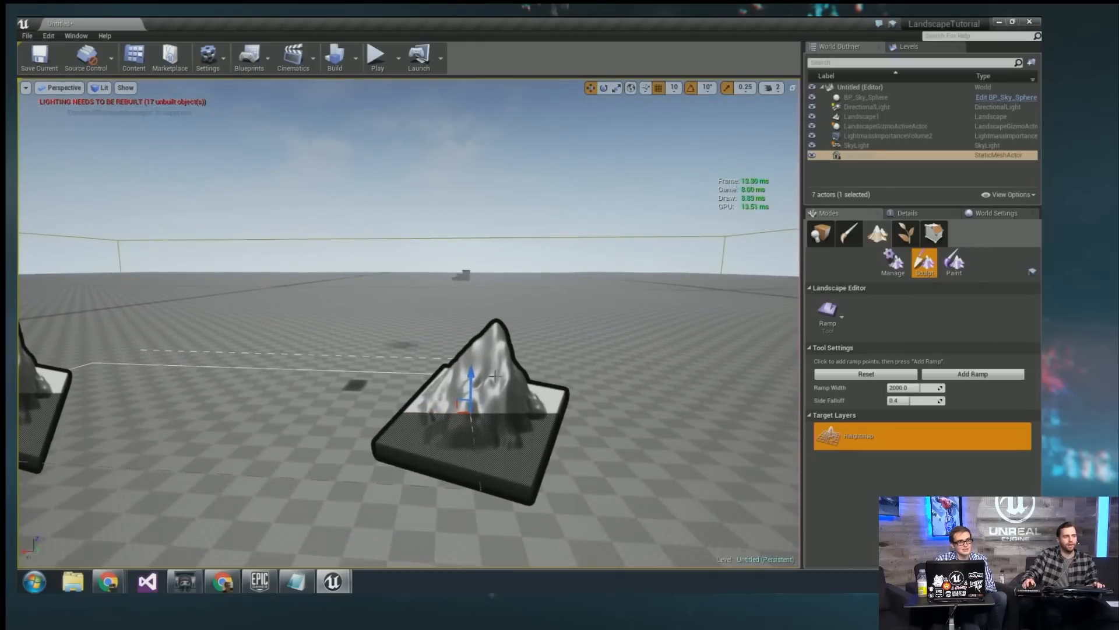
pyautogui.moveTo(474, 380); pyautogui.dragTo(474, 269)
pyautogui.moveTo(464, 269); pyautogui.dragTo(685, 247, button='right')
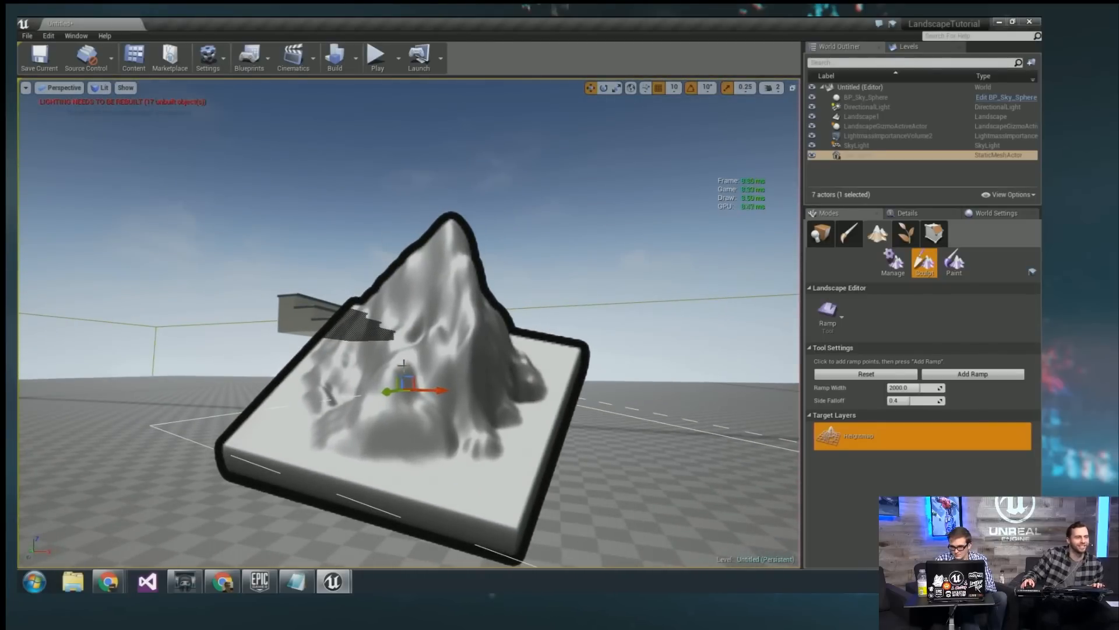
pyautogui.moveTo(397, 344); pyautogui.dragTo(419, 316, button='right')
pyautogui.click(972, 374)
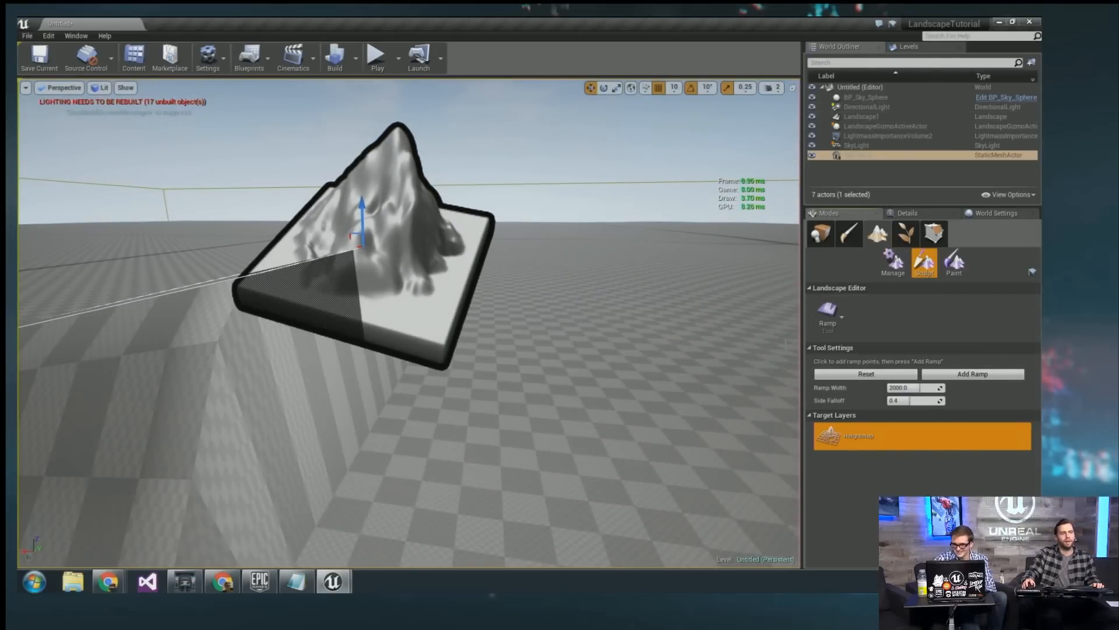
# Change the sculpting tool to Flatten and return to Place mode with the stairs in view.
pyautogui.click(827, 318)
pyautogui.click(869, 233)
pyautogui.moveTo(568, 344)
pyautogui.mouseDown(button='right')
pyautogui.moveTo(570, 328)
pyautogui.moveTo(475, 325)
pyautogui.mouseUp(button='right')
pyautogui.click(821, 233)
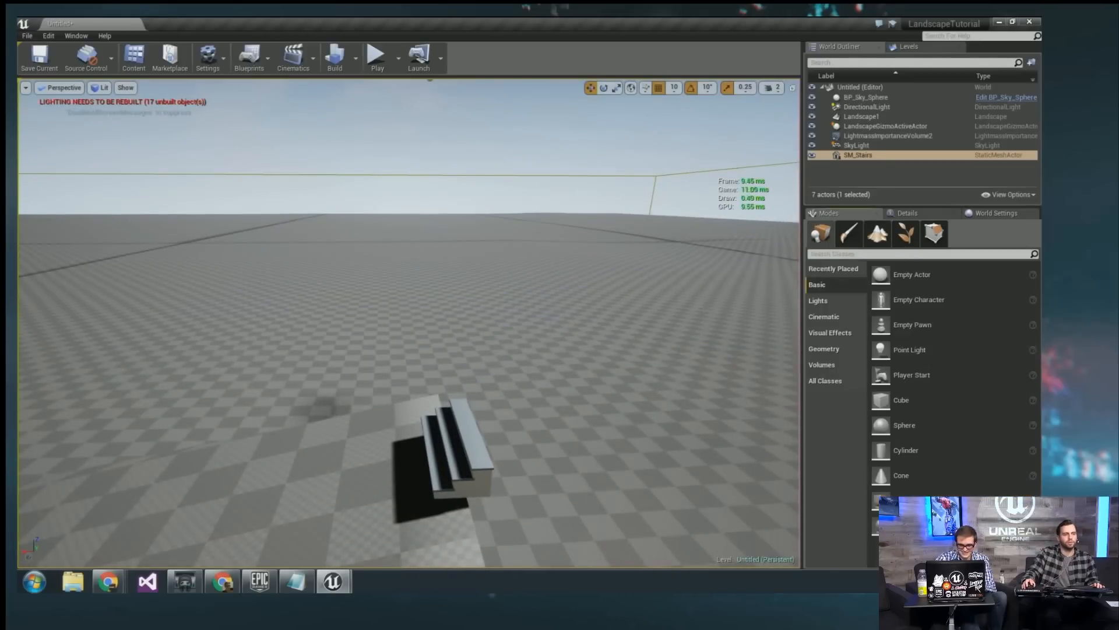
# Lower the stairs mesh and shift it toward the top end of the ramp, then frame it in view.
pyautogui.moveTo(487, 412); pyautogui.dragTo(487, 354, button='right')
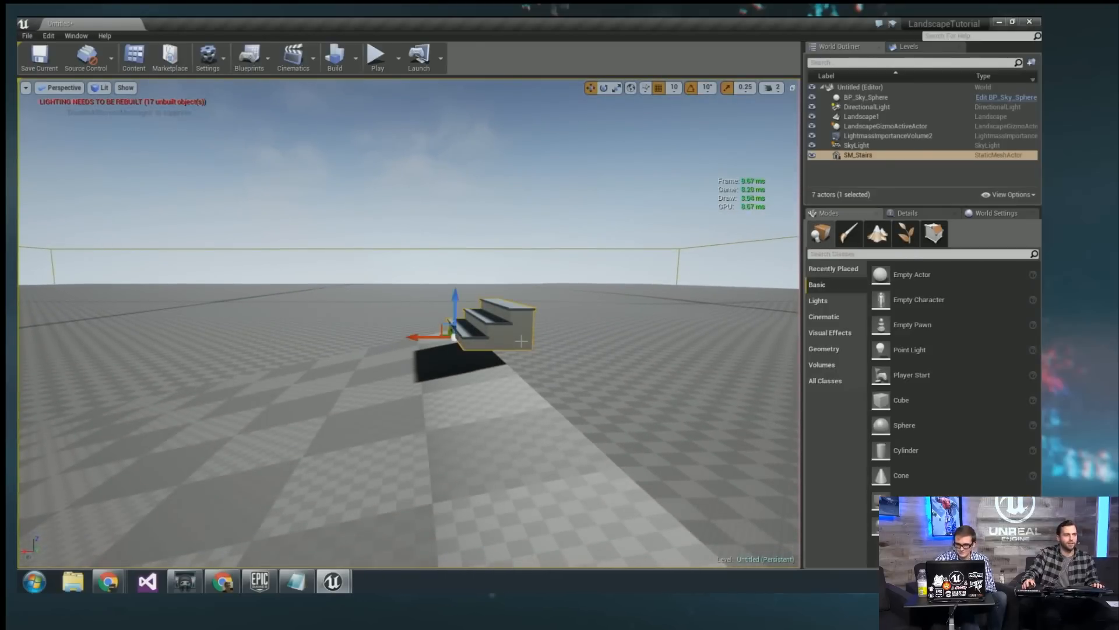
pyautogui.moveTo(444, 325); pyautogui.dragTo(429, 340)
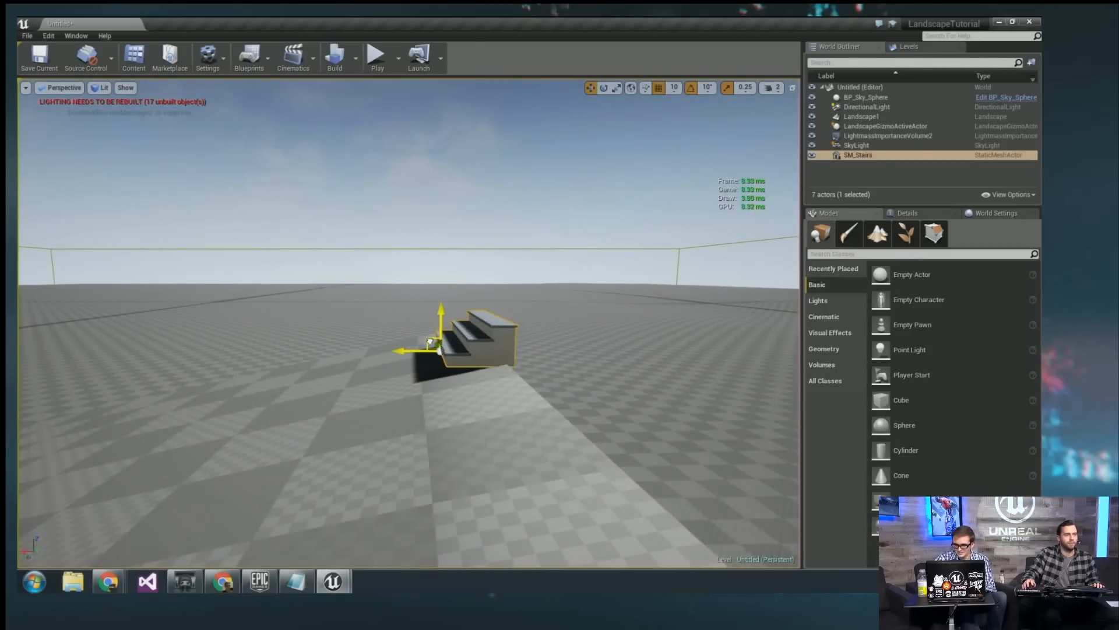
pyautogui.press('f')
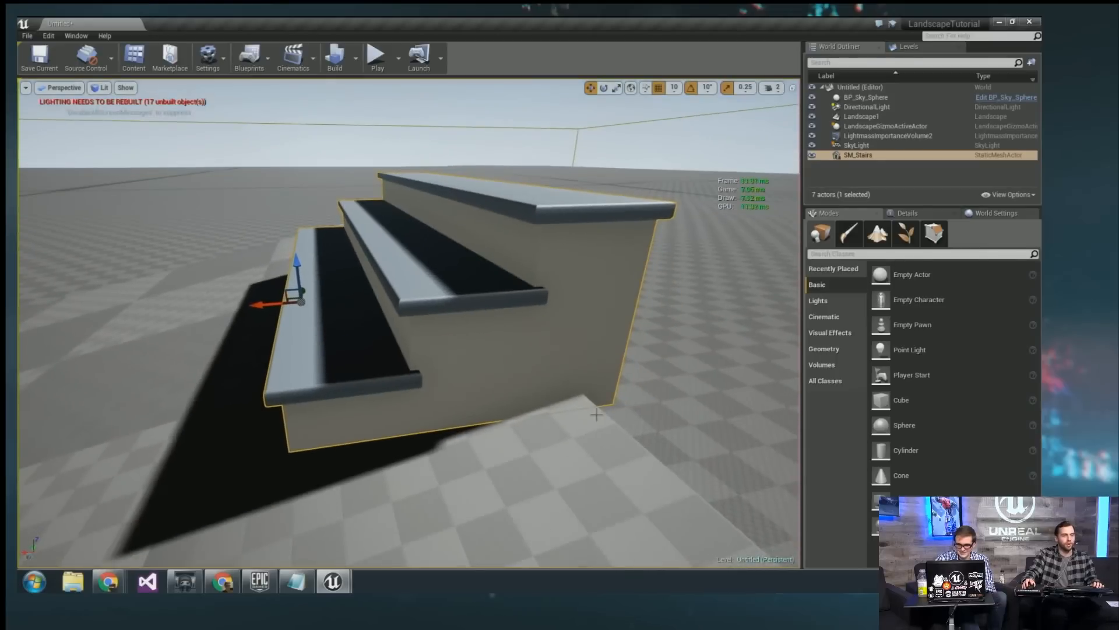
pyautogui.scroll(-5, 563, 402)
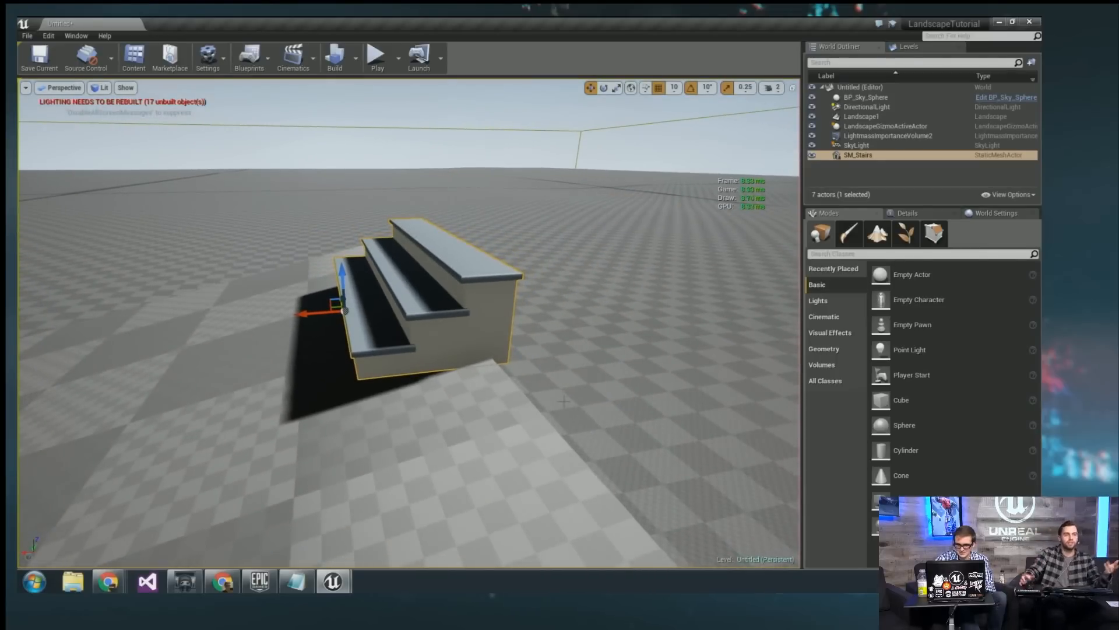
# Return to landscape sculpting with the Flatten tool beside the top of the ramp and disable Flatten Target.
pyautogui.click(882, 240)
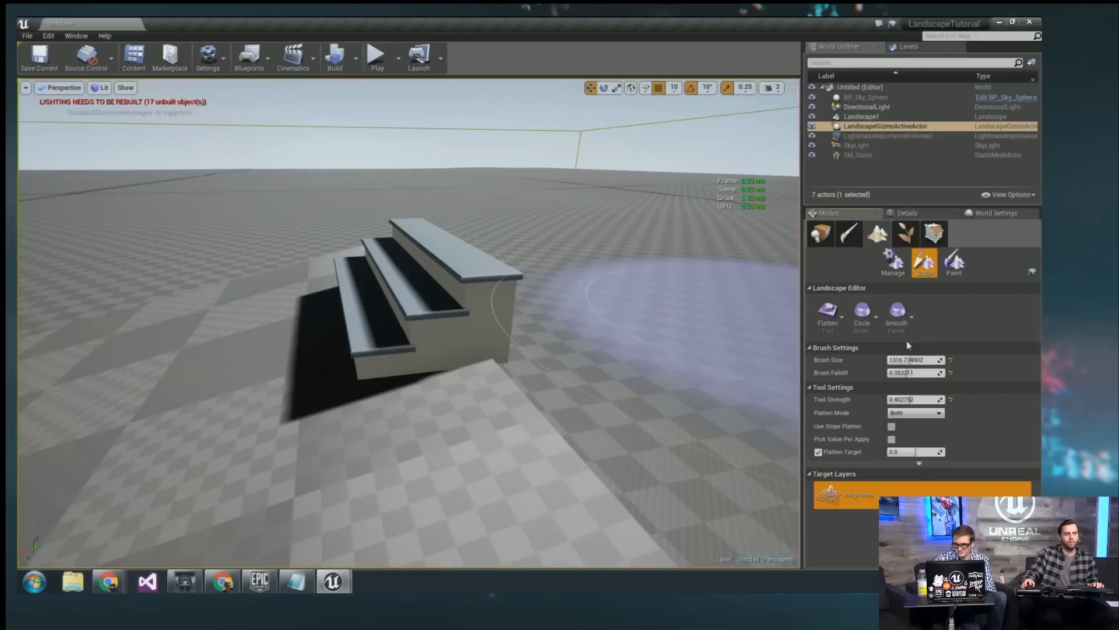
pyautogui.press('w')
pyautogui.moveTo(524, 362)
pyautogui.mouseDown(button='right')
pyautogui.moveTo(547, 354)
pyautogui.moveTo(559, 379)
pyautogui.moveTo(495, 362)
pyautogui.moveTo(519, 370)
pyautogui.moveTo(348, 363)
pyautogui.mouseUp(button='right')
pyautogui.press('w')
pyautogui.press('s')
pyautogui.press('d')
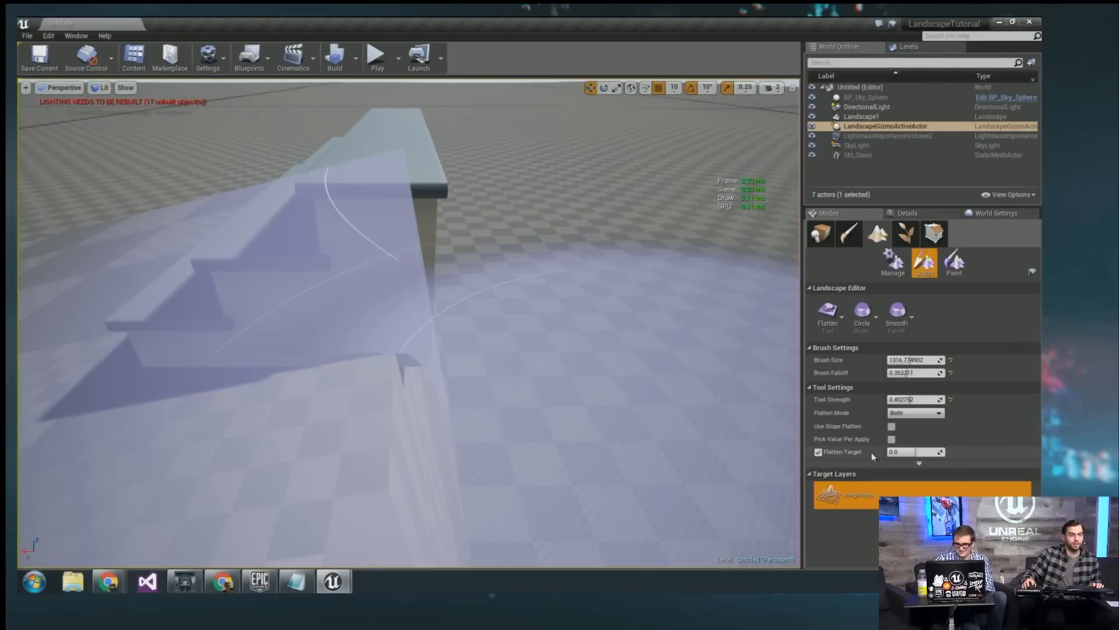
pyautogui.click(817, 451)
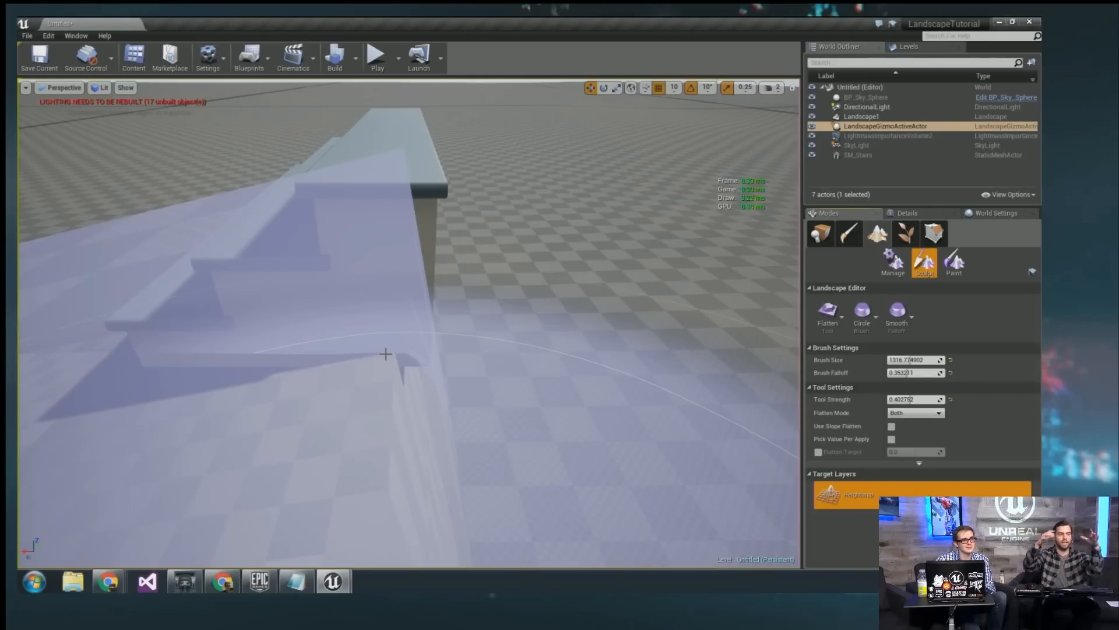
# Flatten the landscape around the stairs to the height of the ramp's top, widening it into a raised plateau.
pyautogui.moveTo(385, 354); pyautogui.dragTo(385, 354)
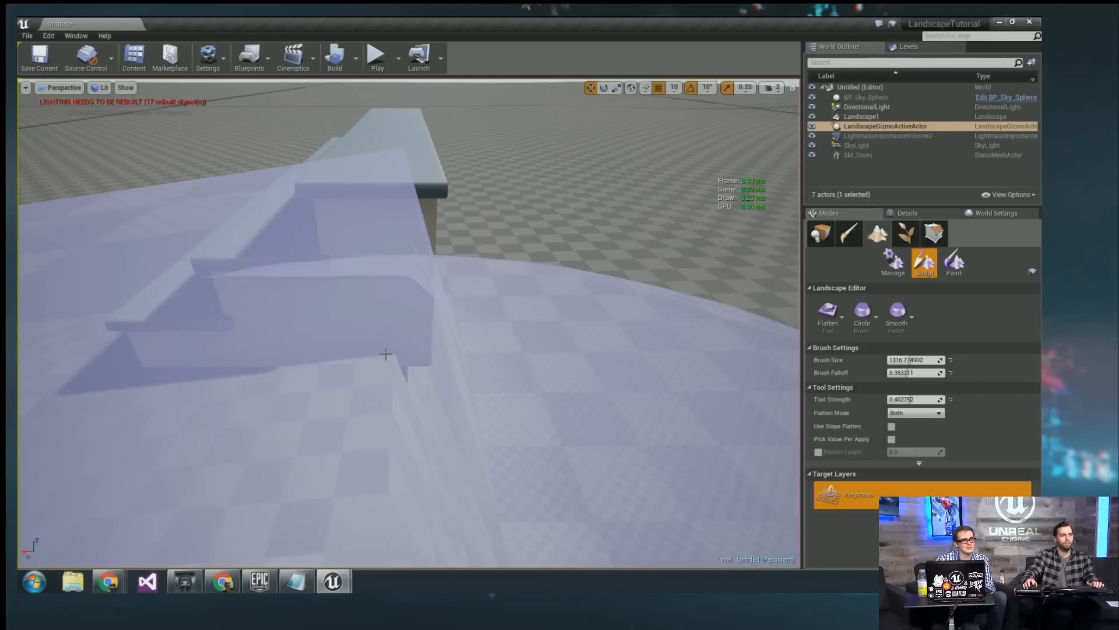
pyautogui.press('s')
pyautogui.moveTo(385, 353); pyautogui.dragTo(408, 393, button='right')
pyautogui.moveTo(401, 429)
pyautogui.mouseDown()
pyautogui.moveTo(420, 425)
pyautogui.moveTo(377, 421)
pyautogui.moveTo(520, 388)
pyautogui.mouseUp()
pyautogui.moveTo(520, 387)
pyautogui.mouseDown(button='right')
pyautogui.moveTo(536, 379)
pyautogui.moveTo(513, 373)
pyautogui.mouseUp(button='right')
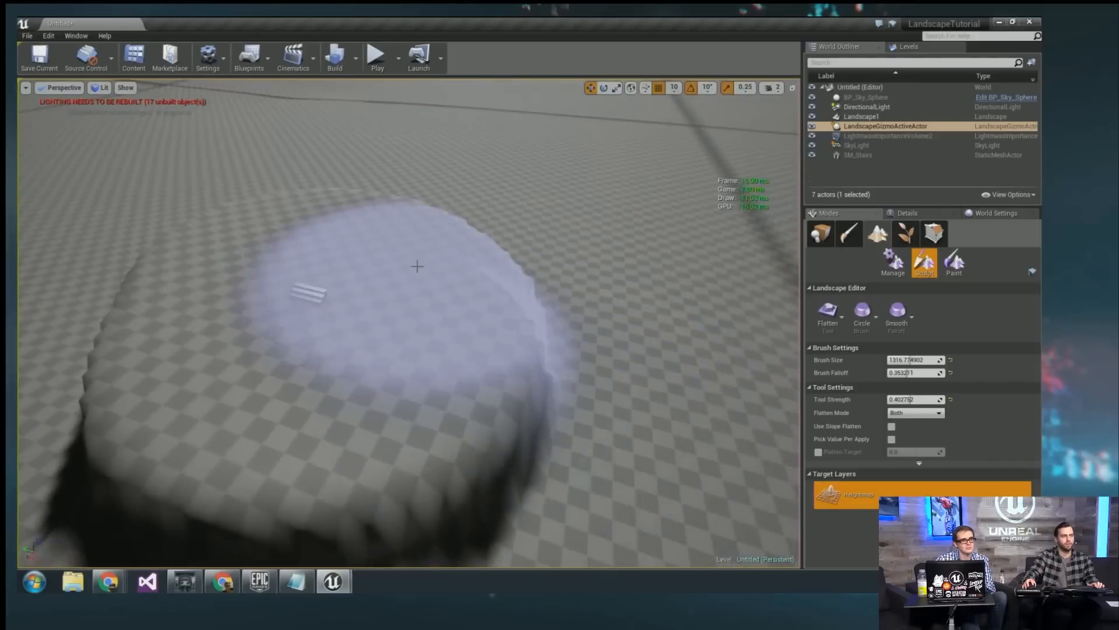
pyautogui.moveTo(317, 282)
pyautogui.mouseDown()
pyautogui.moveTo(467, 220)
pyautogui.moveTo(277, 230)
pyautogui.mouseUp()
pyautogui.moveTo(277, 230)
pyautogui.mouseDown(button='right')
pyautogui.moveTo(277, 186)
pyautogui.moveTo(280, 195)
pyautogui.mouseUp(button='right')
pyautogui.moveTo(542, 344); pyautogui.dragTo(548, 356, button='right')
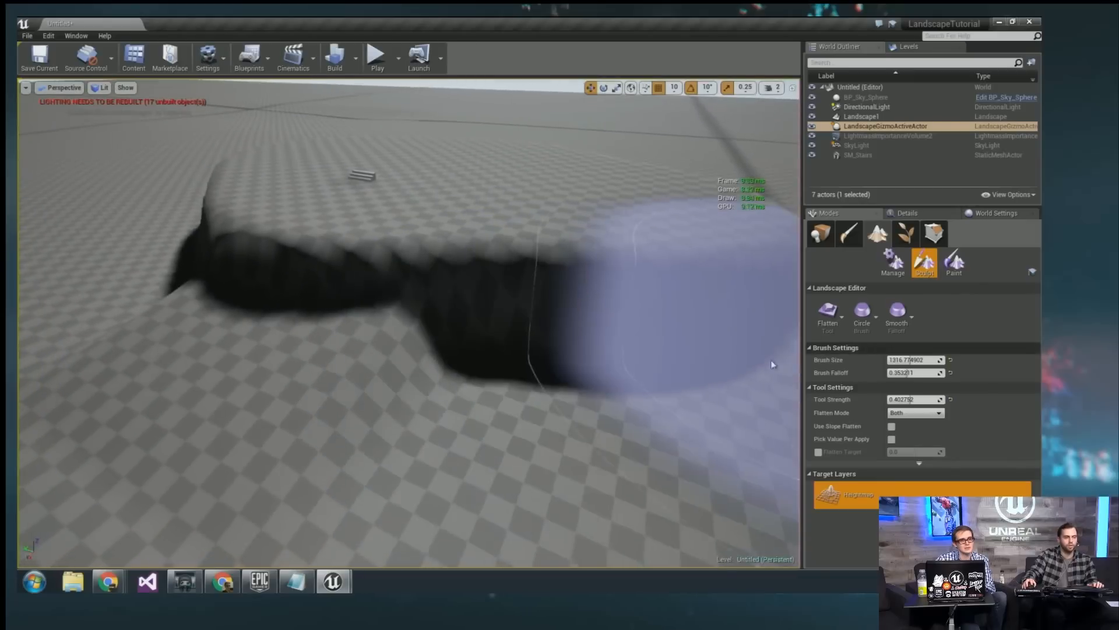
pyautogui.moveTo(772, 365)
pyautogui.mouseDown()
pyautogui.moveTo(557, 364)
pyautogui.moveTo(356, 385)
pyautogui.moveTo(810, 287)
pyautogui.mouseUp()
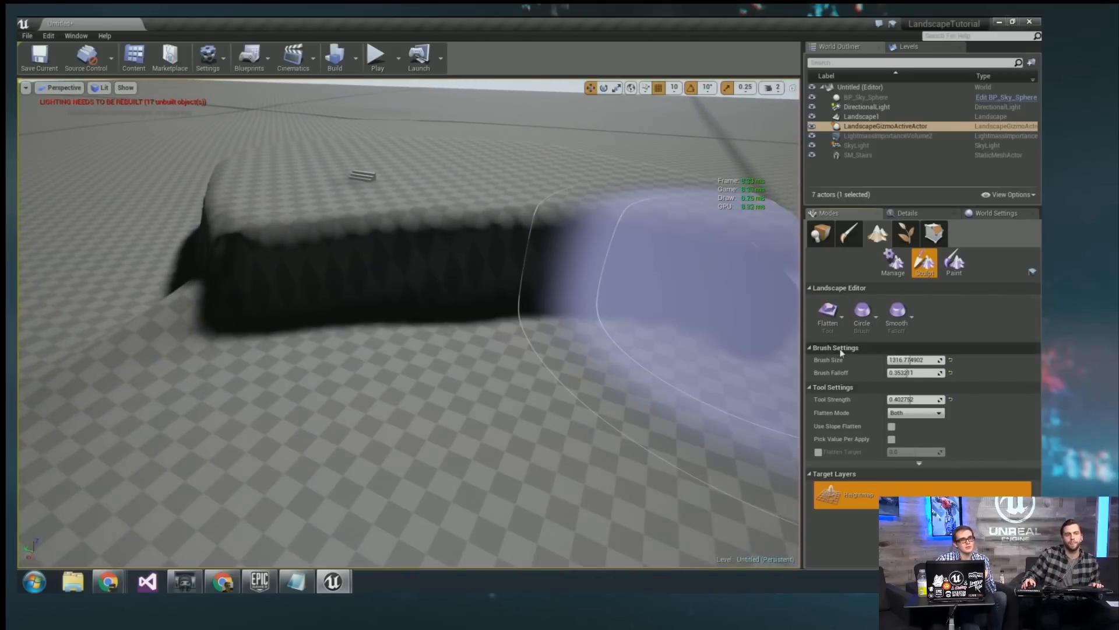
# Set the brush falloff to 0.0 and tool strength to 1.0, and flatten further hard-edged areas of the plateau around the stairs.
pyautogui.moveTo(467, 369)
pyautogui.mouseDown(button='right')
pyautogui.moveTo(475, 332)
pyautogui.moveTo(467, 372)
pyautogui.mouseUp(button='right')
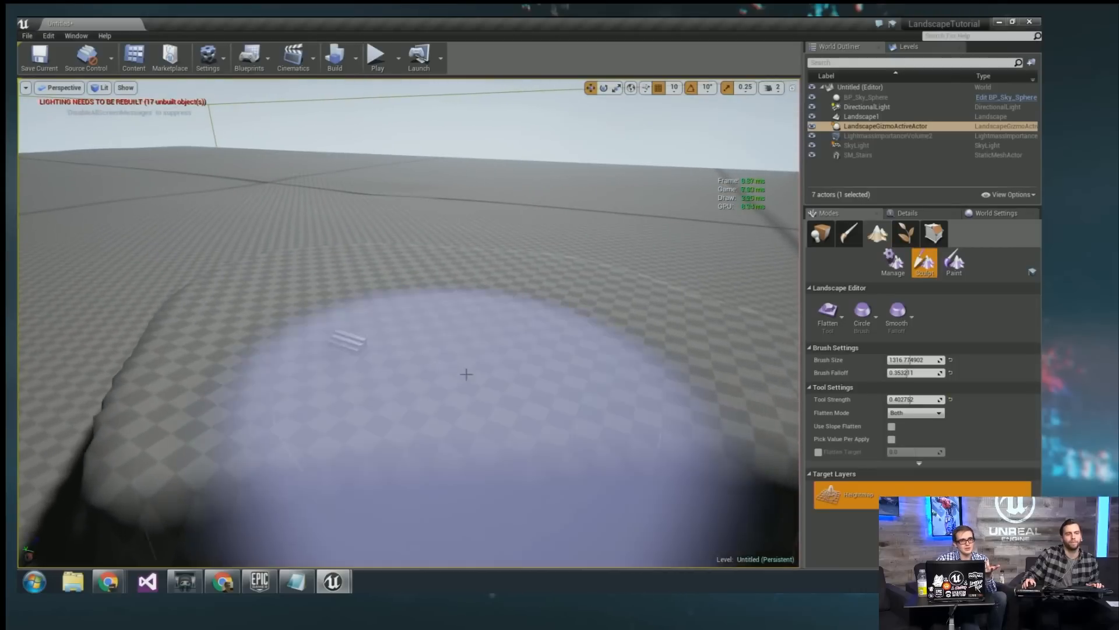
pyautogui.moveTo(910, 373)
pyautogui.mouseDown()
pyautogui.moveTo(885, 373)
pyautogui.moveTo(953, 400)
pyautogui.mouseUp()
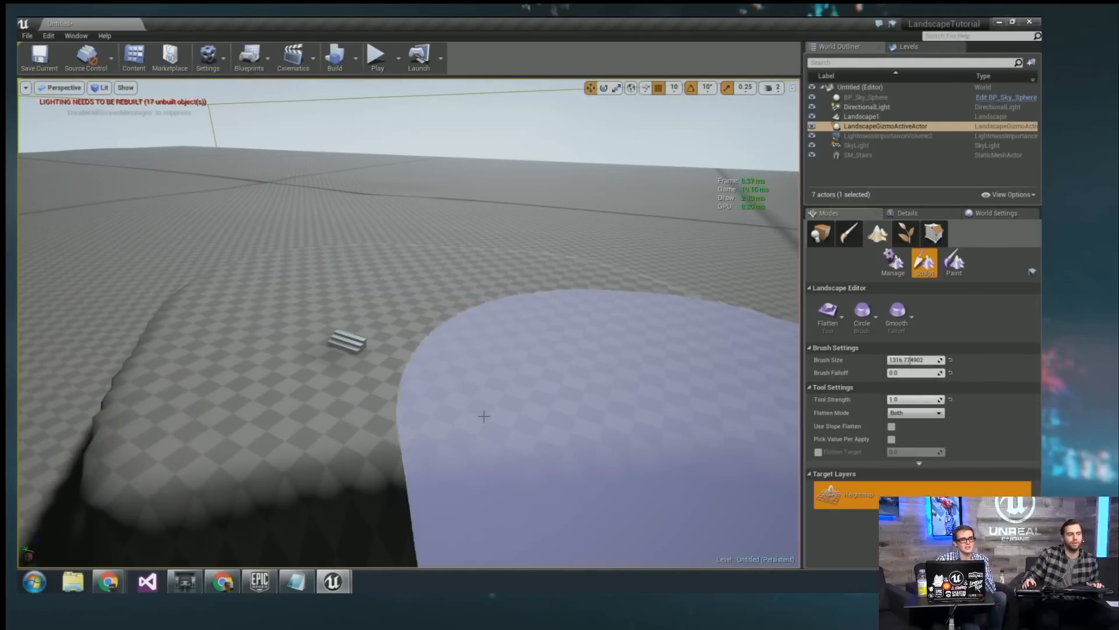
pyautogui.moveTo(352, 394)
pyautogui.mouseDown(button='right')
pyautogui.moveTo(374, 385)
pyautogui.moveTo(352, 394)
pyautogui.mouseUp(button='right')
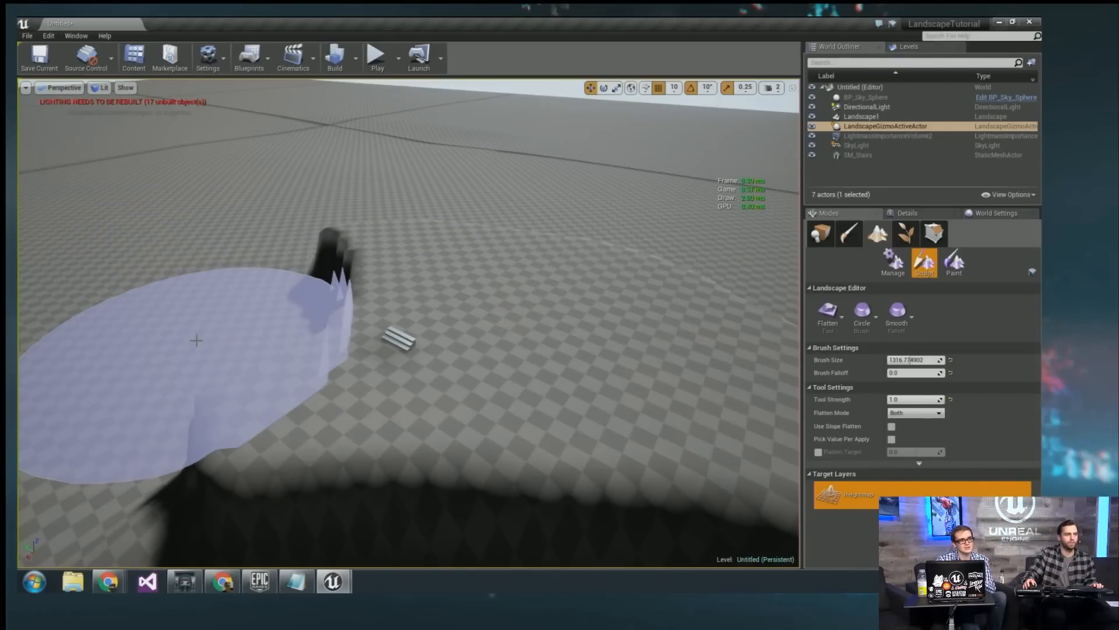
pyautogui.click(452, 233)
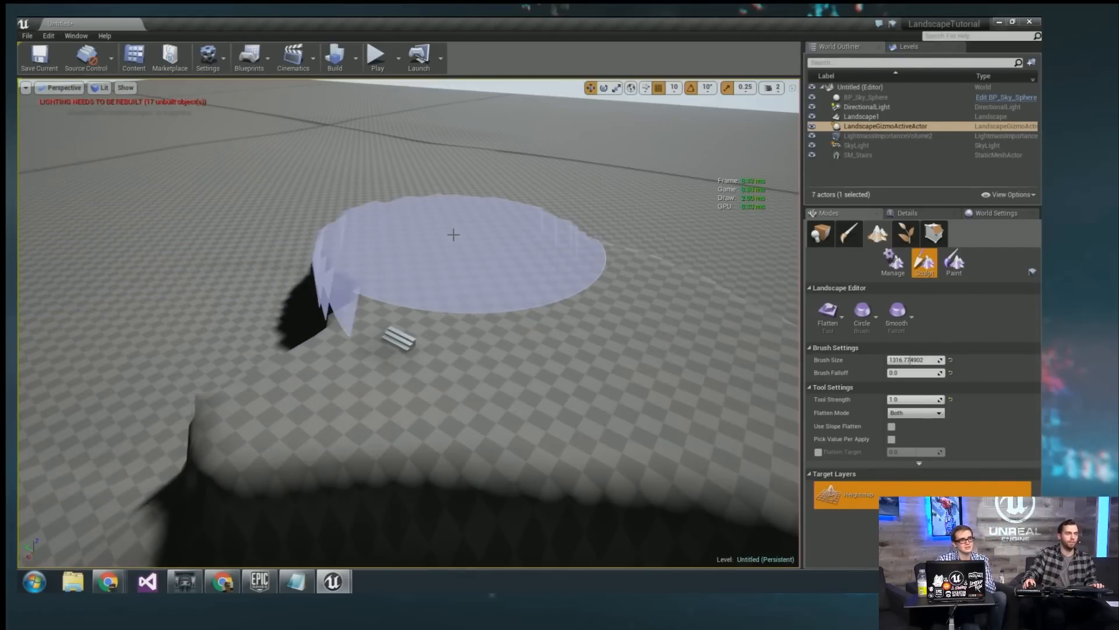
pyautogui.moveTo(452, 233)
pyautogui.mouseDown(button='right')
pyautogui.moveTo(524, 233)
pyautogui.moveTo(461, 242)
pyautogui.moveTo(469, 255)
pyautogui.mouseUp(button='right')
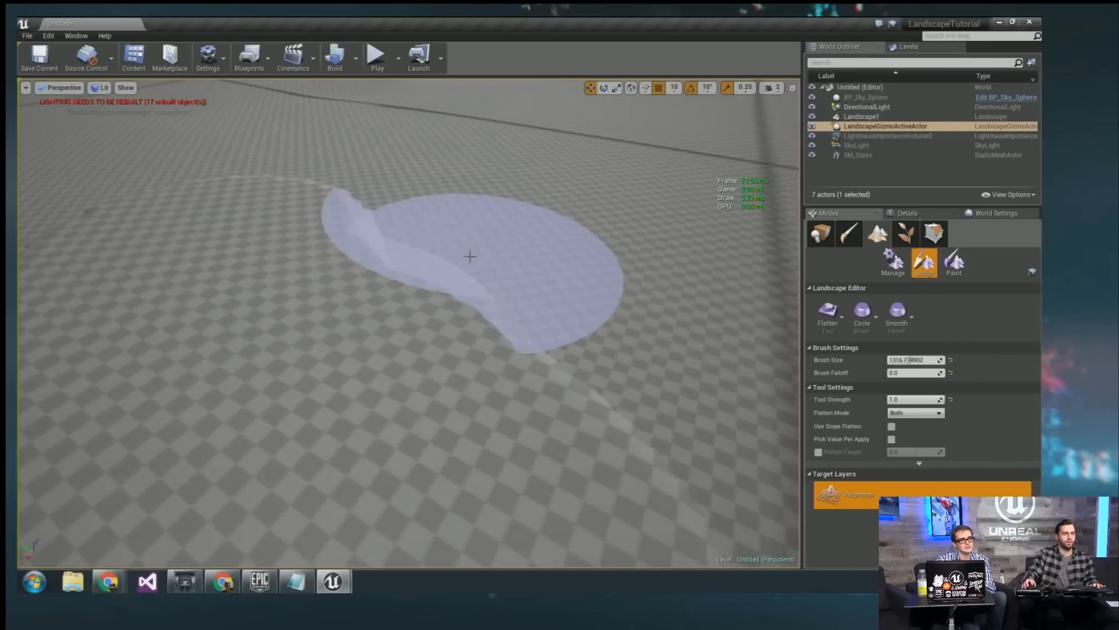
pyautogui.click(425, 280)
pyautogui.moveTo(513, 309); pyautogui.dragTo(509, 257, button='right')
pyautogui.moveTo(430, 347)
pyautogui.mouseDown(button='right')
pyautogui.moveTo(485, 326)
pyautogui.moveTo(431, 348)
pyautogui.moveTo(472, 367)
pyautogui.moveTo(522, 353)
pyautogui.moveTo(477, 368)
pyautogui.mouseUp(button='right')
pyautogui.moveTo(419, 290)
pyautogui.mouseDown()
pyautogui.moveTo(465, 305)
pyautogui.moveTo(462, 253)
pyautogui.moveTo(500, 233)
pyautogui.moveTo(557, 271)
pyautogui.mouseUp()
pyautogui.moveTo(558, 271); pyautogui.dragTo(548, 274, button='right')
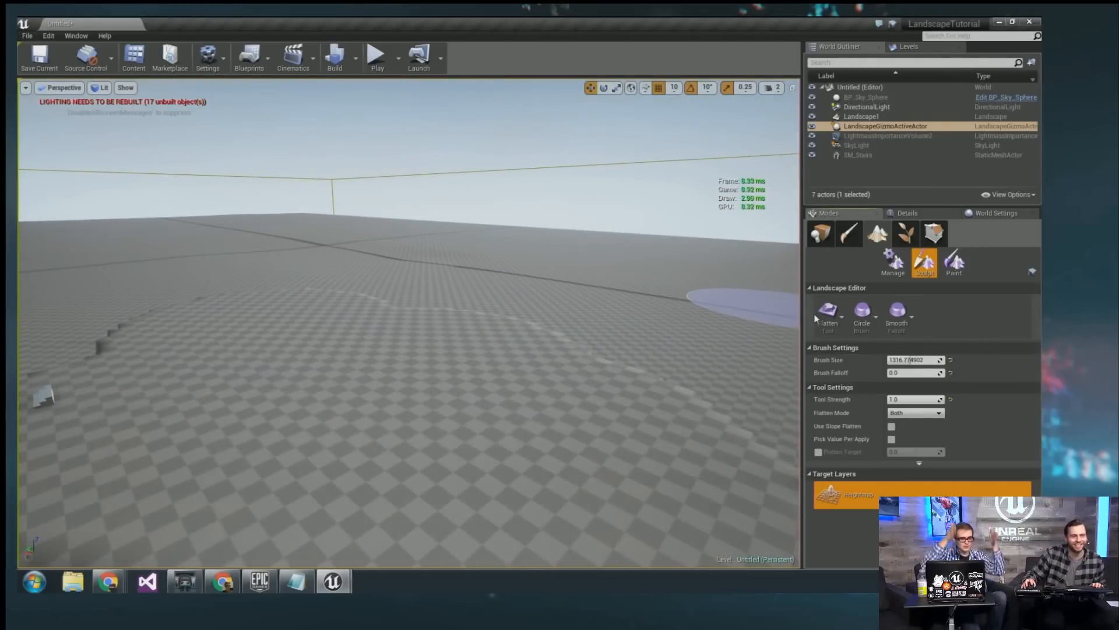
# Enable Flatten Target, disable Pick Value Per Apply and expand the advanced settings of the Flatten tool.
pyautogui.click(828, 335)
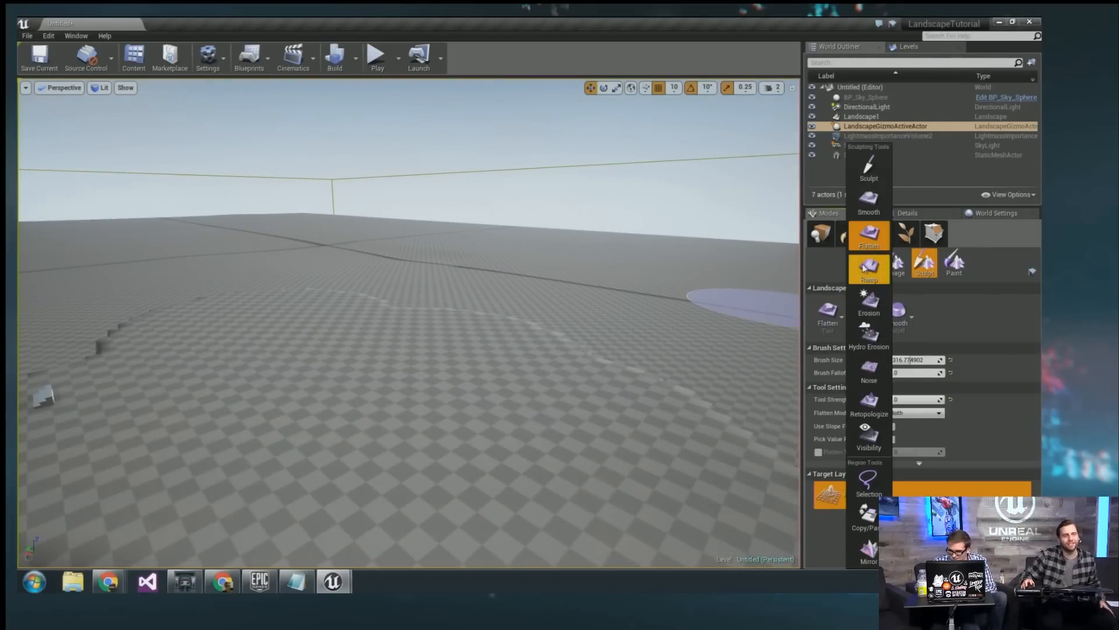
pyautogui.moveTo(734, 447); pyautogui.dragTo(729, 449, button='right')
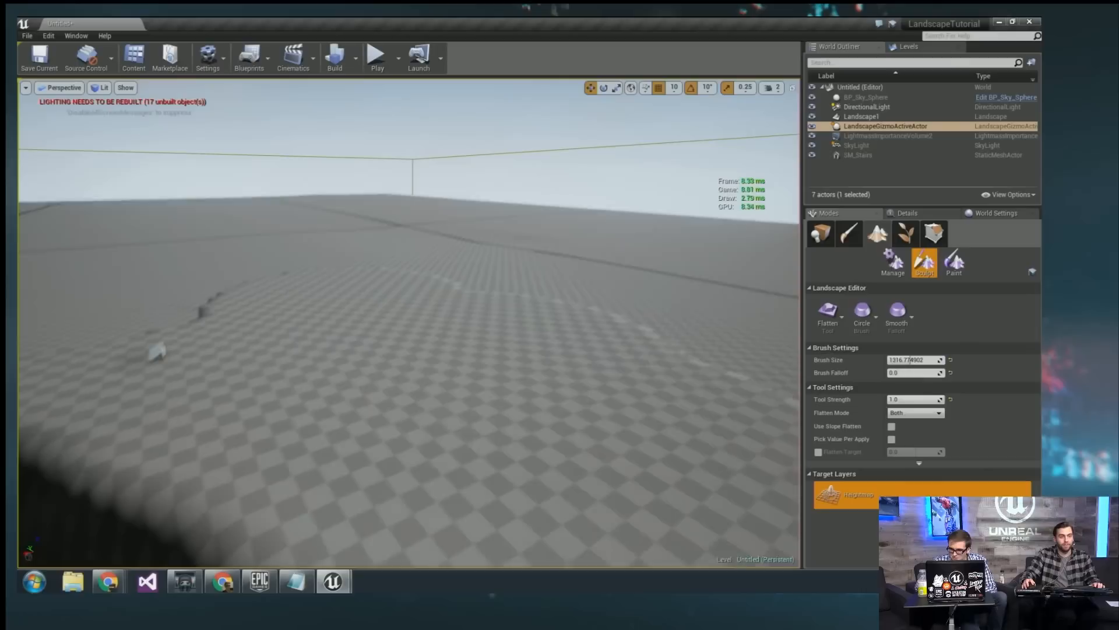
pyautogui.moveTo(663, 460); pyautogui.dragTo(664, 460, button='right')
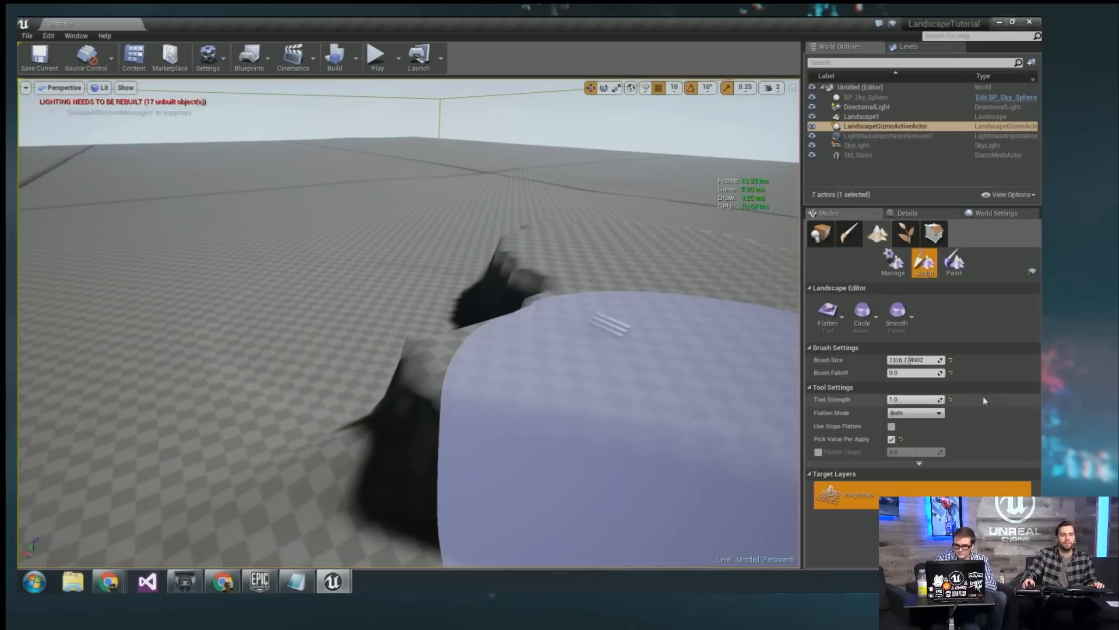
pyautogui.click(818, 452)
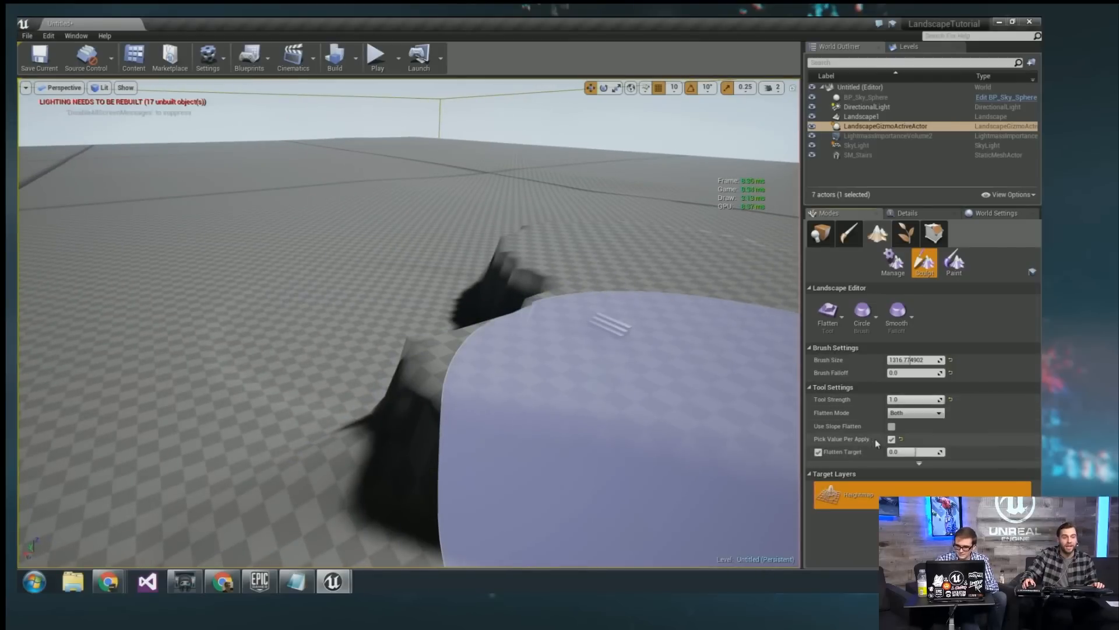
pyautogui.click(892, 439)
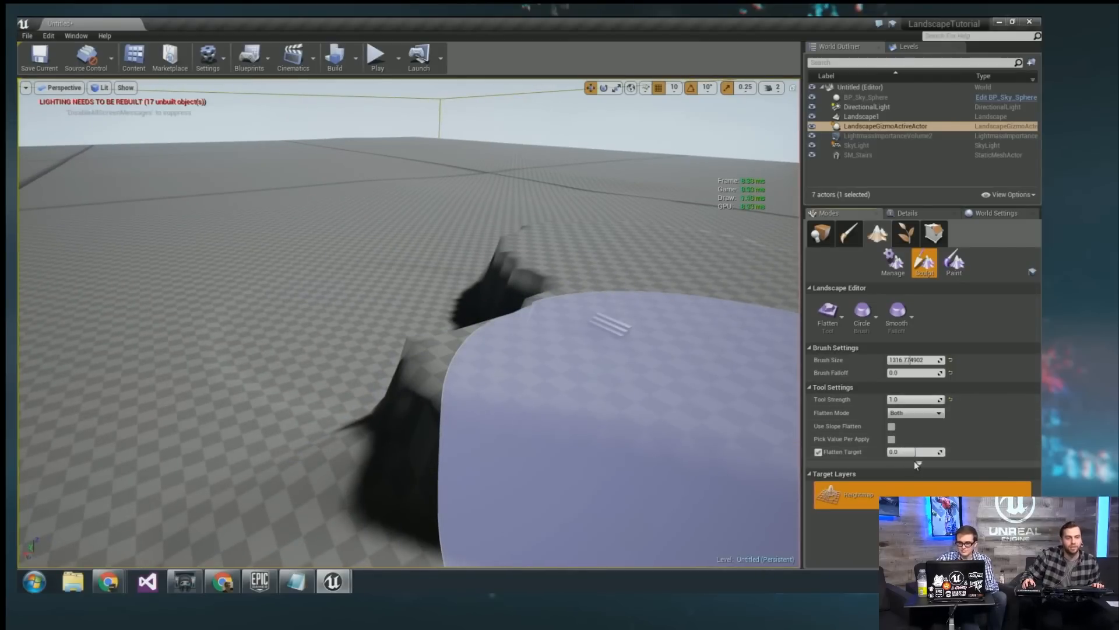
pyautogui.click(915, 463)
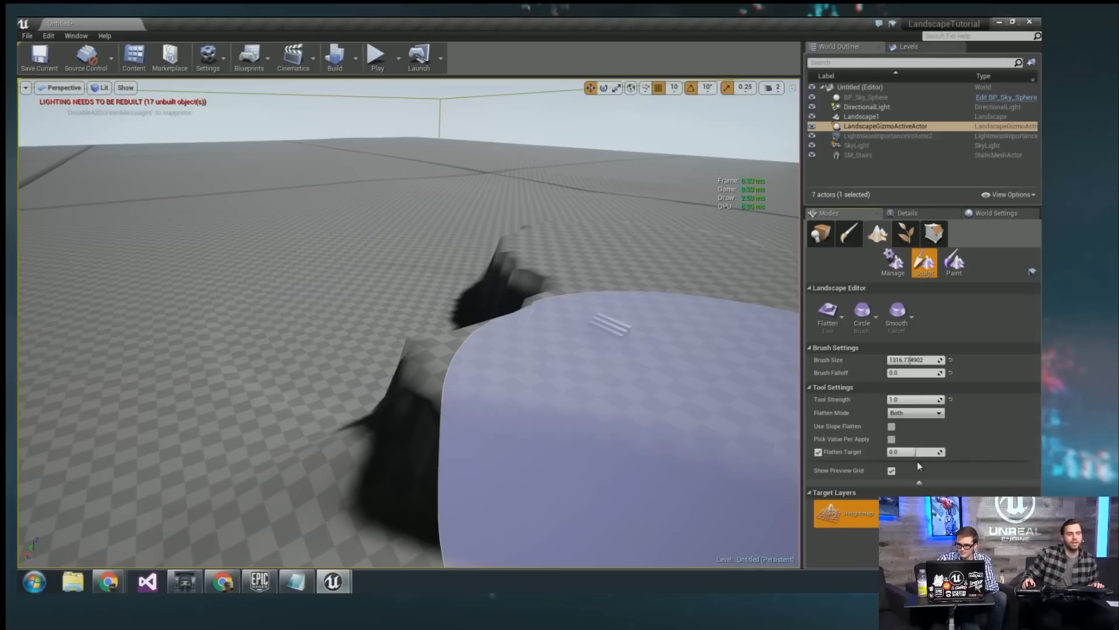
# Raise flat-topped mounds around the plateau using a flatten target of about 6613.73, tool strength of about 0.20 and brush falloff of about 0.25.
pyautogui.moveTo(915, 453); pyautogui.dragTo(922, 453)
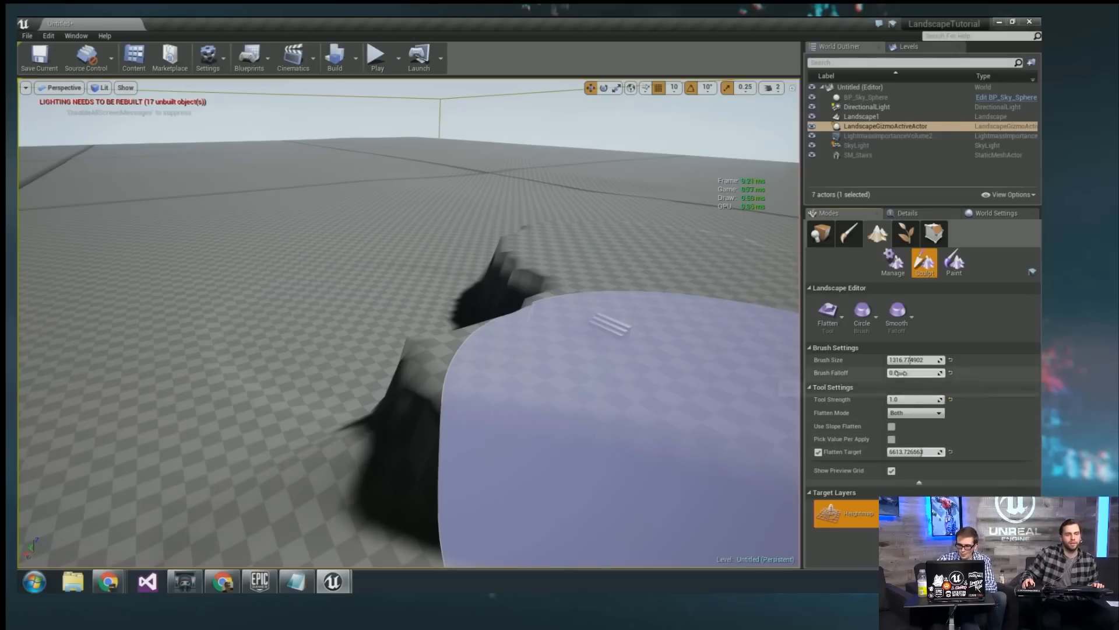
pyautogui.moveTo(914, 399); pyautogui.dragTo(921, 372)
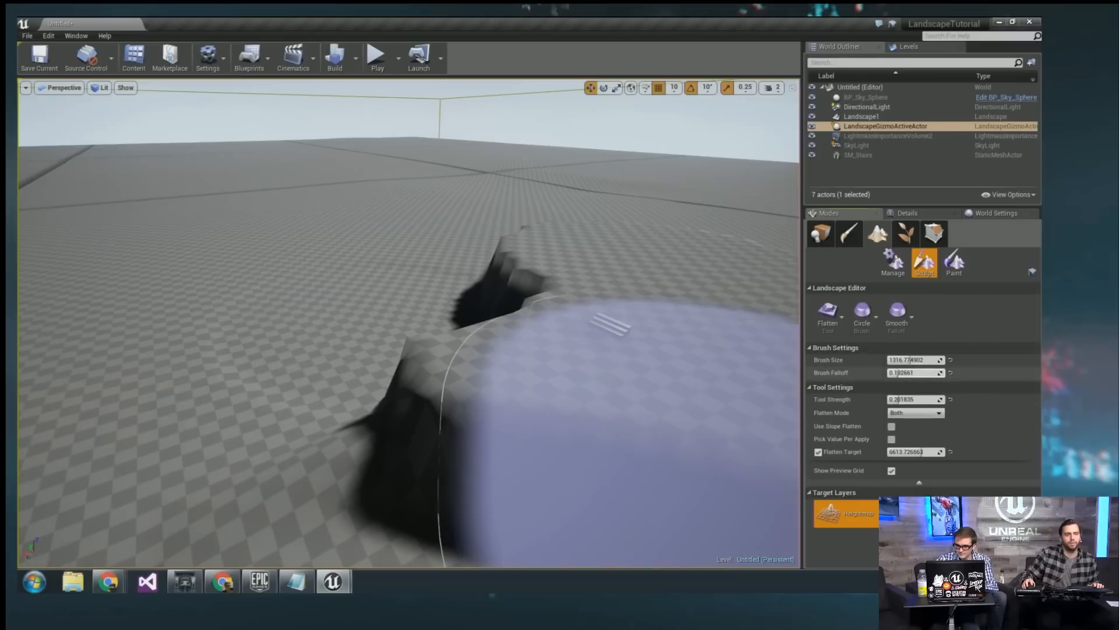
pyautogui.moveTo(408, 321); pyautogui.dragTo(373, 327, button='right')
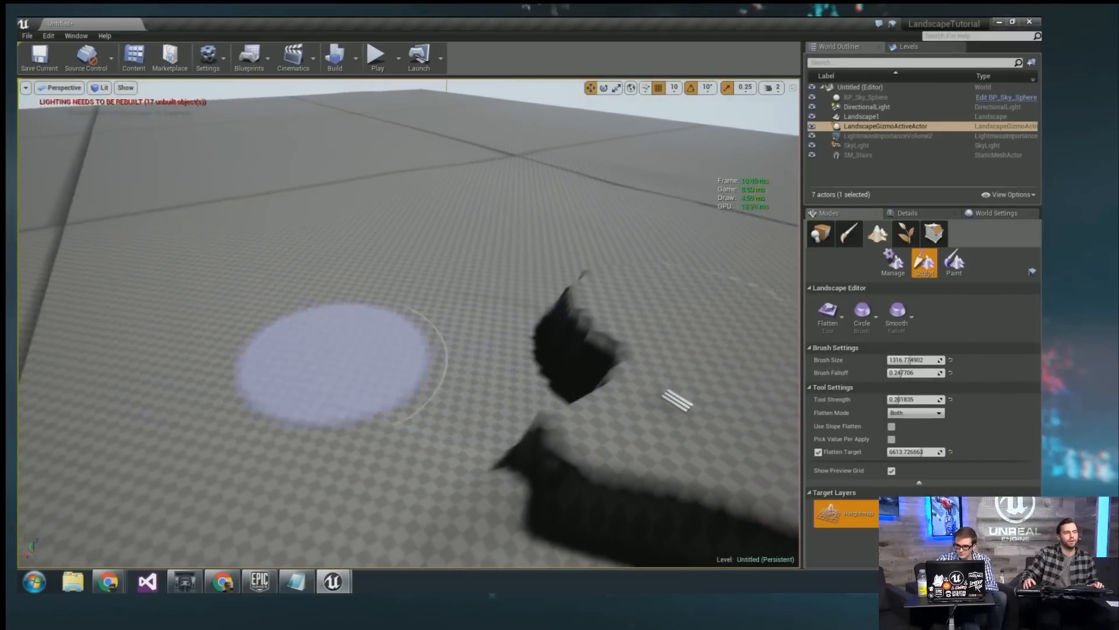
pyautogui.moveTo(337, 362); pyautogui.dragTo(146, 262)
pyautogui.moveTo(374, 326)
pyautogui.mouseDown(button='right')
pyautogui.moveTo(327, 327)
pyautogui.moveTo(530, 351)
pyautogui.mouseUp(button='right')
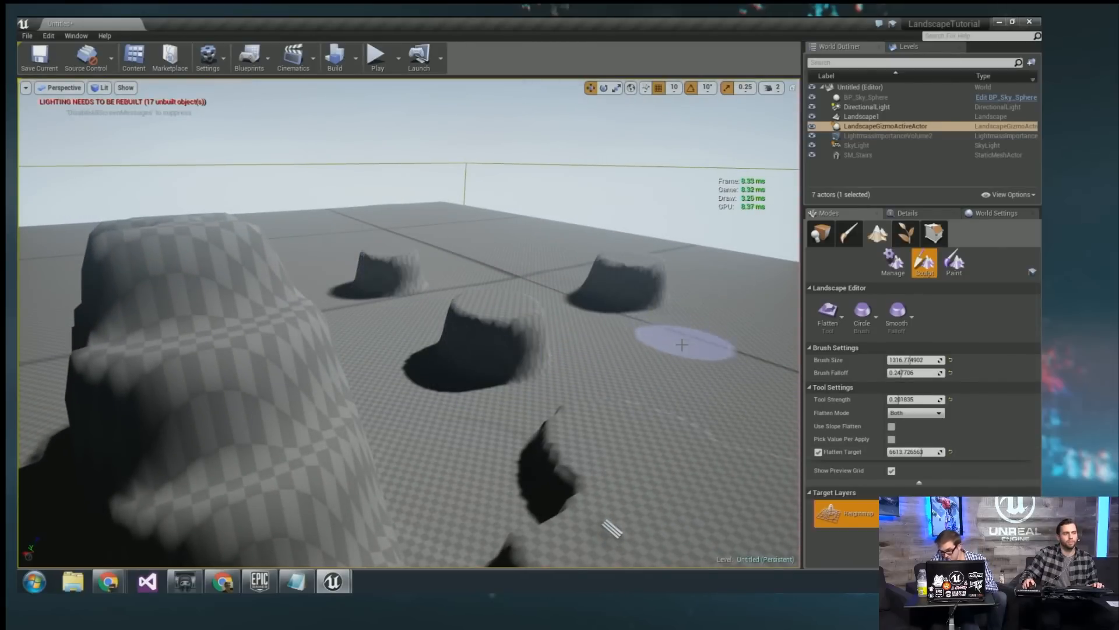
pyautogui.moveTo(612, 375)
pyautogui.mouseDown(button='right')
pyautogui.moveTo(607, 350)
pyautogui.moveTo(610, 377)
pyautogui.moveTo(437, 344)
pyautogui.mouseUp(button='right')
pyautogui.rightClick(606, 374)
pyautogui.click(437, 344)
pyautogui.click(599, 445)
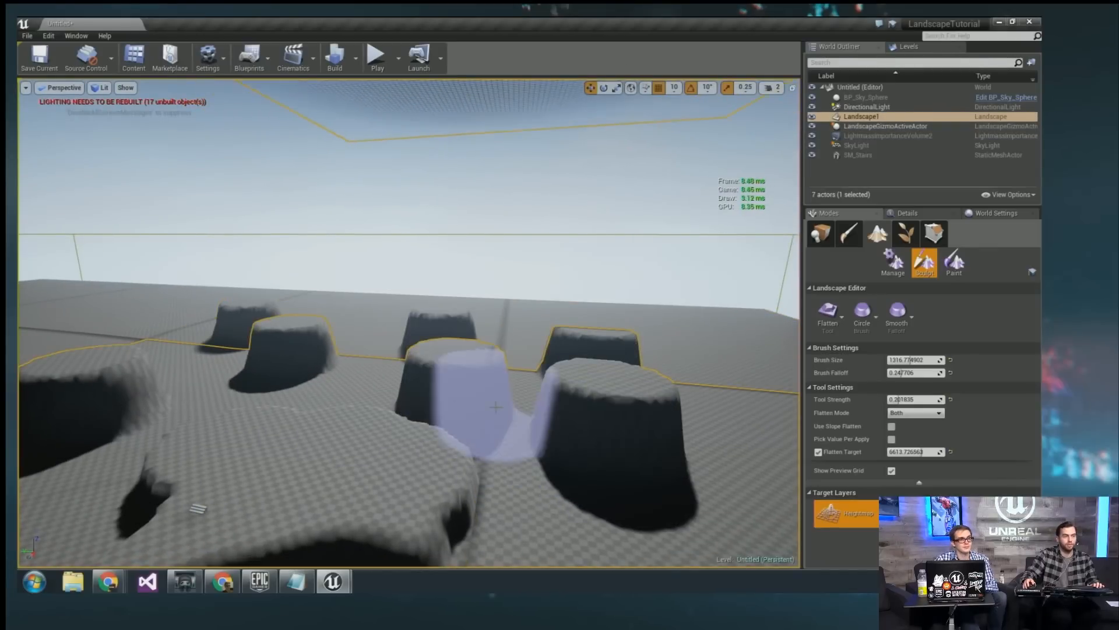
# Bring the tall terraced mound into view and change the sculpting tool from Flatten to Erosion.
pyautogui.moveTo(613, 426)
pyautogui.mouseDown(button='right')
pyautogui.moveTo(484, 382)
pyautogui.moveTo(425, 402)
pyautogui.moveTo(362, 396)
pyautogui.moveTo(338, 373)
pyautogui.moveTo(271, 377)
pyautogui.mouseUp(button='right')
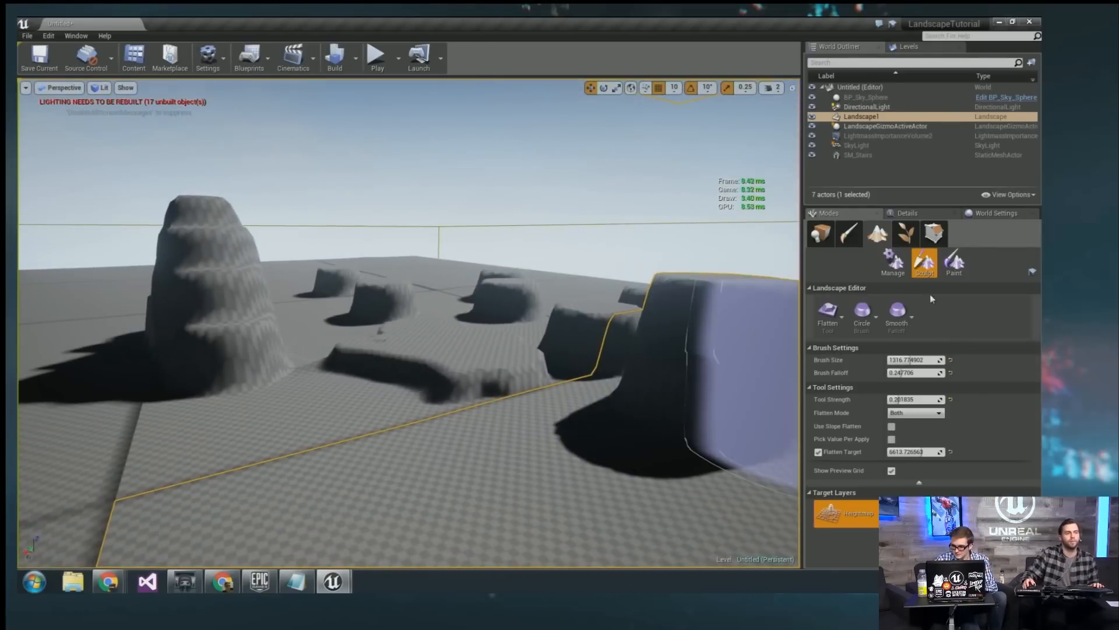
pyautogui.click(836, 326)
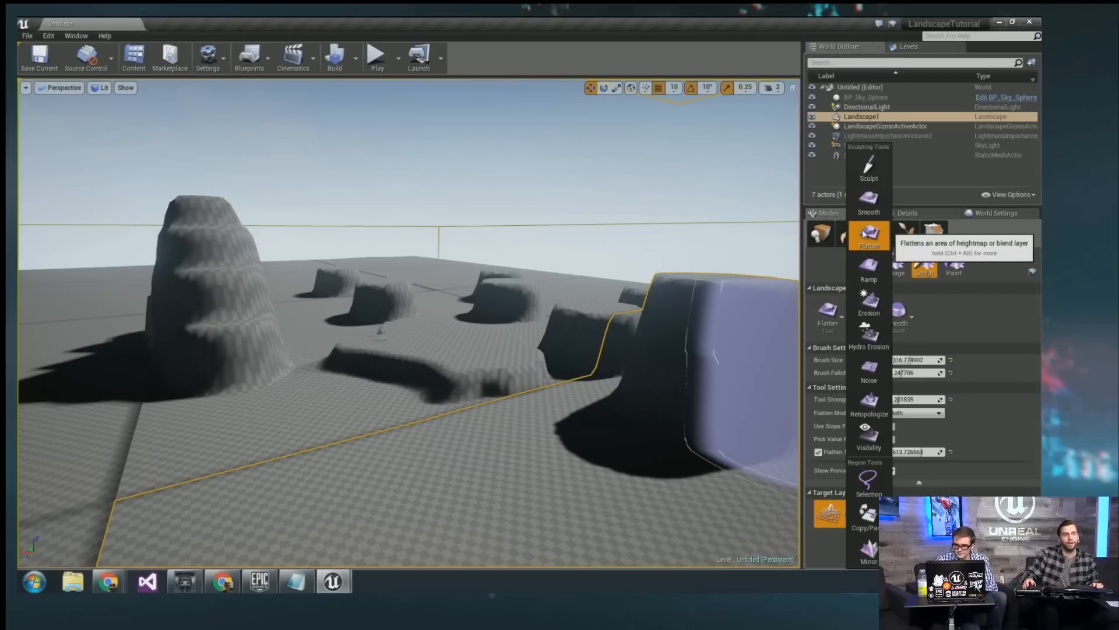
pyautogui.click(867, 234)
pyautogui.moveTo(500, 525); pyautogui.dragTo(431, 501, button='right')
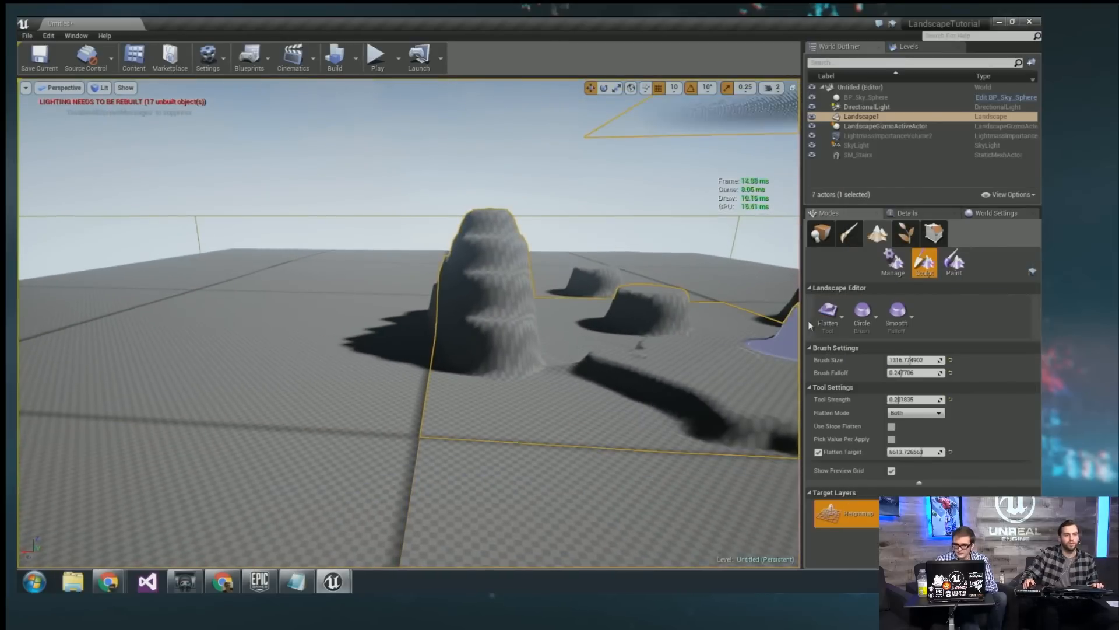
pyautogui.click(827, 313)
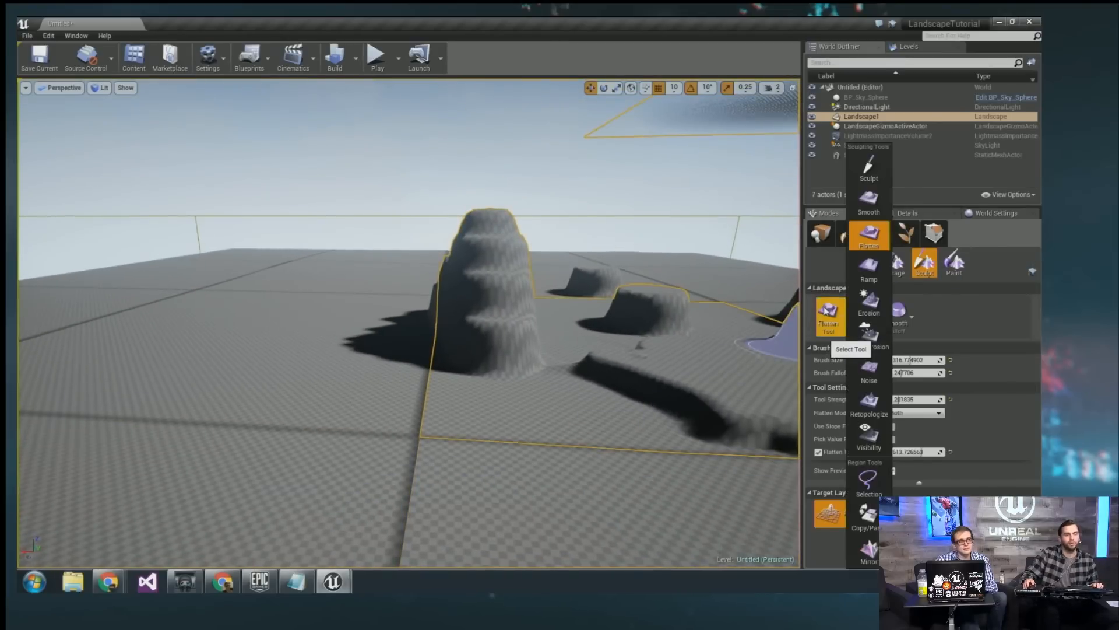
pyautogui.click(858, 315)
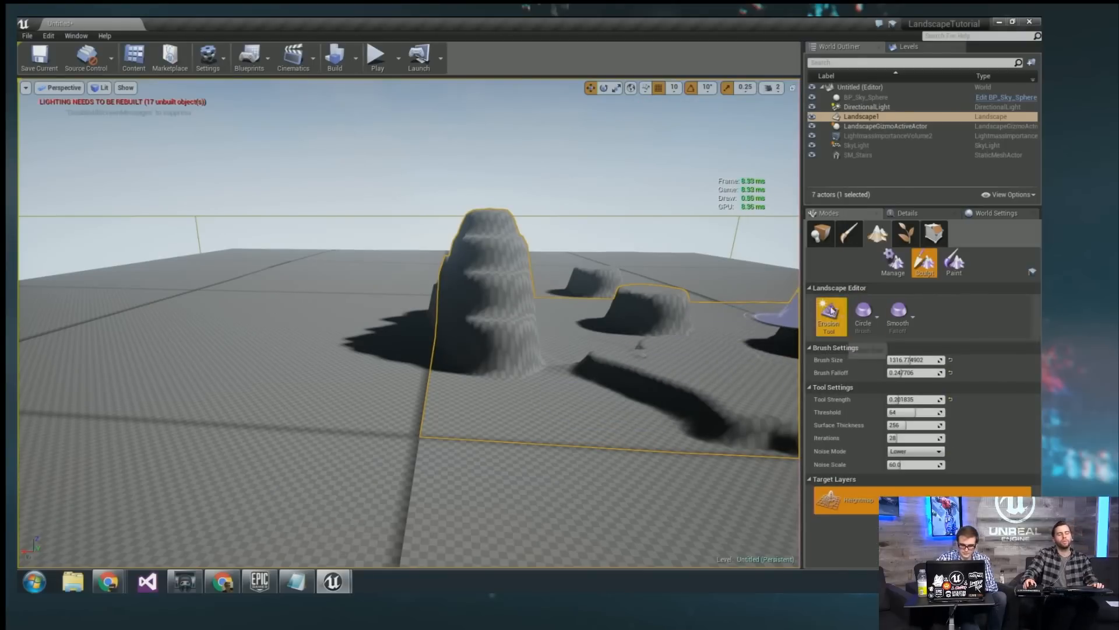
# Switch to the Sculpt tool with a circle brush and set brush falloff to about 0.44 and tool strength to about 0.61.
pyautogui.click(822, 324)
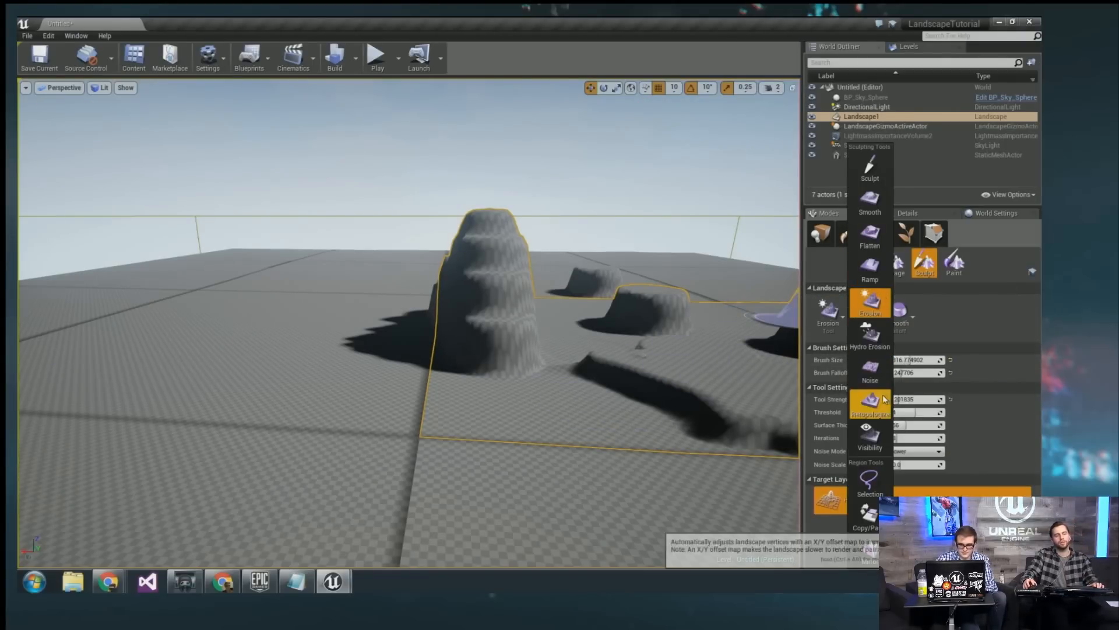
pyautogui.moveTo(408, 349)
pyautogui.mouseDown(button='right')
pyautogui.moveTo(397, 361)
pyautogui.moveTo(408, 355)
pyautogui.moveTo(379, 338)
pyautogui.mouseUp(button='right')
pyautogui.click(839, 312)
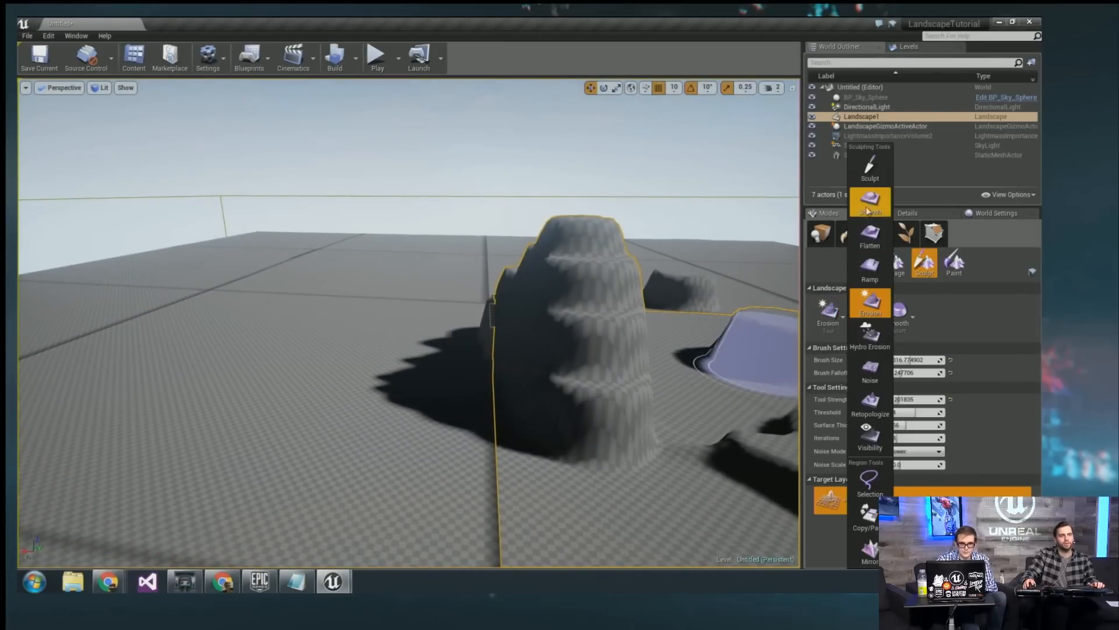
pyautogui.click(870, 169)
pyautogui.moveTo(661, 356); pyautogui.dragTo(661, 356, button='right')
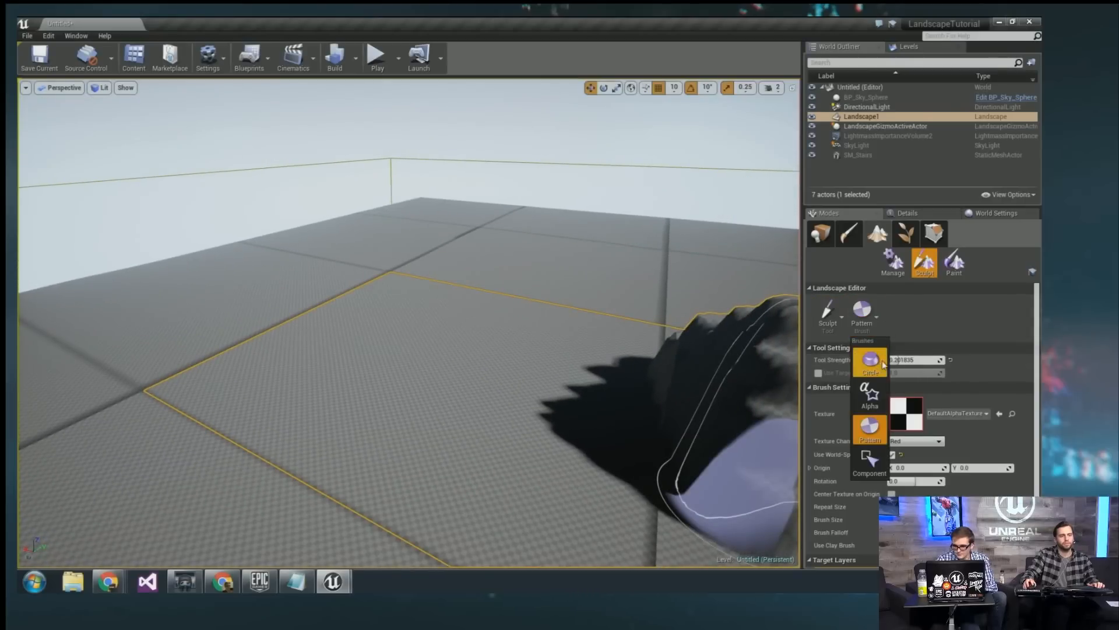
pyautogui.click(883, 364)
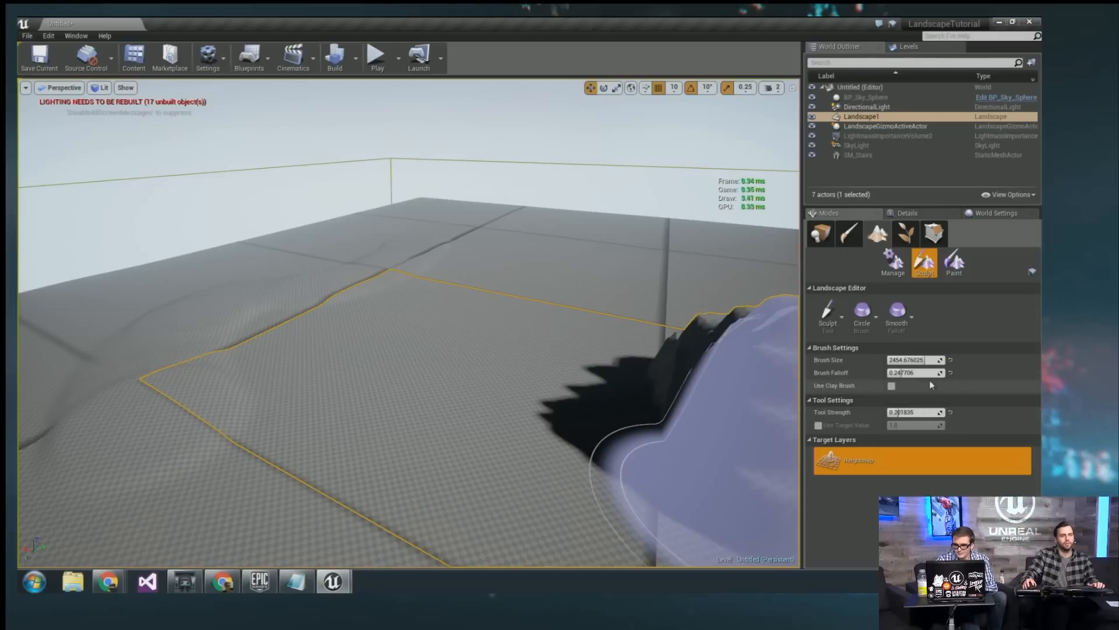
pyautogui.moveTo(902, 373); pyautogui.dragTo(926, 373)
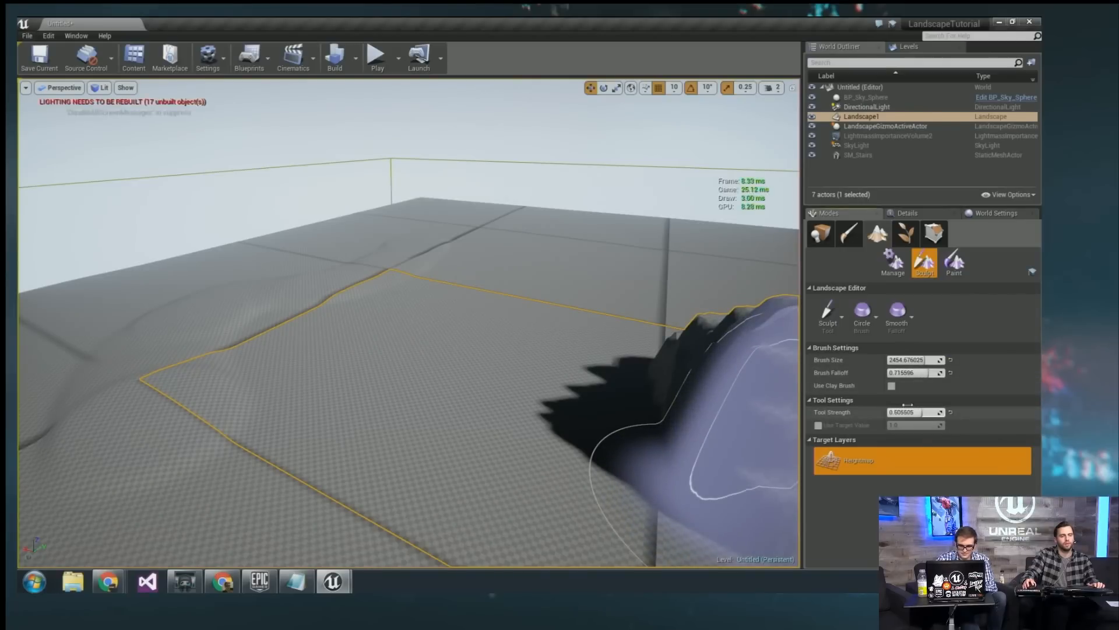
pyautogui.moveTo(924, 372); pyautogui.dragTo(909, 372)
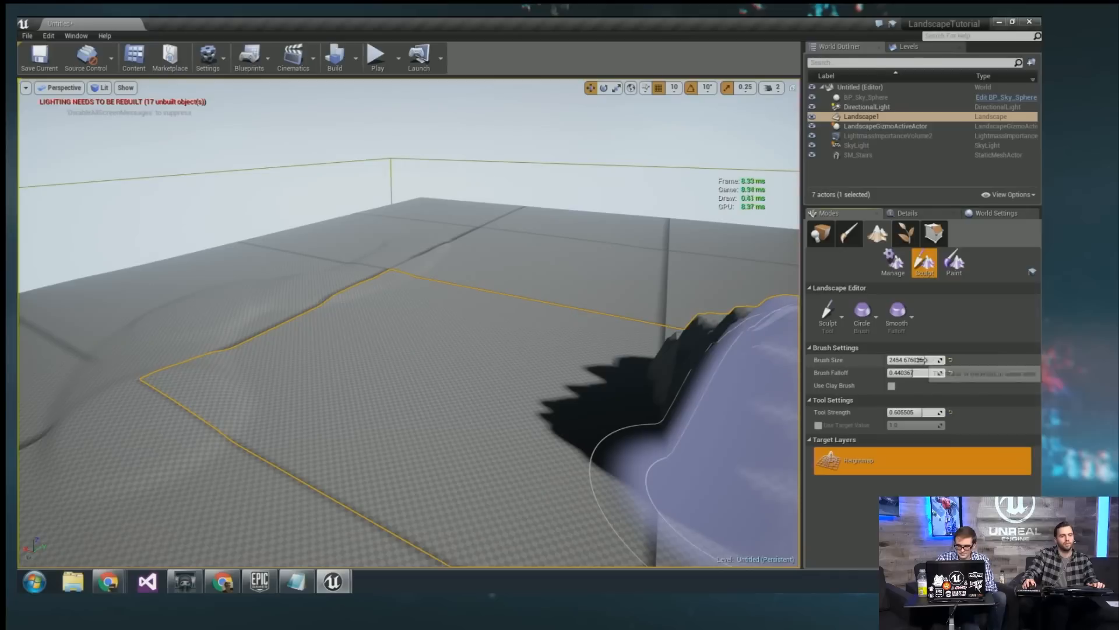
# Set the brush size to about 3283 and sculpt a range of rolling hills on the flat terrain beside the terraced mound.
pyautogui.moveTo(454, 285)
pyautogui.mouseDown()
pyautogui.moveTo(200, 353)
pyautogui.moveTo(377, 444)
pyautogui.mouseUp()
pyautogui.moveTo(378, 445); pyautogui.dragTo(377, 452, button='right')
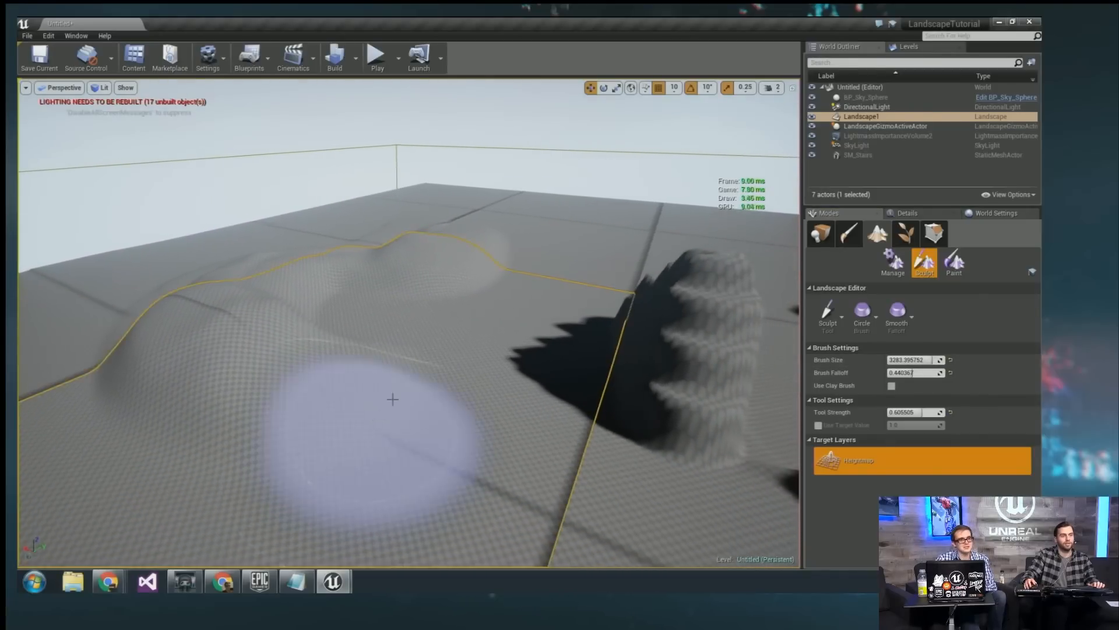
pyautogui.moveTo(449, 290)
pyautogui.mouseDown()
pyautogui.moveTo(465, 277)
pyautogui.moveTo(358, 405)
pyautogui.moveTo(356, 467)
pyautogui.mouseUp()
pyautogui.moveTo(355, 466)
pyautogui.mouseDown(button='right')
pyautogui.moveTo(291, 489)
pyautogui.moveTo(327, 467)
pyautogui.mouseUp(button='right')
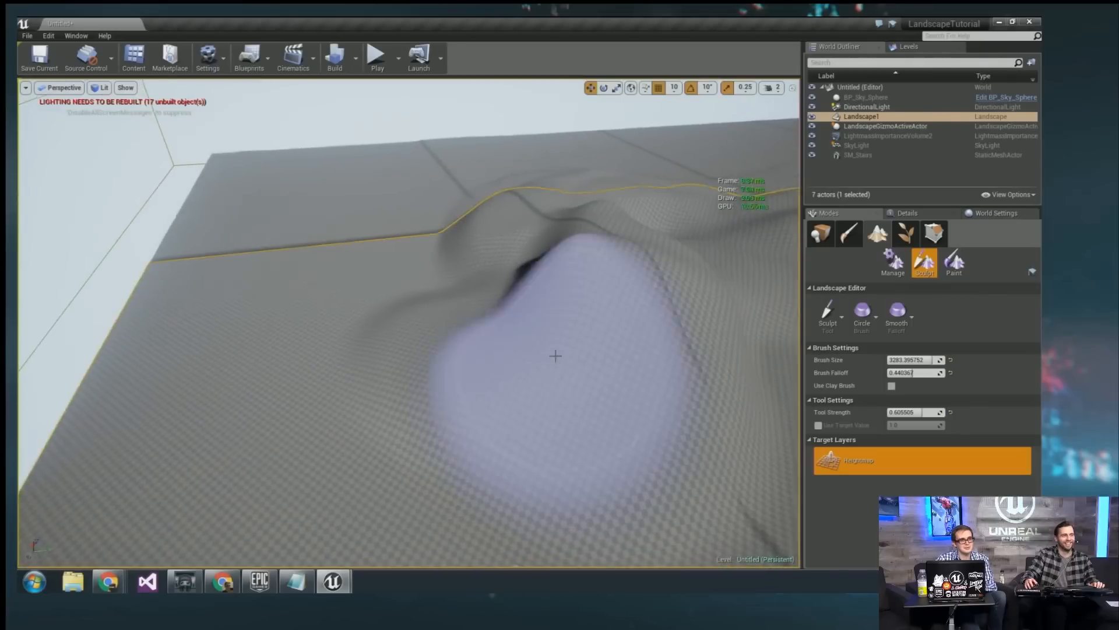
pyautogui.moveTo(335, 331)
pyautogui.mouseDown()
pyautogui.moveTo(335, 268)
pyautogui.moveTo(447, 447)
pyautogui.mouseUp()
pyautogui.moveTo(447, 447); pyautogui.dragTo(525, 443, button='right')
pyautogui.moveTo(344, 431); pyautogui.dragTo(216, 408, button='right')
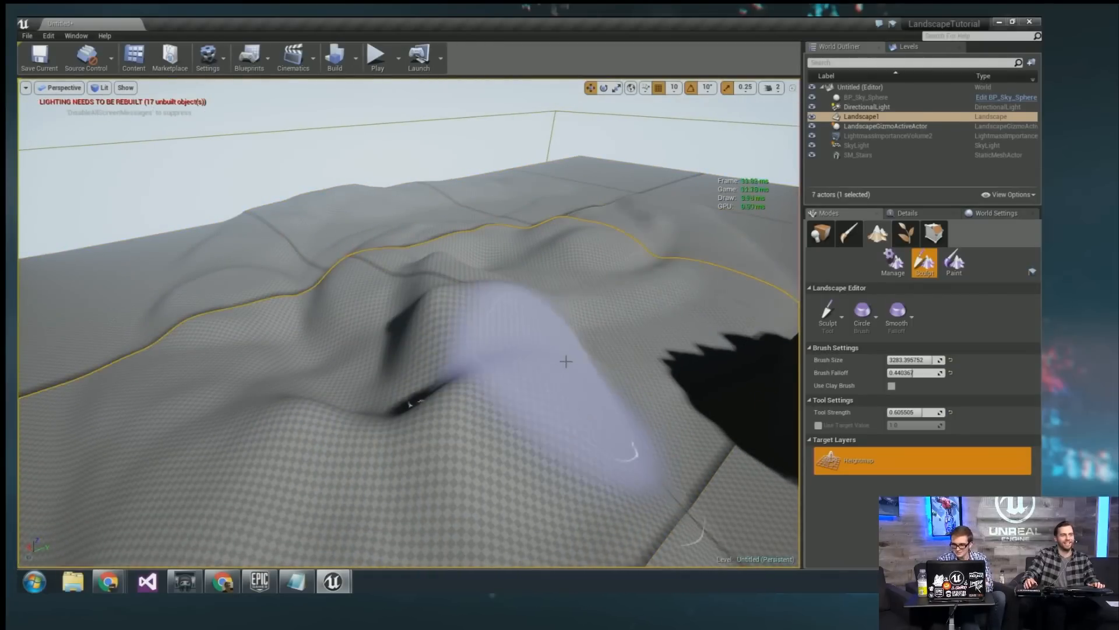
pyautogui.moveTo(565, 362)
pyautogui.mouseDown(button='right')
pyautogui.moveTo(566, 350)
pyautogui.moveTo(656, 308)
pyautogui.mouseUp(button='right')
# Select the Erosion tool and examine its settings and the slopes of the newly sculpted hills up close.
pyautogui.click(820, 330)
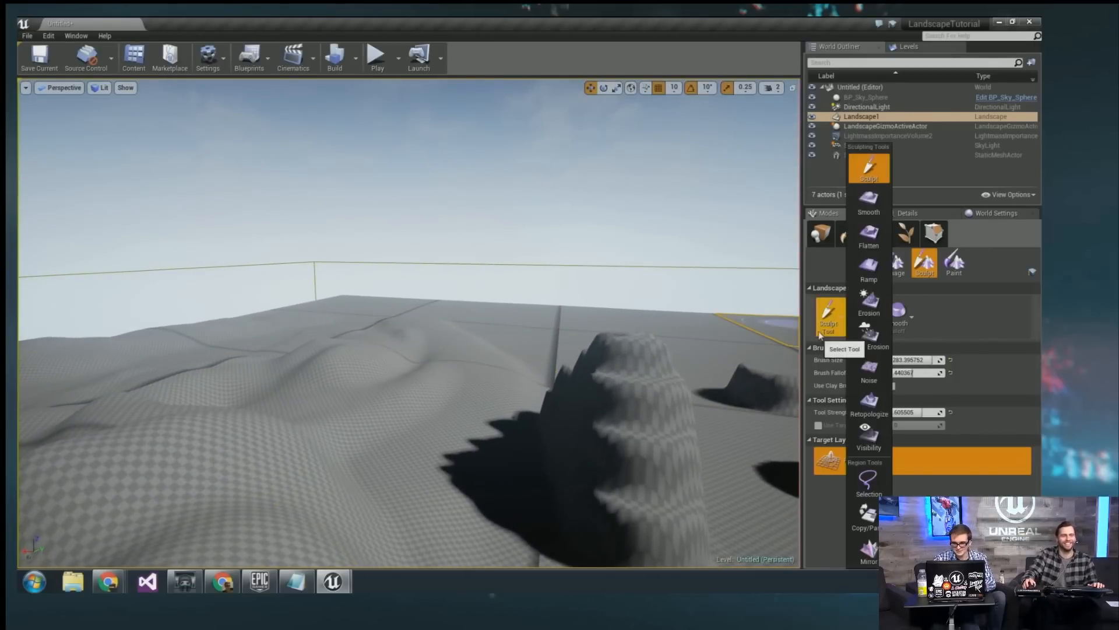
pyautogui.click(869, 303)
pyautogui.moveTo(618, 454)
pyautogui.mouseDown(button='right')
pyautogui.moveTo(556, 471)
pyautogui.moveTo(489, 519)
pyautogui.moveTo(443, 483)
pyautogui.moveTo(431, 495)
pyautogui.moveTo(466, 490)
pyautogui.moveTo(408, 478)
pyautogui.moveTo(478, 483)
pyautogui.mouseUp(button='right')
pyautogui.click(839, 310)
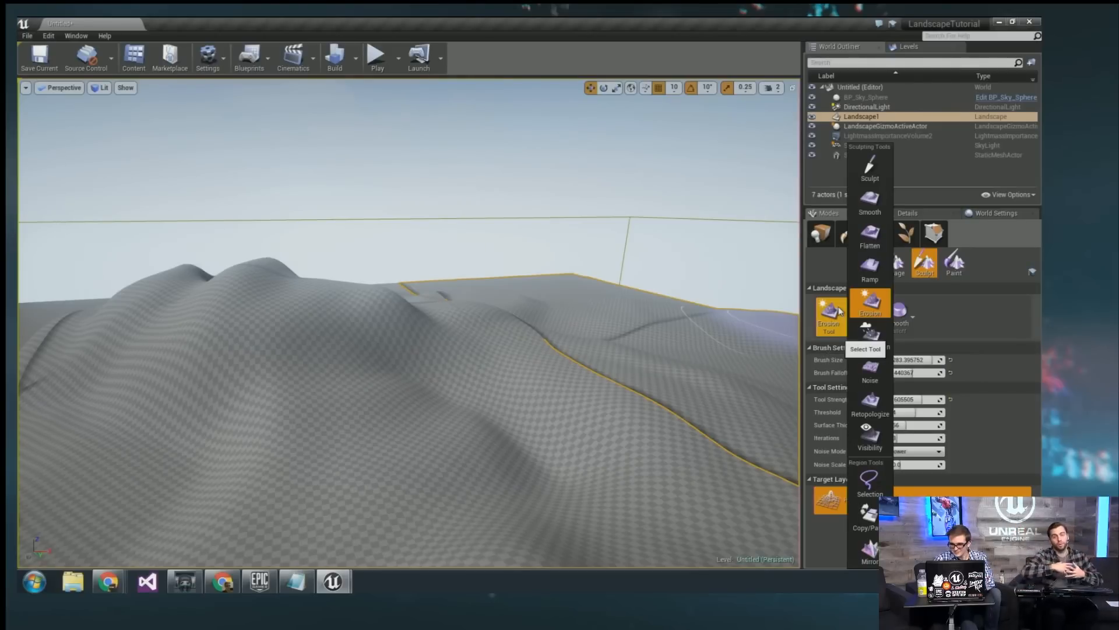
pyautogui.moveTo(624, 350)
pyautogui.mouseDown(button='right')
pyautogui.moveTo(606, 338)
pyautogui.moveTo(621, 361)
pyautogui.mouseUp(button='right')
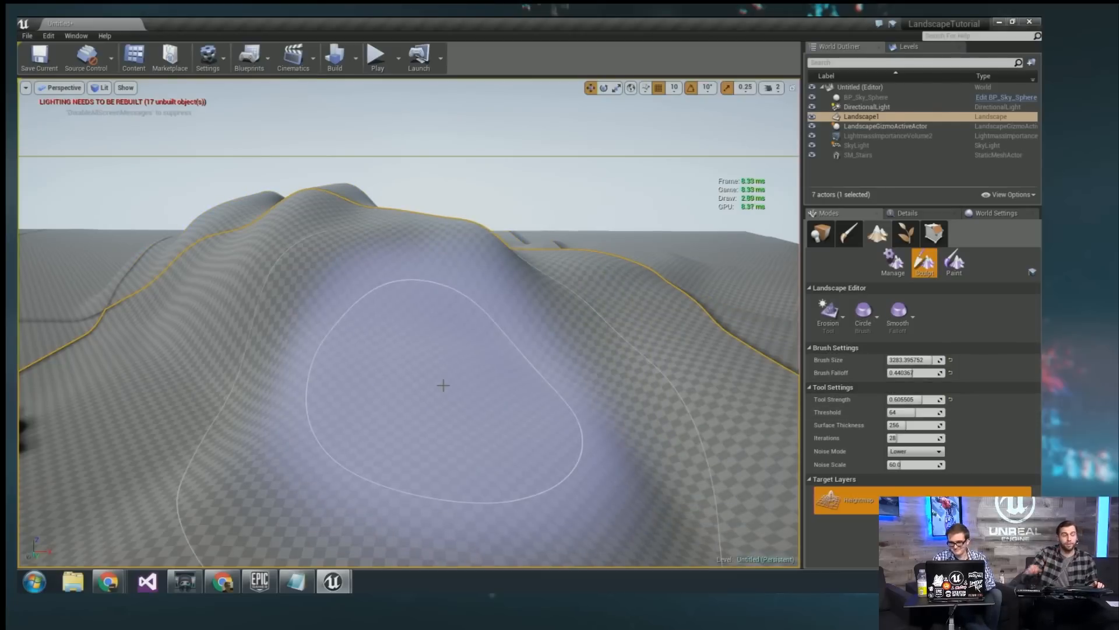
pyautogui.moveTo(443, 384)
pyautogui.mouseDown(button='right')
pyautogui.moveTo(562, 370)
pyautogui.moveTo(418, 407)
pyautogui.moveTo(355, 355)
pyautogui.mouseUp(button='right')
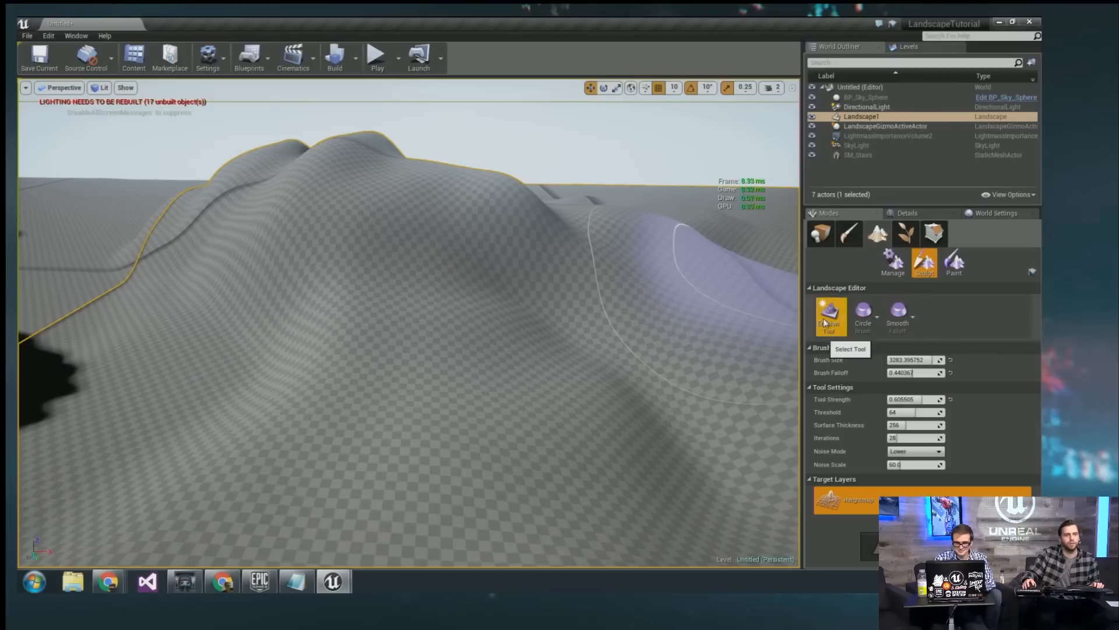
# Switch to the Hydro Erosion tool and erode the slopes of the hills with a brush size of about 2722.
pyautogui.click(827, 323)
pyautogui.click(869, 335)
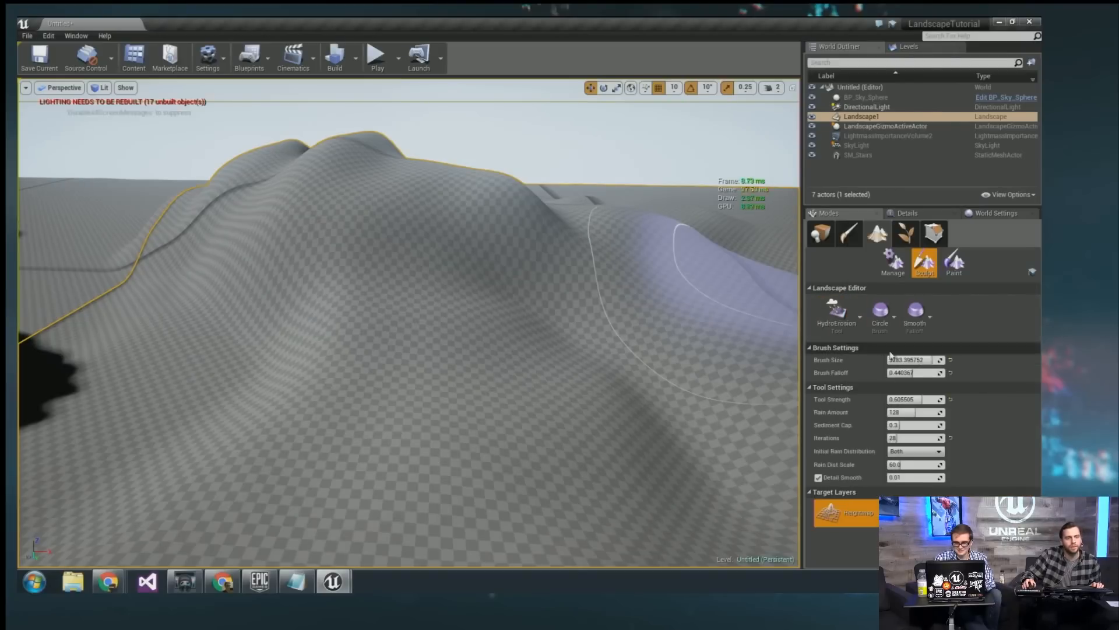
pyautogui.moveTo(384, 349)
pyautogui.mouseDown()
pyautogui.moveTo(370, 357)
pyautogui.moveTo(320, 305)
pyautogui.moveTo(555, 387)
pyautogui.moveTo(476, 394)
pyautogui.moveTo(545, 403)
pyautogui.mouseUp()
pyautogui.moveTo(545, 404); pyautogui.dragTo(551, 439, button='right')
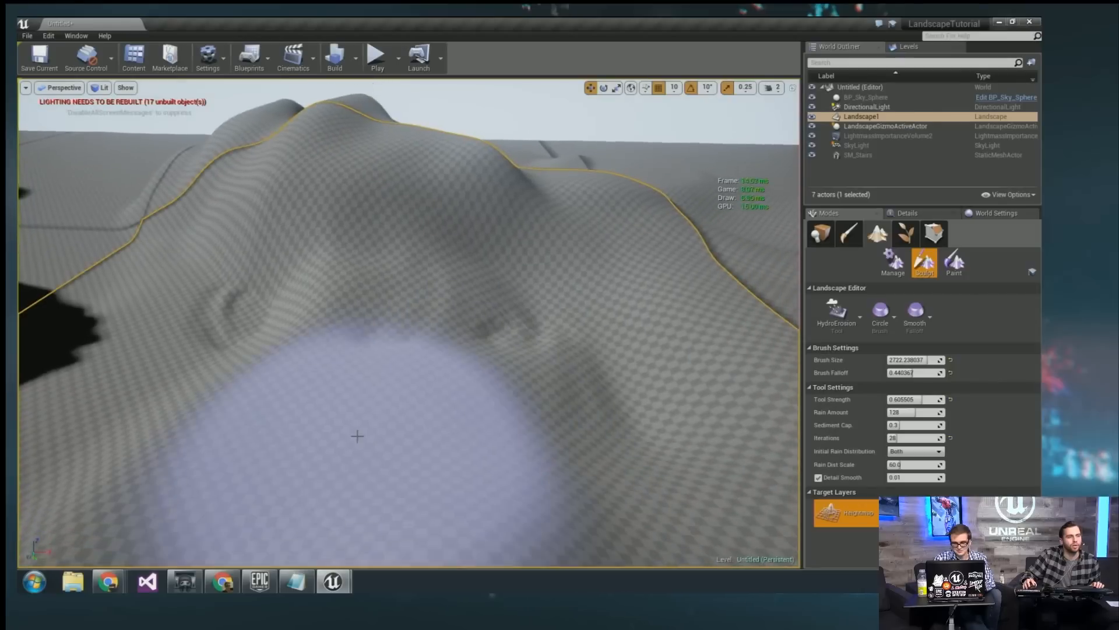
pyautogui.moveTo(360, 431); pyautogui.dragTo(408, 466, button='right')
pyautogui.moveTo(455, 397); pyautogui.dragTo(466, 401, button='right')
pyautogui.click(505, 312)
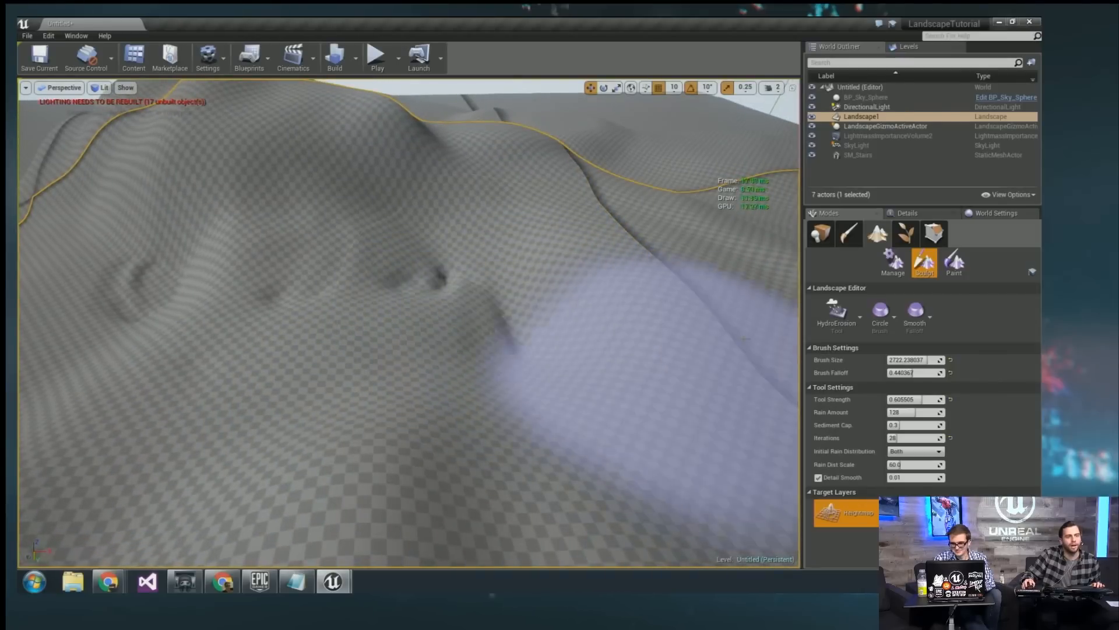
# Try a smaller Hydro Erosion brush size of about 1110 over the lower slopes of the hills.
pyautogui.moveTo(920, 360); pyautogui.dragTo(925, 360)
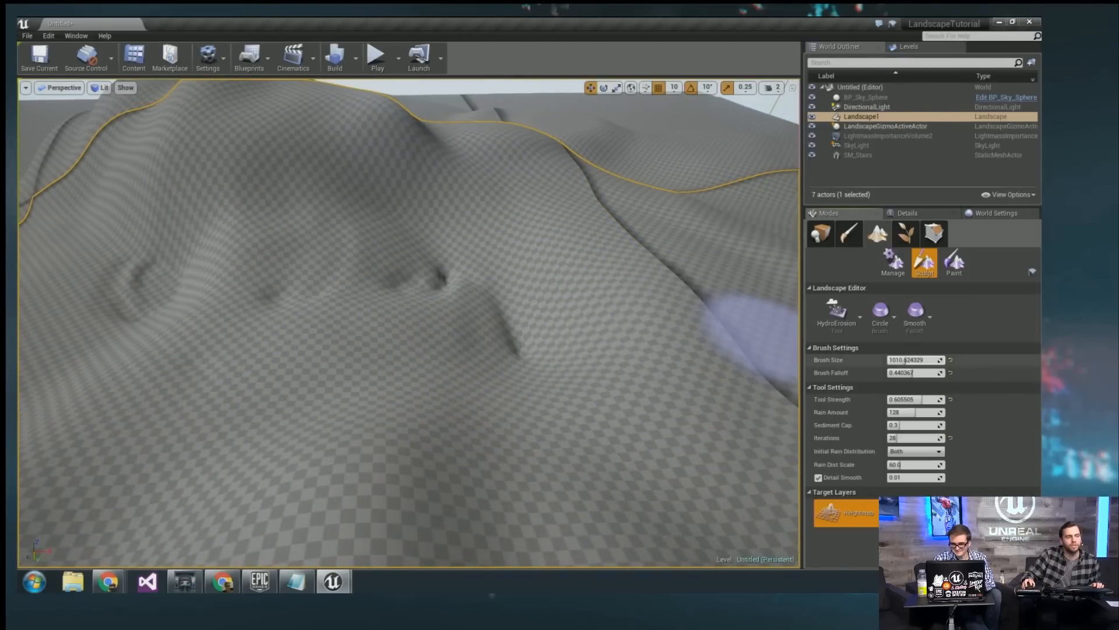
pyautogui.moveTo(433, 373)
pyautogui.mouseDown(button='right')
pyautogui.moveTo(434, 362)
pyautogui.moveTo(506, 352)
pyautogui.moveTo(437, 375)
pyautogui.mouseUp(button='right')
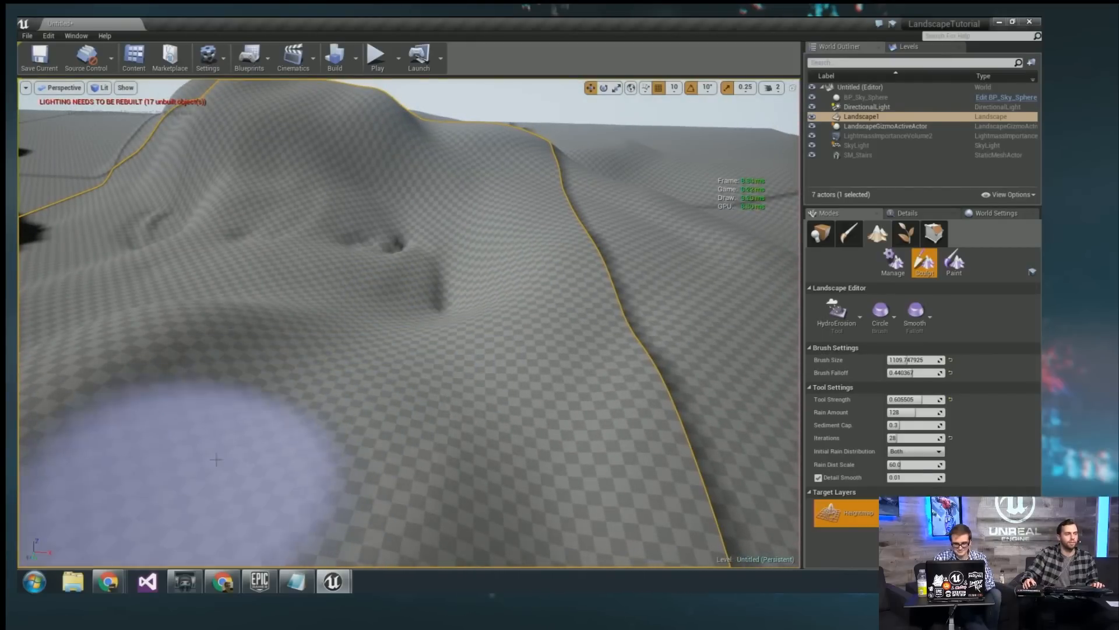
pyautogui.moveTo(182, 466)
pyautogui.mouseDown(button='right')
pyautogui.moveTo(146, 493)
pyautogui.moveTo(139, 484)
pyautogui.mouseUp(button='right')
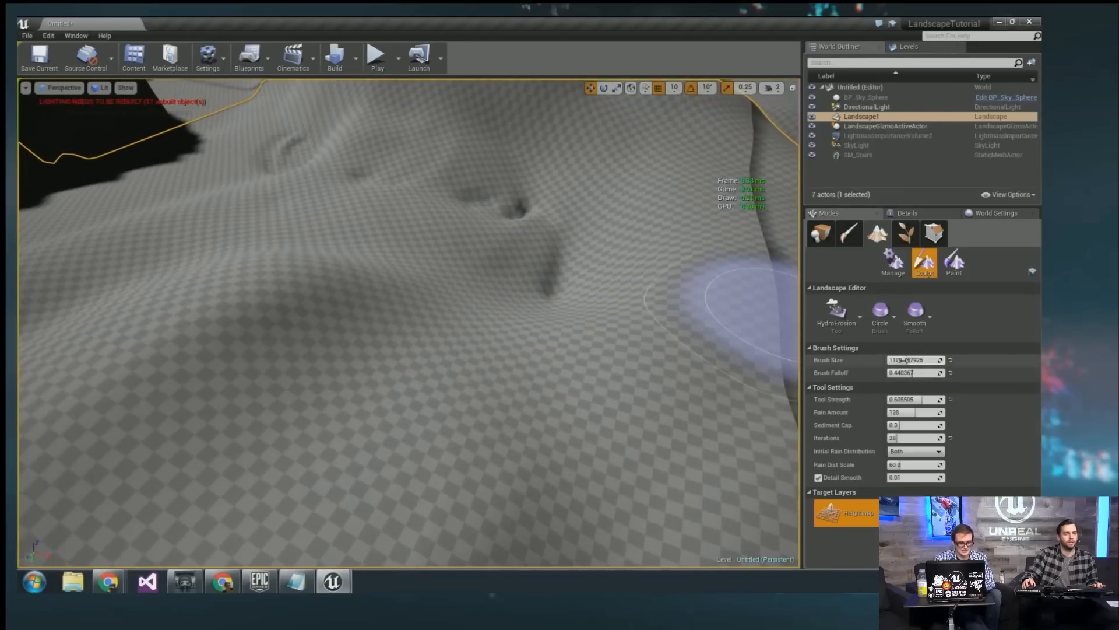
# Set the brush size to about 2722, hydro-erode gullies into the steep face of the large hill, and undo the last stroke.
pyautogui.moveTo(903, 360); pyautogui.dragTo(926, 360)
pyautogui.moveTo(175, 281); pyautogui.dragTo(168, 298, button='right')
pyautogui.moveTo(169, 429); pyautogui.dragTo(247, 377, button='right')
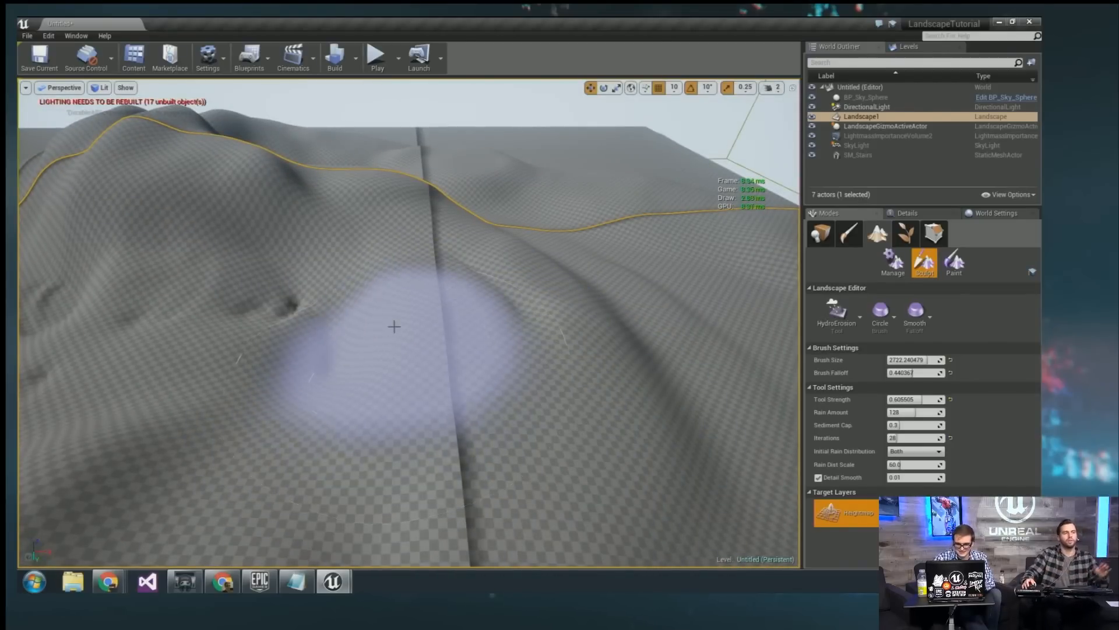
pyautogui.moveTo(394, 326); pyautogui.dragTo(367, 300, button='right')
pyautogui.click(318, 256)
pyautogui.click(204, 258)
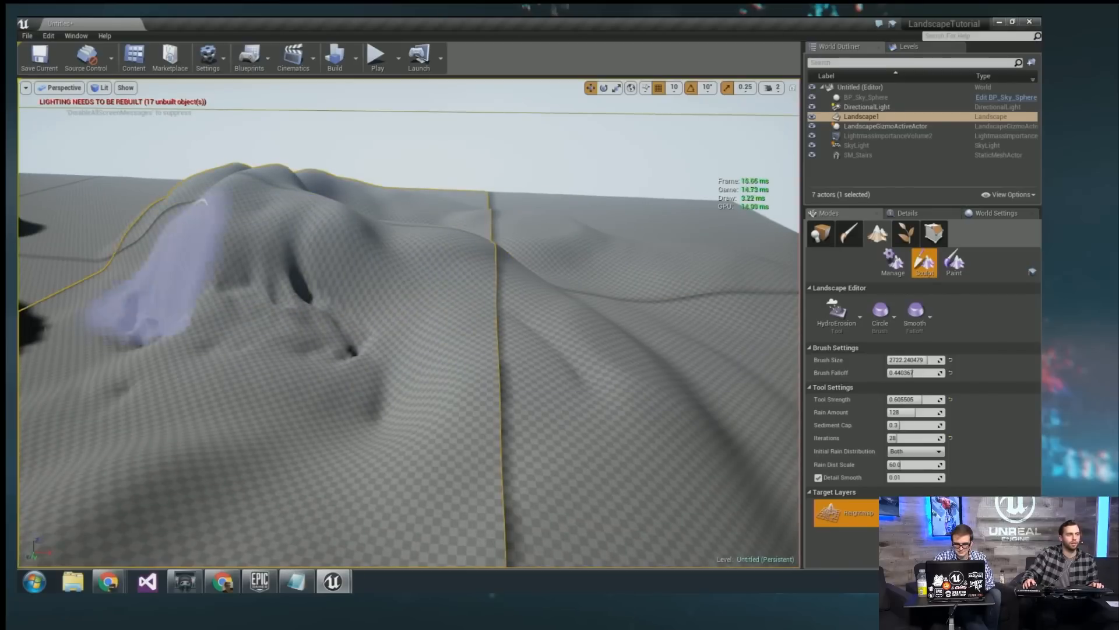
pyautogui.click(155, 263)
pyautogui.moveTo(154, 263); pyautogui.dragTo(118, 234, button='right')
pyautogui.hotkey('ctrl', 'z')
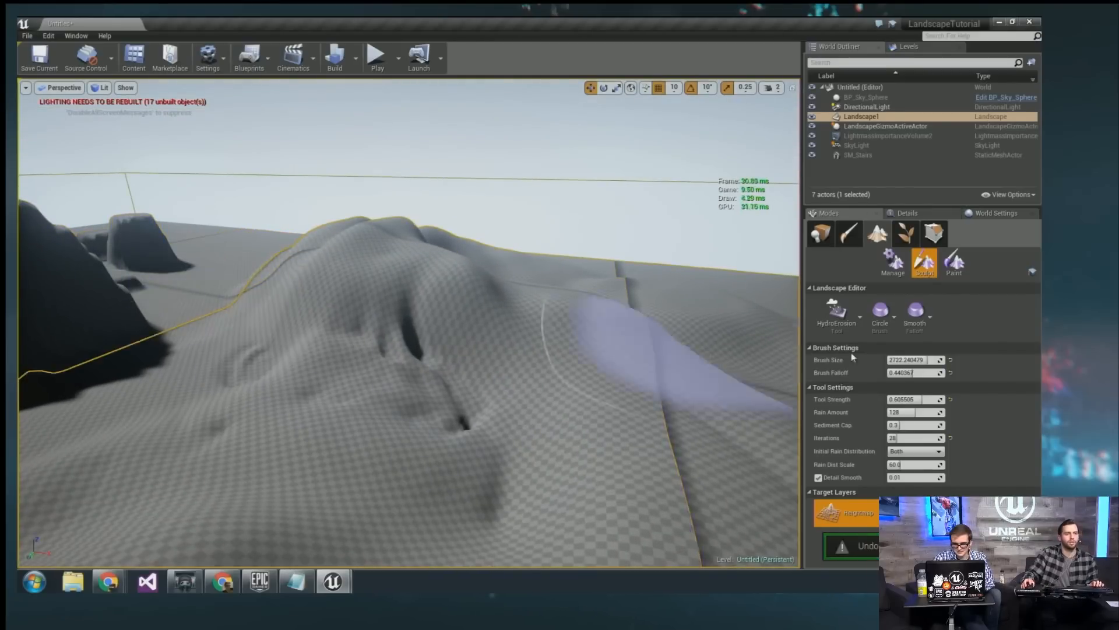
# Switch to the Noise tool, try it on a flat area of the landscape and undo the test.
pyautogui.click(842, 328)
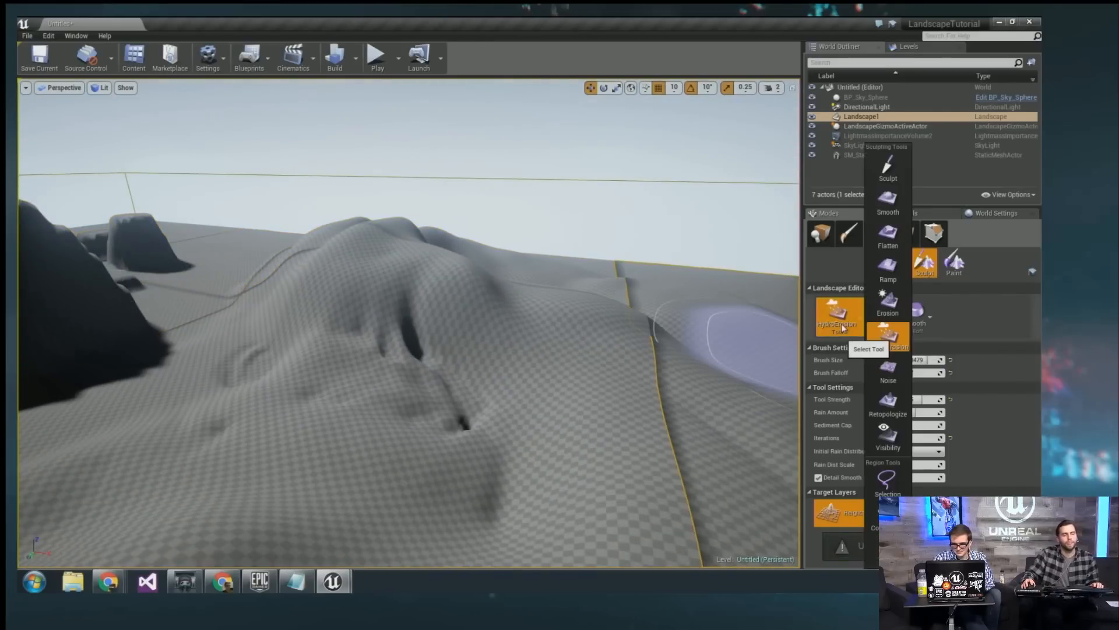
pyautogui.click(886, 366)
pyautogui.moveTo(500, 375)
pyautogui.mouseDown(button='right')
pyautogui.moveTo(567, 392)
pyautogui.moveTo(601, 374)
pyautogui.moveTo(414, 399)
pyautogui.moveTo(334, 371)
pyautogui.mouseUp(button='right')
pyautogui.click(567, 392)
pyautogui.click(563, 389)
pyautogui.hotkey('ctrl', 'z')
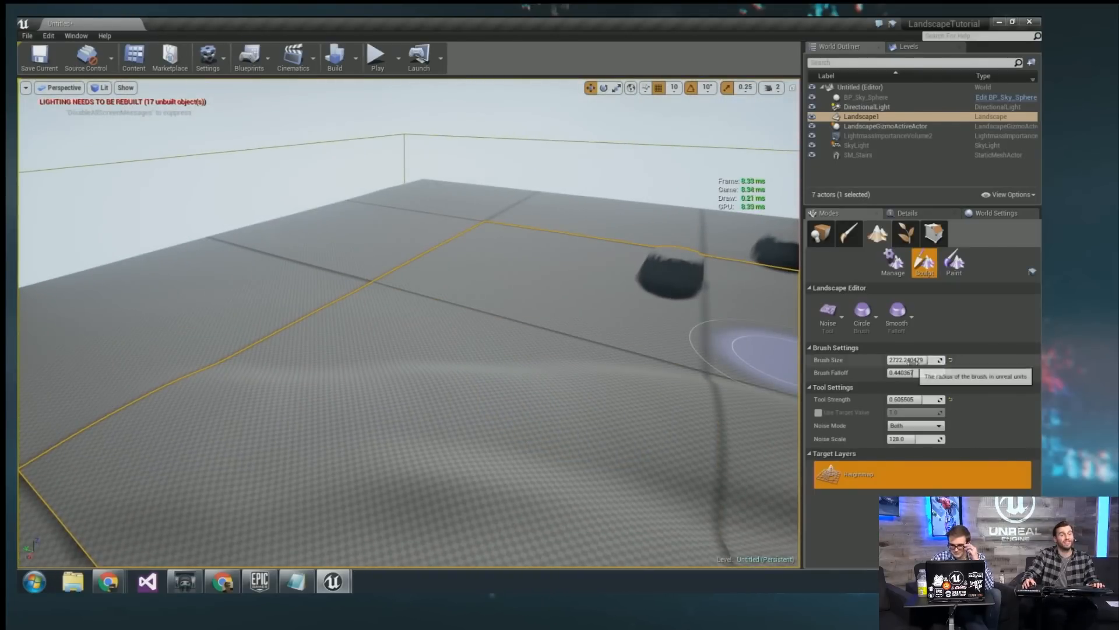
# Set brush size to 8192, falloff to about 0.10 and tool strength to about 0.48, and apply a noise patch near the landscape's far corner.
pyautogui.moveTo(913, 361); pyautogui.dragTo(942, 361)
pyautogui.moveTo(385, 402); pyautogui.dragTo(387, 384, button='right')
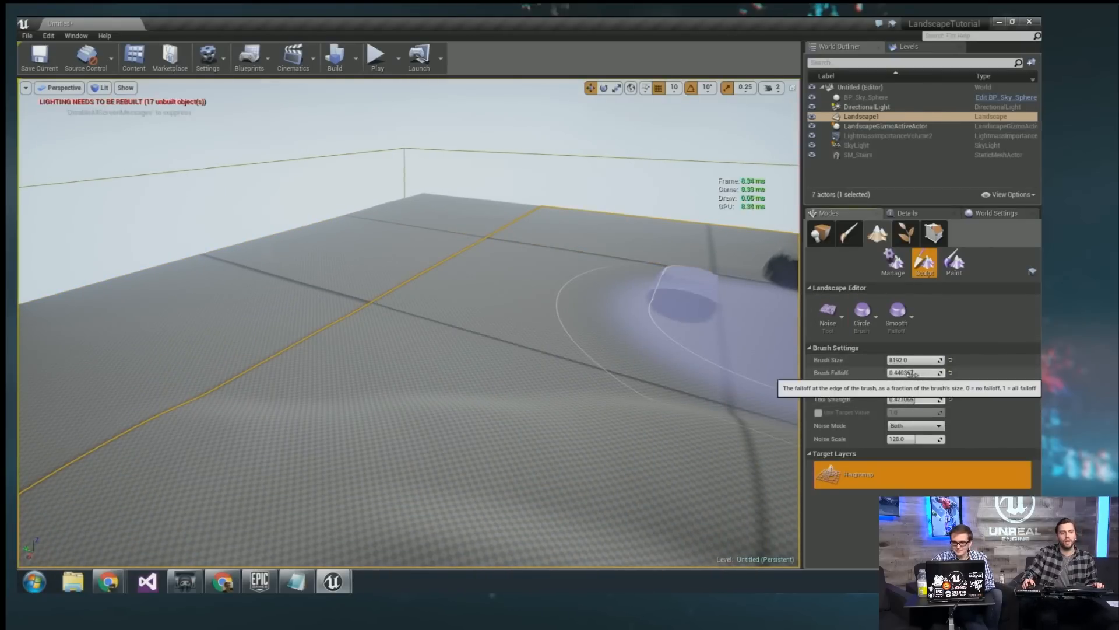
pyautogui.moveTo(513, 367)
pyautogui.mouseDown(button='right')
pyautogui.moveTo(543, 331)
pyautogui.moveTo(544, 309)
pyautogui.moveTo(546, 337)
pyautogui.mouseUp(button='right')
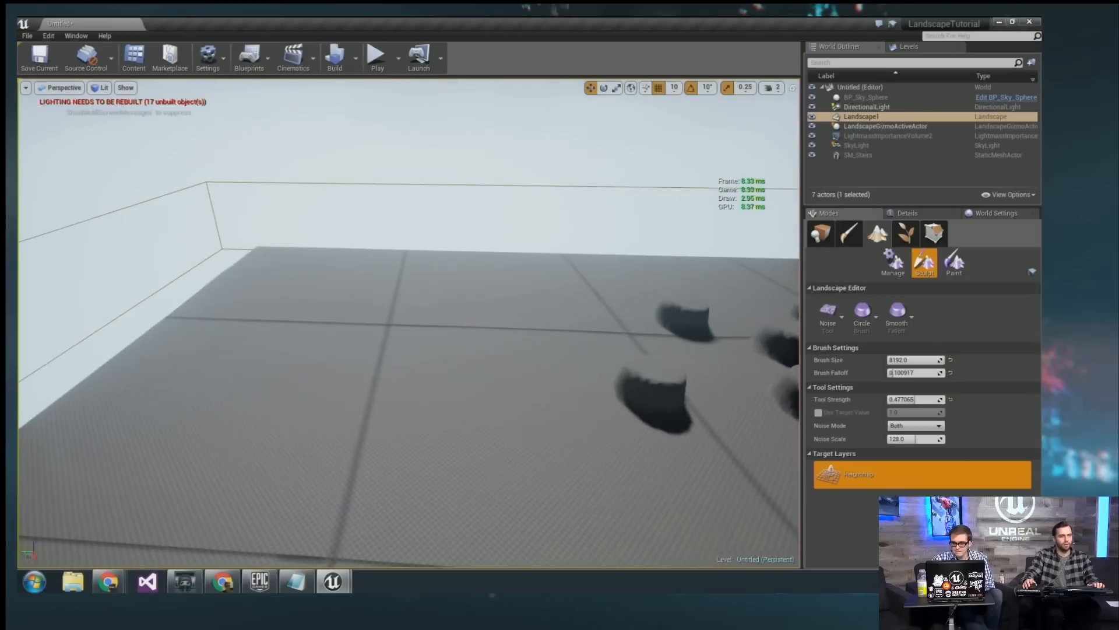
pyautogui.moveTo(349, 283); pyautogui.dragTo(348, 282)
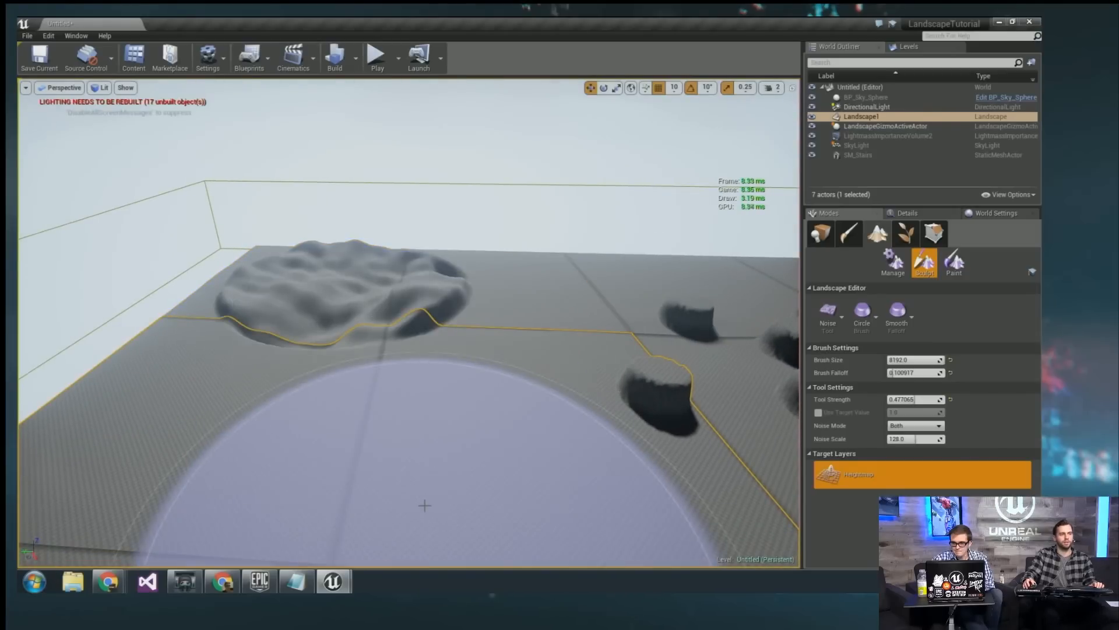
pyautogui.moveTo(425, 504); pyautogui.dragTo(425, 527, button='right')
pyautogui.moveTo(412, 408)
pyautogui.mouseDown(button='right')
pyautogui.moveTo(402, 394)
pyautogui.moveTo(370, 414)
pyautogui.moveTo(381, 402)
pyautogui.mouseUp(button='right')
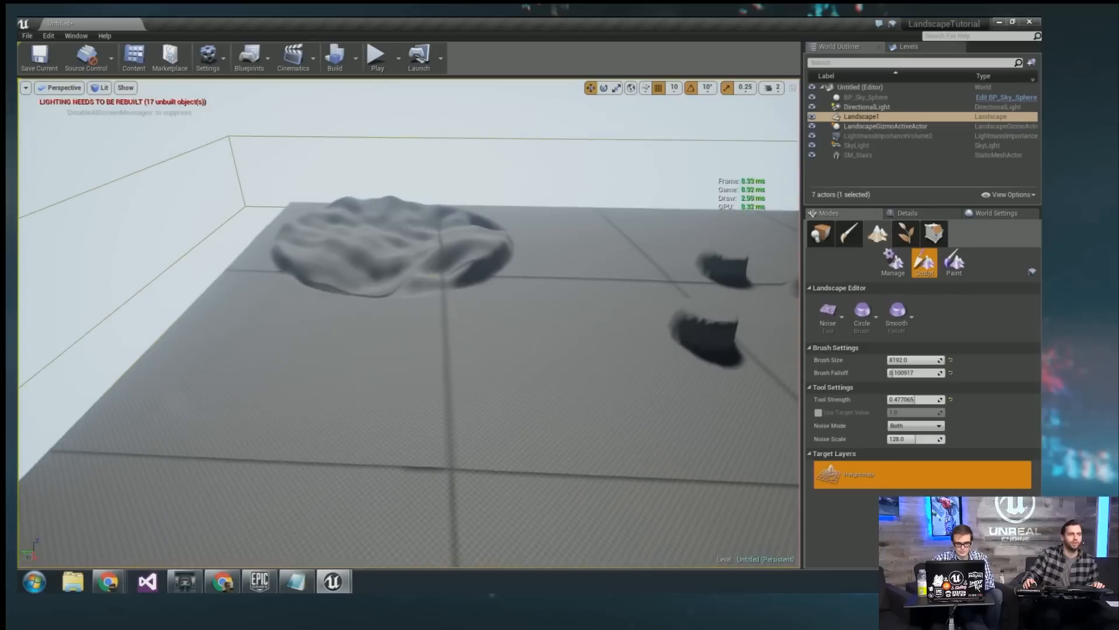
# Extend the noise over the plain with further strokes, covering the area up to the flat-topped mounds.
pyautogui.click(335, 435)
pyautogui.moveTo(493, 364)
pyautogui.mouseDown(button='right')
pyautogui.moveTo(532, 389)
pyautogui.moveTo(496, 379)
pyautogui.moveTo(520, 382)
pyautogui.moveTo(496, 362)
pyautogui.moveTo(533, 354)
pyautogui.moveTo(509, 334)
pyautogui.mouseUp(button='right')
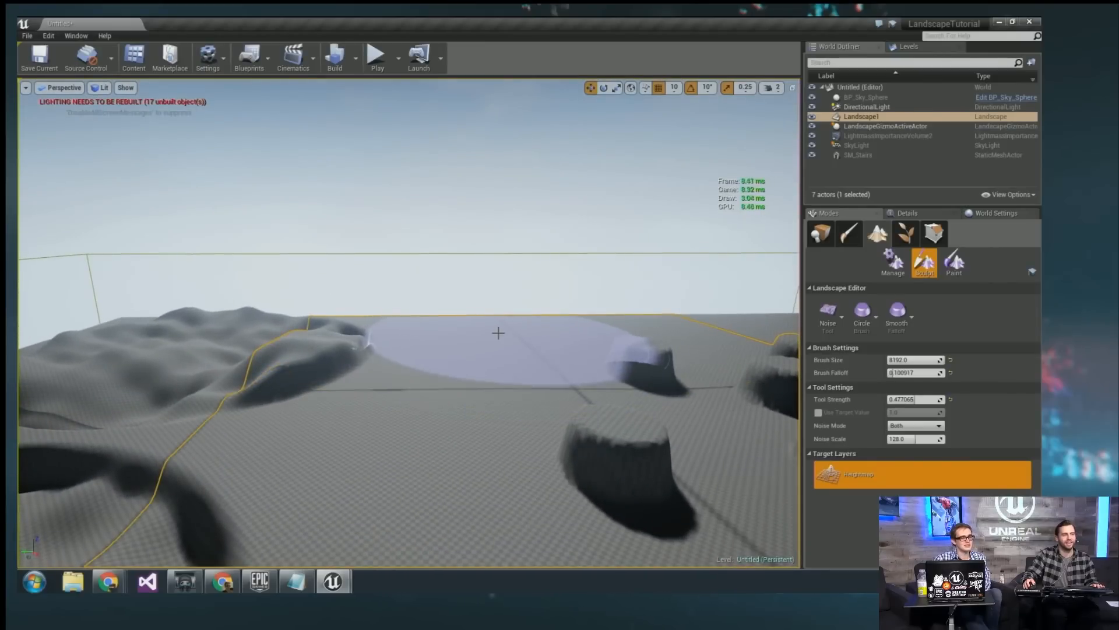
pyautogui.moveTo(499, 333)
pyautogui.mouseDown()
pyautogui.moveTo(475, 393)
pyautogui.moveTo(437, 393)
pyautogui.moveTo(528, 415)
pyautogui.mouseUp()
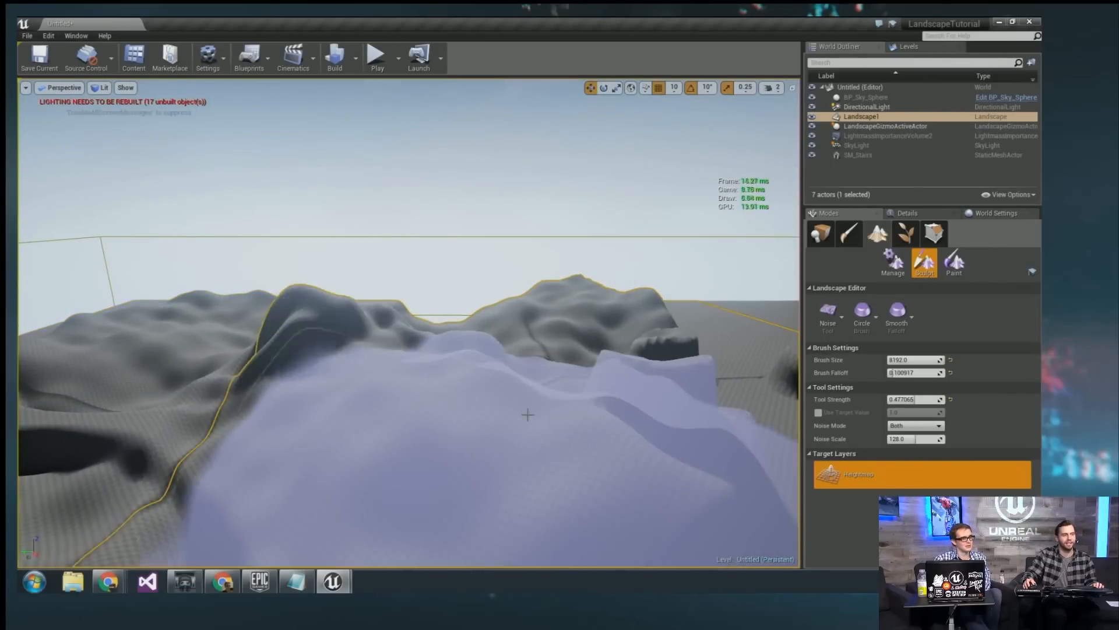
pyautogui.moveTo(528, 414); pyautogui.dragTo(563, 402, button='right')
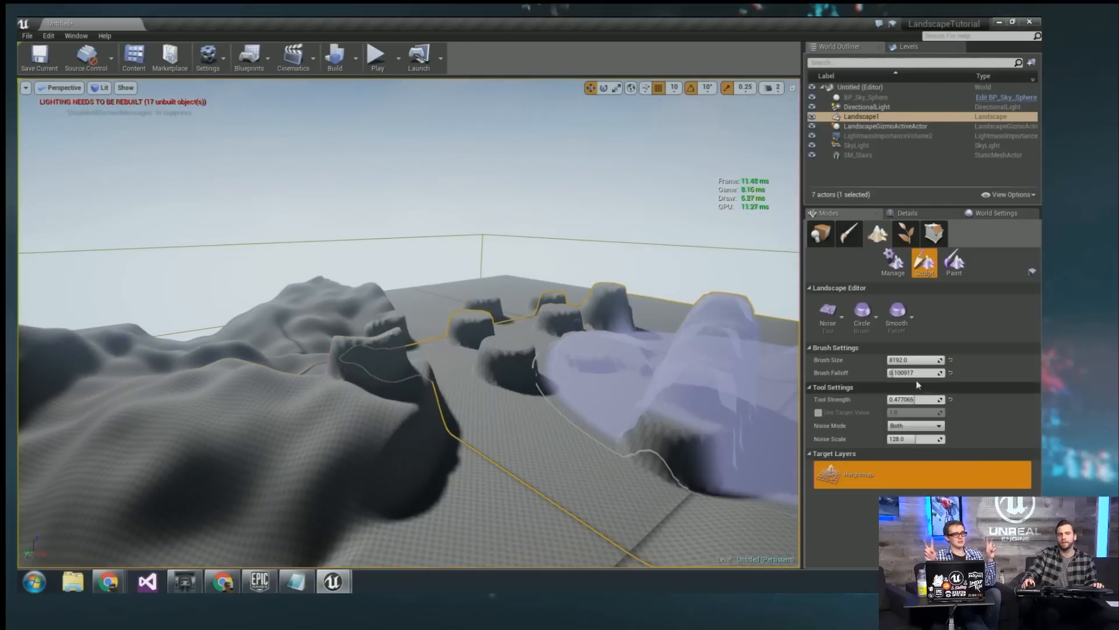
# Switch to the Smooth tool and change its brush from Pattern to Circle.
pyautogui.click(829, 316)
pyautogui.click(869, 201)
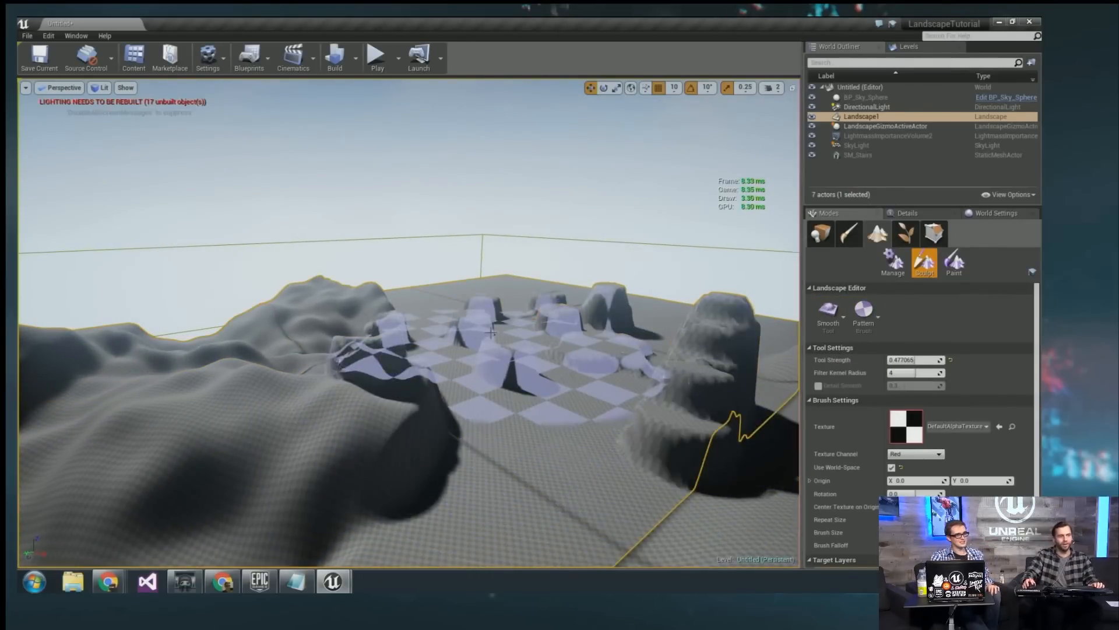
pyautogui.moveTo(510, 363); pyautogui.dragTo(505, 388, button='right')
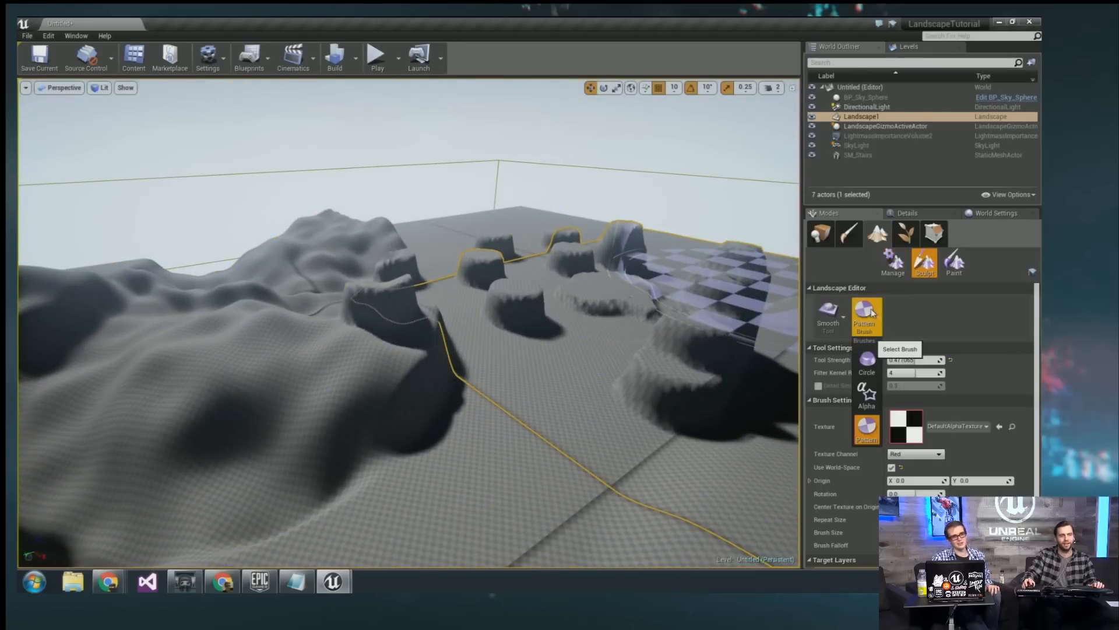
pyautogui.click(861, 358)
# Smooth the flat-topped mounds, the tall mound and the noisy terrain with the 8192-size circle brush.
pyautogui.moveTo(684, 344); pyautogui.dragTo(752, 306, button='right')
pyautogui.moveTo(437, 365); pyautogui.dragTo(436, 359, button='right')
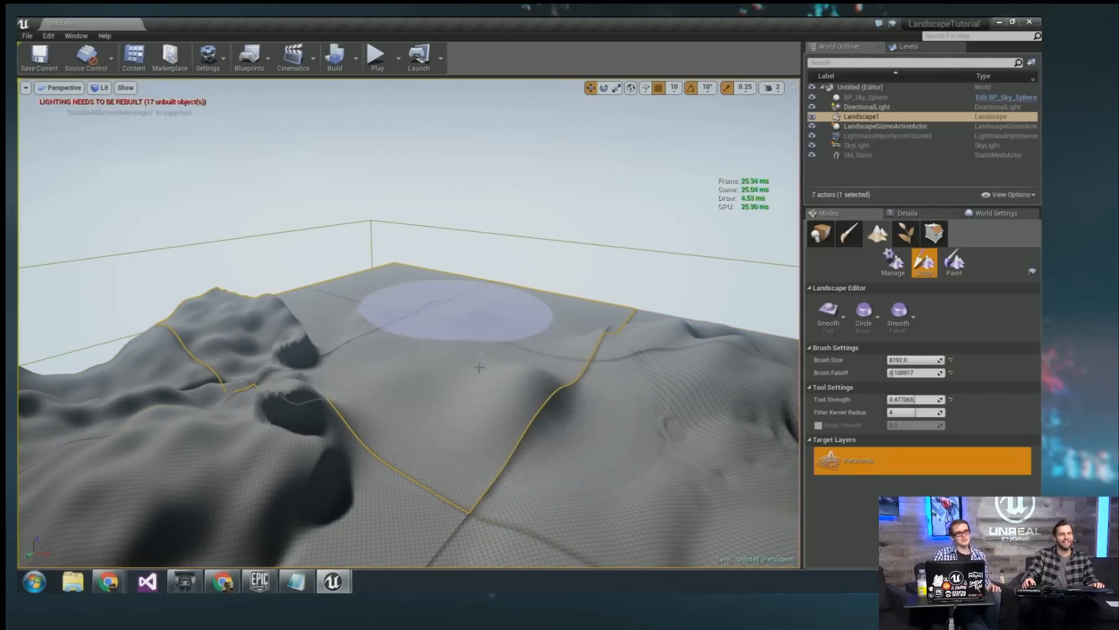
pyautogui.moveTo(349, 374)
pyautogui.mouseDown()
pyautogui.moveTo(309, 434)
pyautogui.moveTo(312, 373)
pyautogui.mouseUp()
pyautogui.moveTo(326, 366); pyautogui.dragTo(454, 363, button='right')
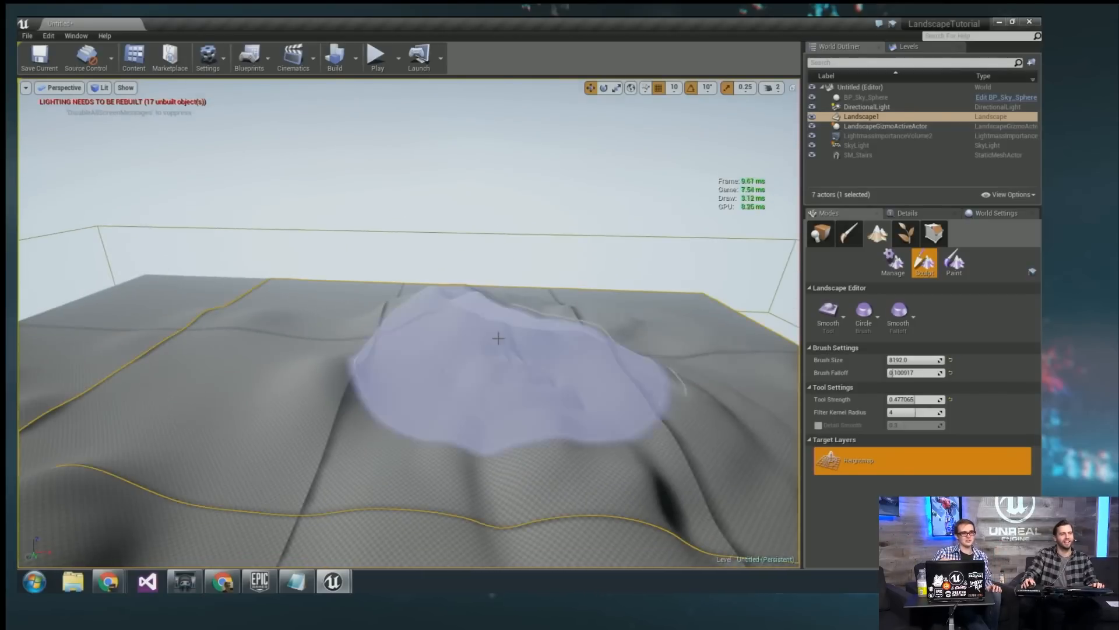
# Smooth the tall mound and the surrounding ridges further with long strokes of the 8192-size circle brush.
pyautogui.moveTo(497, 337); pyautogui.dragTo(497, 349)
pyautogui.moveTo(497, 348); pyautogui.dragTo(245, 388, button='right')
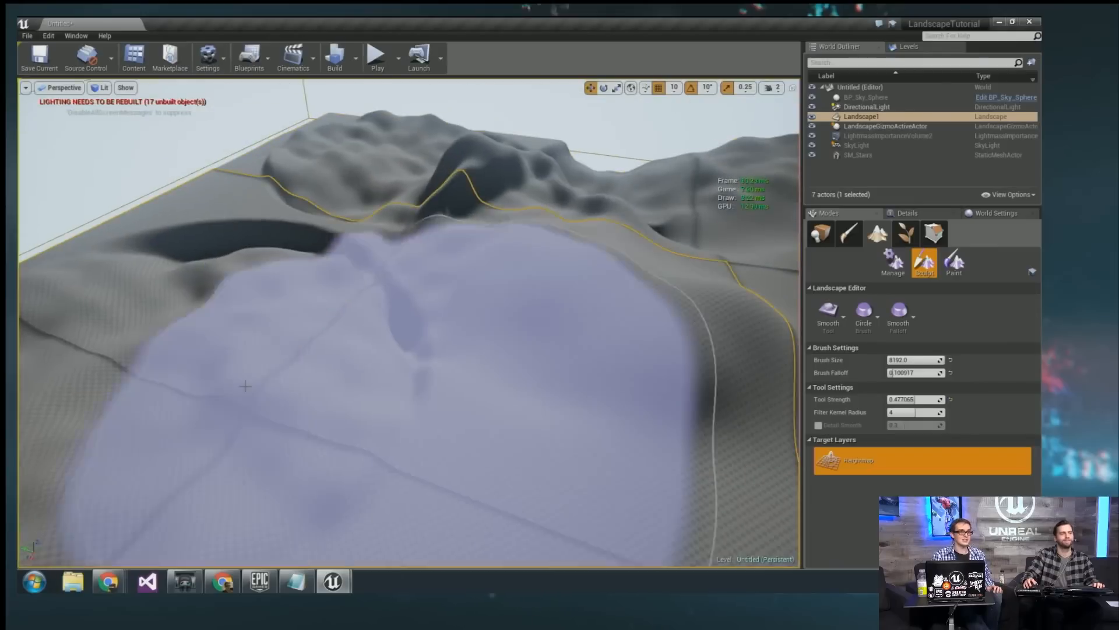
pyautogui.moveTo(408, 338)
pyautogui.mouseDown()
pyautogui.moveTo(251, 315)
pyautogui.moveTo(175, 233)
pyautogui.moveTo(544, 404)
pyautogui.moveTo(565, 218)
pyautogui.moveTo(496, 330)
pyautogui.mouseUp()
pyautogui.moveTo(496, 330); pyautogui.dragTo(587, 272, button='right')
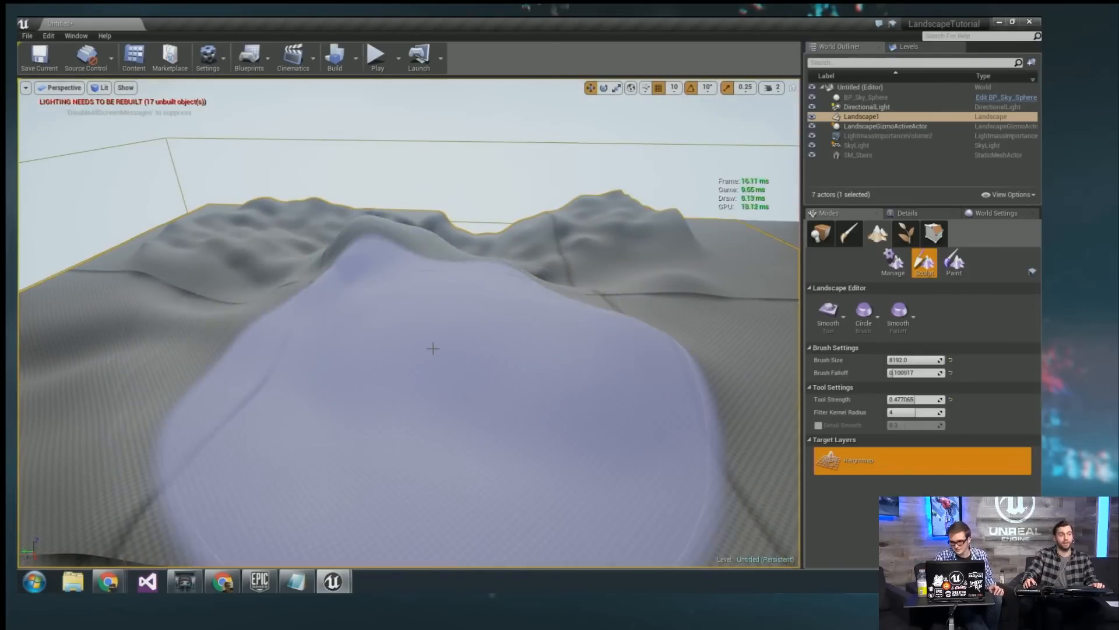
pyautogui.moveTo(432, 350); pyautogui.dragTo(280, 347, button='right')
pyautogui.moveTo(437, 251); pyautogui.dragTo(309, 276, button='right')
pyautogui.moveTo(437, 250); pyautogui.dragTo(402, 327)
pyautogui.moveTo(402, 326); pyautogui.dragTo(524, 262, button='right')
# Leave landscape editing for Place mode, build the level and close the message log.
pyautogui.click(821, 234)
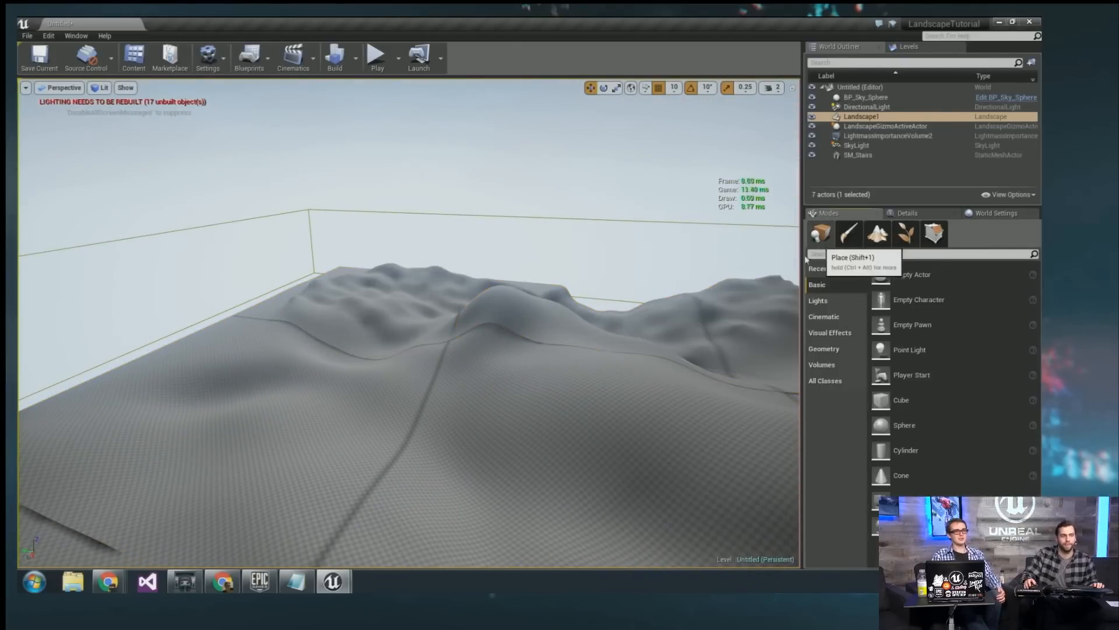
pyautogui.moveTo(148, 483); pyautogui.dragTo(225, 446, button='right')
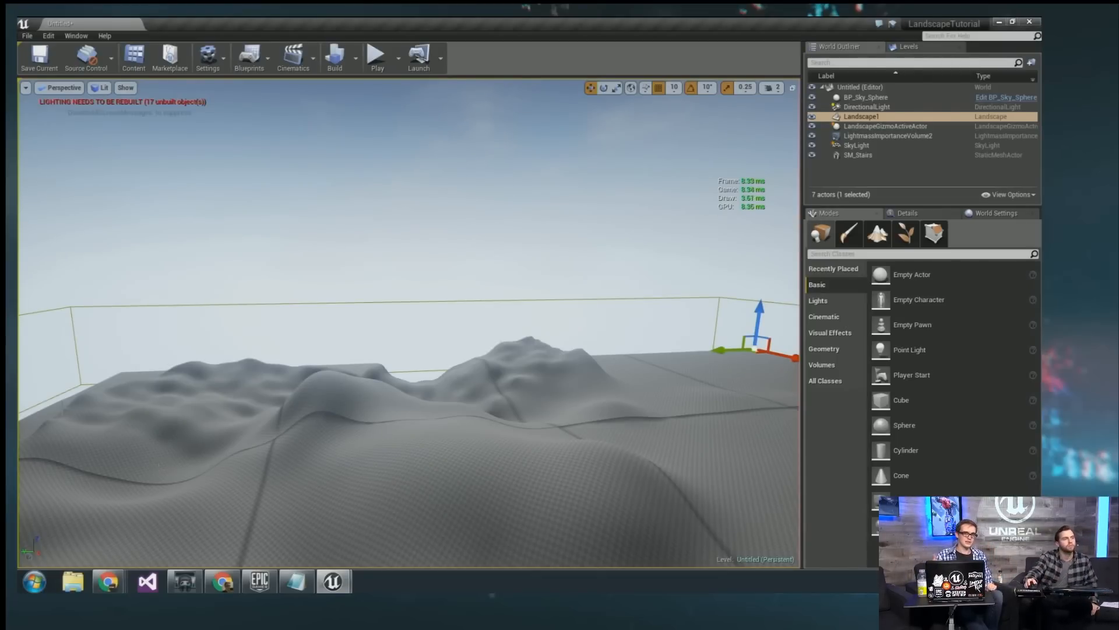
pyautogui.click(338, 64)
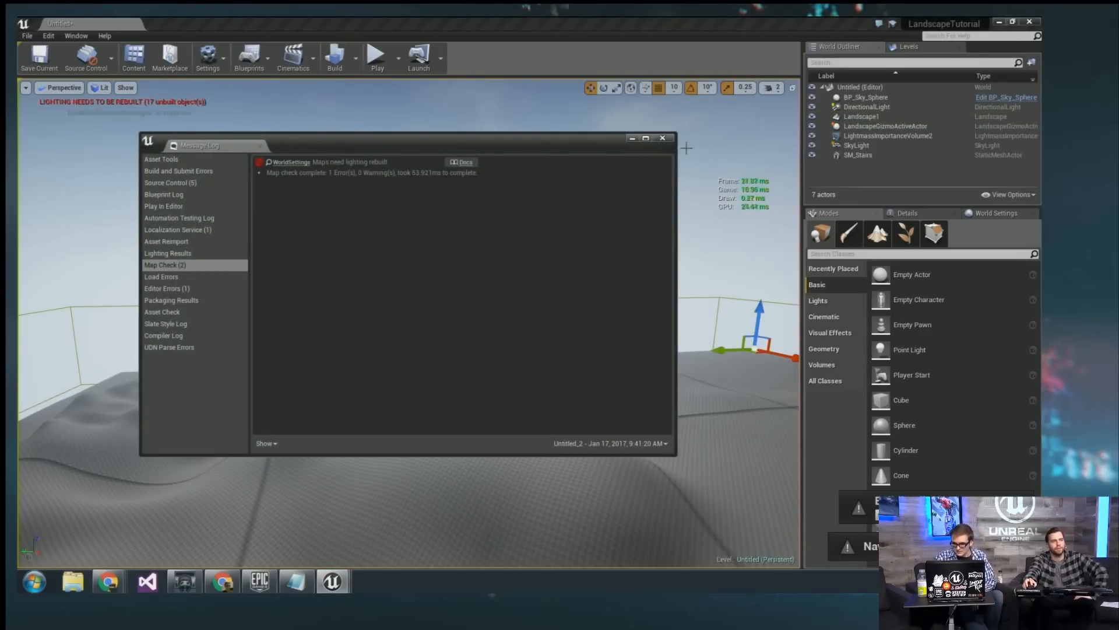
pyautogui.click(663, 138)
pyautogui.moveTo(495, 308); pyautogui.dragTo(396, 362, button='right')
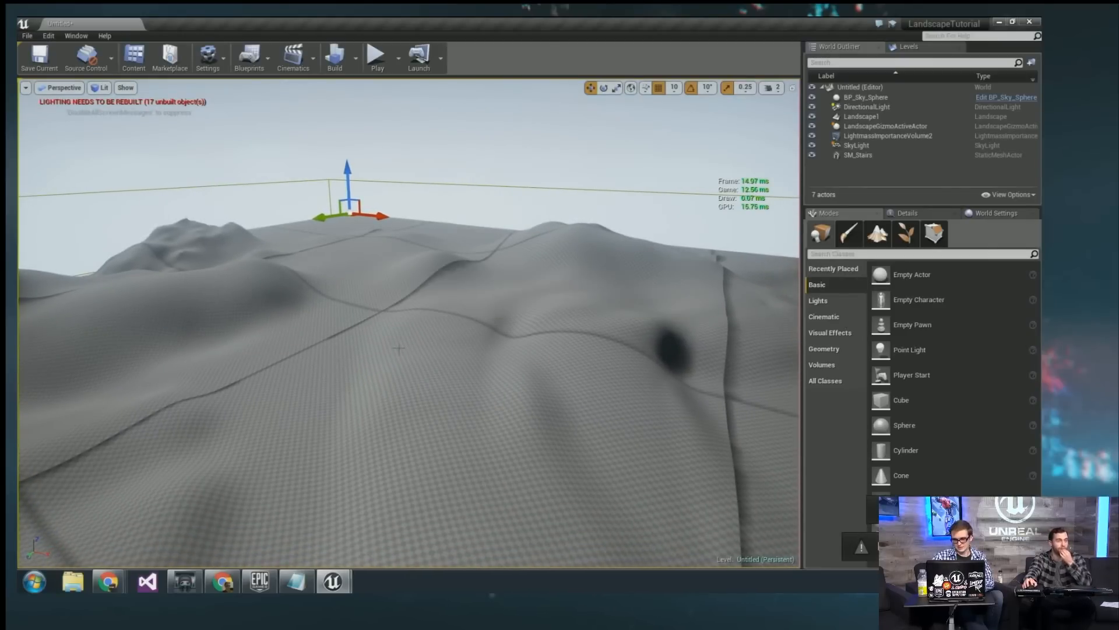
pyautogui.moveTo(426, 307); pyautogui.dragTo(425, 307, button='right')
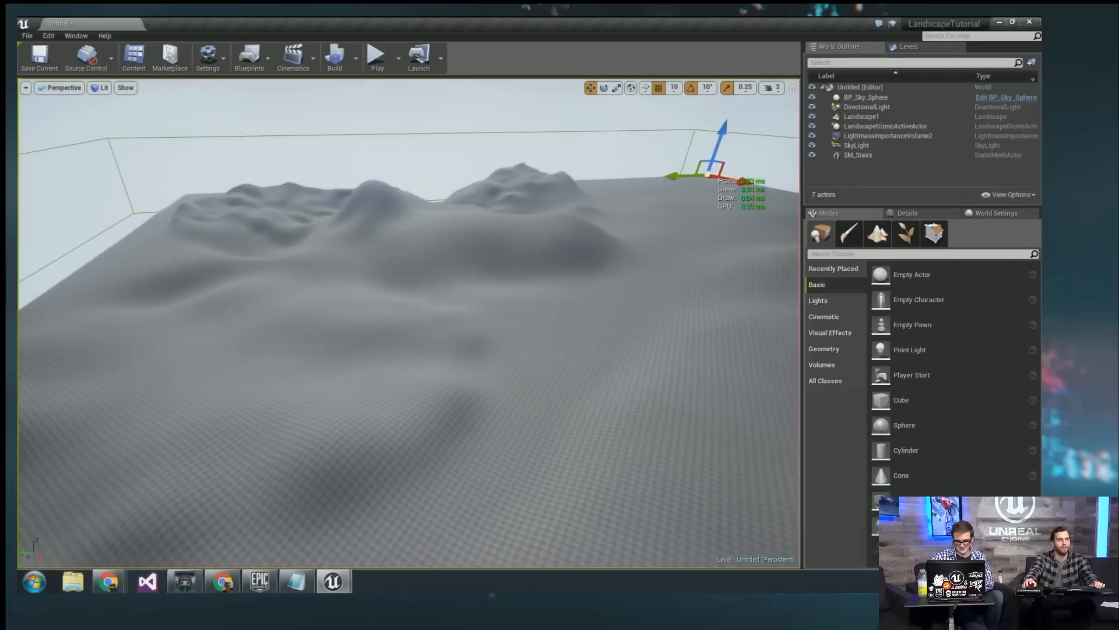
# Return to landscape sculpting, select the Retopologize tool and read the descriptions of the Retopologize and Visibility tools.
pyautogui.click(867, 243)
pyautogui.click(827, 312)
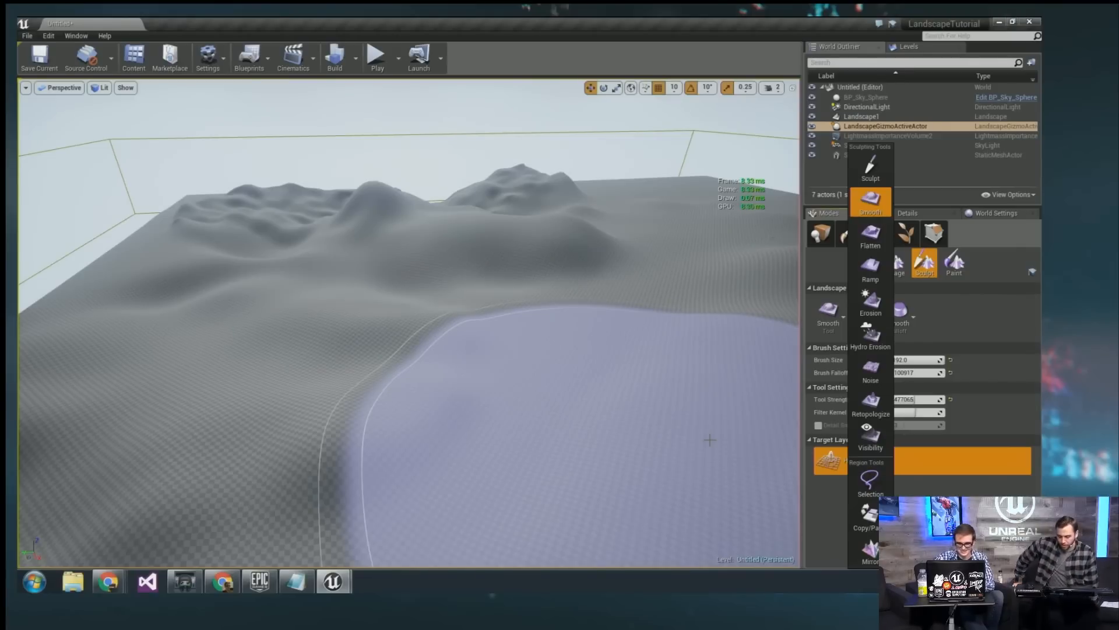
pyautogui.click(871, 408)
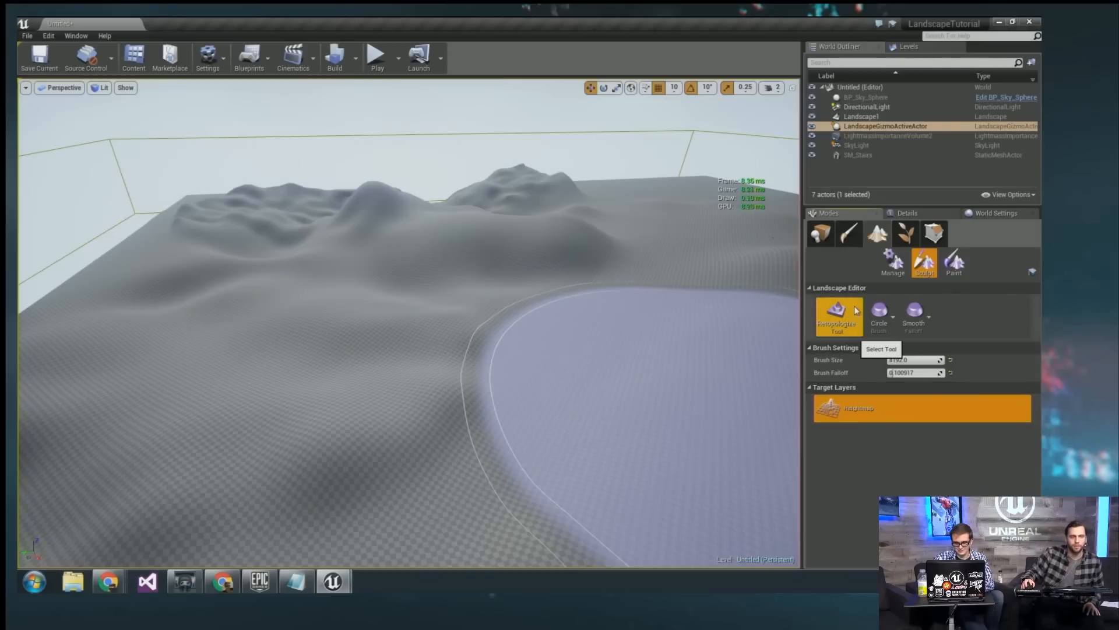
pyautogui.click(835, 326)
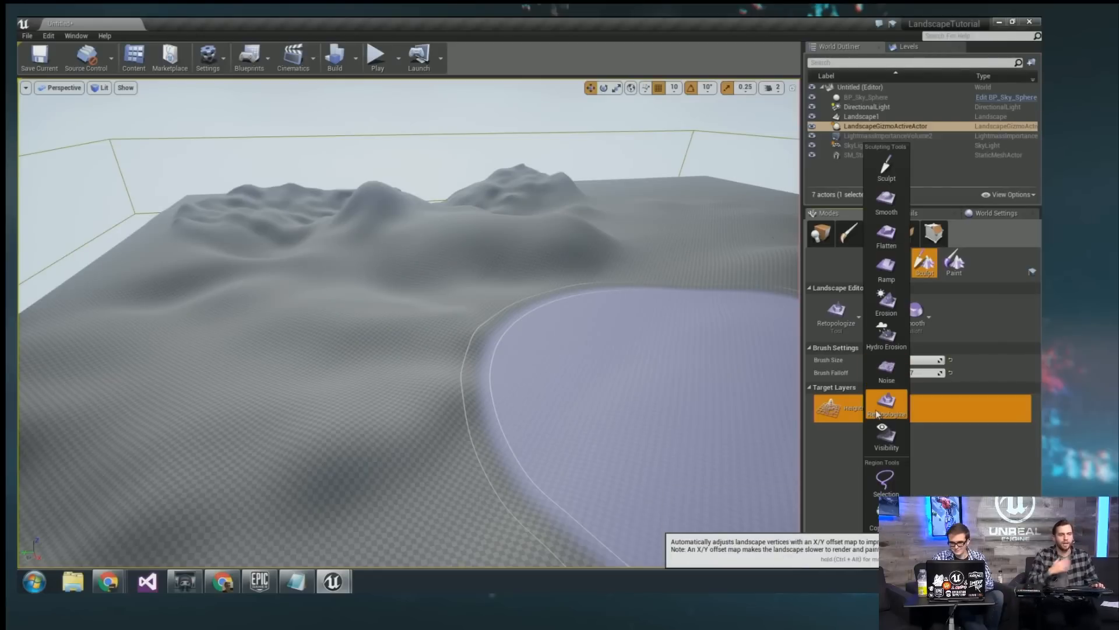
pyautogui.hotkey('ctrl', 'alt')
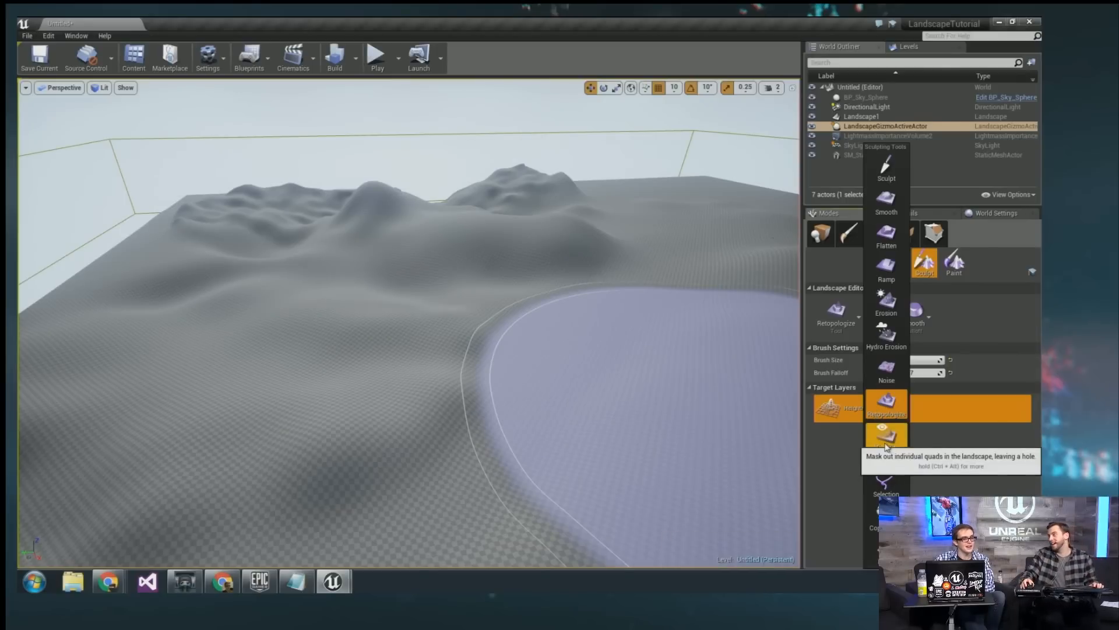
pyautogui.click(875, 412)
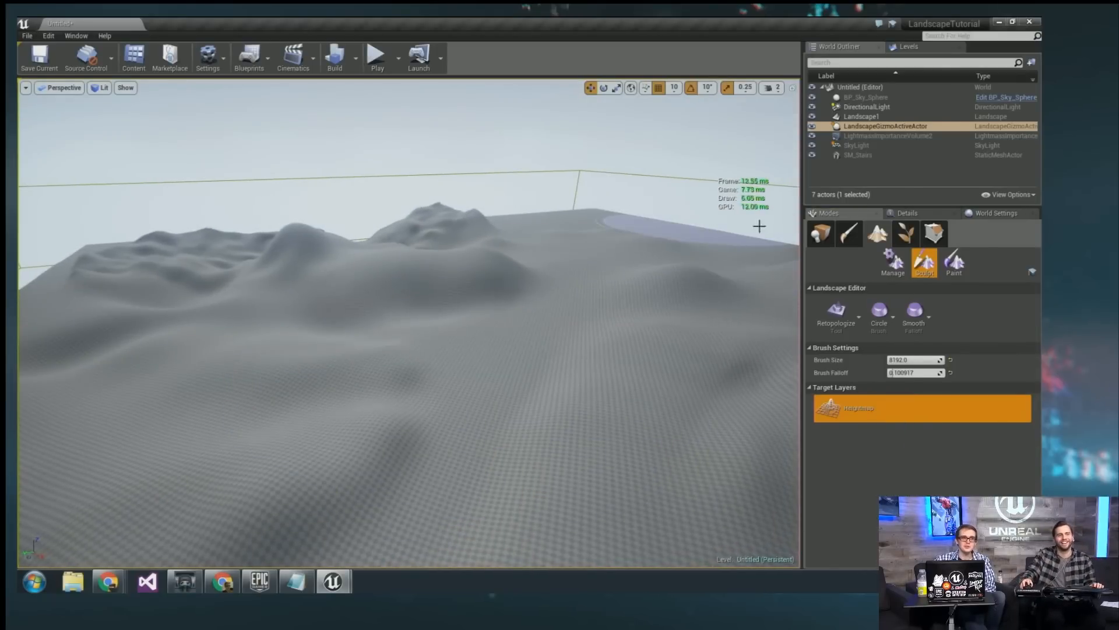
# Examine the smoothed terrain up close in Place mode, without the sculpting brush overlay.
pyautogui.click(821, 233)
pyautogui.moveTo(408, 323); pyautogui.dragTo(471, 311, button='right')
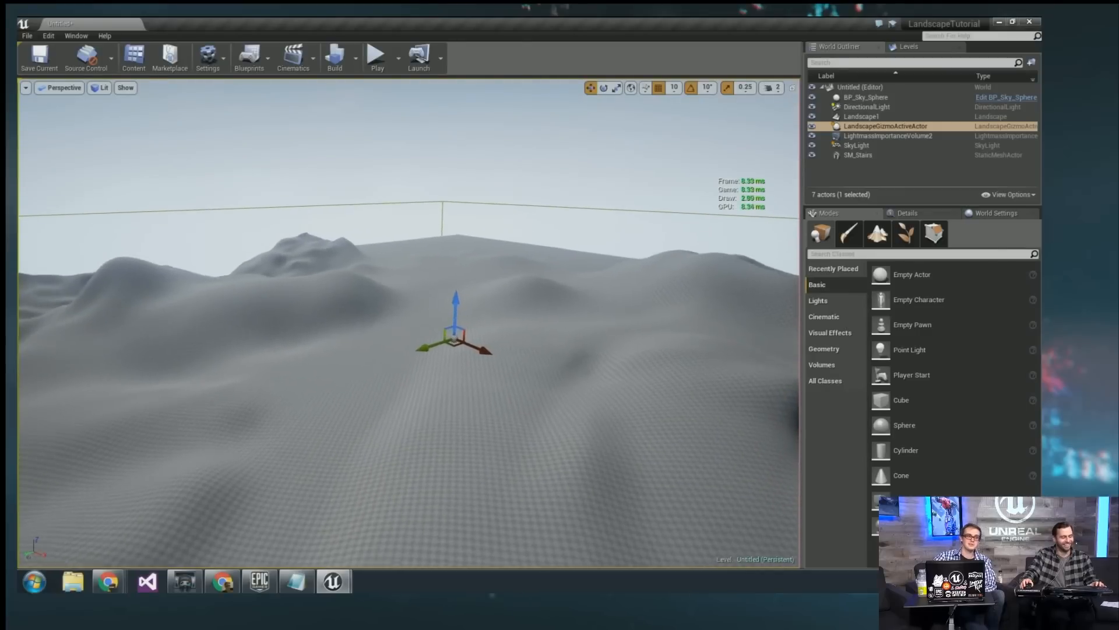
pyautogui.moveTo(350, 389)
pyautogui.mouseDown(button='right')
pyautogui.moveTo(385, 389)
pyautogui.moveTo(398, 403)
pyautogui.moveTo(368, 401)
pyautogui.mouseUp(button='right')
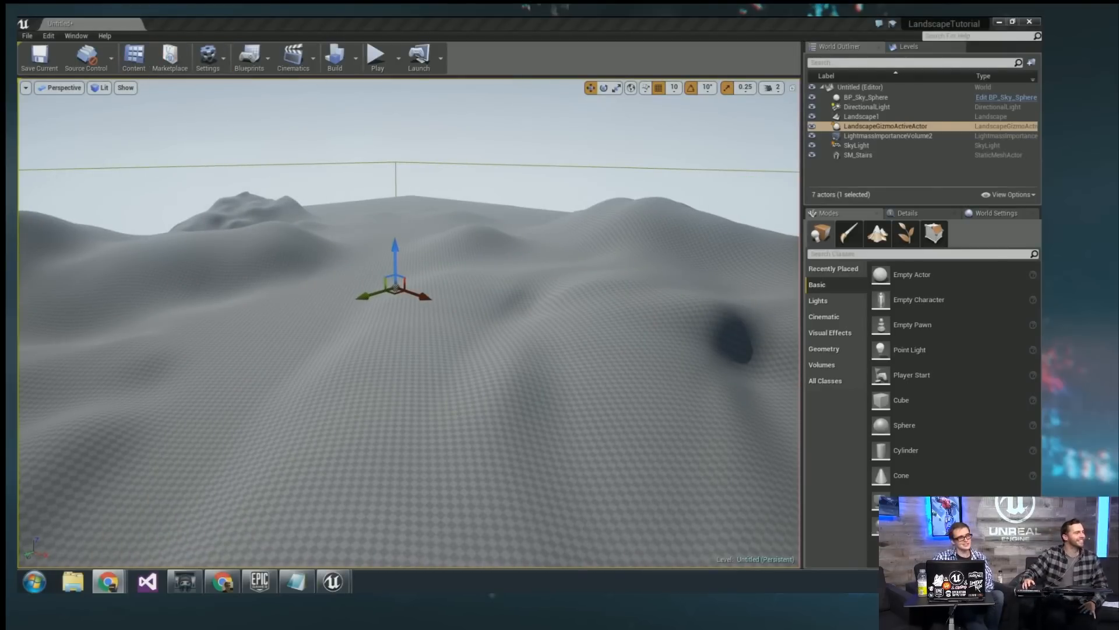
pyautogui.moveTo(384, 358); pyautogui.dragTo(443, 368, button='right')
pyautogui.press('w')
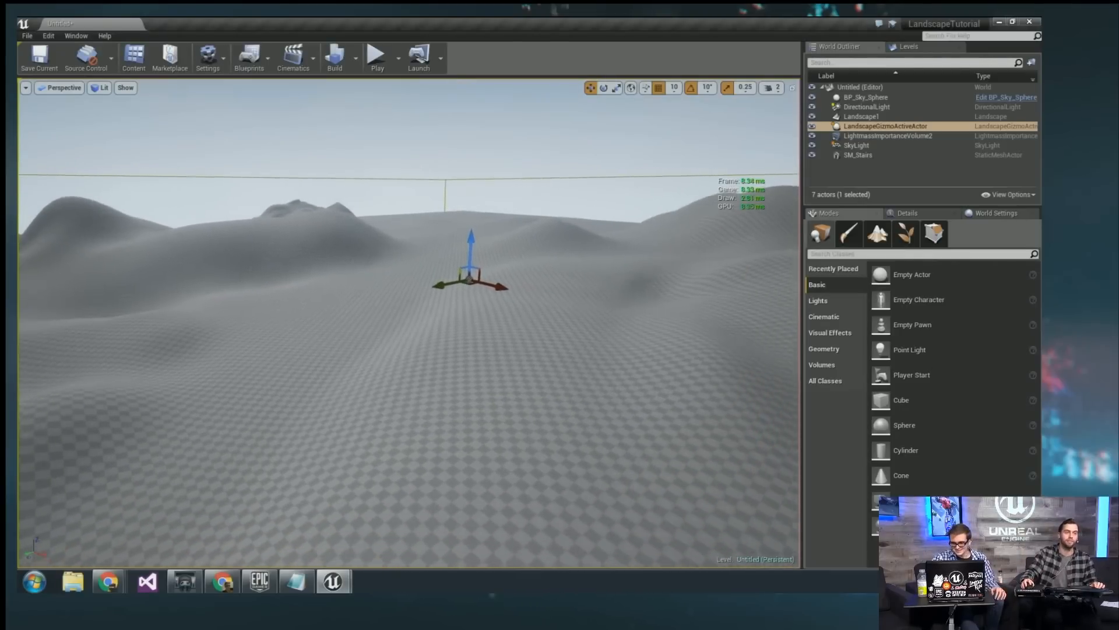
# Paint a region over the foreground hills using the landscape Selection tool with the 8192-size circle brush, and undo the selection.
pyautogui.click(885, 241)
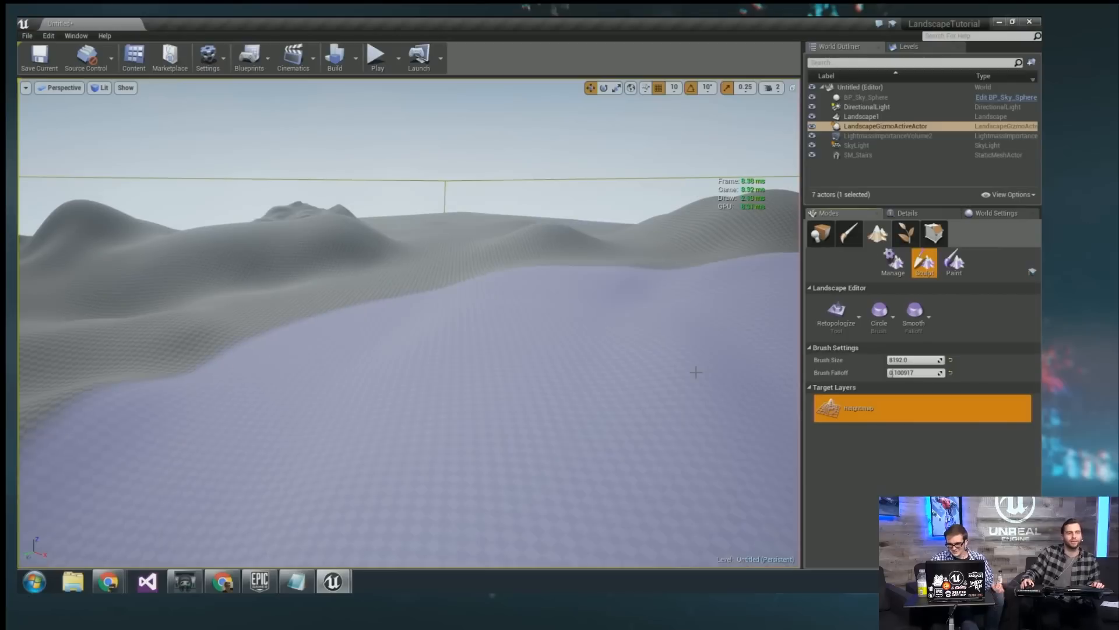
pyautogui.click(836, 312)
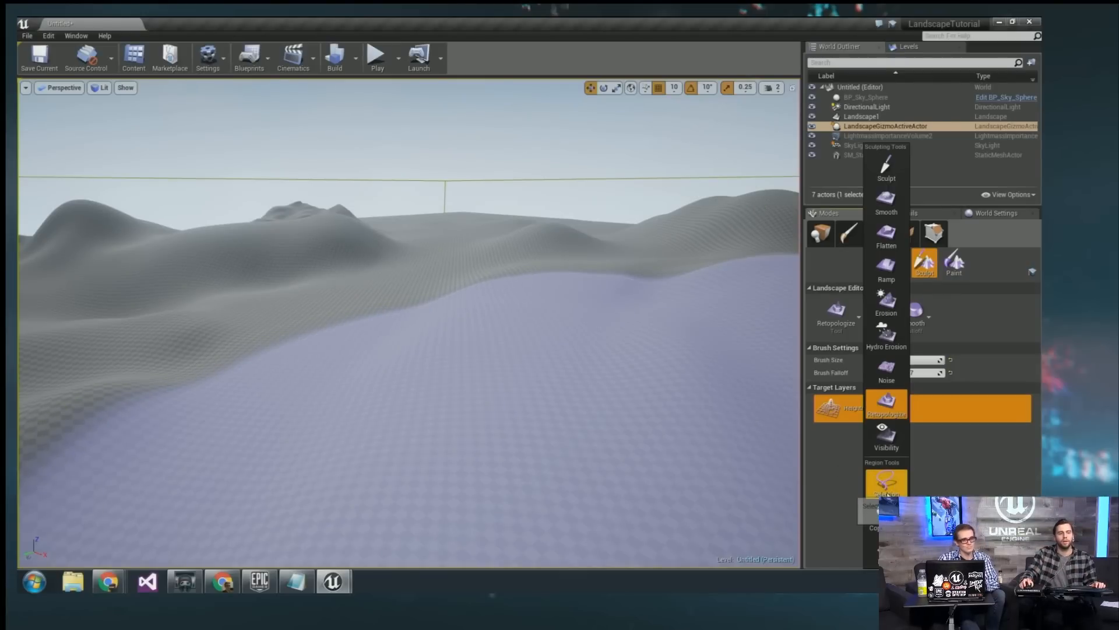
pyautogui.click(888, 496)
pyautogui.moveTo(455, 371); pyautogui.dragTo(464, 430, button='right')
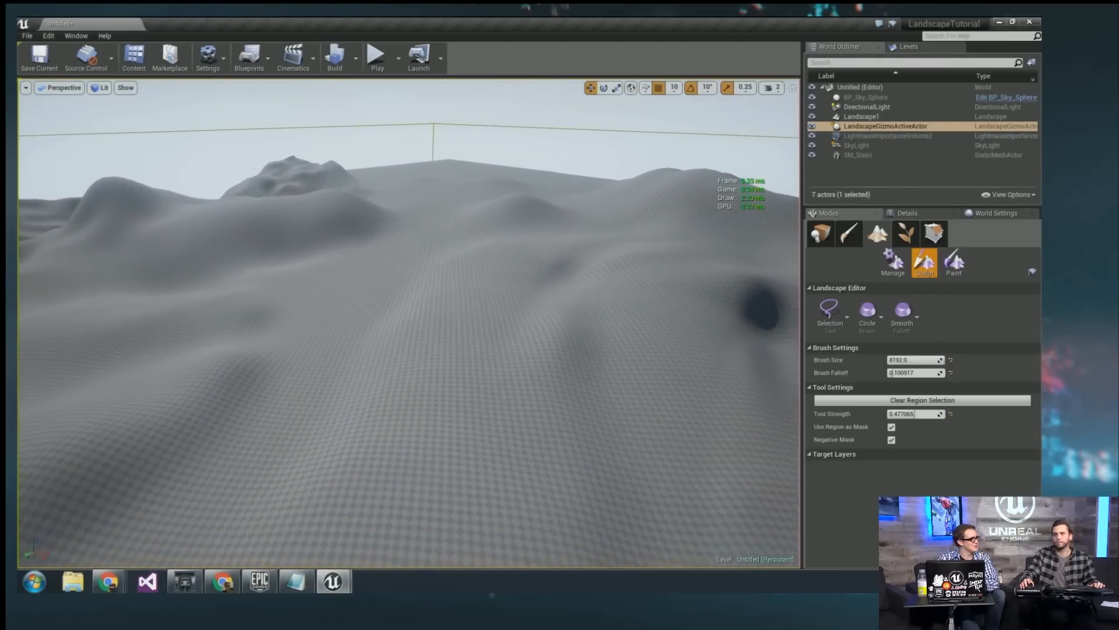
pyautogui.click(432, 320)
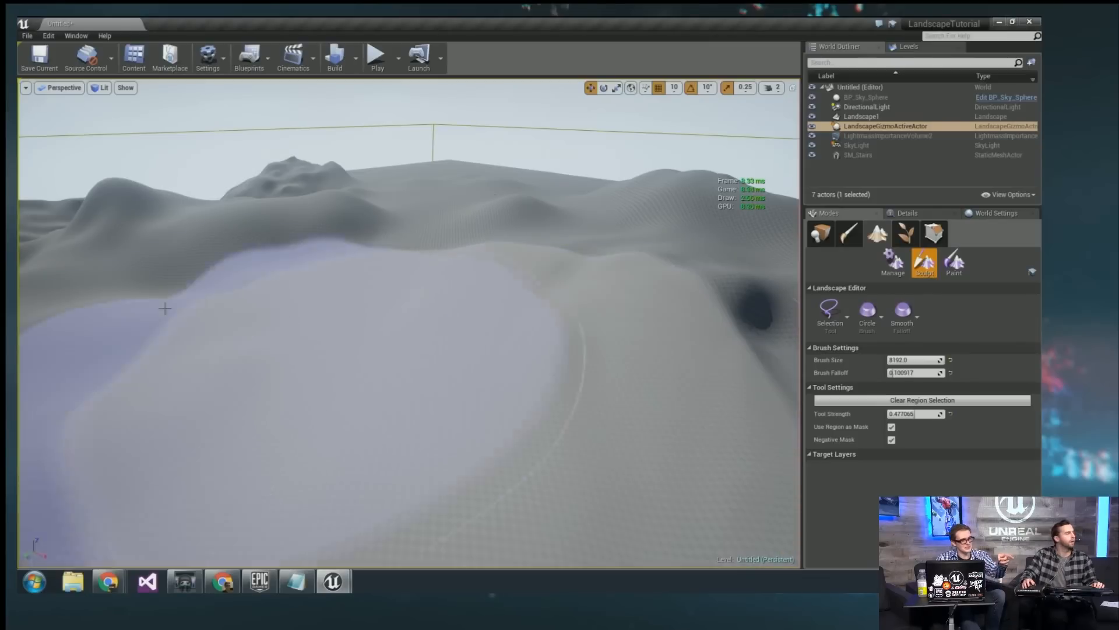
pyautogui.hotkey('ctrl', 'z')
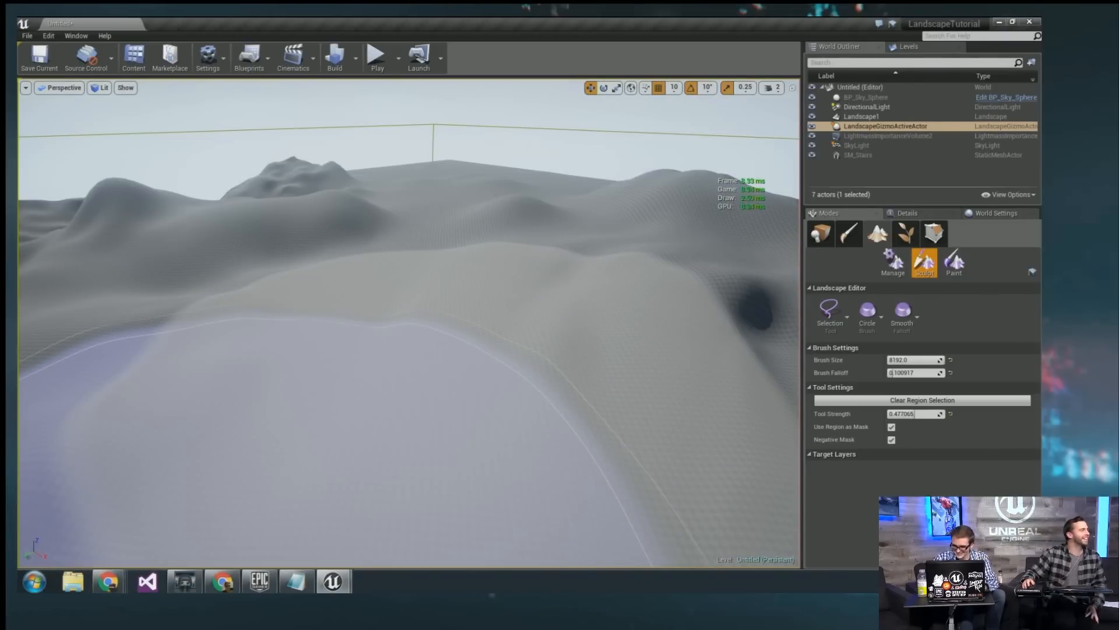
# Dismiss the three chat notifications covering the landscape settings.
pyautogui.hotkey('alt', 'Tab')
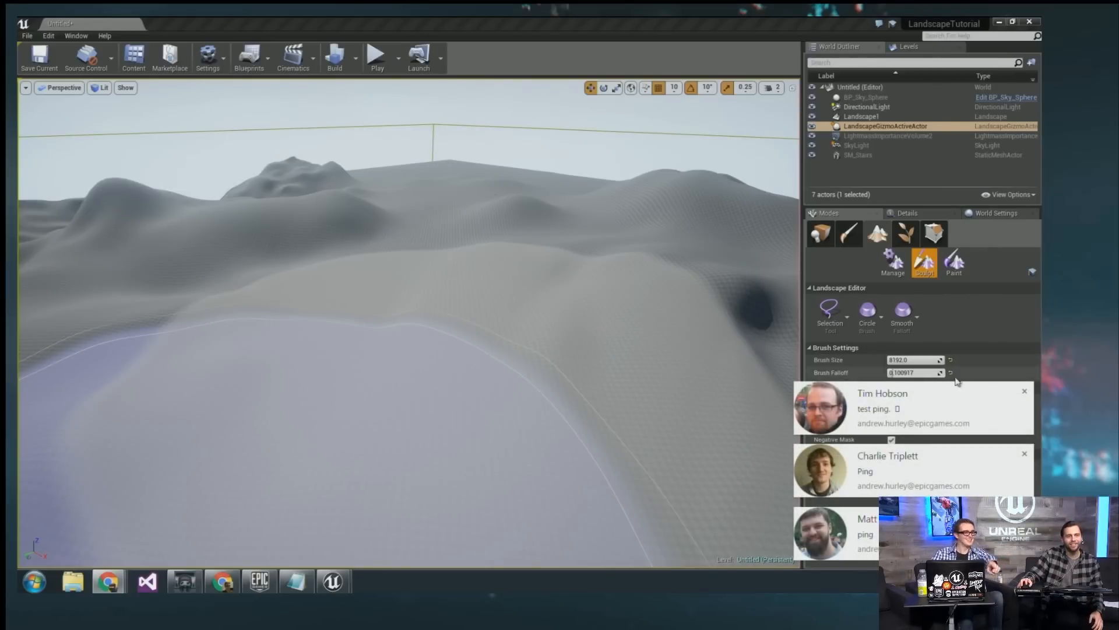
pyautogui.click(1024, 393)
pyautogui.click(1025, 455)
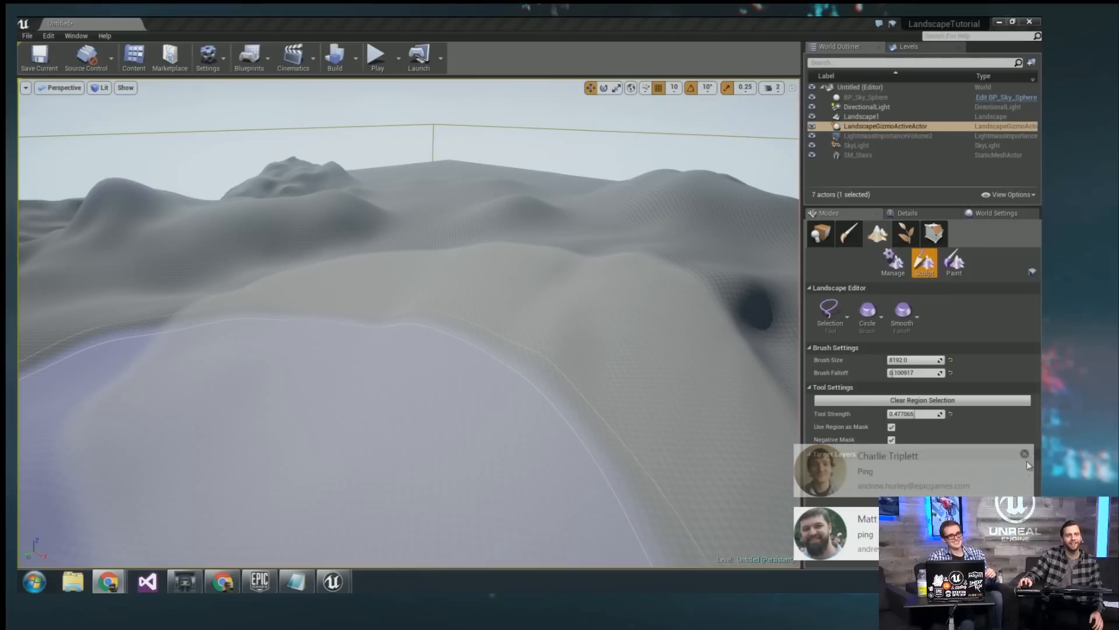
pyautogui.click(1025, 517)
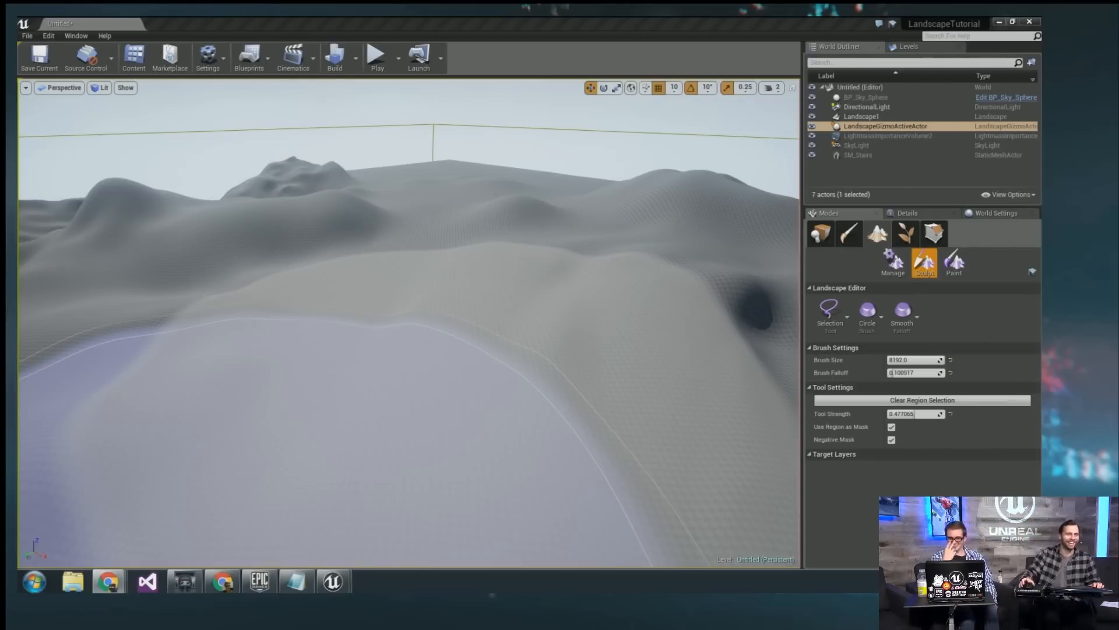
# Switch to the Copy/Paste region tool and bring its gizmo on the terrain into view.
pyautogui.moveTo(547, 296)
pyautogui.mouseDown(button='right')
pyautogui.moveTo(511, 315)
pyautogui.moveTo(452, 281)
pyautogui.moveTo(504, 285)
pyautogui.moveTo(456, 289)
pyautogui.mouseUp(button='right')
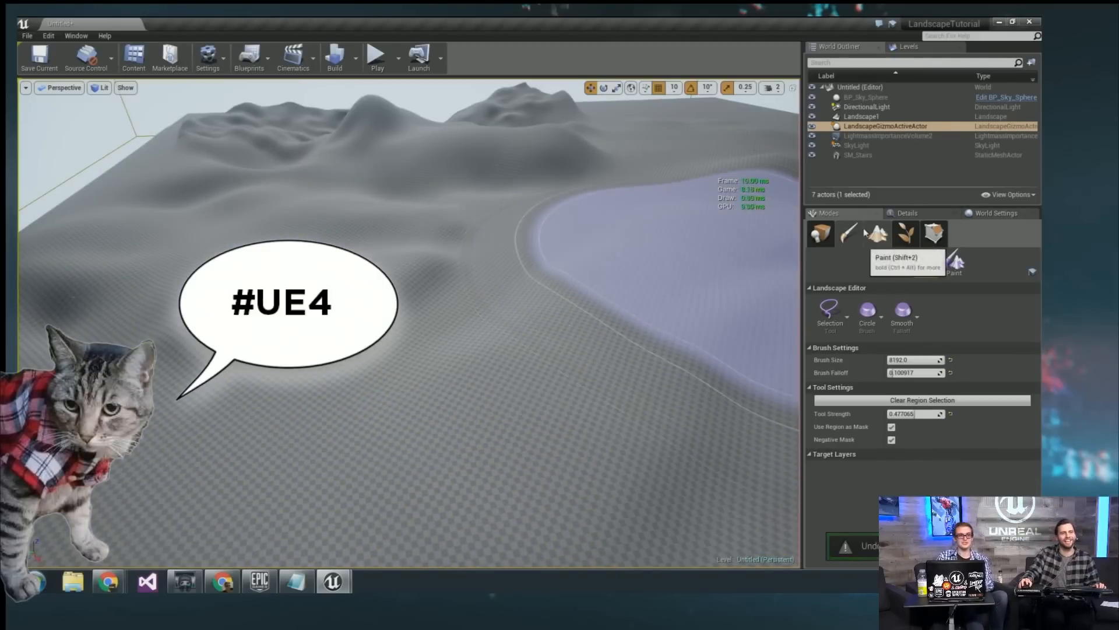
pyautogui.click(833, 327)
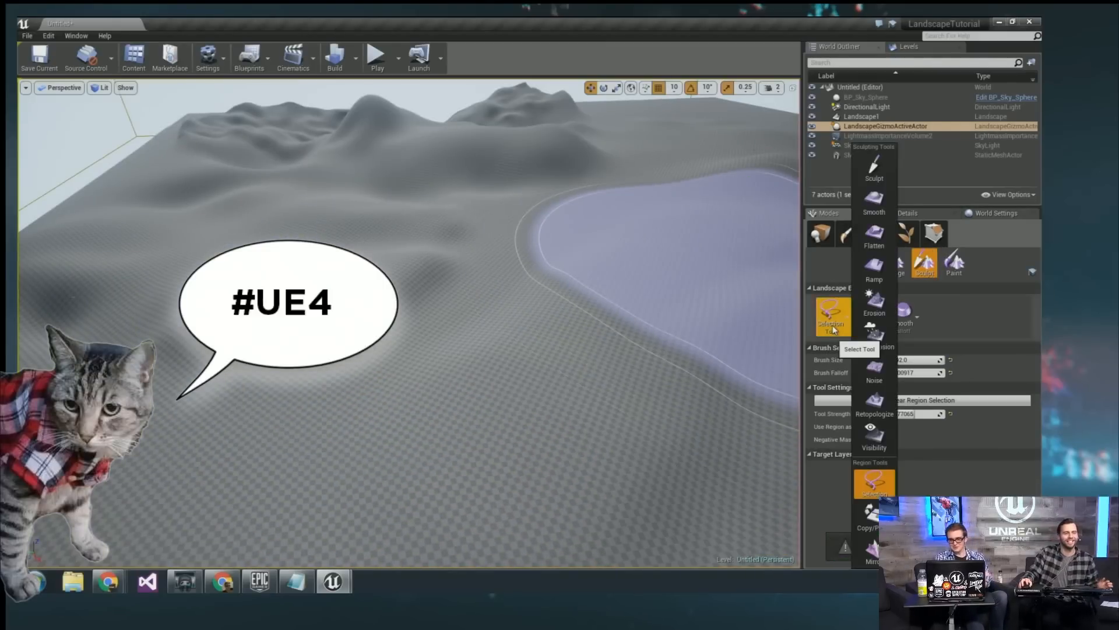
pyautogui.click(872, 516)
pyautogui.moveTo(418, 327)
pyautogui.mouseDown(button='right')
pyautogui.moveTo(461, 295)
pyautogui.moveTo(481, 241)
pyautogui.moveTo(482, 284)
pyautogui.moveTo(509, 292)
pyautogui.mouseUp(button='right')
pyautogui.press('w')
pyautogui.press('a')
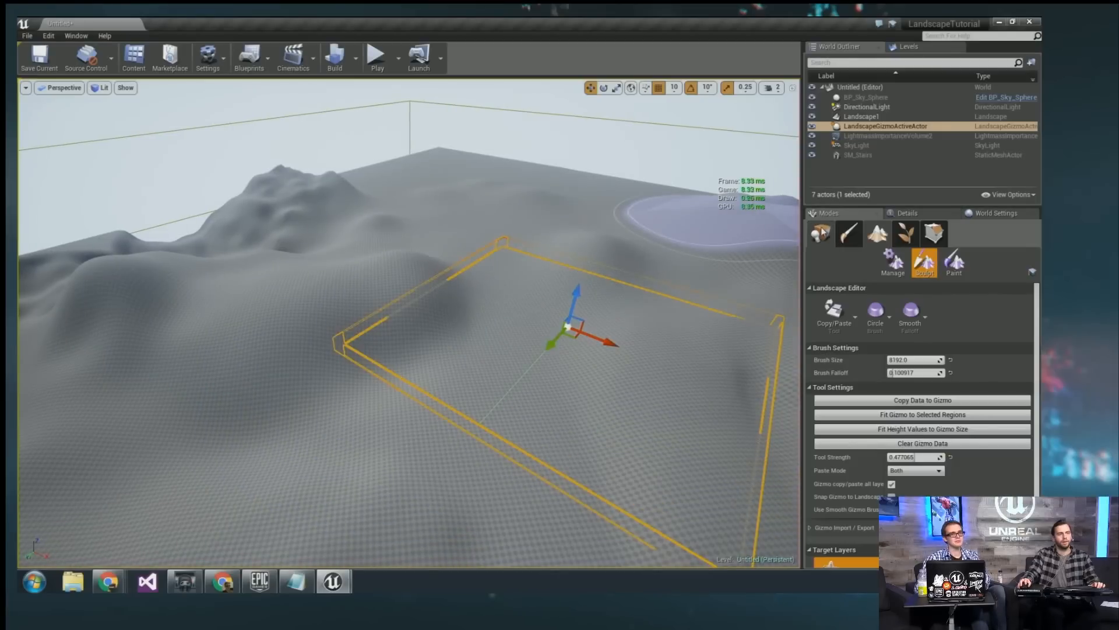
pyautogui.click(821, 233)
pyautogui.click(877, 233)
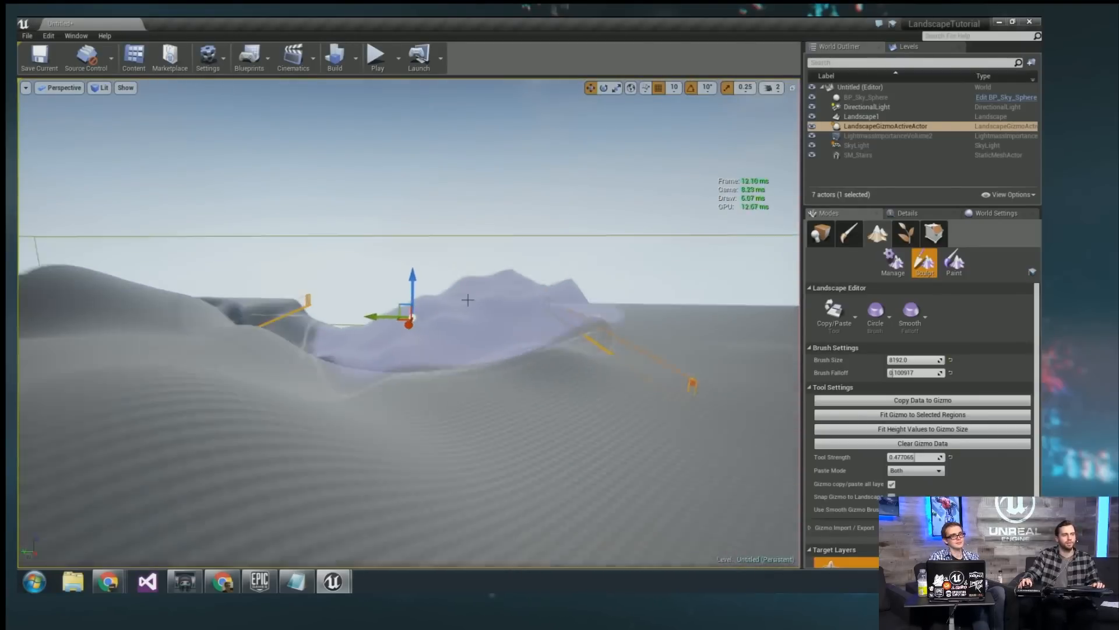
# Move the copy gizmo along its green axis over the jagged peak, and copy the landscape data into it.
pyautogui.moveTo(467, 300)
pyautogui.mouseDown(button='right')
pyautogui.moveTo(468, 252)
pyautogui.moveTo(385, 373)
pyautogui.mouseUp(button='right')
pyautogui.moveTo(396, 371); pyautogui.dragTo(442, 366)
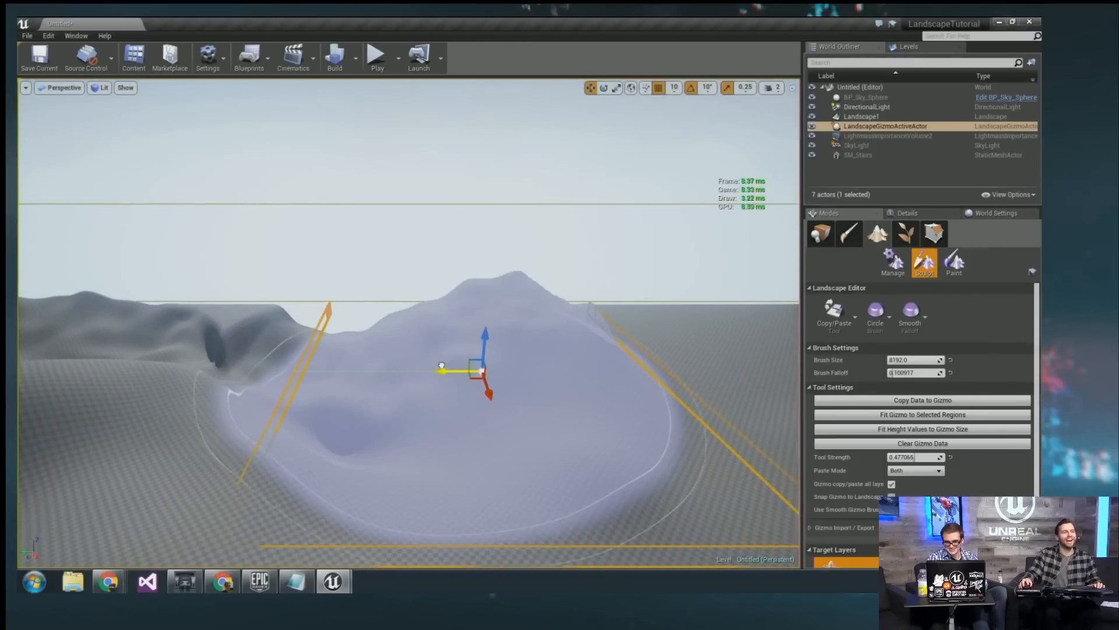
pyautogui.moveTo(453, 362)
pyautogui.mouseDown(button='right')
pyautogui.moveTo(419, 357)
pyautogui.moveTo(543, 414)
pyautogui.moveTo(625, 367)
pyautogui.mouseUp(button='right')
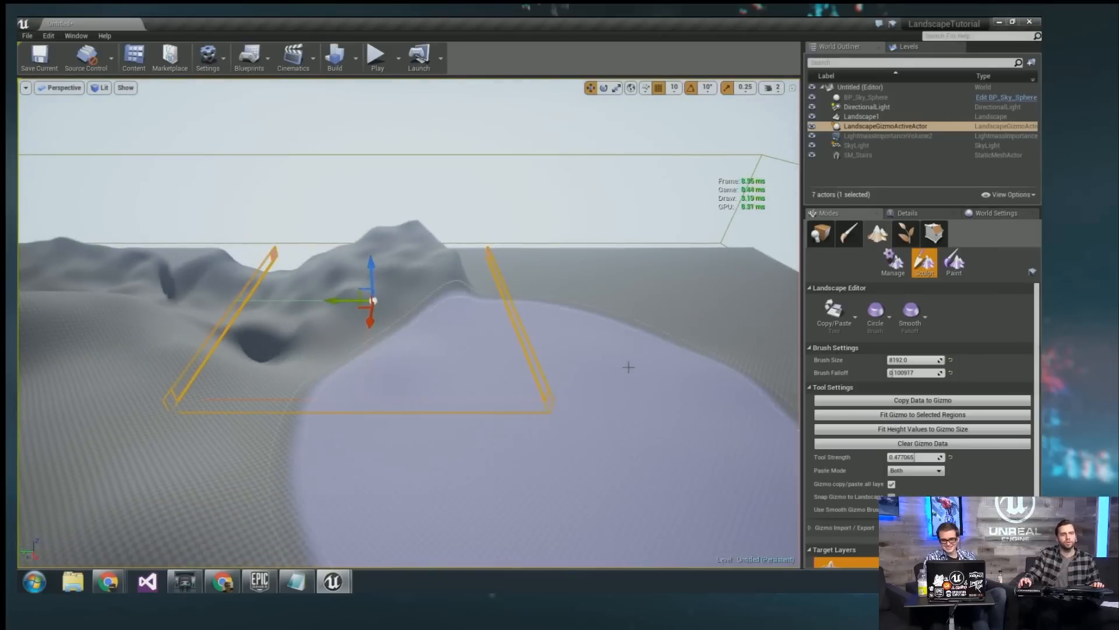
pyautogui.click(819, 327)
pyautogui.click(874, 350)
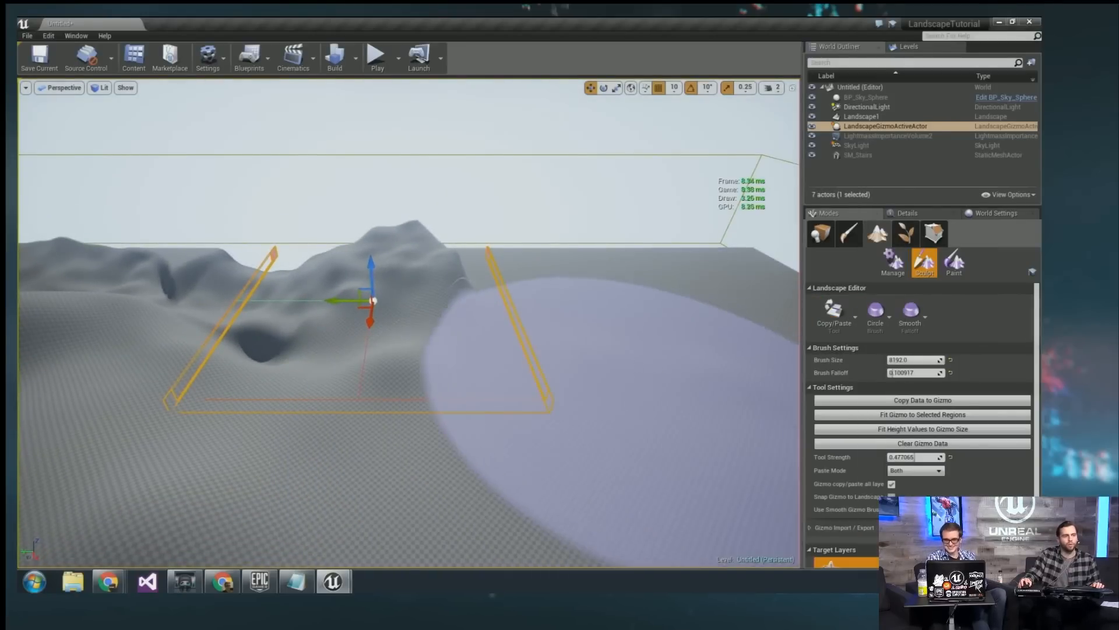
pyautogui.moveTo(587, 437); pyautogui.dragTo(587, 408, button='right')
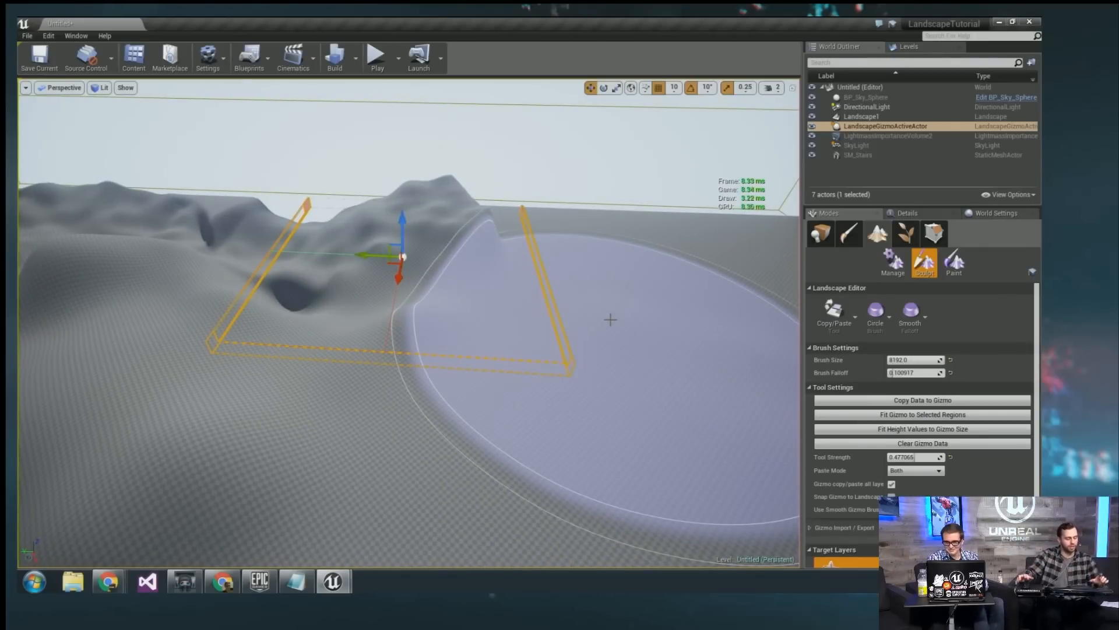
pyautogui.moveTo(592, 308); pyautogui.dragTo(595, 306, button='right')
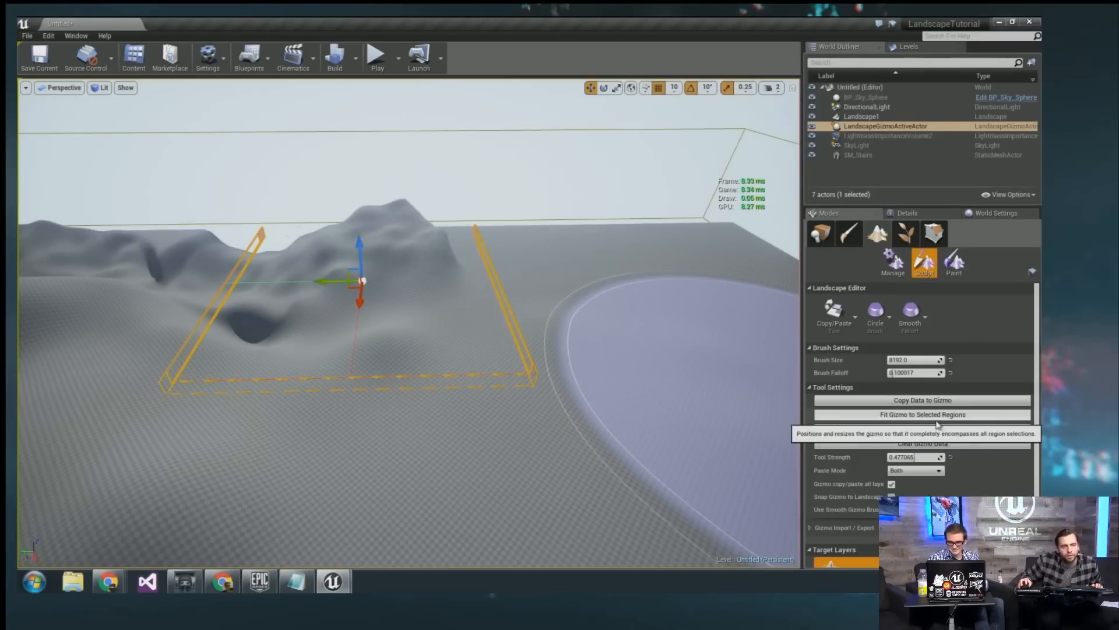
pyautogui.click(913, 401)
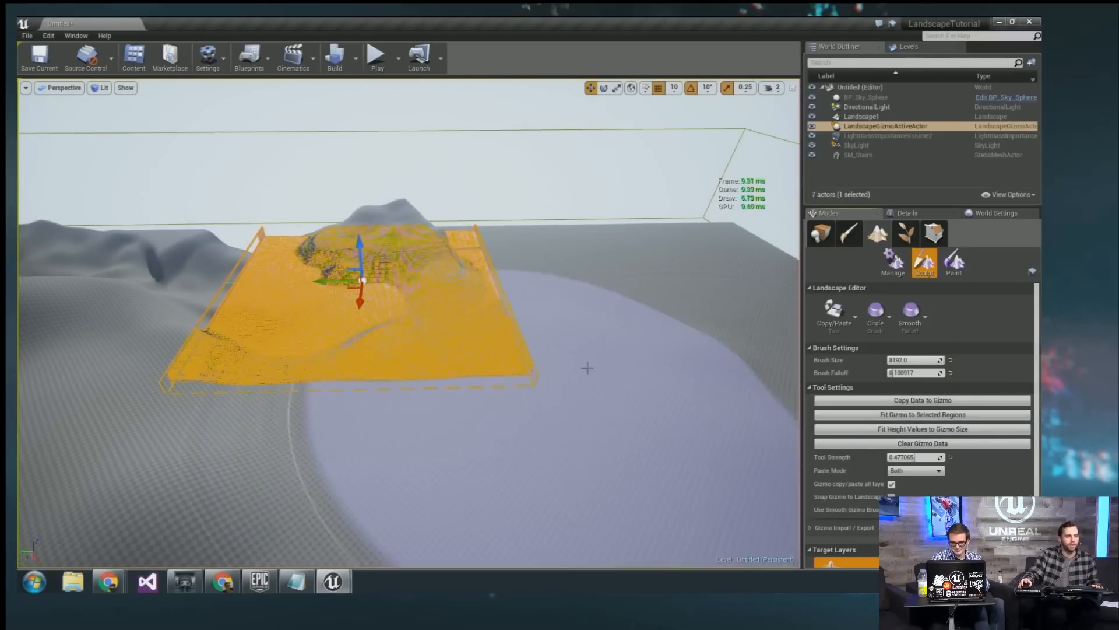
# Move the gizmo with the copied terrain onto the flat plain beside the peak and paste with a brush stroke.
pyautogui.moveTo(588, 368); pyautogui.dragTo(577, 431, button='right')
pyautogui.moveTo(297, 325)
pyautogui.mouseDown()
pyautogui.moveTo(298, 314)
pyautogui.moveTo(638, 291)
pyautogui.moveTo(617, 283)
pyautogui.moveTo(527, 327)
pyautogui.mouseUp()
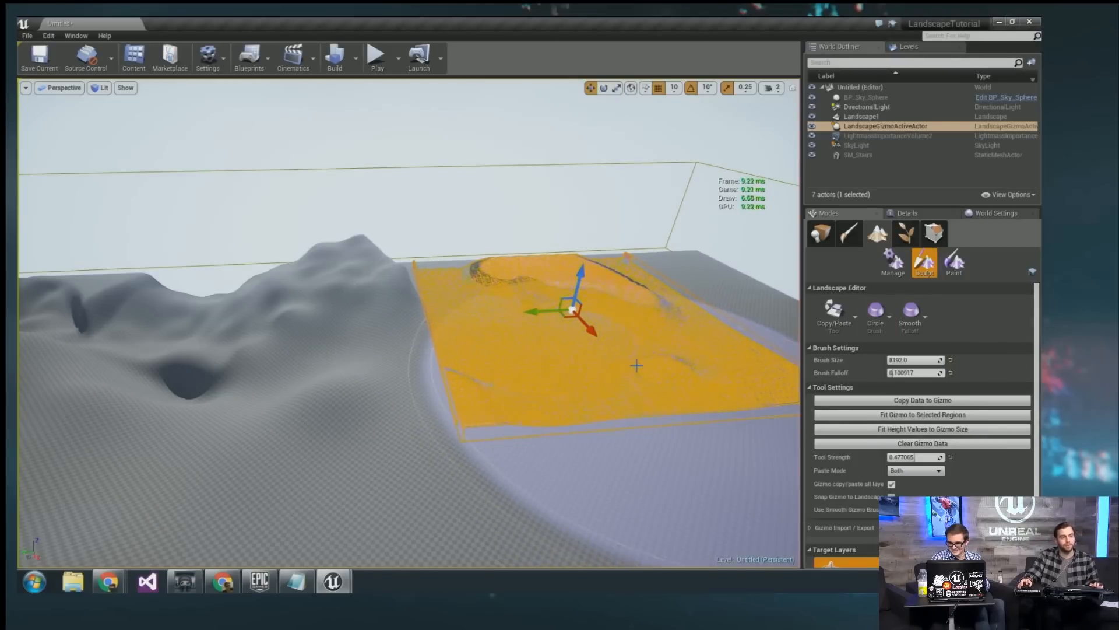
pyautogui.moveTo(630, 373)
pyautogui.mouseDown()
pyautogui.moveTo(583, 350)
pyautogui.moveTo(543, 306)
pyautogui.moveTo(103, 345)
pyautogui.moveTo(35, 338)
pyautogui.moveTo(664, 315)
pyautogui.mouseUp()
pyautogui.moveTo(741, 352); pyautogui.dragTo(787, 365, button='right')
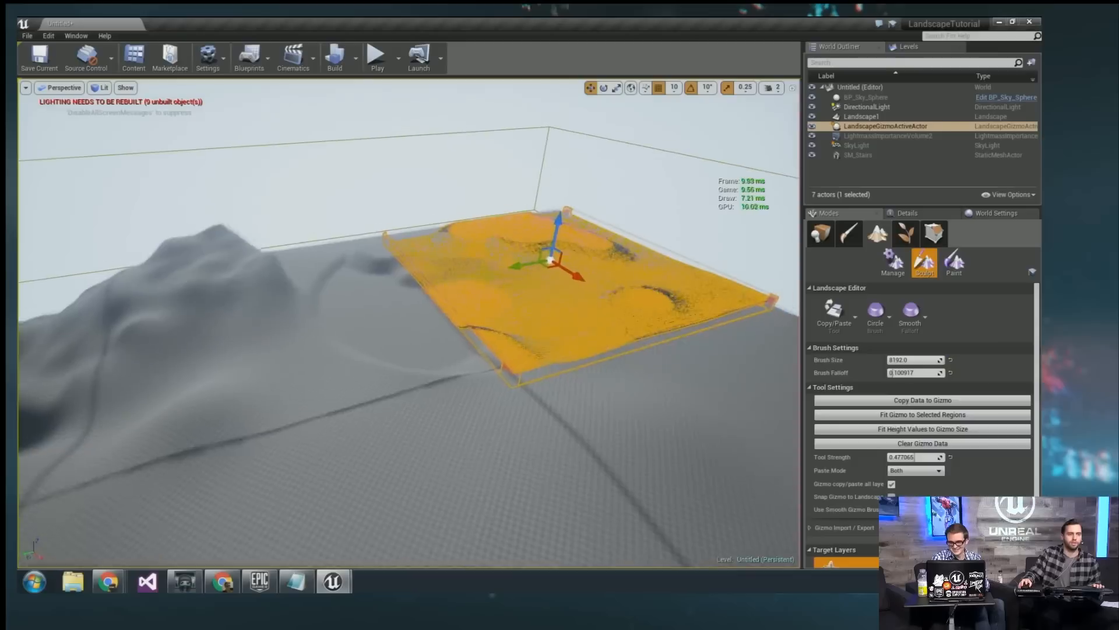
# Undo the last paste stroke and set the Copy/Paste tool strength to 1.0.
pyautogui.hotkey('ctrl', 'z')
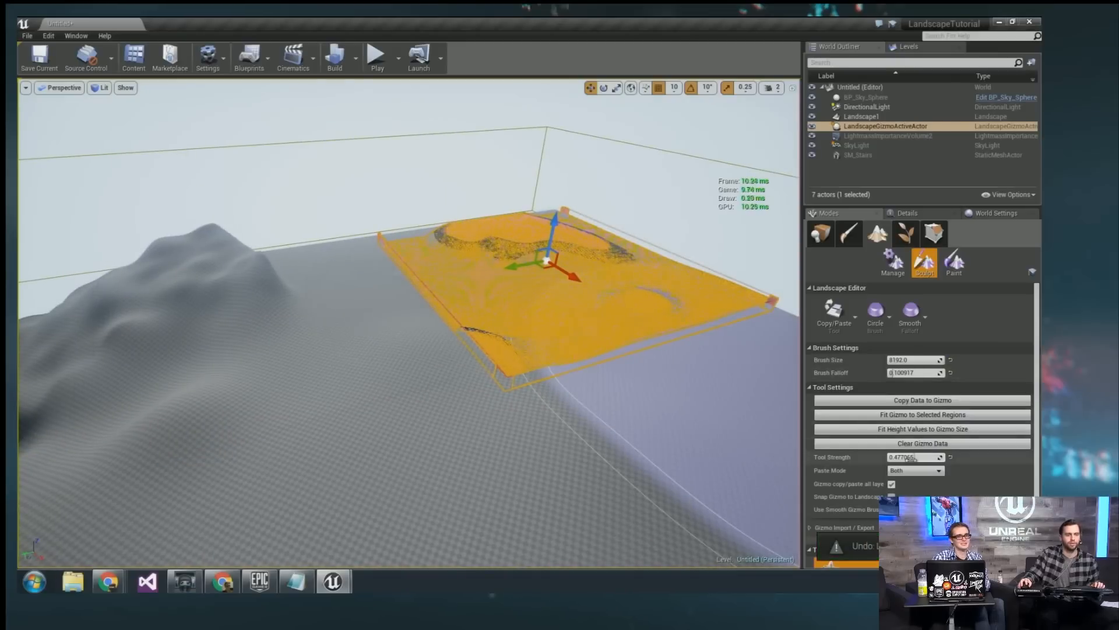
pyautogui.moveTo(910, 458); pyautogui.dragTo(956, 458)
# Reposition the gizmo with the copied terrain across the landscape to the ground in front of the jagged peak, and clear the gizmo data.
pyautogui.moveTo(515, 266)
pyautogui.mouseDown()
pyautogui.moveTo(55, 379)
pyautogui.moveTo(72, 378)
pyautogui.mouseUp()
pyautogui.moveTo(443, 376)
pyautogui.mouseDown(button='right')
pyautogui.moveTo(297, 359)
pyautogui.moveTo(525, 380)
pyautogui.mouseUp(button='right')
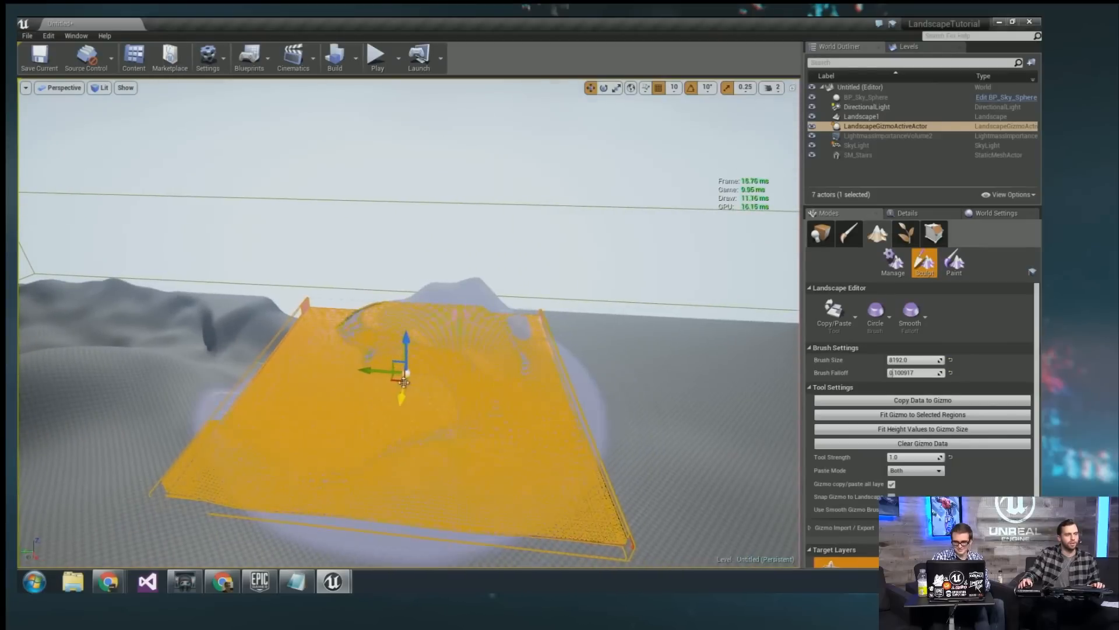
pyautogui.moveTo(392, 378); pyautogui.dragTo(431, 336)
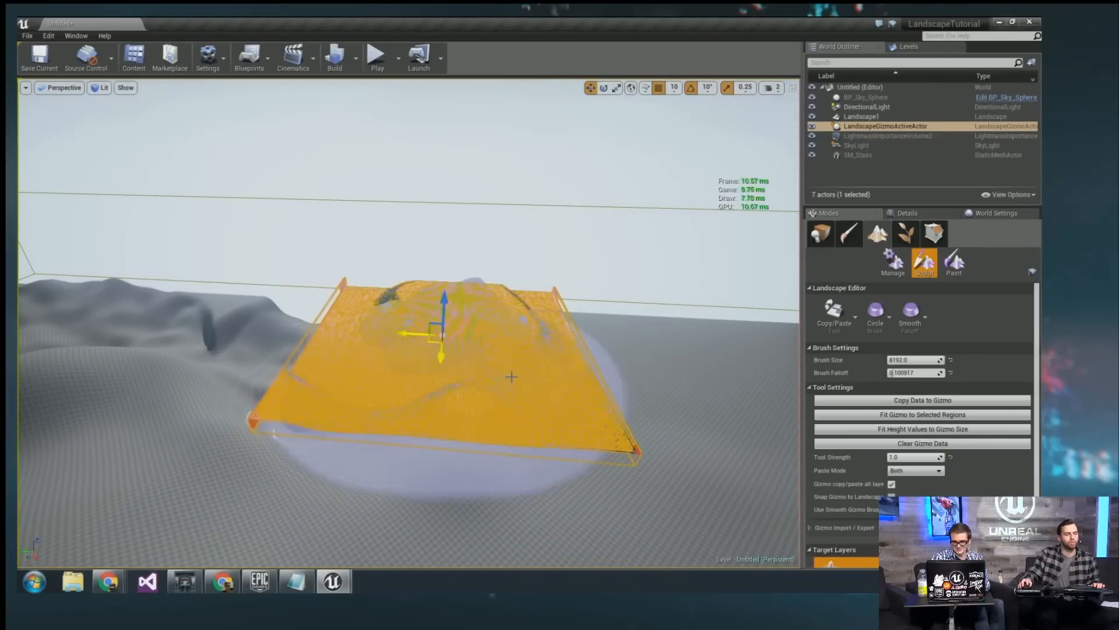
pyautogui.moveTo(430, 336)
pyautogui.mouseDown(button='right')
pyautogui.moveTo(402, 311)
pyautogui.moveTo(467, 298)
pyautogui.mouseUp(button='right')
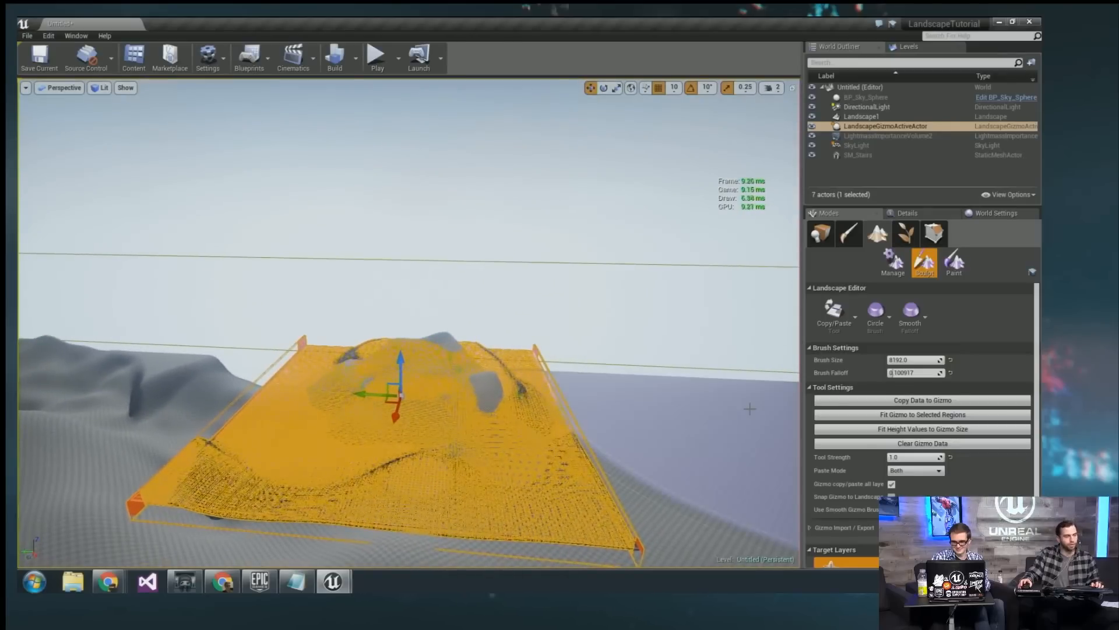
pyautogui.moveTo(486, 417); pyautogui.dragTo(503, 454, button='right')
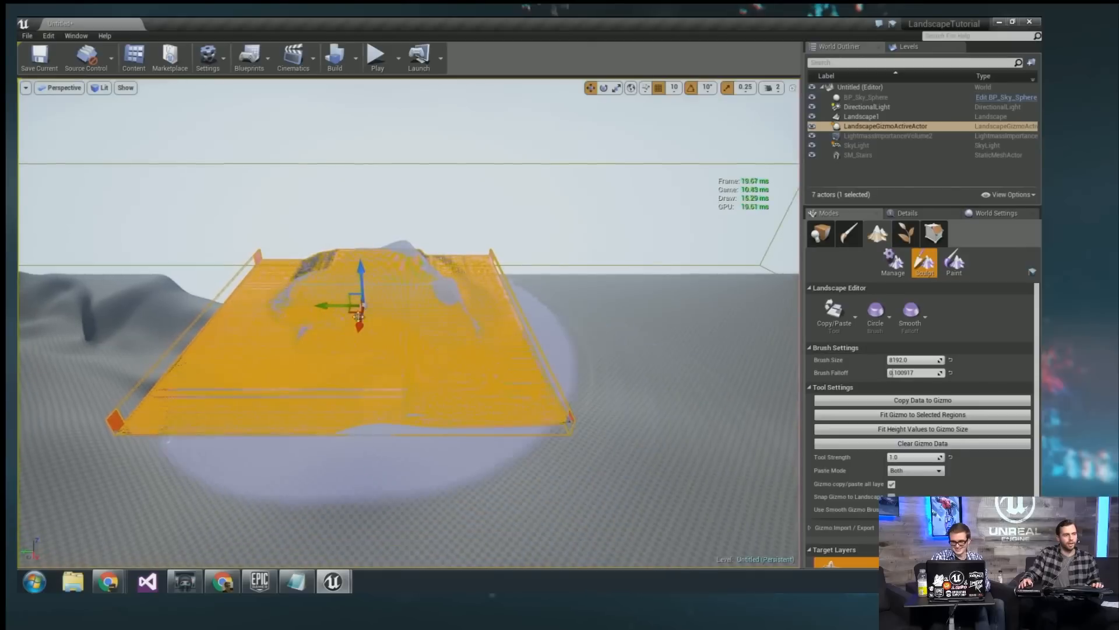
pyautogui.moveTo(329, 294); pyautogui.dragTo(25, 356)
pyautogui.moveTo(547, 367)
pyautogui.mouseDown(button='right')
pyautogui.moveTo(606, 369)
pyautogui.moveTo(510, 372)
pyautogui.mouseUp(button='right')
pyautogui.moveTo(213, 283); pyautogui.dragTo(551, 471)
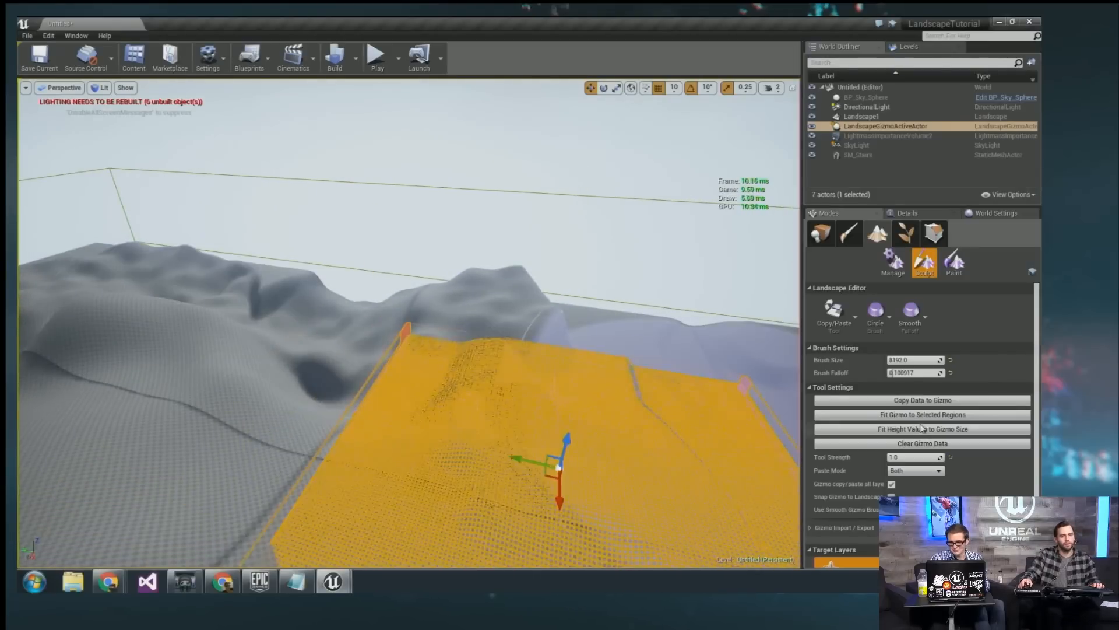
pyautogui.click(989, 443)
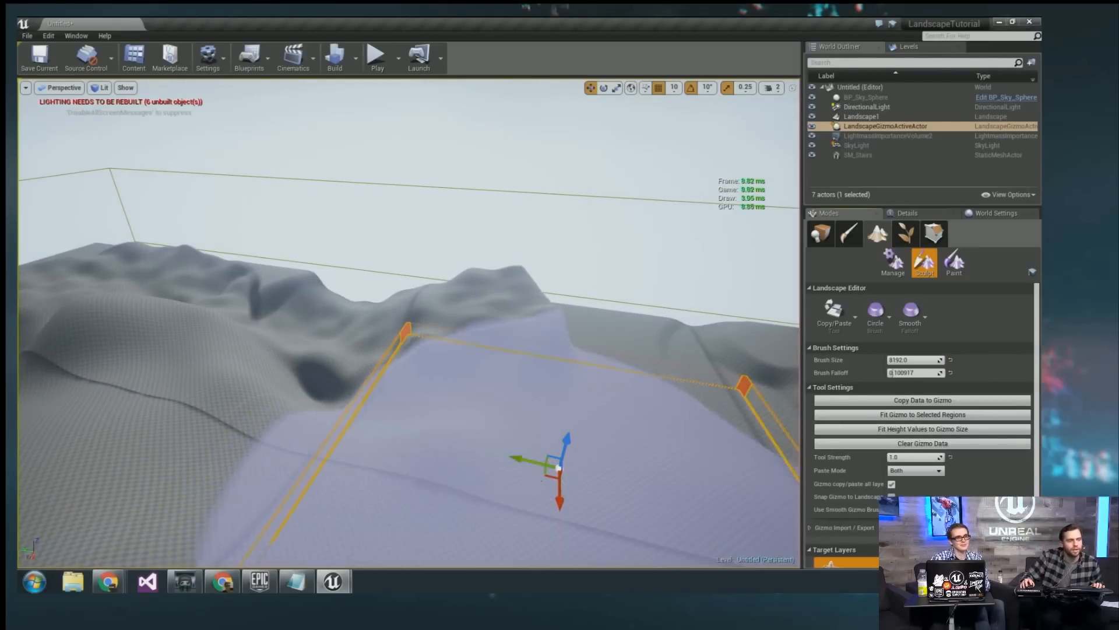
# Move the empty gizmo back over the jagged peak and adjust its height along the blue axis.
pyautogui.moveTo(443, 402); pyautogui.dragTo(676, 432, button='right')
pyautogui.moveTo(449, 443)
pyautogui.mouseDown(button='right')
pyautogui.moveTo(618, 390)
pyautogui.moveTo(718, 391)
pyautogui.mouseUp(button='right')
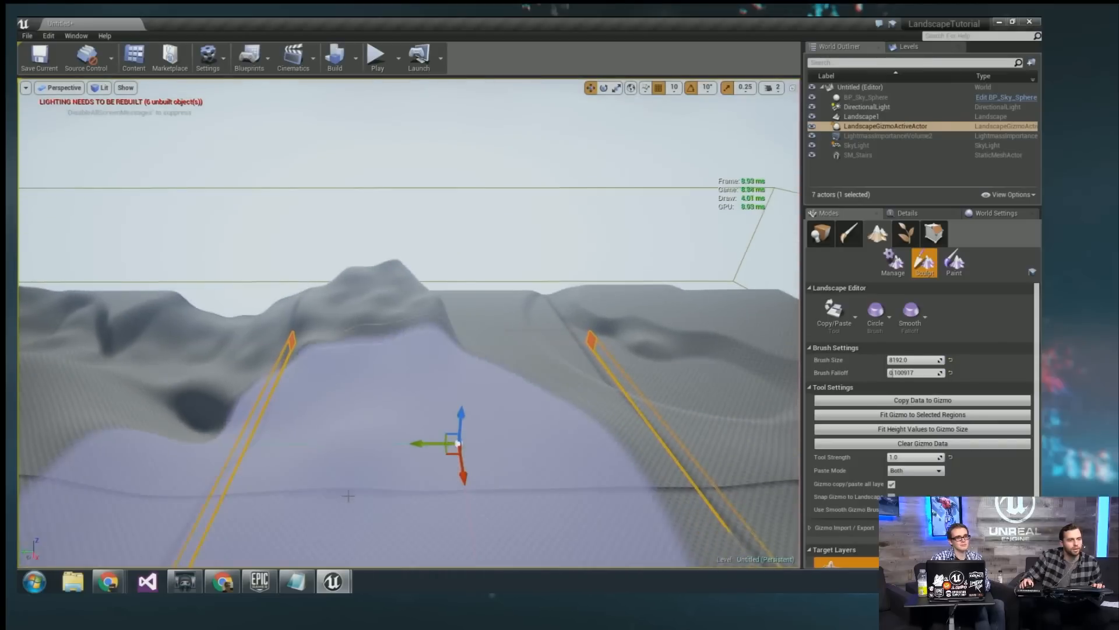
pyautogui.moveTo(453, 456); pyautogui.dragTo(330, 332)
pyautogui.moveTo(508, 331); pyautogui.dragTo(547, 368, button='right')
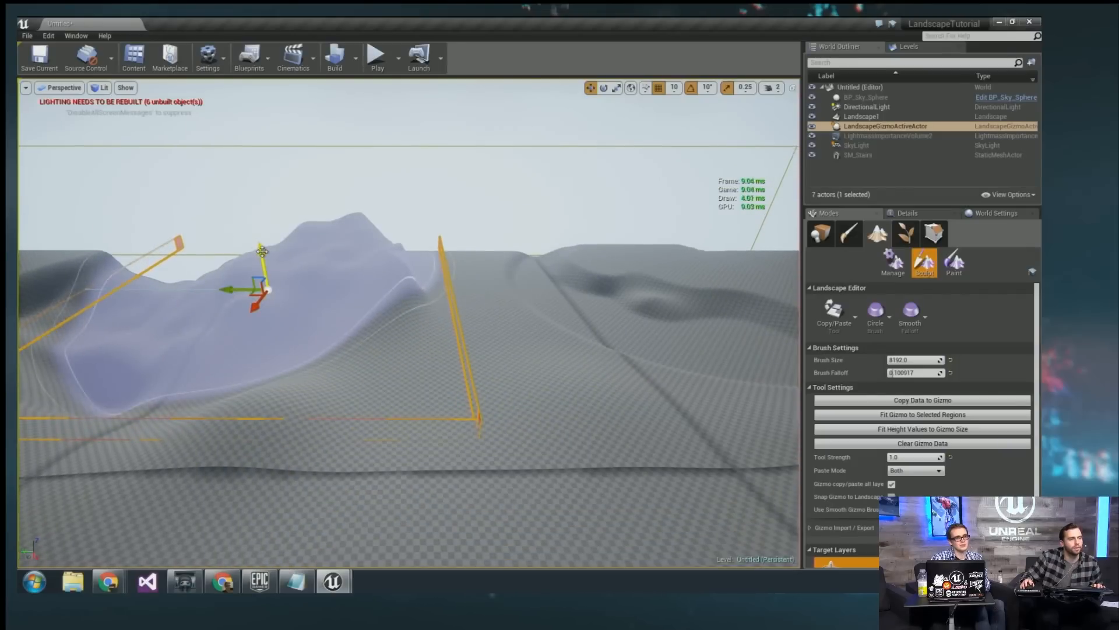
pyautogui.moveTo(262, 251); pyautogui.dragTo(263, 258)
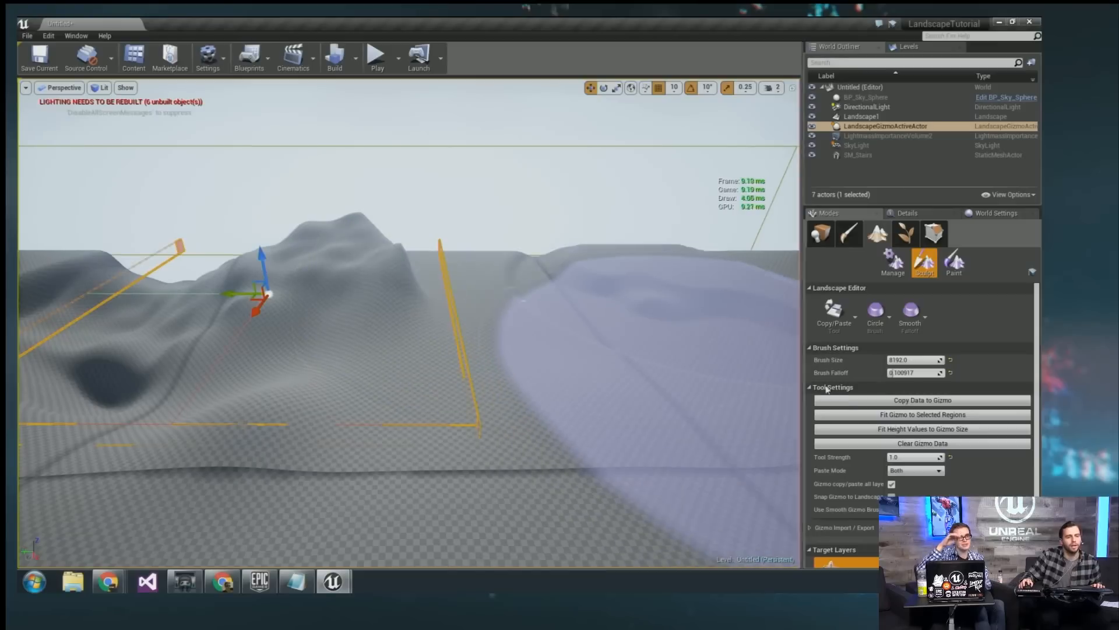
# Expand the Gizmo Import/Export settings and review the heightmap and layer options.
pyautogui.scroll(-1, 846, 459)
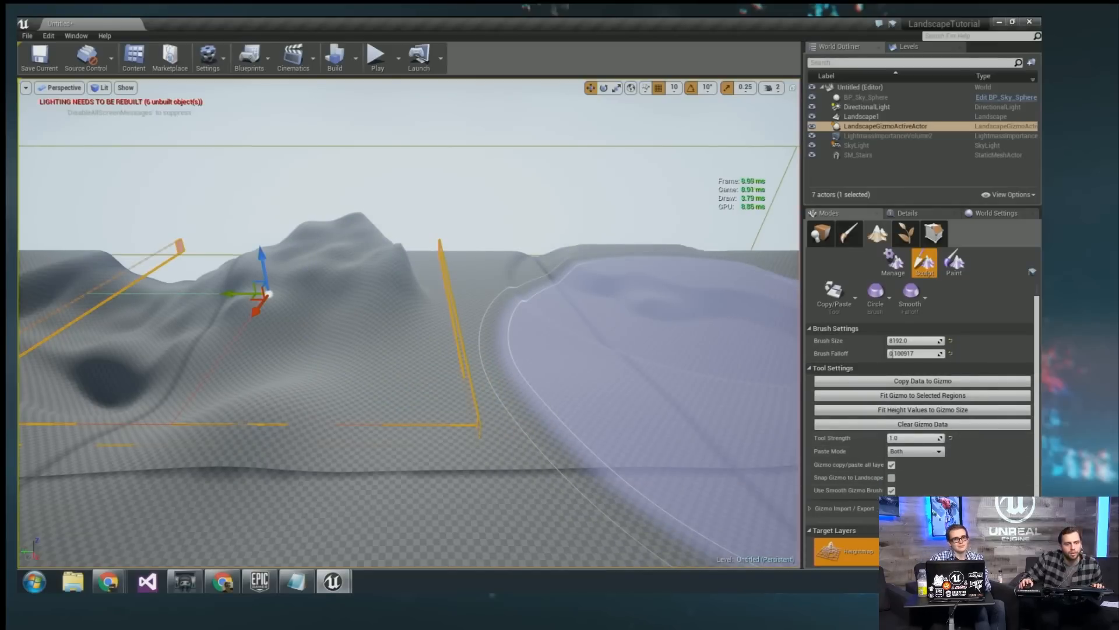
pyautogui.click(810, 509)
pyautogui.scroll(-1, 813, 510)
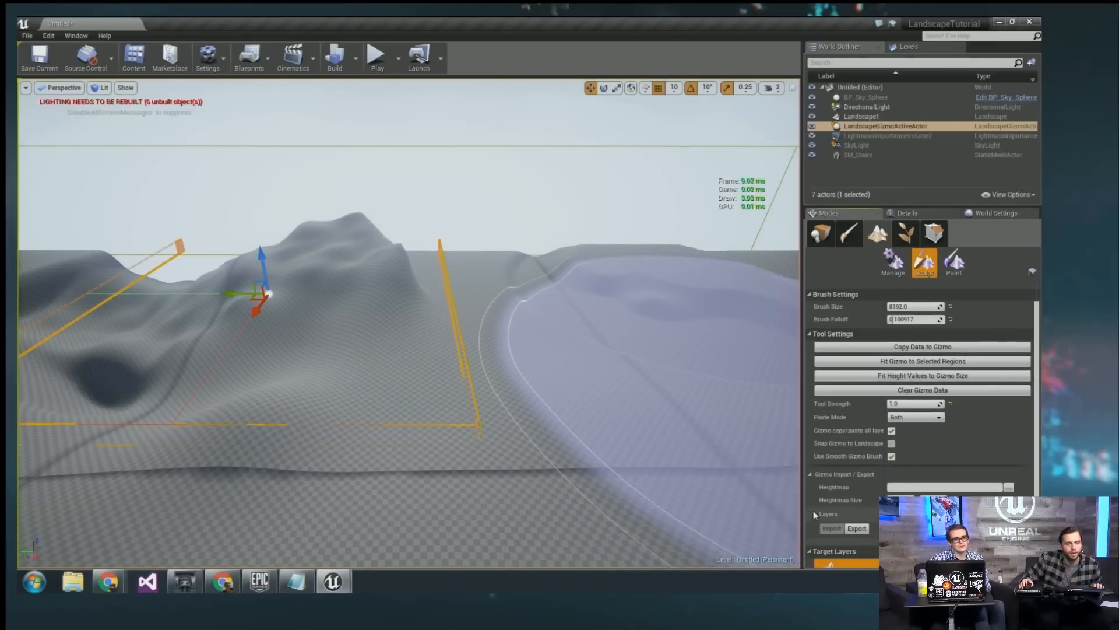
pyautogui.scroll(2, 813, 510)
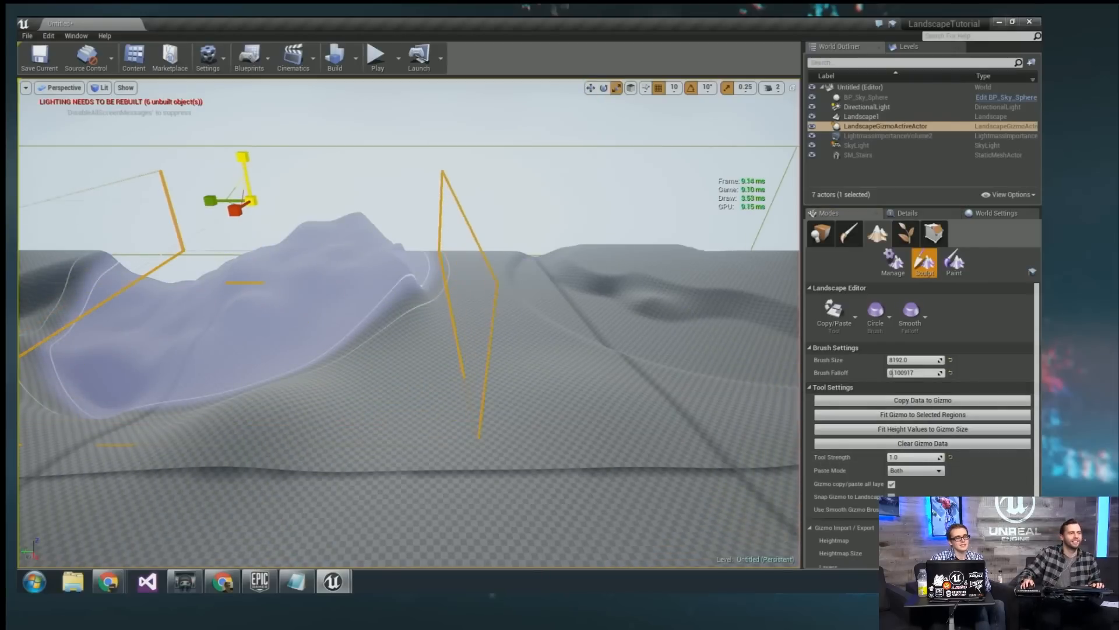
# Copy the jagged peak's landscape data into the gizmo and move it along its green axis onto the terrain beside the peak.
pyautogui.moveTo(429, 362)
pyautogui.mouseDown(button='right')
pyautogui.moveTo(438, 370)
pyautogui.moveTo(349, 335)
pyautogui.moveTo(355, 353)
pyautogui.moveTo(436, 311)
pyautogui.mouseUp(button='right')
pyautogui.press('w')
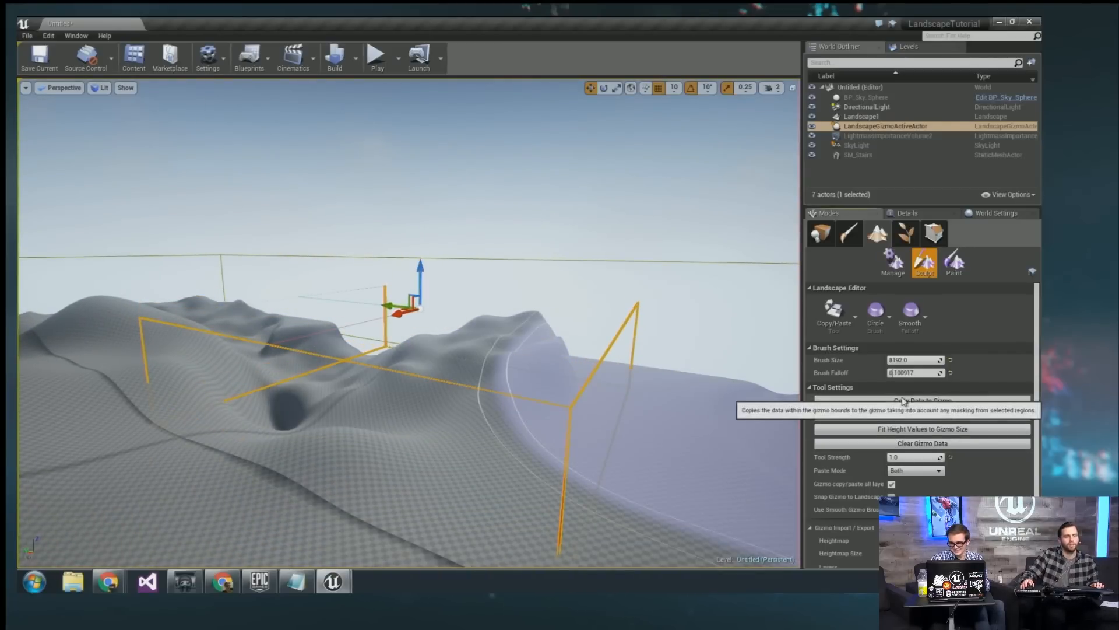
pyautogui.click(974, 400)
pyautogui.moveTo(432, 350); pyautogui.dragTo(522, 344, button='right')
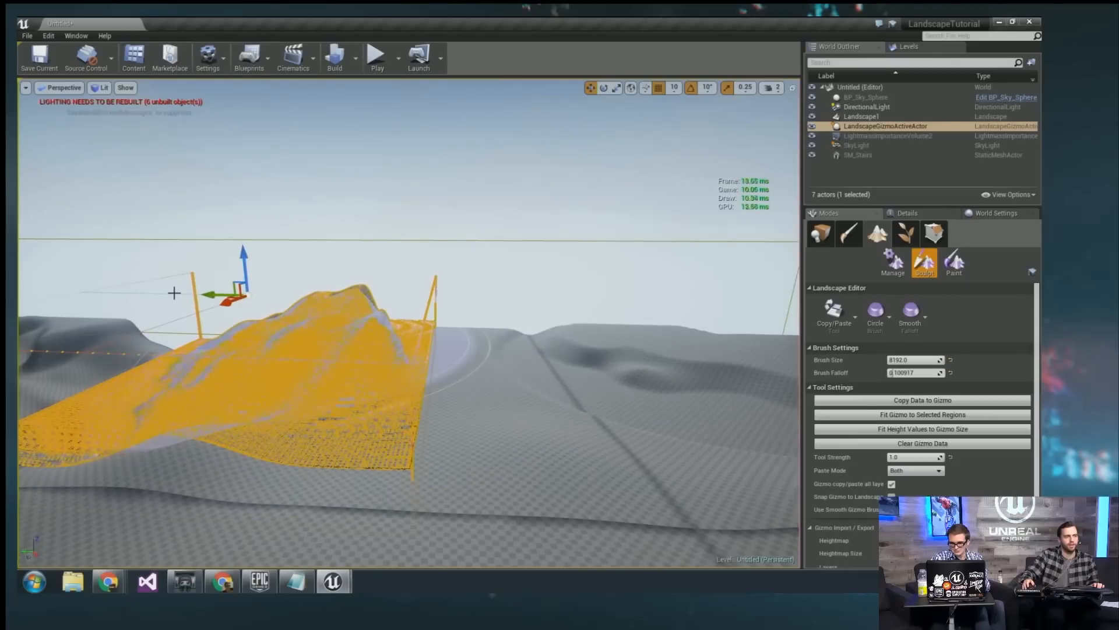
pyautogui.moveTo(213, 295); pyautogui.dragTo(665, 314)
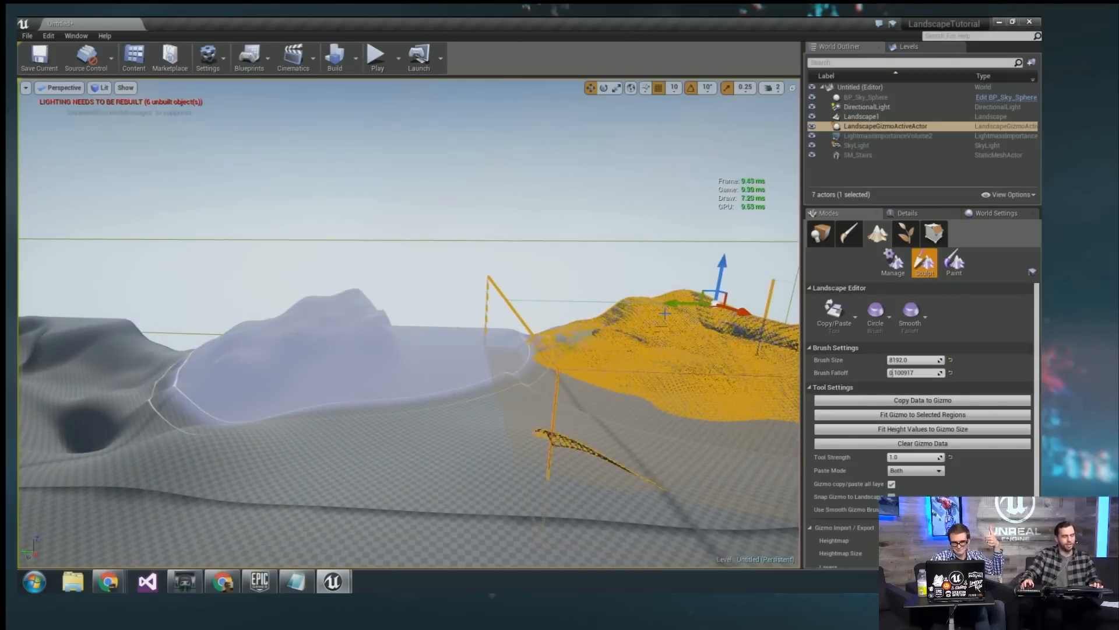
pyautogui.moveTo(683, 301)
pyautogui.mouseDown(button='right')
pyautogui.moveTo(793, 309)
pyautogui.moveTo(787, 298)
pyautogui.mouseUp(button='right')
pyautogui.press('s')
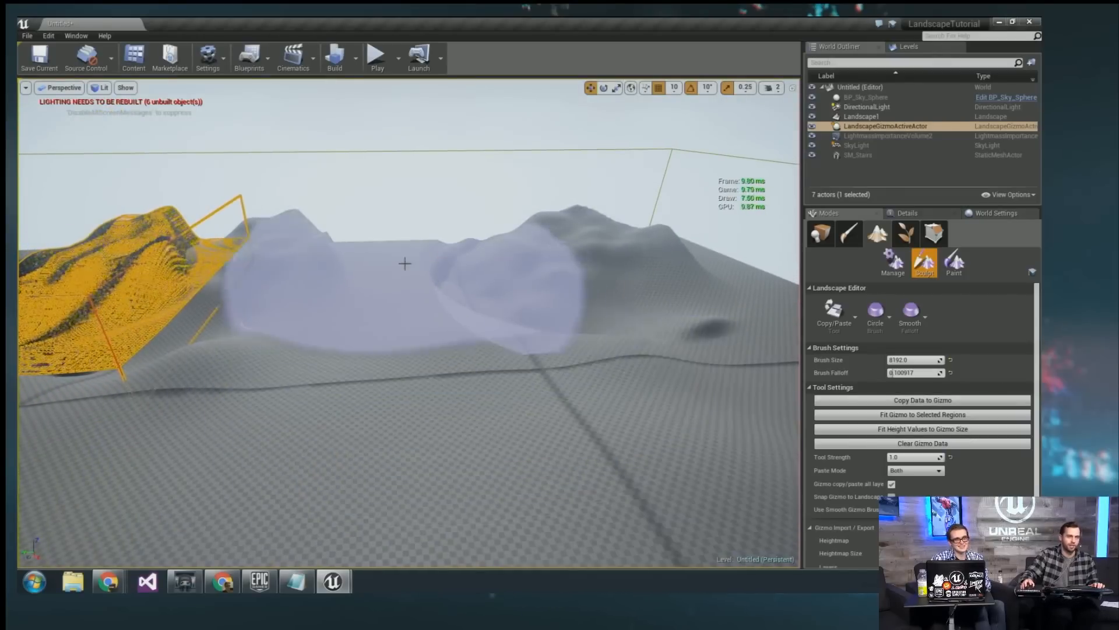
# Switch from Copy/Paste to the Mirror region tool.
pyautogui.click(847, 316)
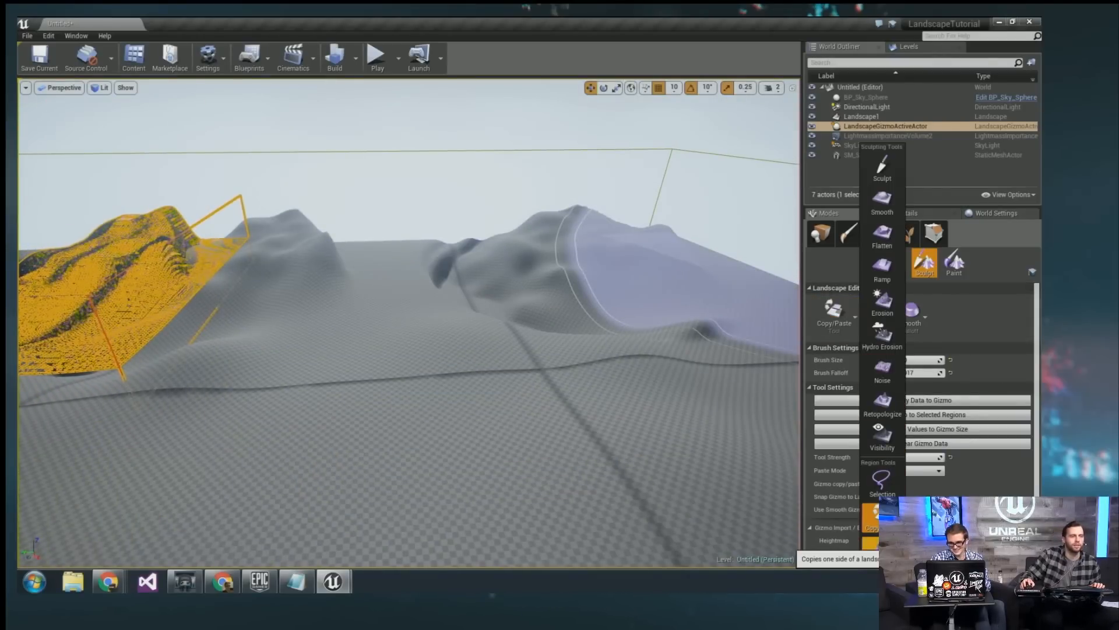
pyautogui.click(870, 542)
pyautogui.press('s')
pyautogui.moveTo(418, 343)
pyautogui.mouseDown(button='right')
pyautogui.moveTo(402, 356)
pyautogui.moveTo(395, 345)
pyautogui.moveTo(292, 345)
pyautogui.moveTo(287, 365)
pyautogui.moveTo(423, 347)
pyautogui.mouseUp(button='right')
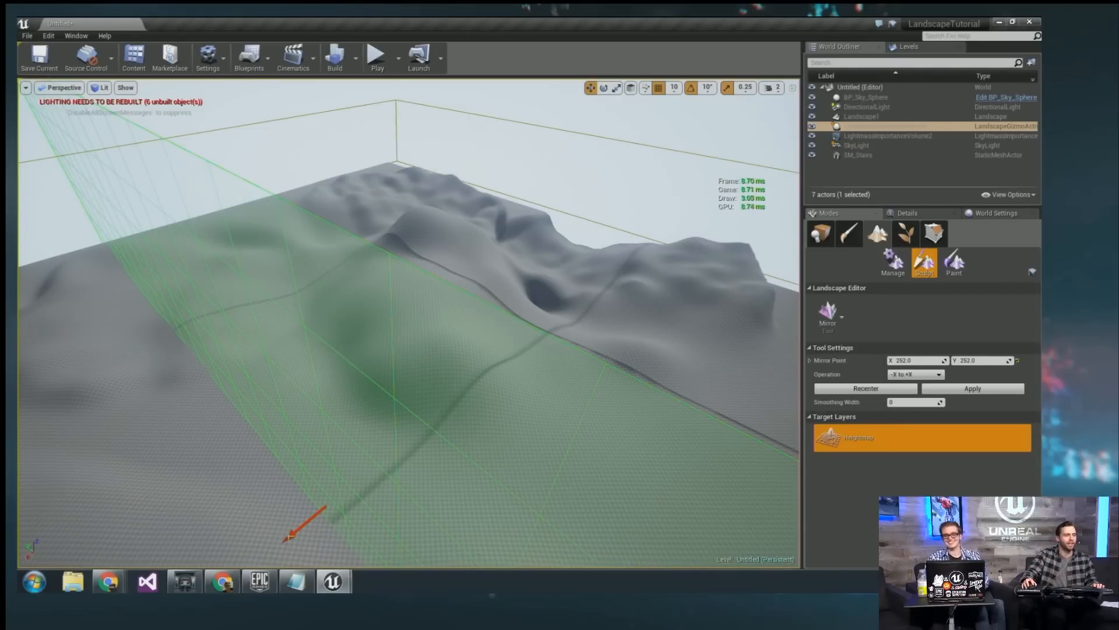
# Move the mirror plane along its red axis to a mirror point X of about 148.6.
pyautogui.moveTo(255, 382); pyautogui.dragTo(266, 423, button='right')
pyautogui.moveTo(316, 344); pyautogui.dragTo(490, 224)
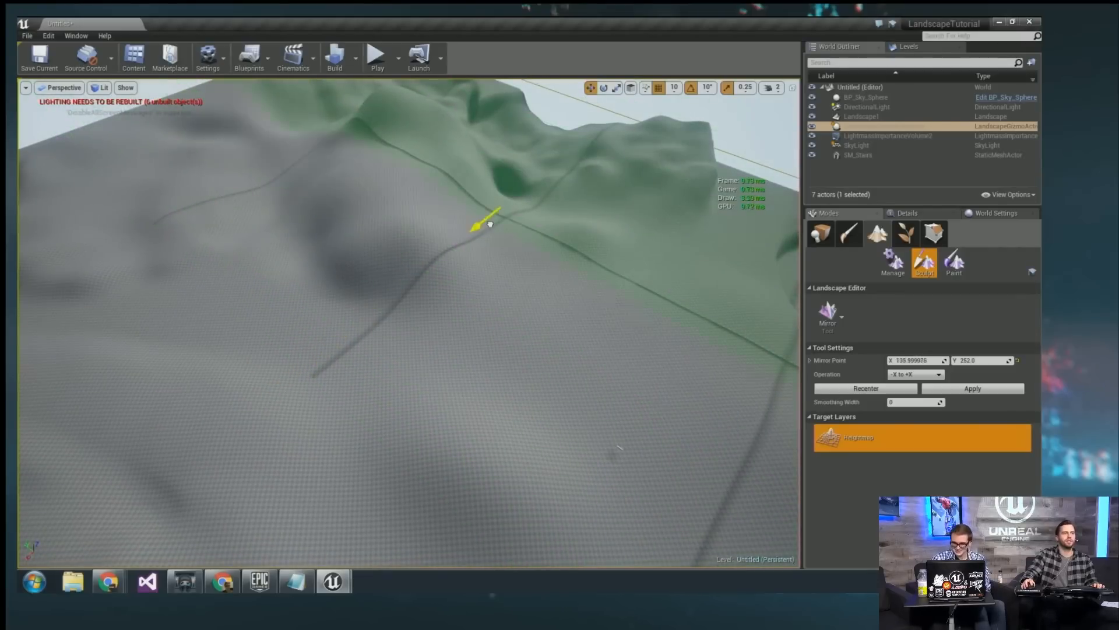
pyautogui.moveTo(470, 260); pyautogui.dragTo(353, 235, button='right')
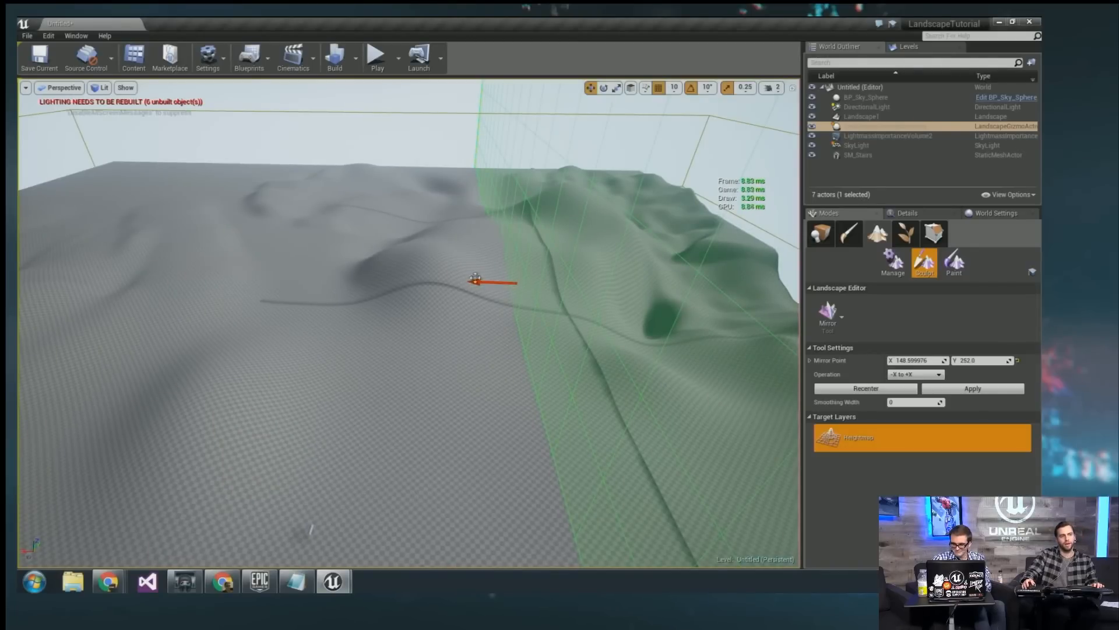
pyautogui.moveTo(475, 279); pyautogui.dragTo(480, 257, button='right')
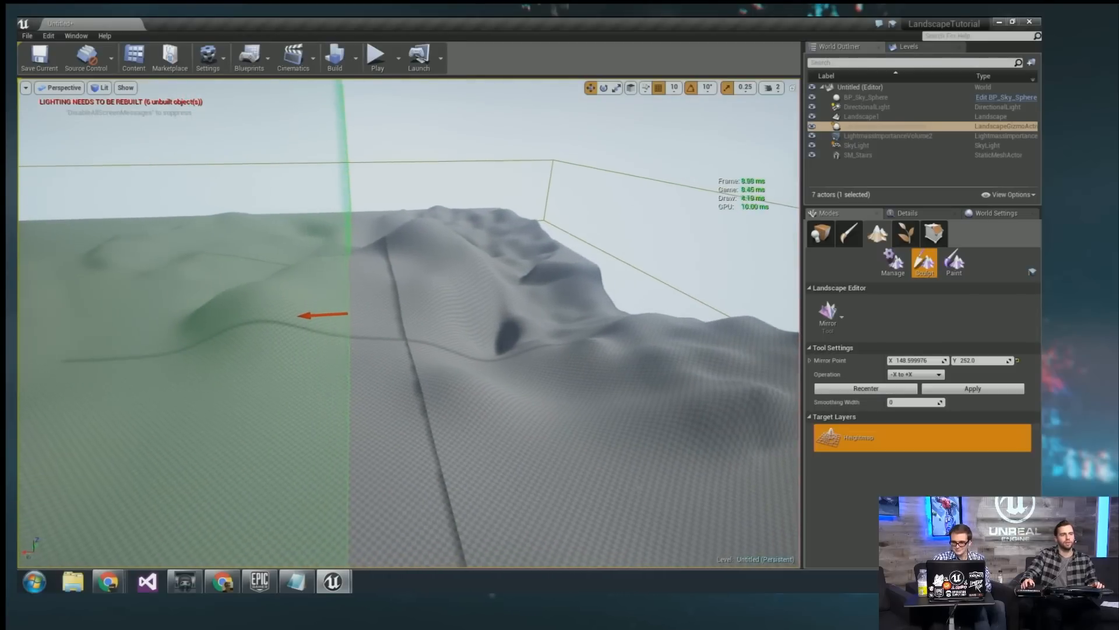
# Apply the -X to +X mirror to the landscape and inspect the mirrored terrain on both sides of the plane.
pyautogui.click(942, 389)
pyautogui.moveTo(443, 315); pyautogui.dragTo(400, 308, button='right')
pyautogui.press('d')
pyautogui.press('a')
pyautogui.press('d')
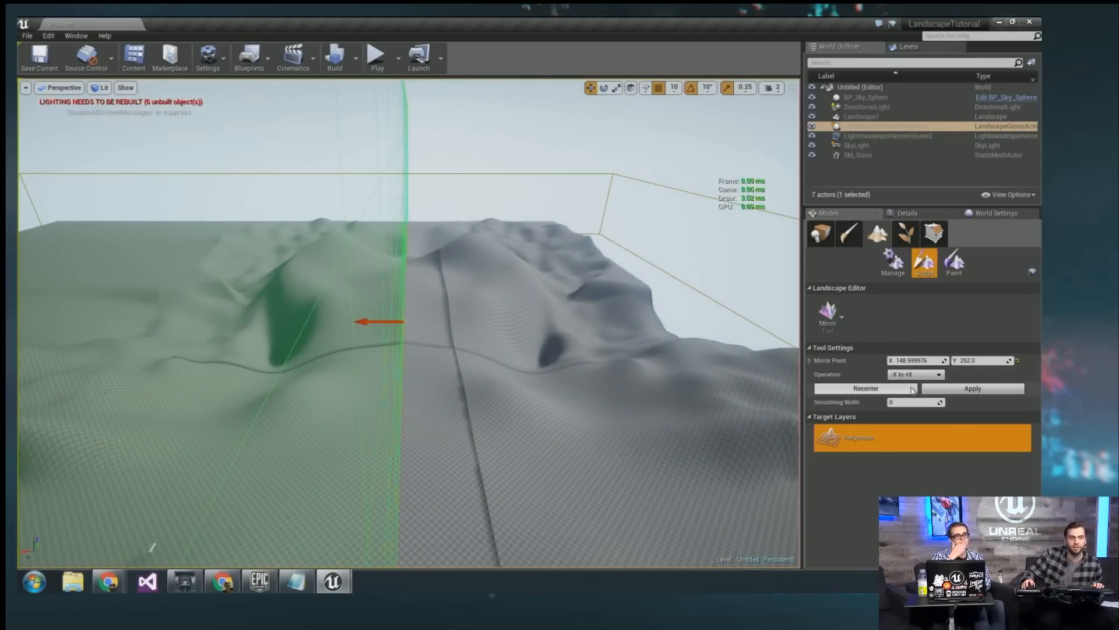
pyautogui.moveTo(559, 339); pyautogui.dragTo(518, 379, button='right')
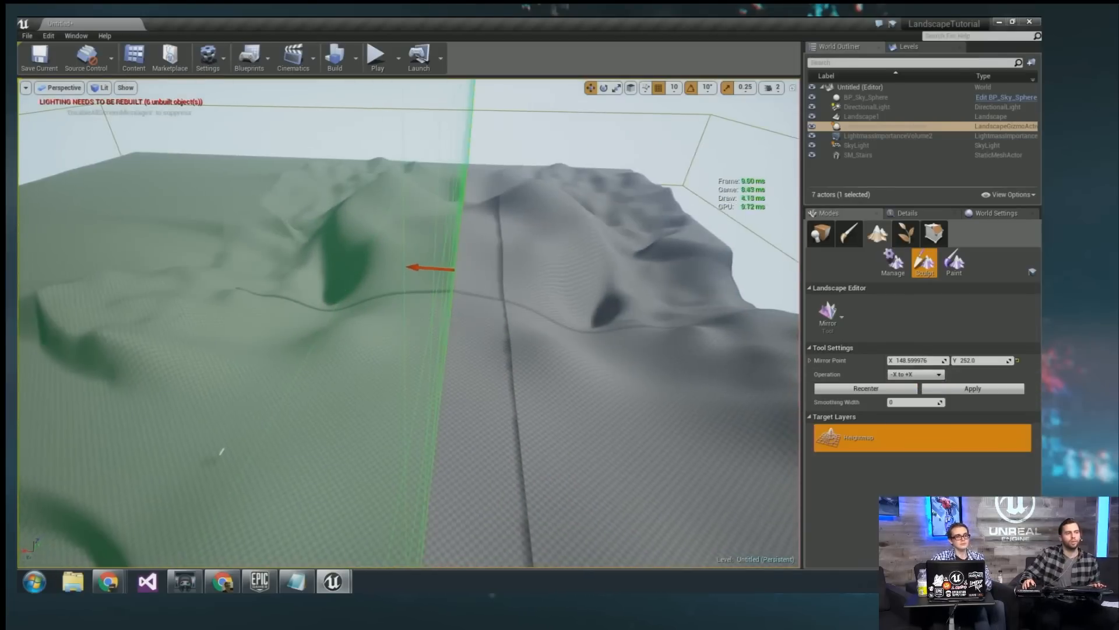
pyautogui.moveTo(408, 321)
pyautogui.mouseDown(button='right')
pyautogui.moveTo(318, 309)
pyautogui.moveTo(365, 296)
pyautogui.moveTo(409, 305)
pyautogui.mouseUp(button='right')
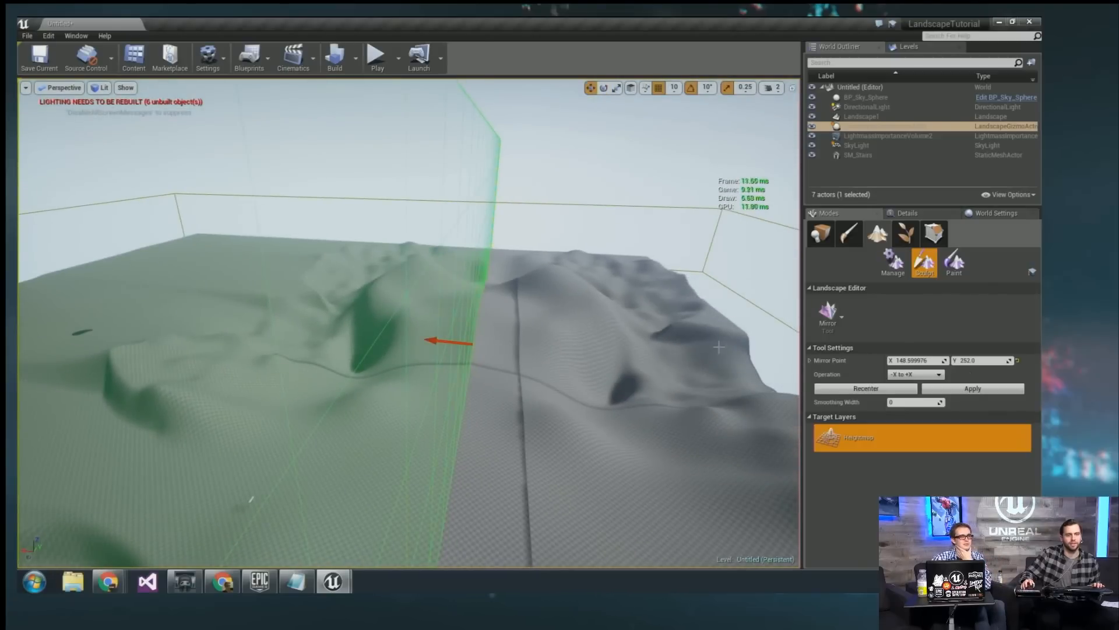
# Set the mirror operation to +Y to -Y and apply it to the landscape.
pyautogui.click(938, 374)
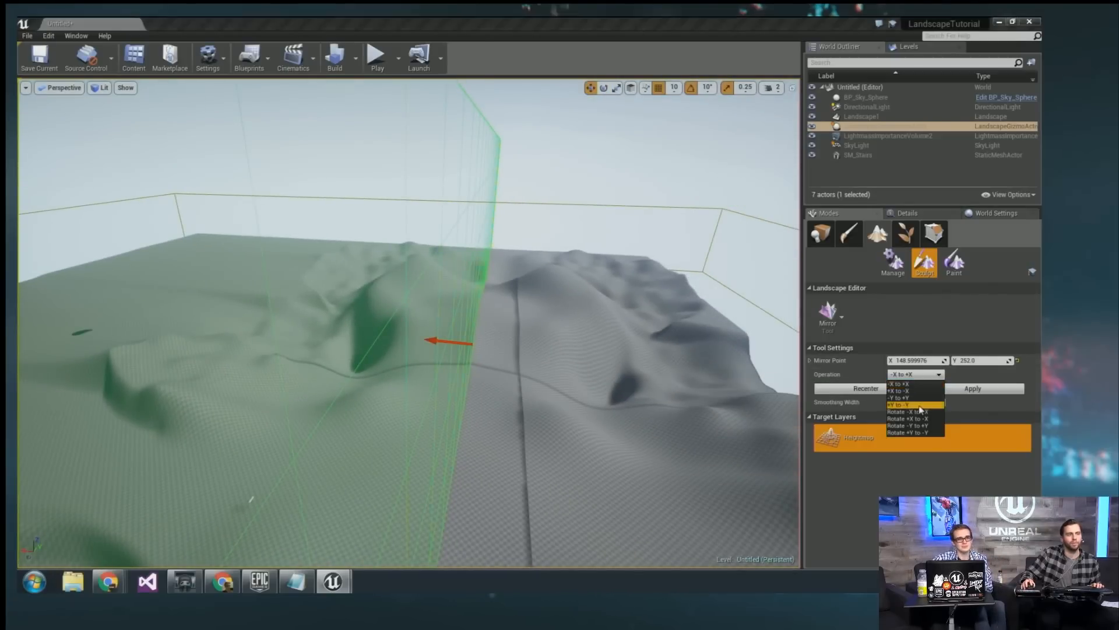
pyautogui.click(909, 411)
pyautogui.moveTo(408, 320); pyautogui.dragTo(488, 367, button='right')
pyautogui.click(981, 391)
pyautogui.moveTo(404, 342); pyautogui.dragTo(322, 352, button='right')
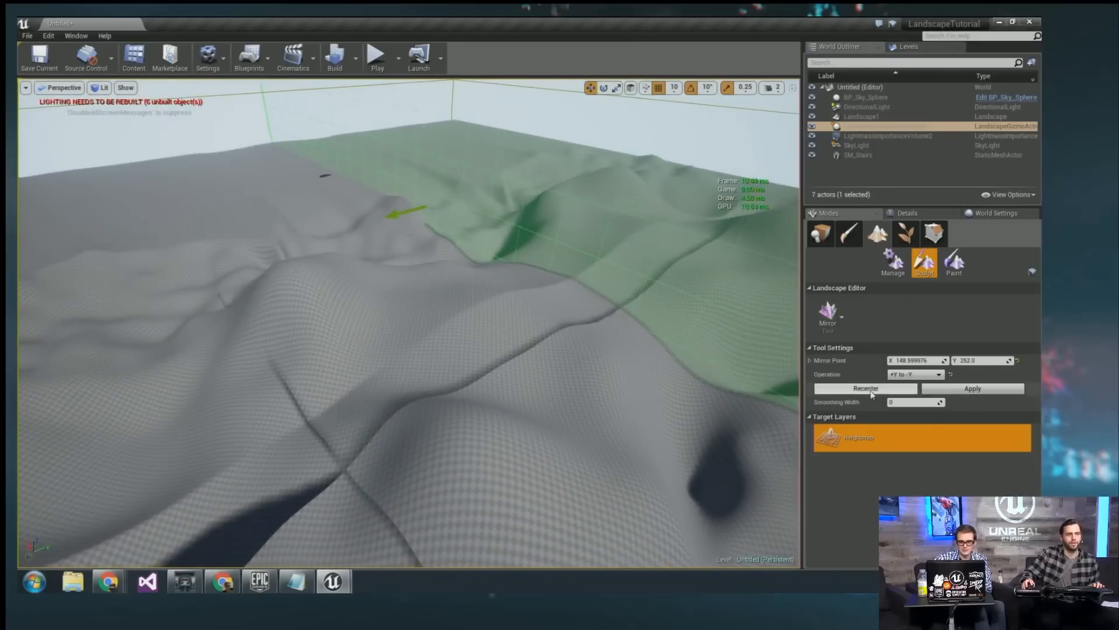
# Preview the Rotate -Y to +Y mirror operation, and set the operation back to -X to +X.
pyautogui.click(930, 374)
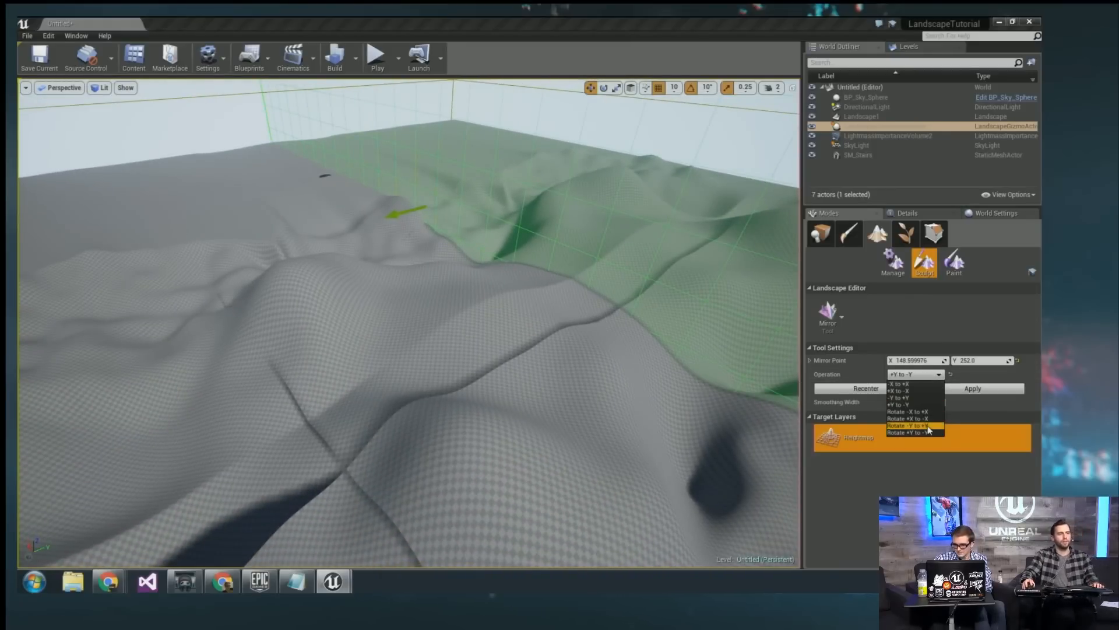
pyautogui.click(924, 430)
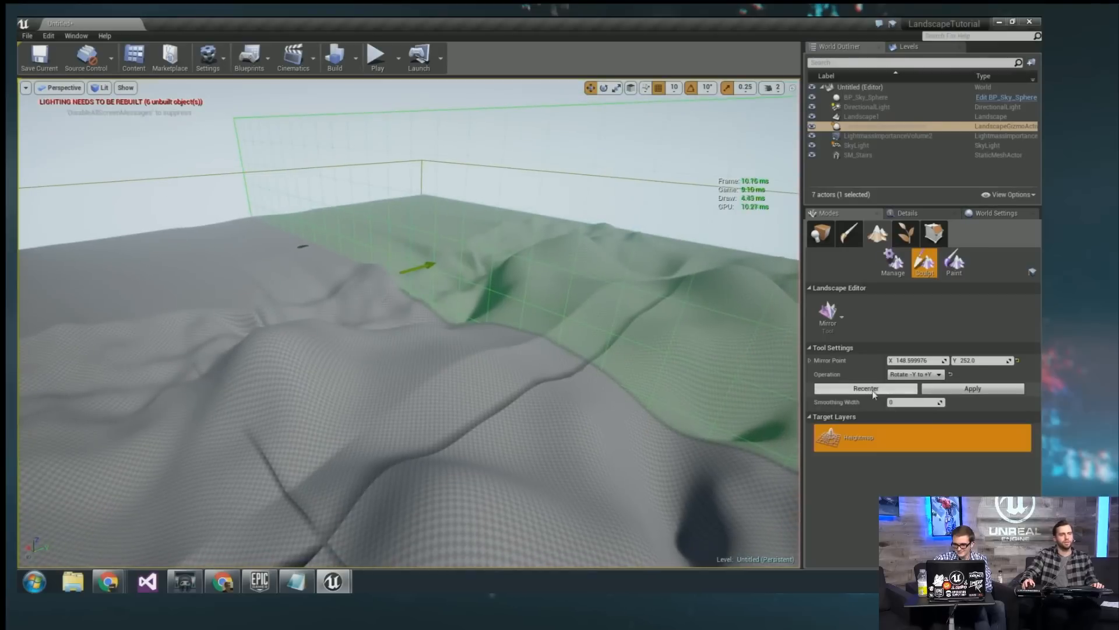
pyautogui.click(904, 376)
pyautogui.click(899, 384)
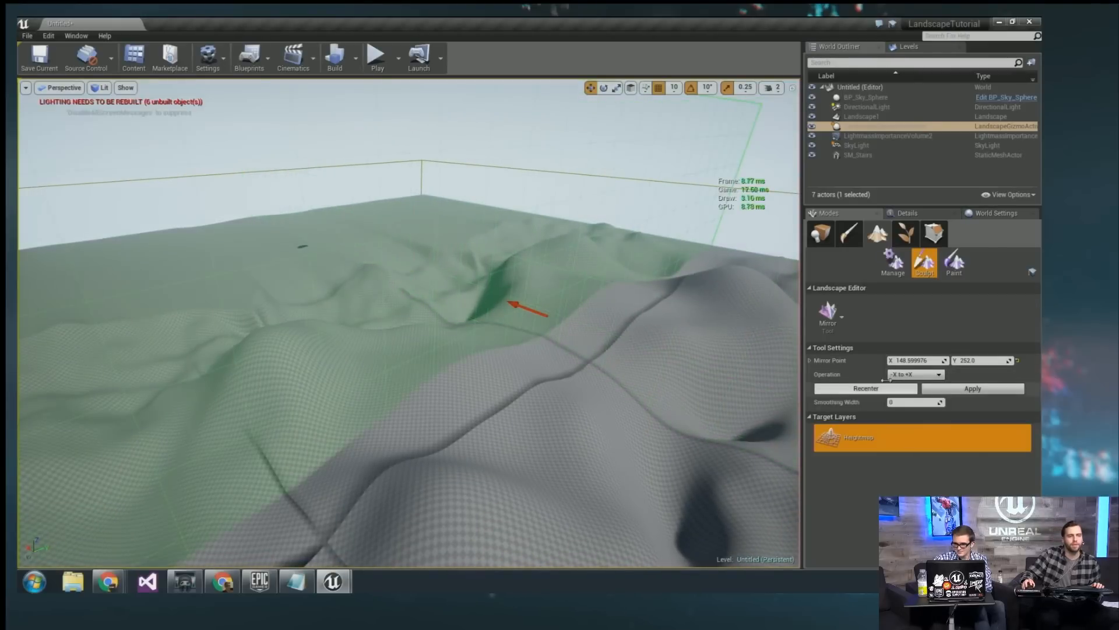
pyautogui.click(844, 321)
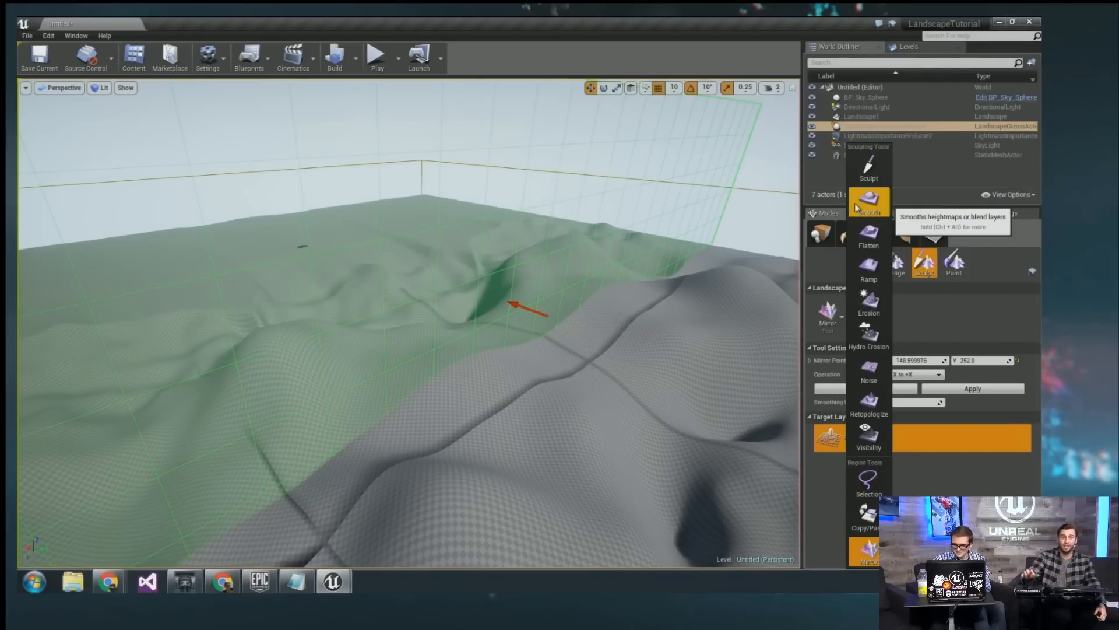
pyautogui.click(964, 330)
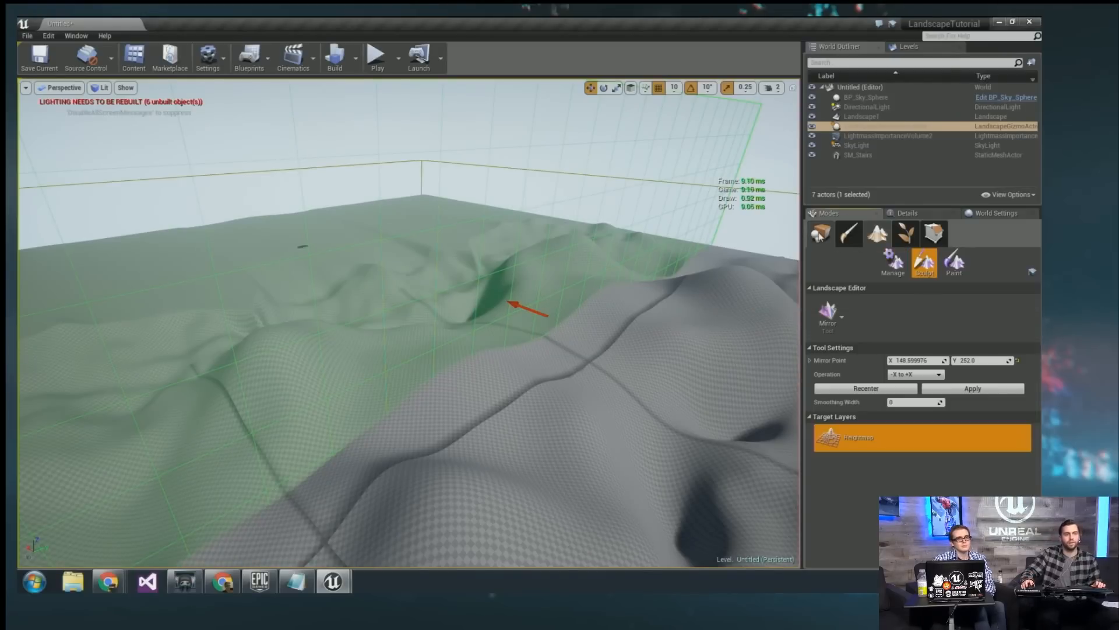
# Leave landscape editing for Place mode and skip saving the Untitled_2_BuiltData asset during the autosave.
pyautogui.click(821, 234)
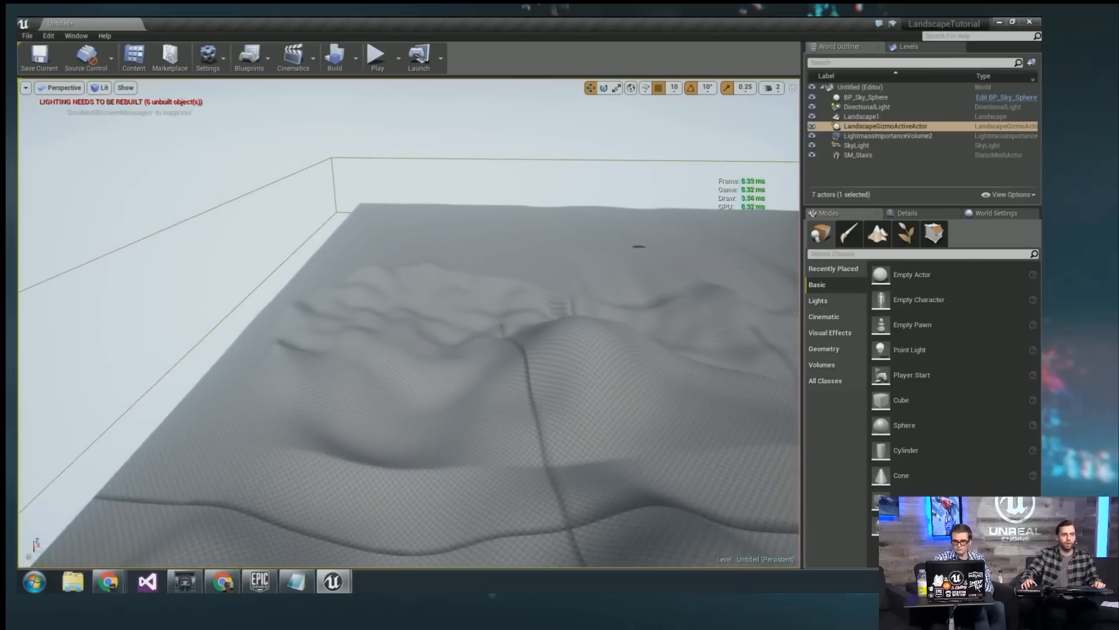
pyautogui.moveTo(408, 323); pyautogui.dragTo(529, 300, button='right')
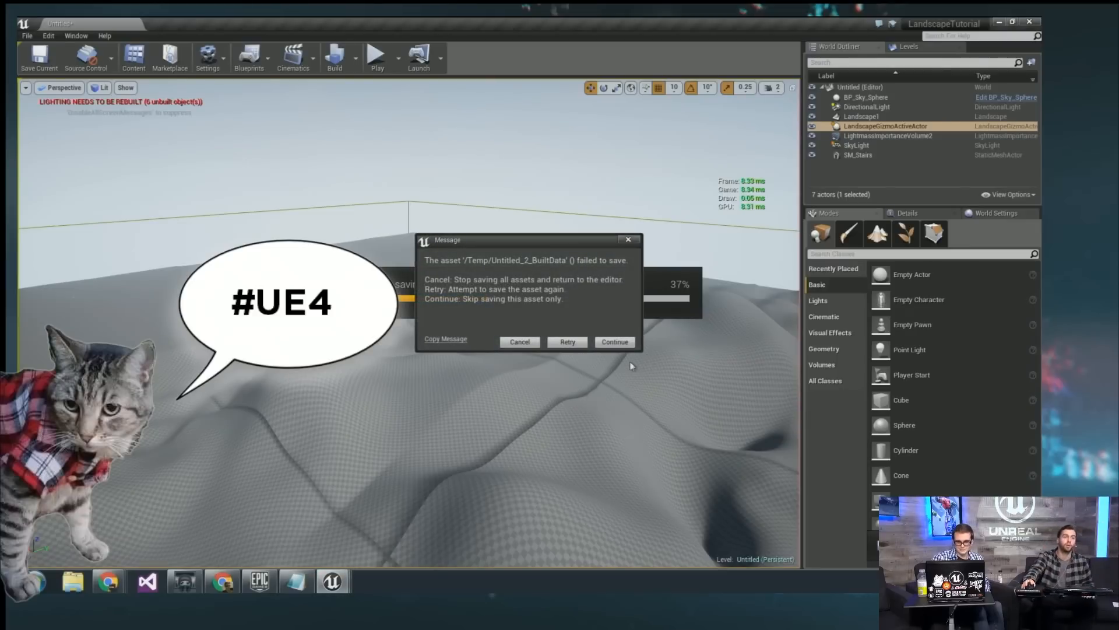
pyautogui.click(608, 346)
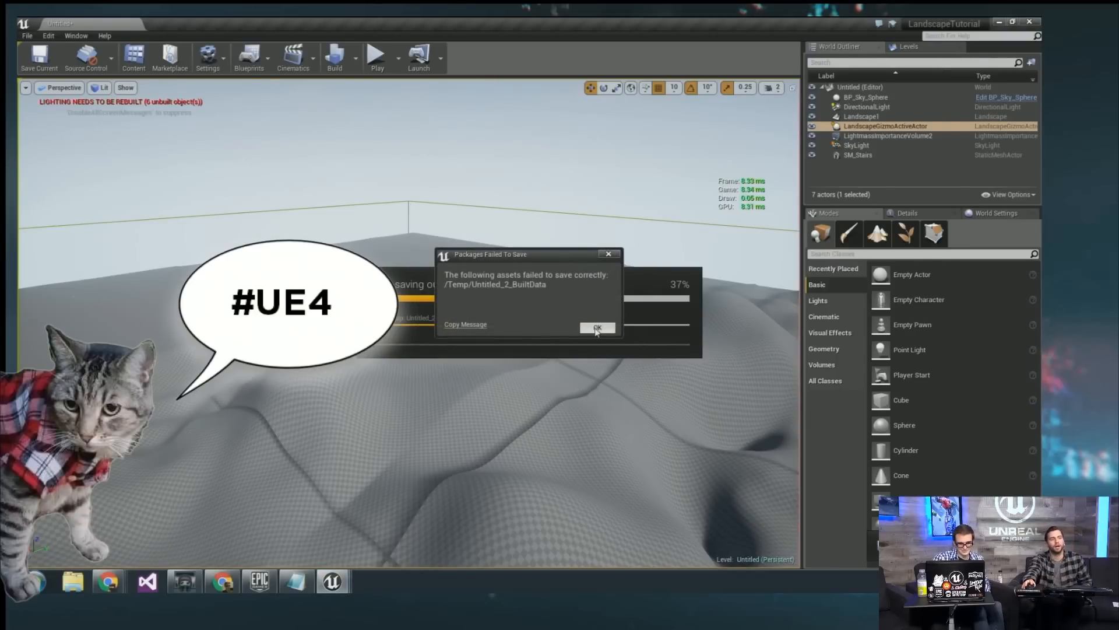
# Dismiss the failed-save notice for the BuiltData asset and close the Message Log.
pyautogui.click(598, 330)
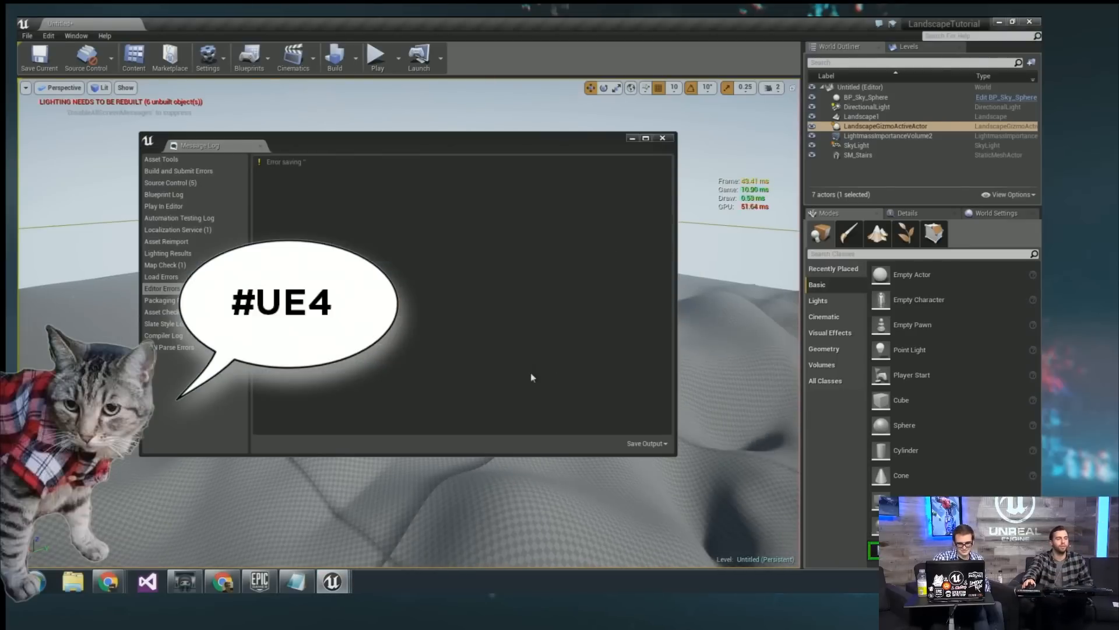
pyautogui.click(663, 137)
pyautogui.moveTo(511, 478); pyautogui.dragTo(591, 473, button='right')
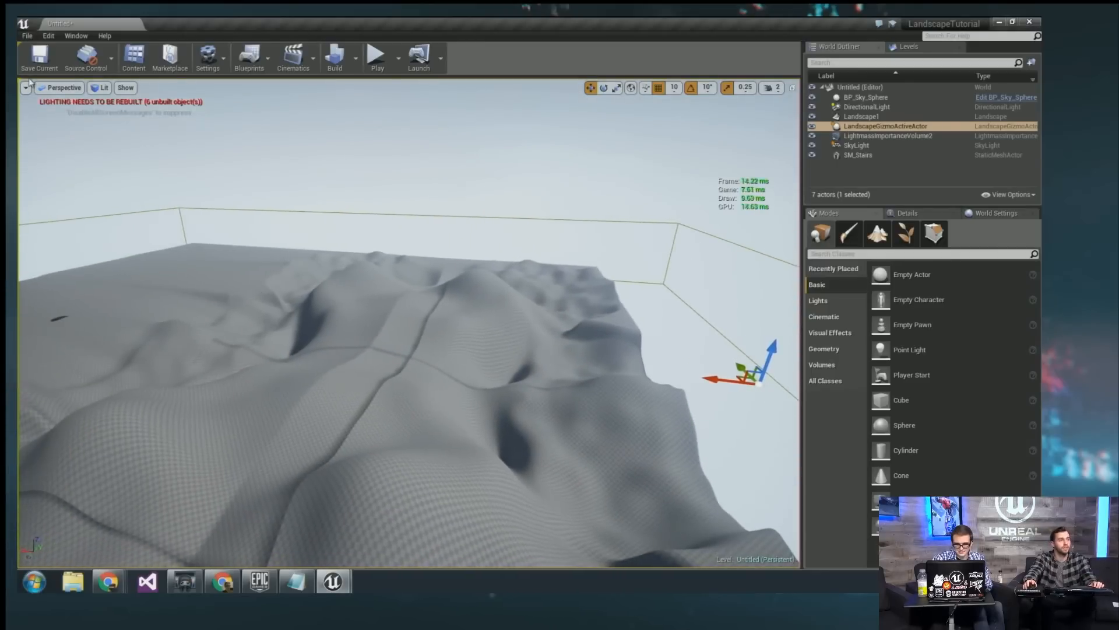
# Open the Content Browser over the viewport, clear its stair search, and show the root Content folder.
pyautogui.click(133, 55)
pyautogui.moveTo(907, 167); pyautogui.dragTo(507, 163)
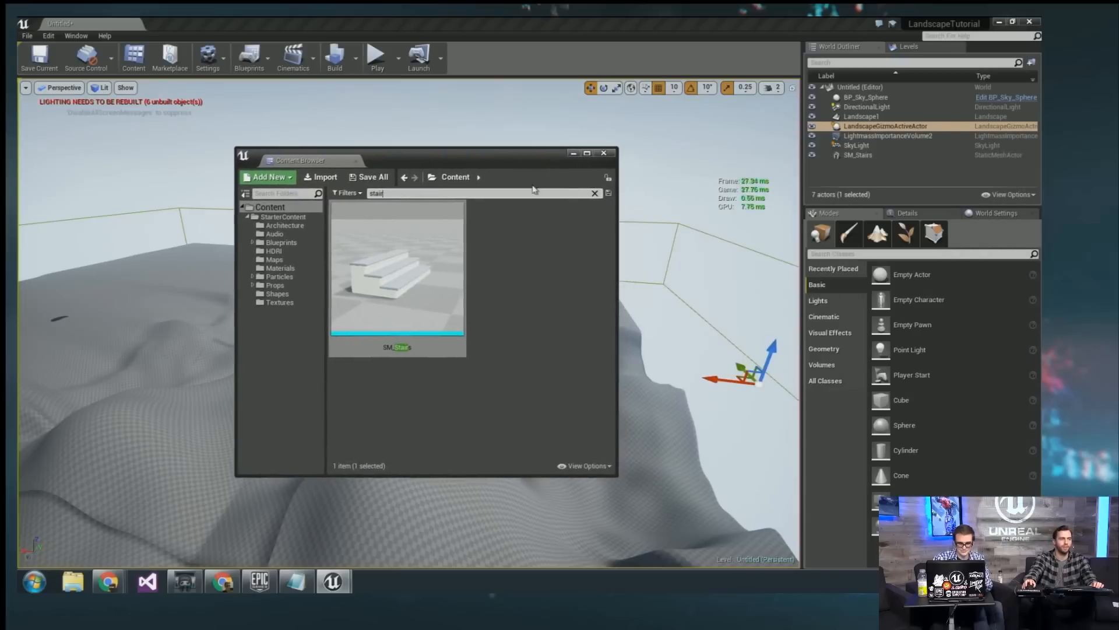
pyautogui.click(594, 193)
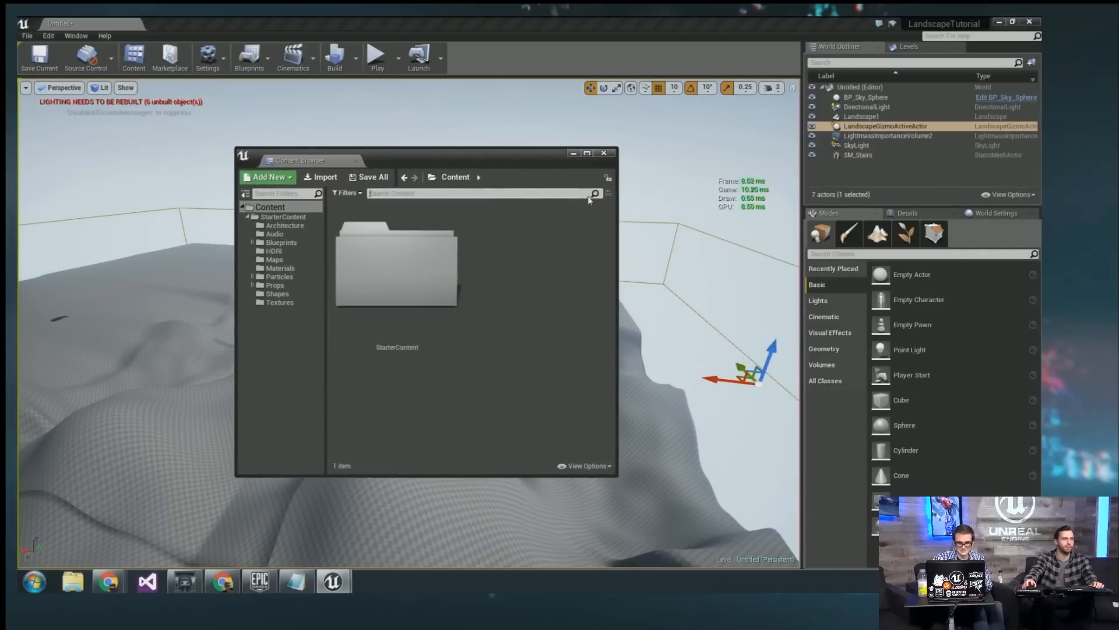
pyautogui.click(302, 211)
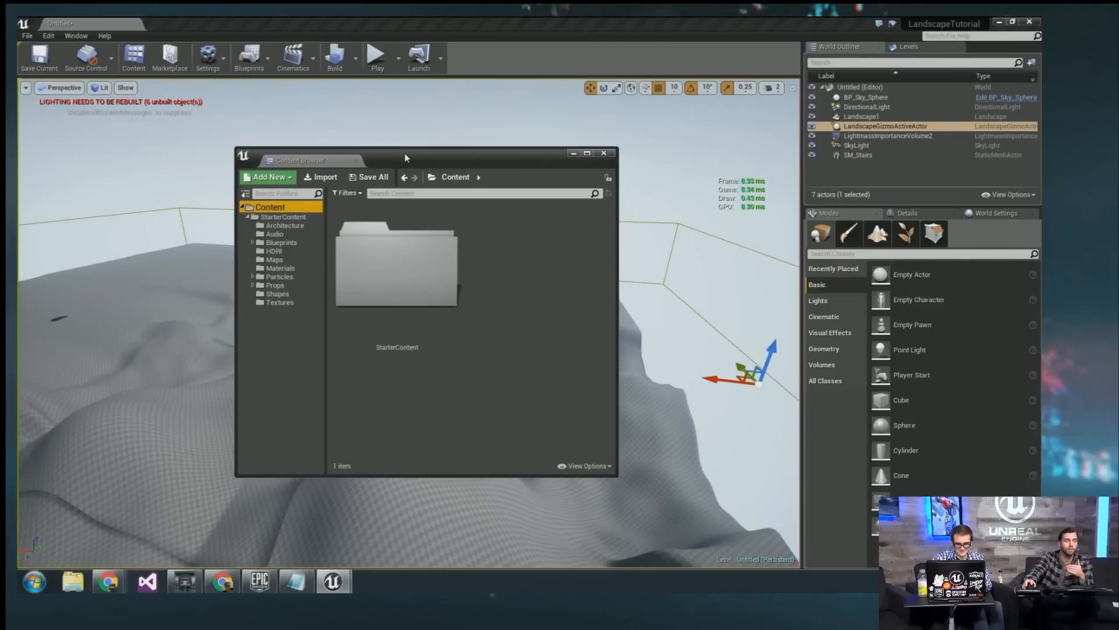
pyautogui.moveTo(404, 154); pyautogui.dragTo(380, 146)
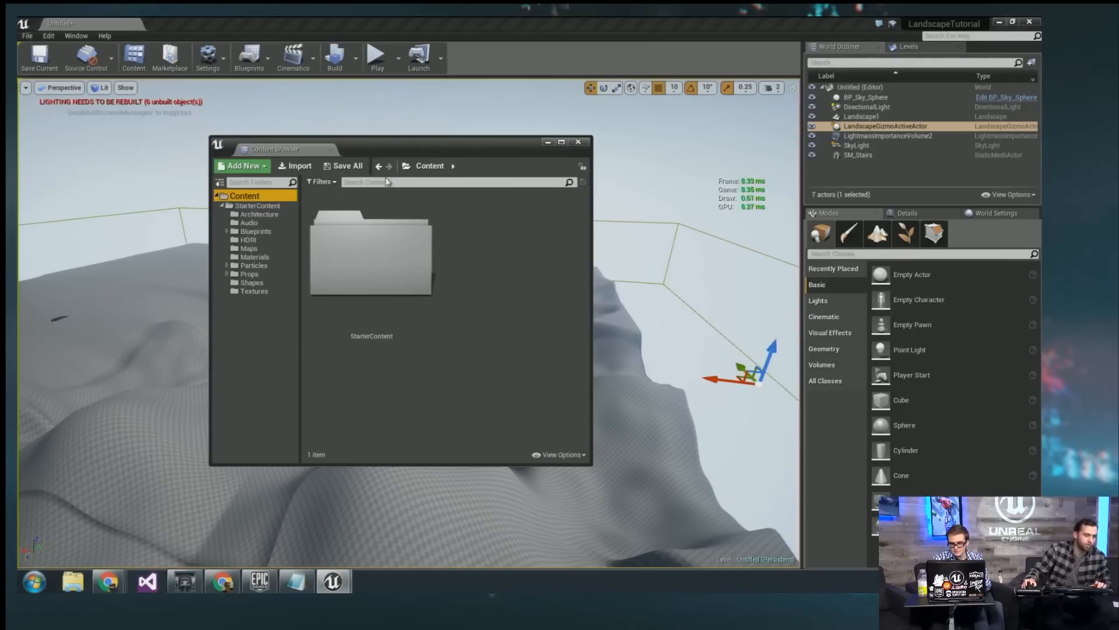
# Switch to the Notepad text holding the material nodes, move its window off the main screen, and reposition the Content Browser.
pyautogui.click(296, 581)
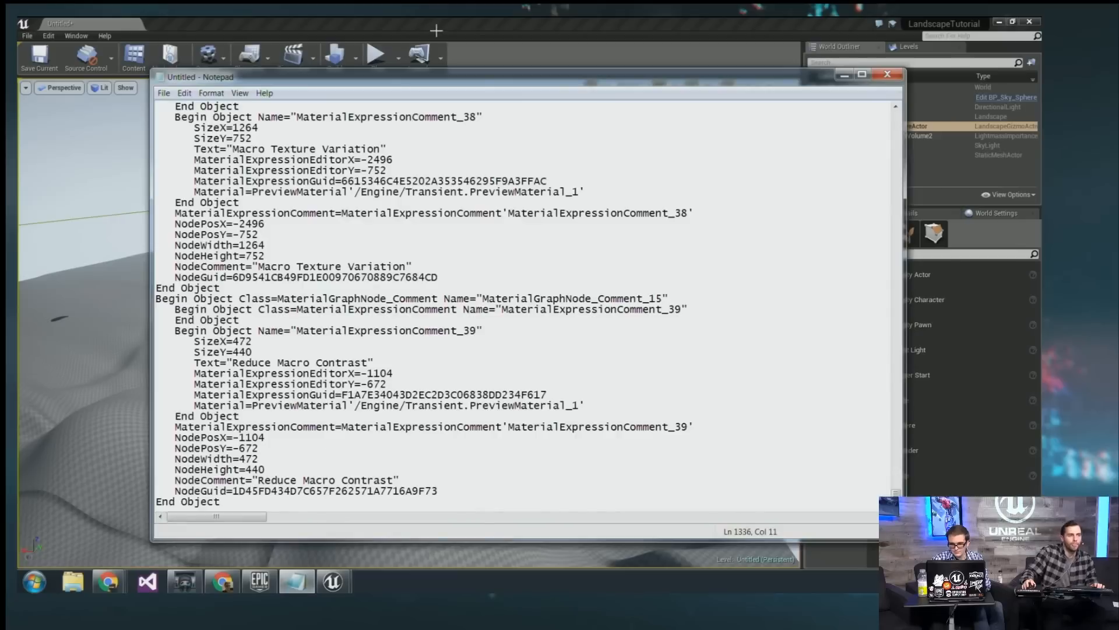
pyautogui.moveTo(527, 86)
pyautogui.mouseDown()
pyautogui.moveTo(536, 69)
pyautogui.moveTo(524, 69)
pyautogui.mouseUp()
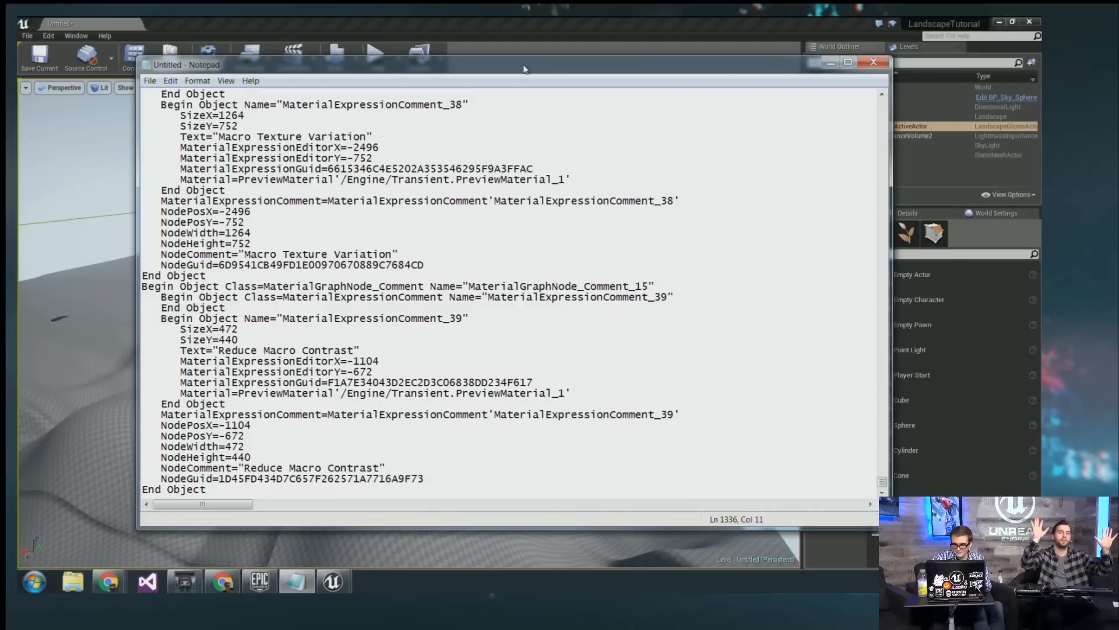
pyautogui.moveTo(523, 69); pyautogui.dragTo(0, 81)
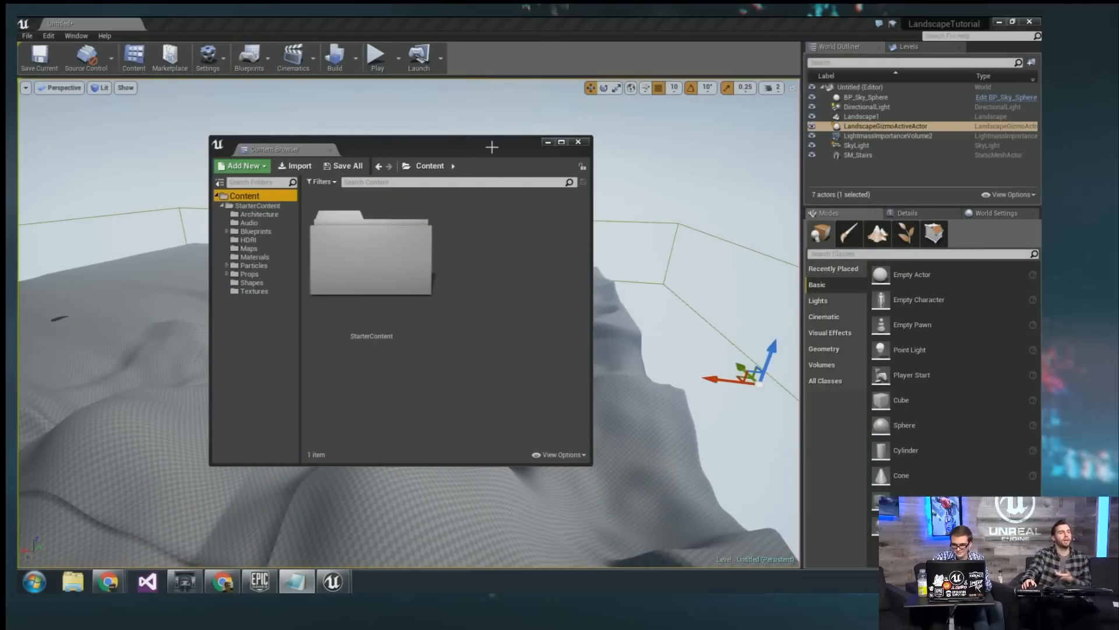
pyautogui.moveTo(488, 146); pyautogui.dragTo(513, 127)
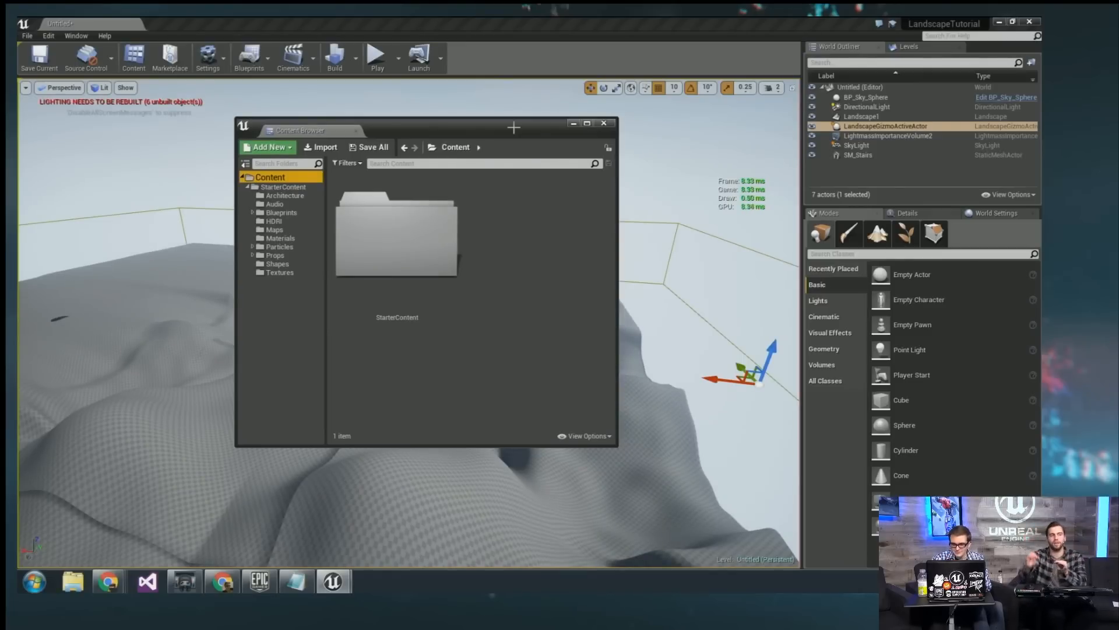
pyautogui.moveTo(472, 128); pyautogui.dragTo(447, 125)
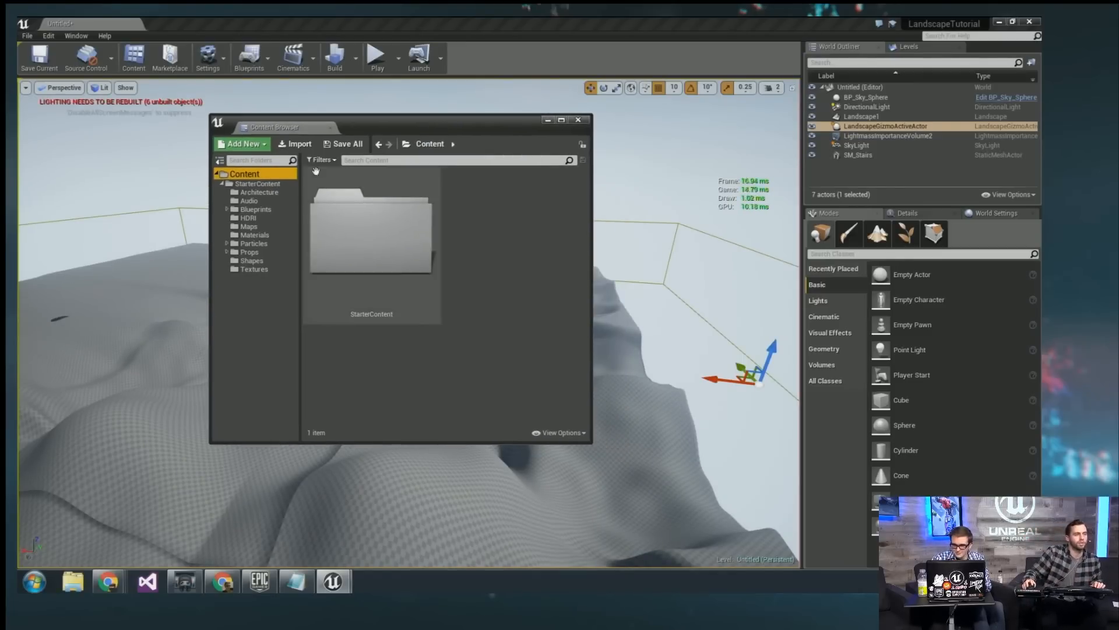
# Browse the StarterContent folders, including the Audio folder.
pyautogui.click(258, 184)
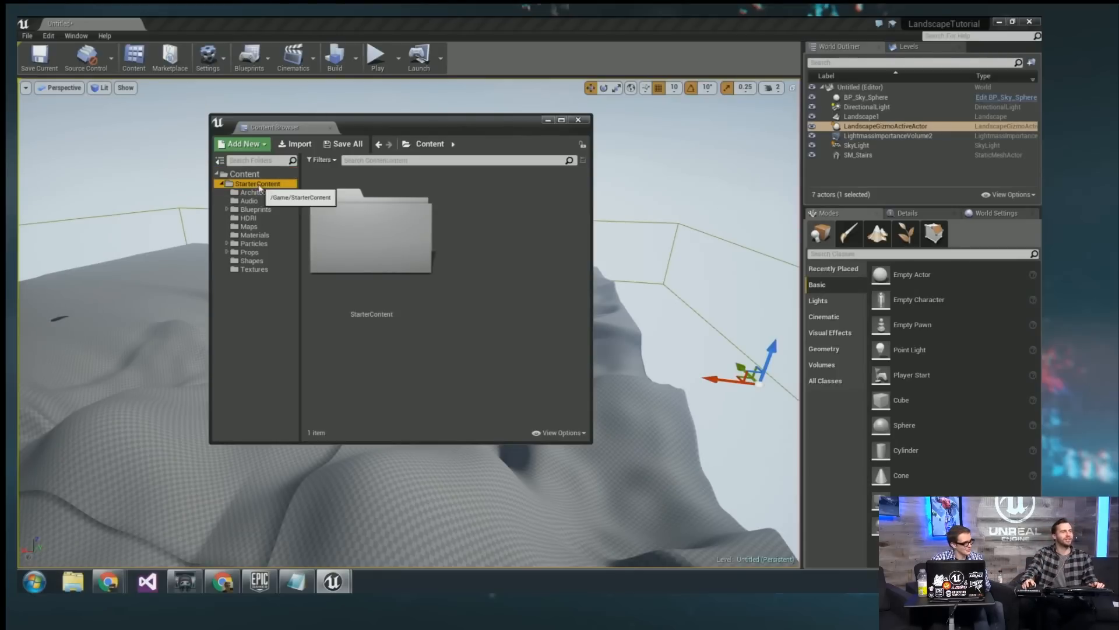
pyautogui.click(264, 193)
pyautogui.click(251, 174)
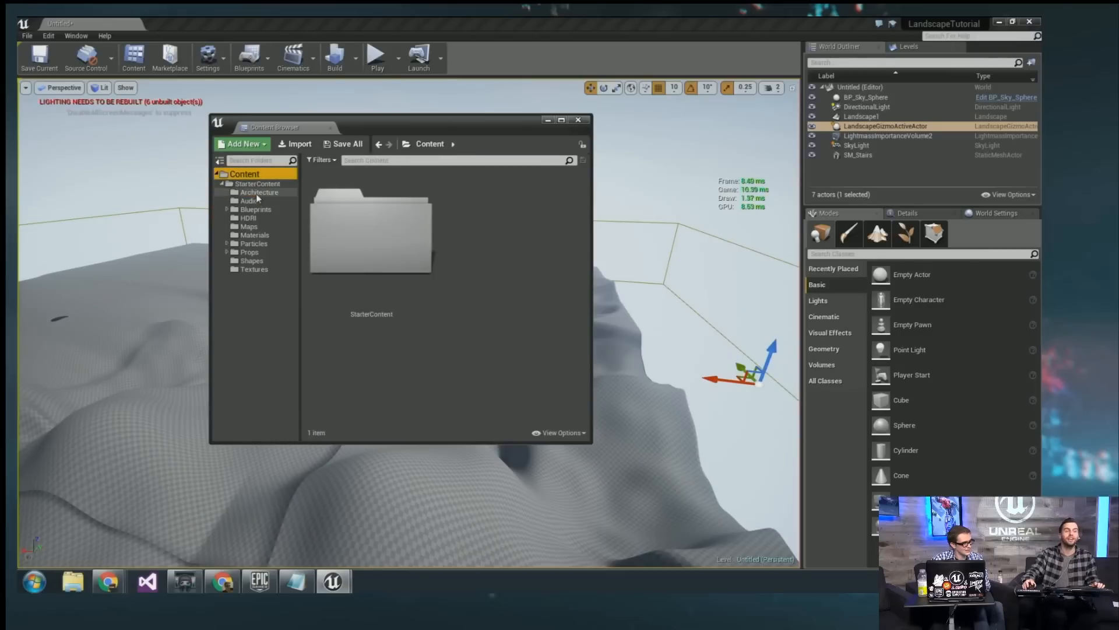
pyautogui.click(252, 200)
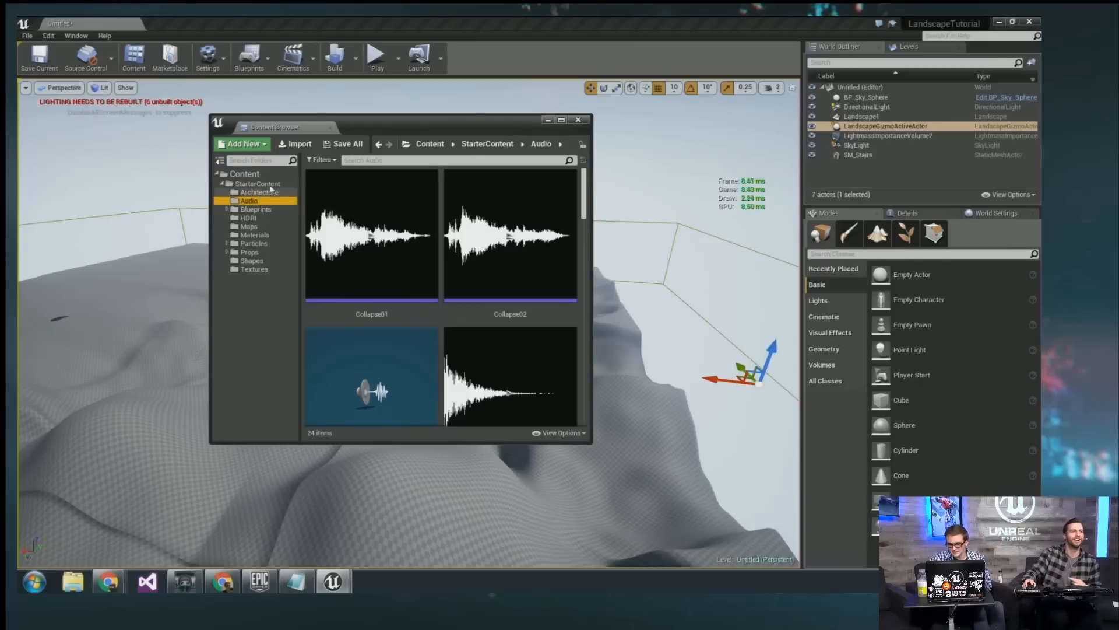
# Create a new material in the root Content folder and name it M_Landscape.
pyautogui.click(247, 173)
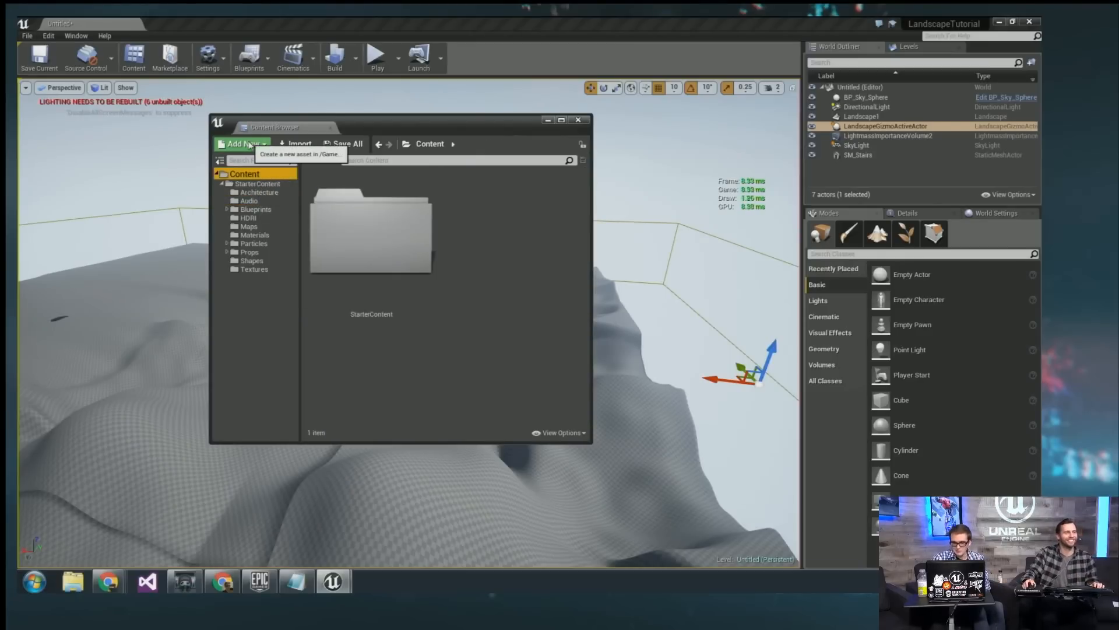
pyautogui.click(242, 144)
pyautogui.click(251, 290)
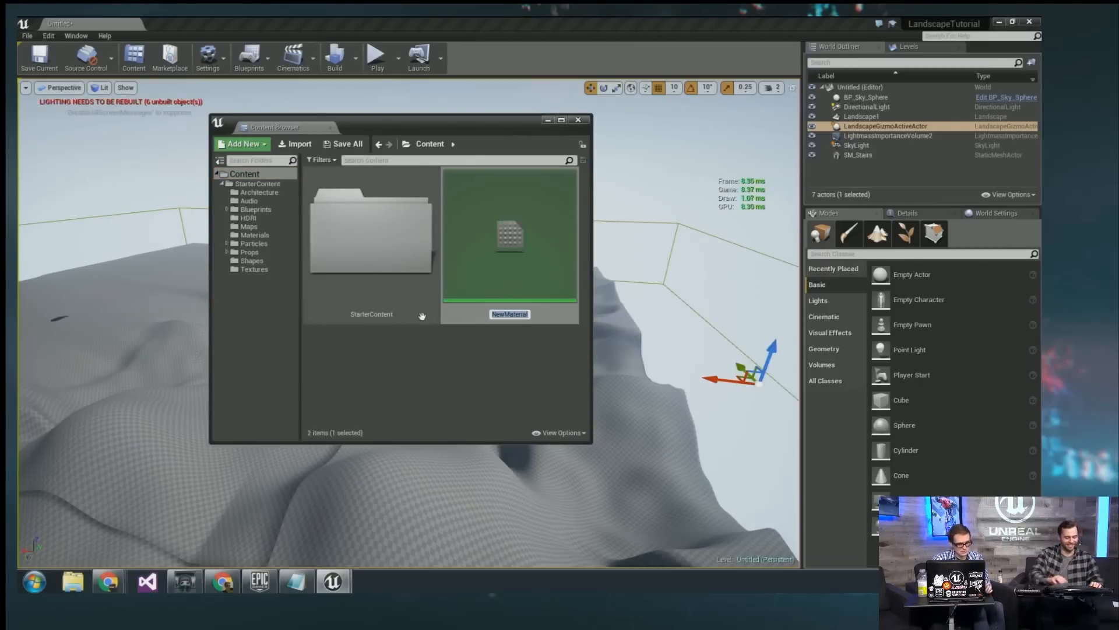
pyautogui.write('M_')
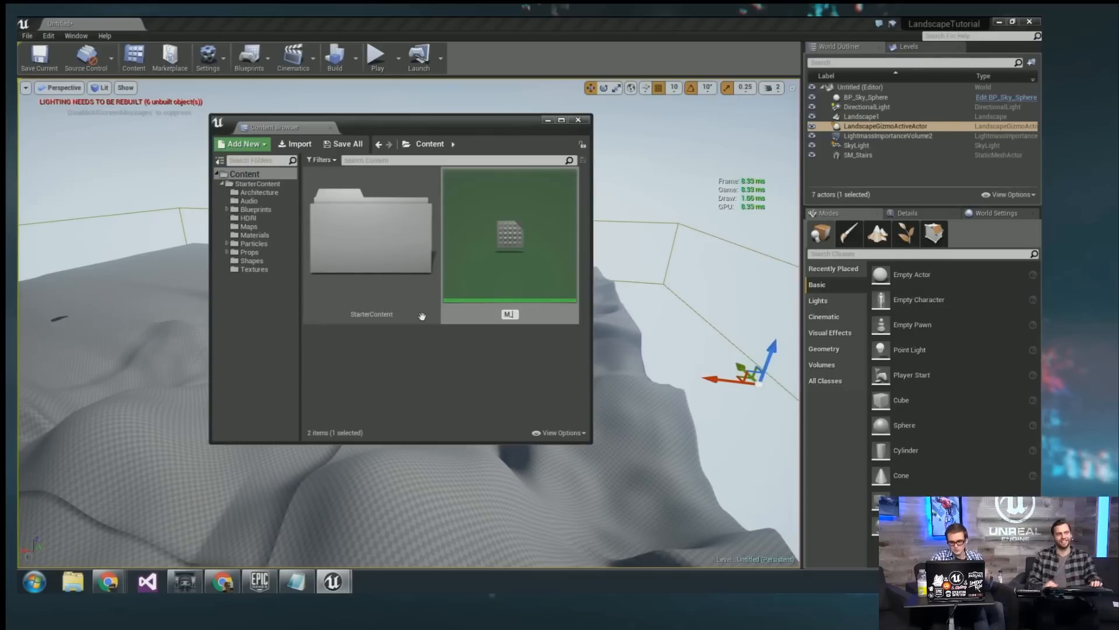
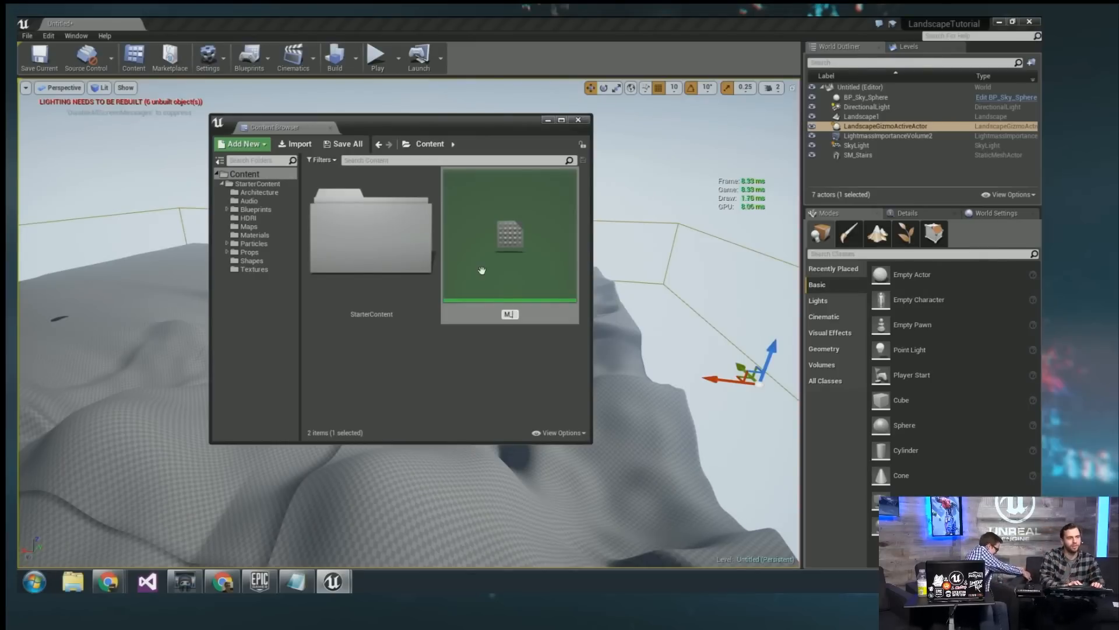
pyautogui.write('Landscape')
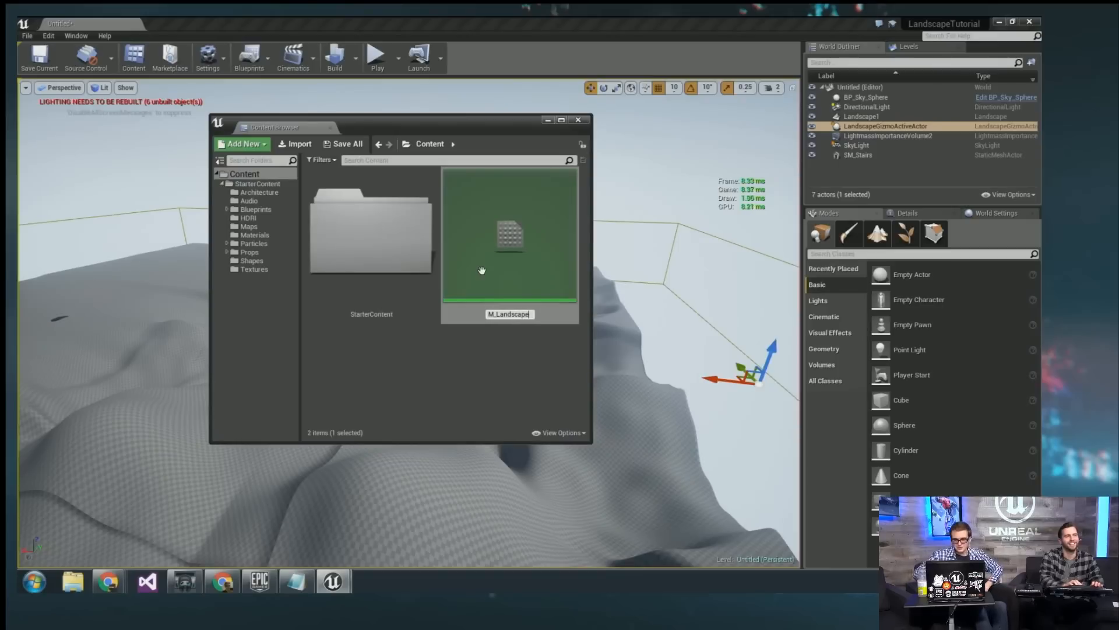
pyautogui.press('BackSpace')
pyautogui.press('BackSpace')
pyautogui.press('BackSpace')
pyautogui.press('BackSpace')
pyautogui.press('BackSpace')
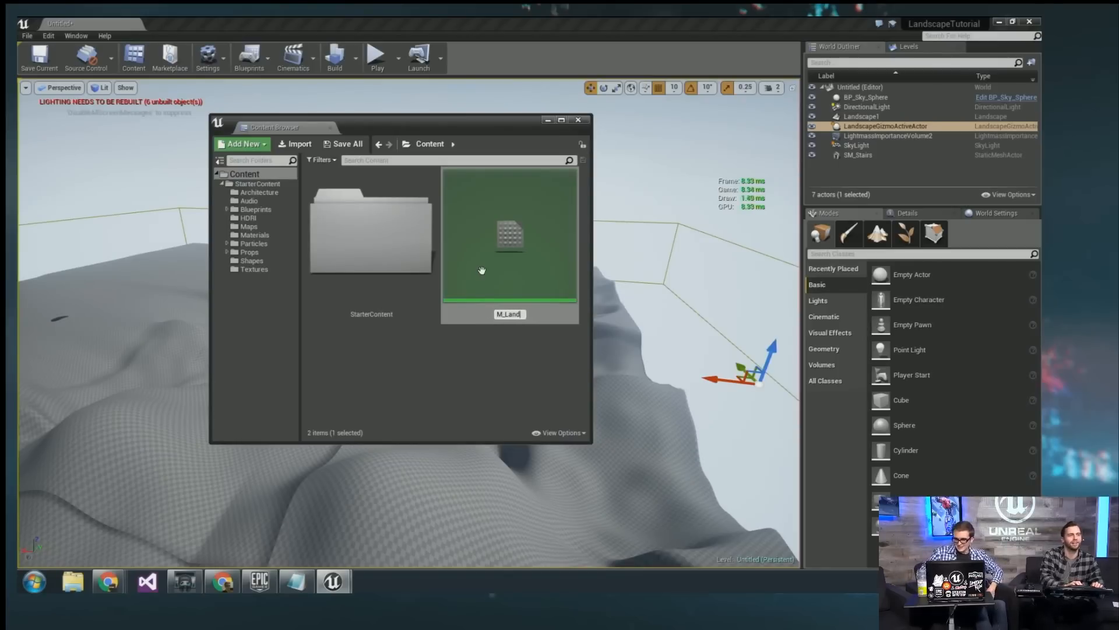
pyautogui.write('scape')
pyautogui.press('Return')
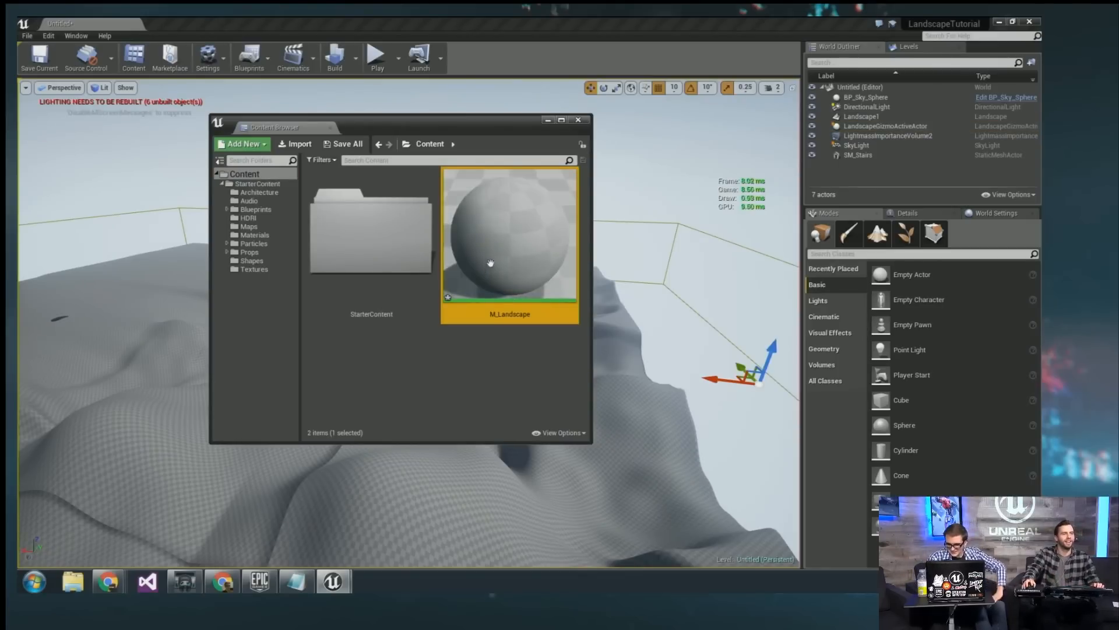
# Open M_Landscape in the Material Editor and enlarge the graph area by closing Stats and Palette and narrowing the preview.
pyautogui.moveTo(453, 122); pyautogui.dragTo(449, 125)
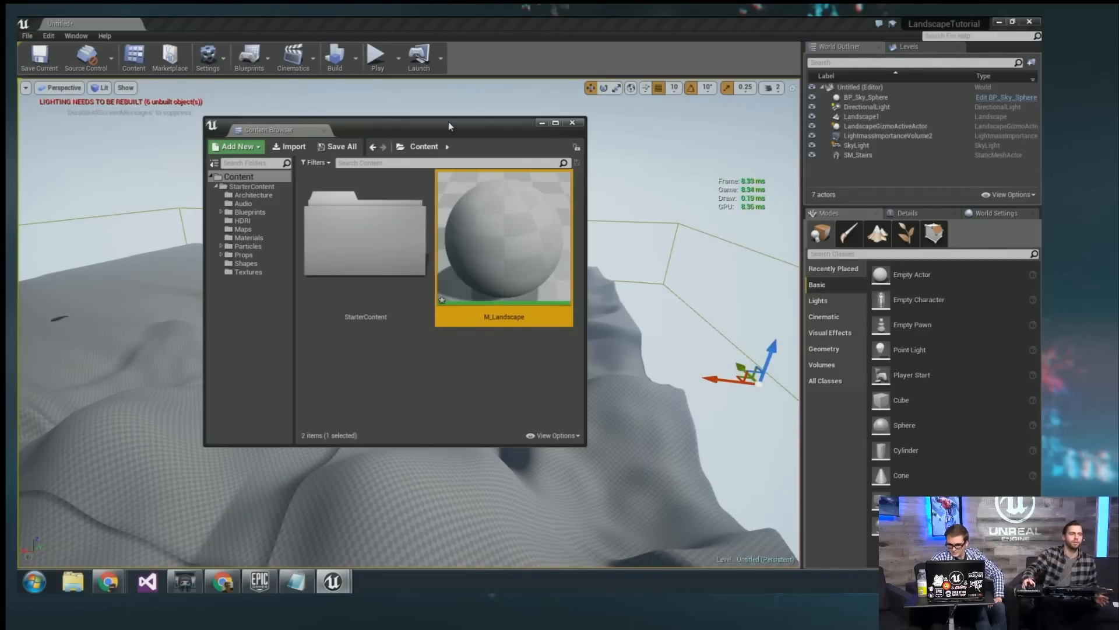
pyautogui.doubleClick(485, 197)
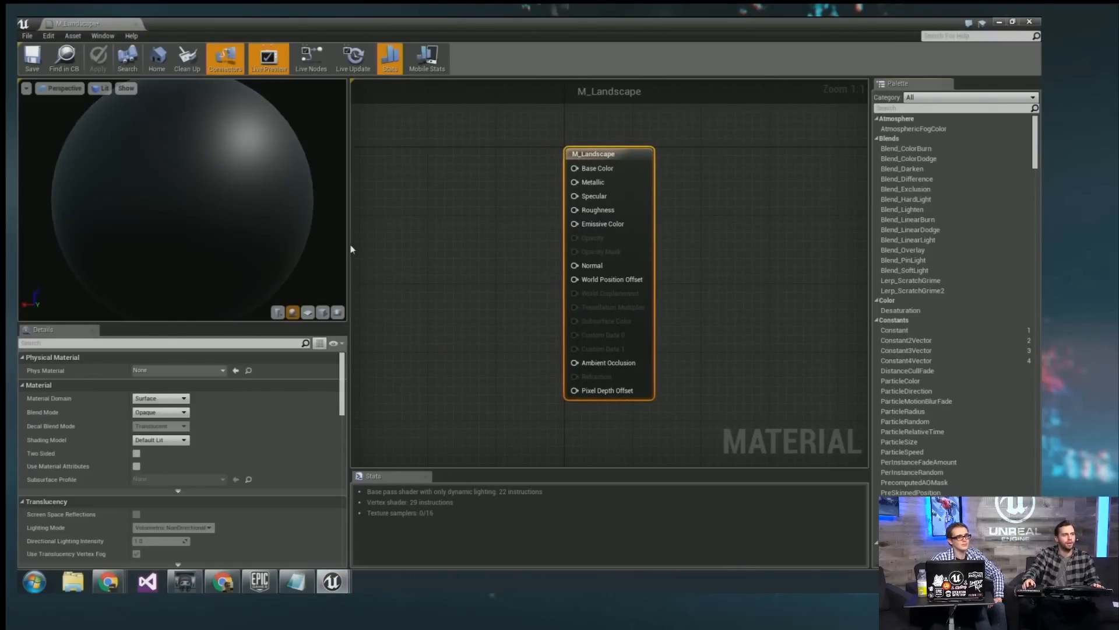
pyautogui.moveTo(349, 246); pyautogui.dragTo(236, 248)
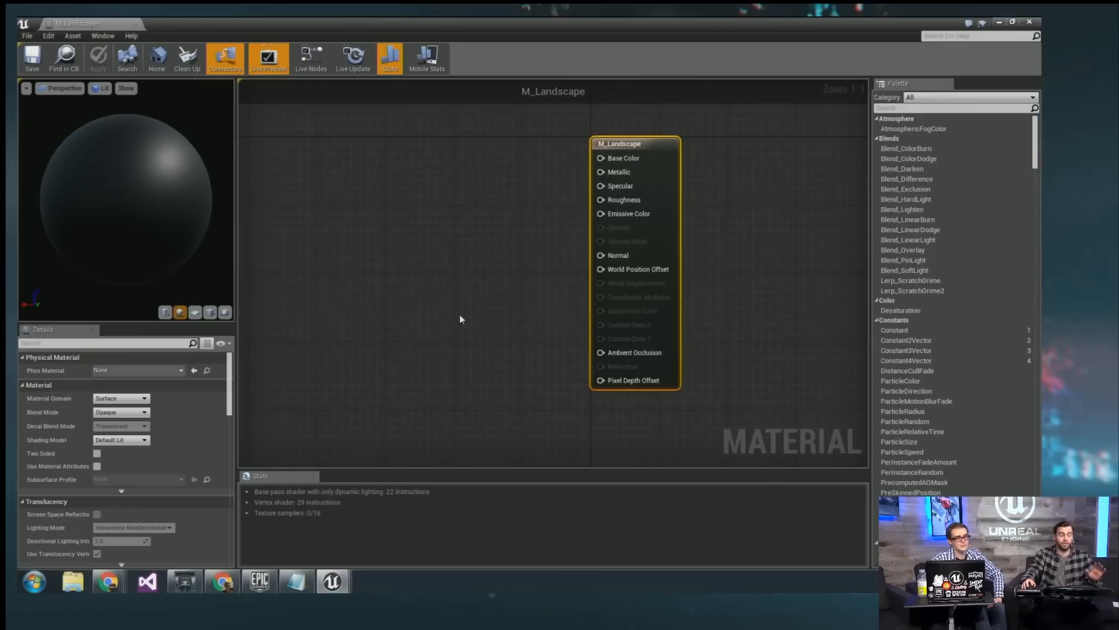
pyautogui.click(315, 477)
pyautogui.scroll(-3, 460, 305)
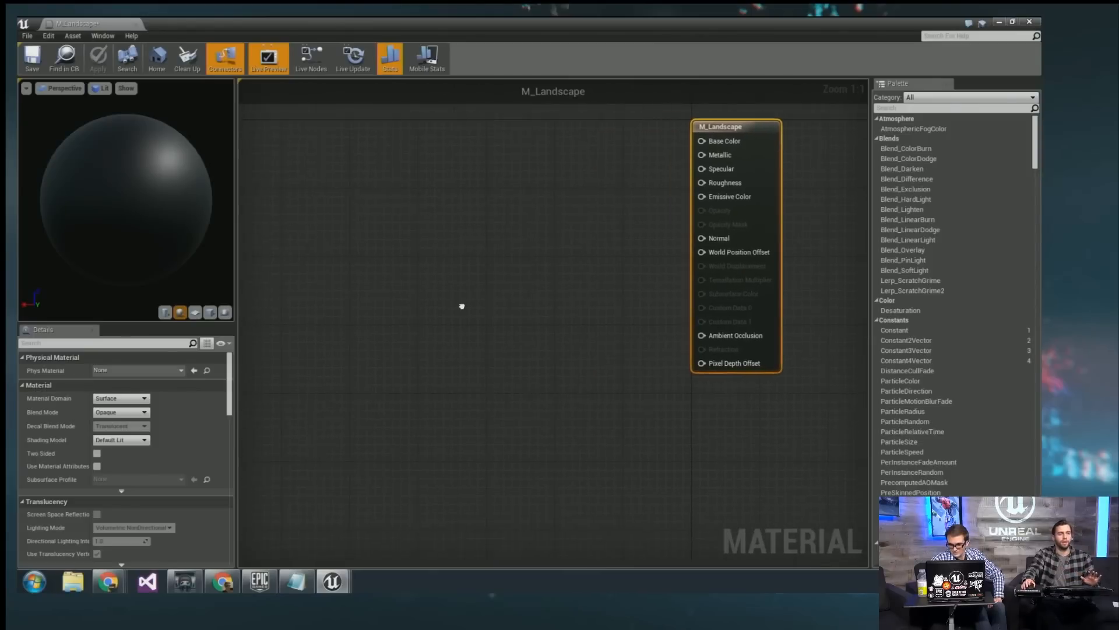
pyautogui.rightClick(963, 84)
pyautogui.click(985, 93)
pyautogui.moveTo(514, 265); pyautogui.dragTo(616, 290, button='right')
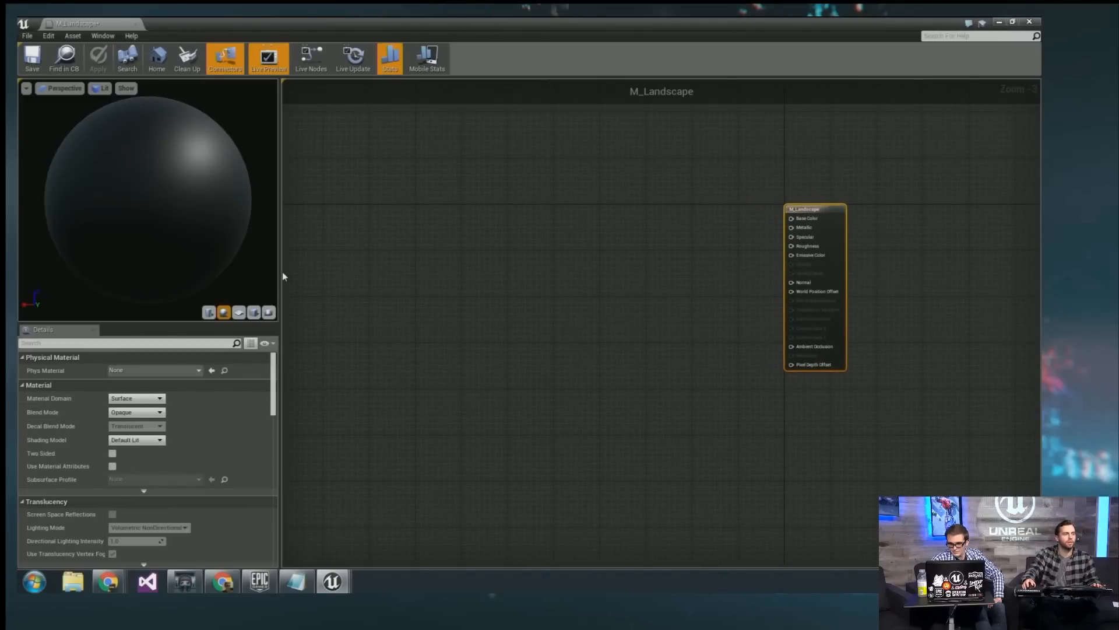
pyautogui.moveTo(281, 274); pyautogui.dragTo(233, 280)
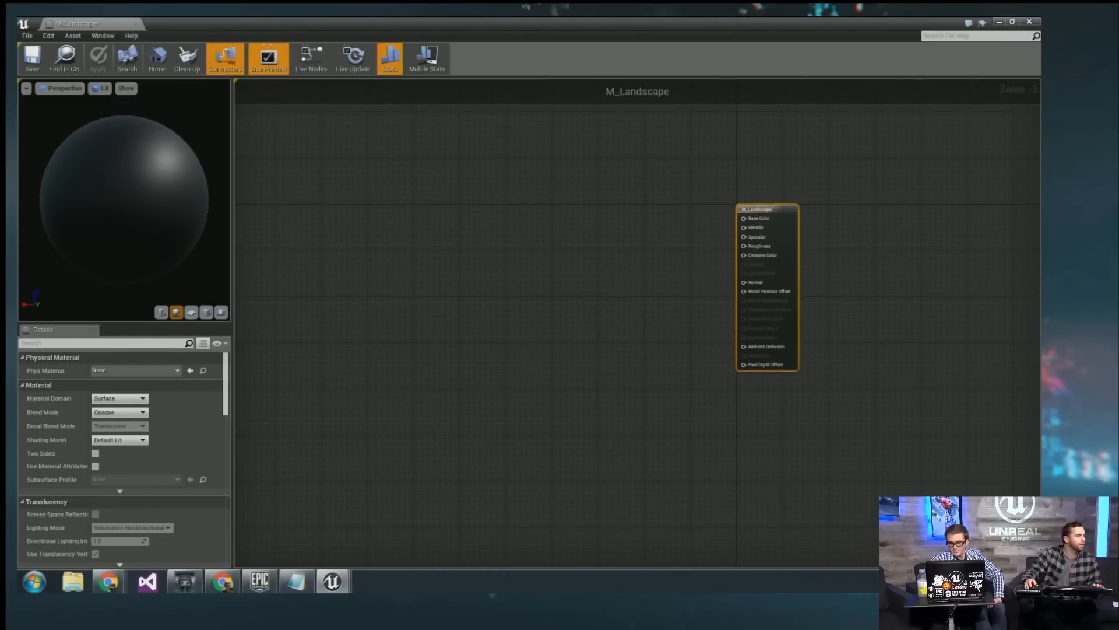
# Switch to Notepad, copy all of the material node text, and move the Notepad window off the main screen.
pyautogui.hotkey('alt', 'Tab')
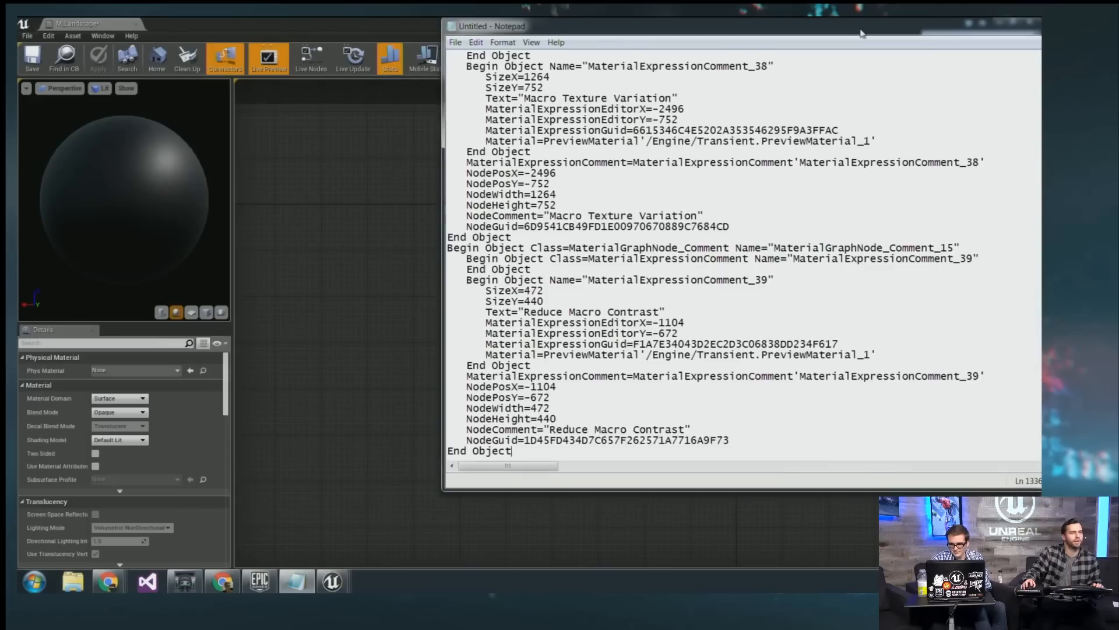
pyautogui.moveTo(861, 33); pyautogui.dragTo(692, 79)
pyautogui.click(689, 140)
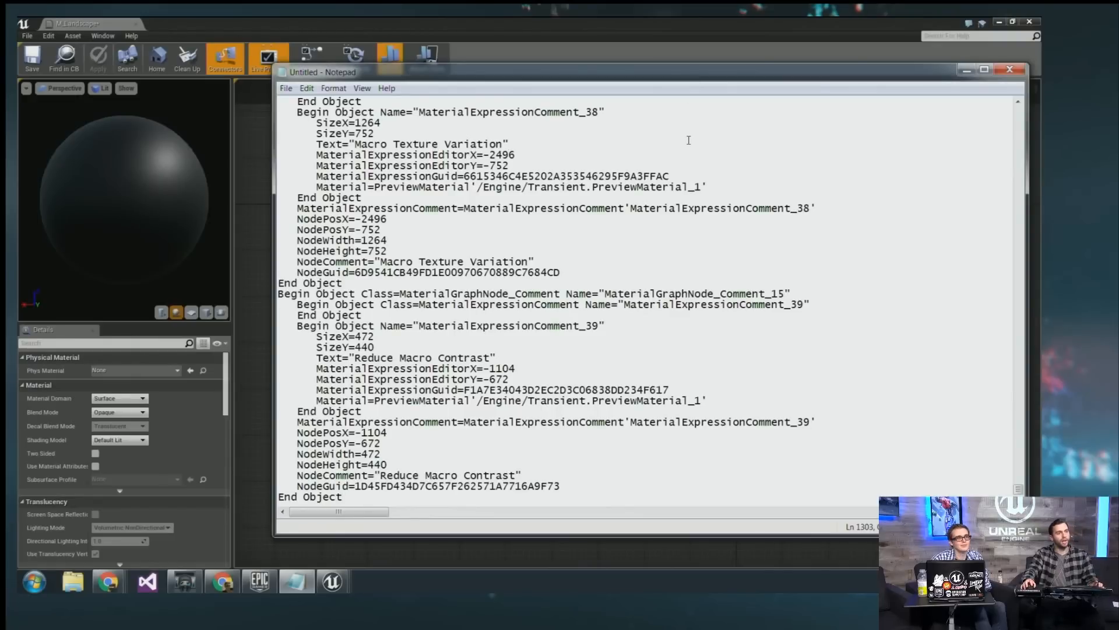
pyautogui.hotkey('ctrl', 'a')
pyautogui.hotkey('ctrl', 's')
pyautogui.click(769, 102)
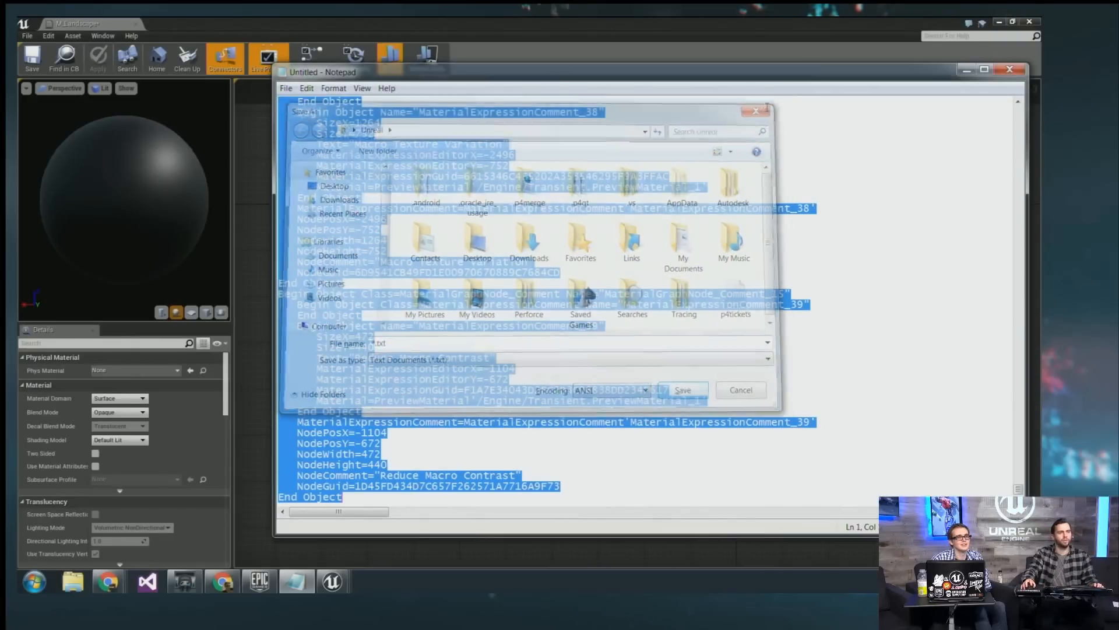
pyautogui.click(765, 120)
pyautogui.hotkey('ctrl', 'a')
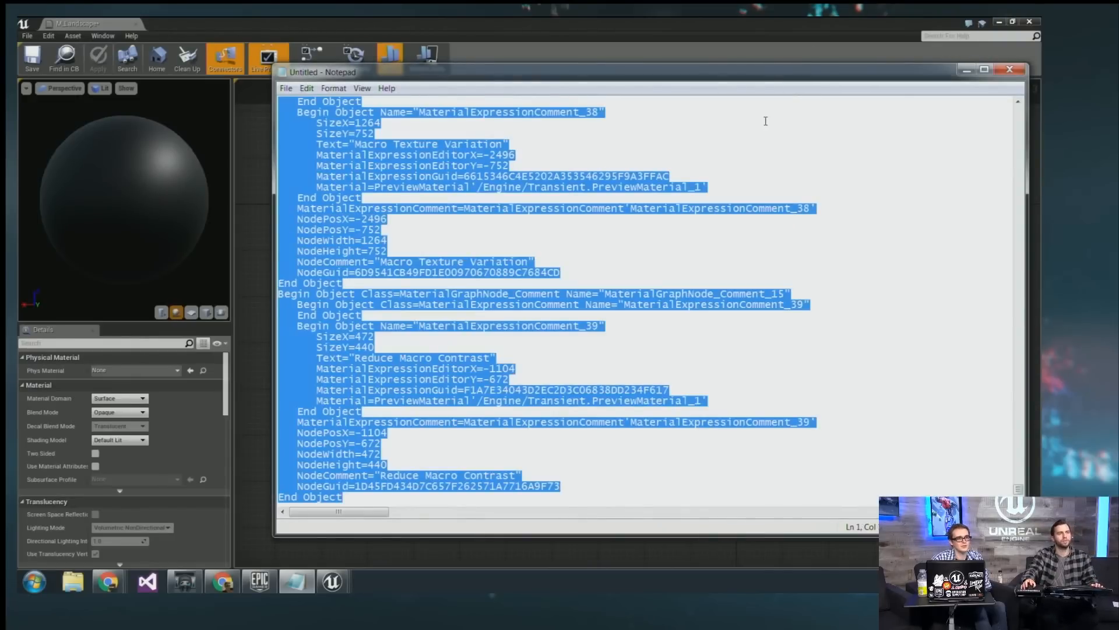
pyautogui.moveTo(792, 74); pyautogui.dragTo(18, 105)
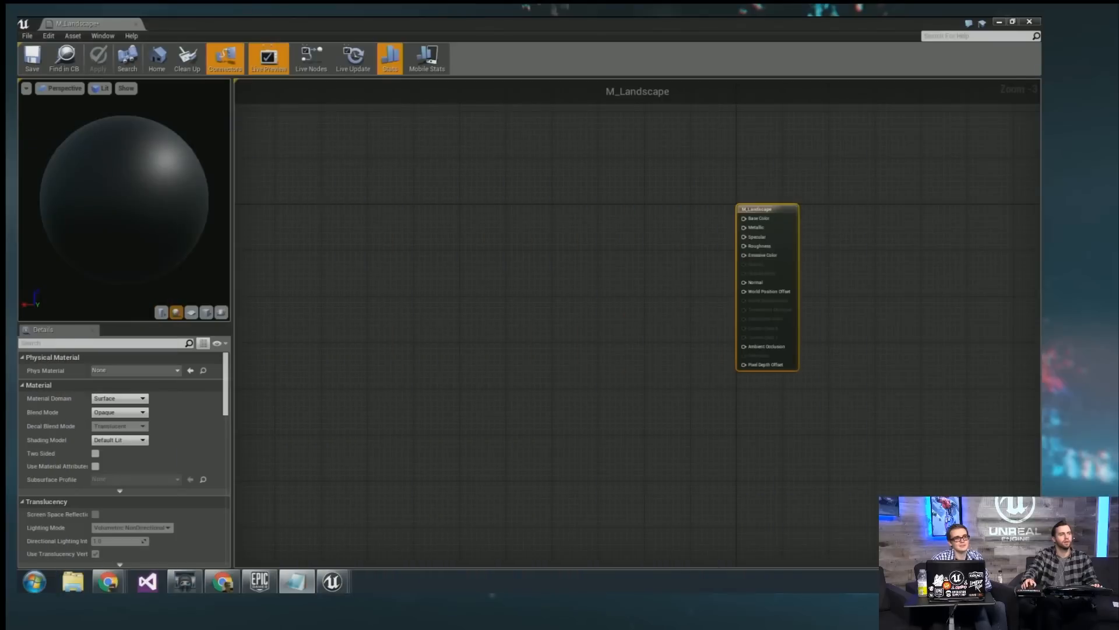
# Paste the copied landscape node network into the empty M_Landscape graph and minimize the Content Browser.
pyautogui.click(471, 262)
pyautogui.moveTo(402, 244); pyautogui.dragTo(615, 248, button='right')
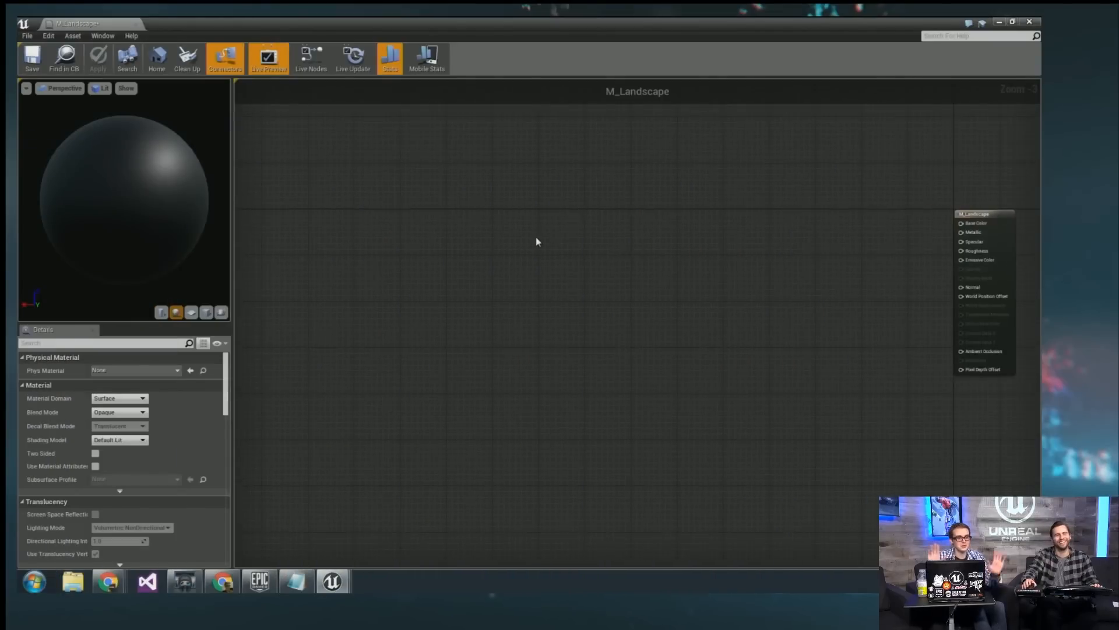
pyautogui.scroll(-1, 508, 238)
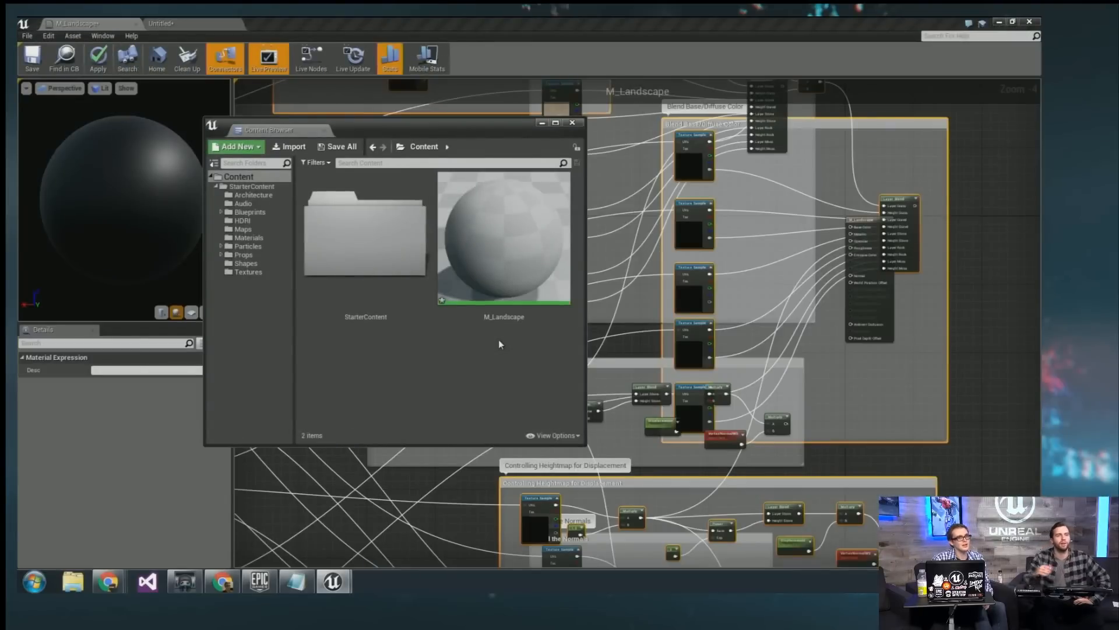
pyautogui.click(544, 124)
pyautogui.scroll(-5, 630, 373)
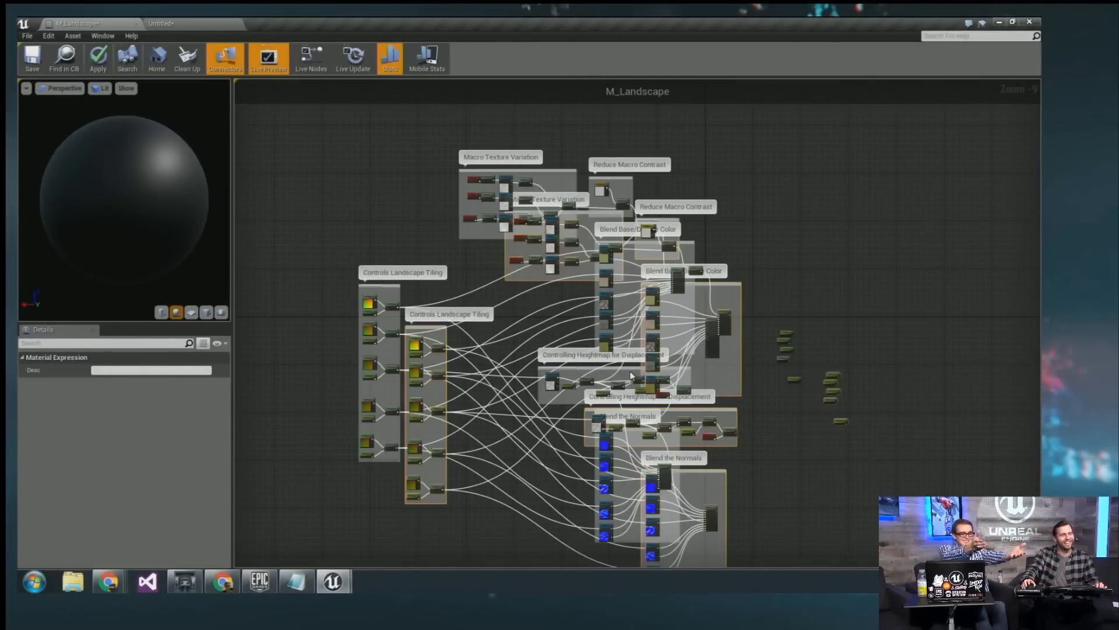
# Undo the duplicate paste and move the whole commented node network to the left, clear of the M_Landscape result node.
pyautogui.hotkey('ctrl', 'z')
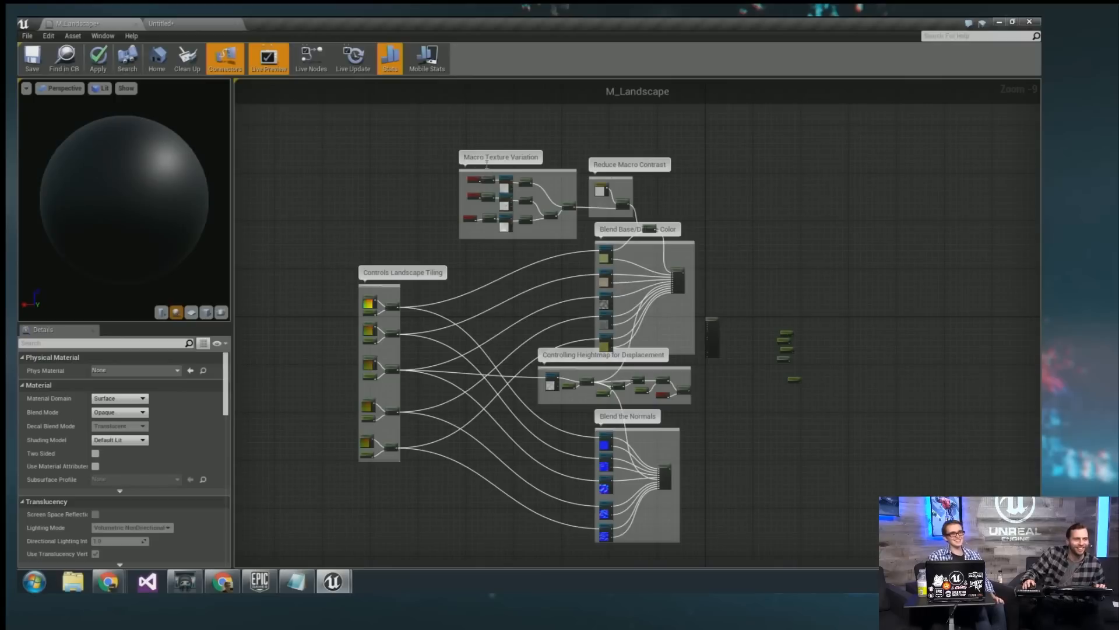
pyautogui.moveTo(317, 149); pyautogui.dragTo(658, 487)
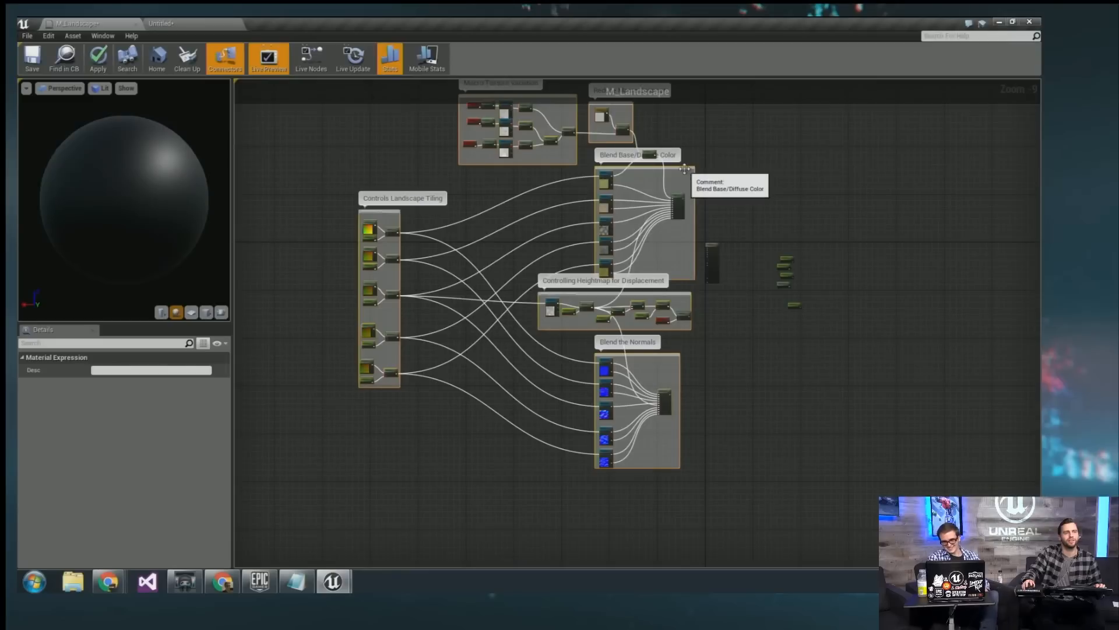
pyautogui.scroll(4, 686, 170)
pyautogui.moveTo(686, 169); pyautogui.dragTo(286, 164, button='right')
pyautogui.moveTo(837, 304); pyautogui.dragTo(579, 408)
pyautogui.scroll(4, 579, 408)
pyautogui.moveTo(631, 373); pyautogui.dragTo(767, 343, button='right')
pyautogui.scroll(-8, 815, 366)
pyautogui.moveTo(399, 123); pyautogui.dragTo(830, 350)
pyautogui.moveTo(934, 284); pyautogui.dragTo(675, 523, button='right')
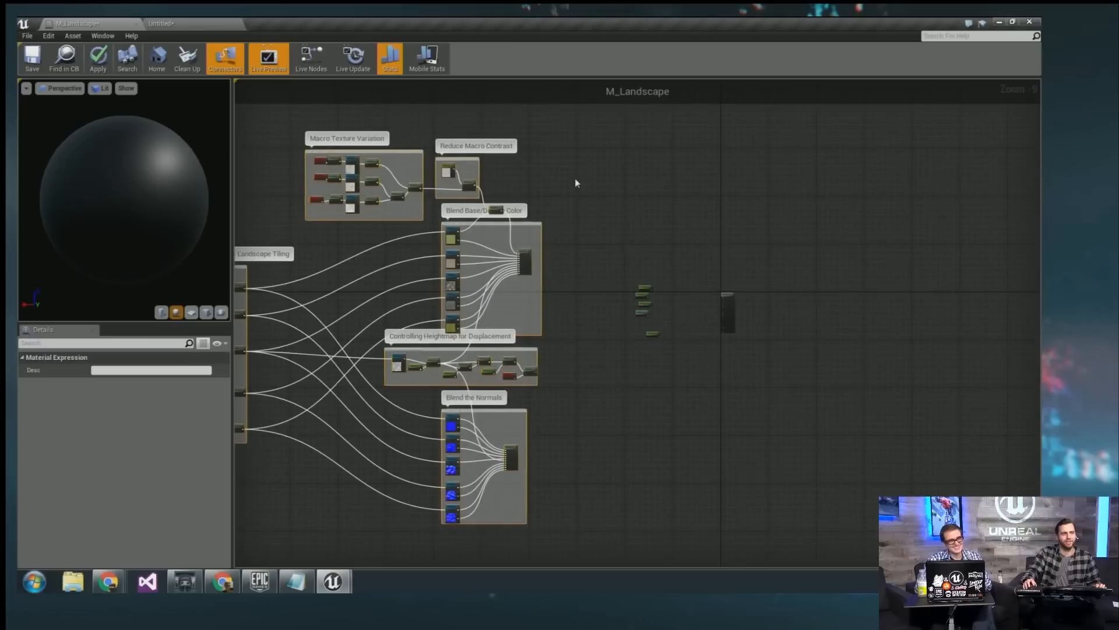
pyautogui.scroll(1, 518, 196)
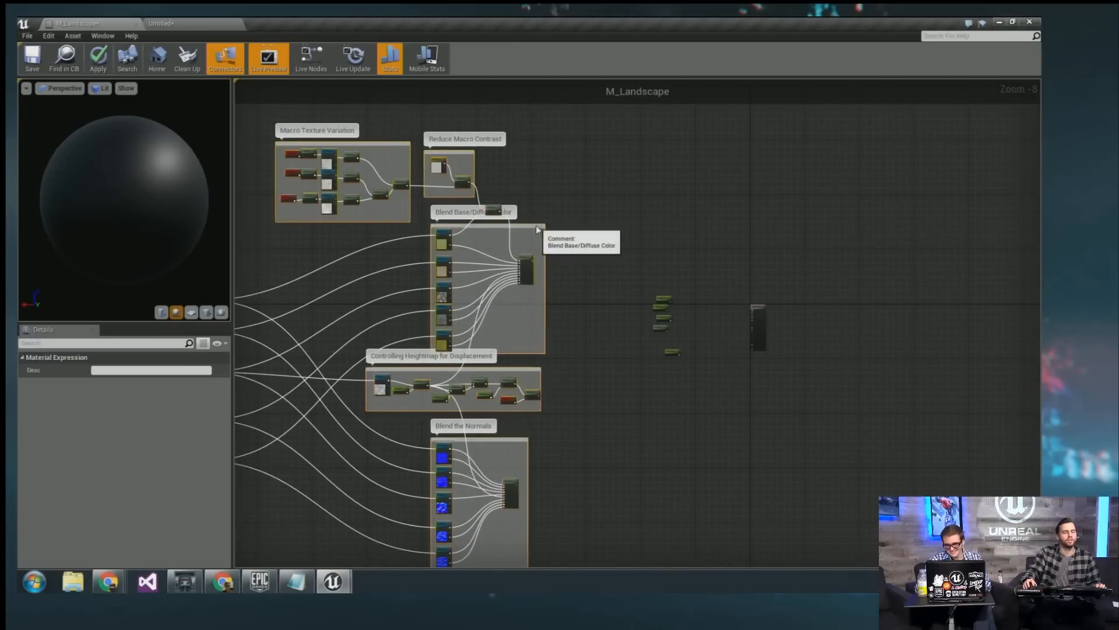
pyautogui.moveTo(537, 225); pyautogui.dragTo(635, 208, button='right')
pyautogui.click(767, 199)
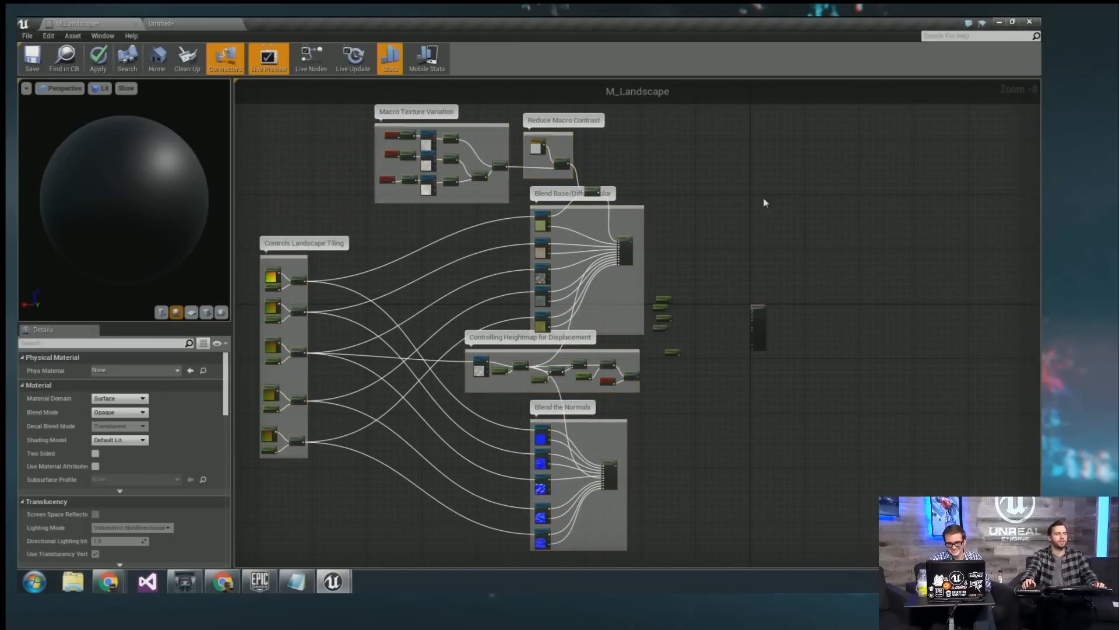
# Disconnect the macro Multiply node from the grass texture and Layer Blend, wire the grass texture directly to Layer Grass, and apply the material.
pyautogui.moveTo(765, 202); pyautogui.dragTo(810, 186, button='right')
pyautogui.moveTo(382, 224); pyautogui.dragTo(322, 282, button='right')
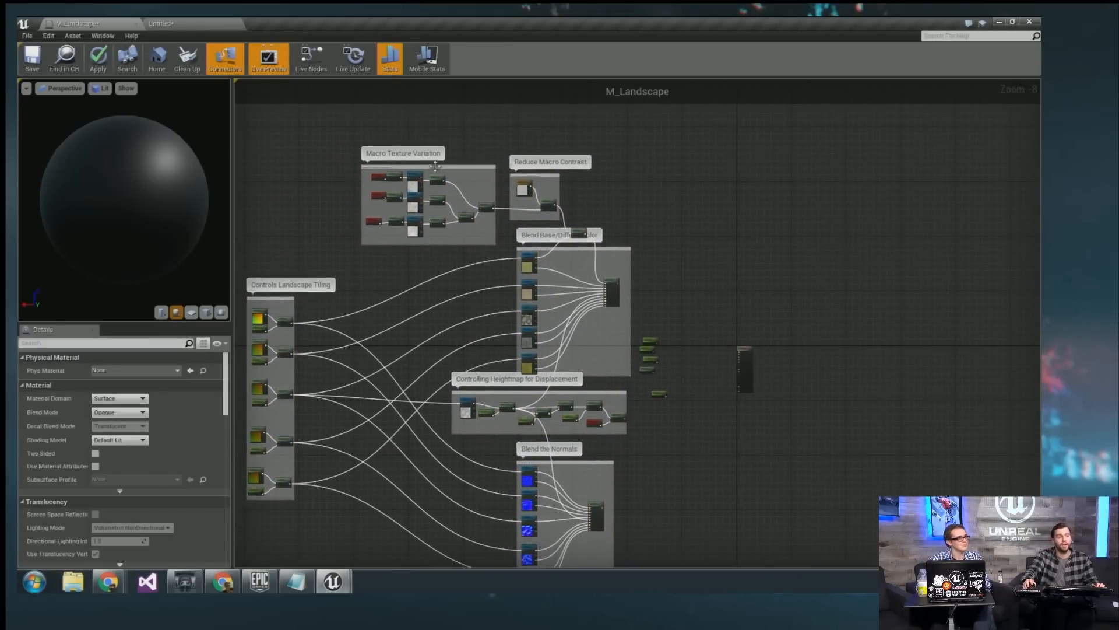
pyautogui.scroll(5, 591, 232)
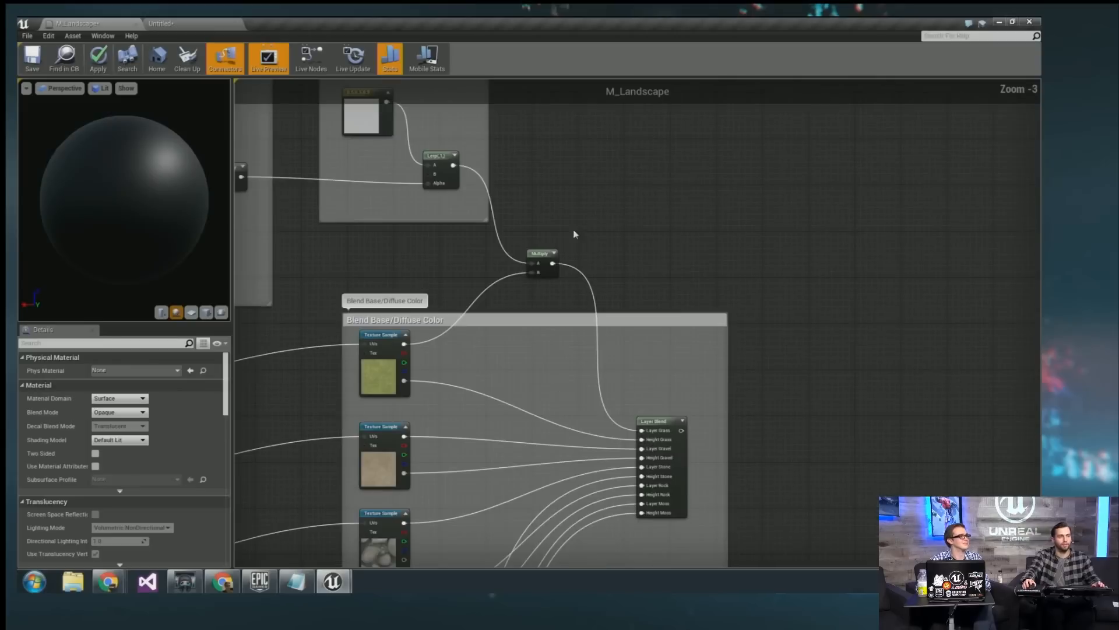
pyautogui.keyDown('alt'); pyautogui.click(549, 265); pyautogui.keyUp('alt')
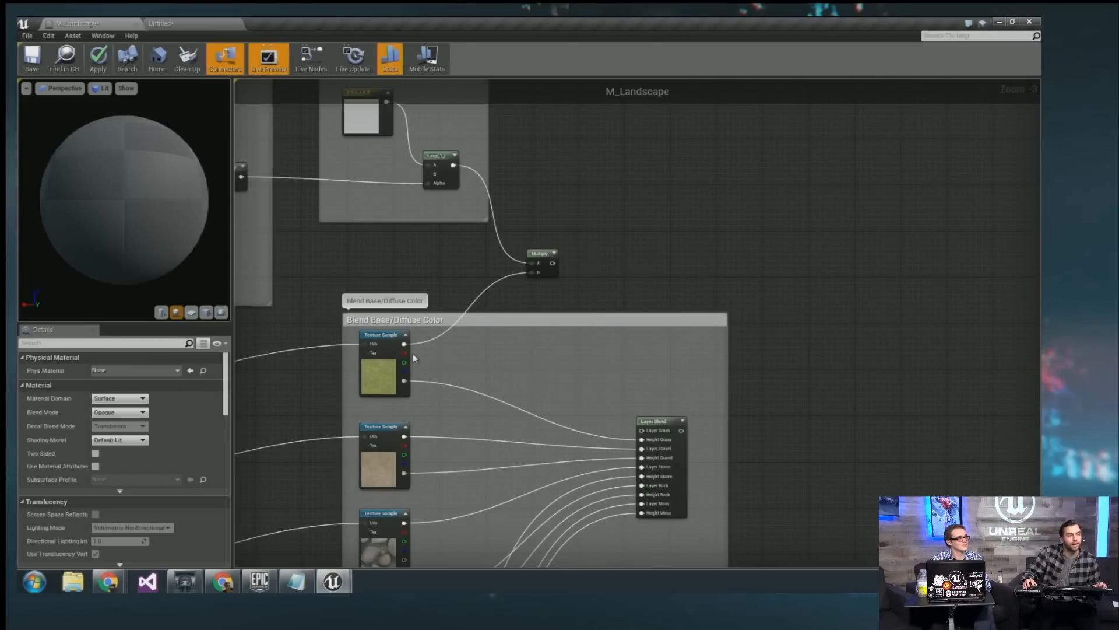
pyautogui.moveTo(404, 344); pyautogui.dragTo(644, 434)
pyautogui.moveTo(544, 304); pyautogui.dragTo(646, 330, button='right')
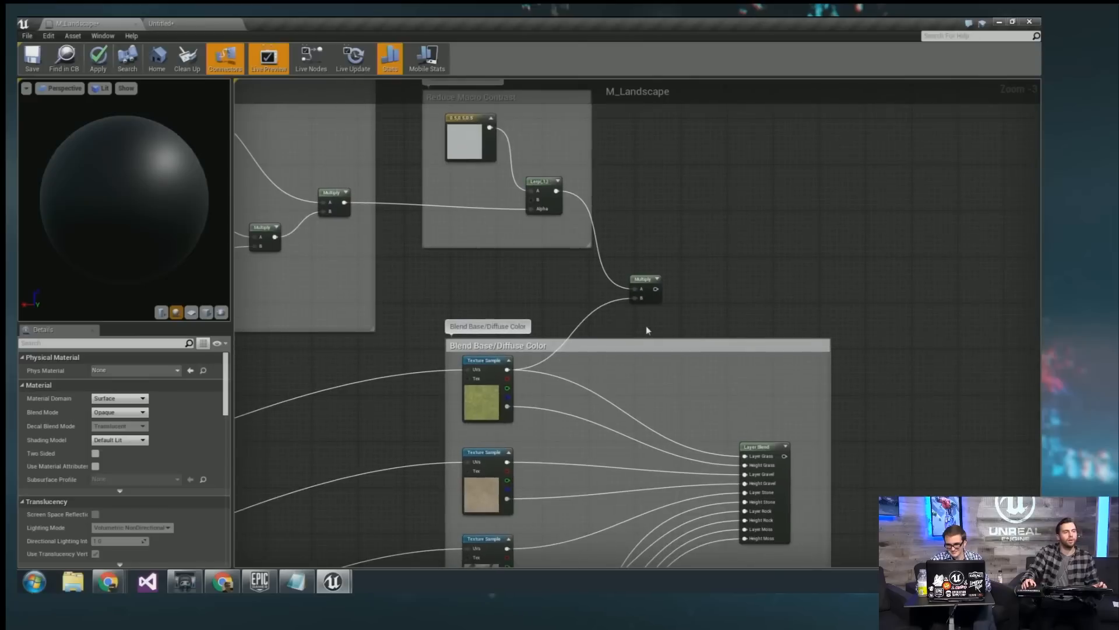
pyautogui.keyDown('alt'); pyautogui.click(634, 298); pyautogui.keyUp('alt')
pyautogui.moveTo(600, 302); pyautogui.dragTo(710, 301, button='right')
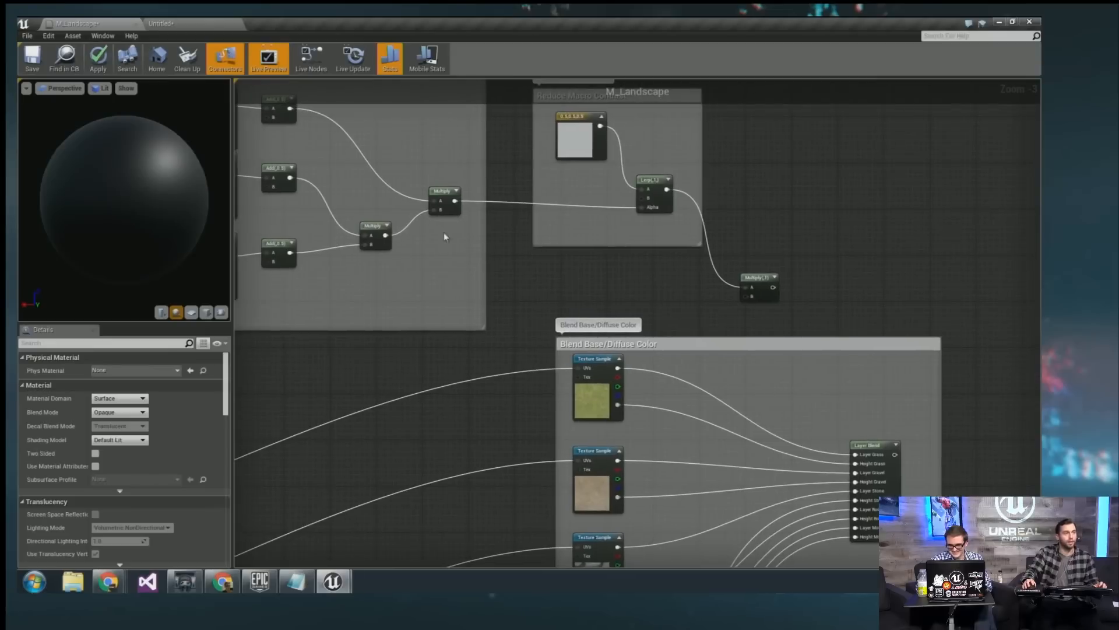
pyautogui.click(99, 58)
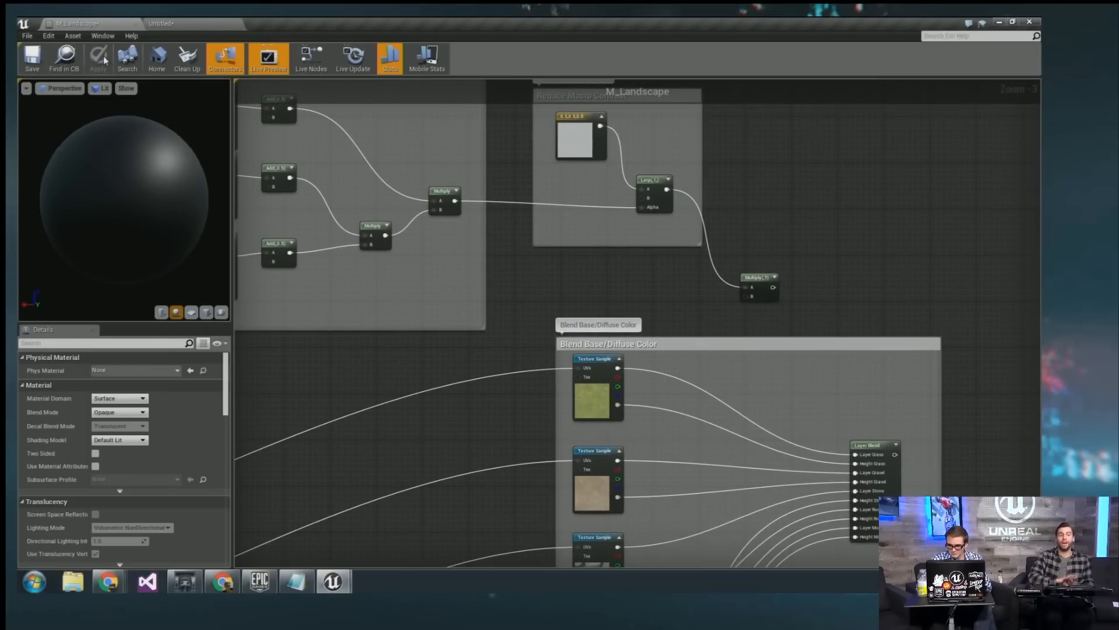
# Move the M_Landscape result node closer to the loose constant, Specular, Roughness and Landscape Visibility Mask nodes.
pyautogui.moveTo(808, 341); pyautogui.dragTo(701, 263, button='right')
pyautogui.moveTo(771, 322); pyautogui.dragTo(721, 304, button='right')
pyautogui.moveTo(852, 293); pyautogui.dragTo(705, 264, button='right')
pyautogui.moveTo(847, 383); pyautogui.dragTo(631, 244, button='right')
pyautogui.moveTo(788, 405); pyautogui.dragTo(680, 252)
pyautogui.moveTo(590, 342); pyautogui.dragTo(796, 379, button='right')
pyautogui.moveTo(739, 435); pyautogui.dragTo(730, 452, button='right')
pyautogui.scroll(1, 662, 507)
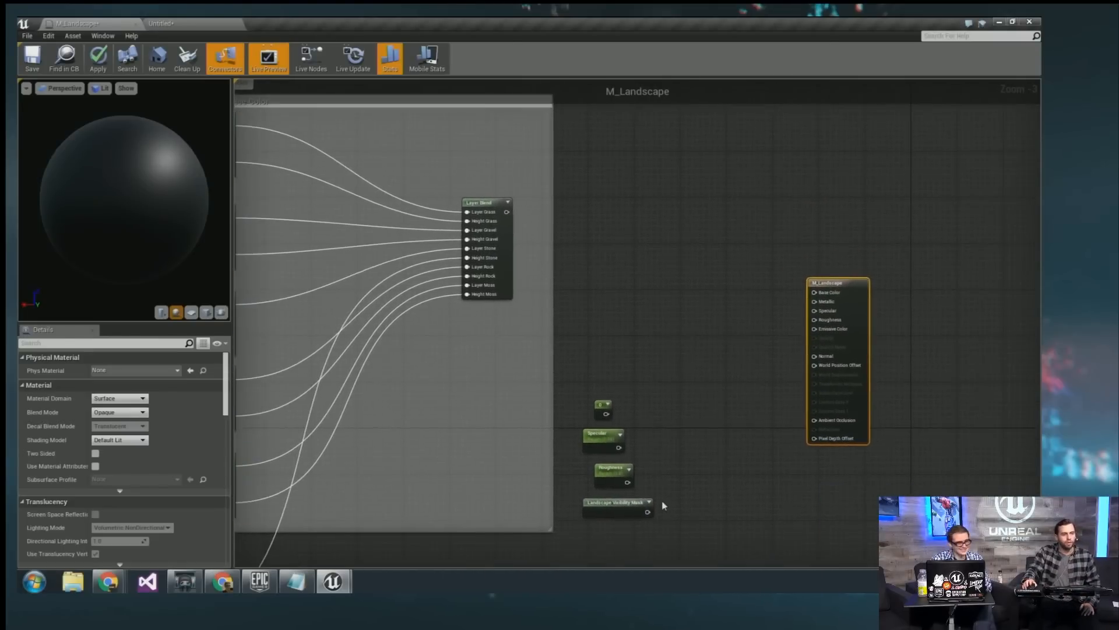
pyautogui.scroll(1, 630, 277)
pyautogui.scroll(1, 622, 295)
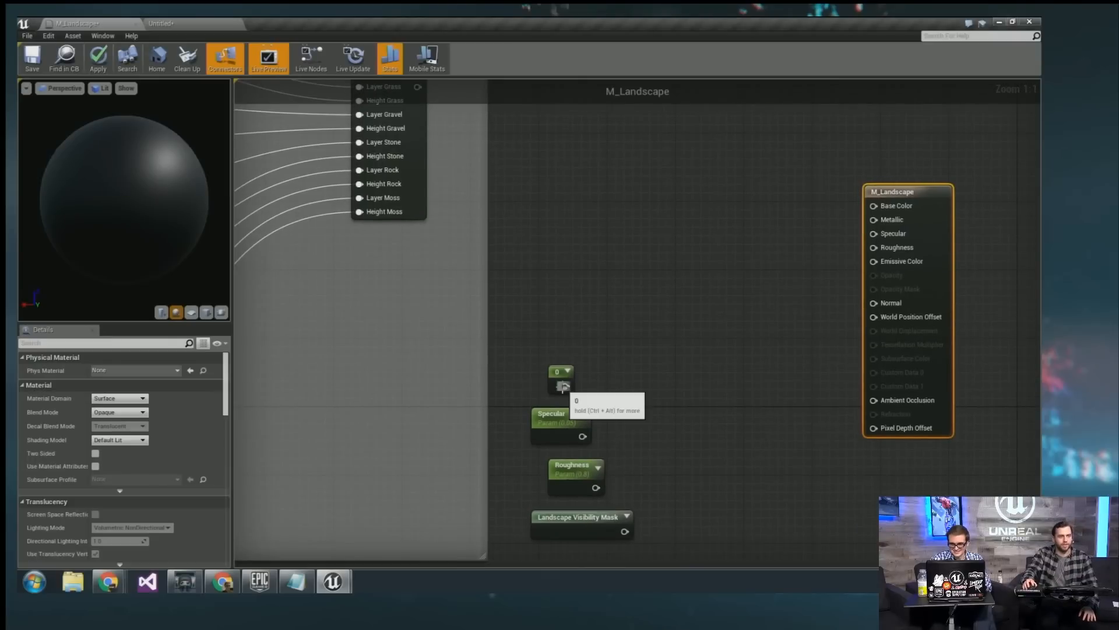
# Stack and connect the 0 constant to Metallic, Specular and Roughness to their matching inputs, and Landscape Visibility Mask to Opacity Mask.
pyautogui.moveTo(565, 386); pyautogui.dragTo(887, 223)
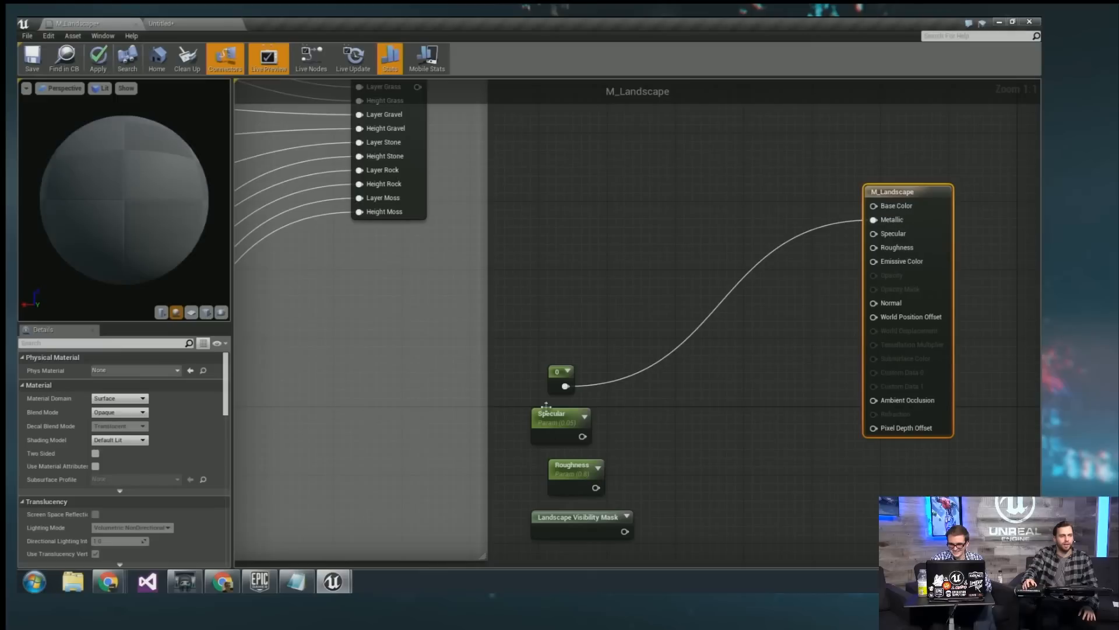
pyautogui.moveTo(552, 384); pyautogui.dragTo(615, 238)
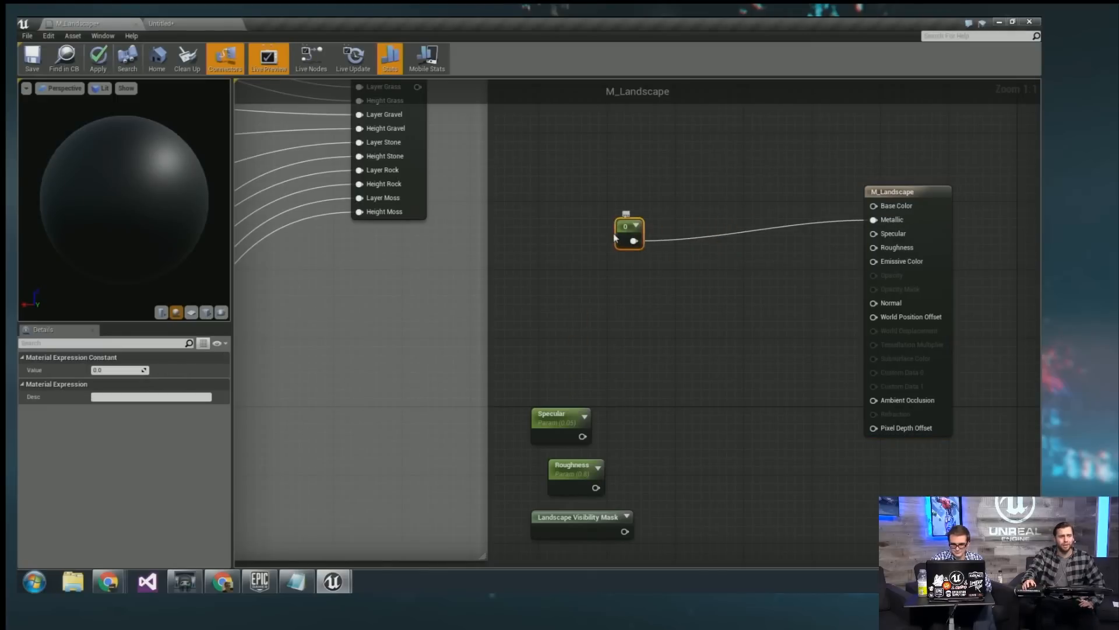
pyautogui.moveTo(554, 431); pyautogui.dragTo(873, 233)
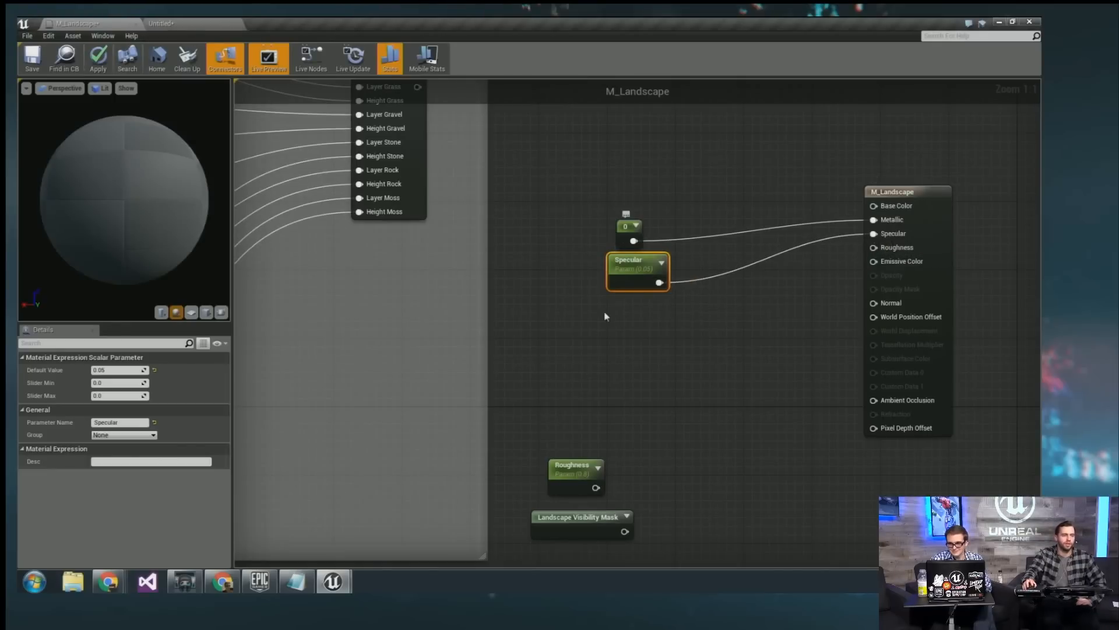
pyautogui.moveTo(575, 475); pyautogui.dragTo(874, 247)
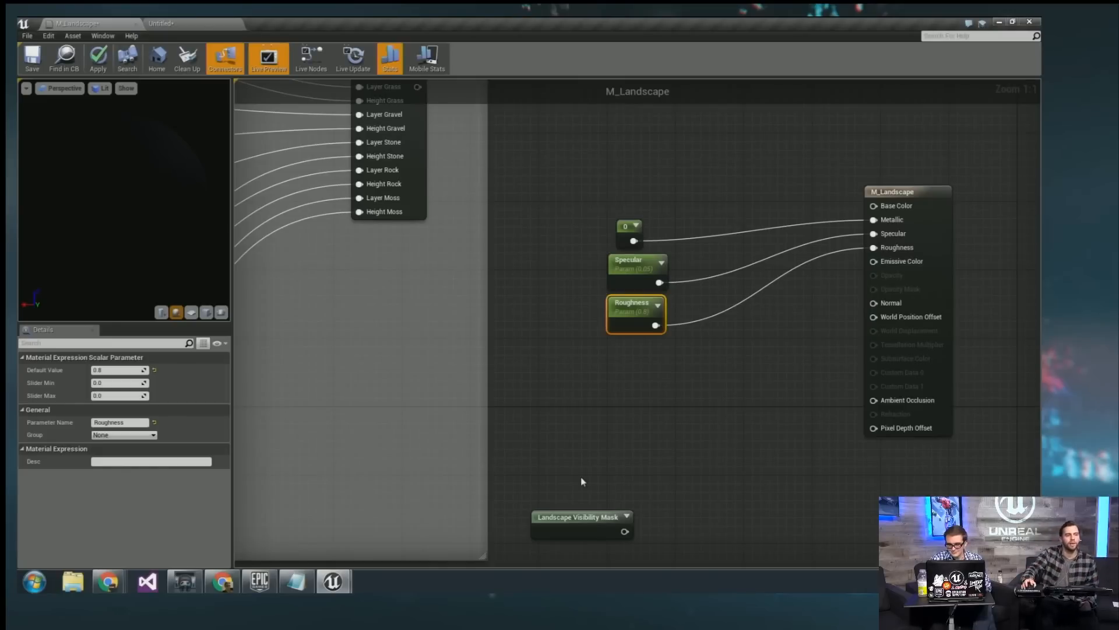
pyautogui.moveTo(584, 521); pyautogui.dragTo(887, 286)
pyautogui.click(948, 256)
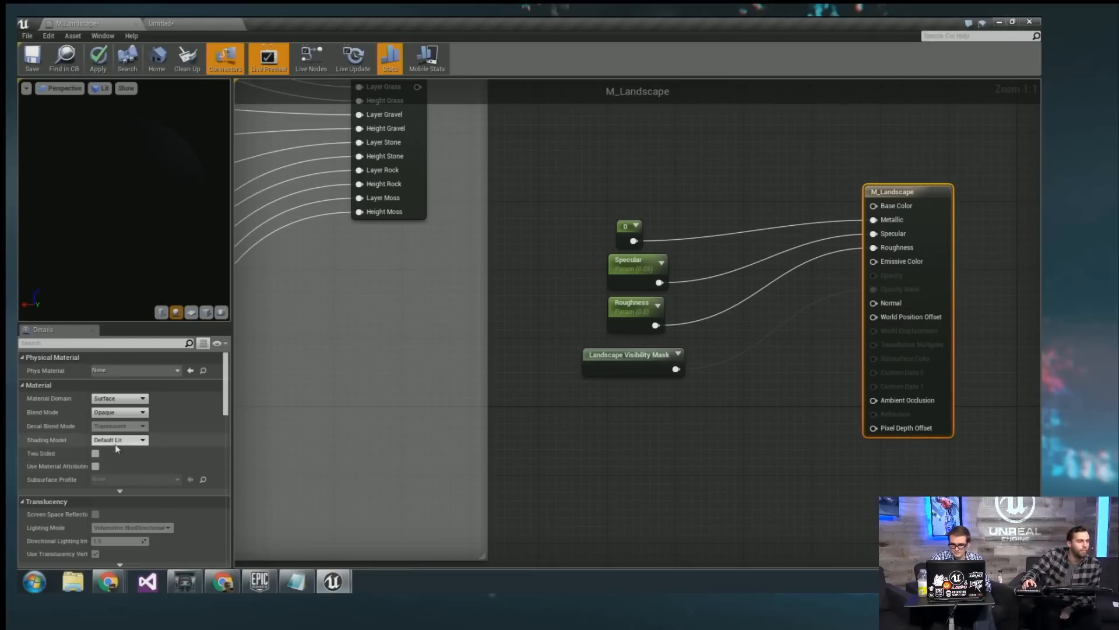
# Examine the Layer Blend node, its layer and height inputs, and the texture samples feeding it in the Blend Base/Diffuse Color group.
pyautogui.moveTo(612, 342); pyautogui.dragTo(651, 394, button='right')
pyautogui.moveTo(455, 213); pyautogui.dragTo(562, 247, button='right')
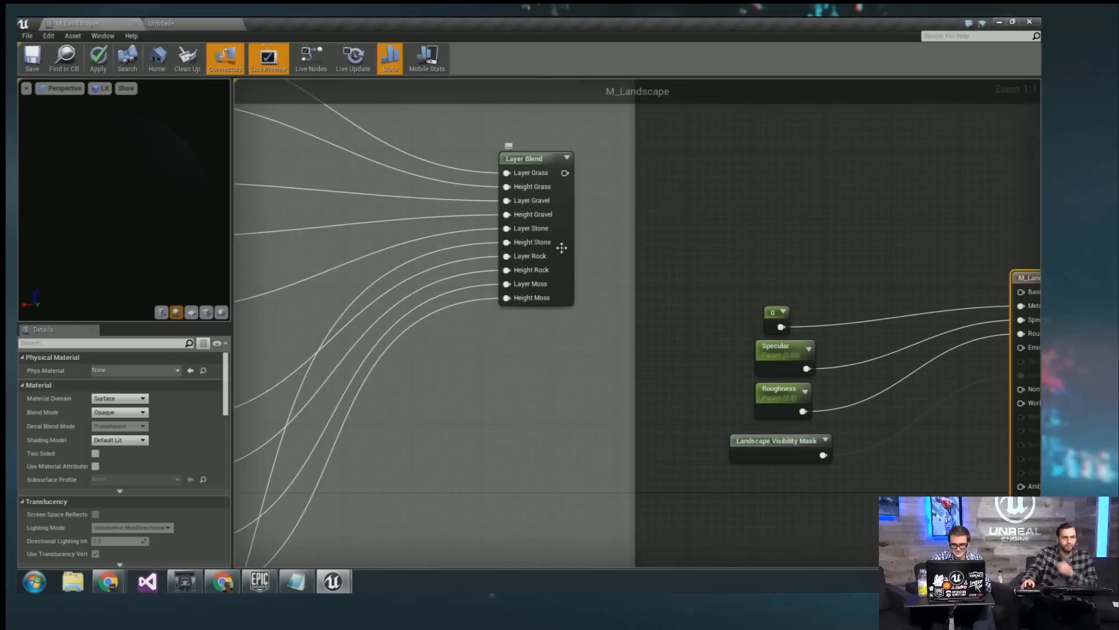
pyautogui.moveTo(685, 161)
pyautogui.mouseDown(button='right')
pyautogui.moveTo(673, 180)
pyautogui.moveTo(687, 182)
pyautogui.mouseUp(button='right')
pyautogui.moveTo(420, 154); pyautogui.dragTo(507, 220, button='right')
pyautogui.moveTo(414, 219); pyautogui.dragTo(555, 202, button='right')
pyautogui.scroll(-2, 576, 251)
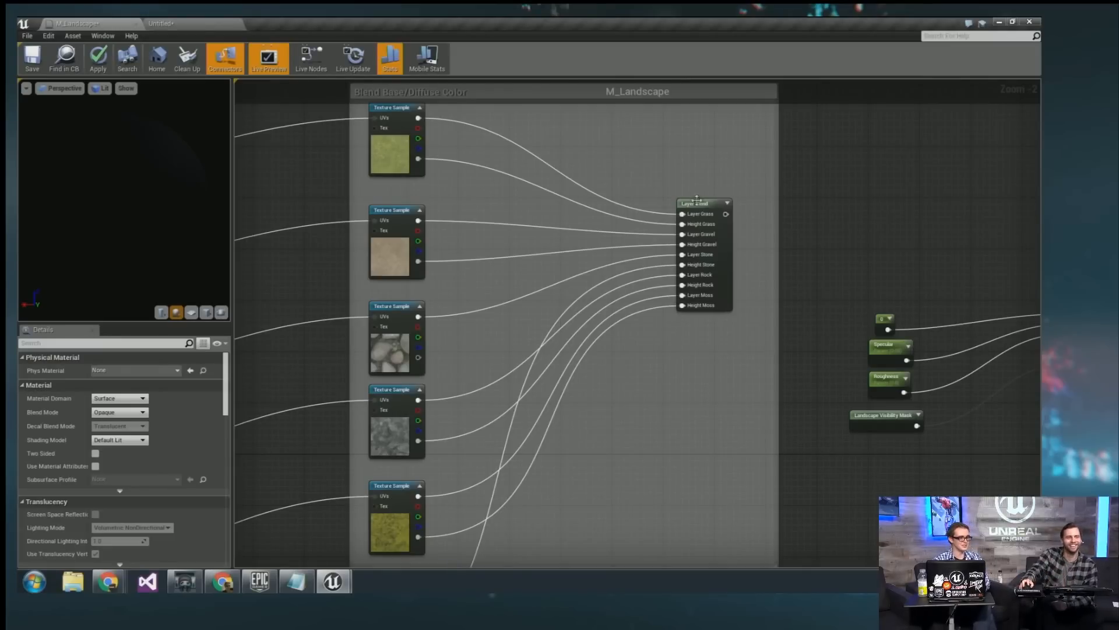
pyautogui.moveTo(818, 230); pyautogui.dragTo(659, 202, button='right')
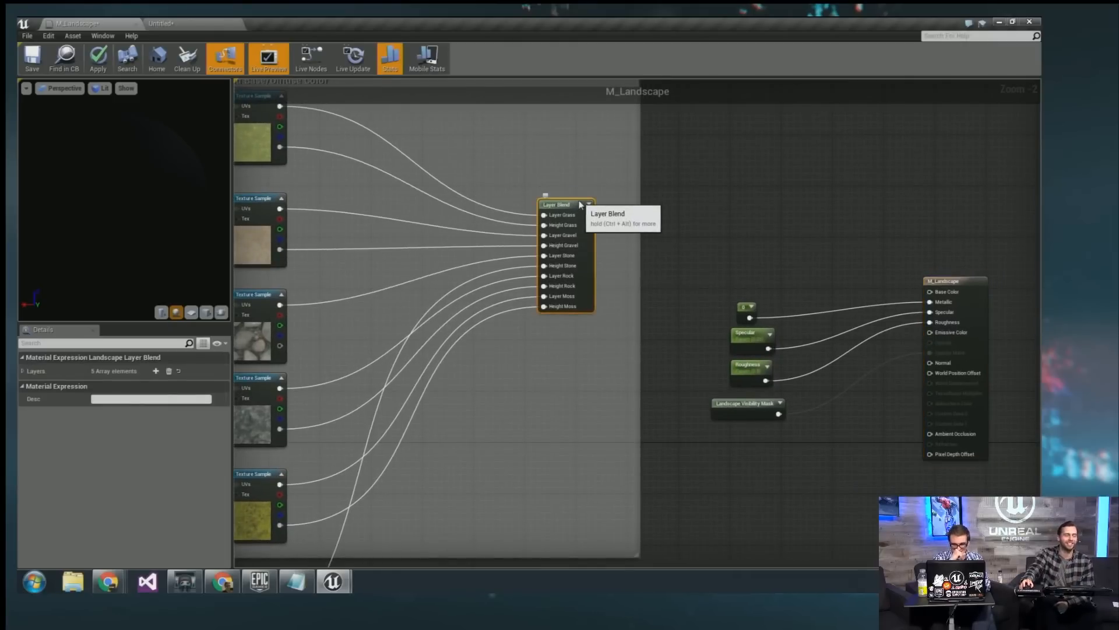
pyautogui.scroll(-1, 644, 199)
pyautogui.click(545, 200)
pyautogui.scroll(-4, 470, 406)
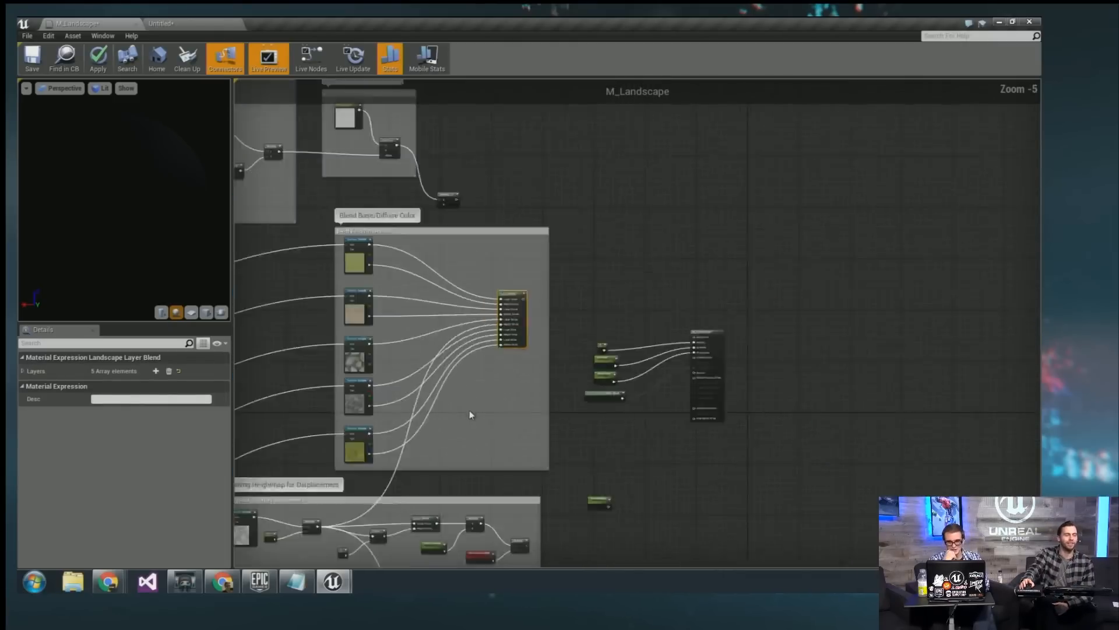
# Shift the Controls Landscape Tiling comment group slightly up and to the right in the graph.
pyautogui.moveTo(445, 418); pyautogui.dragTo(445, 352, button='right')
pyautogui.scroll(2, 520, 400)
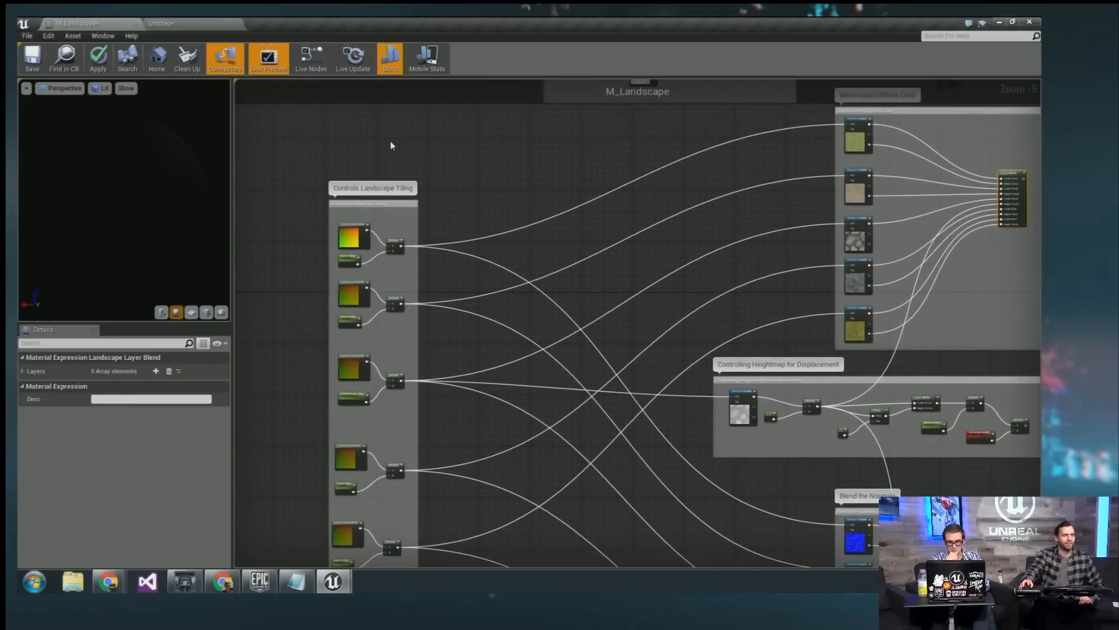
pyautogui.moveTo(388, 201); pyautogui.dragTo(407, 169)
pyautogui.moveTo(637, 239); pyautogui.dragTo(551, 246, button='right')
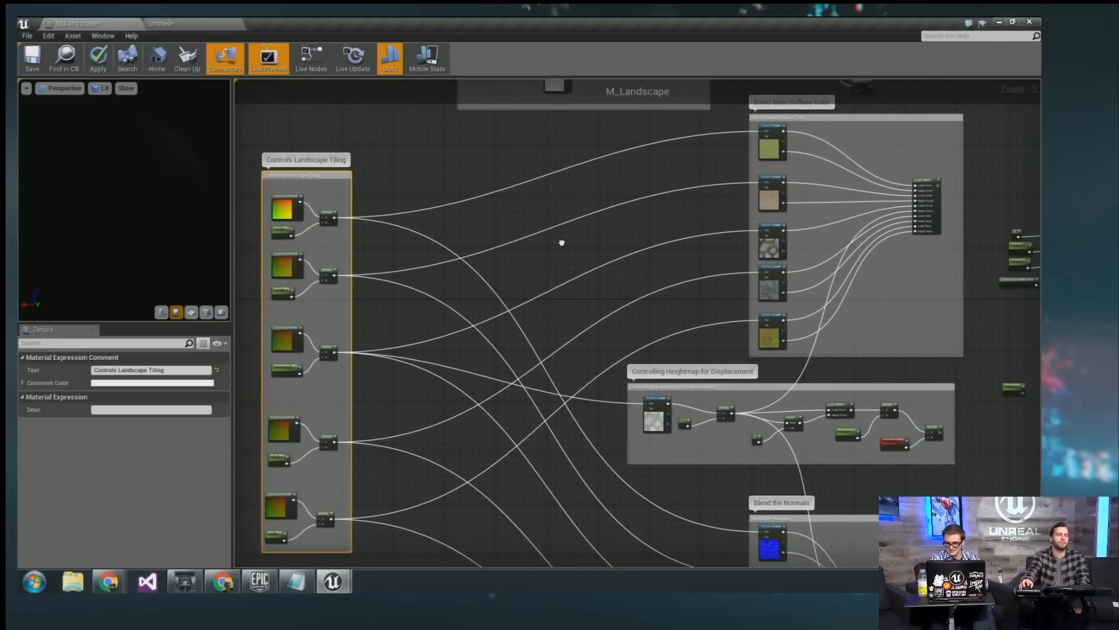
# Open the node search list in the empty graph area between the Blend Base/Diffuse Color group and the M_Landscape node.
pyautogui.moveTo(561, 242); pyautogui.dragTo(344, 304, button='right')
pyautogui.scroll(2, 641, 207)
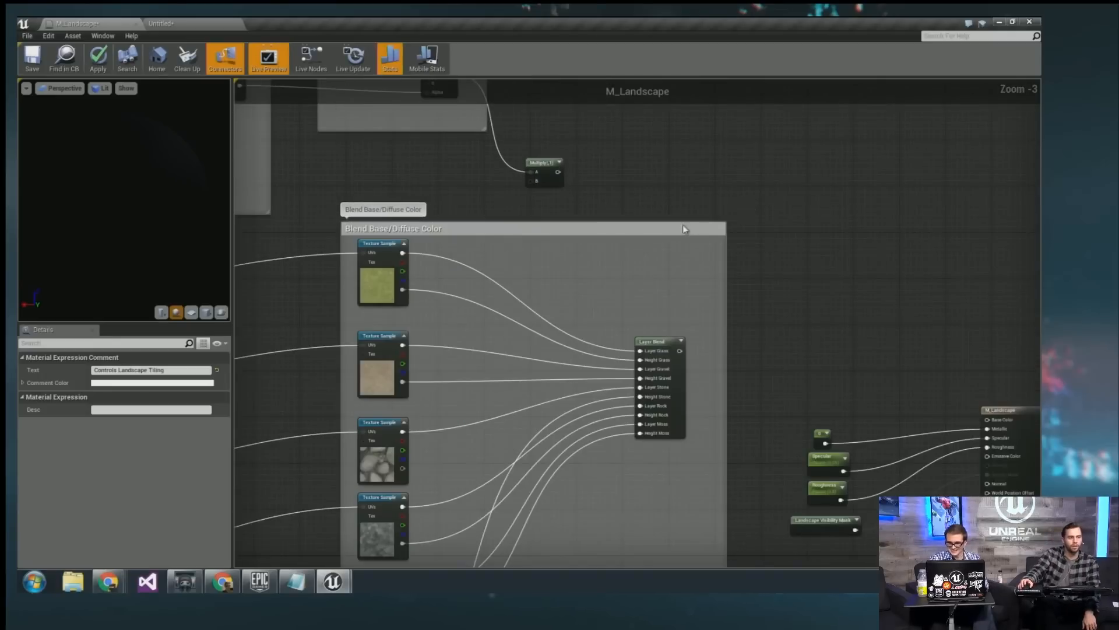
pyautogui.moveTo(683, 225); pyautogui.dragTo(732, 225, button='right')
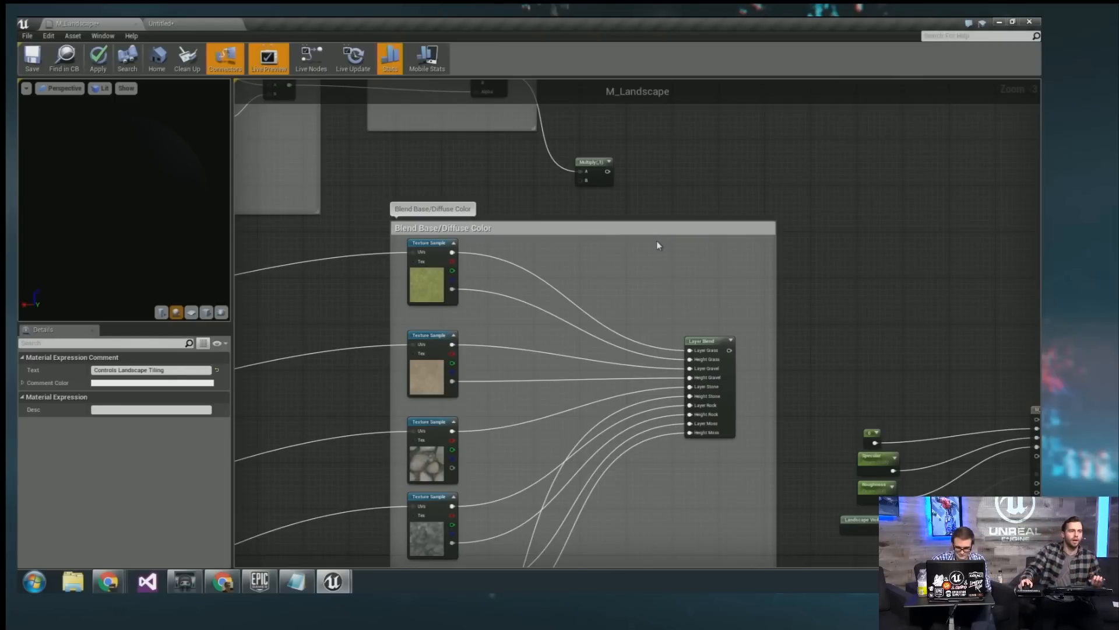
pyautogui.moveTo(655, 320); pyautogui.dragTo(601, 283, button='right')
pyautogui.moveTo(736, 276); pyautogui.dragTo(709, 220, button='right')
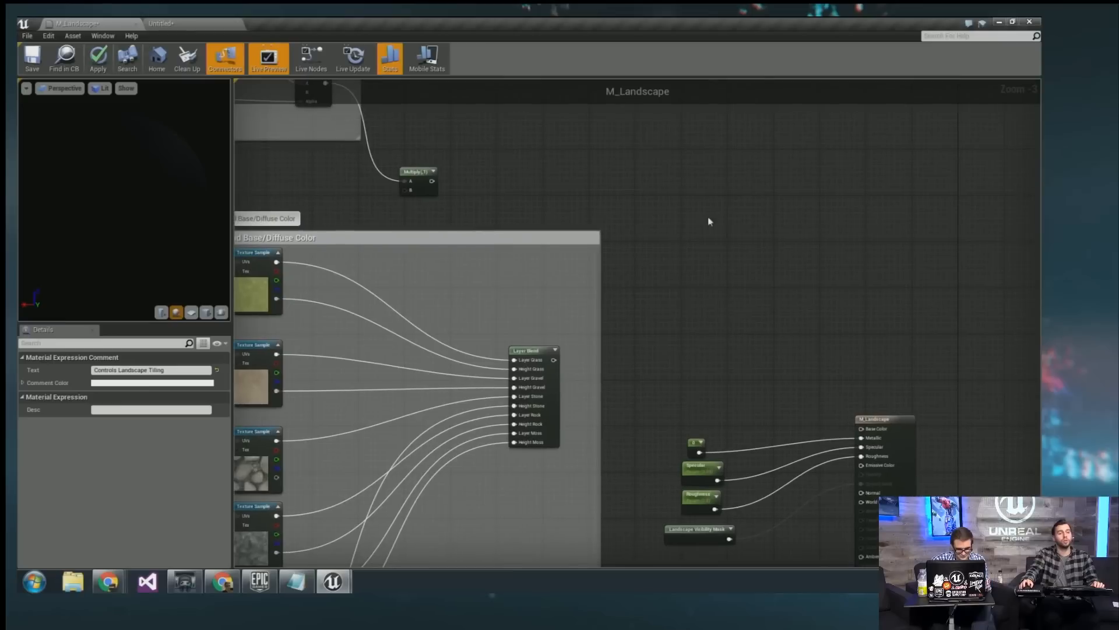
pyautogui.rightClick(722, 203)
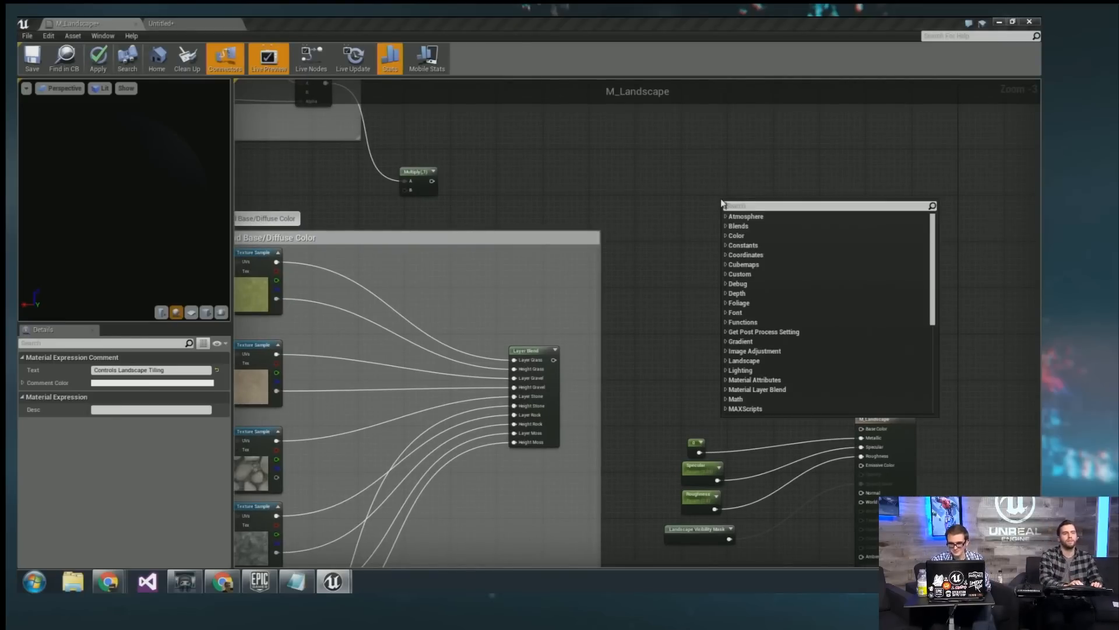
pyautogui.write('layer blen')
pyautogui.press('BackSpace')
pyautogui.press('BackSpace')
pyautogui.press('BackSpace')
pyautogui.press('BackSpace')
pyautogui.press('BackSpace')
pyautogui.press('BackSpace')
pyautogui.press('BackSpace')
pyautogui.press('BackSpace')
pyautogui.press('BackSpace')
pyautogui.press('BackSpace')
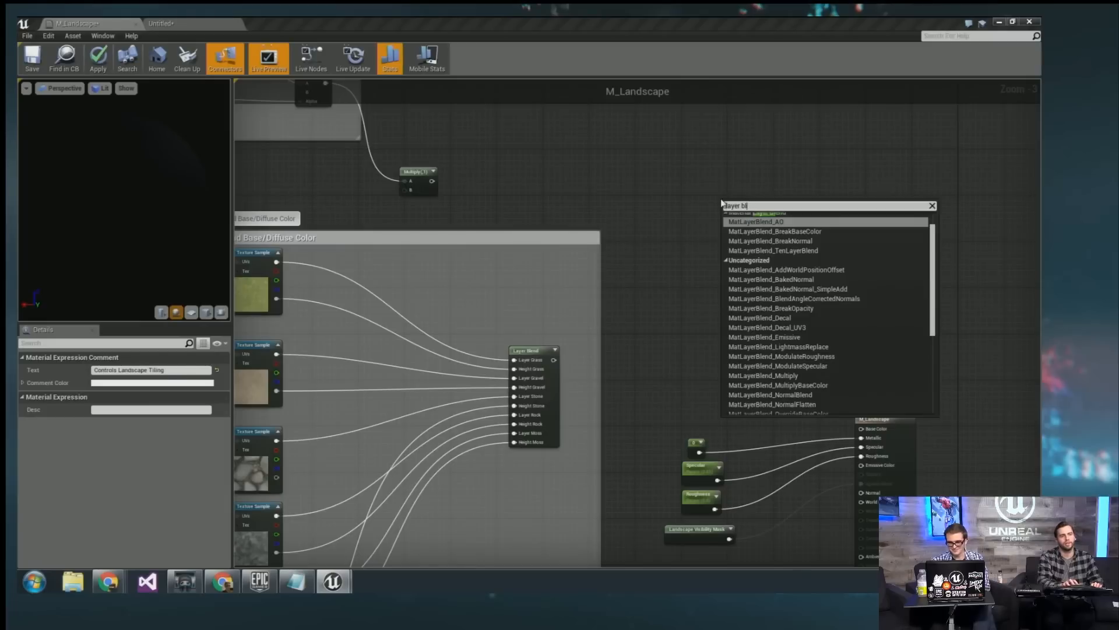
# Search the nodes for "landscape", add a LandscapeLayerBlend node, and place it just outside the Blend Base/Diffuse Color group.
pyautogui.write('landscape')
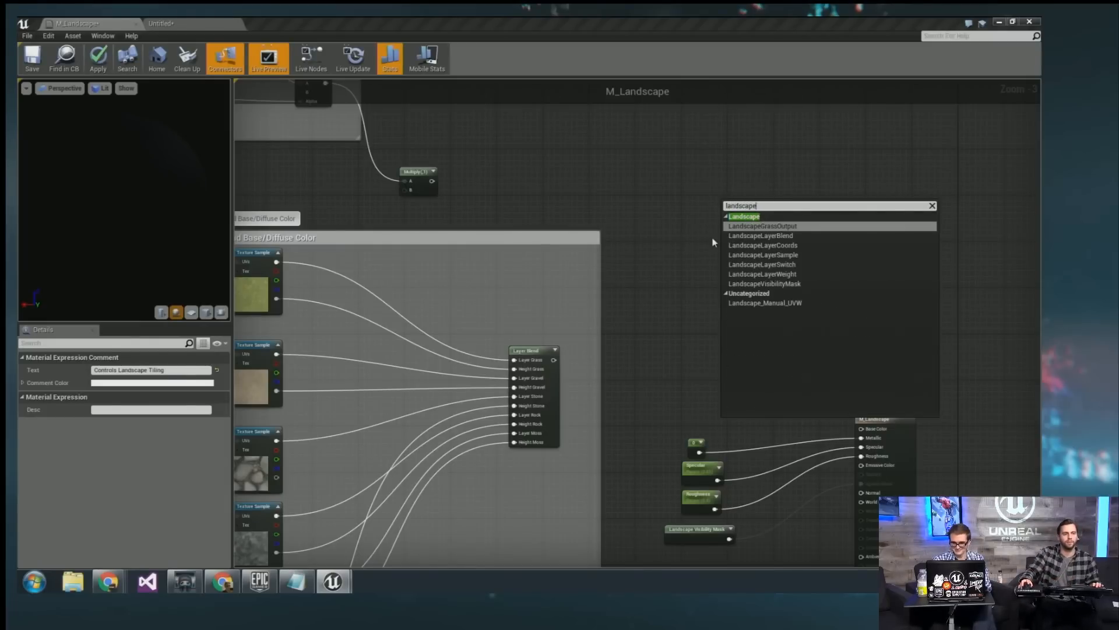
pyautogui.click(730, 236)
pyautogui.moveTo(740, 209); pyautogui.dragTo(653, 327)
pyautogui.scroll(3, 722, 349)
pyautogui.moveTo(661, 328); pyautogui.dragTo(590, 319, button='right')
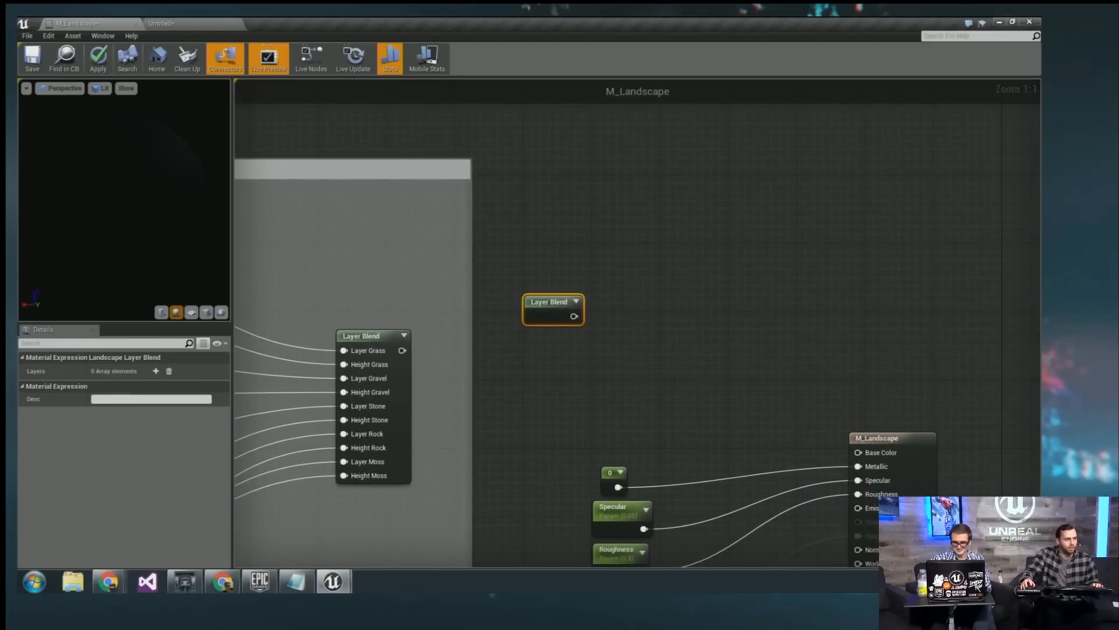
pyautogui.moveTo(533, 299); pyautogui.dragTo(559, 298)
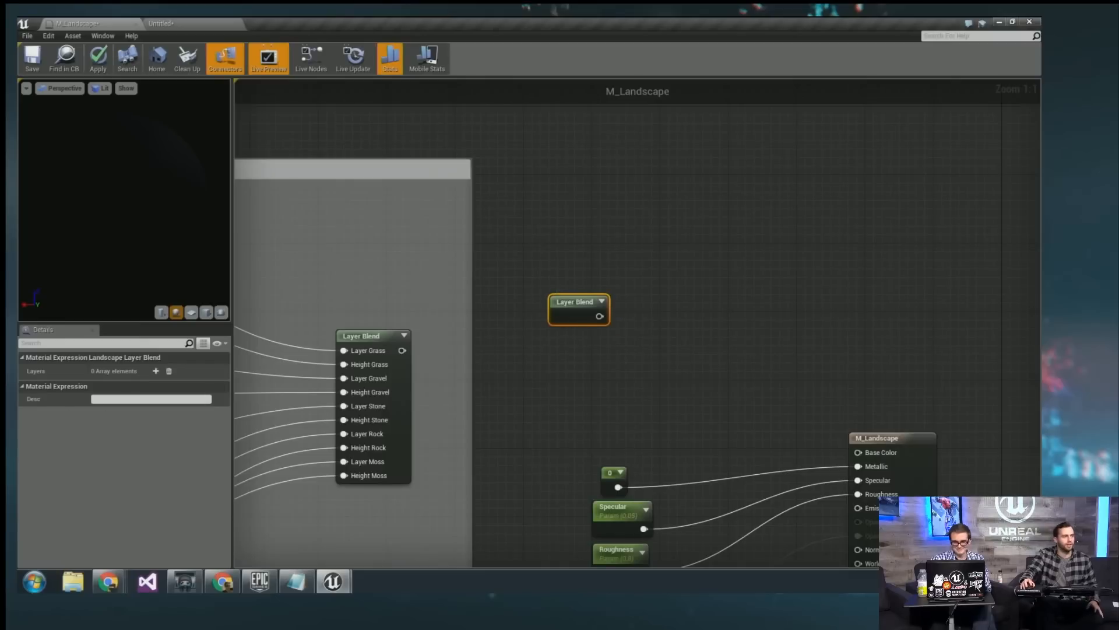
# Add one layer element to the new, empty Layer Blend node and nudge the node slightly down.
pyautogui.click(155, 370)
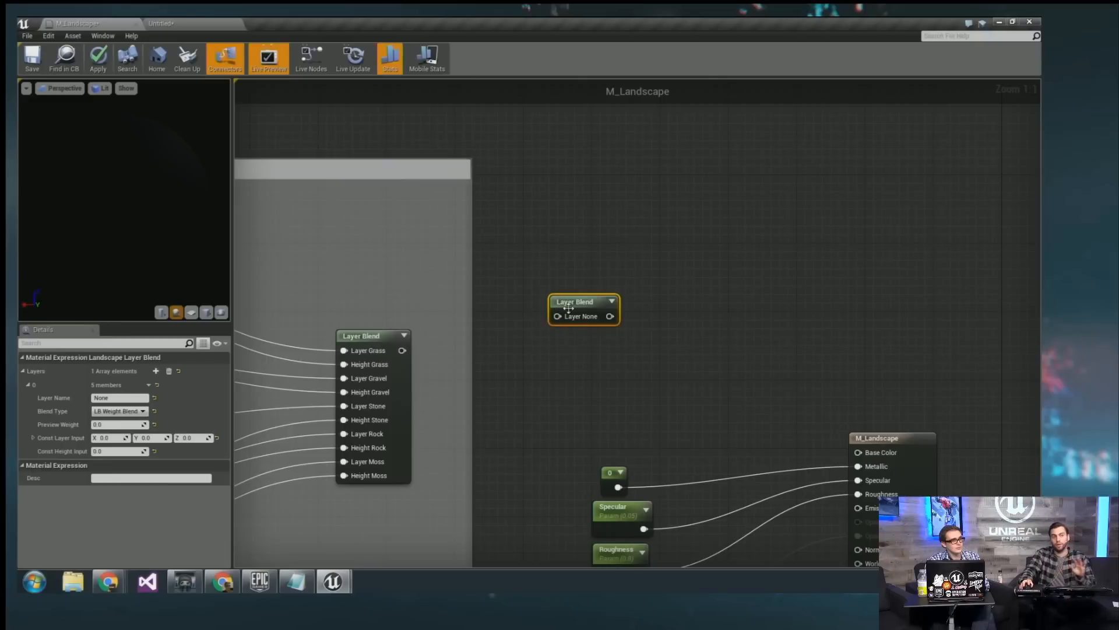
pyautogui.moveTo(568, 308); pyautogui.dragTo(568, 317)
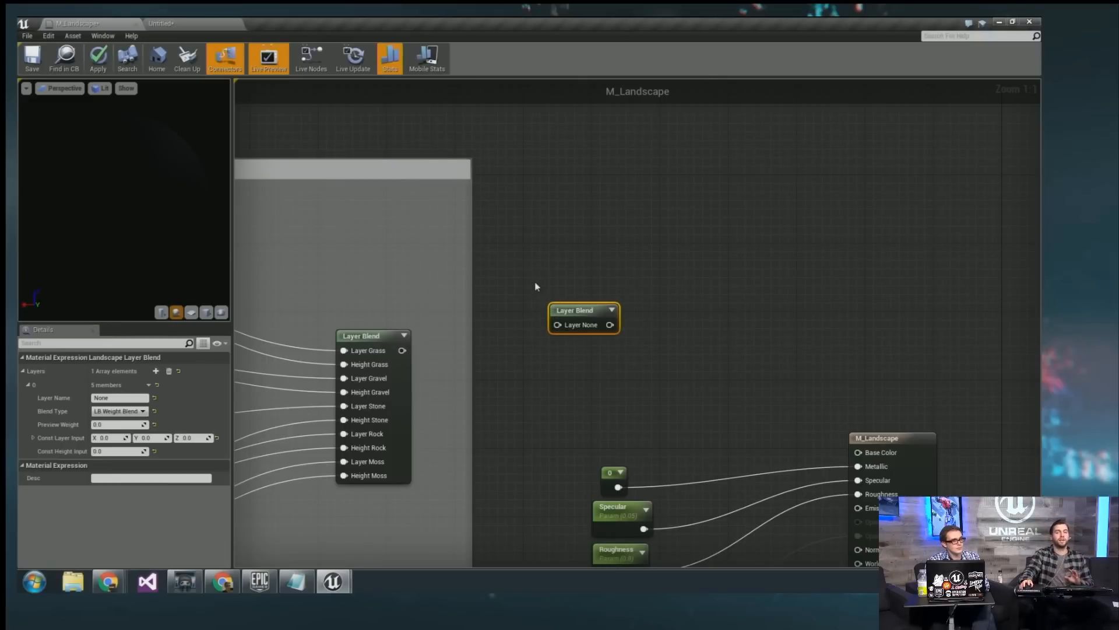
pyautogui.moveTo(535, 283); pyautogui.dragTo(555, 271, button='right')
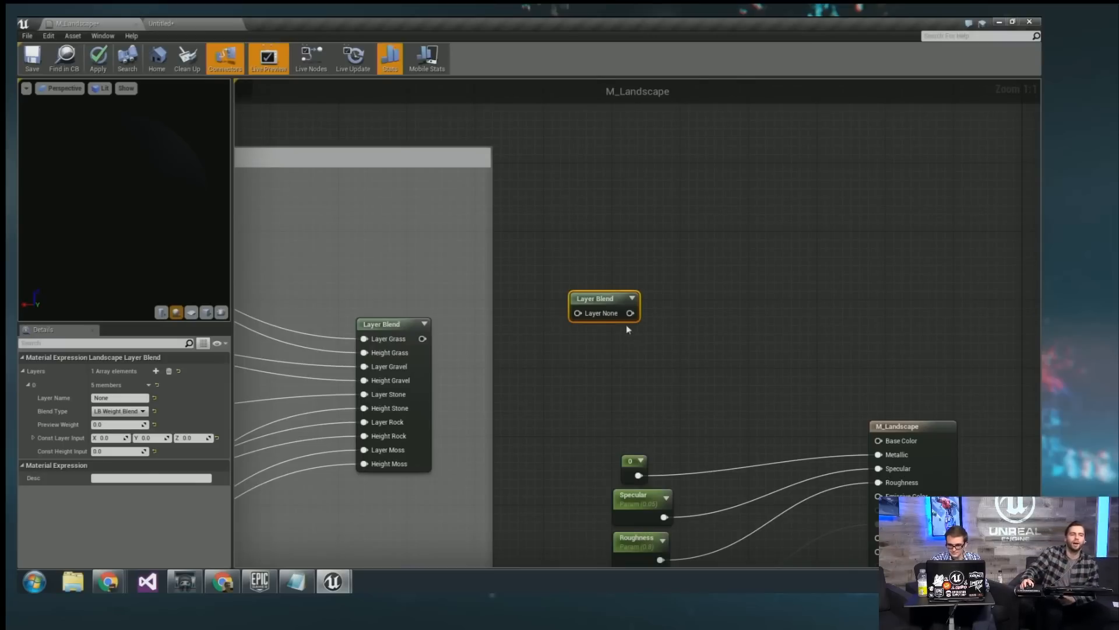
# Delete the demo Layer Blend node placed outside the Blend Base/Diffuse Color group.
pyautogui.press('Delete')
pyautogui.moveTo(538, 348); pyautogui.dragTo(687, 262, button='right')
pyautogui.moveTo(291, 282); pyautogui.dragTo(555, 276, button='right')
pyautogui.scroll(-3, 555, 275)
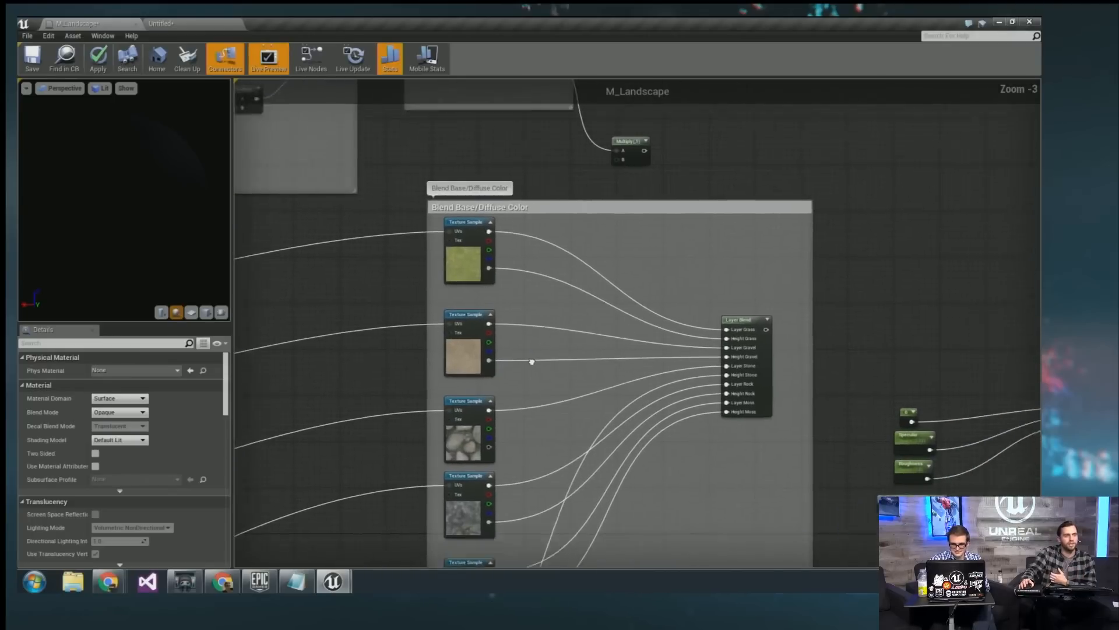
# Examine the texture samples feeding the diffuse Layer Blend, the Blend the Normals group and the tiling nodes that drive their UVs.
pyautogui.scroll(1, 526, 241)
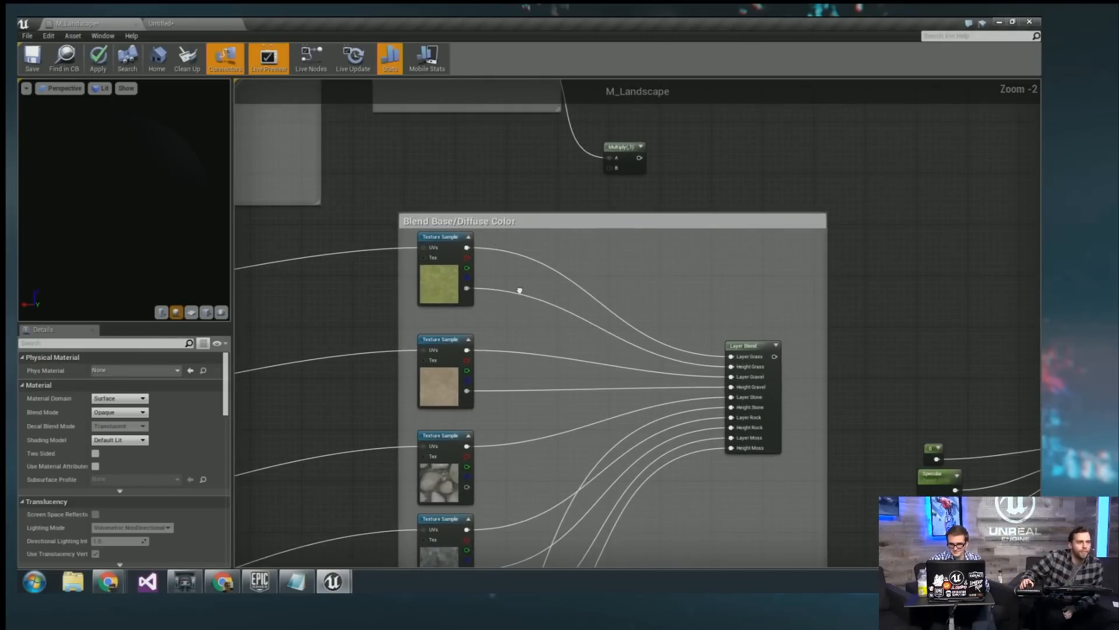
pyautogui.moveTo(519, 291); pyautogui.dragTo(488, 147, button='right')
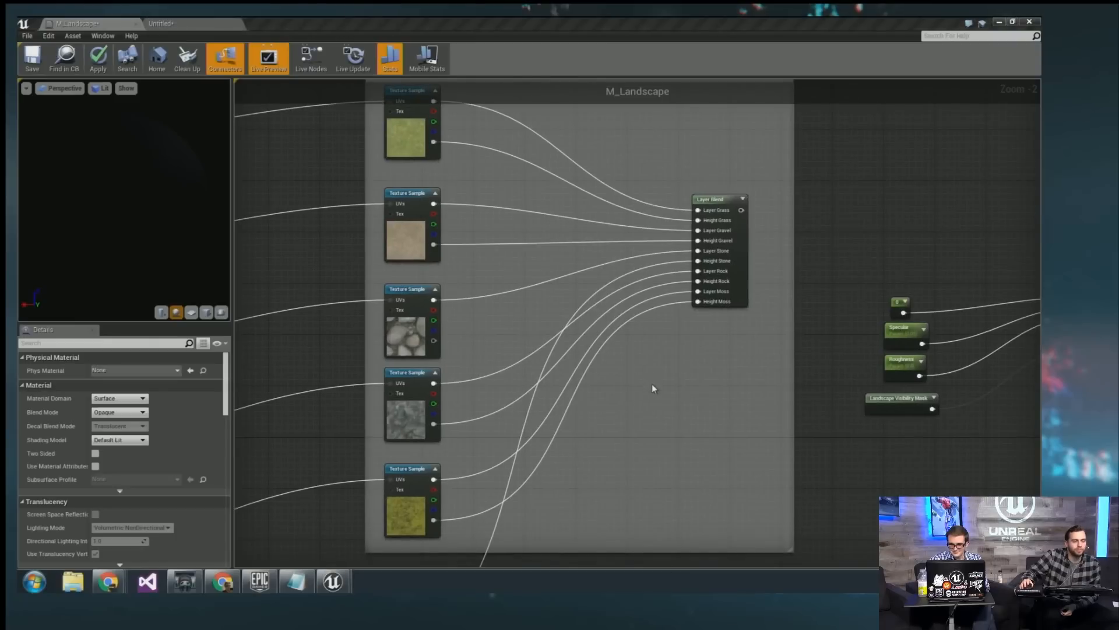
pyautogui.moveTo(717, 380); pyautogui.dragTo(647, 303, button='right')
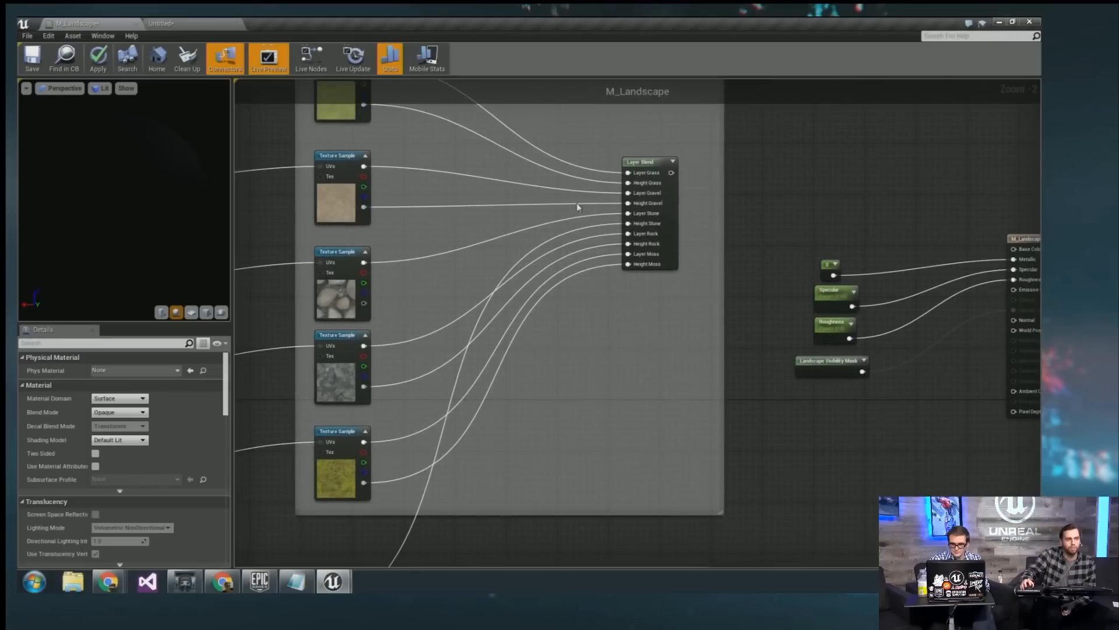
pyautogui.moveTo(603, 376); pyautogui.dragTo(600, 202, button='right')
pyautogui.moveTo(580, 396); pyautogui.dragTo(579, 264, button='right')
pyautogui.moveTo(565, 492); pyautogui.dragTo(573, 341, button='right')
pyautogui.moveTo(588, 459); pyautogui.dragTo(559, 330, button='right')
pyautogui.moveTo(252, 405)
pyautogui.mouseDown(button='right')
pyautogui.moveTo(352, 387)
pyautogui.moveTo(683, 470)
pyautogui.mouseUp(button='right')
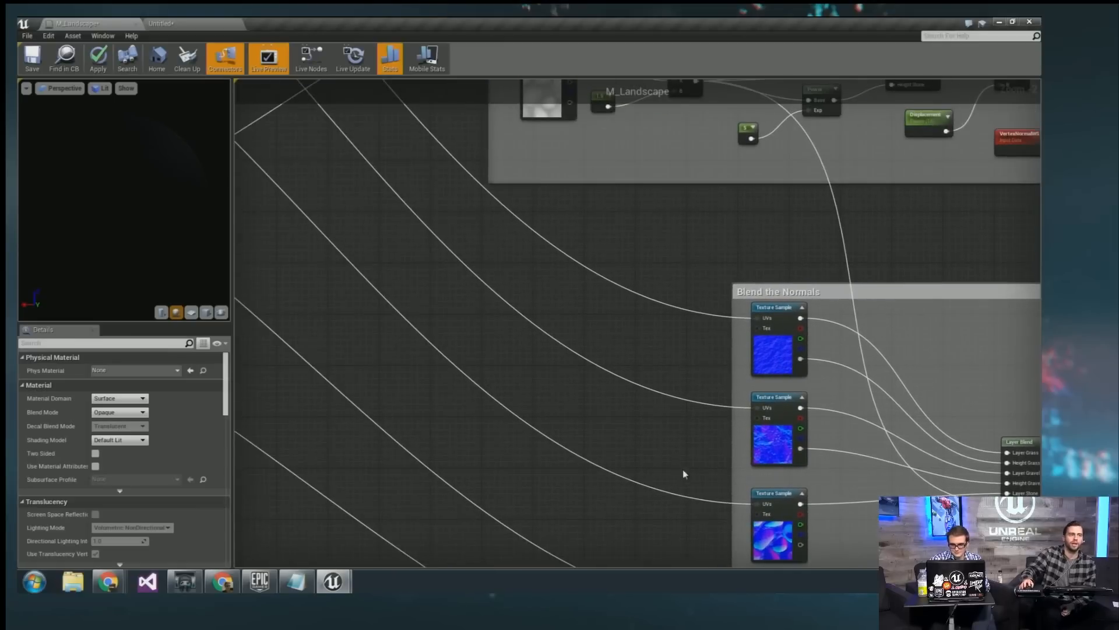
pyautogui.moveTo(350, 182)
pyautogui.mouseDown(button='right')
pyautogui.moveTo(536, 246)
pyautogui.moveTo(617, 298)
pyautogui.moveTo(609, 284)
pyautogui.mouseUp(button='right')
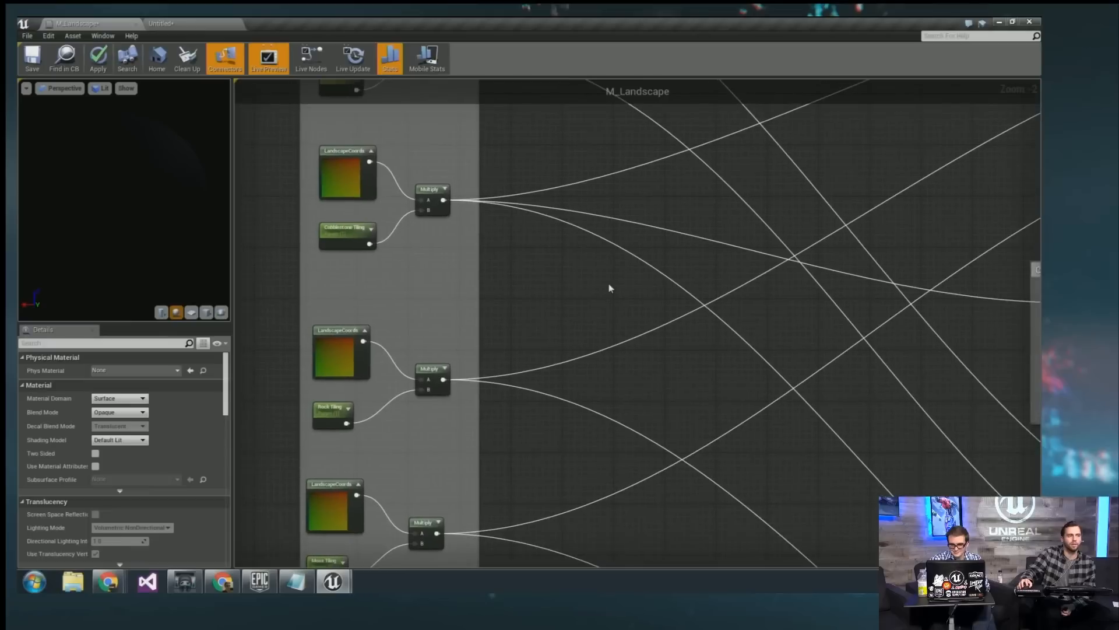
pyautogui.moveTo(452, 179); pyautogui.dragTo(396, 252, button='right')
pyautogui.moveTo(438, 195); pyautogui.dragTo(424, 244, button='right')
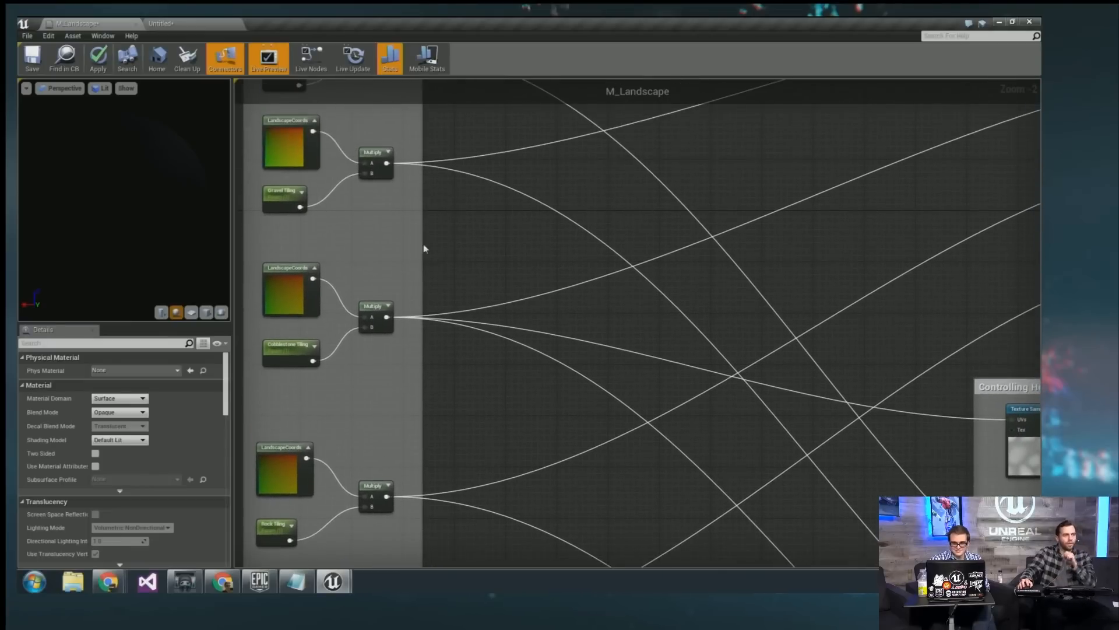
pyautogui.moveTo(517, 220); pyautogui.dragTo(537, 323, button='right')
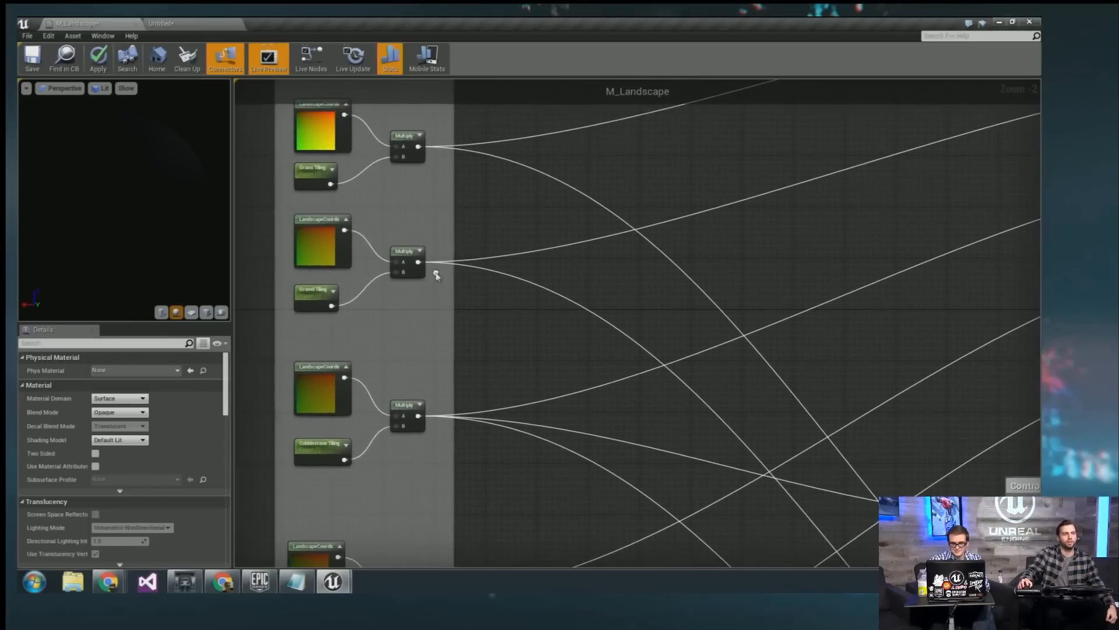
# Search the nodes for "landscape co" and add a LandscapeLayerCoords node just outside the Controls Landscape Tiling group.
pyautogui.moveTo(582, 147); pyautogui.dragTo(323, 321, button='right')
pyautogui.rightClick(601, 141)
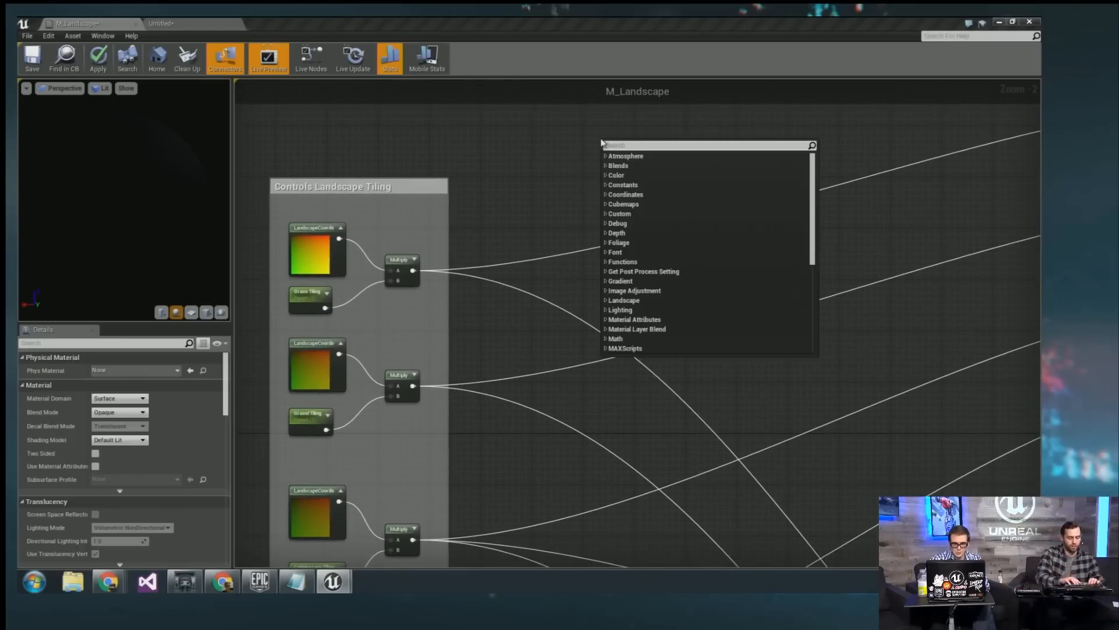
pyautogui.write('landscape cor')
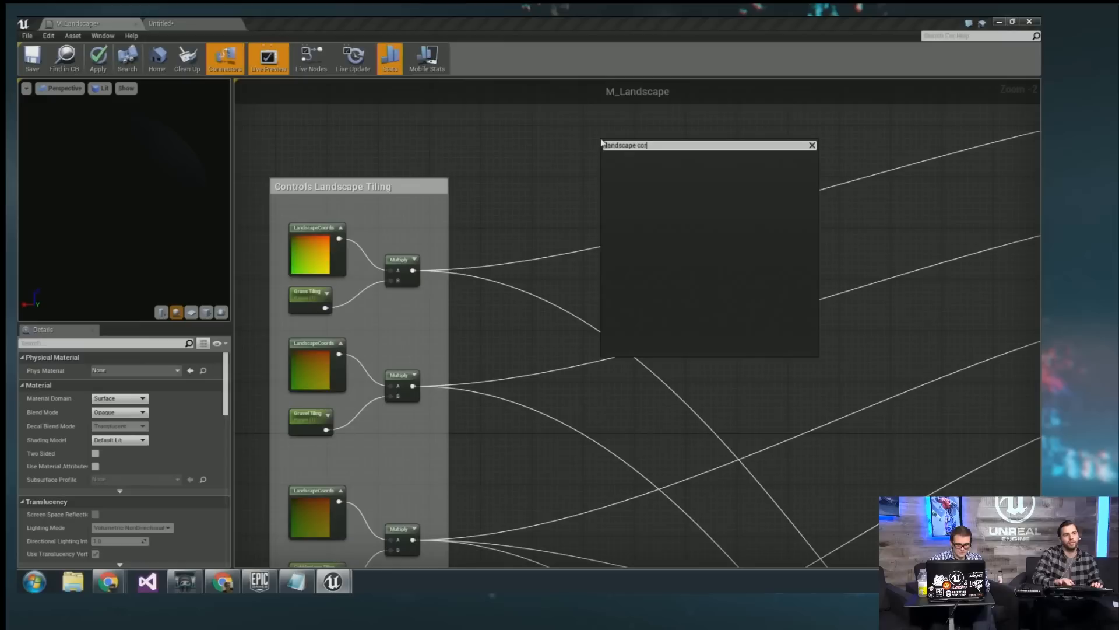
pyautogui.press('BackSpace')
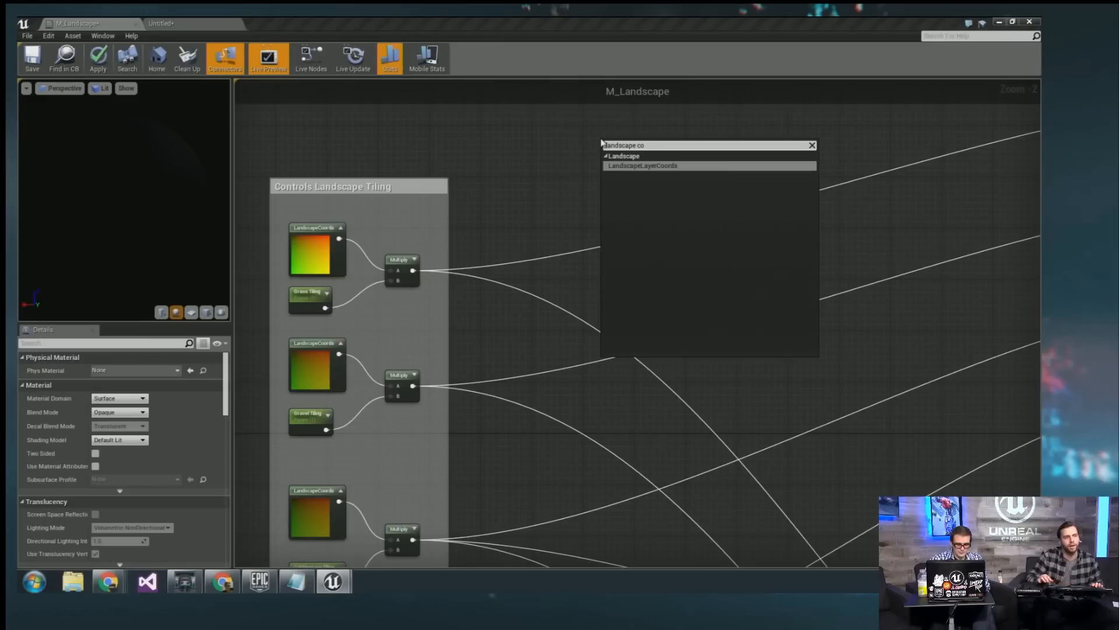
pyautogui.press('Return')
pyautogui.moveTo(604, 160); pyautogui.dragTo(528, 175)
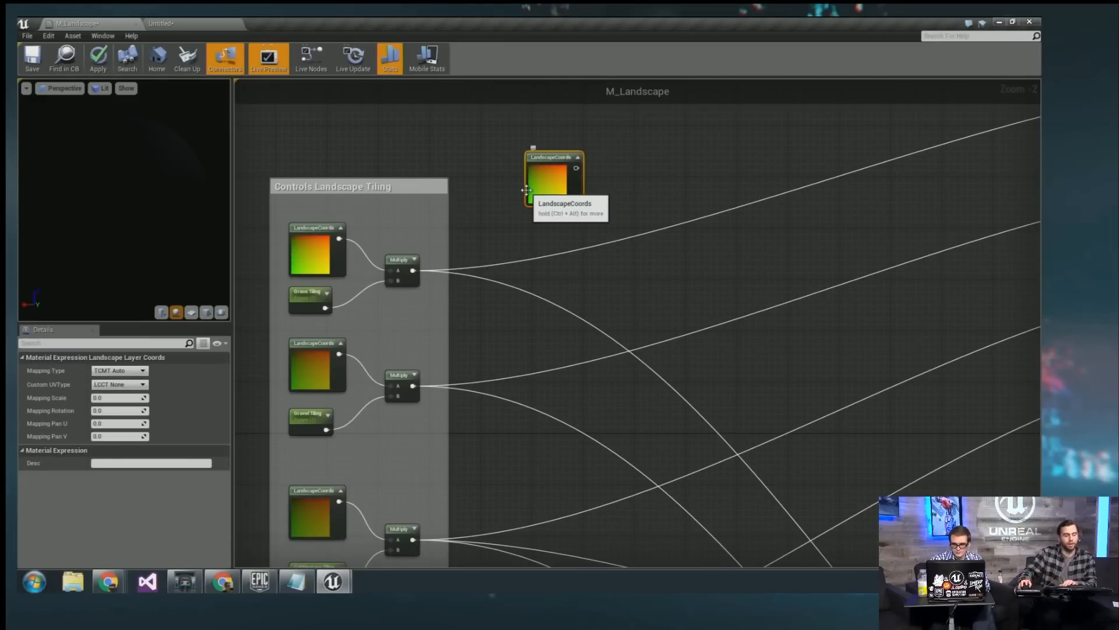
# Compare the mapping settings of the new and the grass LandscapeCoords nodes, and inspect the Grass Tiling parameter.
pyautogui.moveTo(565, 215); pyautogui.dragTo(519, 237, button='right')
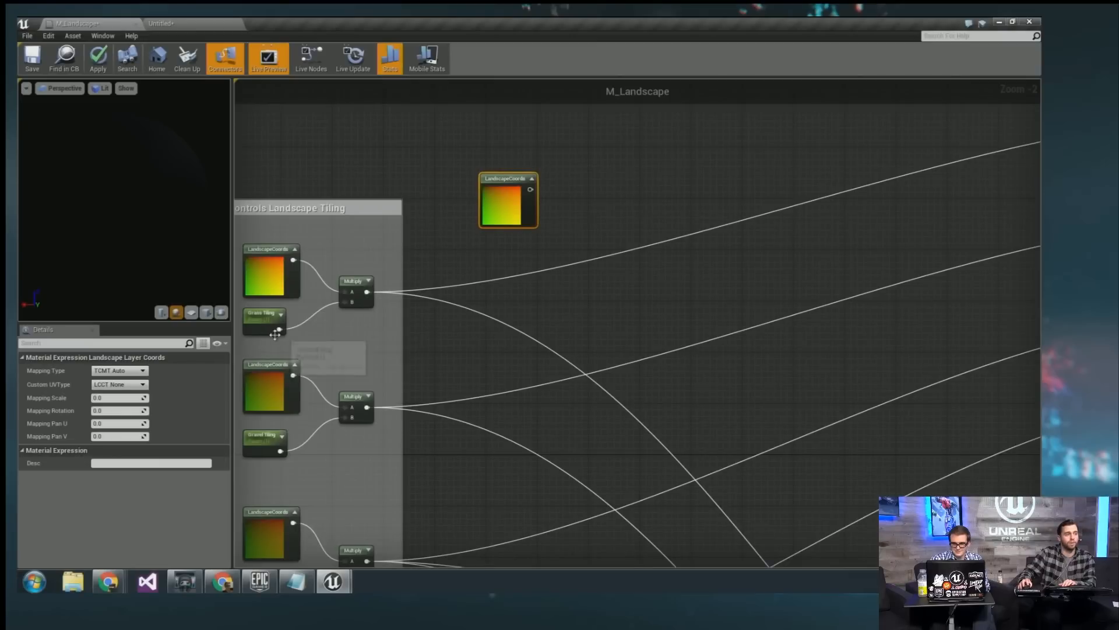
pyautogui.moveTo(265, 323); pyautogui.dragTo(272, 324)
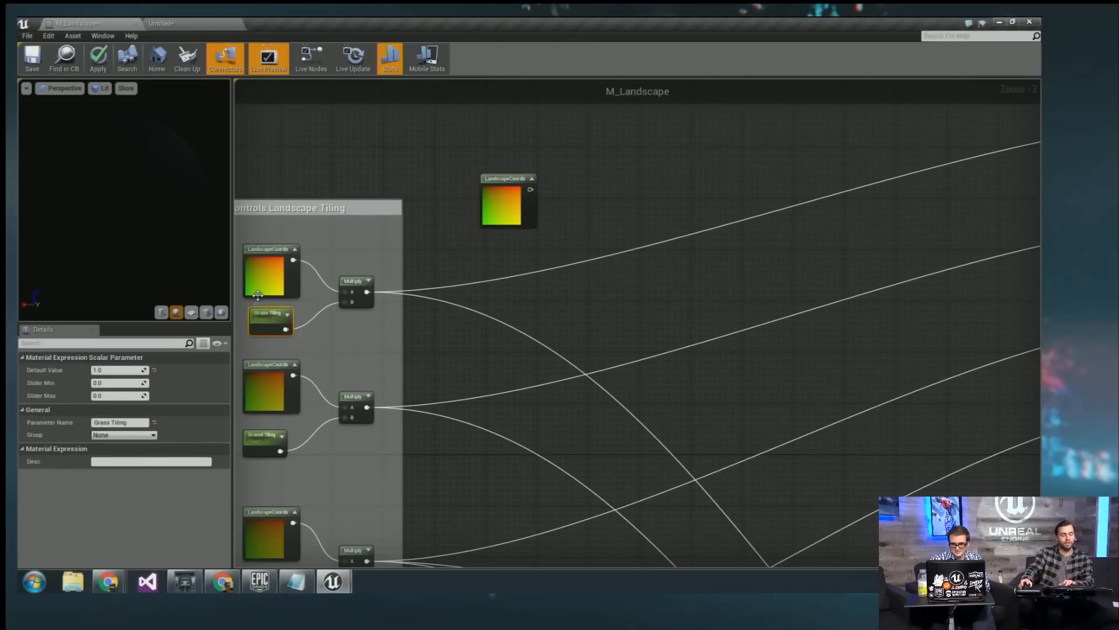
pyautogui.click(488, 221)
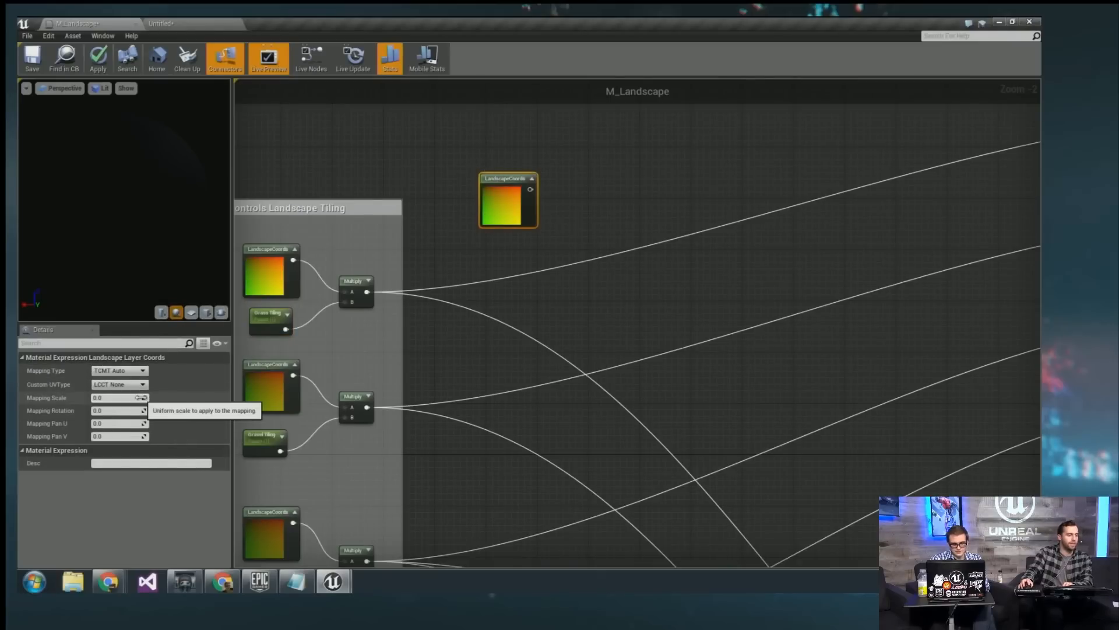
pyautogui.click(145, 396)
pyautogui.click(286, 283)
pyautogui.moveTo(464, 371); pyautogui.dragTo(549, 356, button='right')
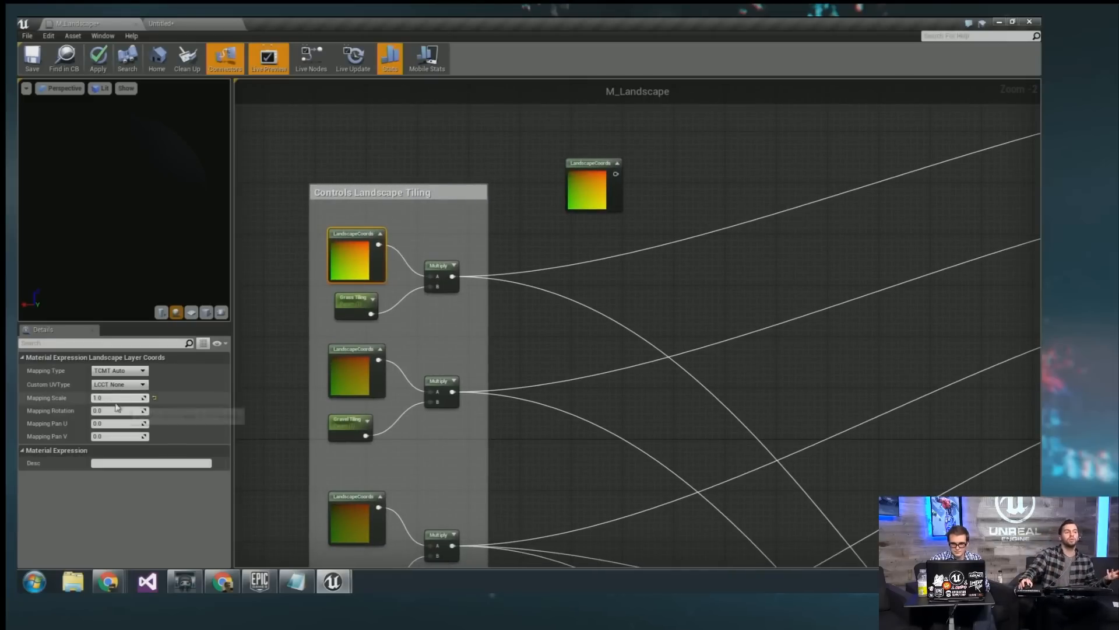
pyautogui.moveTo(358, 310); pyautogui.dragTo(354, 312)
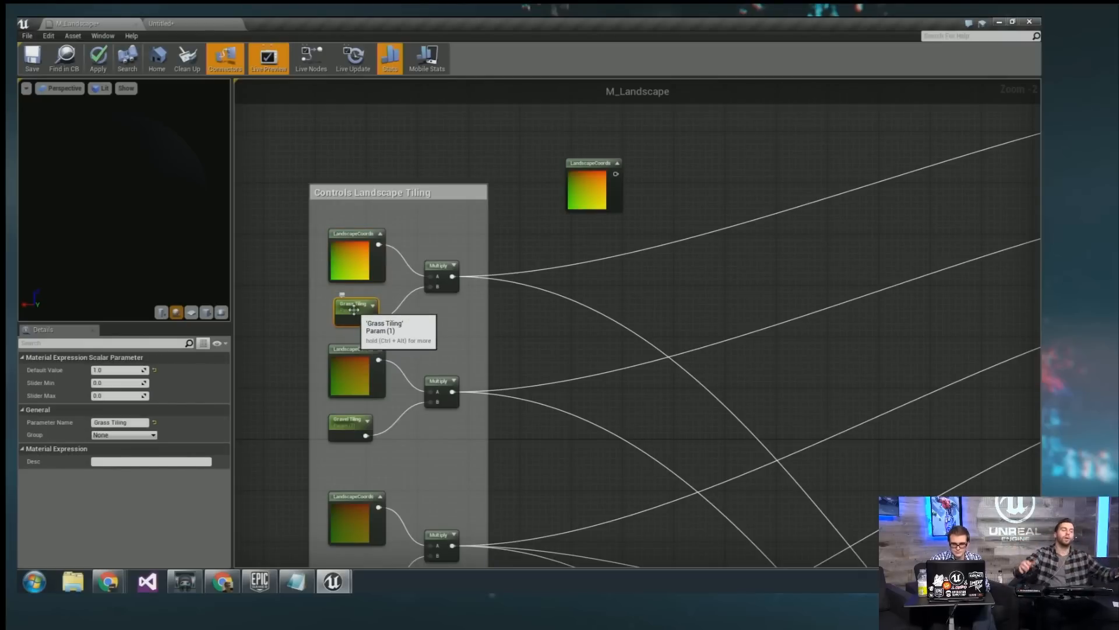
# Delete the unconnected LandscapeCoords node outside the Controls Landscape Tiling group.
pyautogui.click(586, 186)
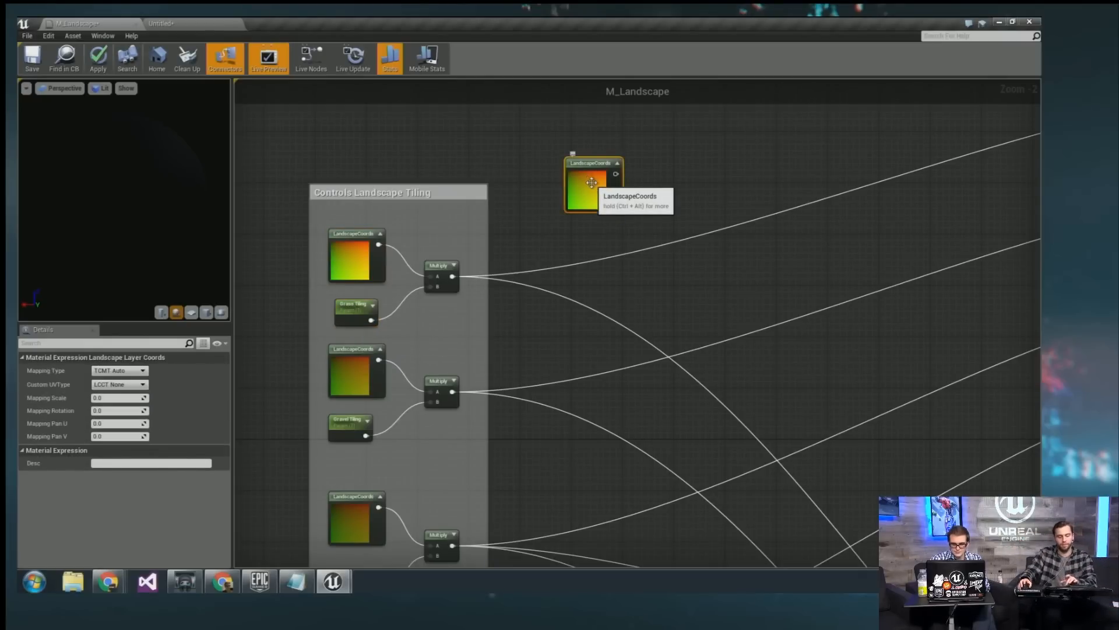
pyautogui.press('Delete')
pyautogui.moveTo(515, 251); pyautogui.dragTo(512, 301, button='right')
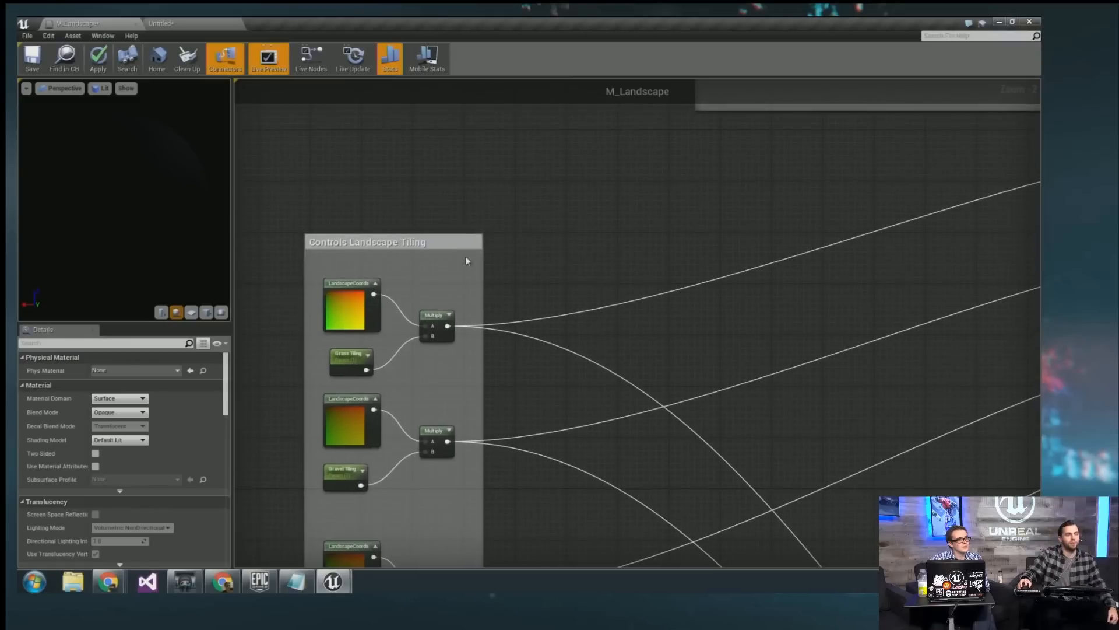
# Connect the Layer Blend output of the Blend Base/Diffuse Color group to M_Landscape's Base Color.
pyautogui.moveTo(1037, 153); pyautogui.dragTo(597, 257, button='right')
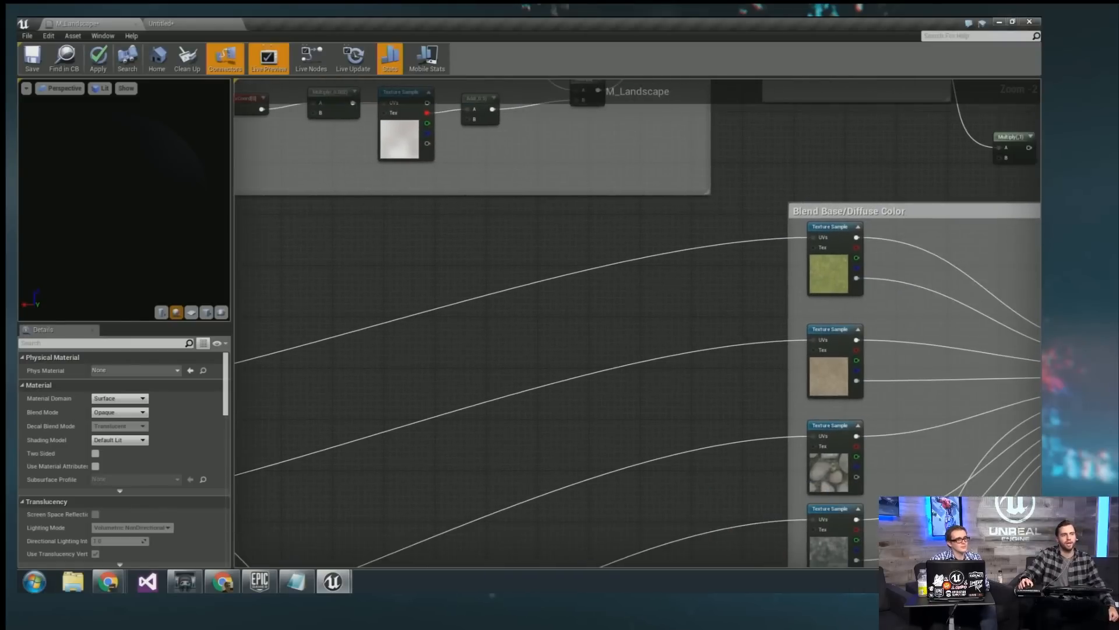
pyautogui.moveTo(810, 118); pyautogui.dragTo(615, 250, button='right')
pyautogui.moveTo(997, 363); pyautogui.dragTo(742, 240, button='right')
pyautogui.moveTo(937, 400); pyautogui.dragTo(723, 330, button='right')
pyautogui.scroll(2, 487, 309)
pyautogui.moveTo(508, 281); pyautogui.dragTo(974, 385)
# Connect the Tessellation parameter to M_Landscape's Tessellation Multiplier and the heightmap displacement group's final Multiply to World Displacement.
pyautogui.moveTo(927, 380); pyautogui.dragTo(867, 70, button='right')
pyautogui.moveTo(687, 490); pyautogui.dragTo(729, 411, button='right')
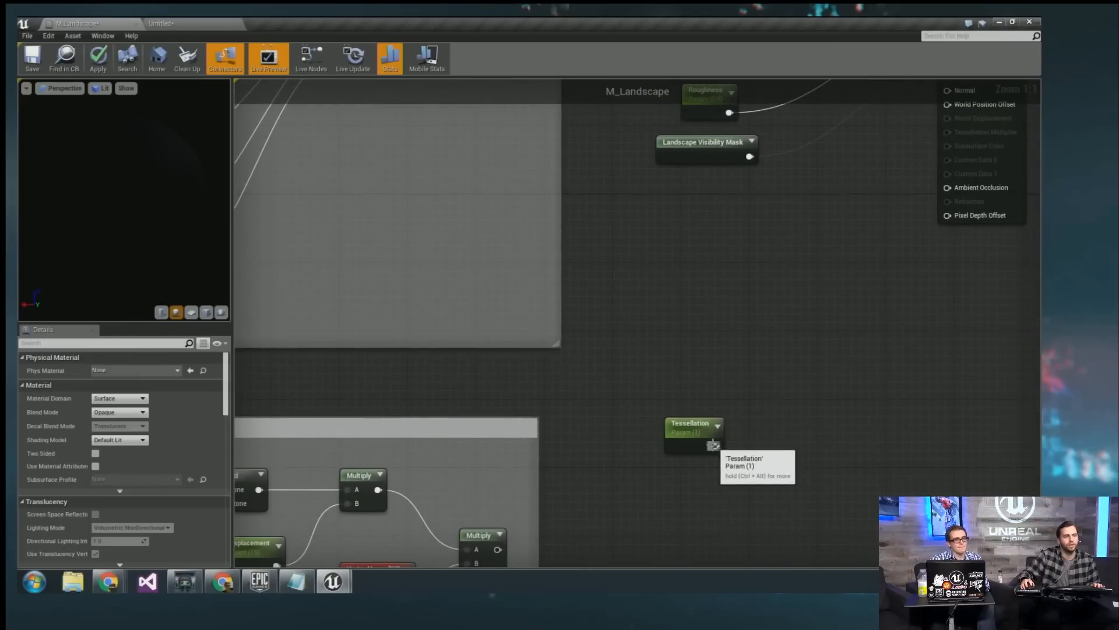
pyautogui.moveTo(716, 446); pyautogui.dragTo(952, 130)
pyautogui.moveTo(536, 393); pyautogui.dragTo(644, 353, button='right')
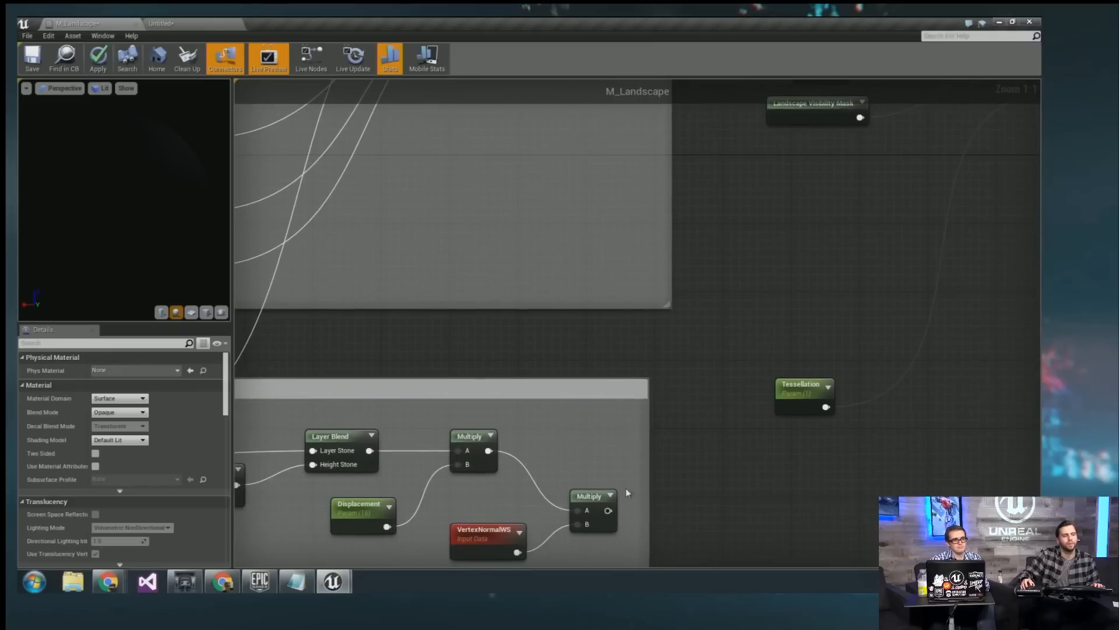
pyautogui.moveTo(608, 511); pyautogui.dragTo(881, 412)
# Connect the Layer Blend output of the Blend the Normals group to M_Landscape's Normal input.
pyautogui.moveTo(533, 551); pyautogui.dragTo(739, 370, button='right')
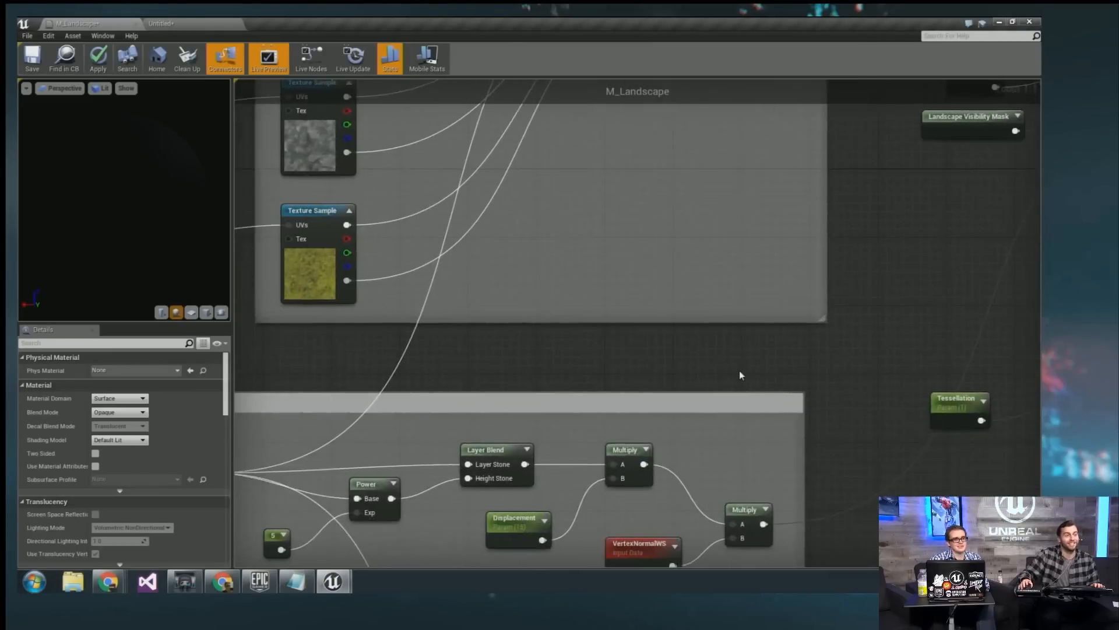
pyautogui.scroll(-3, 595, 411)
pyautogui.moveTo(583, 414); pyautogui.dragTo(843, 335, button='right')
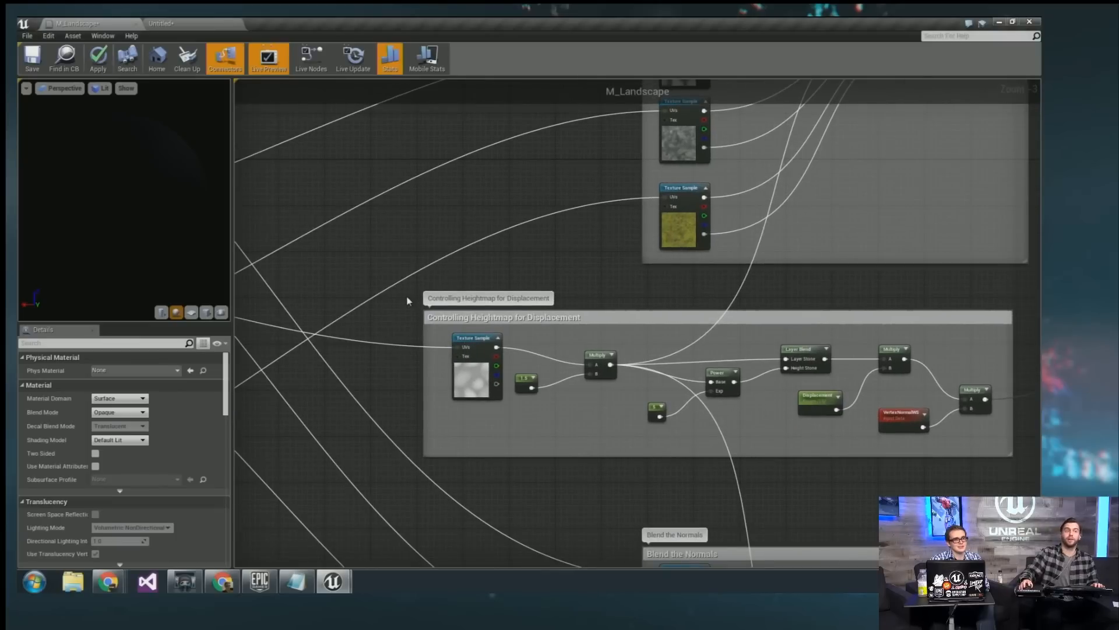
pyautogui.moveTo(639, 423); pyautogui.dragTo(557, 355, button='right')
pyautogui.moveTo(915, 408); pyautogui.dragTo(769, 373, button='right')
pyautogui.moveTo(714, 448); pyautogui.dragTo(742, 249, button='right')
pyautogui.moveTo(833, 400); pyautogui.dragTo(665, 527, button='right')
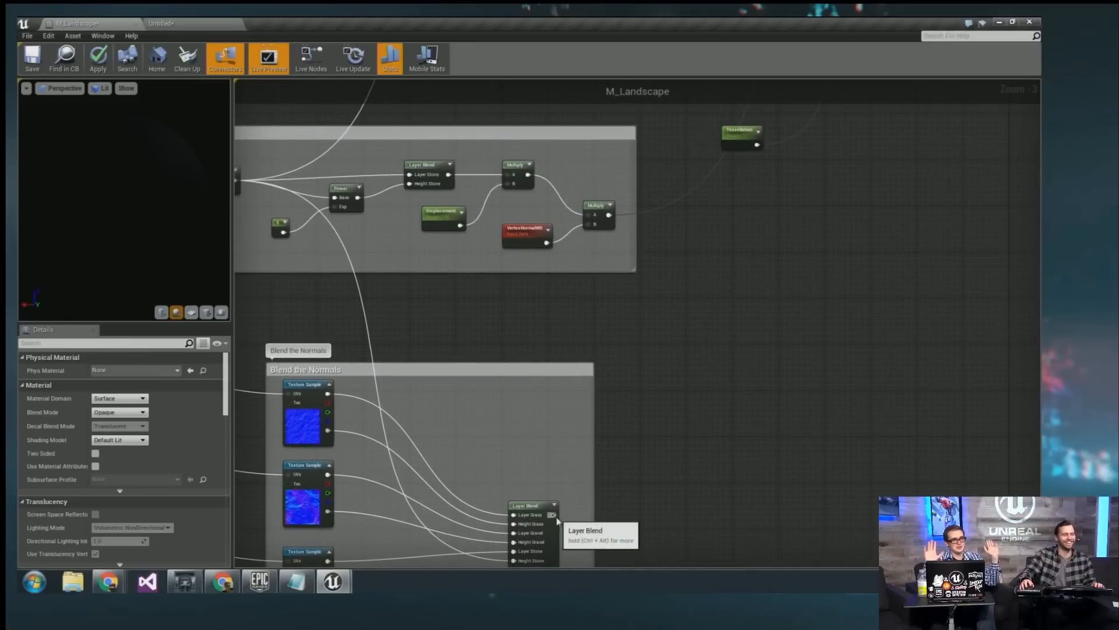
pyautogui.moveTo(553, 514); pyautogui.dragTo(552, 391)
pyautogui.moveTo(552, 349); pyautogui.dragTo(609, 419)
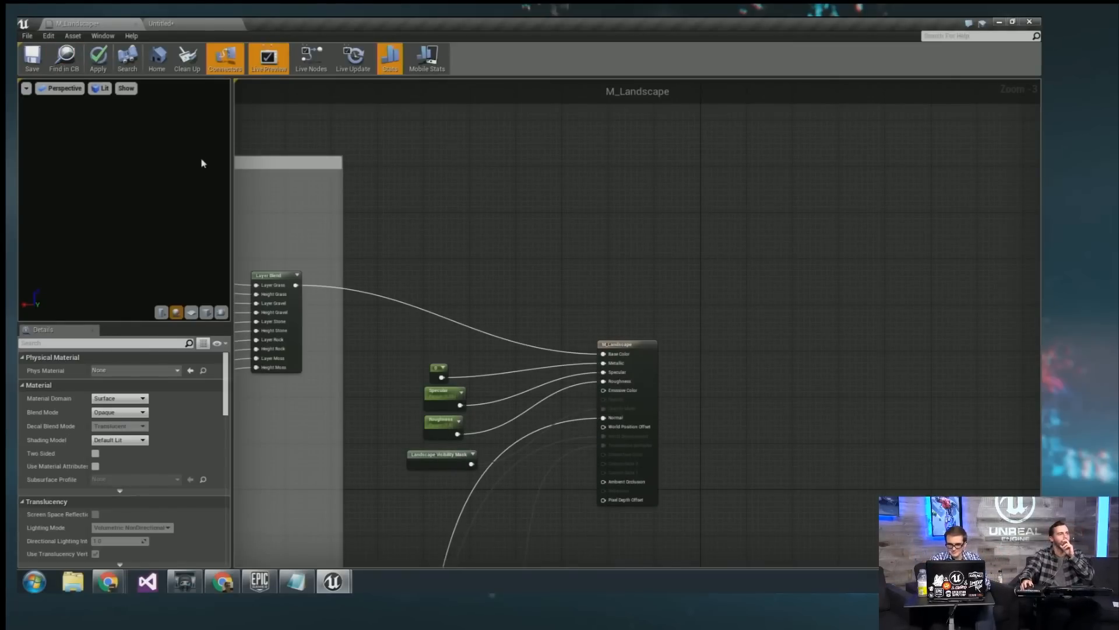
# Apply the changes to the M_Landscape material and switch to the level to view the landscape.
pyautogui.moveTo(383, 183); pyautogui.dragTo(619, 178, button='right')
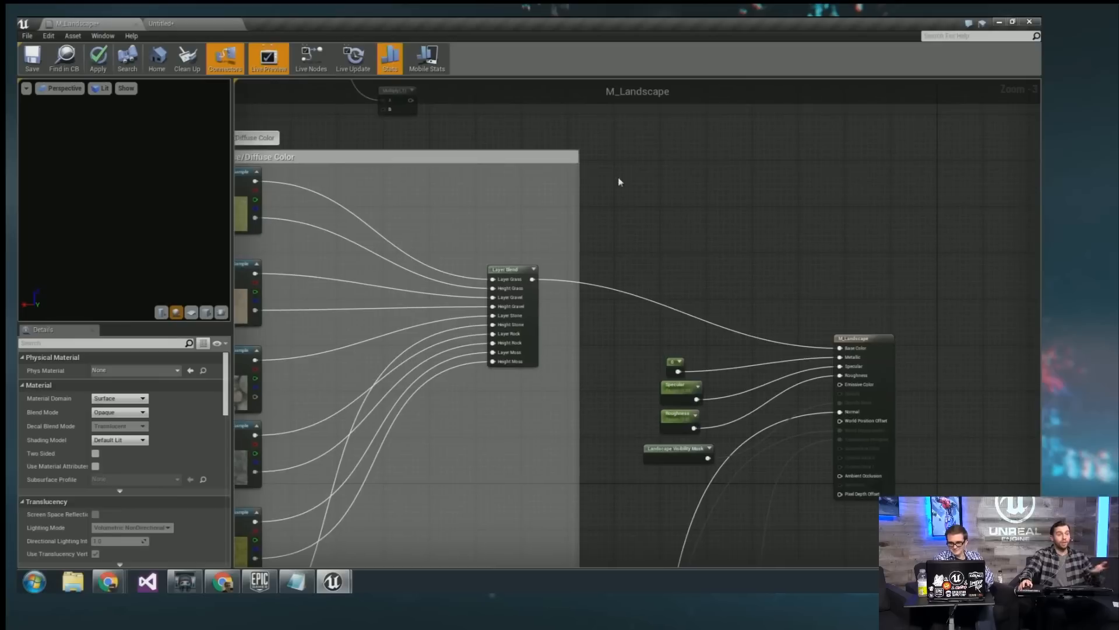
pyautogui.click(98, 58)
pyautogui.click(193, 23)
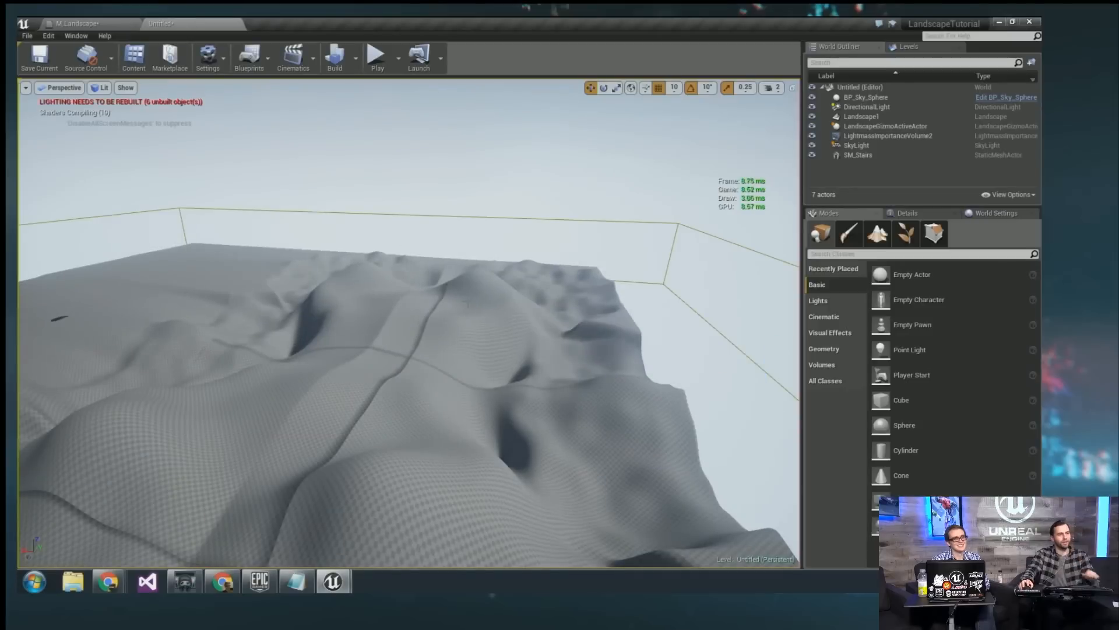
# Return to the M_Landscape material graph and locate the material in the Content Browser.
pyautogui.click(116, 22)
pyautogui.moveTo(323, 180); pyautogui.dragTo(662, 207, button='right')
pyautogui.scroll(-2, 425, 187)
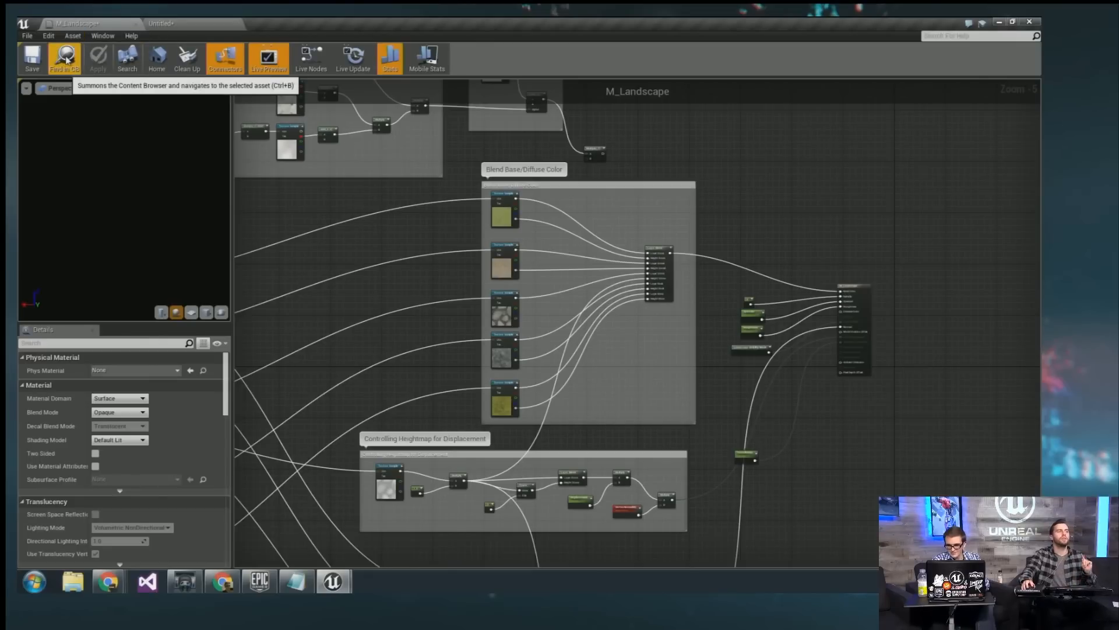
pyautogui.click(66, 59)
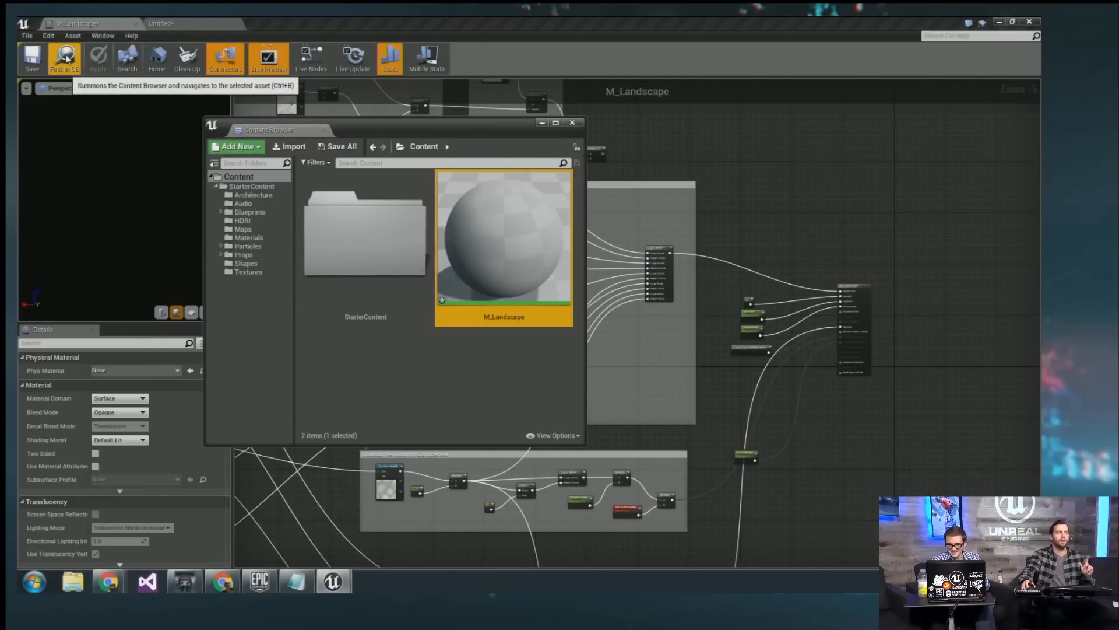
# Create a material instance from M_Landscape in the Content folder, keeping the default name.
pyautogui.rightClick(535, 236)
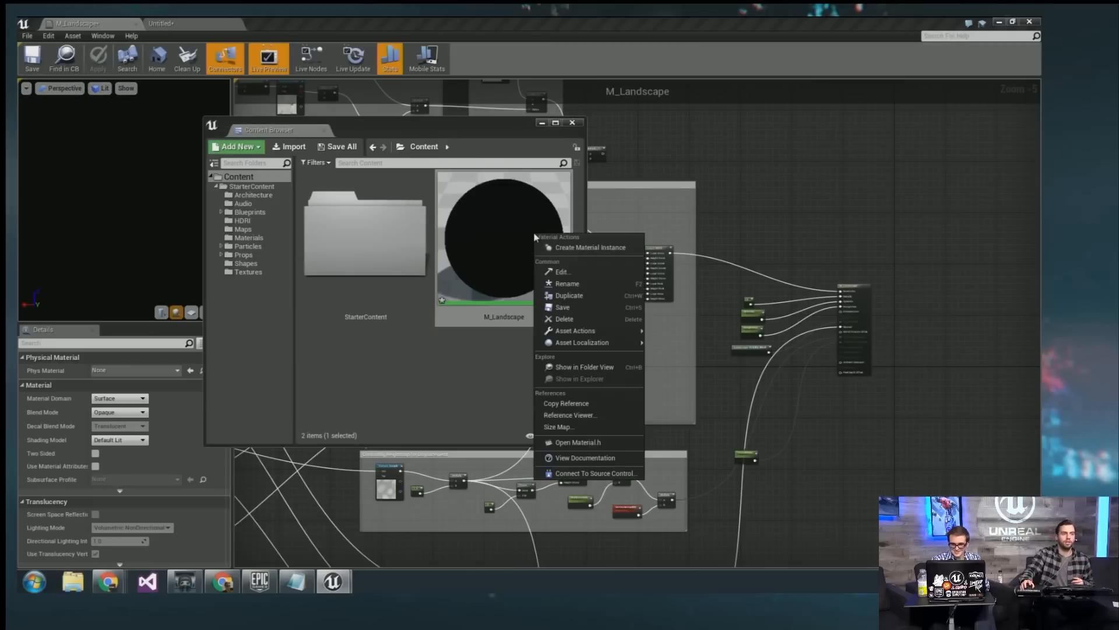
pyautogui.click(562, 247)
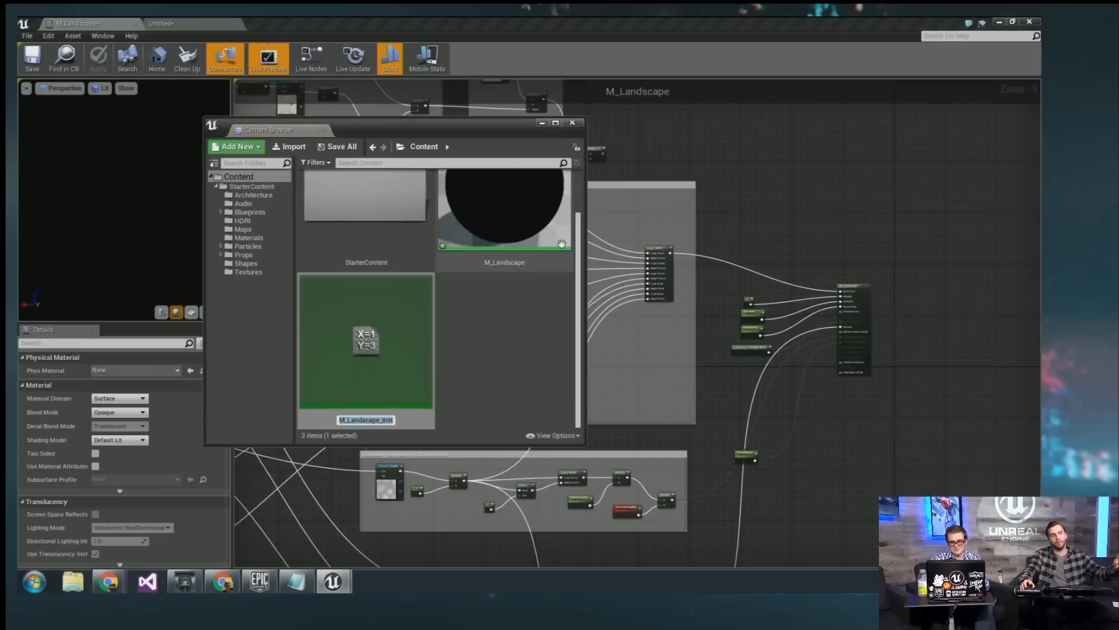
pyautogui.click(404, 344)
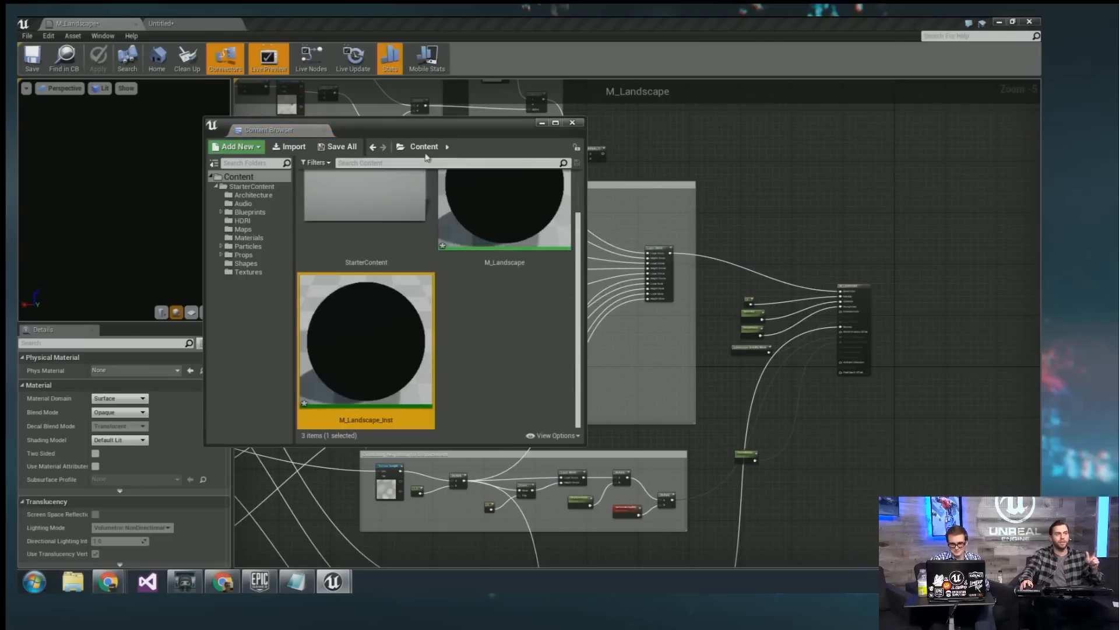
# Assign the M_Landscape_Inst material instance as the landscape material of Landscape1 in the untitled level.
pyautogui.moveTo(432, 130); pyautogui.dragTo(708, 116)
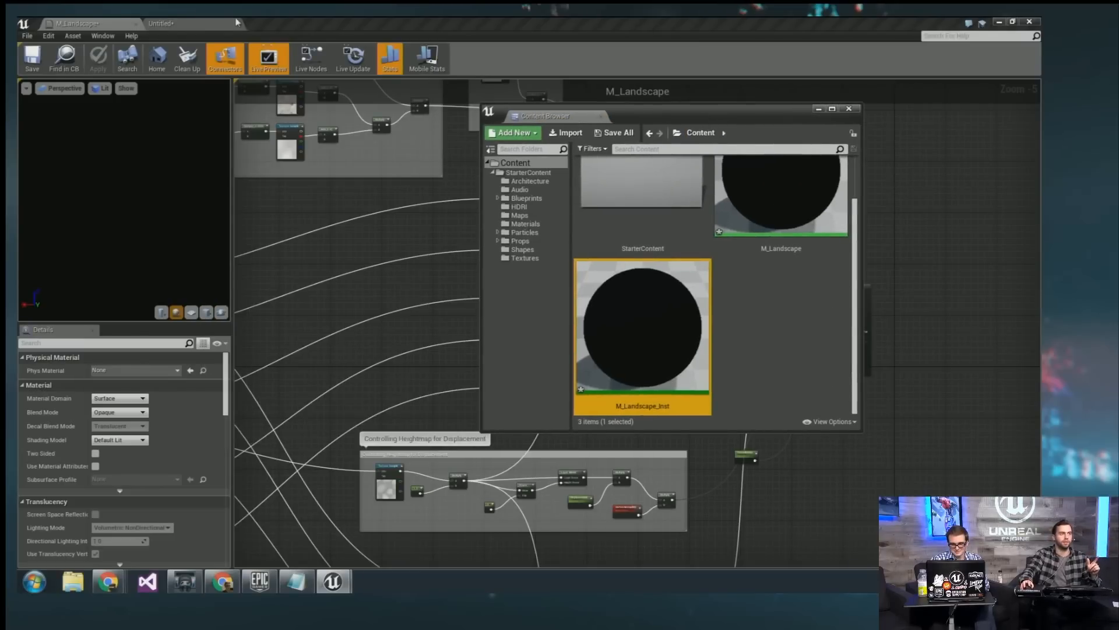
pyautogui.click(166, 25)
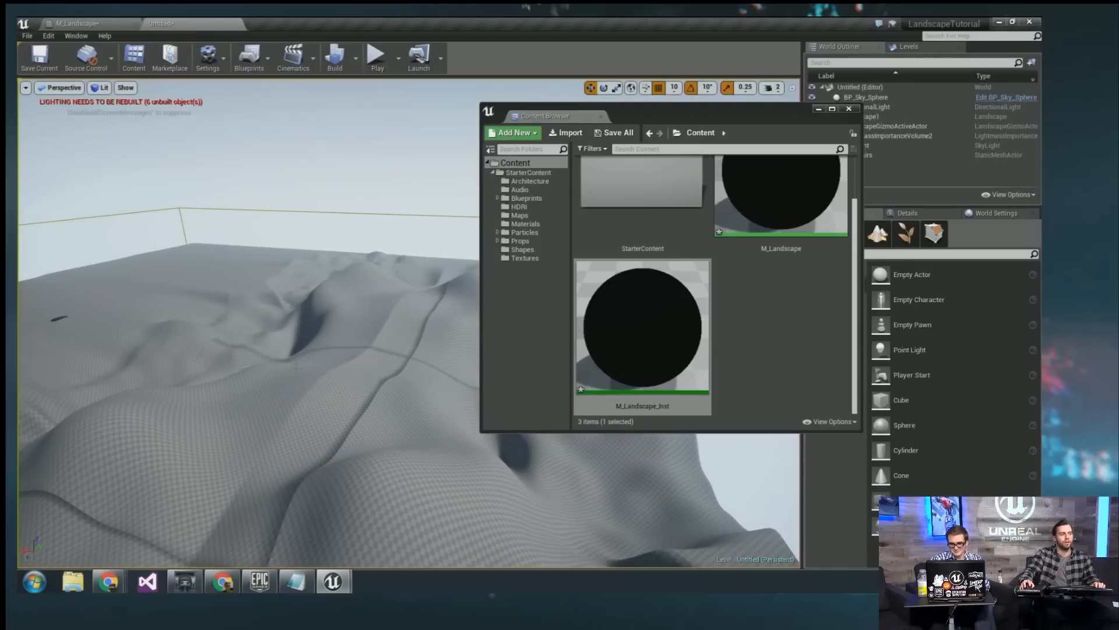
pyautogui.click(297, 367)
pyautogui.moveTo(296, 368); pyautogui.dragTo(279, 367, button='right')
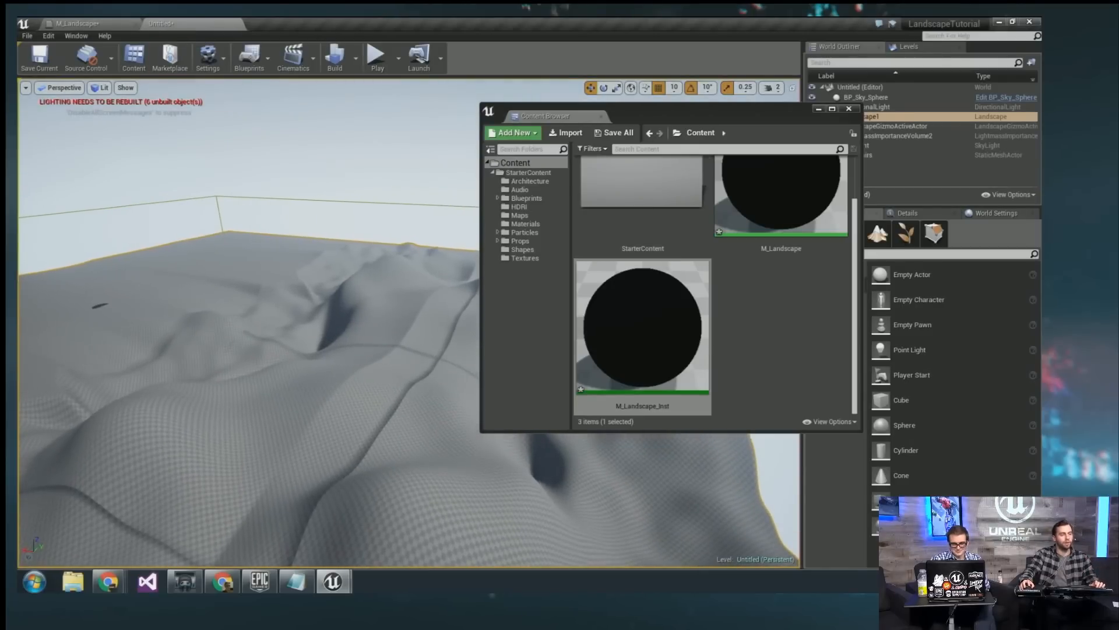
pyautogui.moveTo(686, 117); pyautogui.dragTo(410, 149)
pyautogui.click(906, 213)
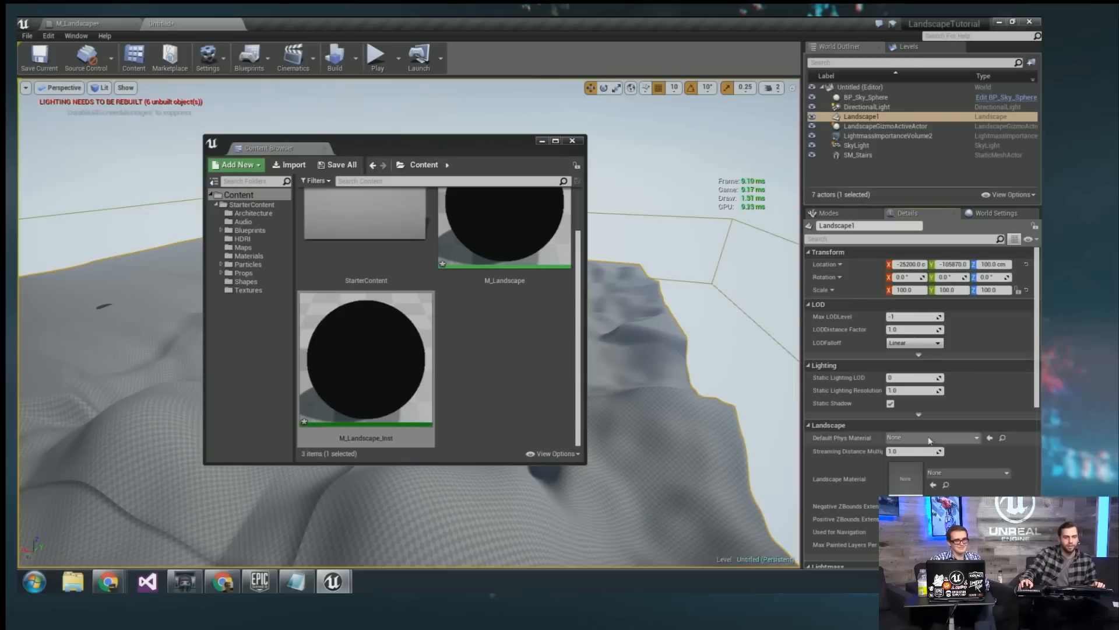
pyautogui.click(932, 485)
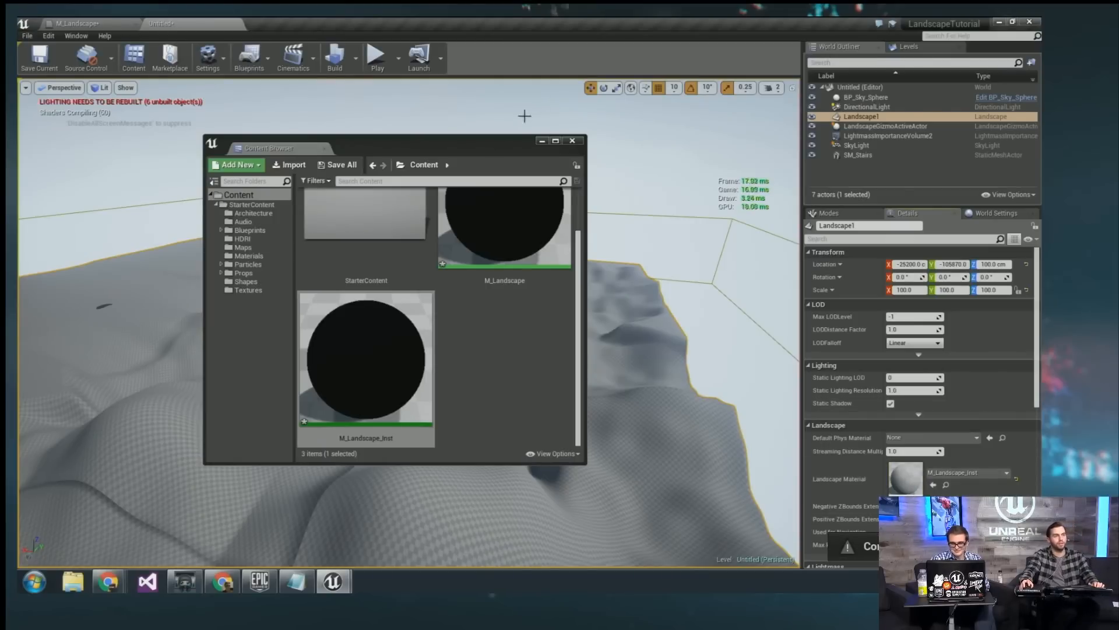
pyautogui.moveTo(472, 159); pyautogui.dragTo(19, 217)
pyautogui.moveTo(576, 332); pyautogui.dragTo(571, 379, button='right')
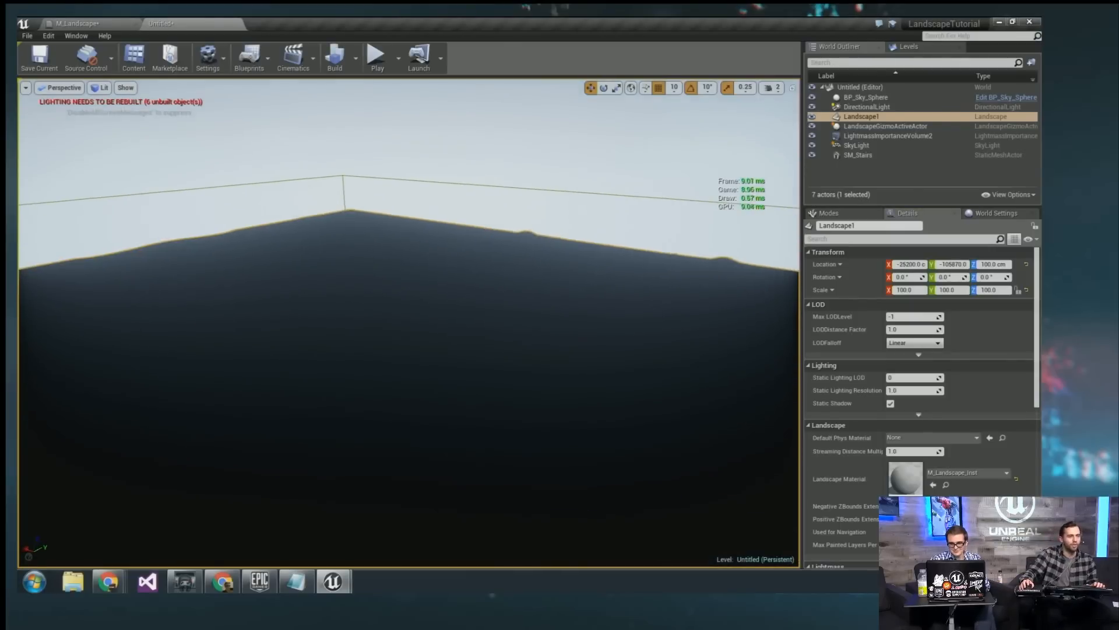
pyautogui.moveTo(629, 316); pyautogui.dragTo(622, 276, button='right')
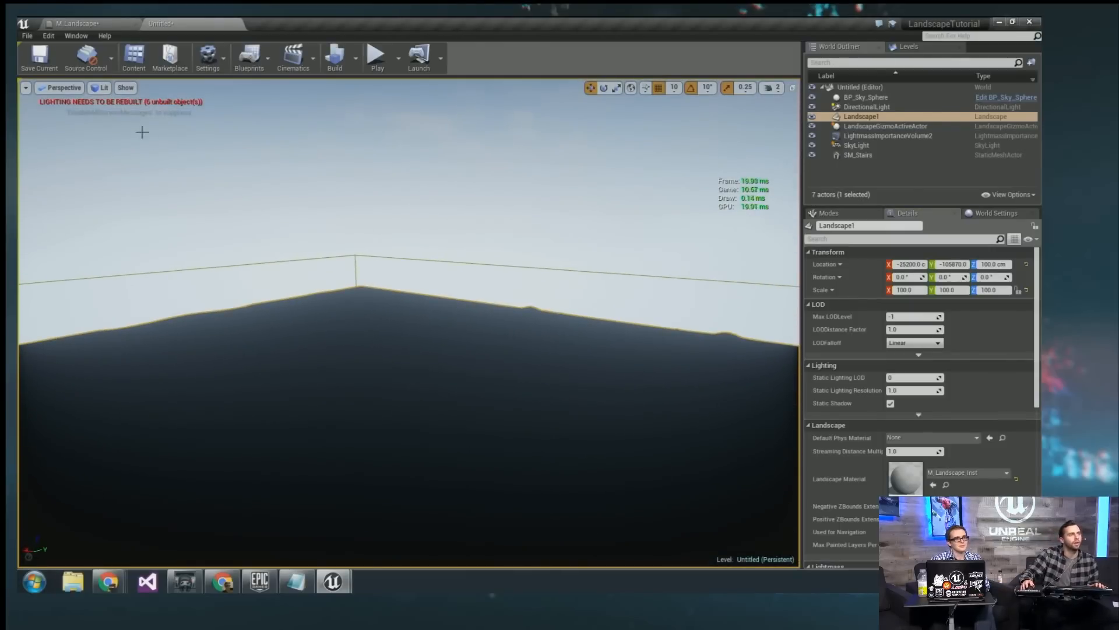
# Add a Post Process Volume above the landscape and make it unbound.
pyautogui.press('`')
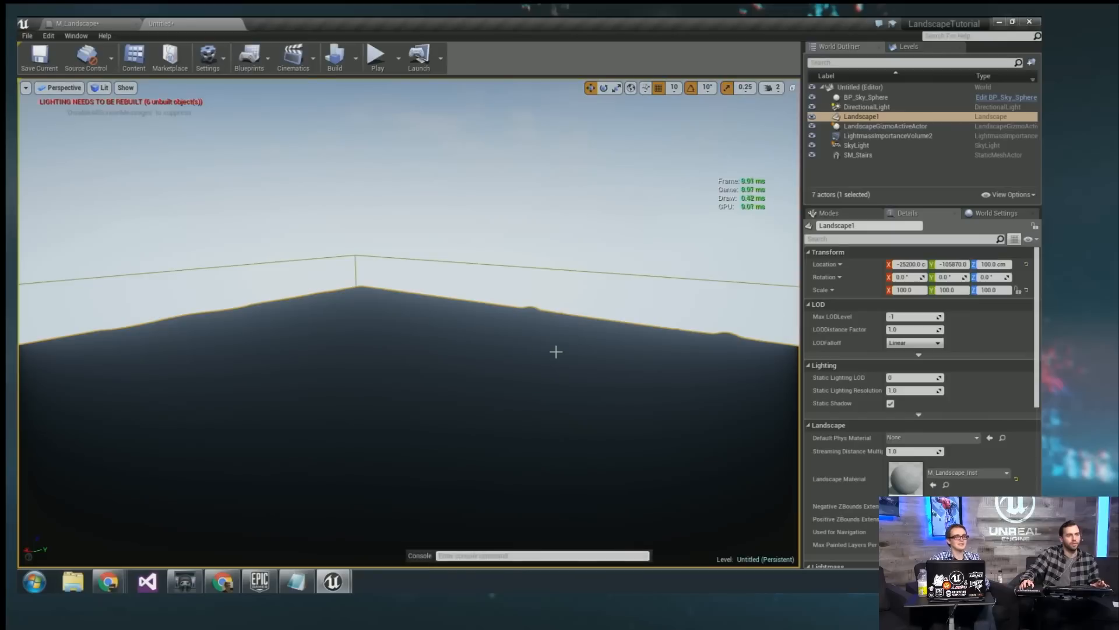
pyautogui.press('Escape')
pyautogui.click(842, 214)
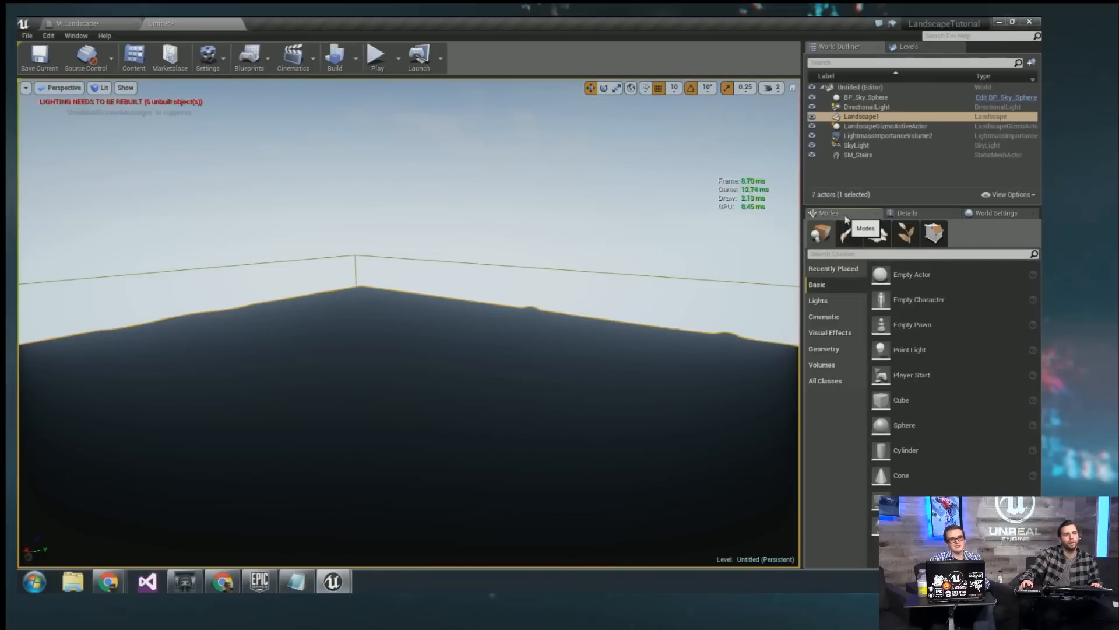
pyautogui.click(829, 254)
pyautogui.write('post')
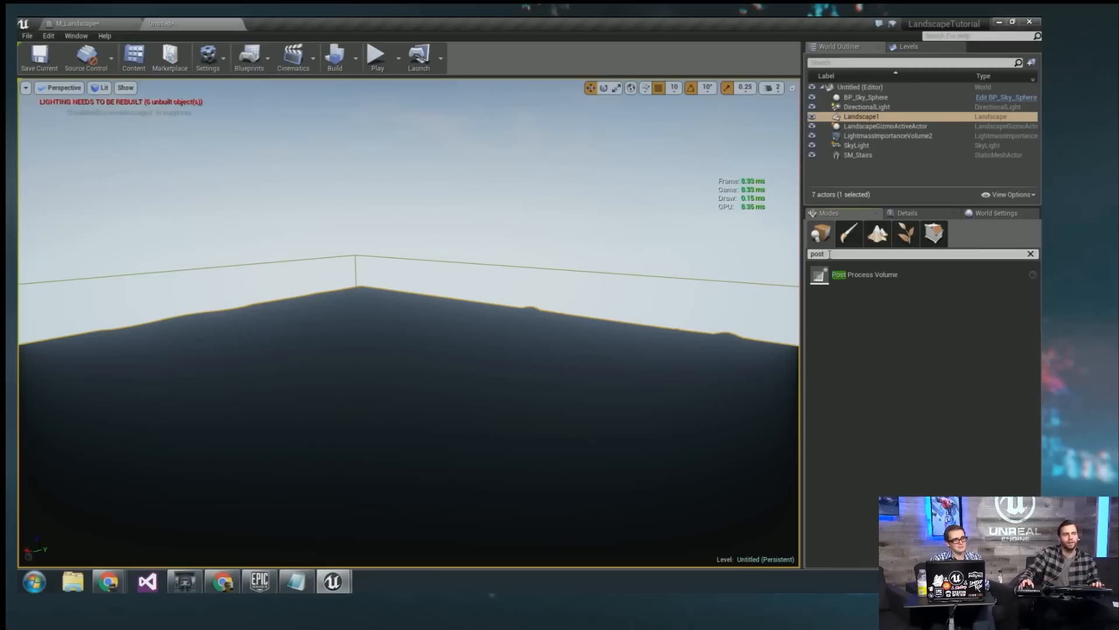
pyautogui.moveTo(822, 275); pyautogui.dragTo(334, 236)
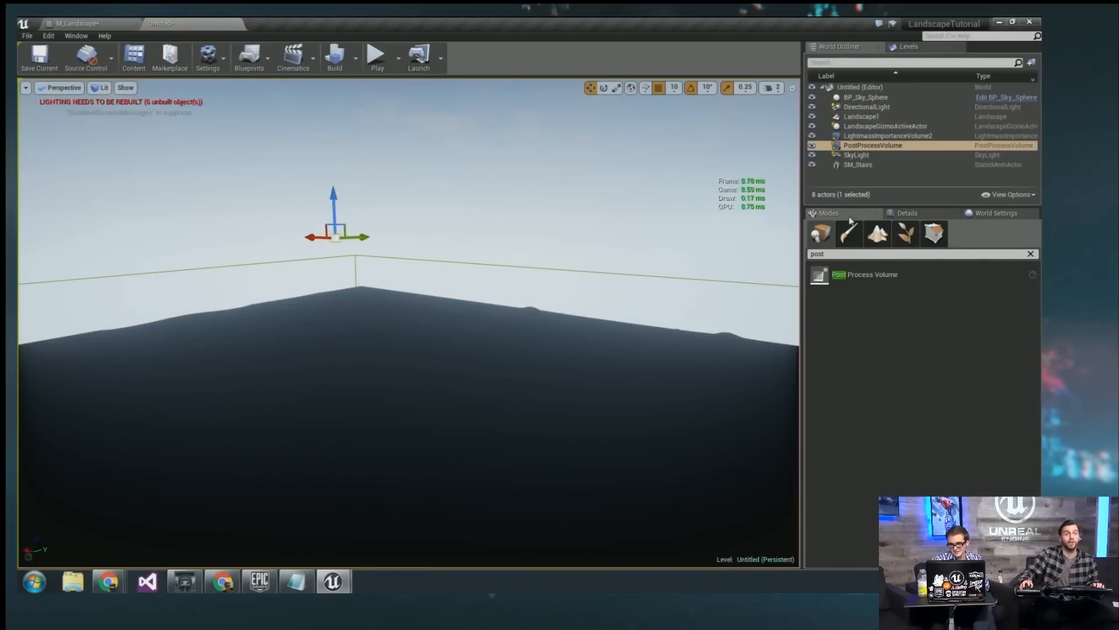
pyautogui.click(906, 214)
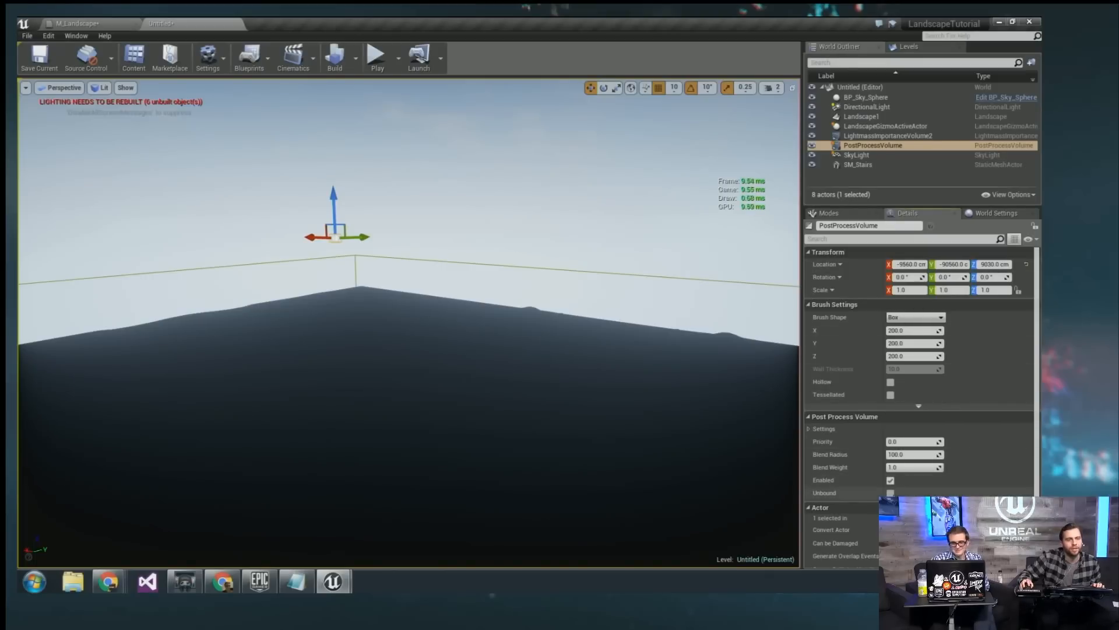
pyautogui.click(890, 493)
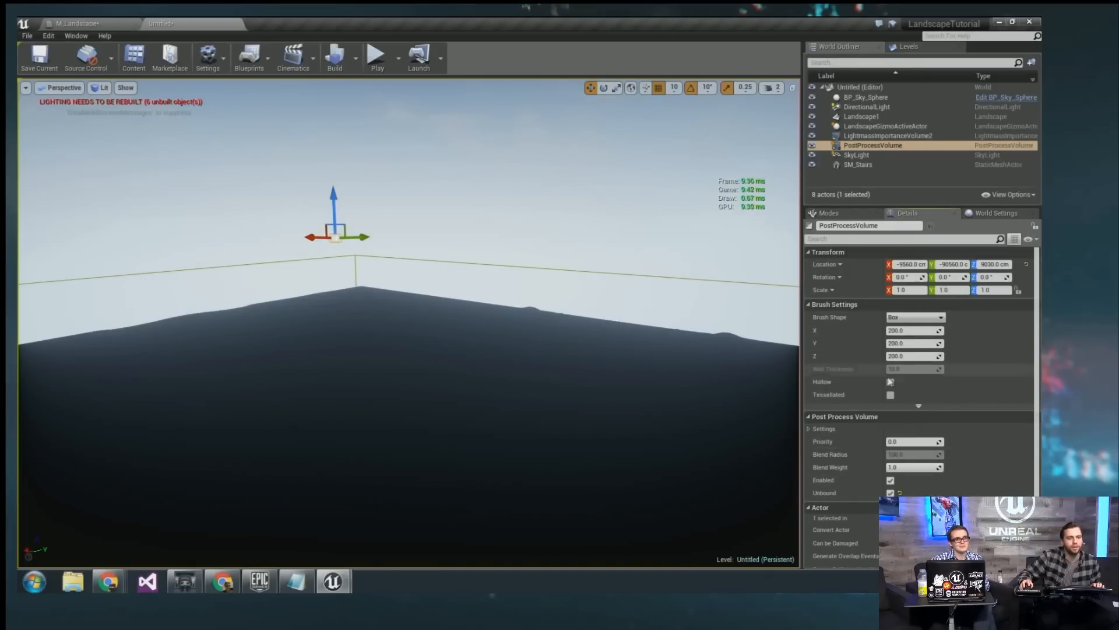
# Override the post process volume's bloom intensity and set it to 0.0.
pyautogui.click(841, 238)
pyautogui.write('b')
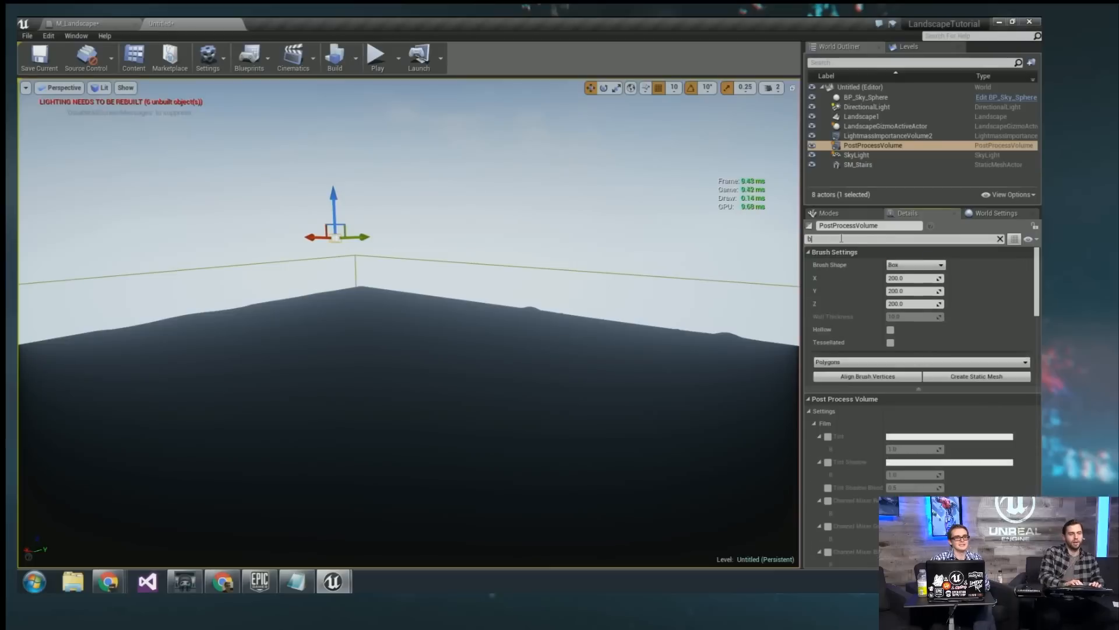
pyautogui.write('loom')
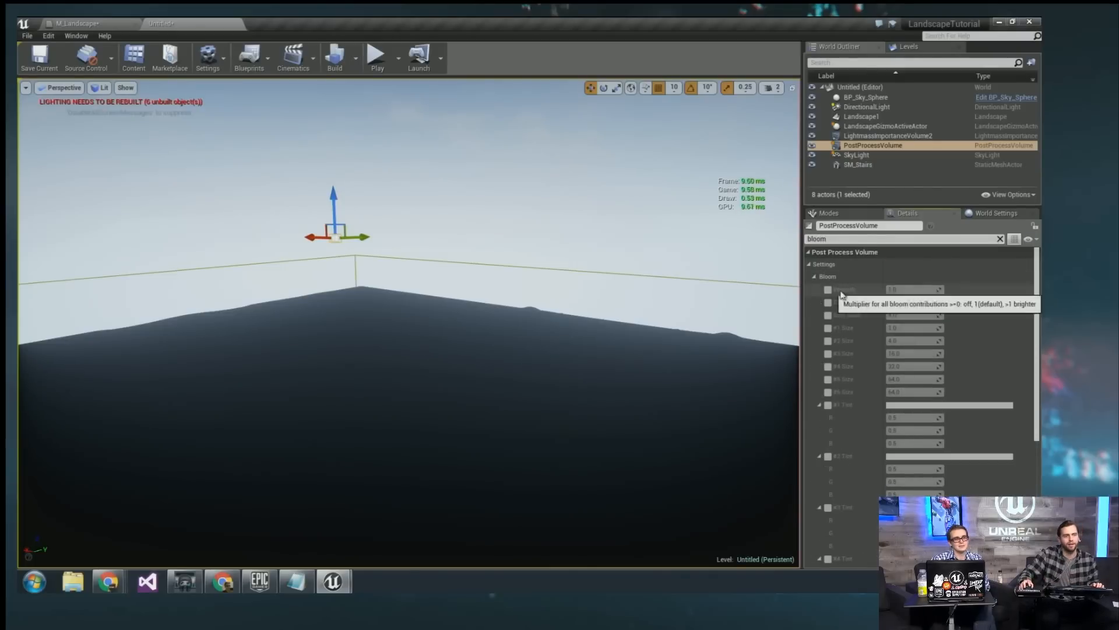
pyautogui.click(827, 290)
pyautogui.moveTo(912, 289); pyautogui.dragTo(874, 289)
pyautogui.moveTo(541, 350); pyautogui.dragTo(554, 425, button='right')
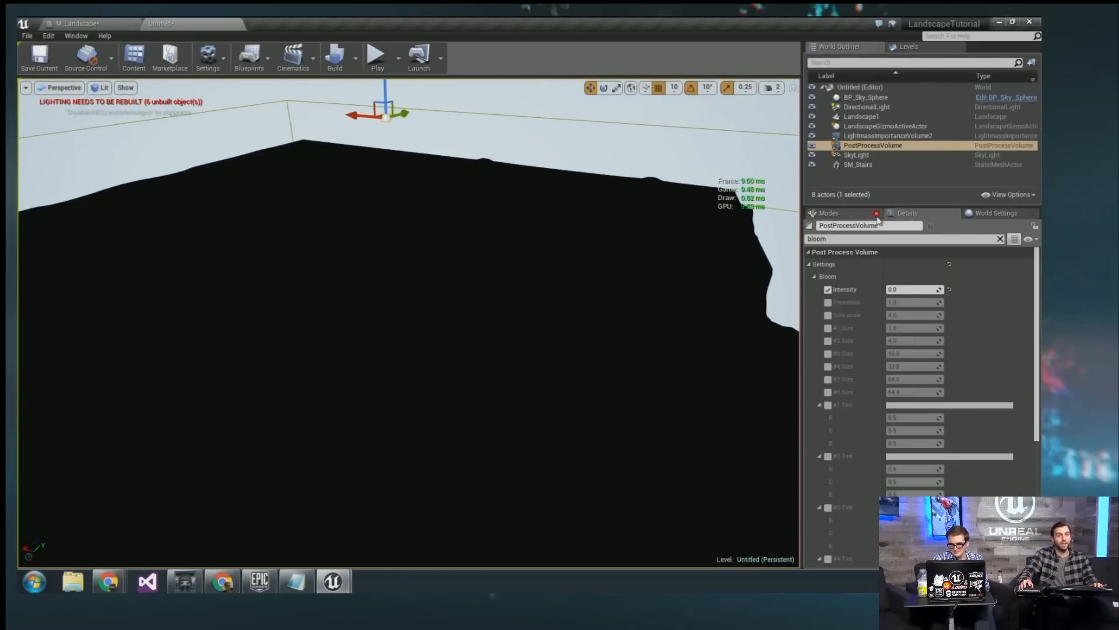
# Clear the actor class search and switch to the landscape Paint mode.
pyautogui.click(845, 214)
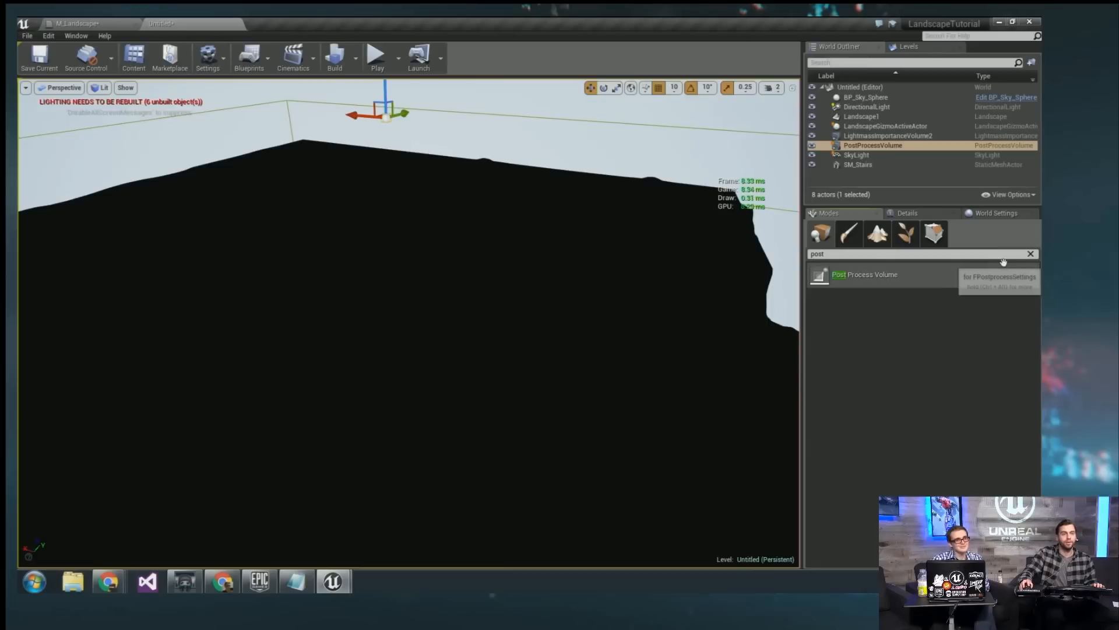
pyautogui.click(1031, 254)
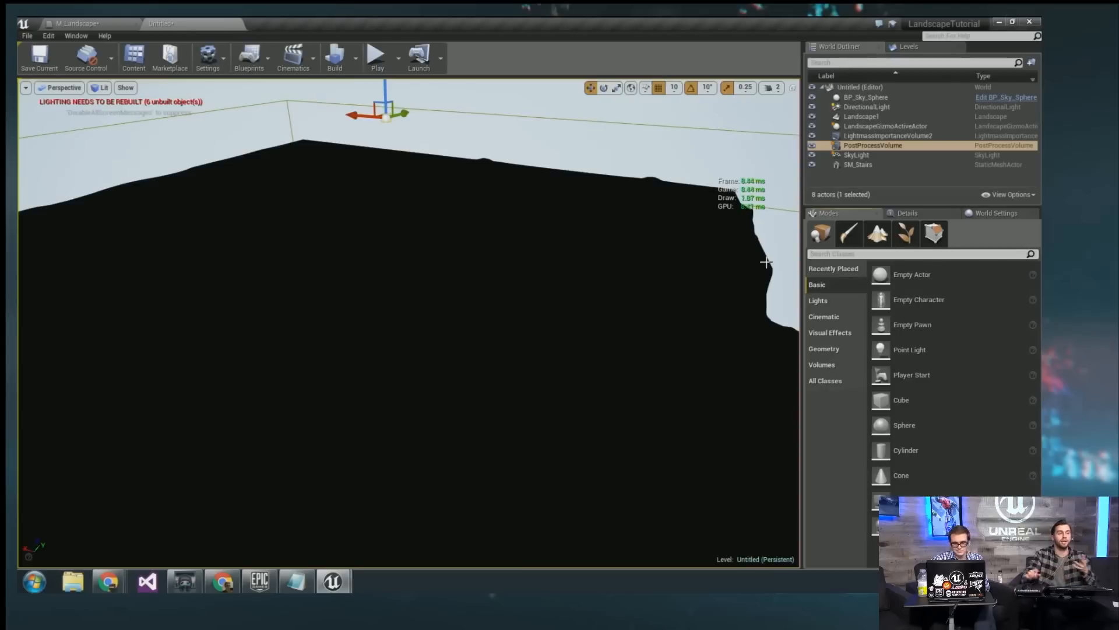
pyautogui.click(878, 233)
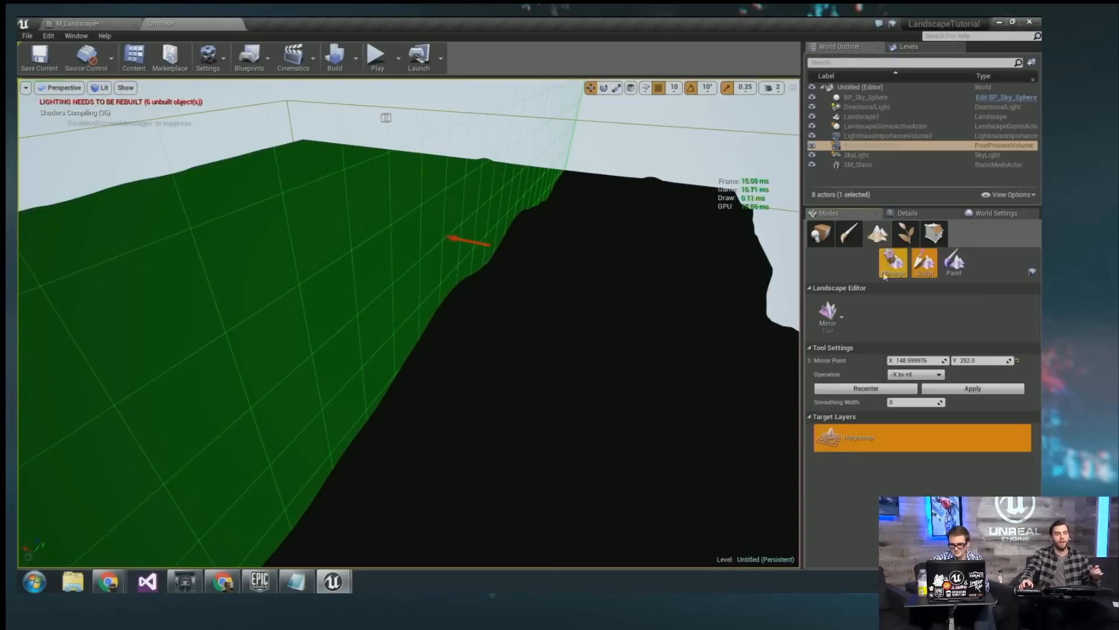
pyautogui.click(954, 262)
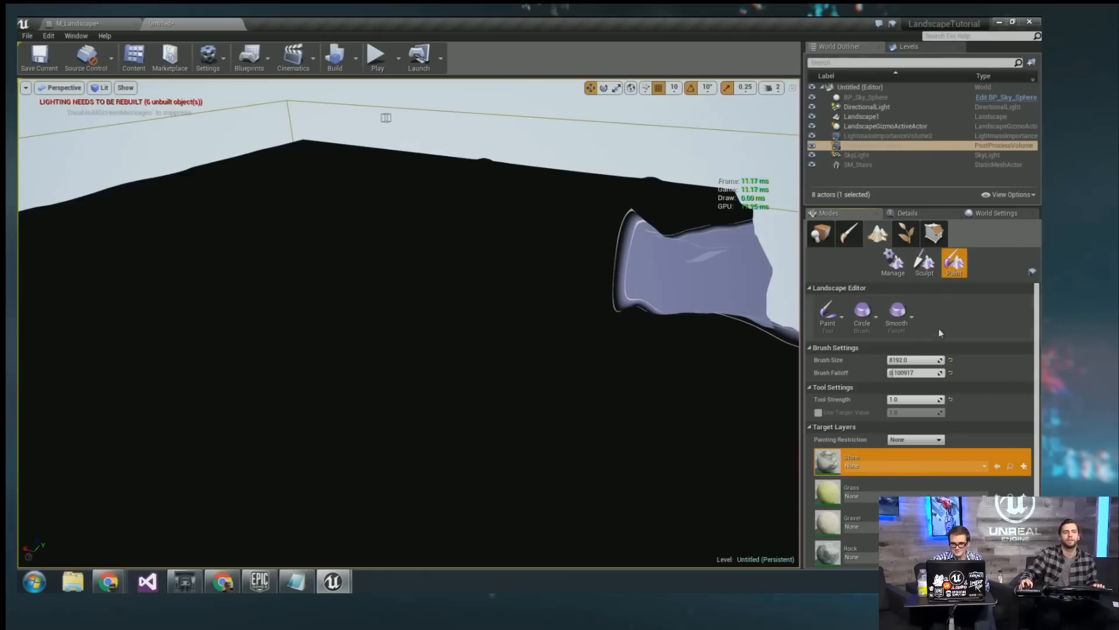
# Create a non-weight-blended layer info for the Stone target layer, saved as Stone_LayerInfo in Untitled_2_sharedassets.
pyautogui.moveTo(606, 474); pyautogui.dragTo(575, 449, button='right')
pyautogui.scroll(-1, 961, 477)
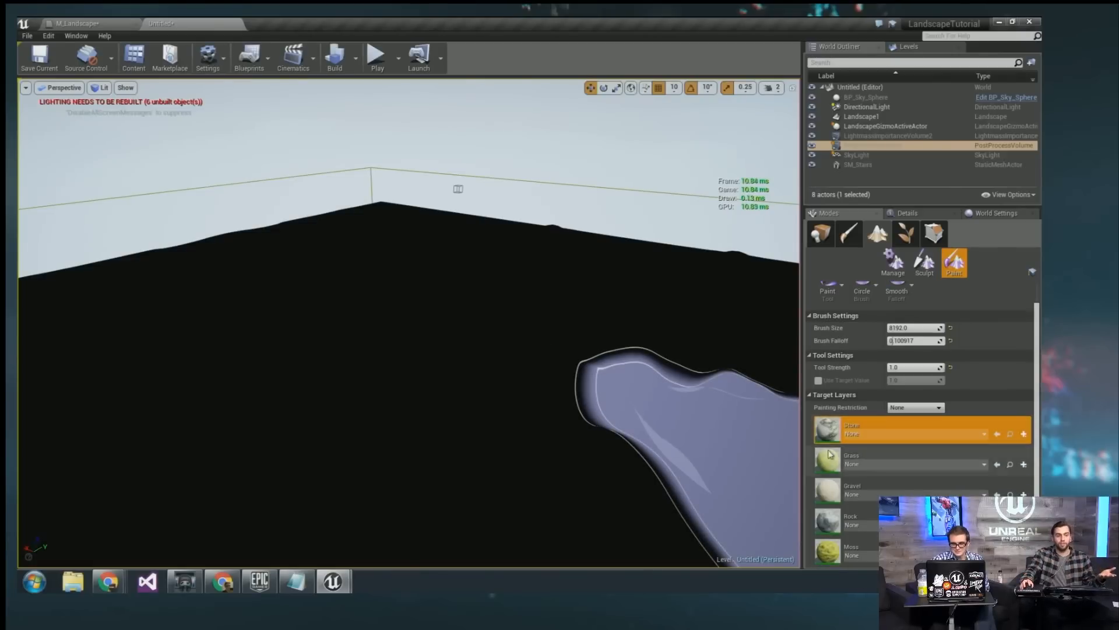
pyautogui.click(1024, 433)
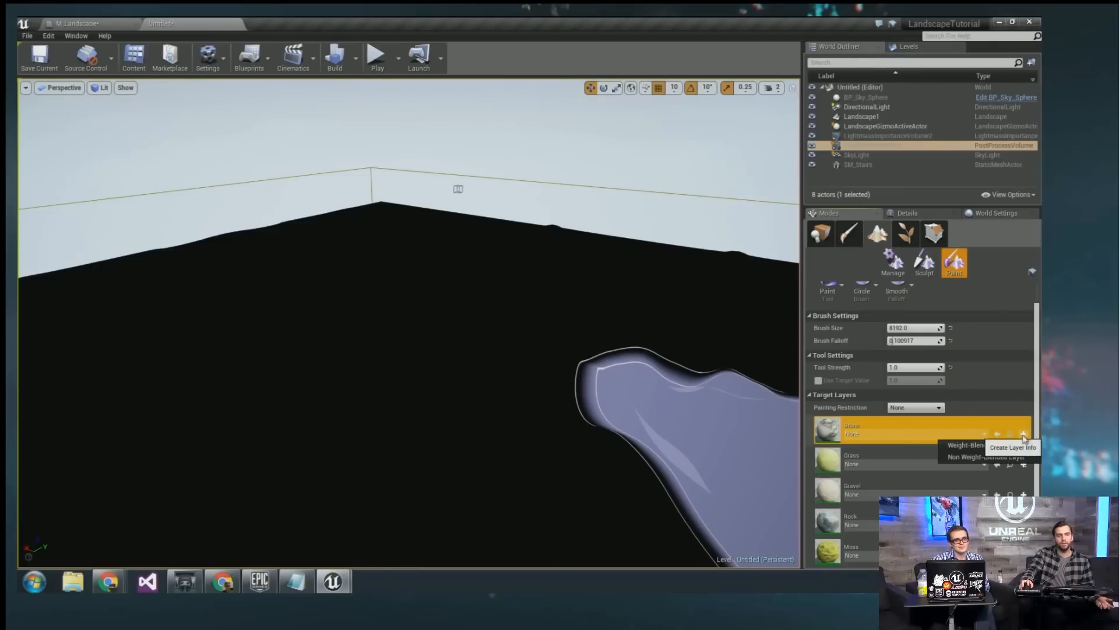
pyautogui.click(978, 456)
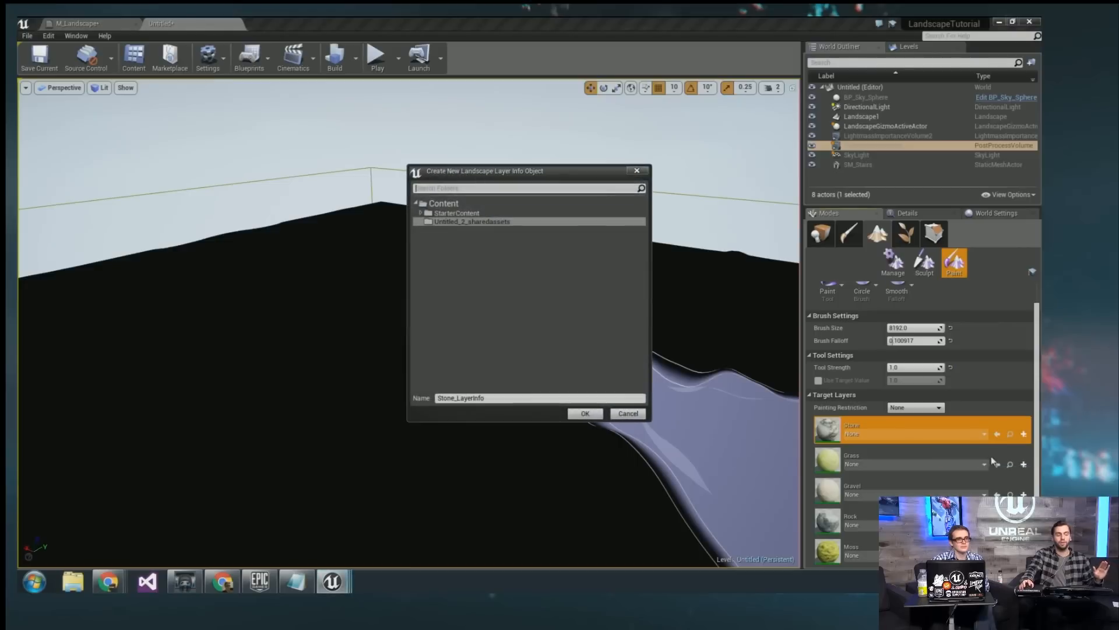
pyautogui.click(585, 416)
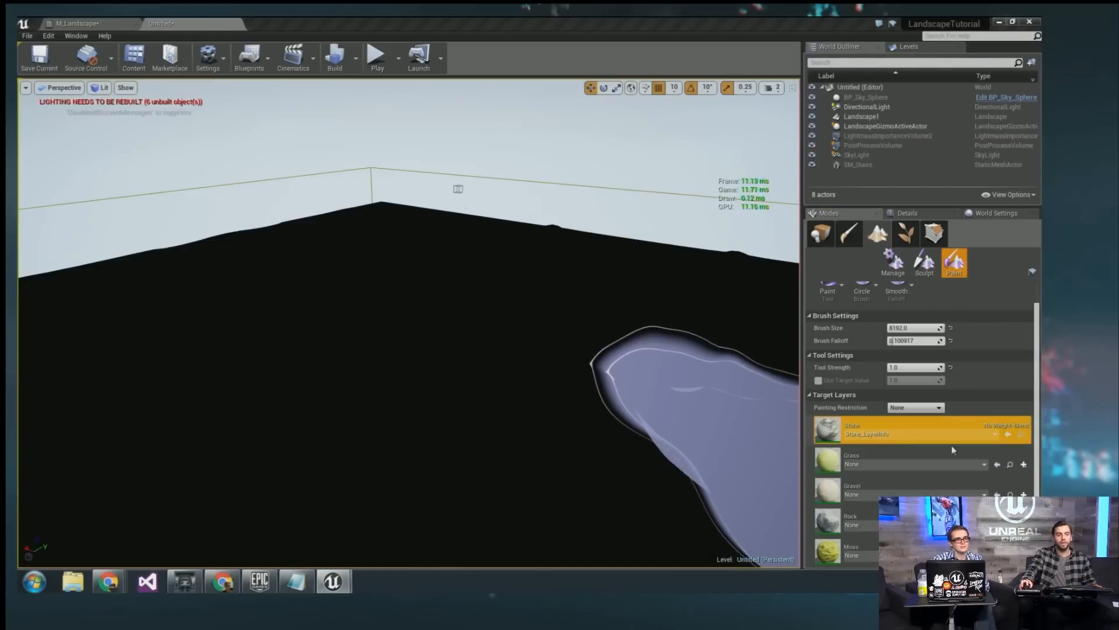
# Create non-weight-blended layer infos for the Grass and Gravel target layers, plus layer infos for Rock and Moss.
pyautogui.click(1023, 464)
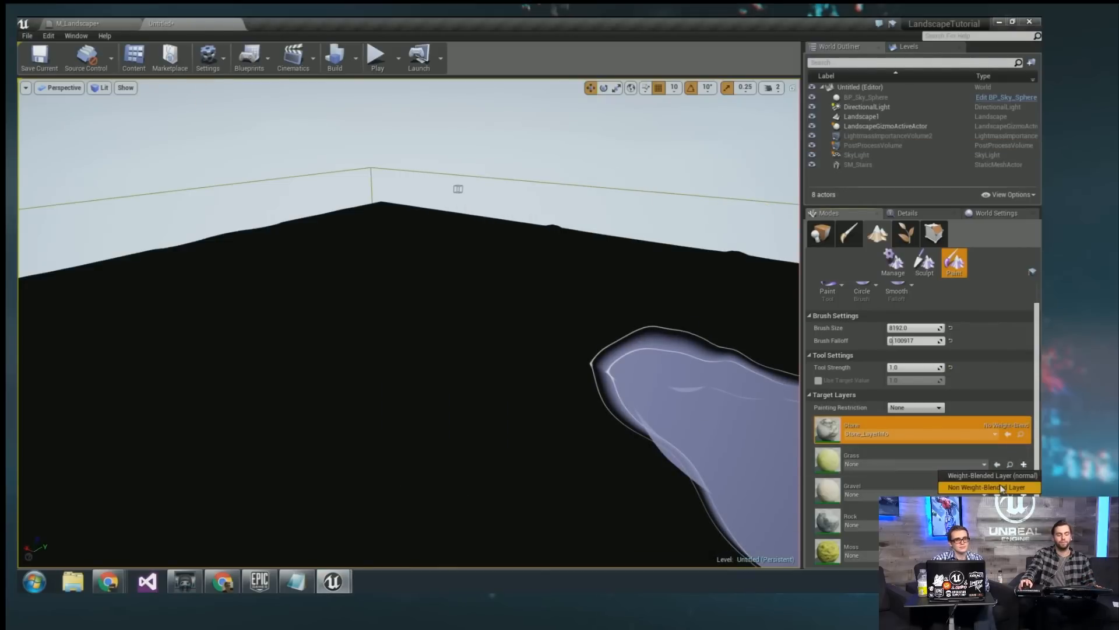
pyautogui.click(1002, 487)
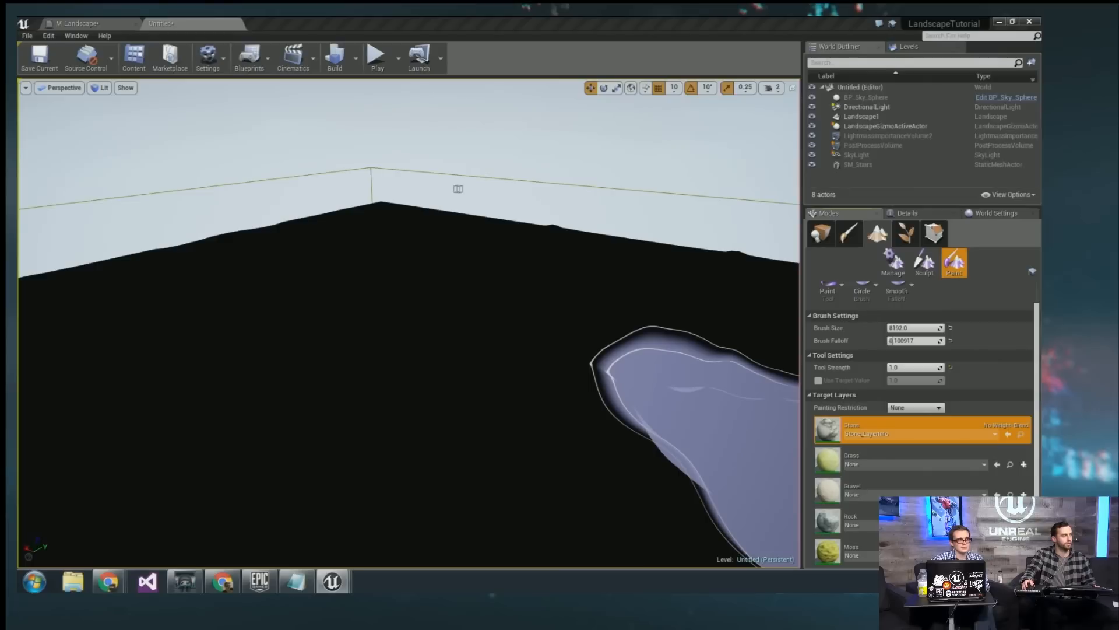
pyautogui.click(1024, 494)
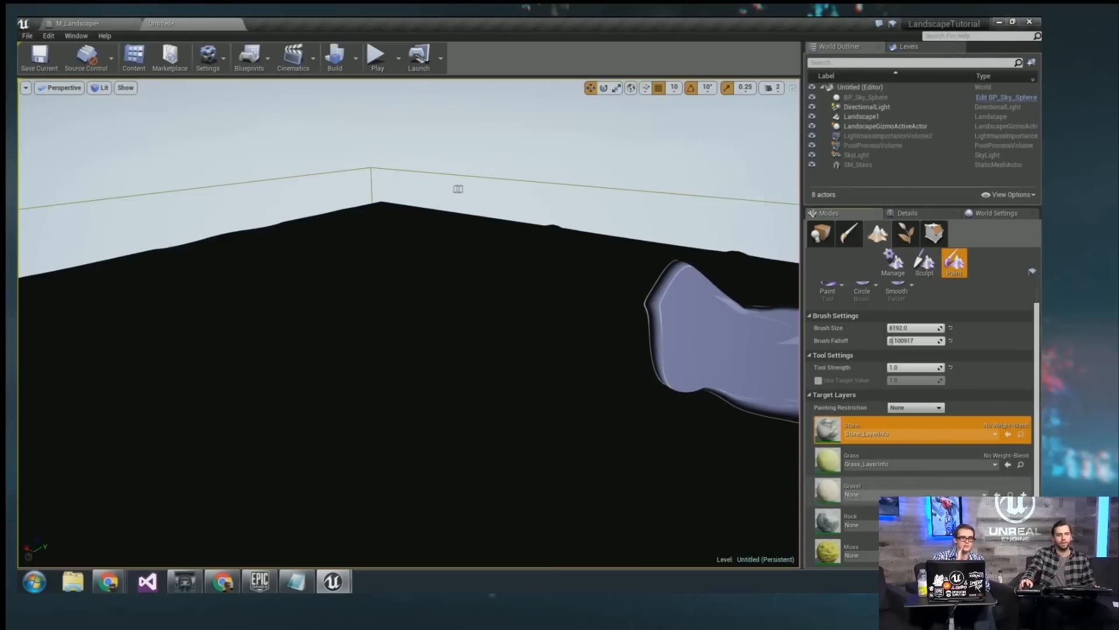
pyautogui.click(1022, 499)
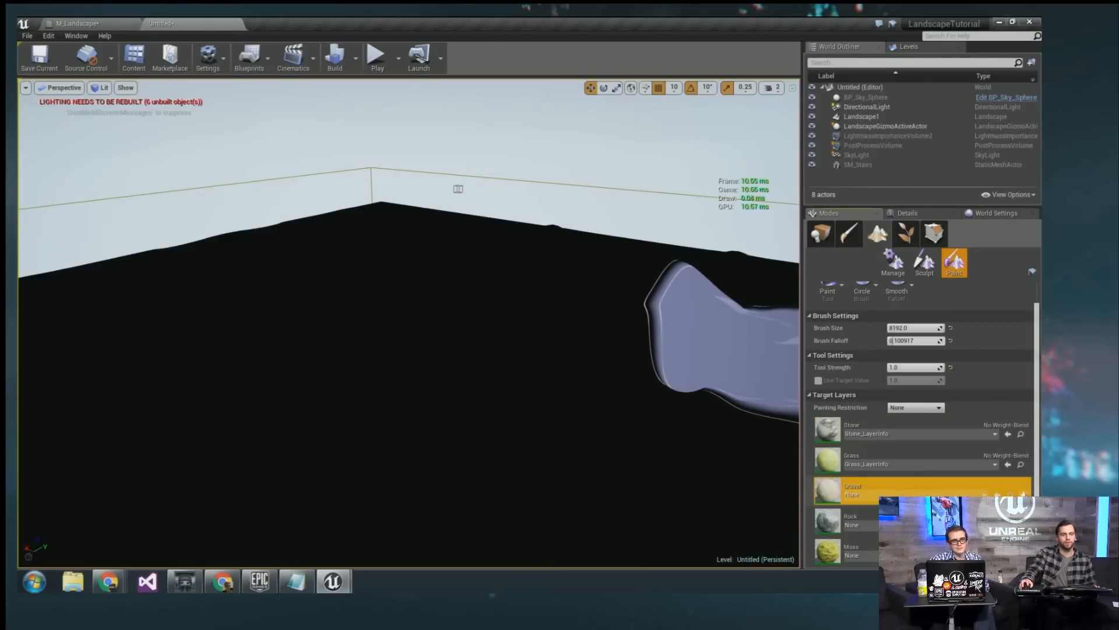
pyautogui.click(1002, 517)
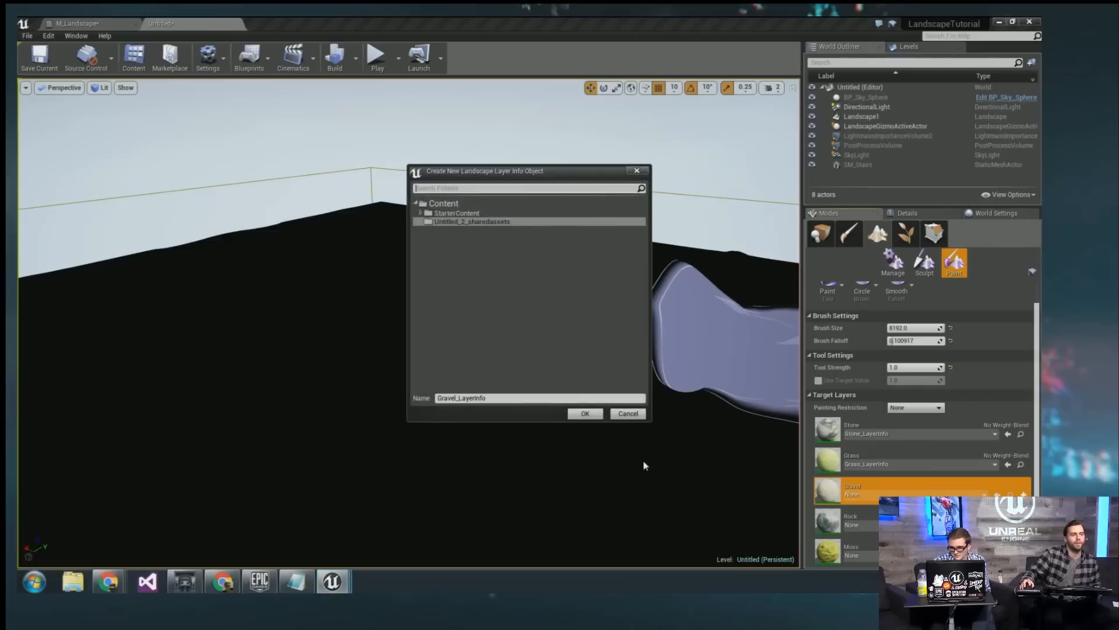
pyautogui.click(588, 414)
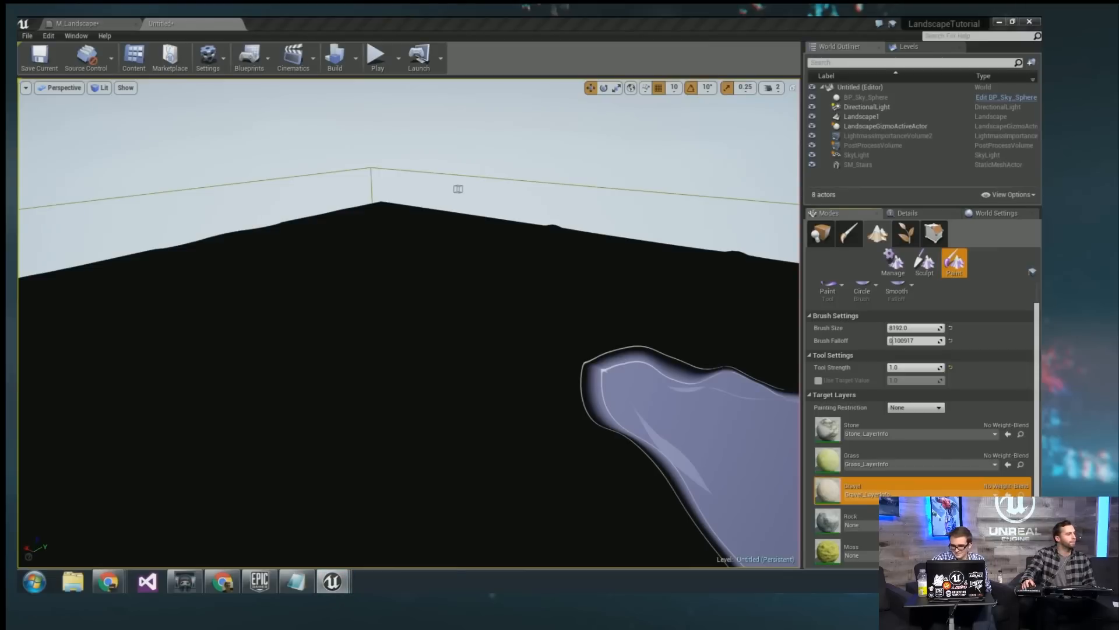
pyautogui.click(588, 414)
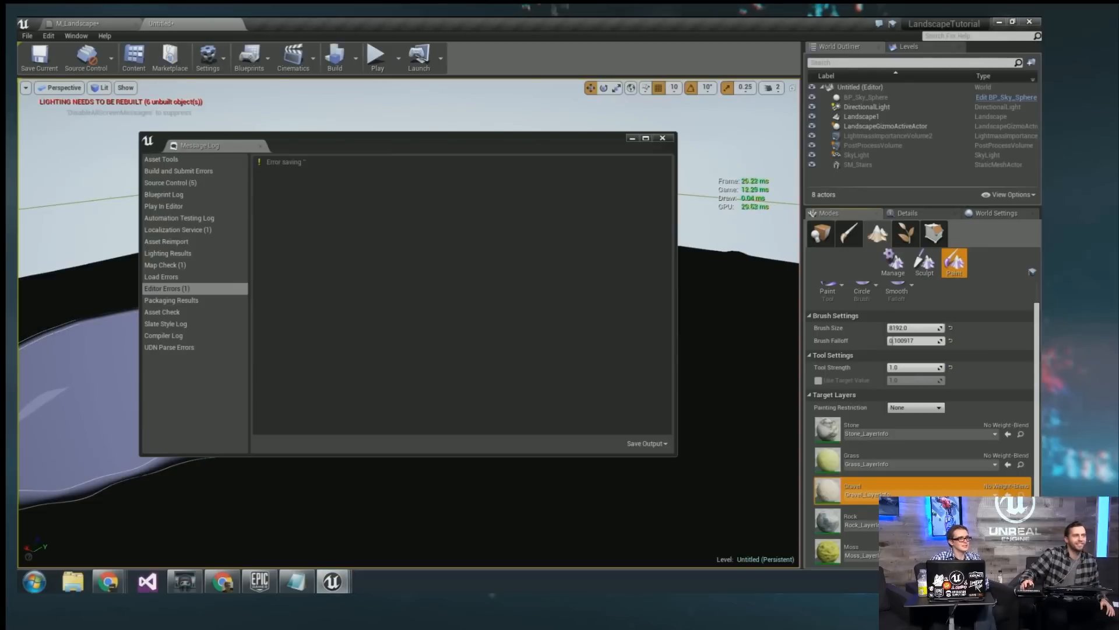
pyautogui.click(667, 140)
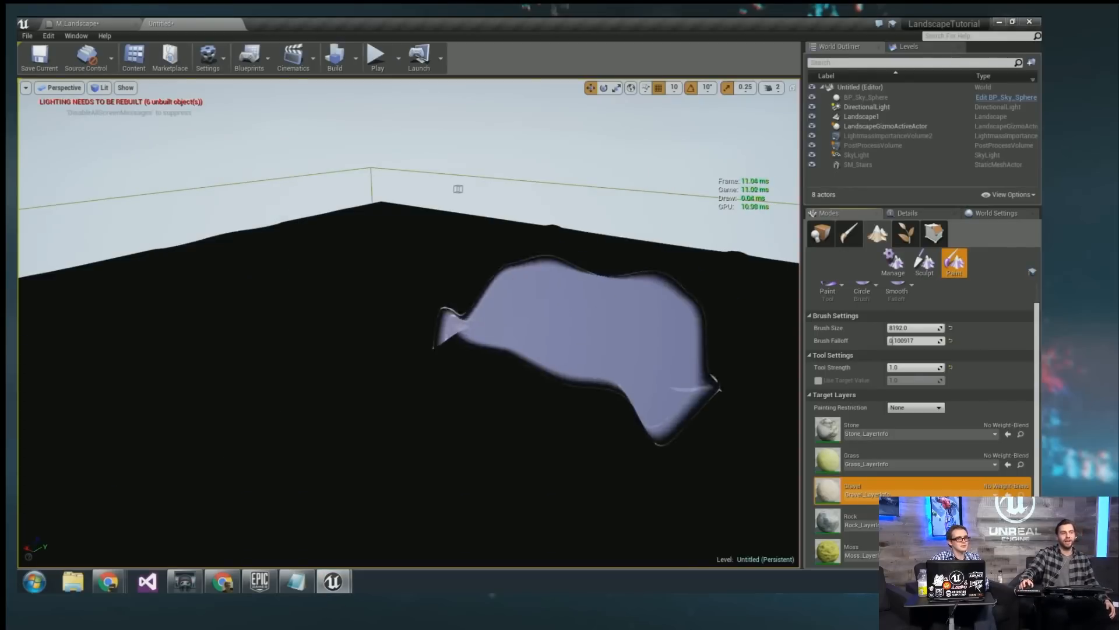
pyautogui.moveTo(567, 311)
pyautogui.mouseDown(button='right')
pyautogui.moveTo(513, 318)
pyautogui.moveTo(542, 300)
pyautogui.moveTo(513, 321)
pyautogui.moveTo(502, 315)
pyautogui.moveTo(523, 322)
pyautogui.mouseUp(button='right')
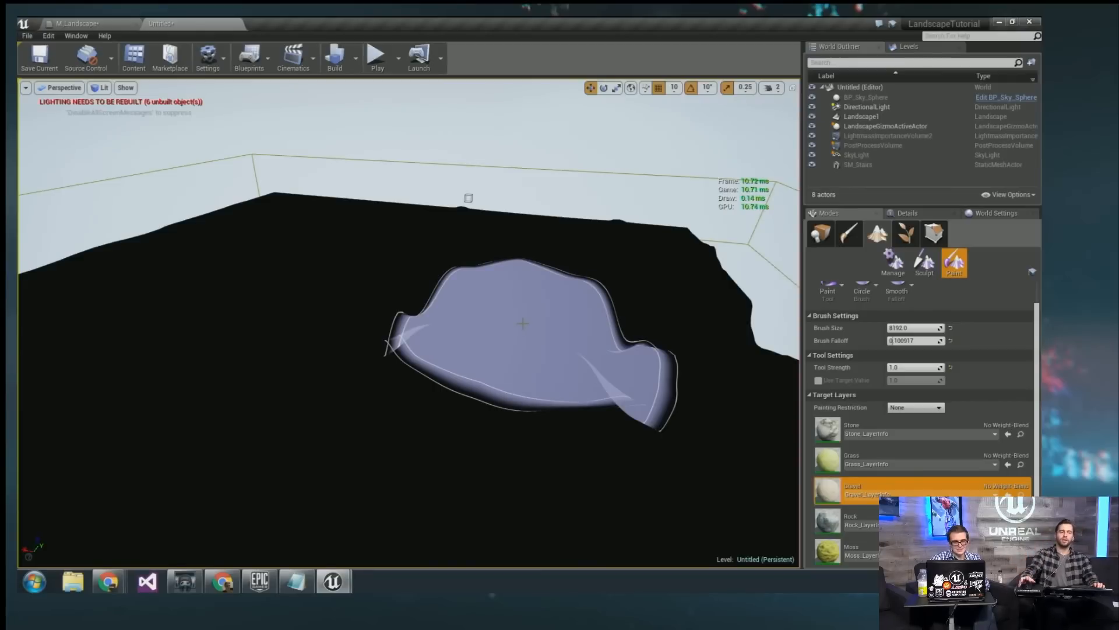
pyautogui.moveTo(495, 326); pyautogui.dragTo(311, 334, button='right')
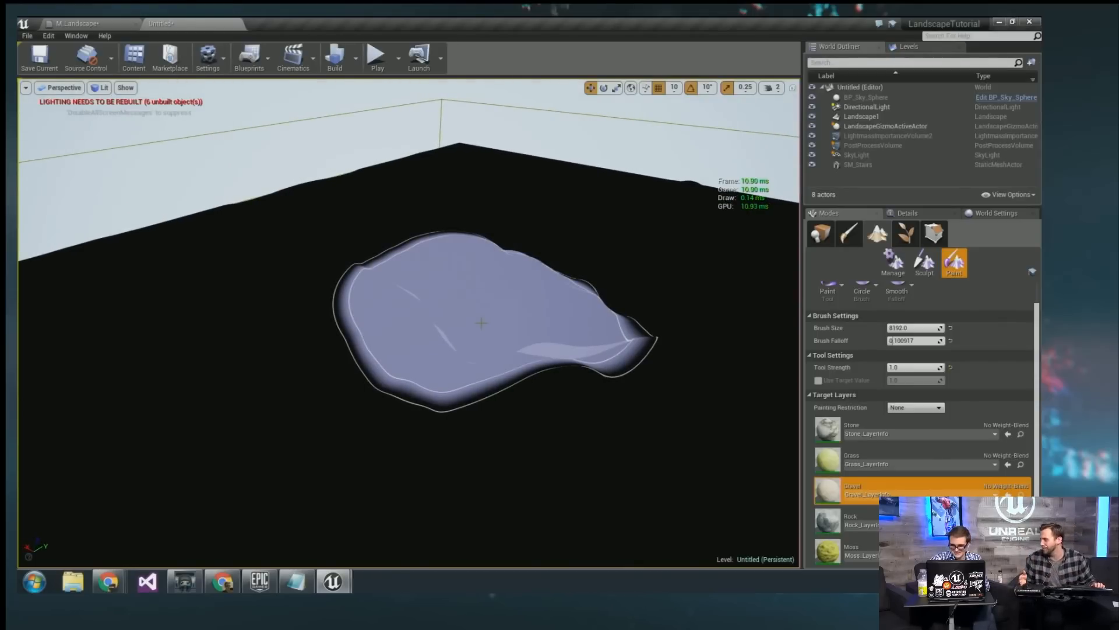
pyautogui.moveTo(481, 322); pyautogui.dragTo(528, 342, button='right')
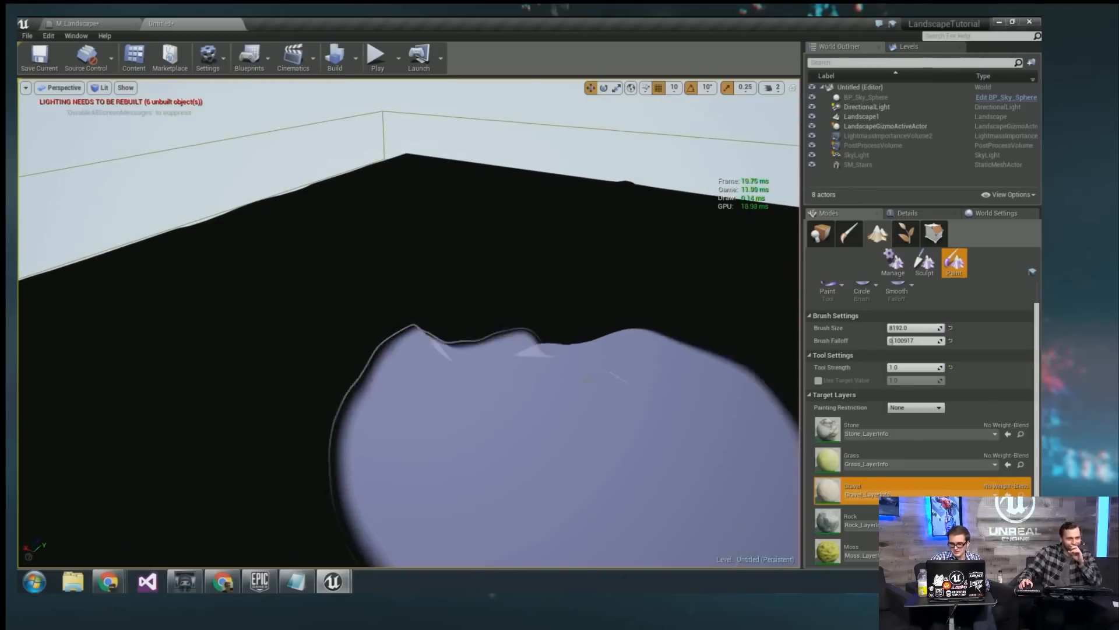
# Fill the Stone target layer across the entire landscape.
pyautogui.rightClick(833, 437)
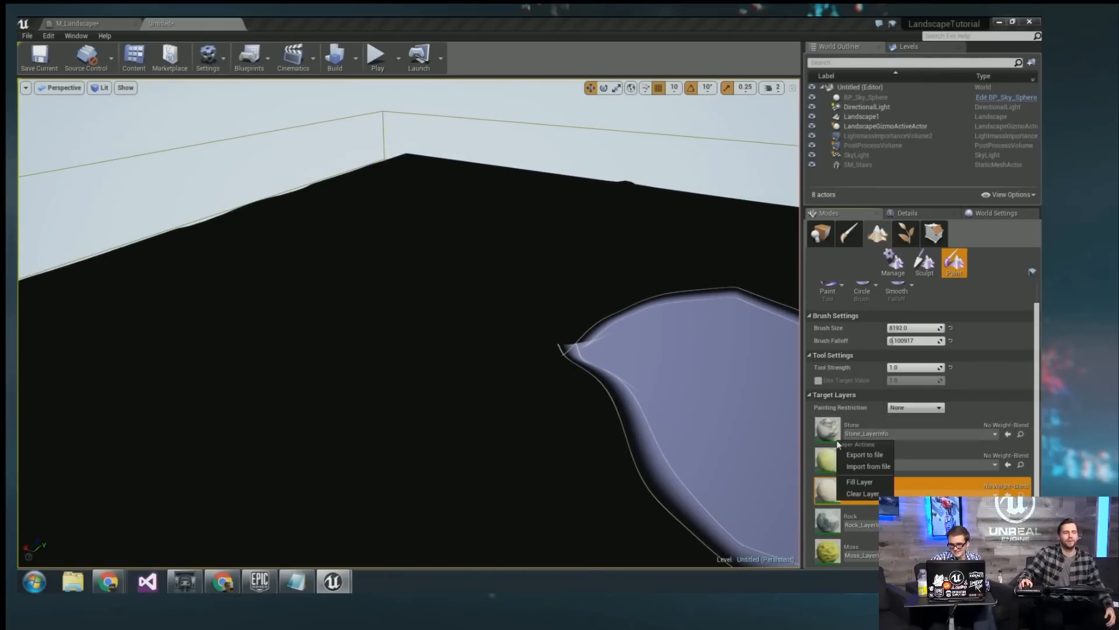
pyautogui.rightClick(832, 466)
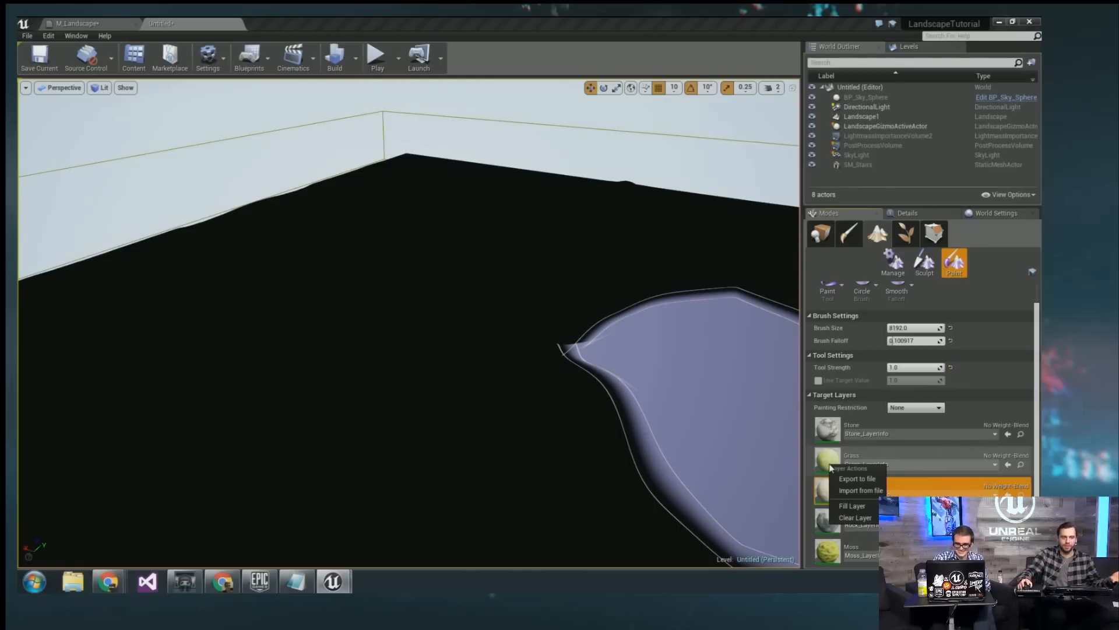
pyautogui.rightClick(829, 435)
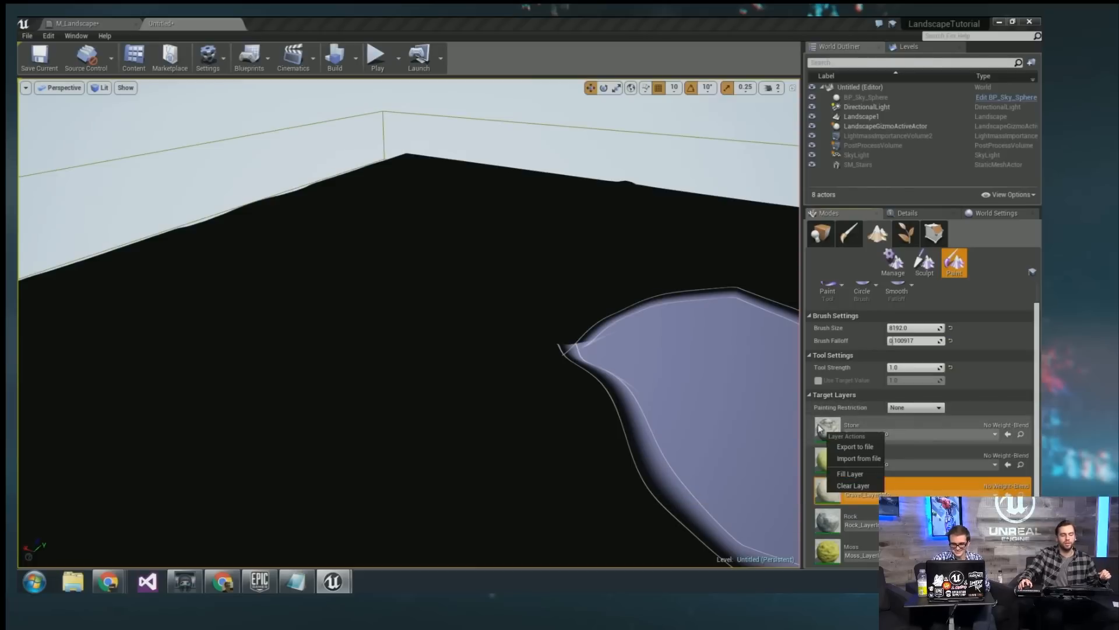
pyautogui.click(834, 476)
pyautogui.rightClick(825, 428)
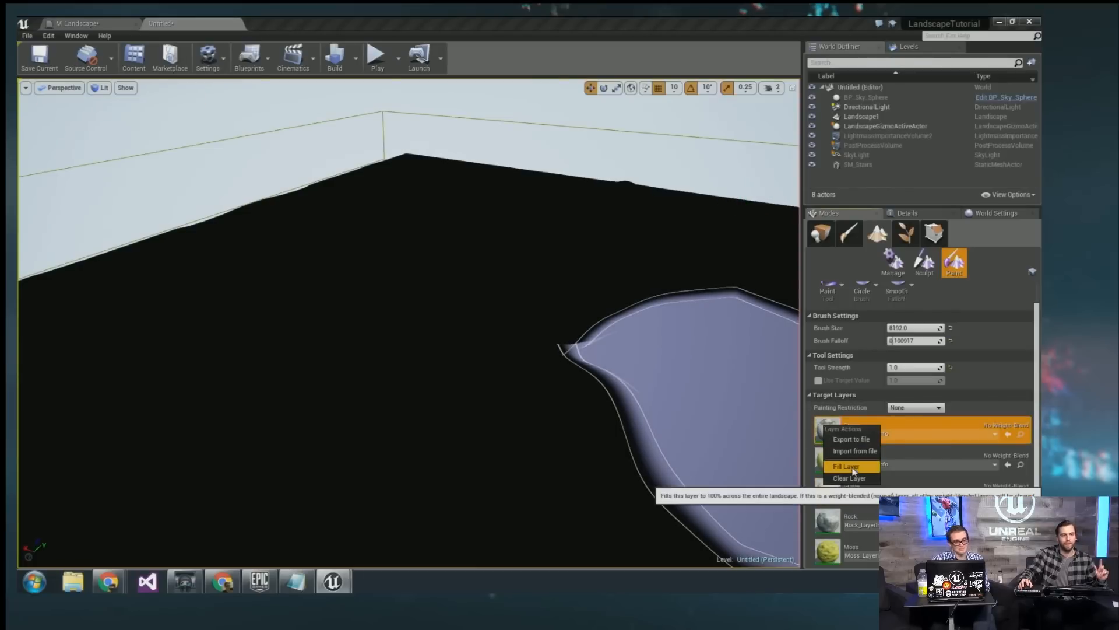
pyautogui.click(840, 468)
pyautogui.moveTo(597, 385); pyautogui.dragTo(635, 391, button='right')
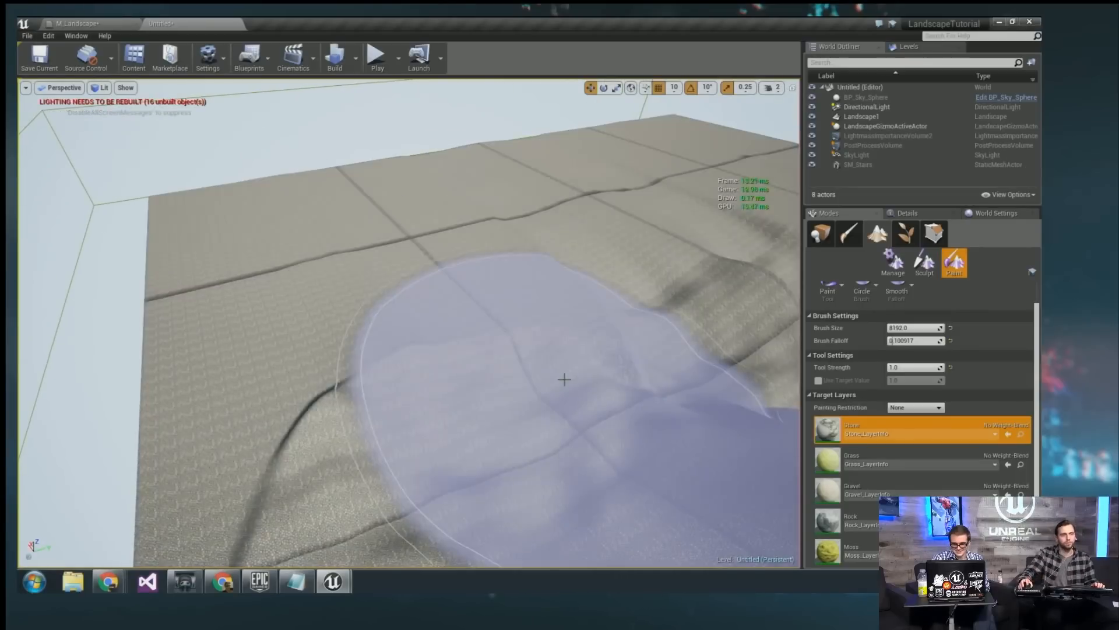
pyautogui.moveTo(562, 380); pyautogui.dragTo(576, 384, button='right')
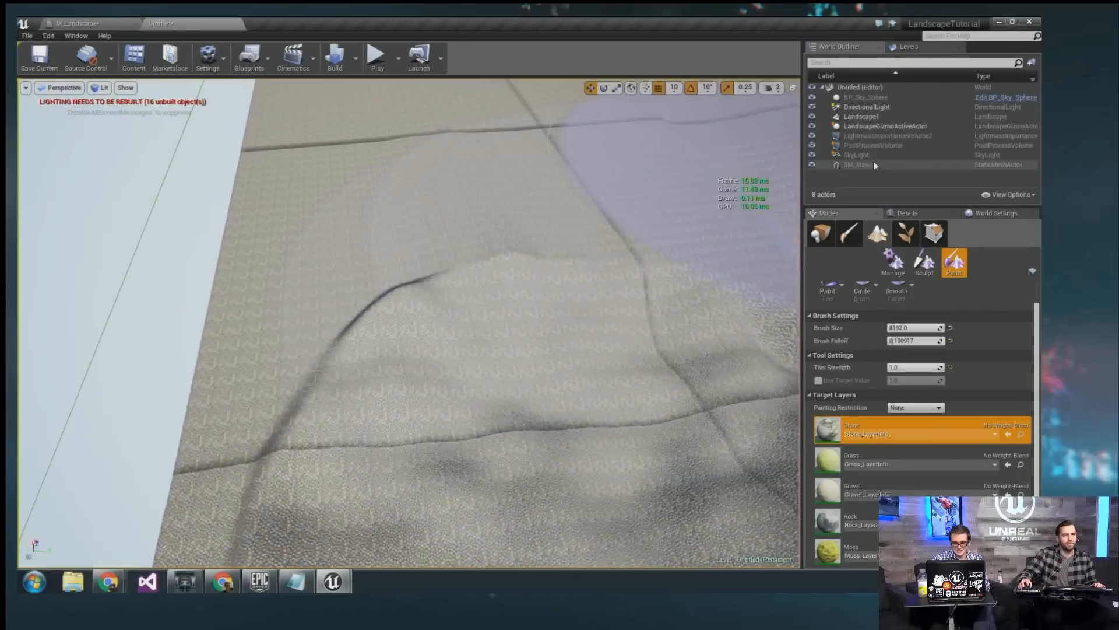
# Switch to Place mode, frame the selected landscape in the viewport and raise the camera speed.
pyautogui.click(821, 233)
pyautogui.click(479, 323)
pyautogui.press('f')
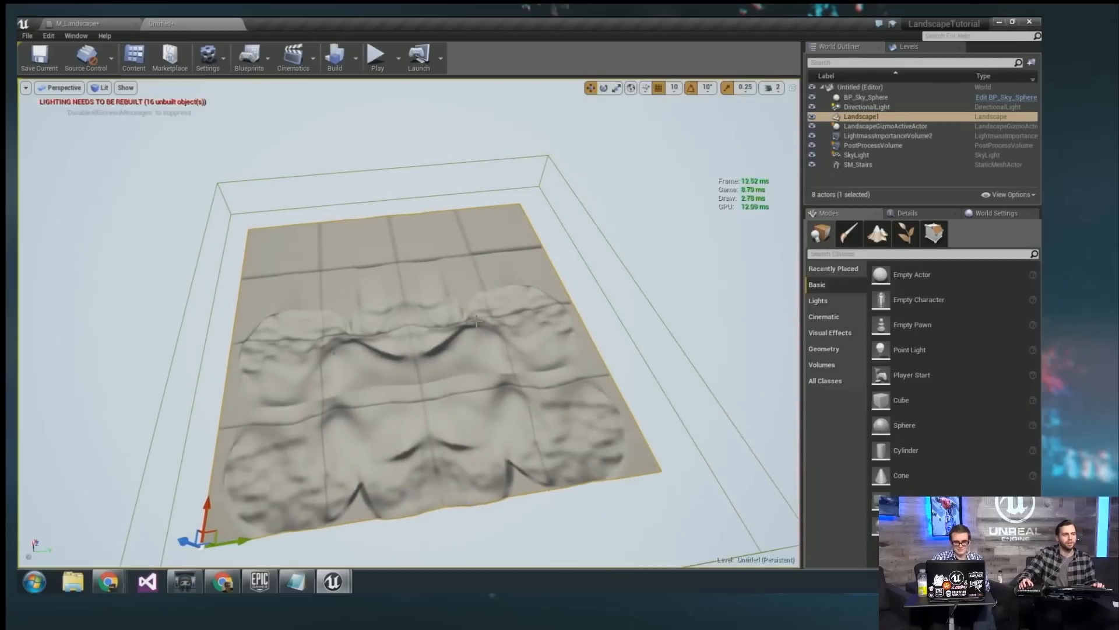
pyautogui.moveTo(479, 322); pyautogui.dragTo(458, 322, button='right')
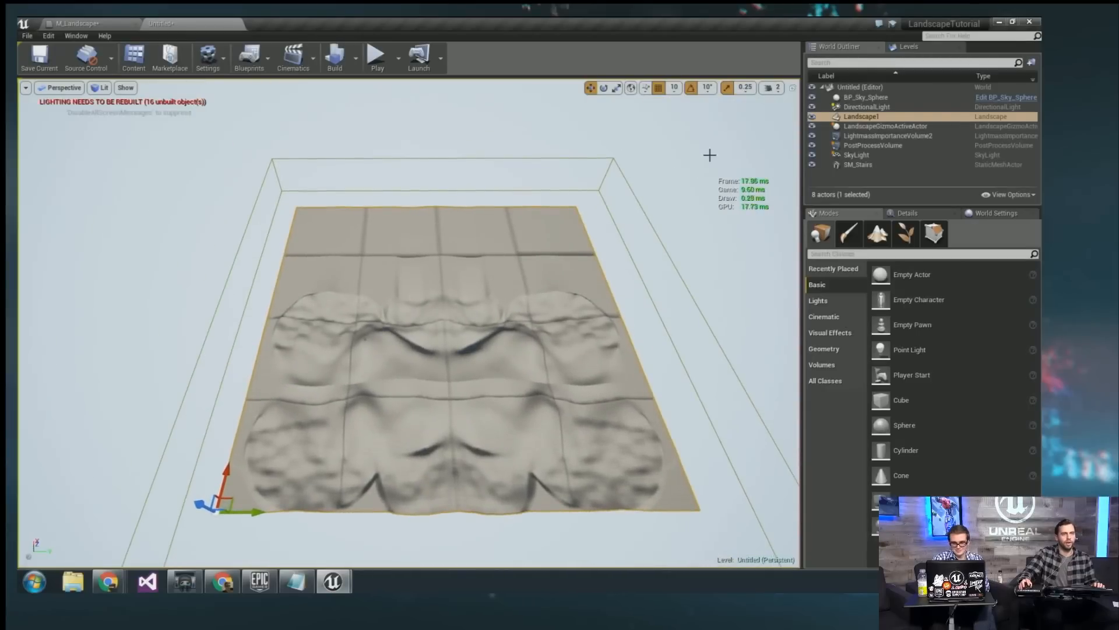
pyautogui.click(773, 87)
pyautogui.moveTo(776, 114); pyautogui.dragTo(806, 112)
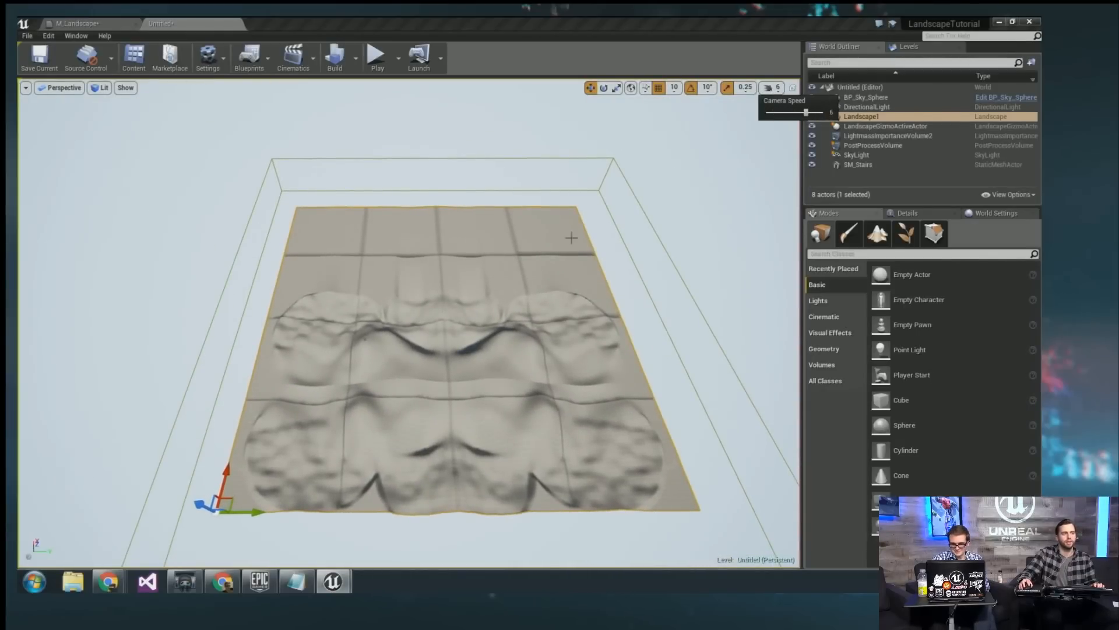
pyautogui.press('w')
pyautogui.moveTo(542, 253); pyautogui.dragTo(520, 220, button='right')
pyautogui.press('w')
pyautogui.press('s')
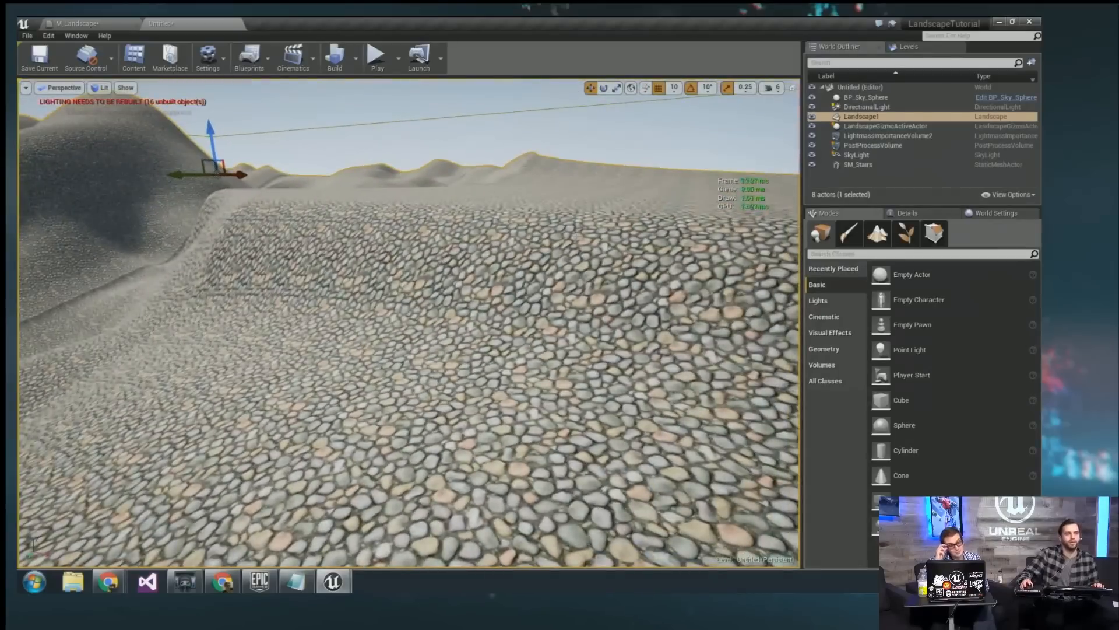
# Clear the bloom filter from the landscape's details and return to the placement modes.
pyautogui.click(897, 213)
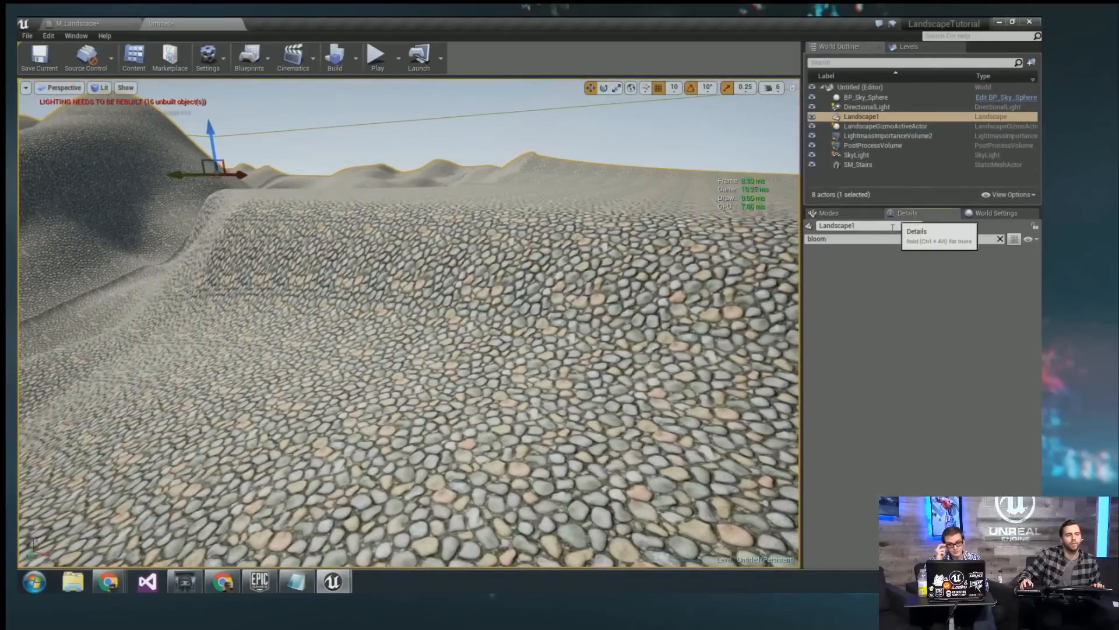
pyautogui.click(1000, 239)
pyautogui.click(828, 213)
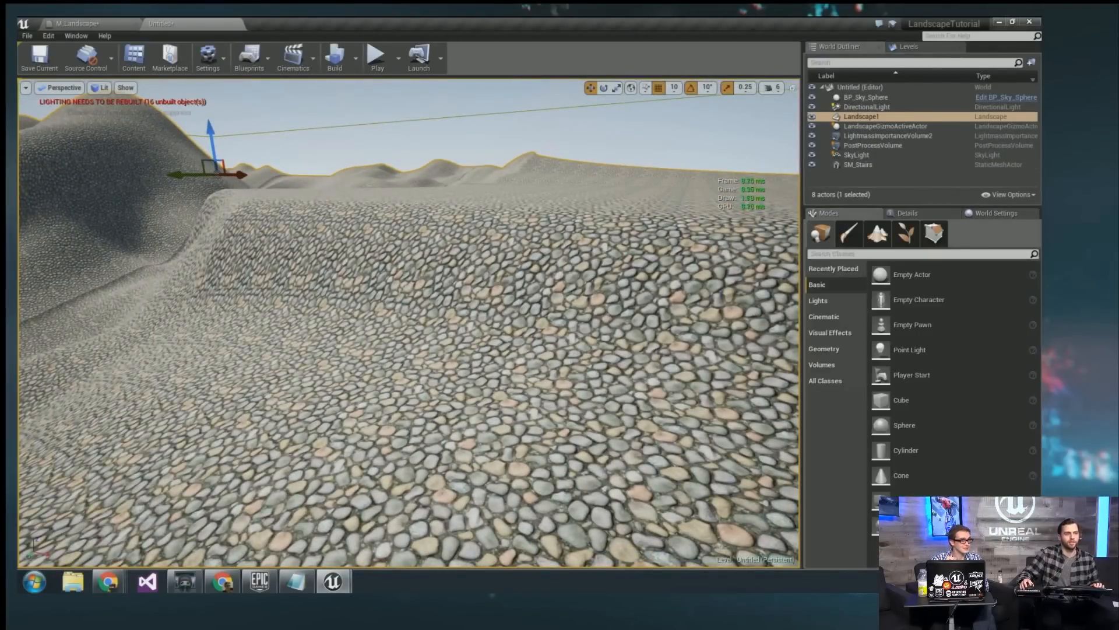
# Build the level and close the message log.
pyautogui.press('s')
pyautogui.moveTo(512, 278); pyautogui.dragTo(515, 292, button='right')
pyautogui.press('w')
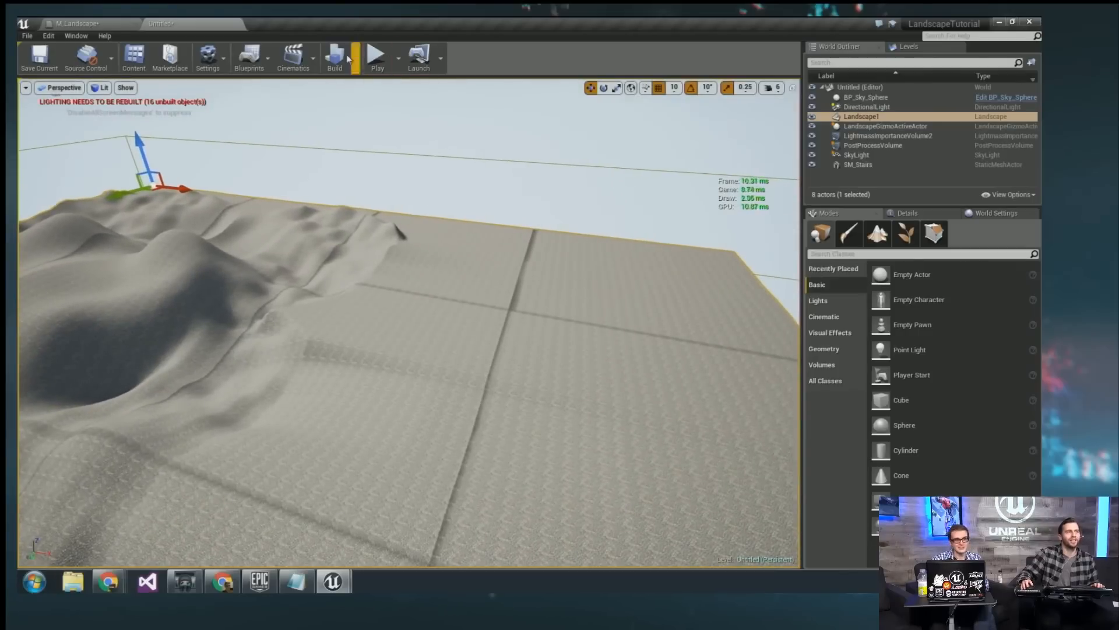
pyautogui.click(328, 60)
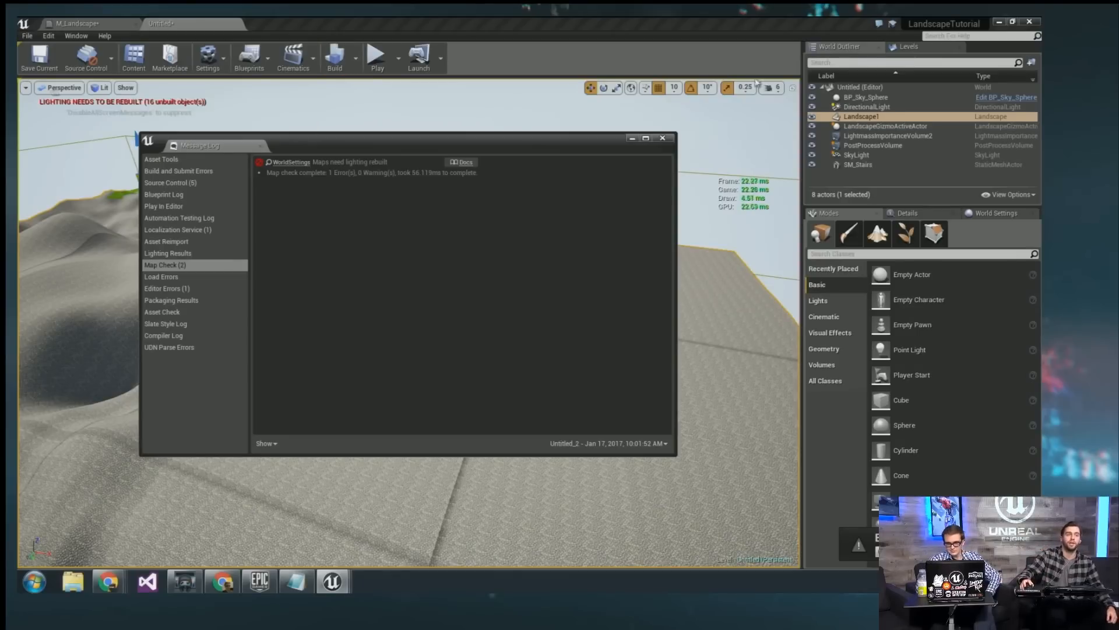
pyautogui.click(662, 138)
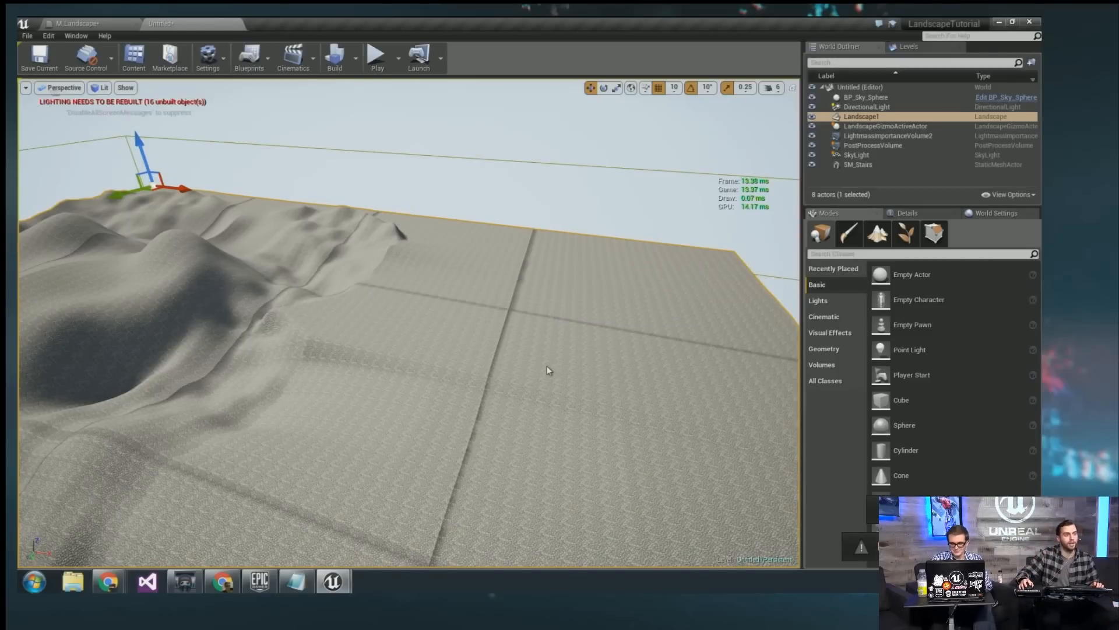
# Open the landscape's M_Landscape_Inst material instance and float it in an enlarged window over the level editor.
pyautogui.press('w')
pyautogui.moveTo(504, 342); pyautogui.dragTo(490, 366, button='right')
pyautogui.press('s')
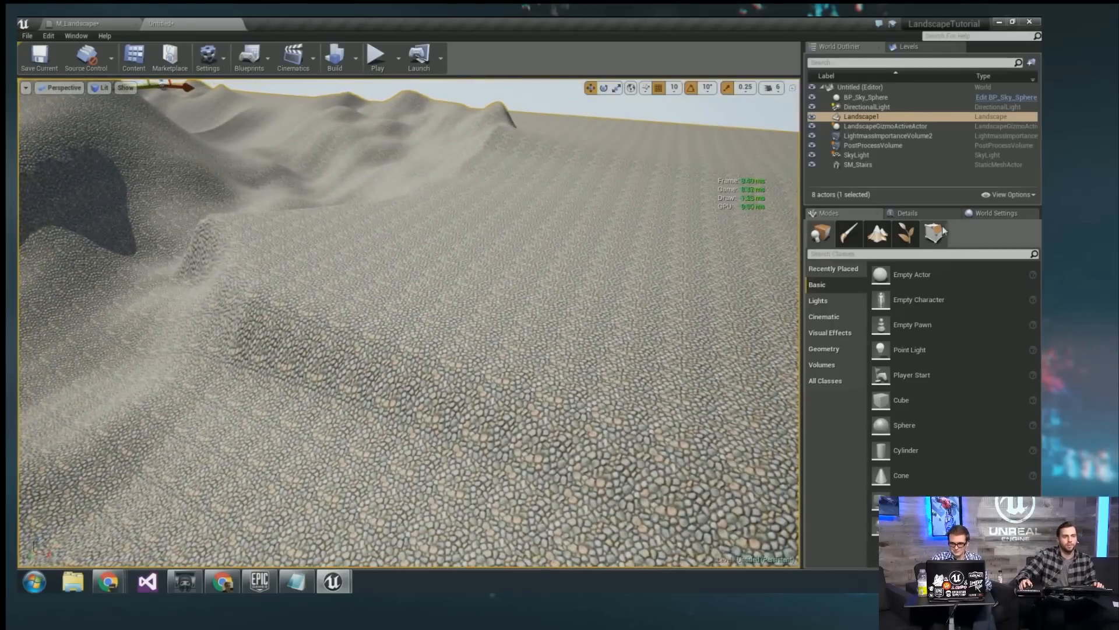
pyautogui.click(932, 213)
pyautogui.doubleClick(910, 476)
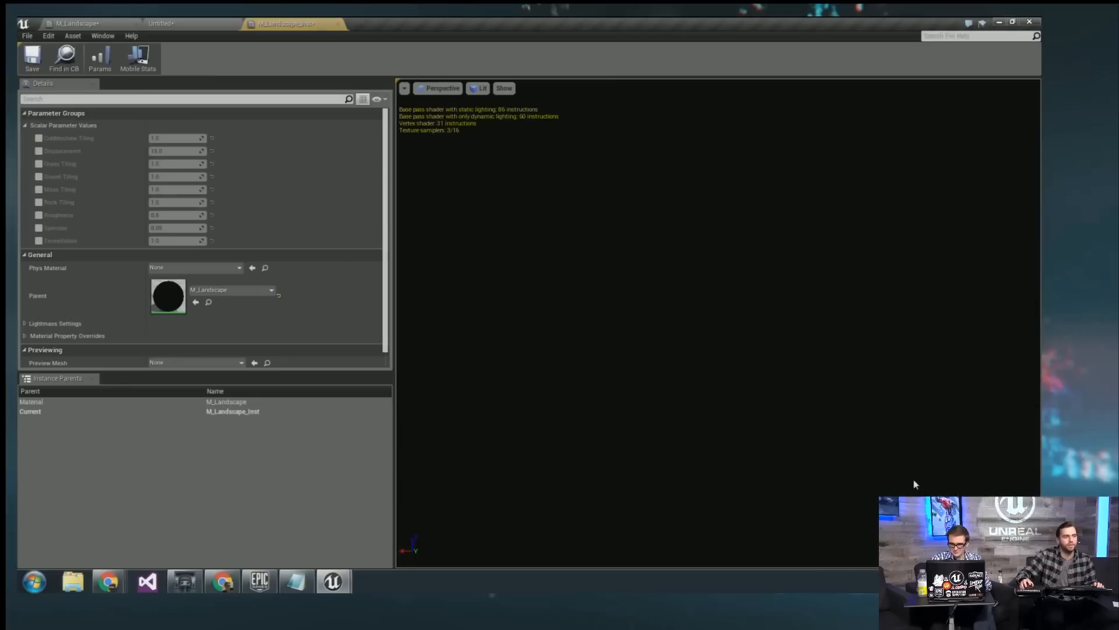
pyautogui.moveTo(318, 31); pyautogui.dragTo(559, 105)
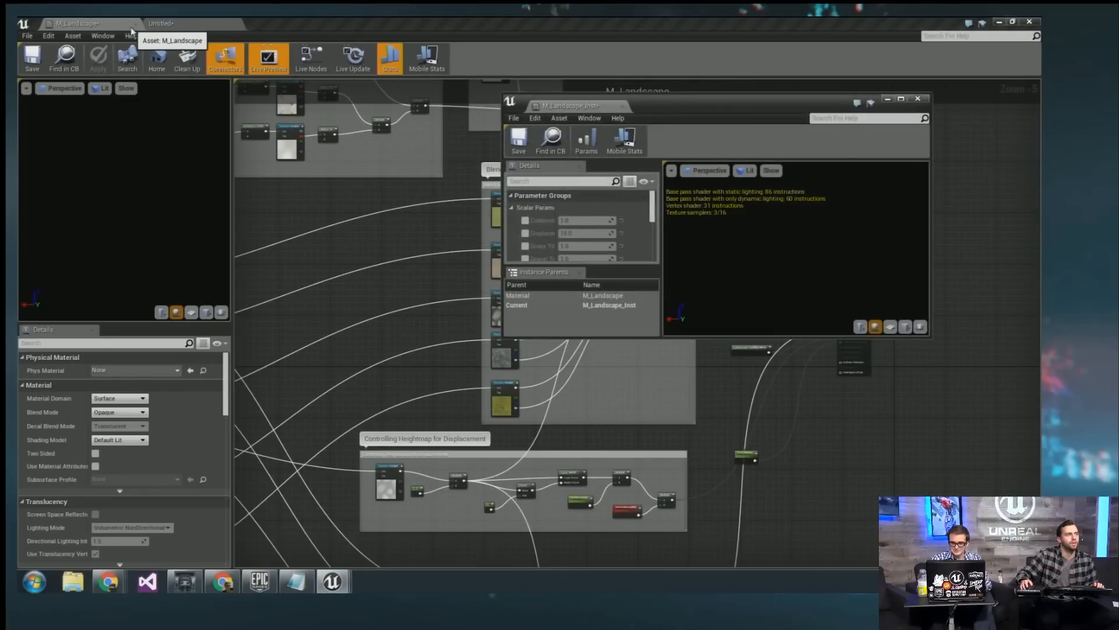
pyautogui.click(162, 23)
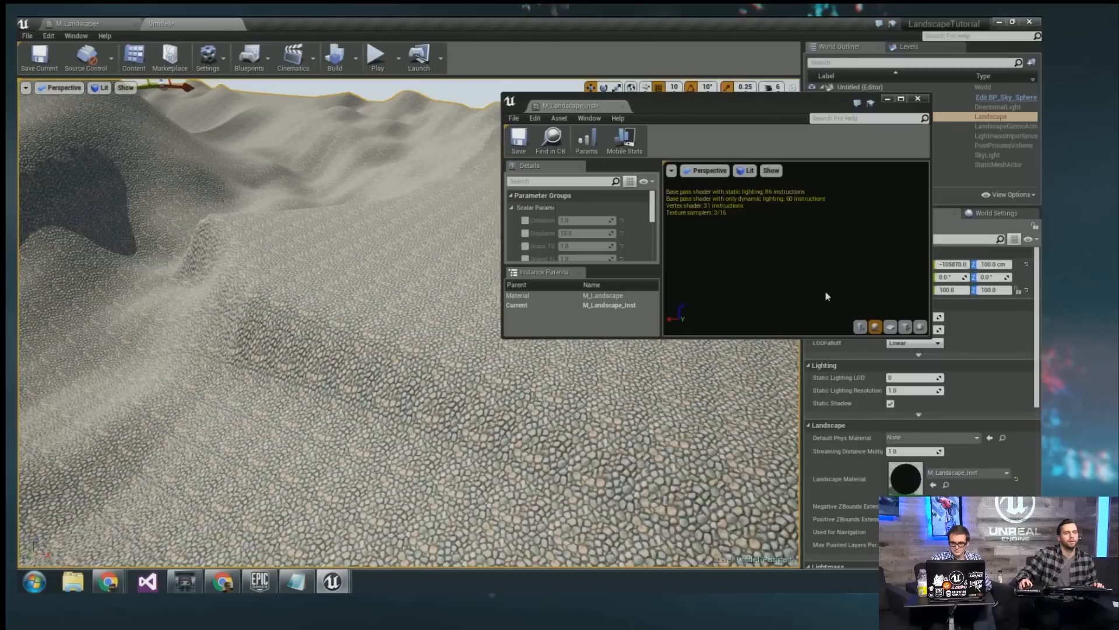
pyautogui.moveTo(929, 336); pyautogui.dragTo(960, 473)
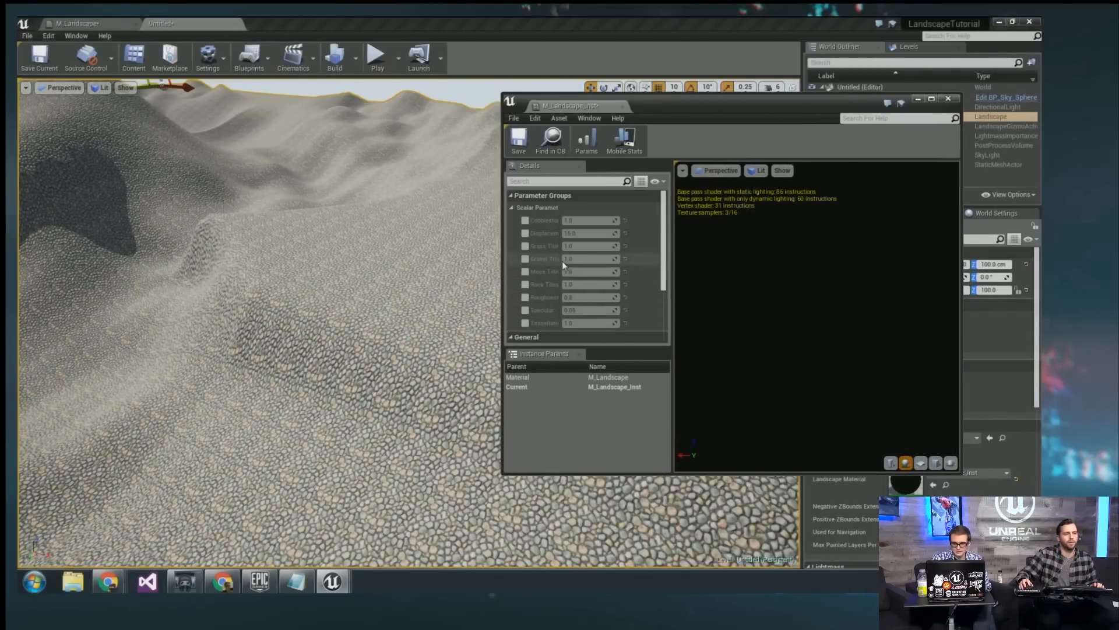
# Override the material instance's Cobblestone Tiling, set it to 0.5, and move its window clear of the viewport.
pyautogui.moveTo(561, 262); pyautogui.dragTo(591, 261)
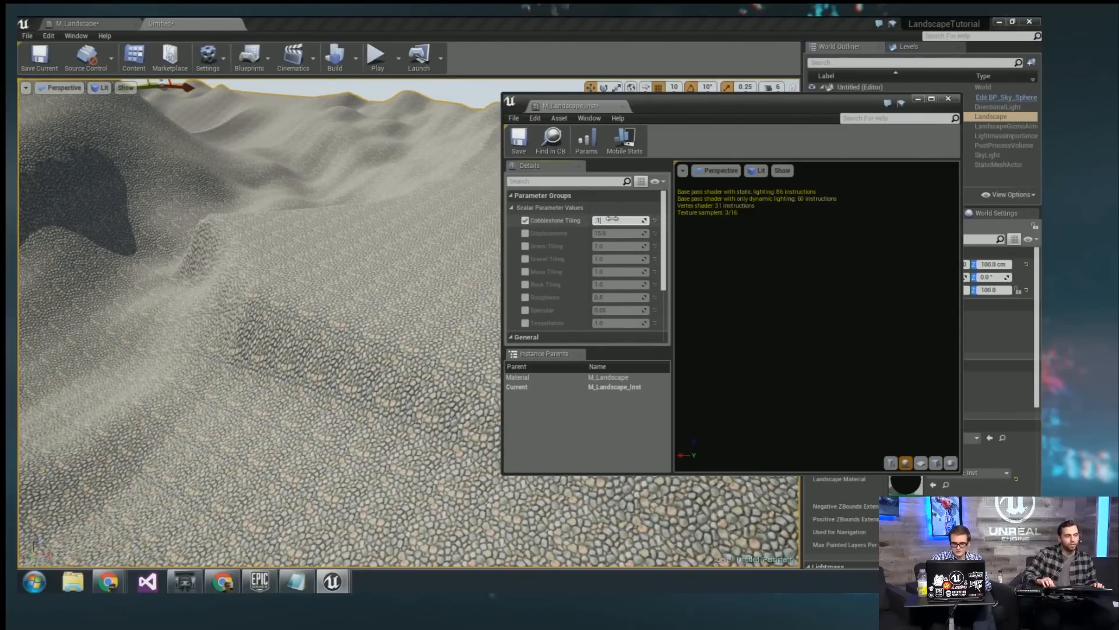
pyautogui.press('Return')
pyautogui.write('.5')
pyautogui.press('Return')
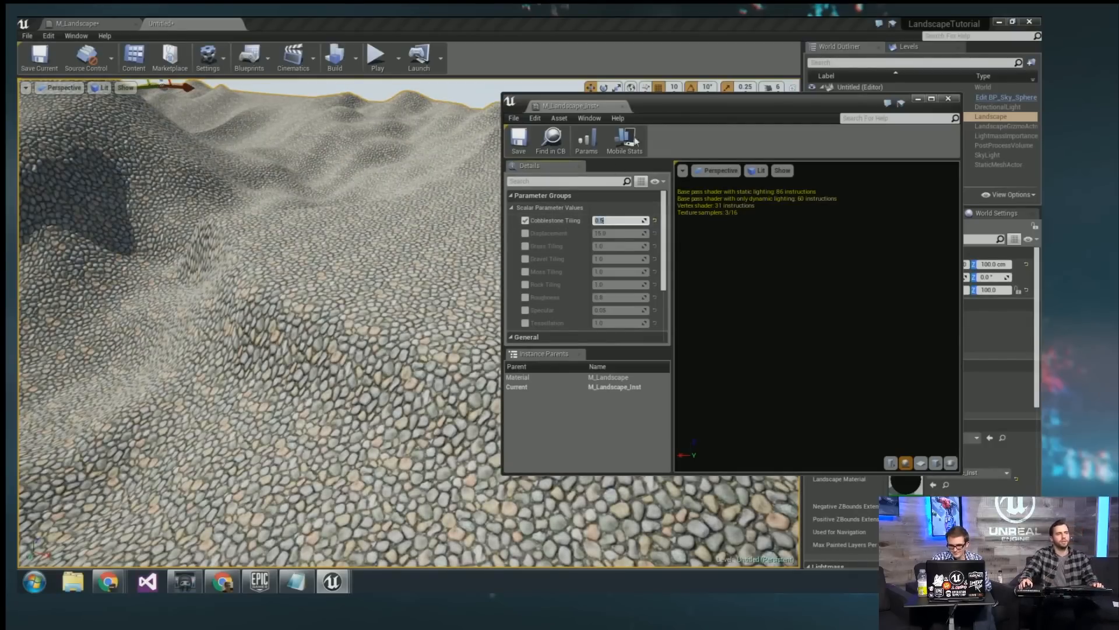
pyautogui.moveTo(741, 101); pyautogui.dragTo(1, 129)
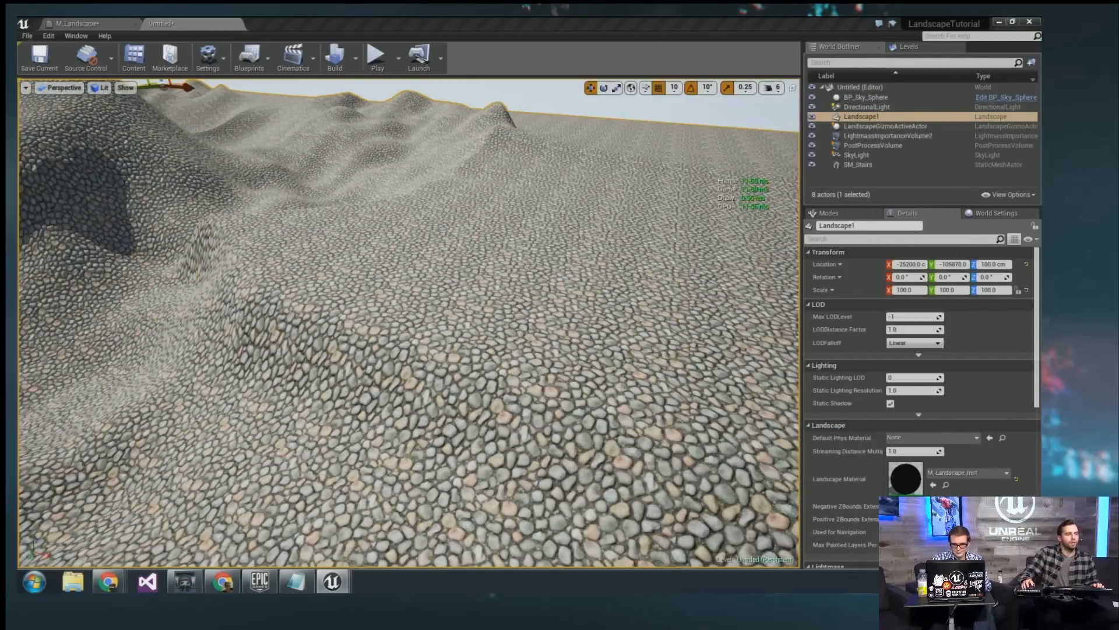
pyautogui.press('w')
pyautogui.moveTo(408, 324); pyautogui.dragTo(513, 314, button='right')
pyautogui.press('s')
pyautogui.press('w')
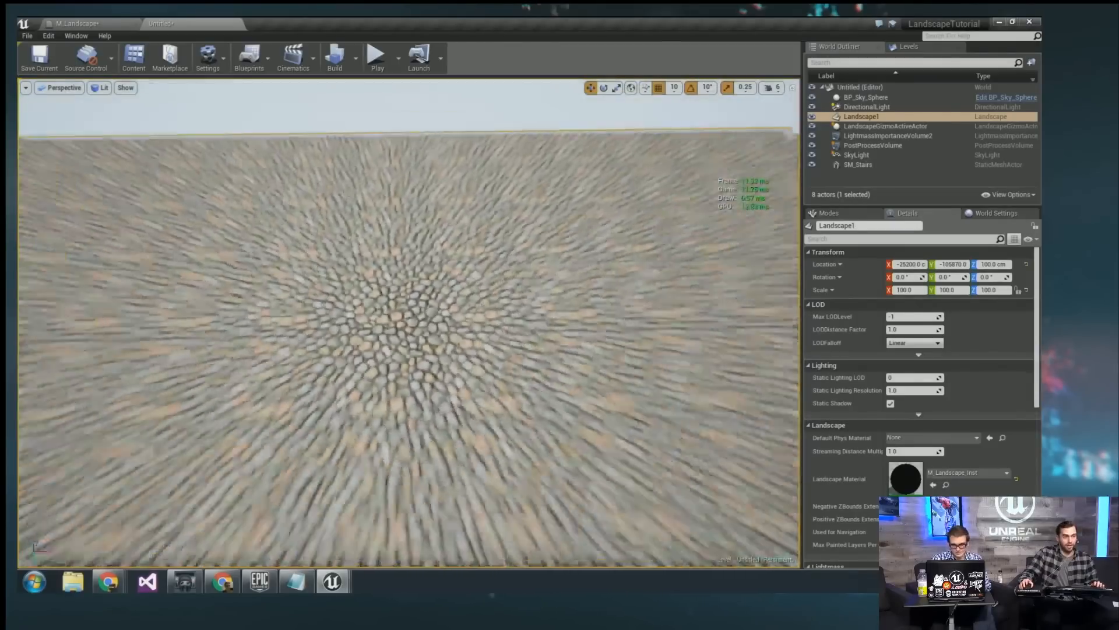
pyautogui.press('s')
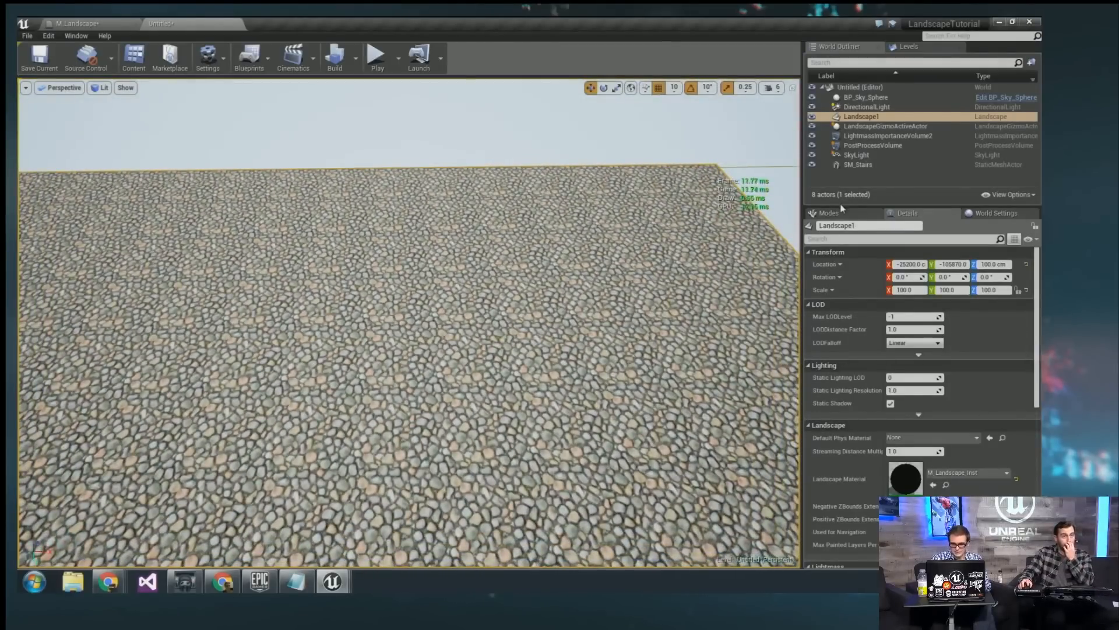
# Return to the landscape Paint mode and select the Grass target layer.
pyautogui.click(827, 212)
pyautogui.click(909, 238)
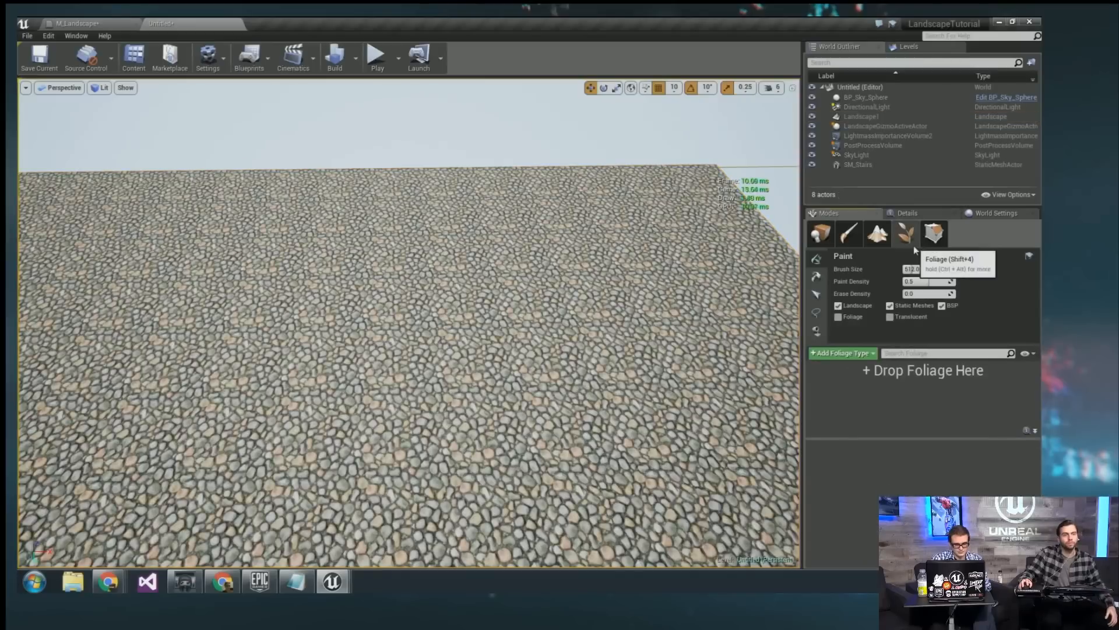
pyautogui.click(876, 234)
pyautogui.scroll(-1, 912, 329)
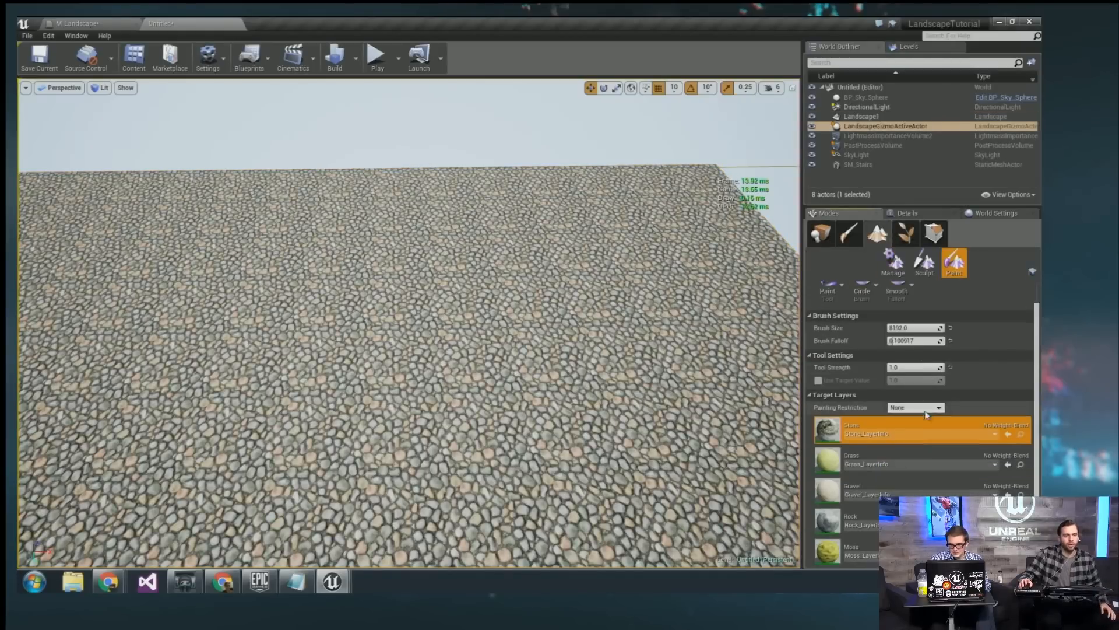
pyautogui.click(909, 461)
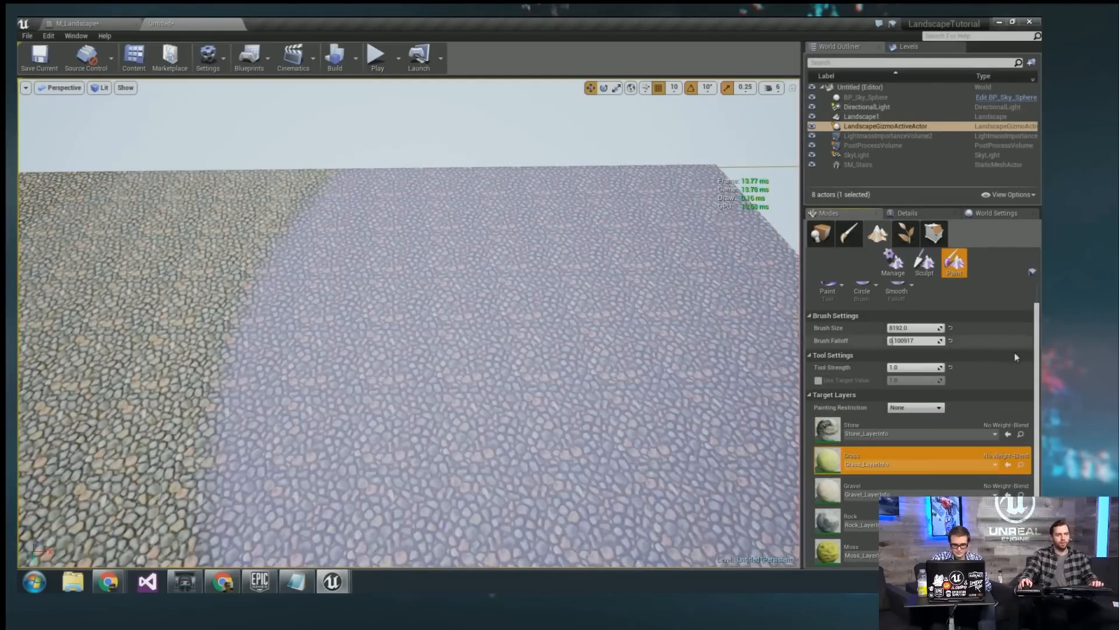
# Reduce the landscape paint brush size to about 1711.
pyautogui.click(927, 318)
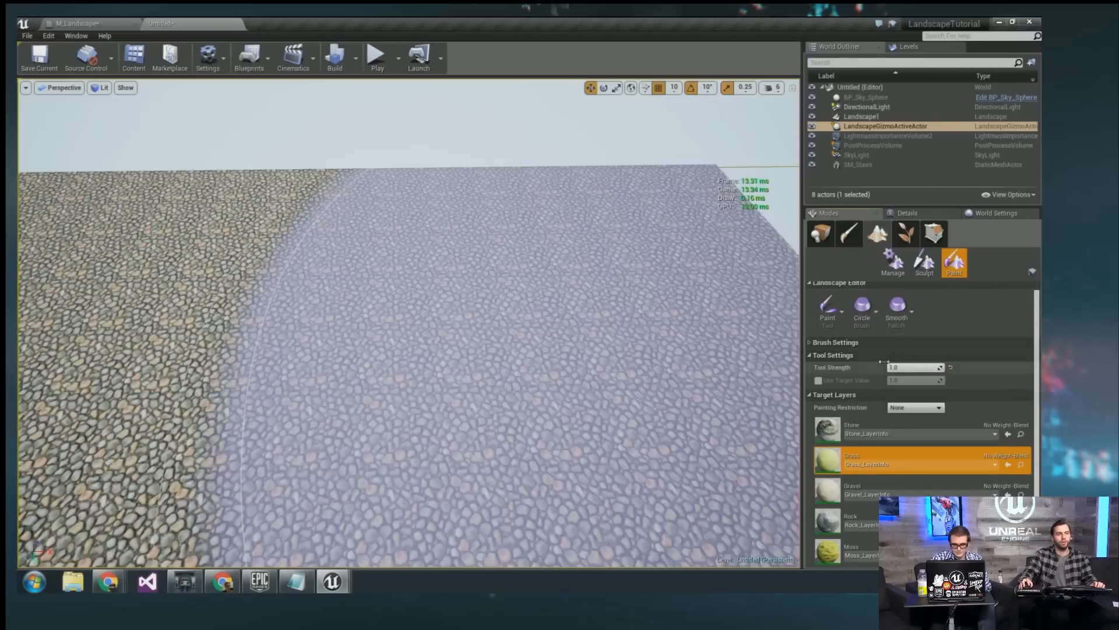
pyautogui.click(917, 344)
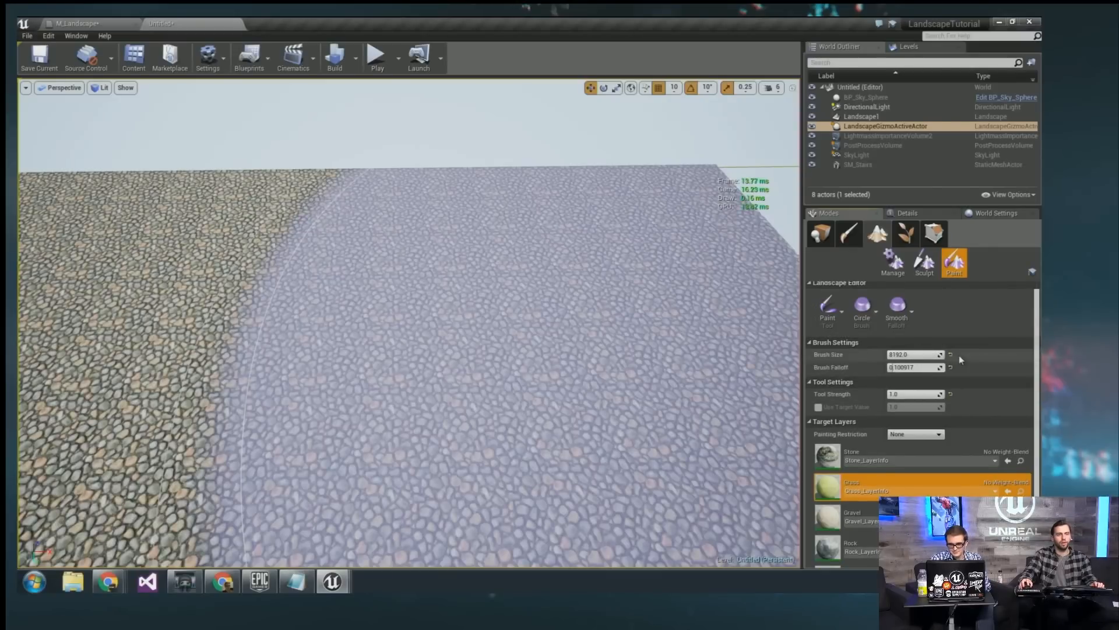
pyautogui.moveTo(918, 354); pyautogui.dragTo(916, 354)
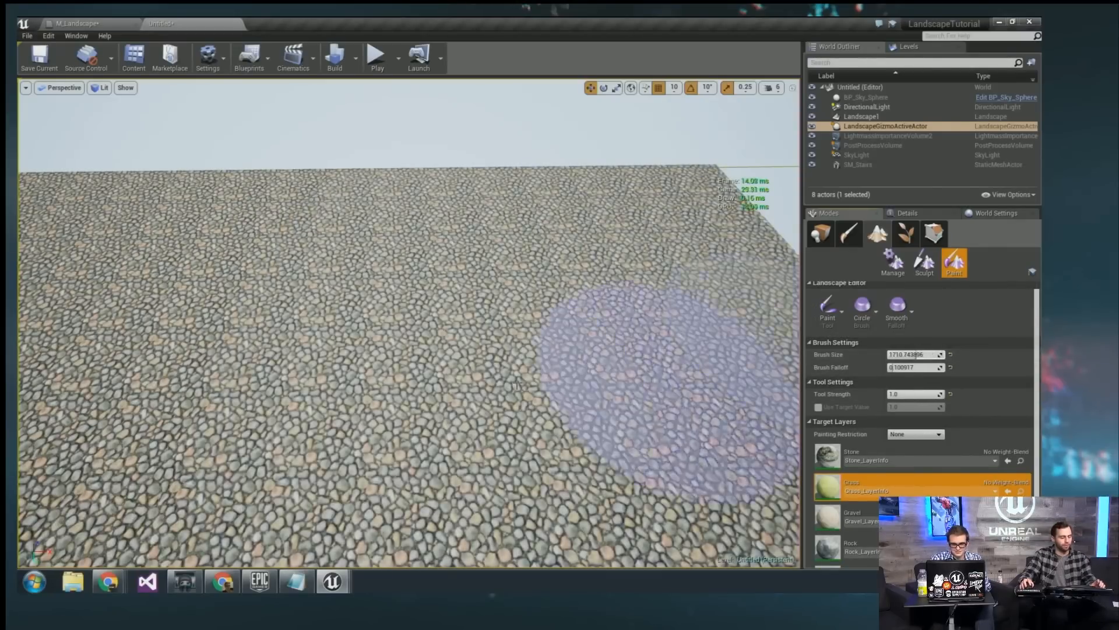
# Set the paint tool strength to 0.2 for the Grass layer, with the flat terrain corner in view.
pyautogui.press('s')
pyautogui.moveTo(408, 402)
pyautogui.mouseDown(button='right')
pyautogui.moveTo(478, 355)
pyautogui.moveTo(408, 362)
pyautogui.moveTo(399, 392)
pyautogui.mouseUp(button='right')
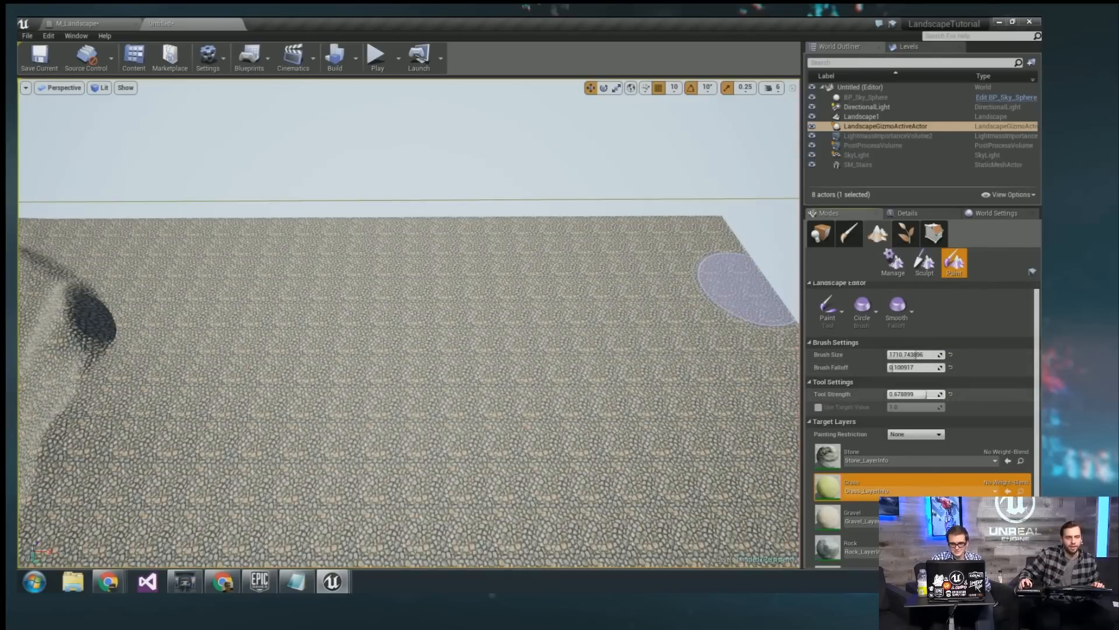
pyautogui.click(933, 394)
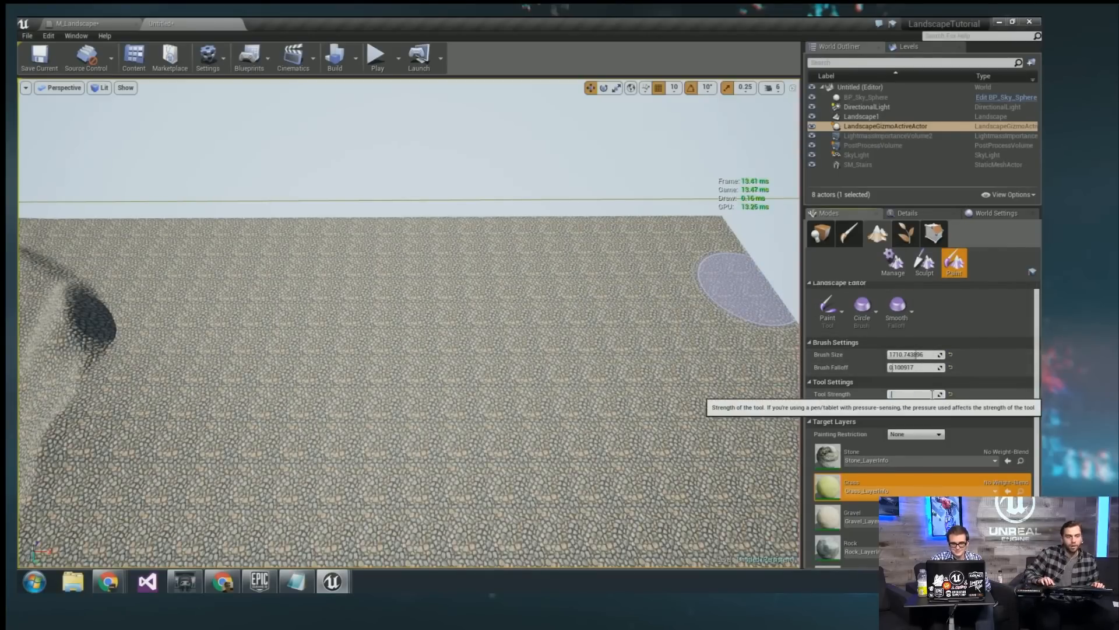
pyautogui.press('w')
pyautogui.moveTo(635, 287)
pyautogui.mouseDown(button='right')
pyautogui.moveTo(638, 271)
pyautogui.moveTo(659, 279)
pyautogui.moveTo(647, 285)
pyautogui.mouseUp(button='right')
pyautogui.press('s')
pyautogui.moveTo(444, 317); pyautogui.dragTo(455, 314, button='right')
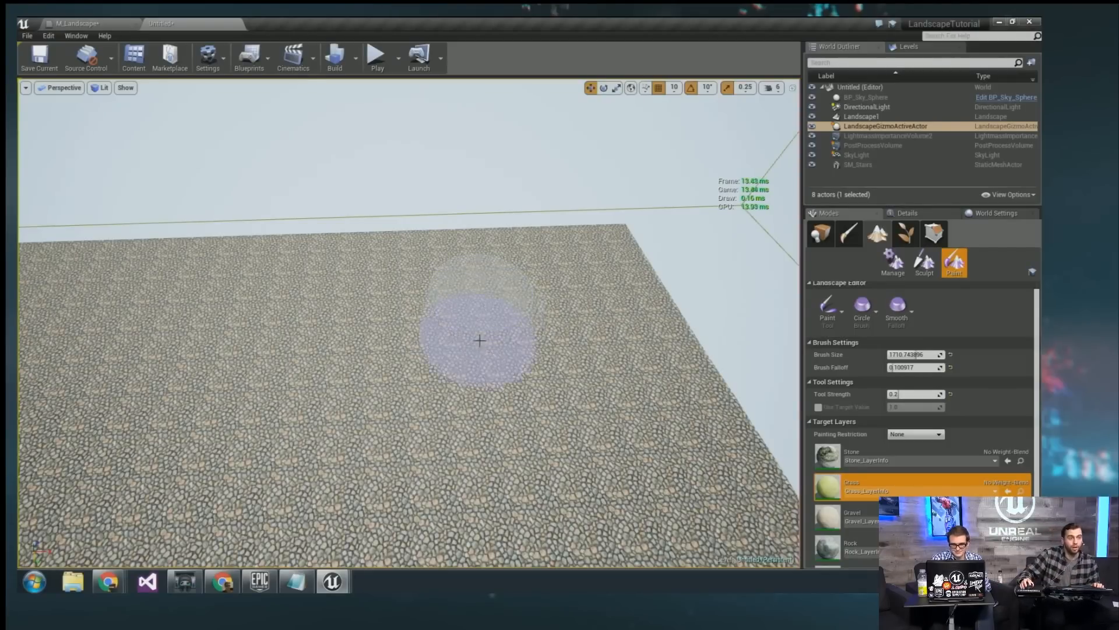
pyautogui.press('w')
pyautogui.moveTo(487, 342)
pyautogui.mouseDown(button='right')
pyautogui.moveTo(466, 355)
pyautogui.moveTo(525, 325)
pyautogui.mouseUp(button='right')
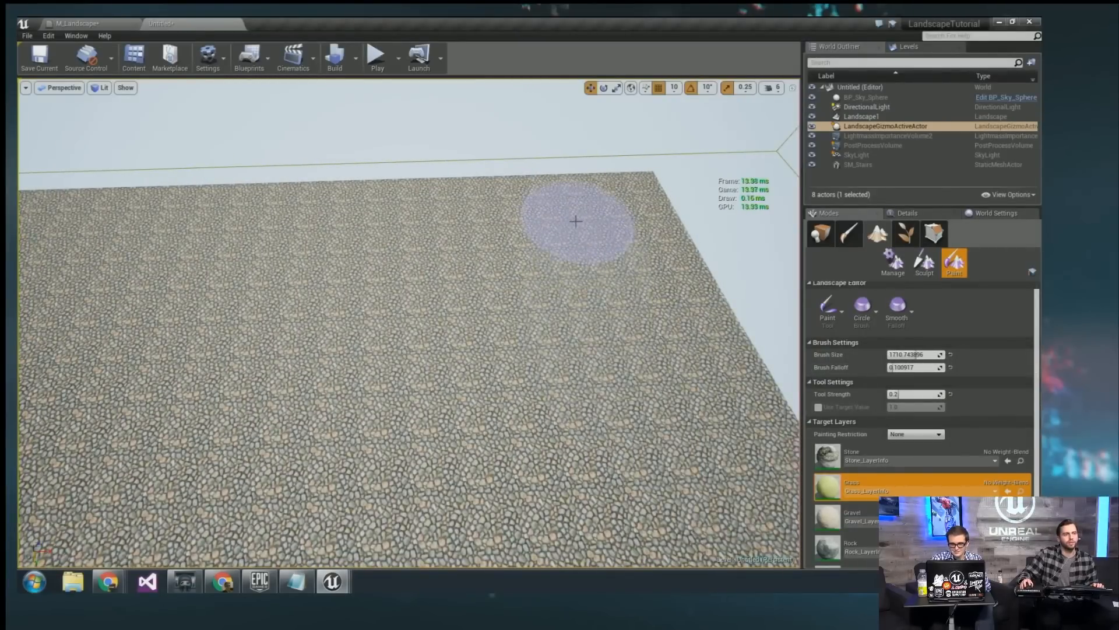
# Paint a Grass strip near the terrain's far corner and a first Gravel stroke alongside it.
pyautogui.moveTo(575, 220); pyautogui.dragTo(597, 330)
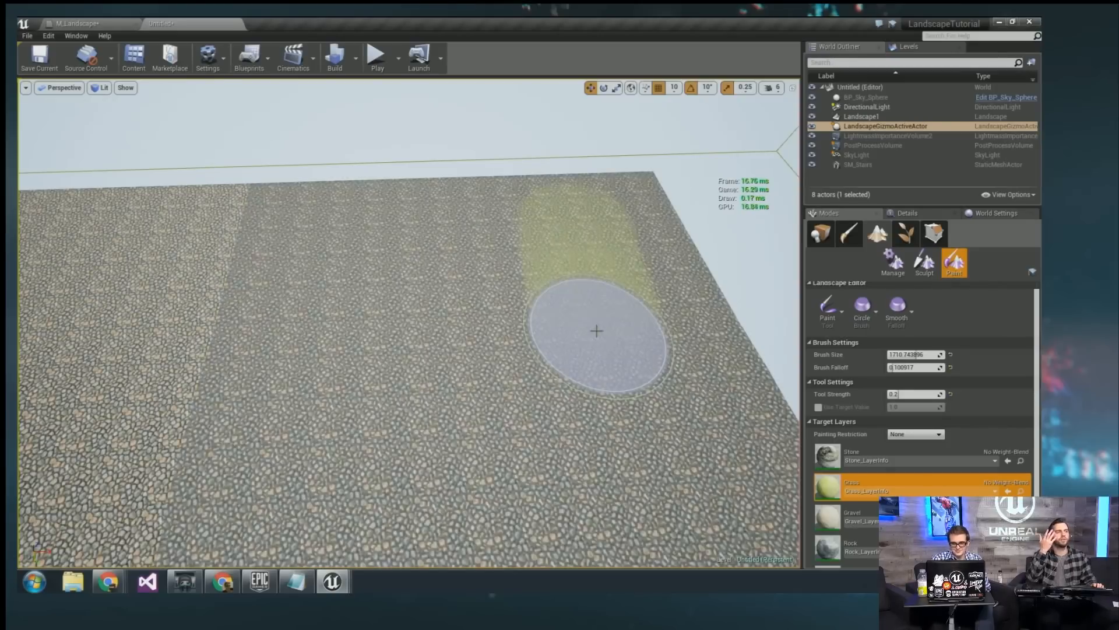
pyautogui.scroll(5, 596, 330)
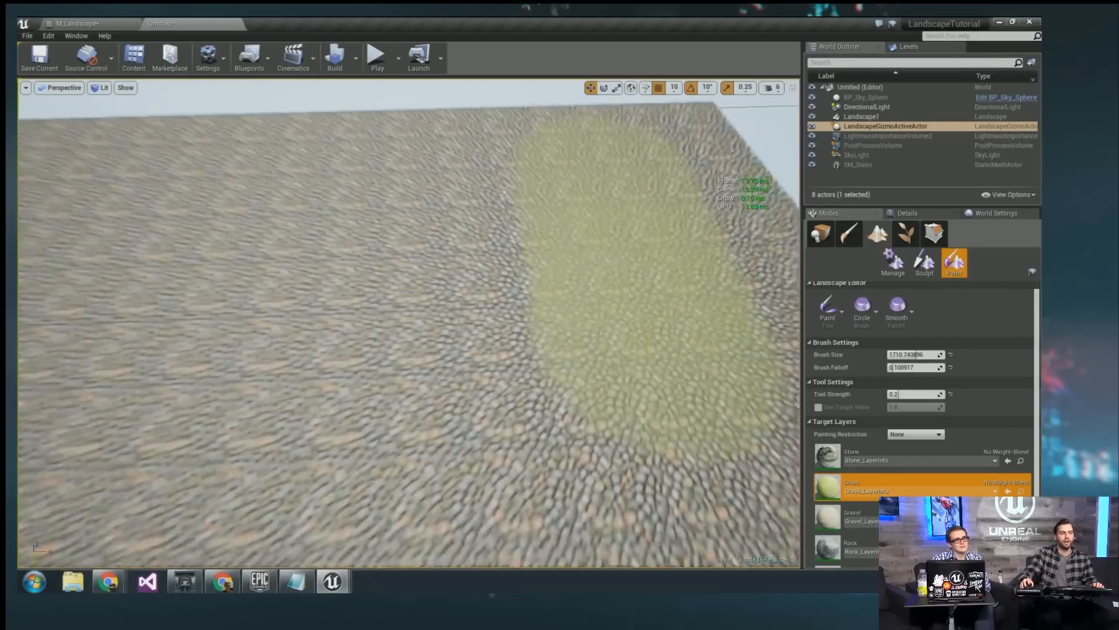
pyautogui.click(851, 517)
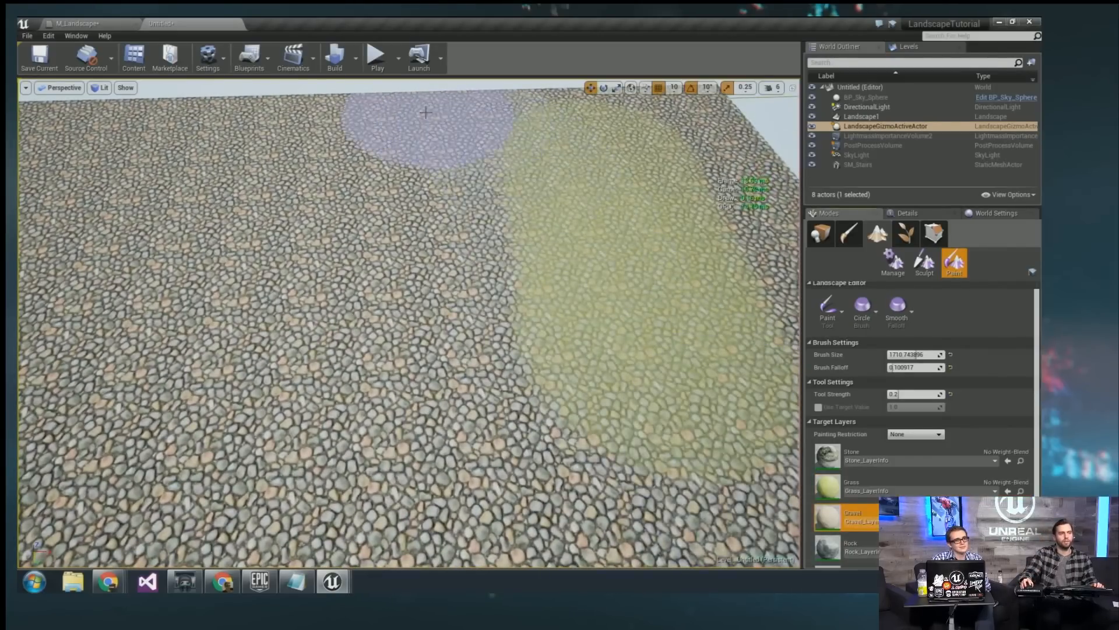
pyautogui.moveTo(425, 112)
pyautogui.mouseDown()
pyautogui.moveTo(467, 225)
pyautogui.moveTo(454, 323)
pyautogui.mouseUp()
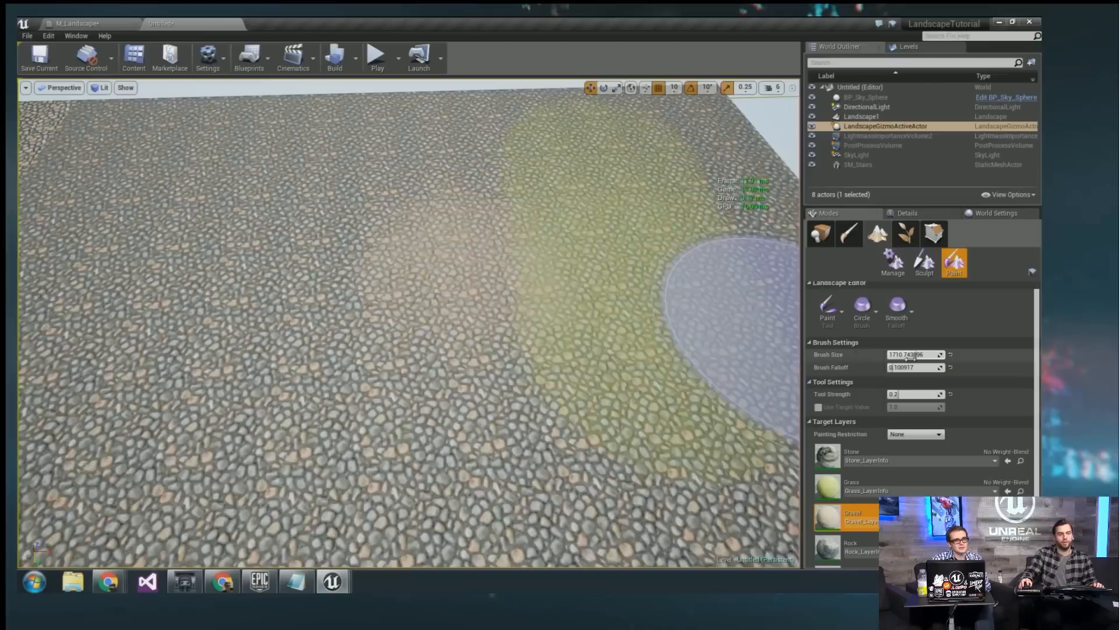
# Set the paint brush size to 1500 and extend the Gravel strip beside the Grass.
pyautogui.click(910, 354)
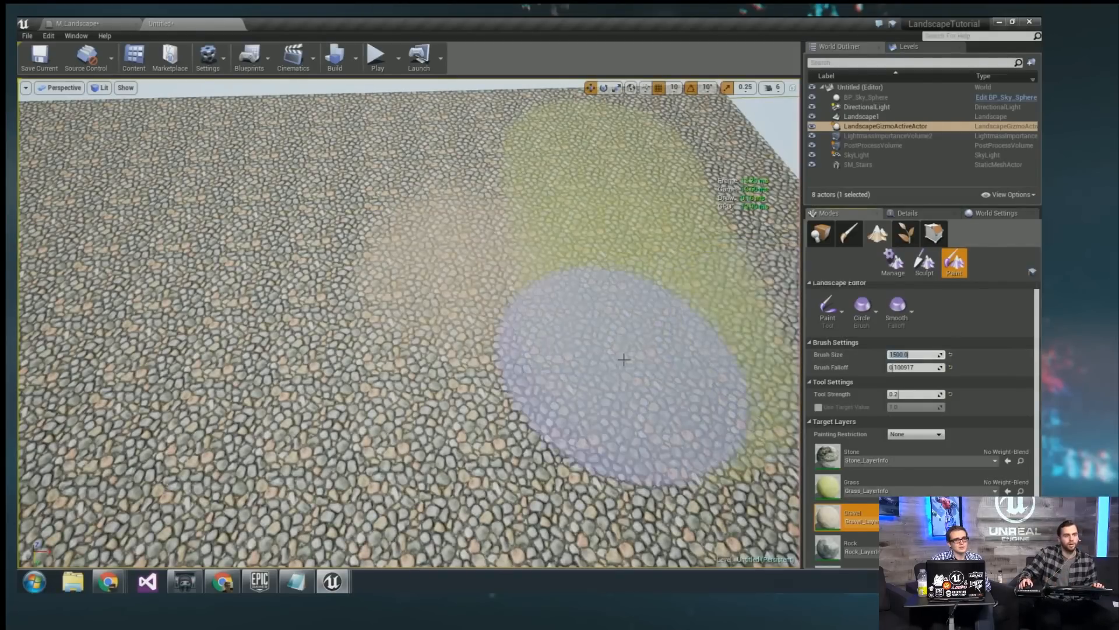
pyautogui.moveTo(602, 324); pyautogui.dragTo(596, 309, button='right')
pyautogui.moveTo(601, 324)
pyautogui.mouseDown()
pyautogui.moveTo(495, 225)
pyautogui.moveTo(425, 379)
pyautogui.moveTo(408, 466)
pyautogui.mouseUp()
# Select the Rock target layer and paint a Rock strip along the outer side of the Gravel strip.
pyautogui.click(852, 547)
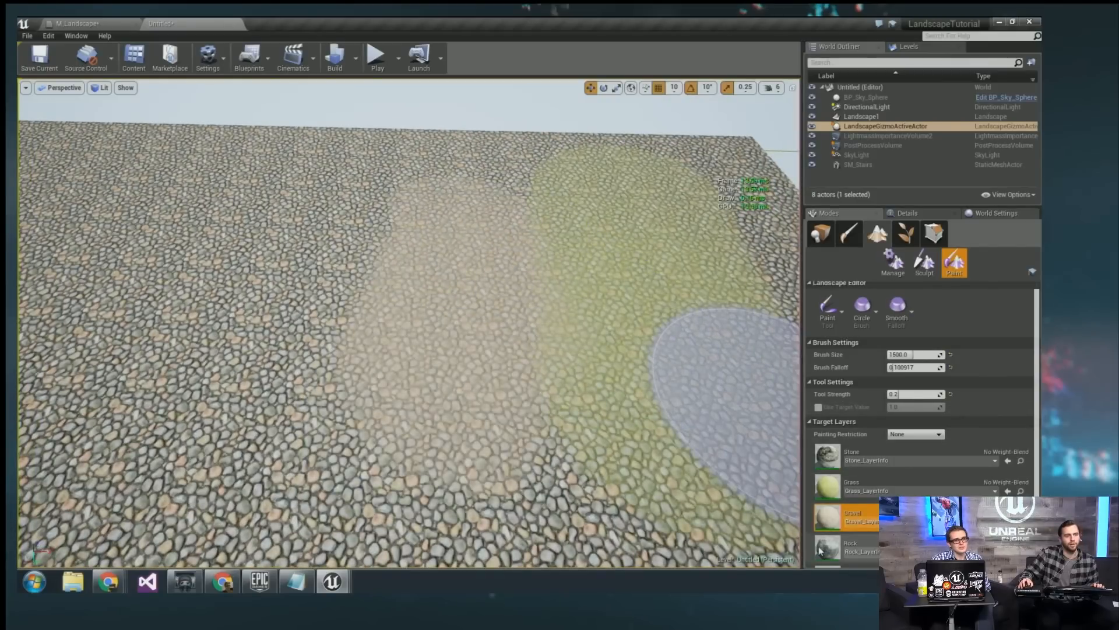
pyautogui.moveTo(328, 199)
pyautogui.mouseDown()
pyautogui.moveTo(307, 331)
pyautogui.moveTo(305, 220)
pyautogui.moveTo(318, 179)
pyautogui.mouseUp()
pyautogui.press('s')
pyautogui.moveTo(425, 292); pyautogui.dragTo(423, 341, button='right')
pyautogui.press('w')
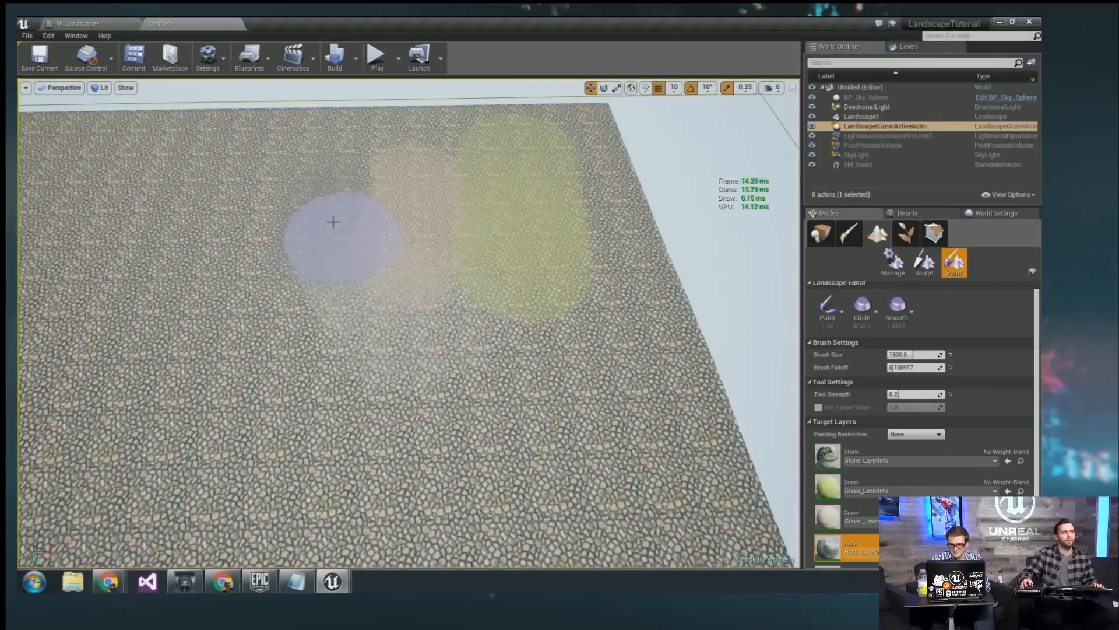
pyautogui.moveTo(332, 220)
pyautogui.mouseDown()
pyautogui.moveTo(317, 287)
pyautogui.moveTo(322, 189)
pyautogui.mouseUp()
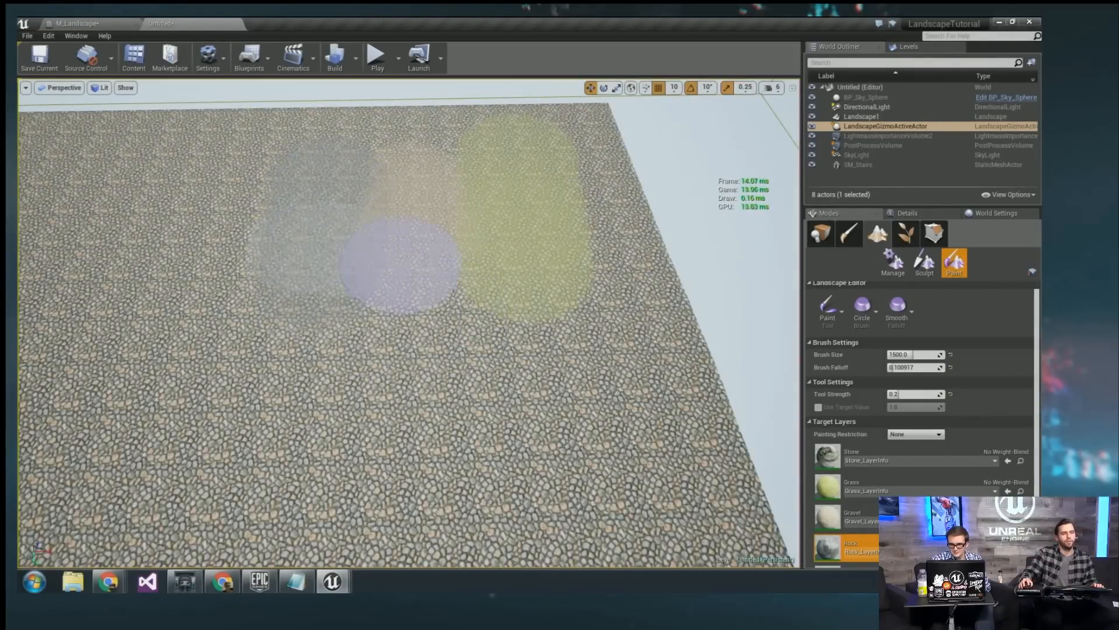
# Select the Stone target layer and fade the cobblestones out over the Gravel strip.
pyautogui.scroll(-2, 827, 460)
pyautogui.click(829, 431)
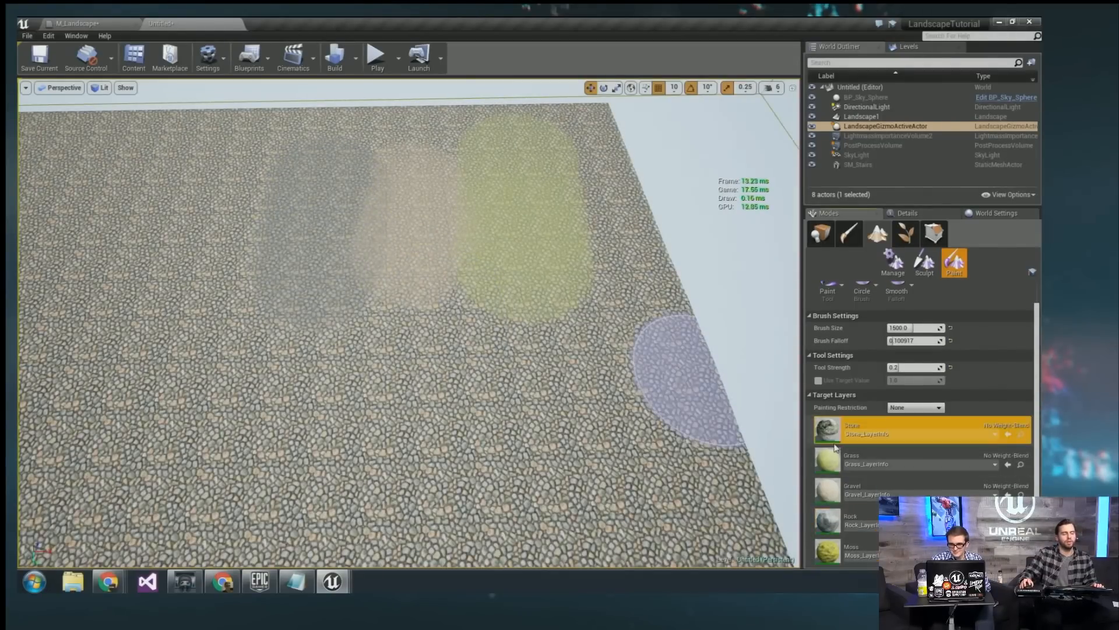
pyautogui.press('w')
pyautogui.moveTo(489, 344)
pyautogui.mouseDown(button='right')
pyautogui.moveTo(488, 327)
pyautogui.moveTo(488, 349)
pyautogui.moveTo(501, 324)
pyautogui.mouseUp(button='right')
pyautogui.moveTo(695, 499)
pyautogui.mouseDown(button='right')
pyautogui.moveTo(694, 443)
pyautogui.moveTo(695, 525)
pyautogui.mouseUp(button='right')
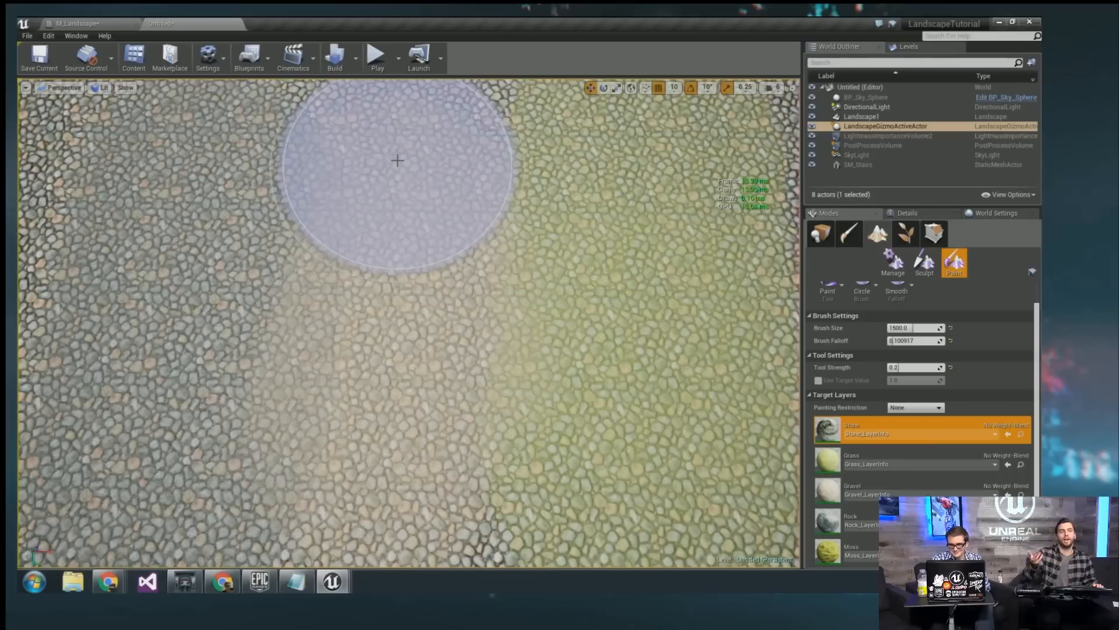
pyautogui.press('w')
pyautogui.moveTo(426, 228)
pyautogui.mouseDown(button='right')
pyautogui.moveTo(426, 216)
pyautogui.moveTo(427, 227)
pyautogui.mouseUp(button='right')
pyautogui.press('s')
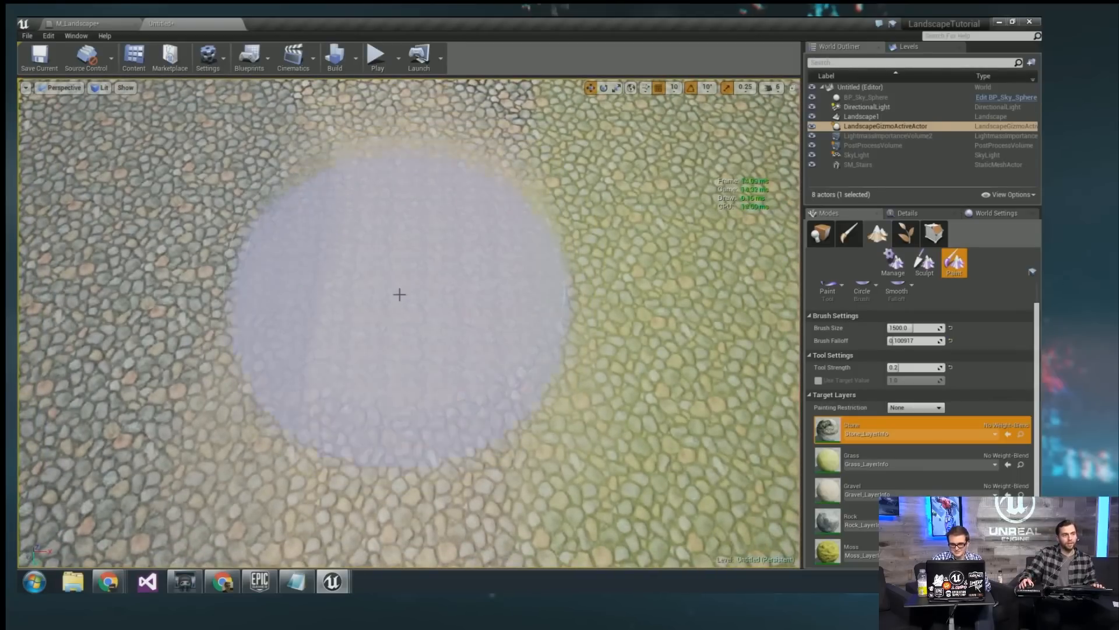
pyautogui.moveTo(397, 292)
pyautogui.mouseDown()
pyautogui.moveTo(287, 469)
pyautogui.moveTo(145, 524)
pyautogui.mouseUp()
pyautogui.rightClick(452, 231)
pyautogui.click(441, 232)
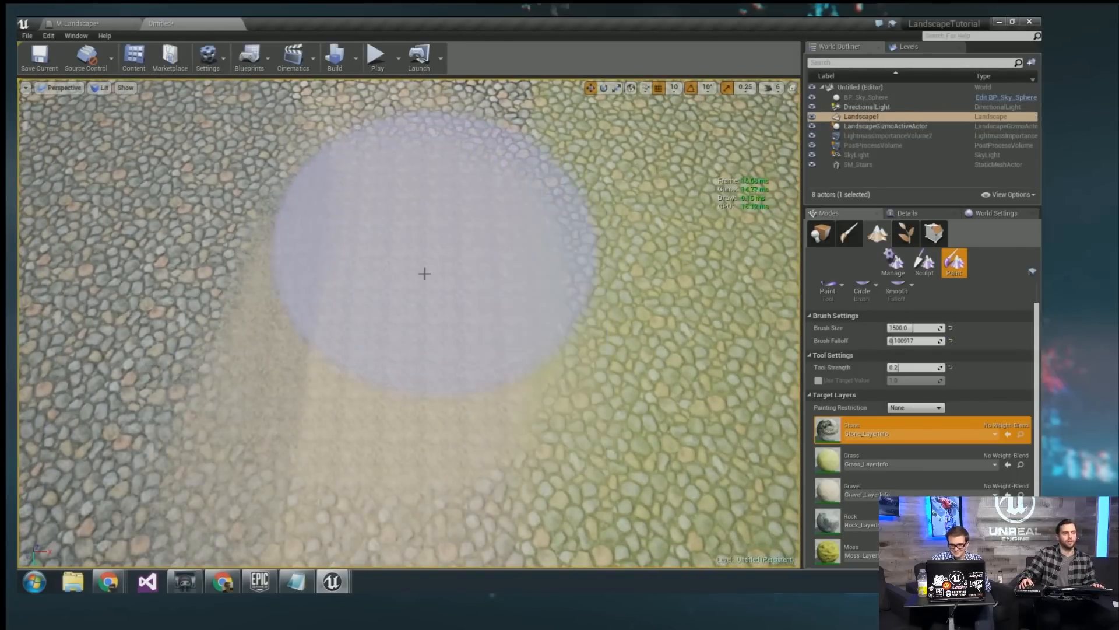
# Select the Moss target layer and paint a Moss patch across the near ends of the Rock, Gravel and Grass strips.
pyautogui.press('s')
pyautogui.moveTo(400, 322)
pyautogui.mouseDown(button='right')
pyautogui.moveTo(400, 291)
pyautogui.moveTo(400, 322)
pyautogui.mouseUp(button='right')
pyautogui.press('w')
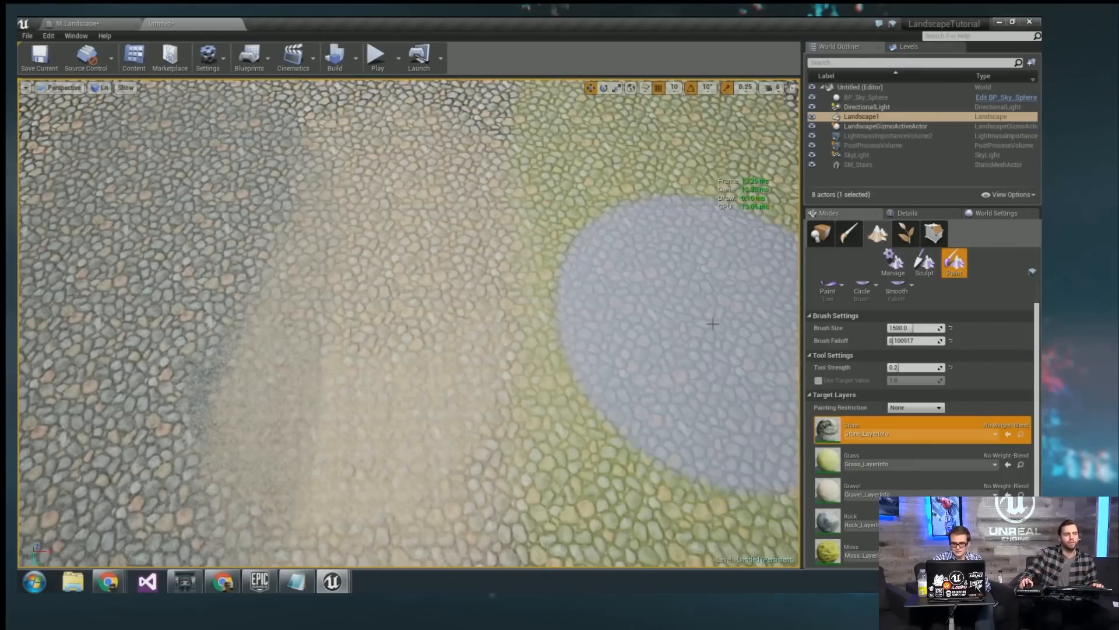
pyautogui.scroll(-1, 712, 324)
pyautogui.click(839, 554)
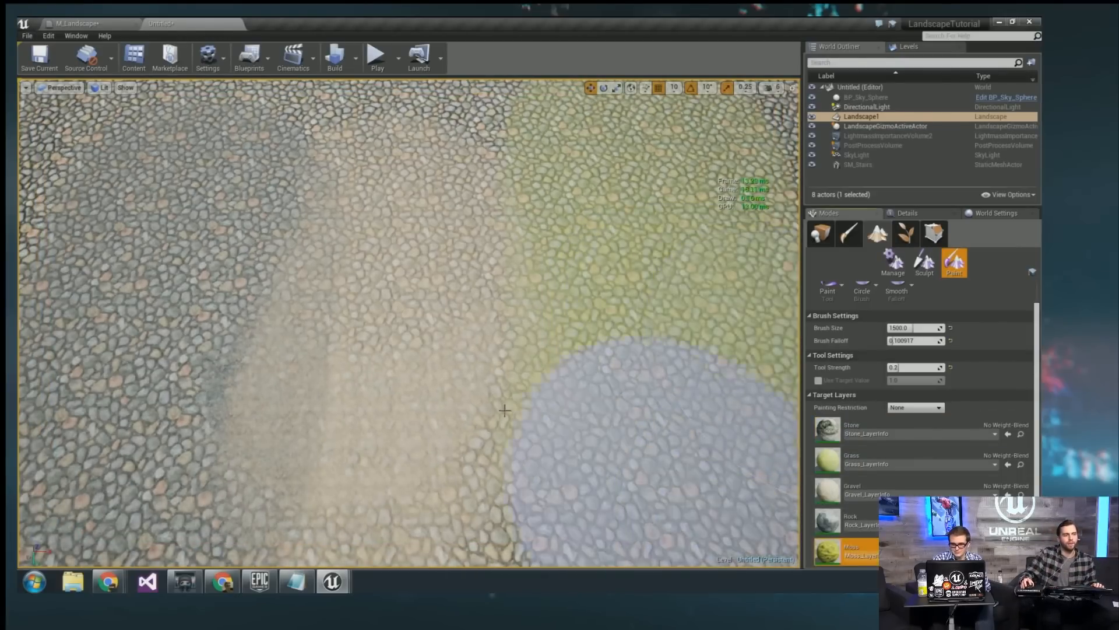
pyautogui.scroll(-5, 365, 425)
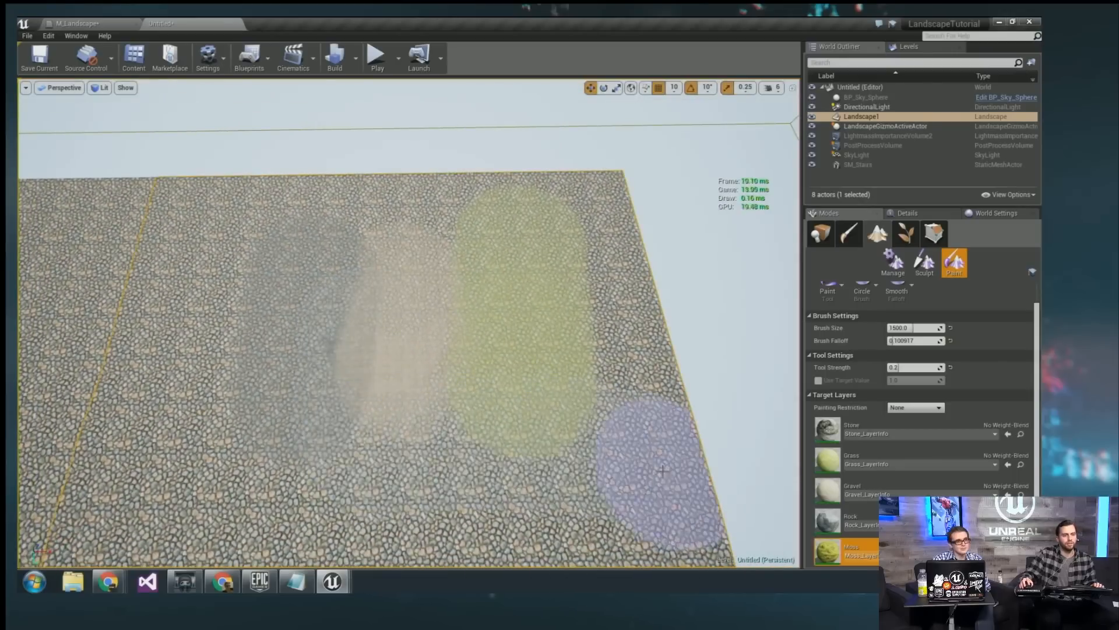
pyautogui.moveTo(649, 470); pyautogui.dragTo(637, 450, button='right')
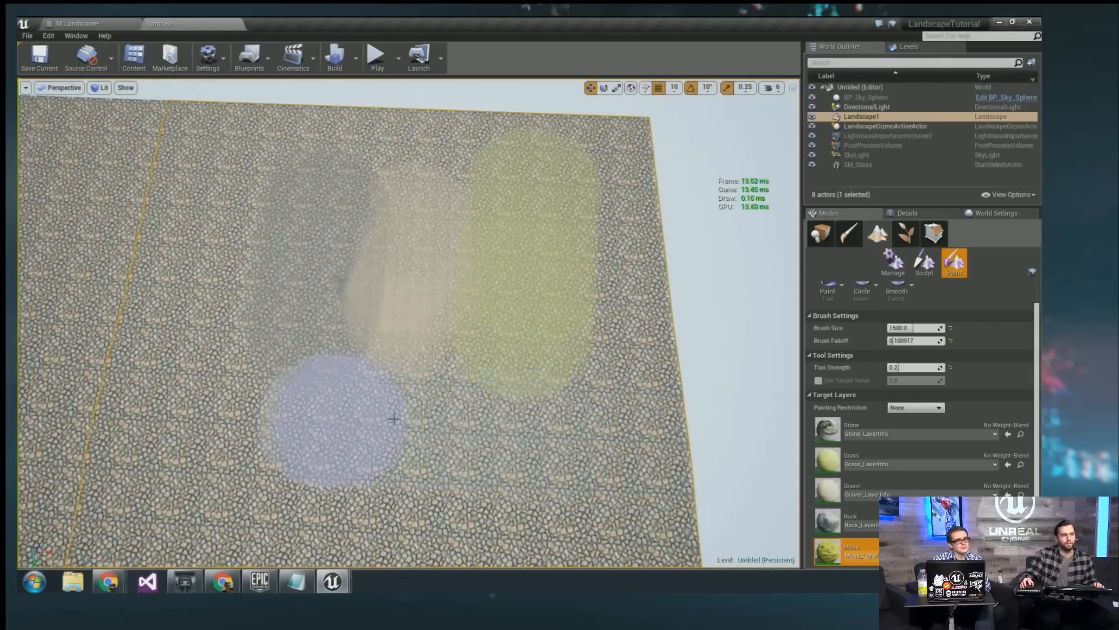
pyautogui.click(516, 413)
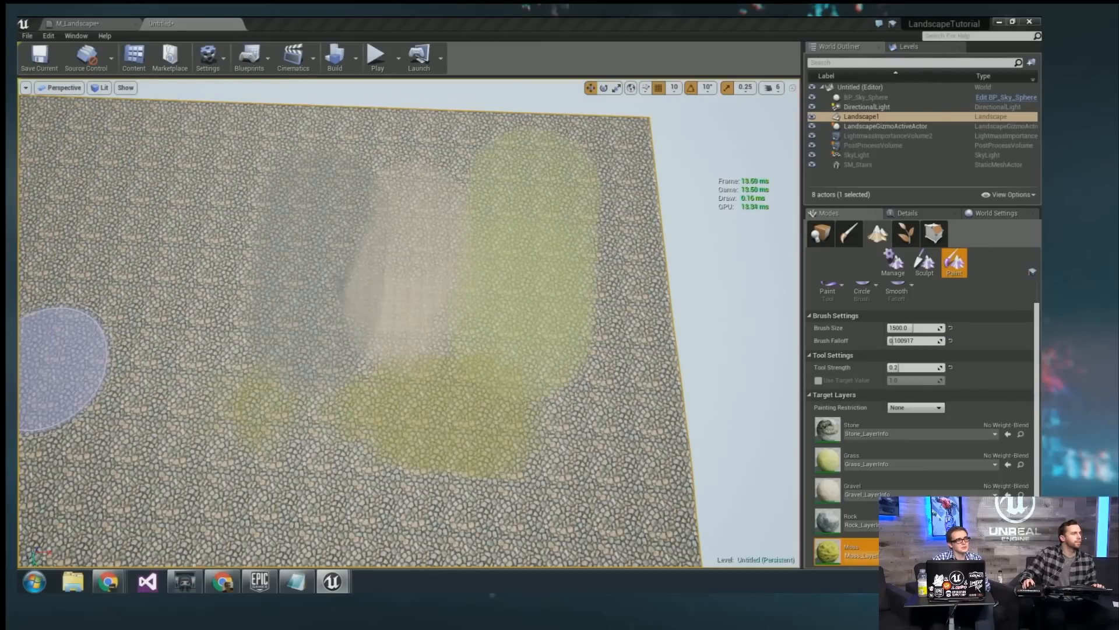
# Open the instance's parent material M_Landscape and select the texture samples in the Blend Base/Diffuse Color group.
pyautogui.scroll(-5, 367, 245)
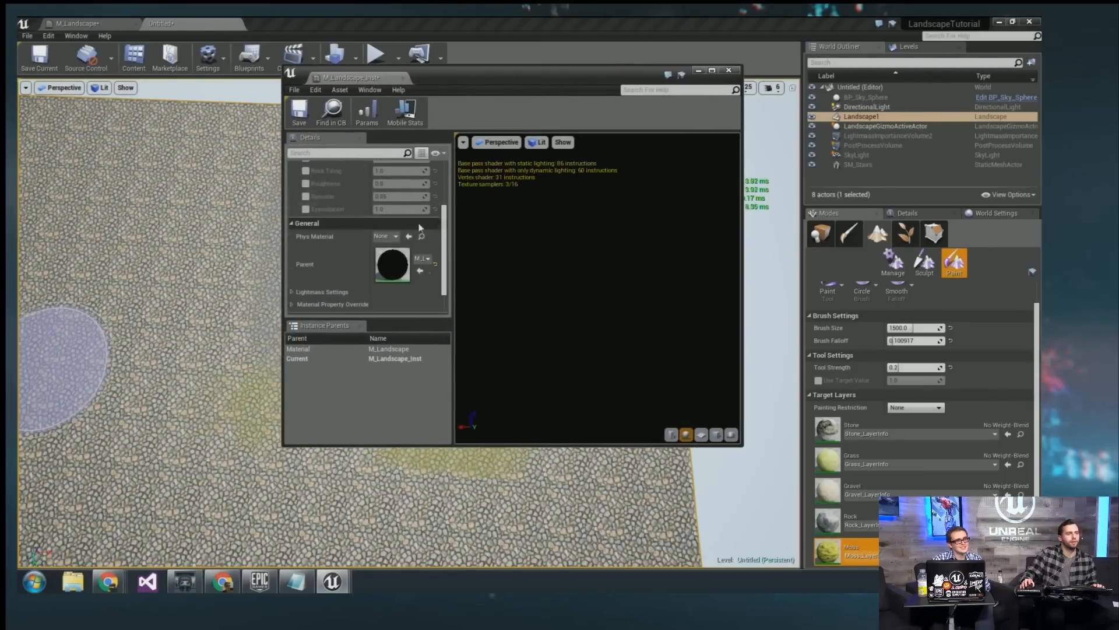
pyautogui.doubleClick(394, 264)
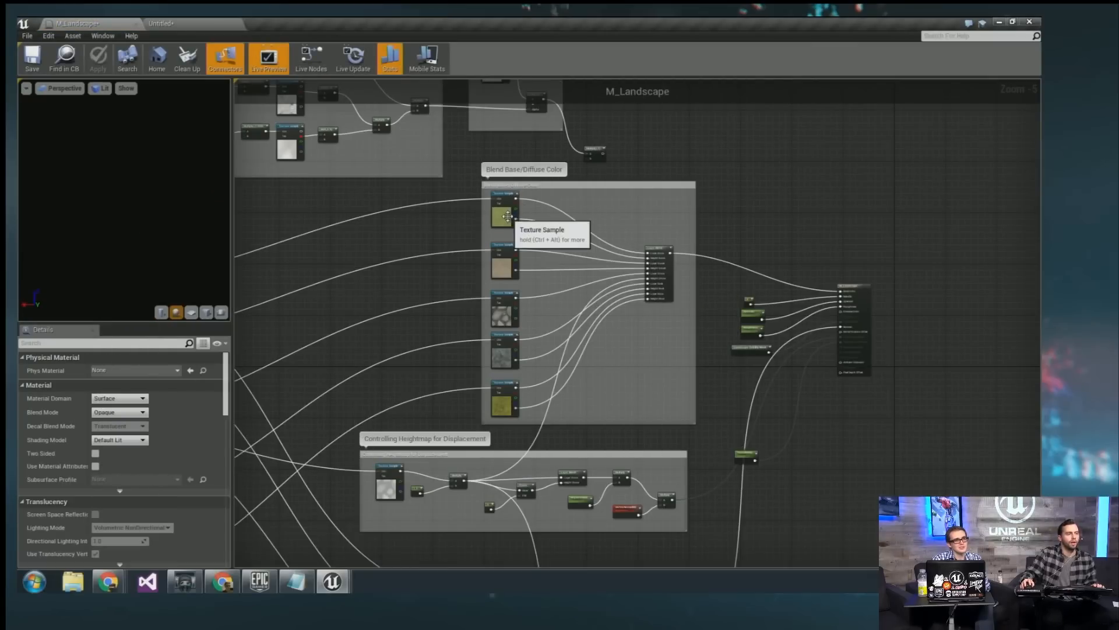
pyautogui.click(514, 214)
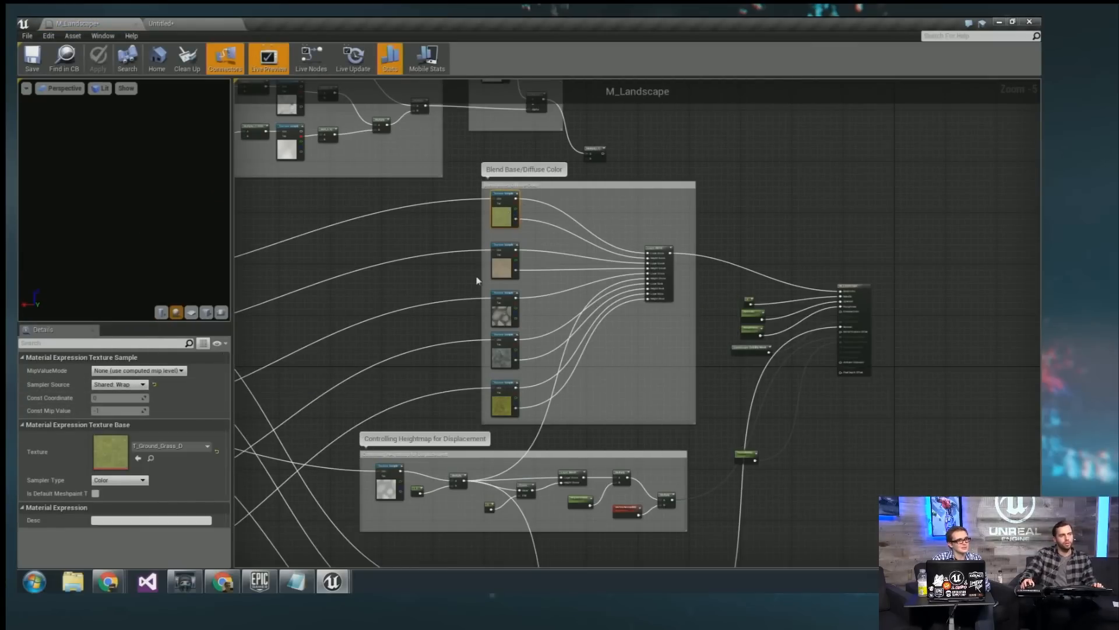
pyautogui.keyDown('ctrl'); pyautogui.click(500, 263); pyautogui.keyUp('ctrl')
pyautogui.keyDown('ctrl'); pyautogui.click(502, 312); pyautogui.keyUp('ctrl')
pyautogui.keyDown('ctrl'); pyautogui.click(501, 352); pyautogui.keyUp('ctrl')
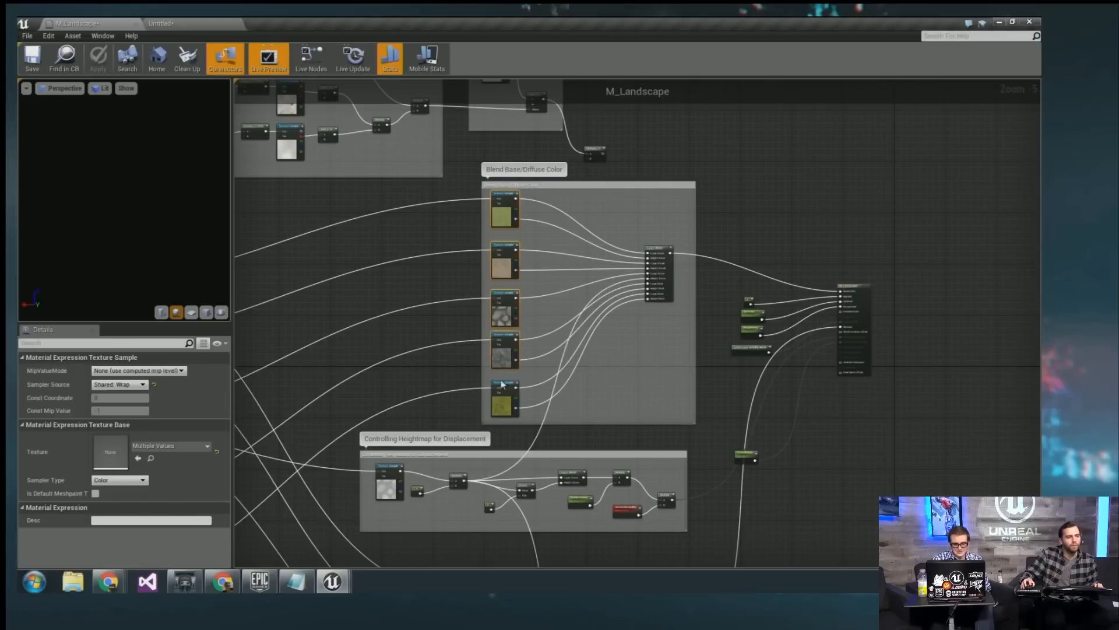
# Add the normal map texture samples in the Blend the Normals group to the current selection.
pyautogui.scroll(-4, 528, 408)
pyautogui.moveTo(535, 408); pyautogui.dragTo(533, 327, button='right')
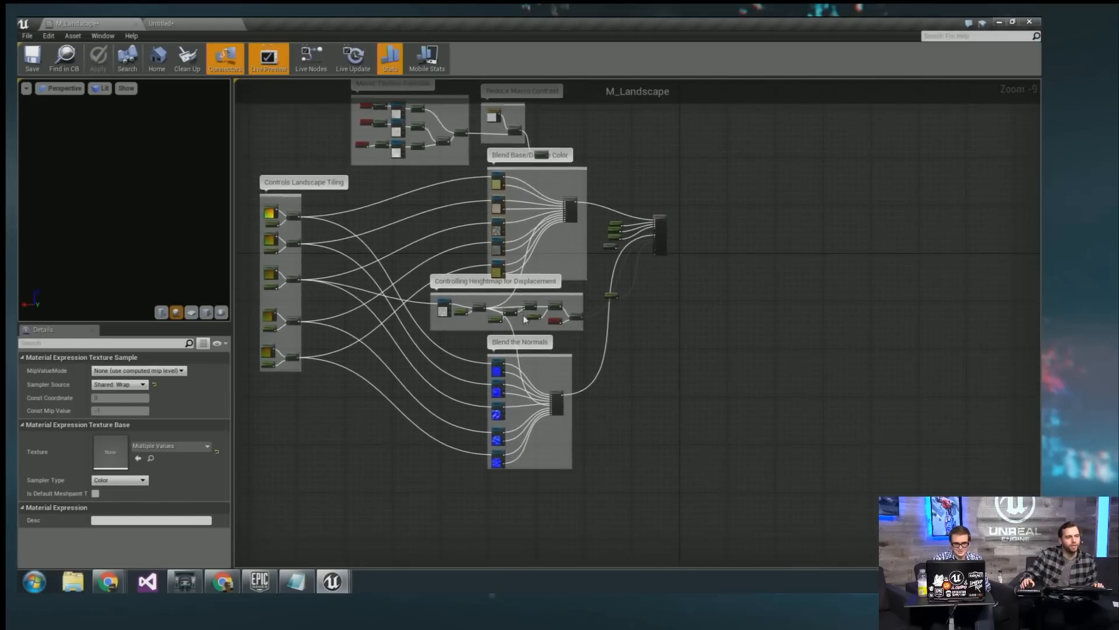
pyautogui.scroll(4, 534, 326)
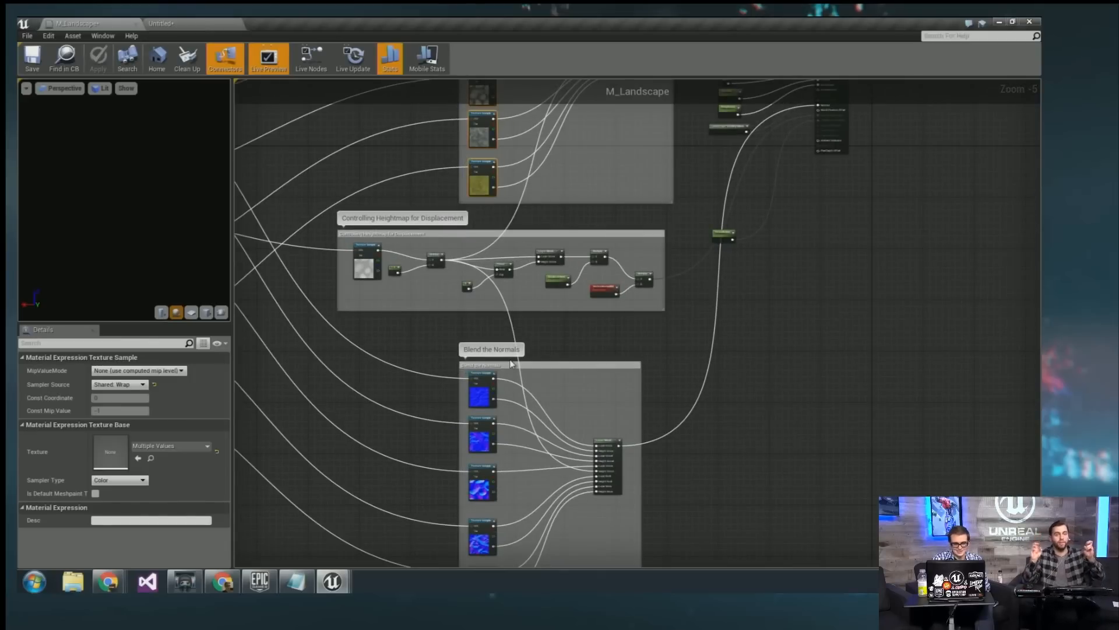
pyautogui.scroll(2, 511, 364)
pyautogui.click(460, 441)
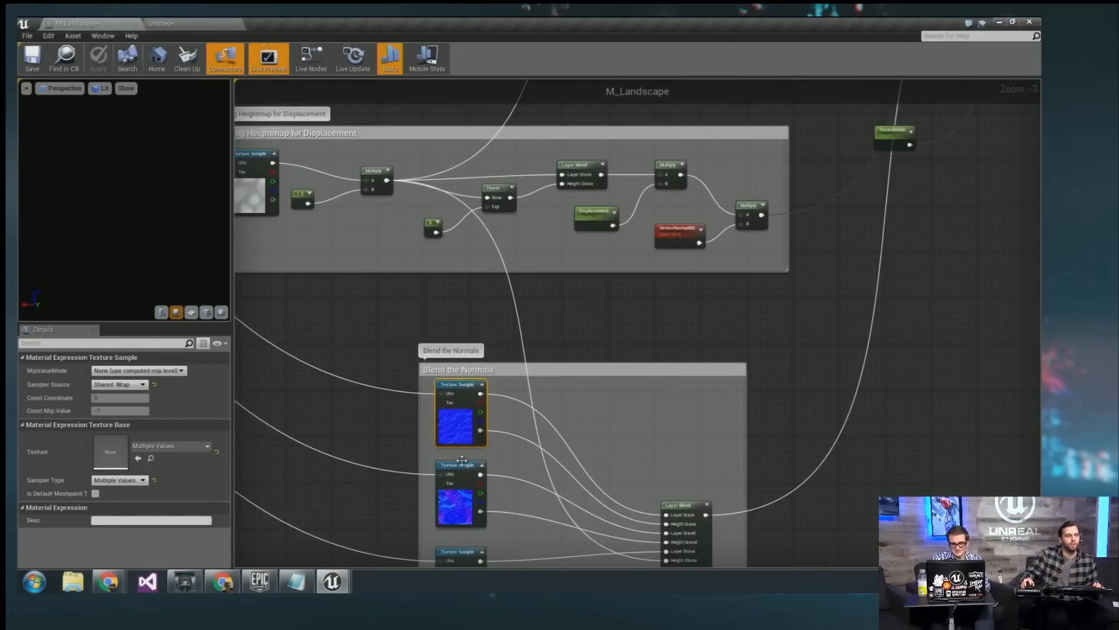
pyautogui.keyDown('ctrl'); pyautogui.click(455, 504); pyautogui.keyUp('ctrl')
pyautogui.moveTo(455, 503); pyautogui.dragTo(439, 388, button='right')
pyautogui.keyDown('ctrl'); pyautogui.click(441, 489); pyautogui.keyUp('ctrl')
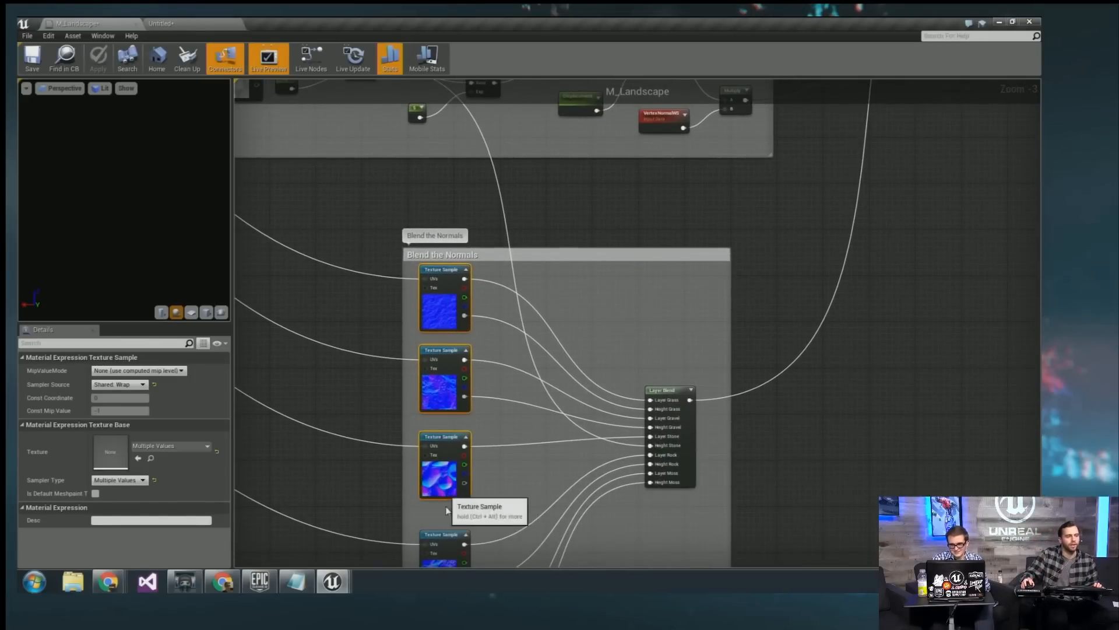
pyautogui.keyDown('ctrl'); pyautogui.click(446, 555); pyautogui.keyUp('ctrl')
pyautogui.moveTo(450, 536); pyautogui.dragTo(452, 449, button='right')
pyautogui.keyDown('ctrl'); pyautogui.click(450, 535); pyautogui.keyUp('ctrl')
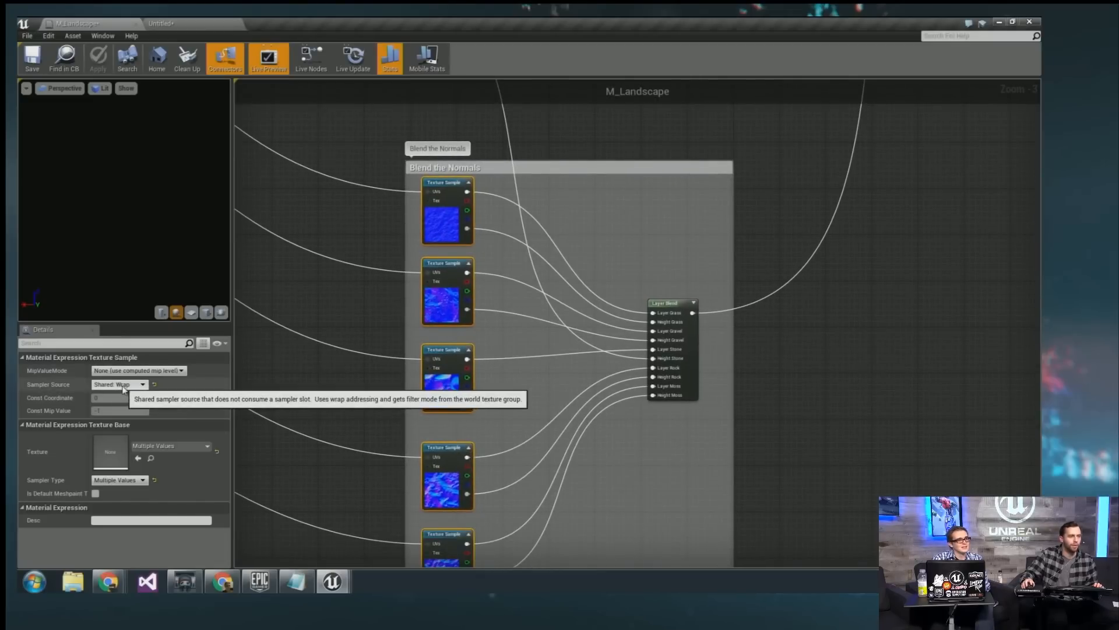
# Add the heightmap texture sample to the selection, set the Sampler Source to From texture asset, and apply the material.
pyautogui.moveTo(518, 291); pyautogui.dragTo(664, 489, button='right')
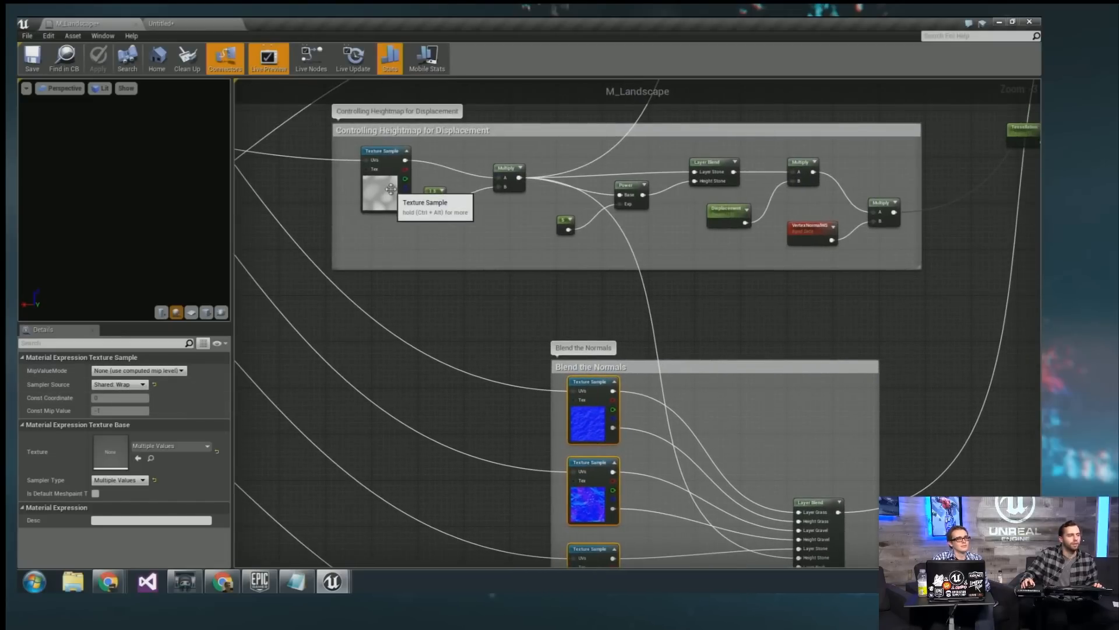
pyautogui.moveTo(505, 300); pyautogui.dragTo(451, 269, button='right')
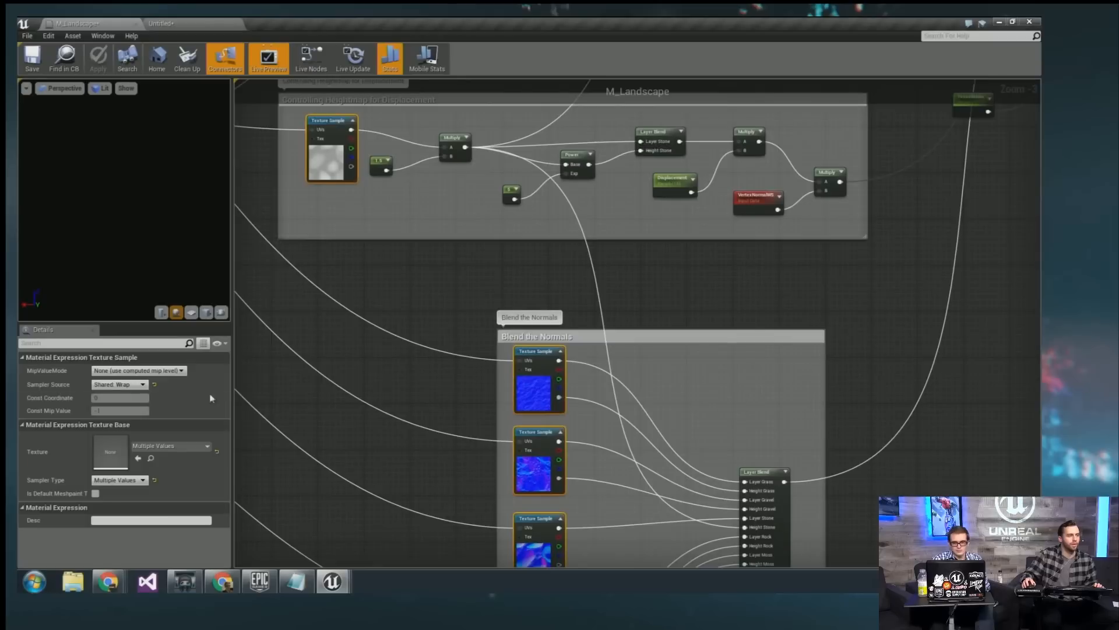
pyautogui.click(142, 385)
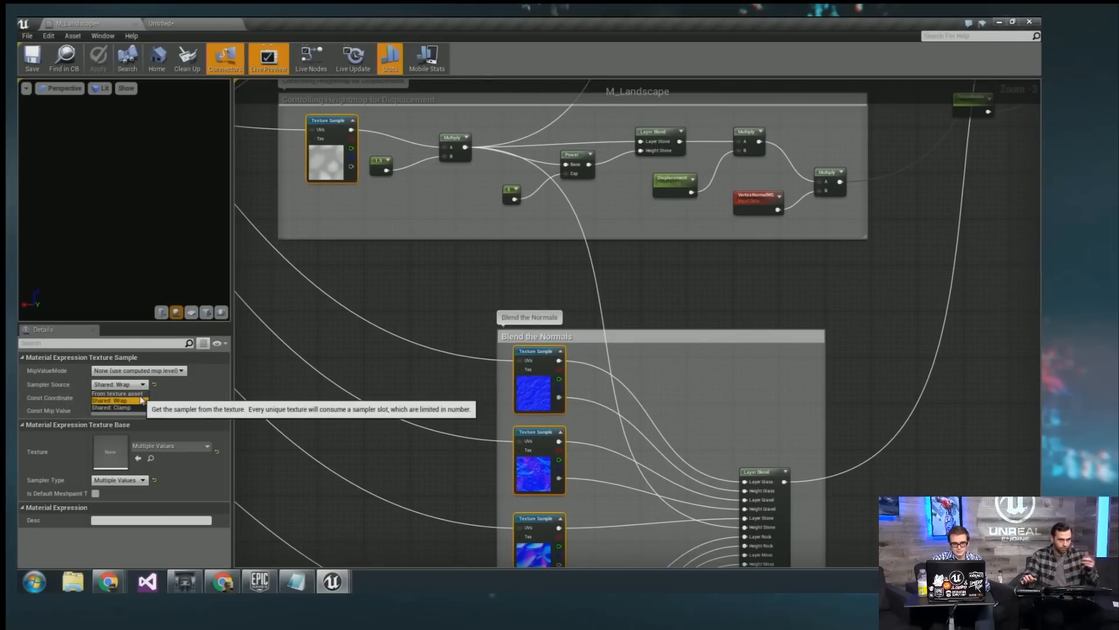
pyautogui.click(140, 394)
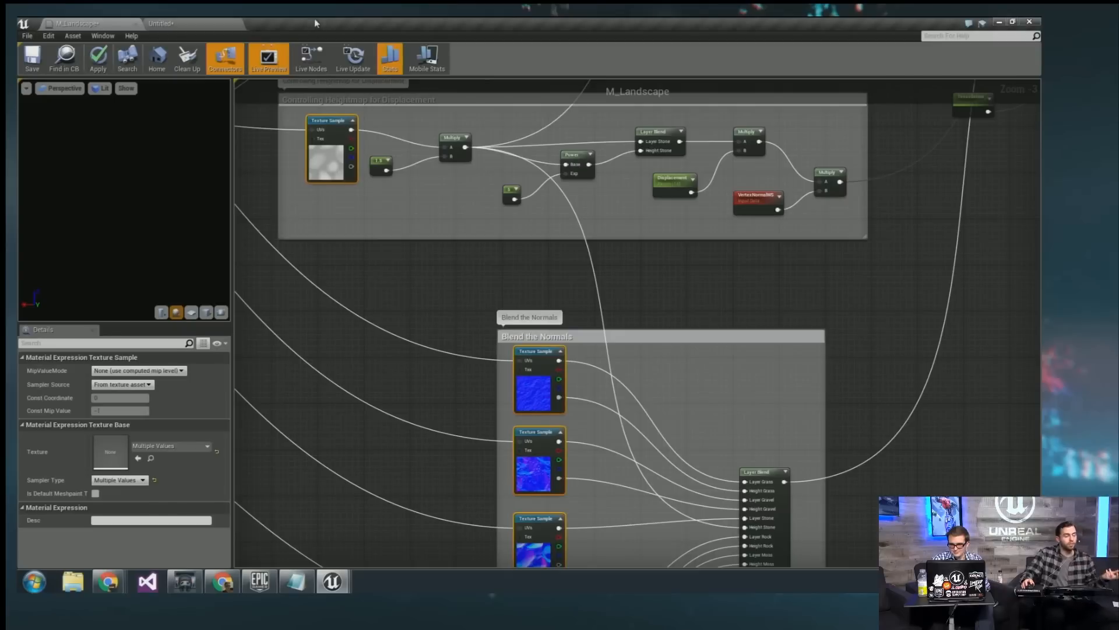
pyautogui.moveTo(529, 252); pyautogui.dragTo(457, 242, button='right')
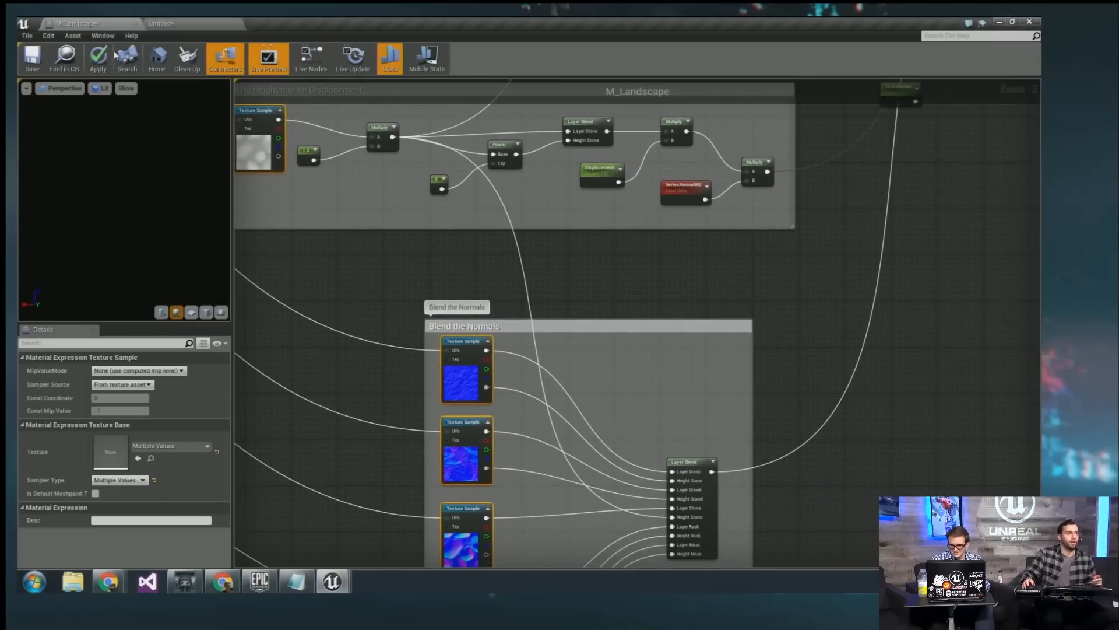
pyautogui.click(99, 59)
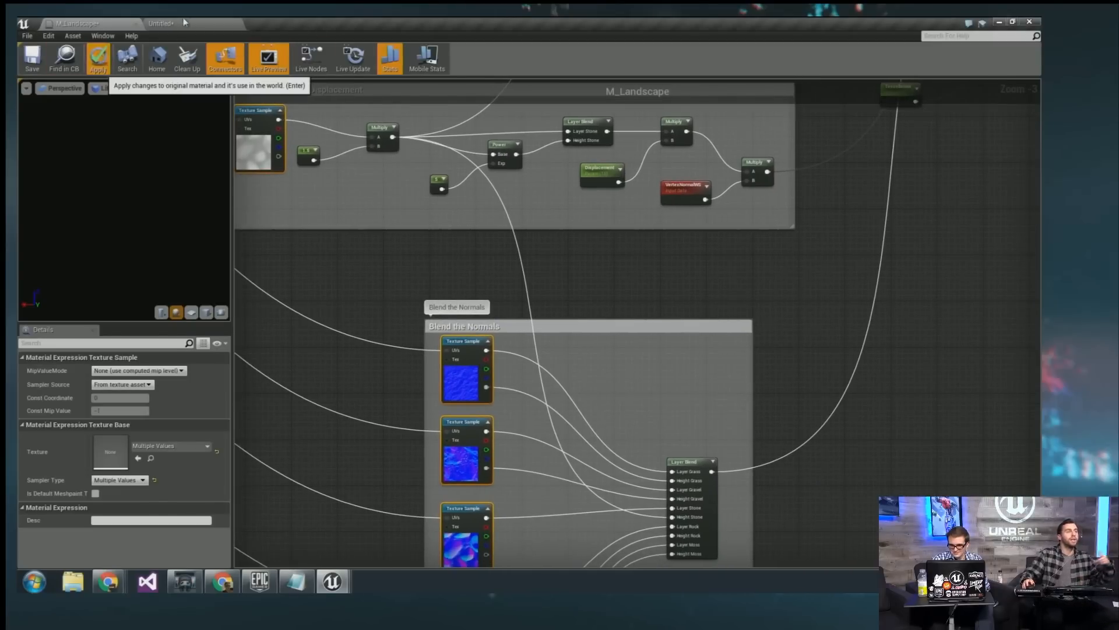
# Return to the level to inspect the landscape section and raise the paint brush falloff to about 0.37.
pyautogui.click(218, 21)
pyautogui.moveTo(408, 323)
pyautogui.mouseDown(button='right')
pyautogui.moveTo(449, 291)
pyautogui.moveTo(416, 296)
pyautogui.moveTo(408, 324)
pyautogui.mouseUp(button='right')
pyautogui.moveTo(469, 283); pyautogui.dragTo(464, 306, button='right')
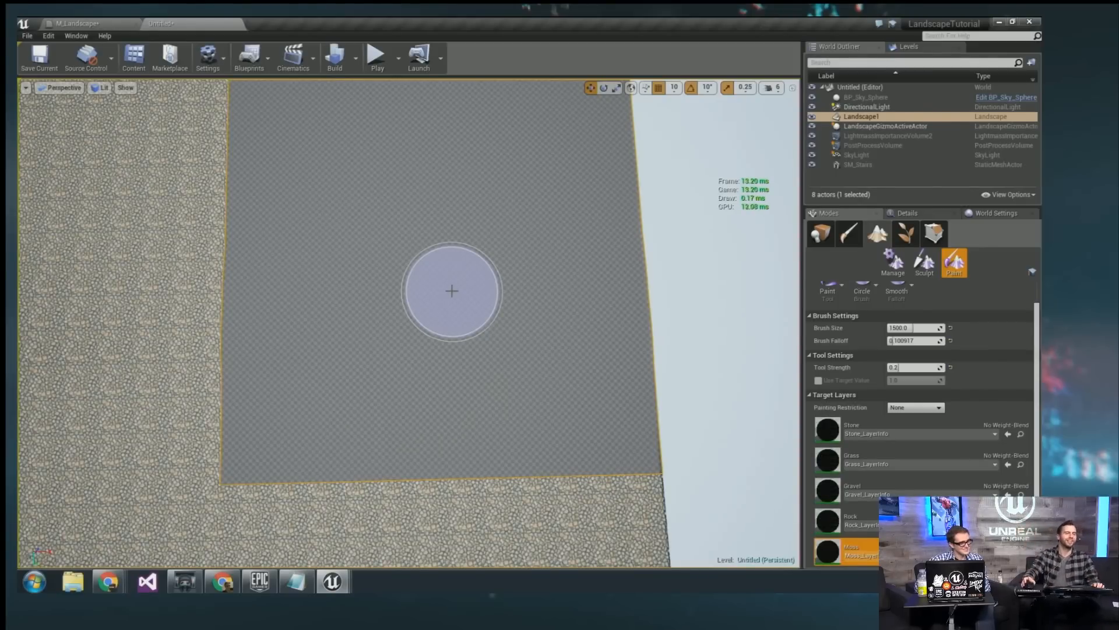
pyautogui.moveTo(452, 290)
pyautogui.mouseDown(button='right')
pyautogui.moveTo(454, 251)
pyautogui.moveTo(453, 266)
pyautogui.mouseUp(button='right')
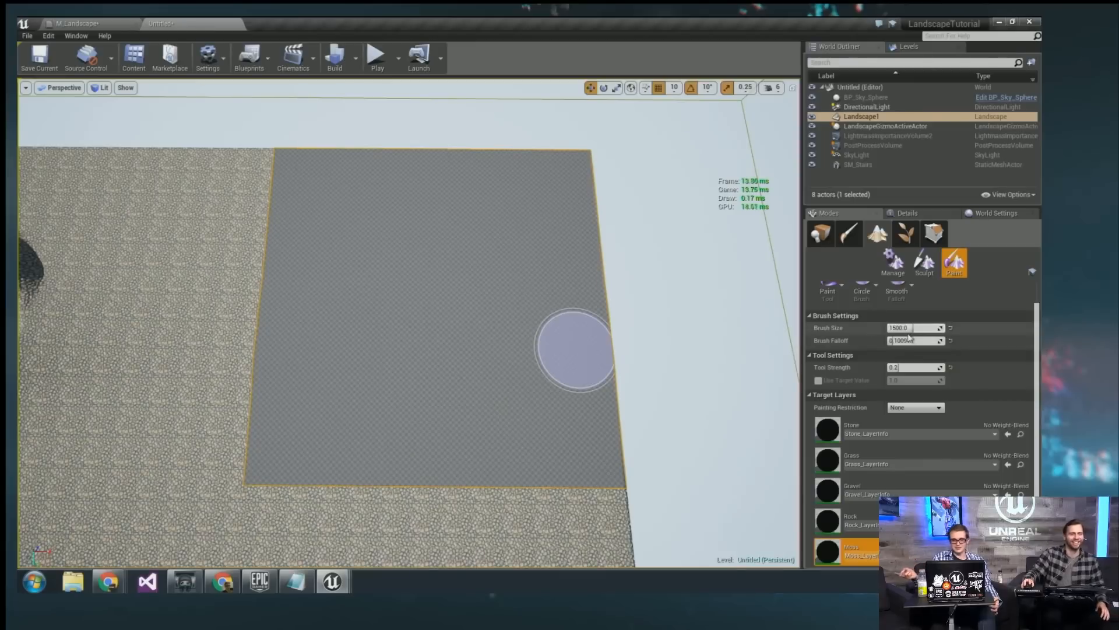
pyautogui.moveTo(927, 340); pyautogui.dragTo(979, 340)
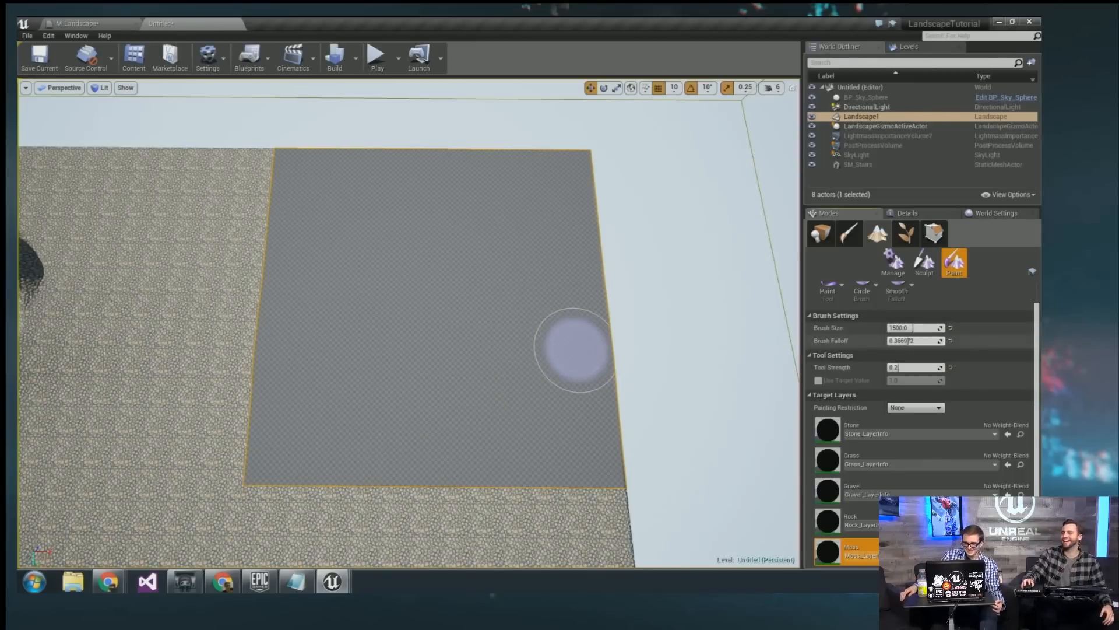
# Lower the paint brush falloff to about 0.19 and back away from the highlighted landscape section.
pyautogui.moveTo(905, 341); pyautogui.dragTo(896, 340)
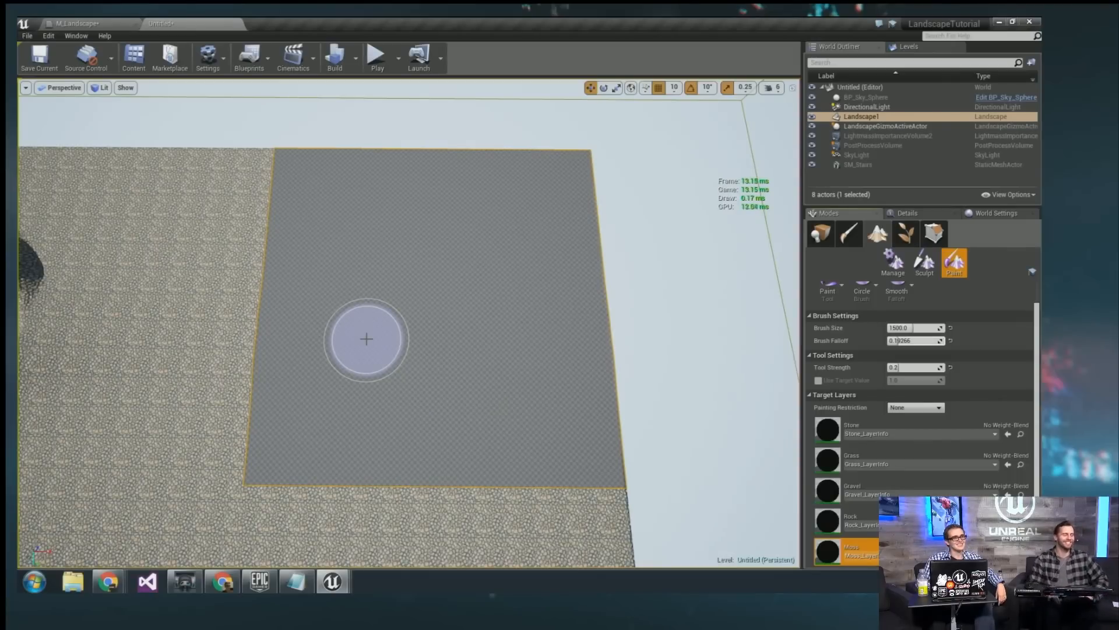
pyautogui.moveTo(388, 334); pyautogui.dragTo(387, 334, button='right')
pyautogui.press('s')
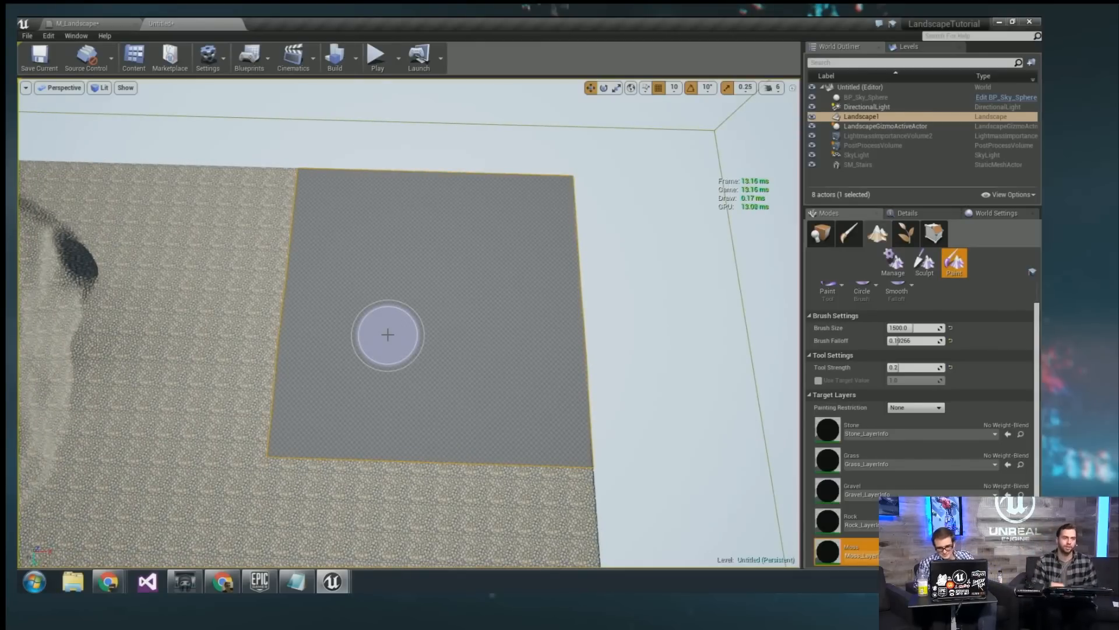
# Set the Sampler Source of the selected texture samples in M_Landscape to Shared: Wrap, deselect them, and apply the material.
pyautogui.click(77, 23)
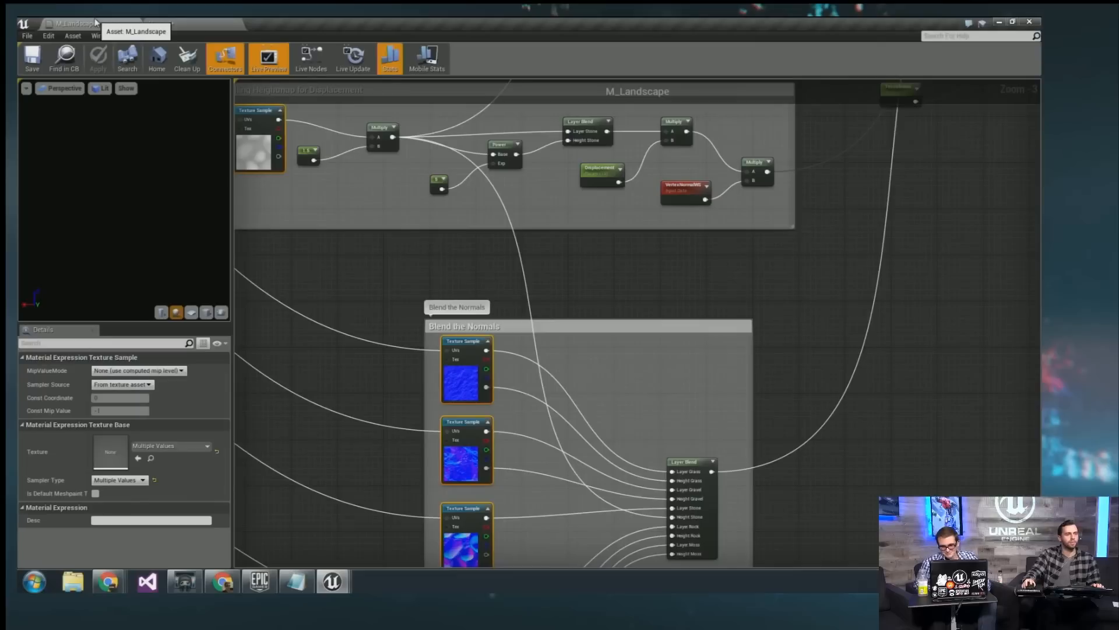
pyautogui.click(123, 384)
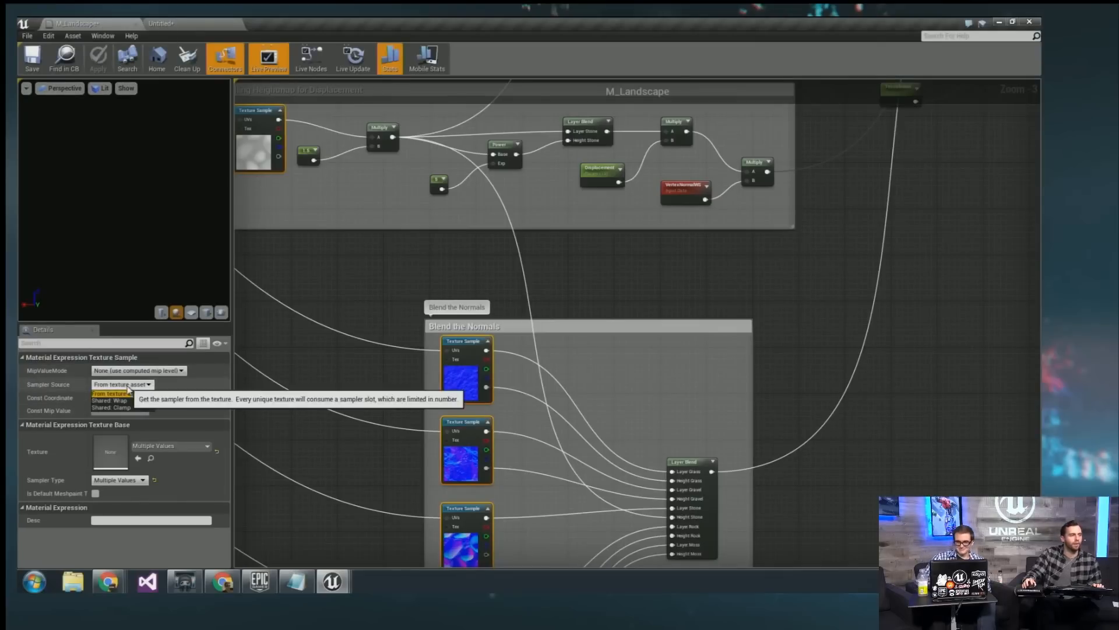
pyautogui.click(128, 402)
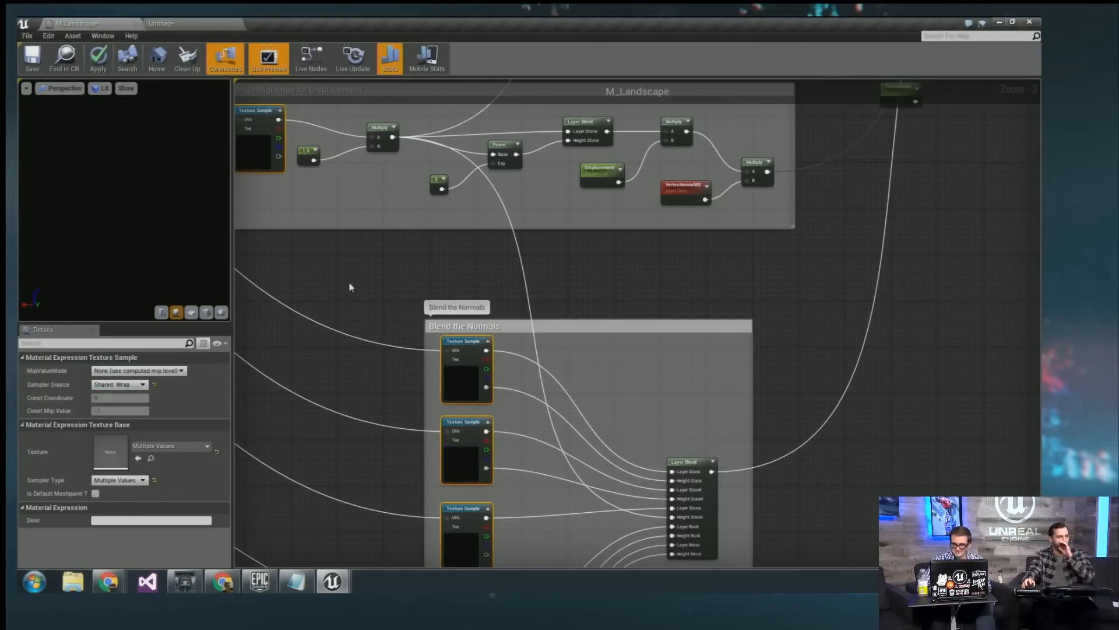
pyautogui.moveTo(349, 287); pyautogui.dragTo(353, 220, button='right')
pyautogui.rightClick(376, 273)
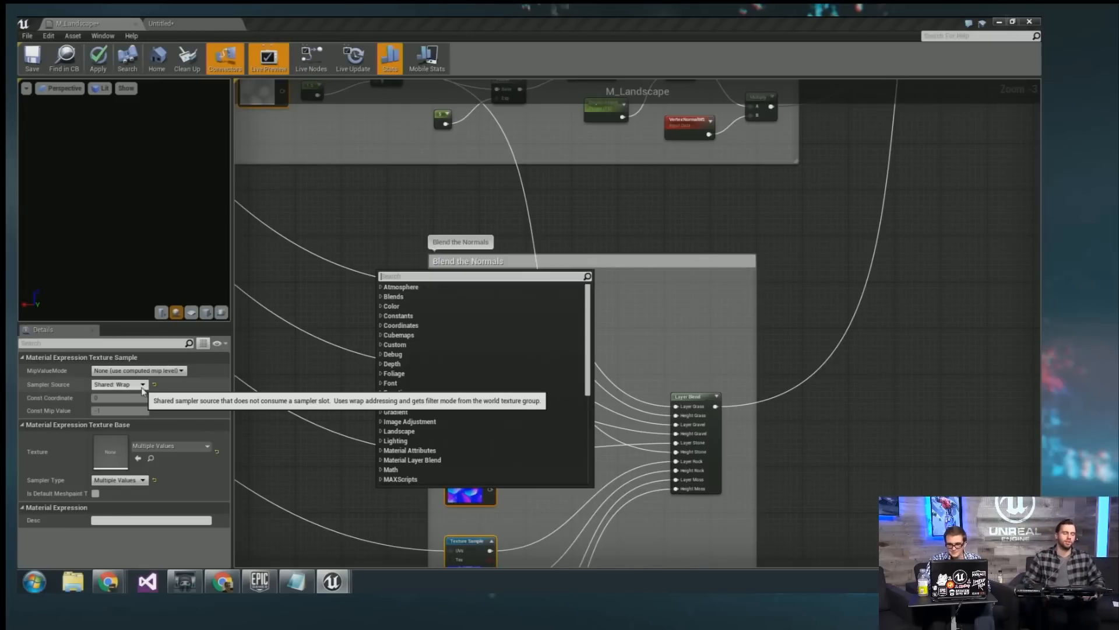
pyautogui.click(332, 142)
pyautogui.click(362, 233)
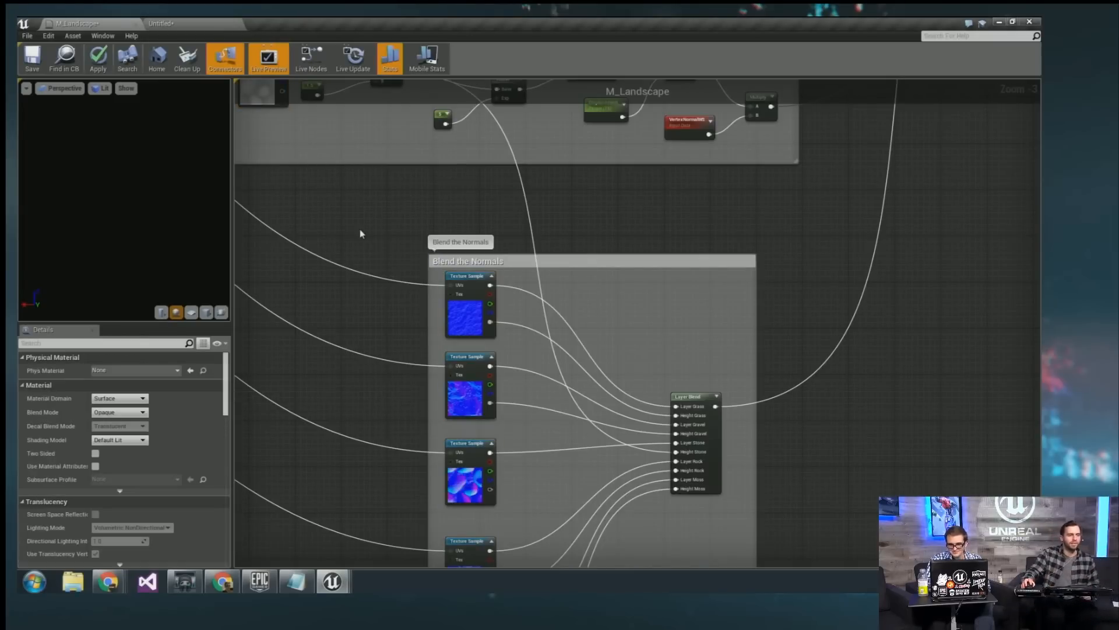
pyautogui.moveTo(356, 222); pyautogui.dragTo(496, 262, button='right')
pyautogui.scroll(-2, 496, 262)
pyautogui.moveTo(562, 350); pyautogui.dragTo(455, 361, button='right')
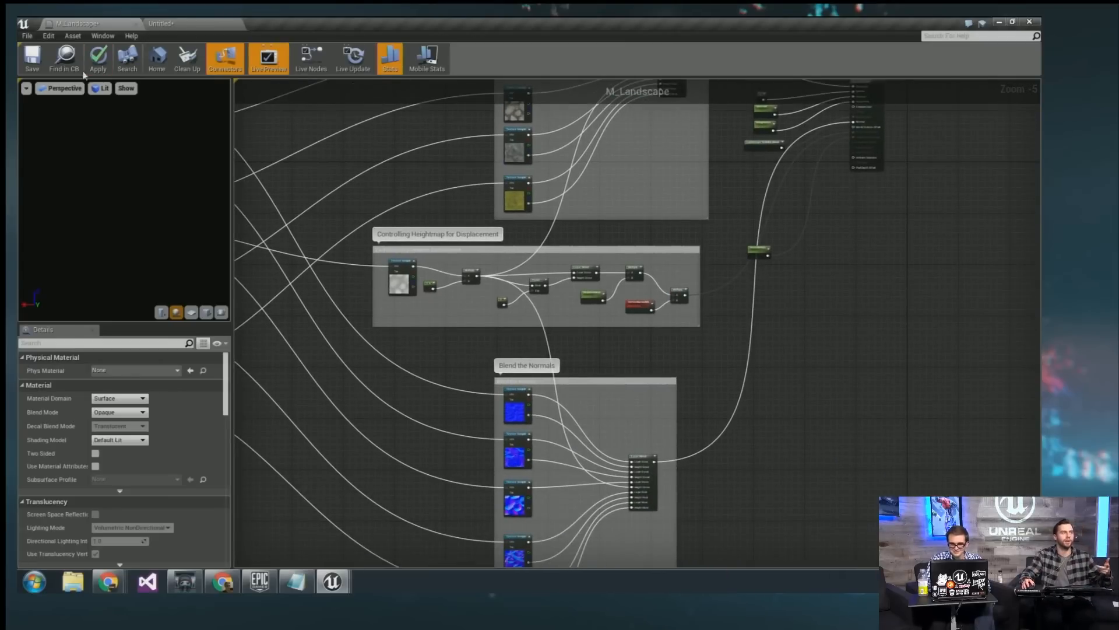
pyautogui.click(98, 58)
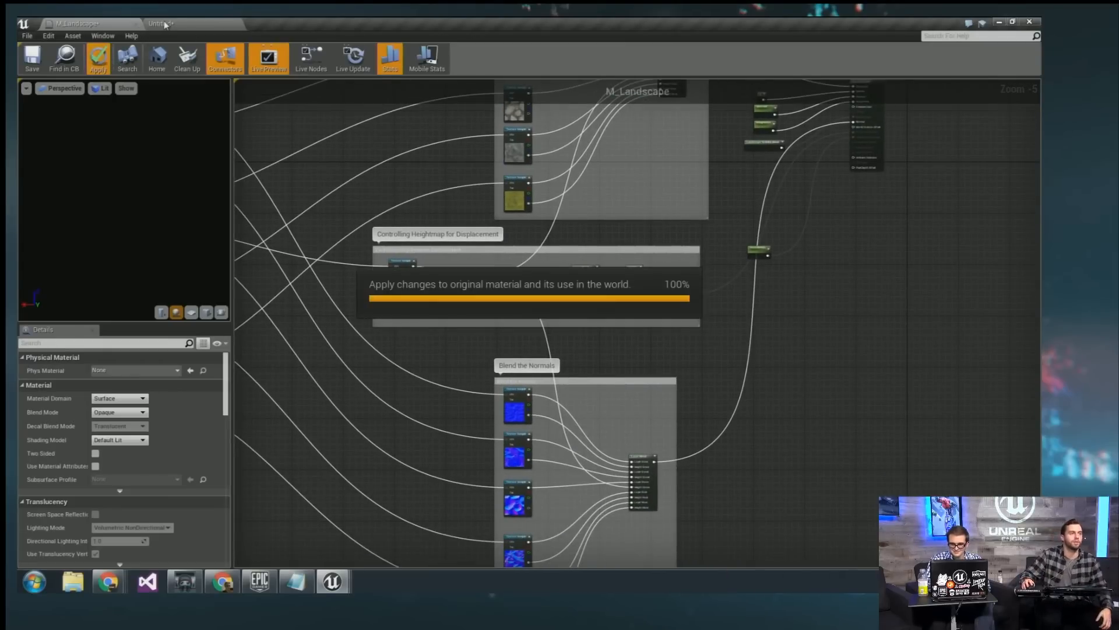
# Return to the level and inspect the landscape's stone surface up close while the shaders compile.
pyautogui.click(164, 25)
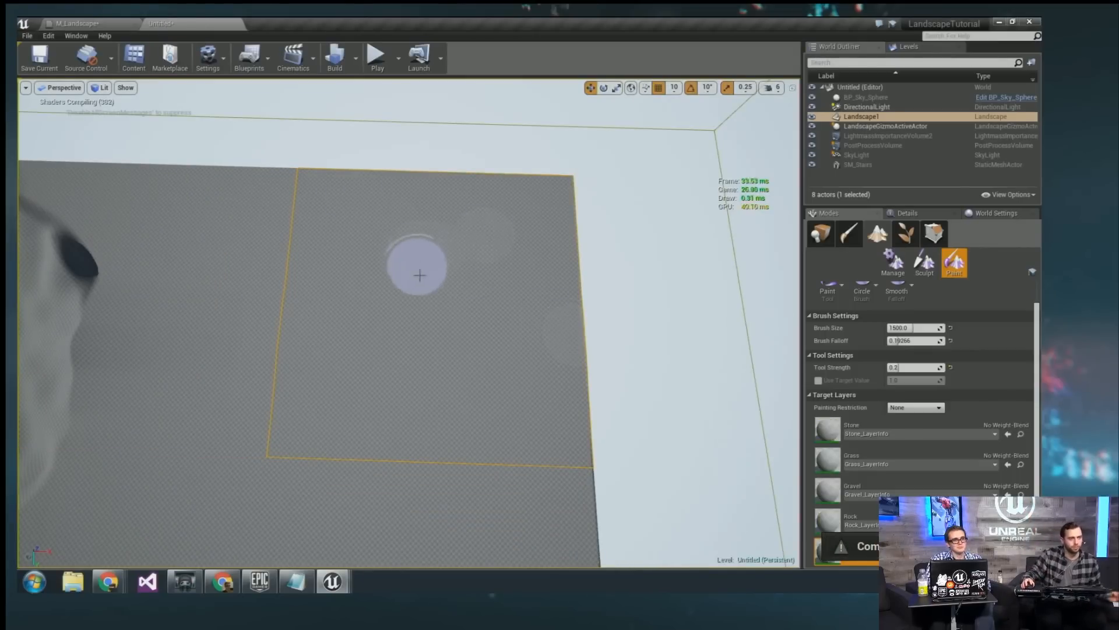
pyautogui.moveTo(421, 308); pyautogui.dragTo(419, 318, button='right')
pyautogui.press('w')
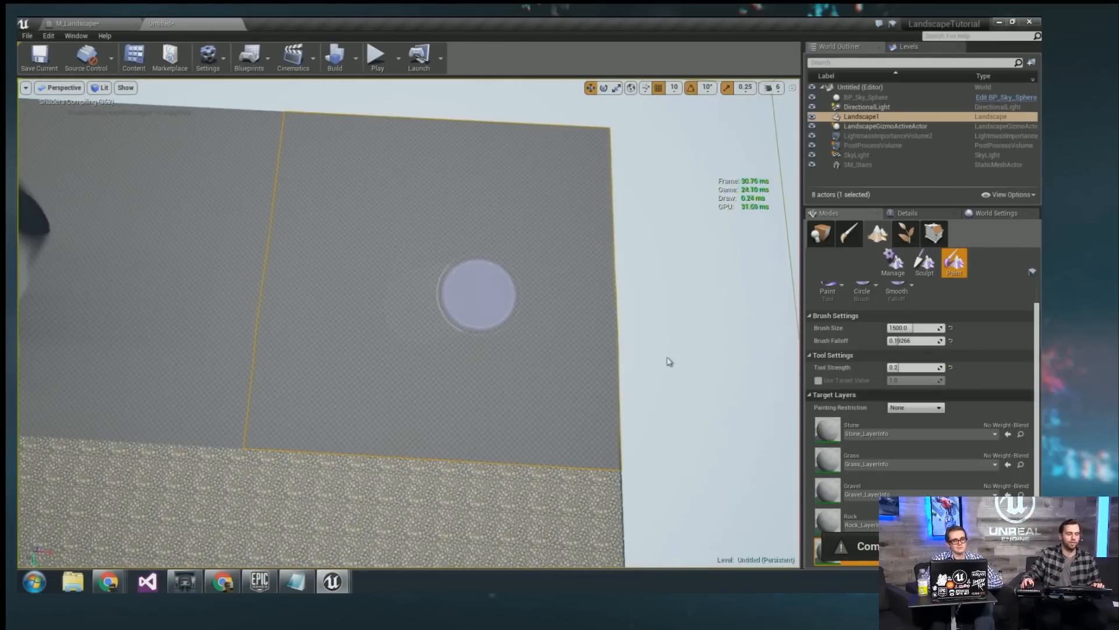
pyautogui.moveTo(199, 319)
pyautogui.mouseDown(button='right')
pyautogui.moveTo(70, 332)
pyautogui.moveTo(37, 348)
pyautogui.mouseUp(button='right')
pyautogui.press('w')
pyautogui.moveTo(256, 338); pyautogui.dragTo(256, 340, button='right')
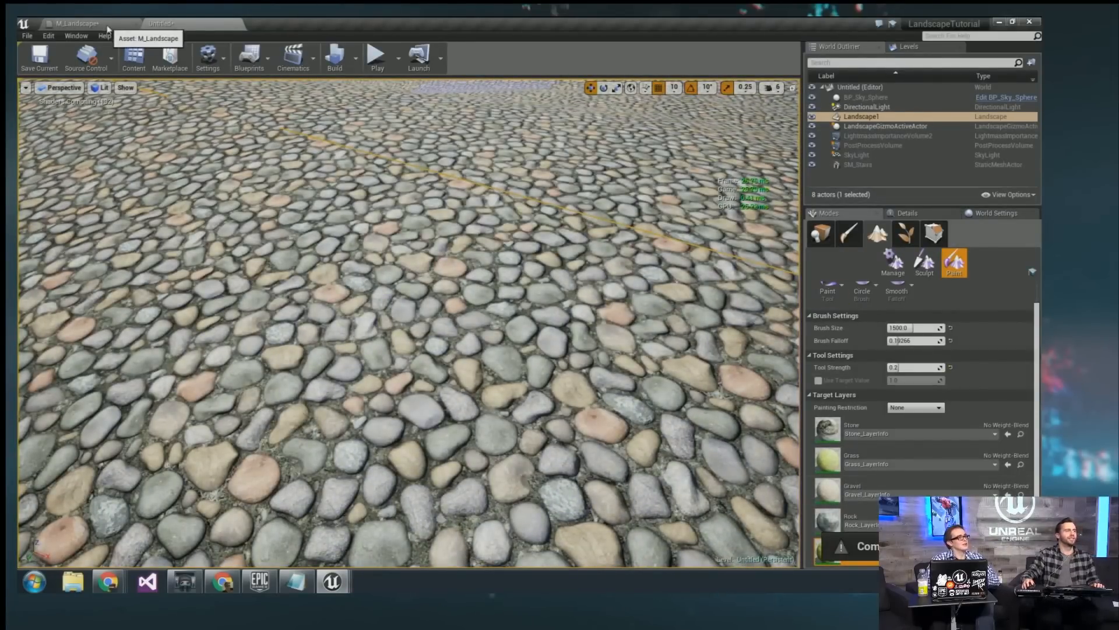
pyautogui.click(70, 23)
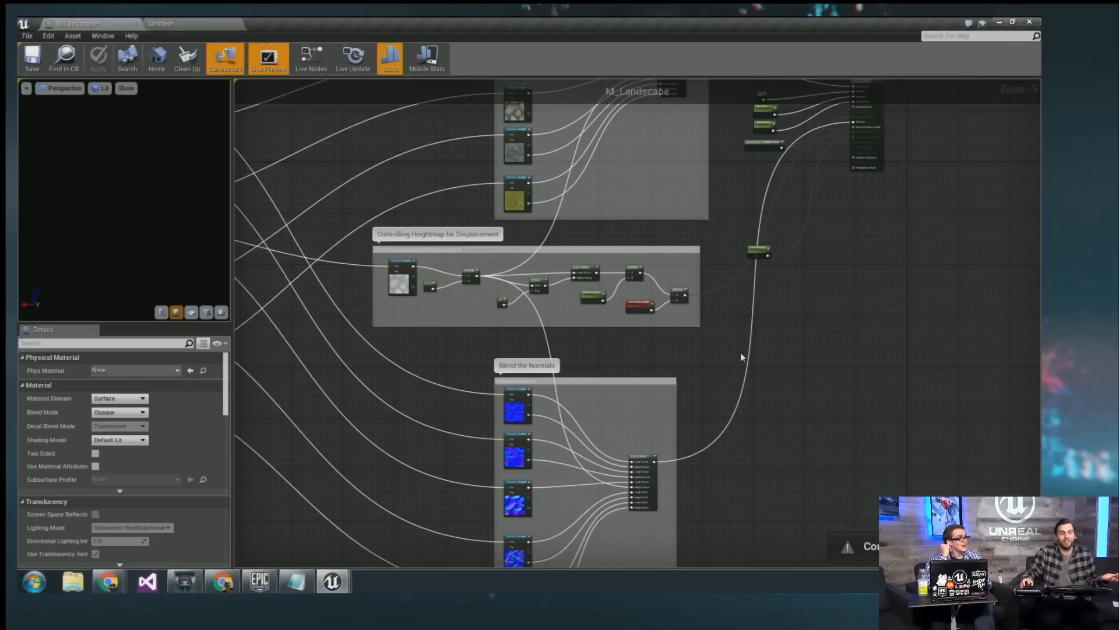
pyautogui.click(189, 22)
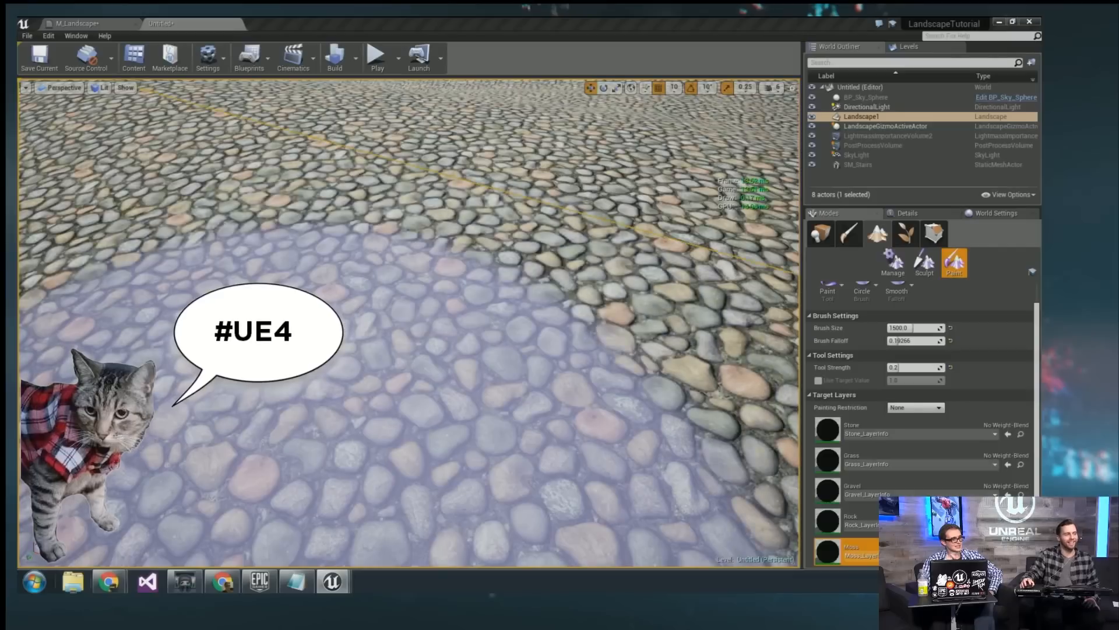
# Close both open Chrome windows from the taskbar.
pyautogui.moveTo(108, 581)
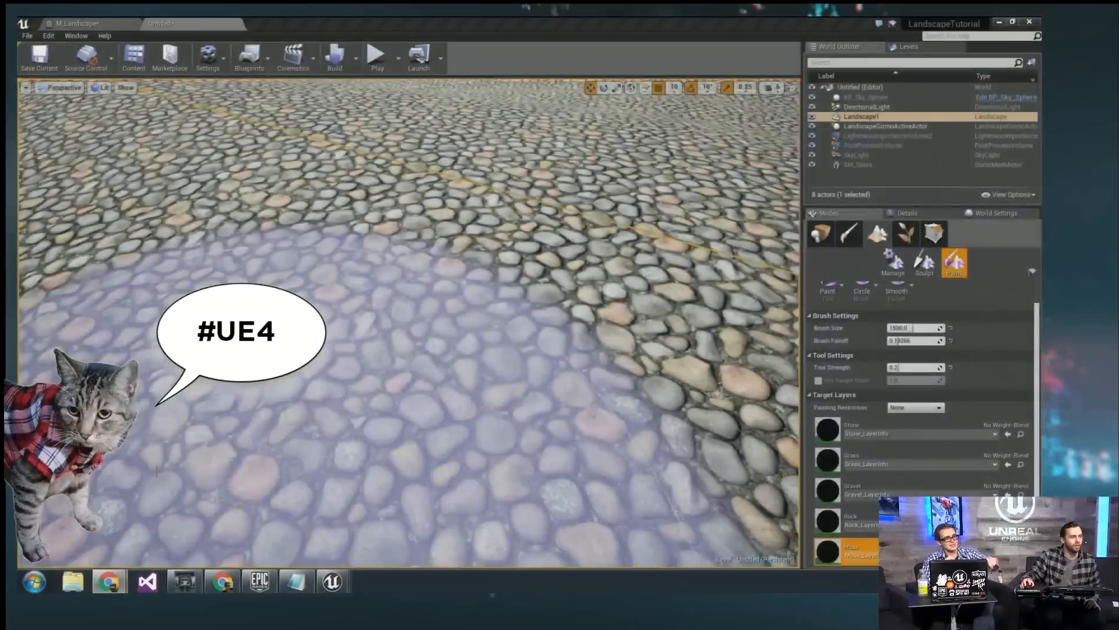
pyautogui.rightClick(110, 583)
pyautogui.click(120, 548)
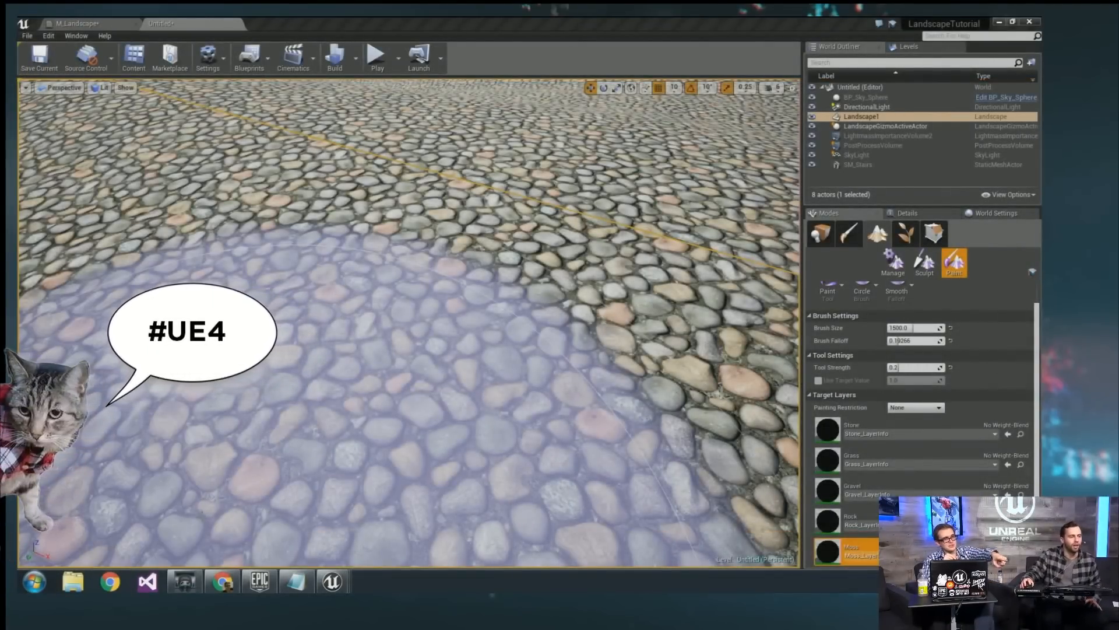
pyautogui.rightClick(222, 582)
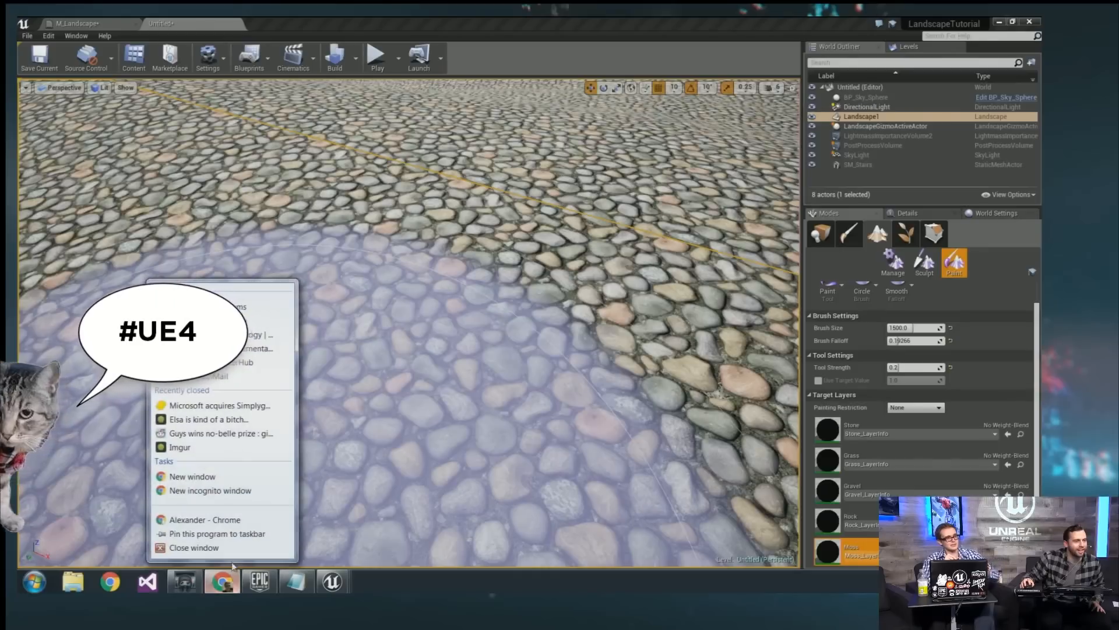
pyautogui.click(231, 547)
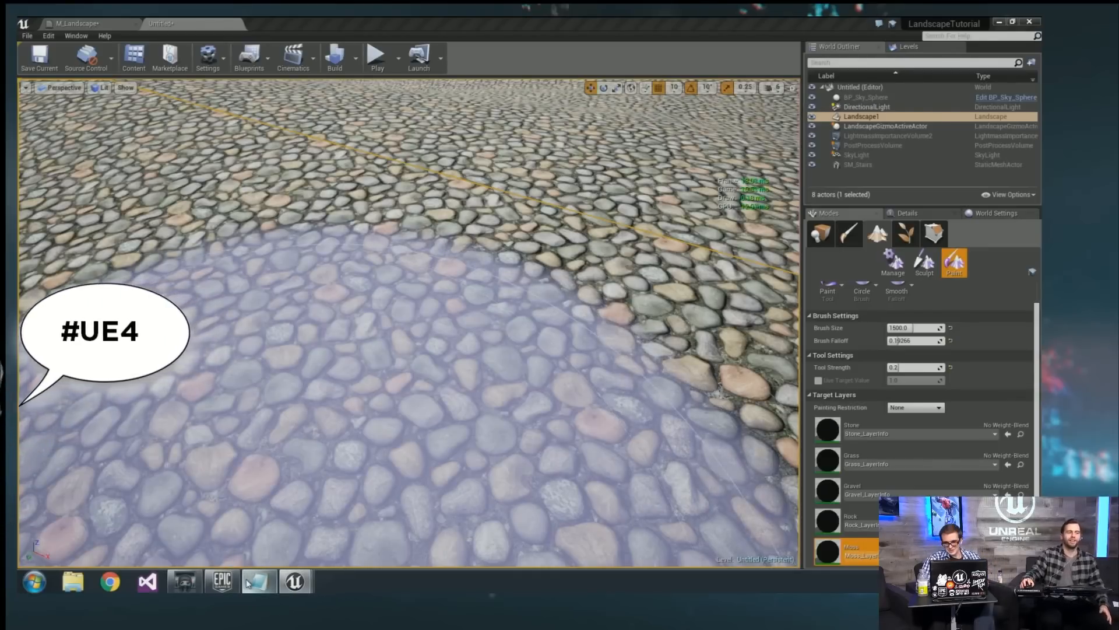
pyautogui.moveTo(249, 582)
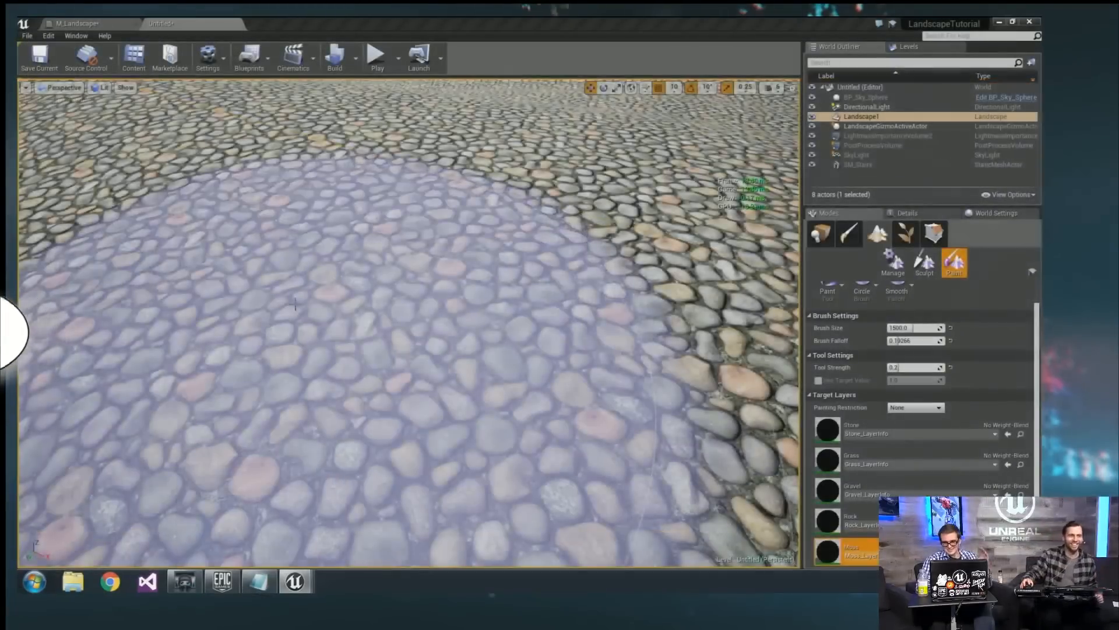
# Pull back from the landscape surface and reduce the paint brush size to about 1144.
pyautogui.moveTo(501, 343)
pyautogui.mouseDown(button='right')
pyautogui.moveTo(525, 350)
pyautogui.moveTo(525, 337)
pyautogui.mouseUp(button='right')
pyautogui.press('s')
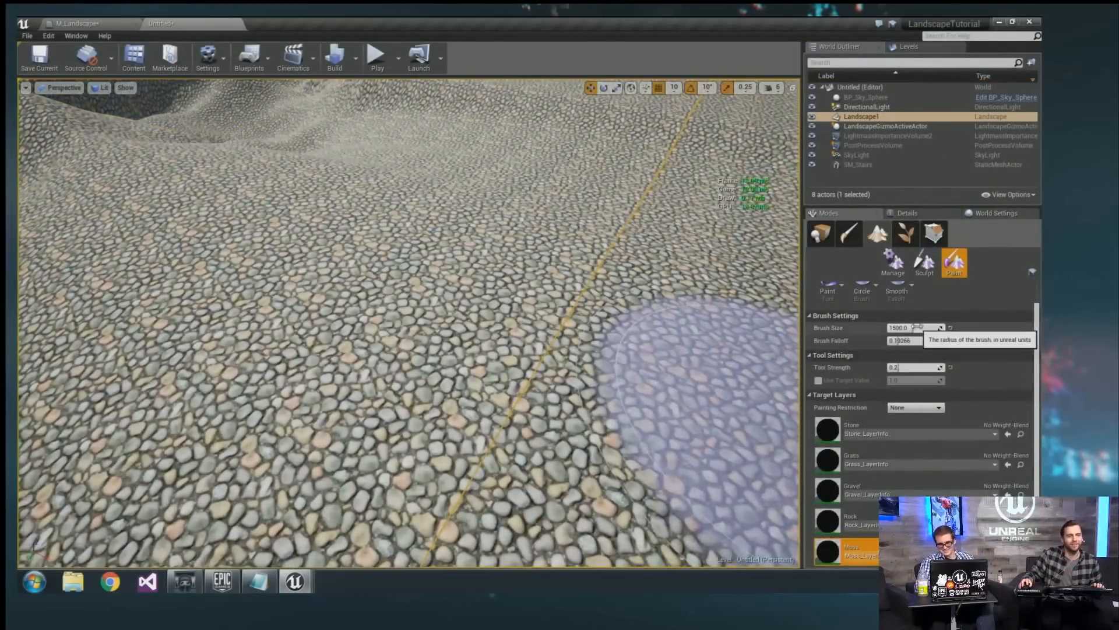
pyautogui.moveTo(924, 328); pyautogui.dragTo(907, 328)
# Go back to M_Landscape, select the cobblestone texture sample feeding the base color blend, and browse the textures available for it.
pyautogui.click(76, 23)
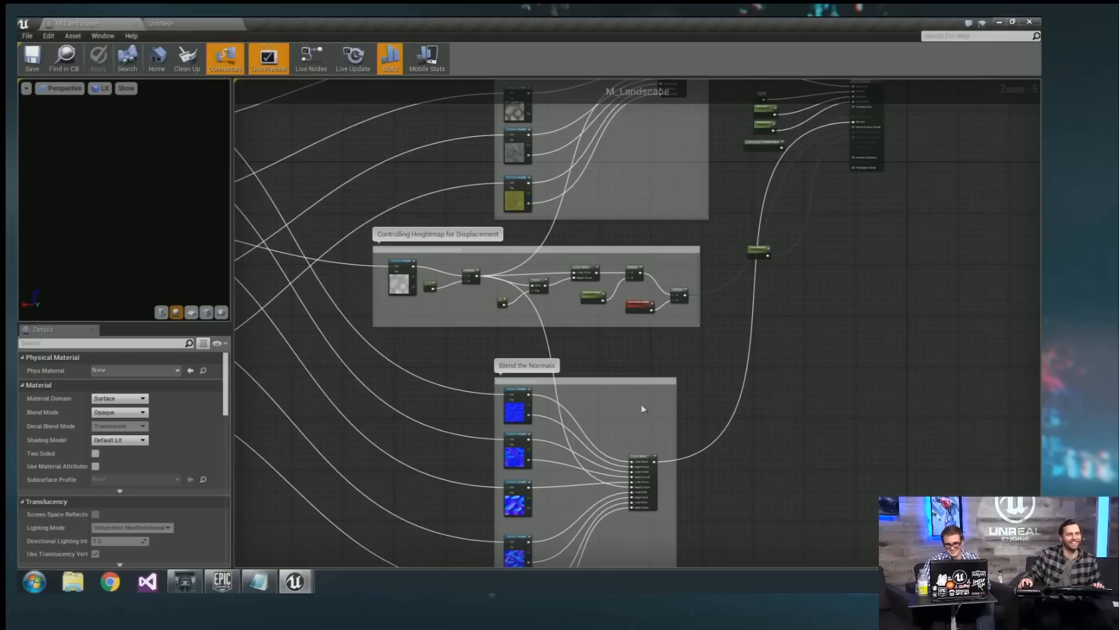
pyautogui.moveTo(641, 403); pyautogui.dragTo(471, 564, button='right')
pyautogui.moveTo(660, 372); pyautogui.dragTo(717, 310, button='right')
pyautogui.doubleClick(351, 322)
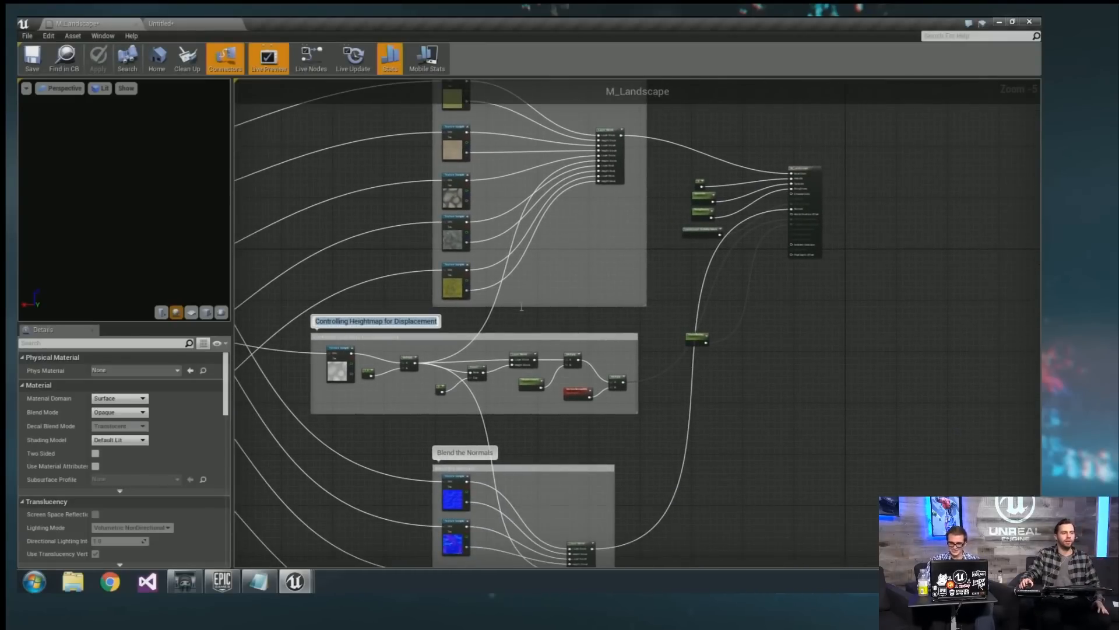
pyautogui.moveTo(526, 314); pyautogui.dragTo(738, 284, button='right')
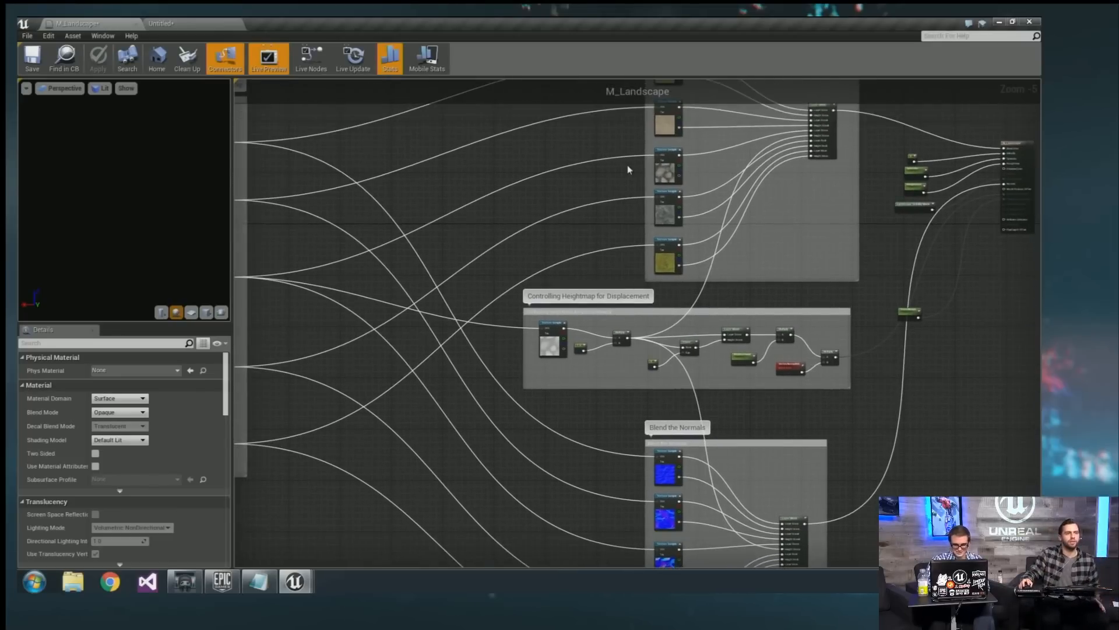
pyautogui.click(658, 165)
pyautogui.moveTo(699, 197); pyautogui.dragTo(618, 250, button='right')
pyautogui.scroll(5, 618, 249)
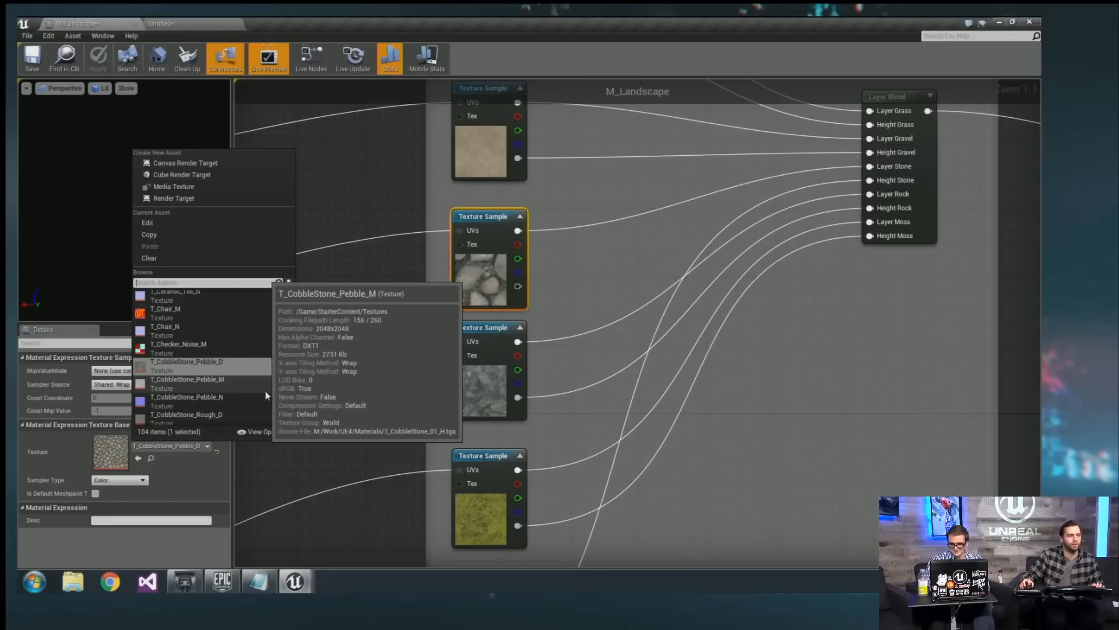
pyautogui.moveTo(327, 421); pyautogui.dragTo(561, 197, button='right')
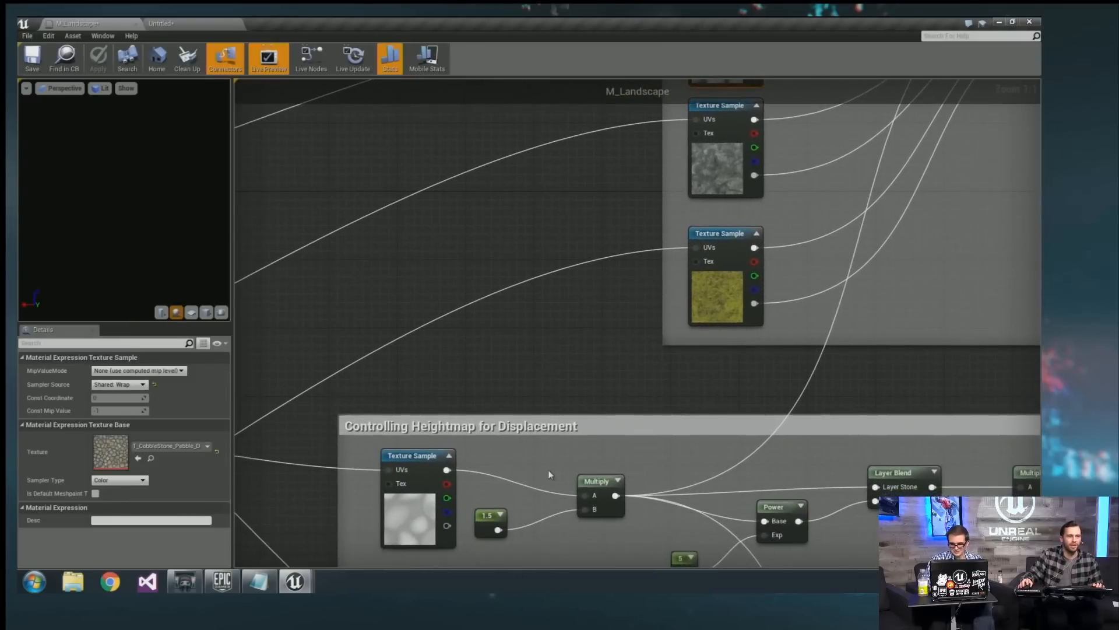
# Select the texture sample in the Controlling Heightmap for Displacement group to show its texture settings.
pyautogui.moveTo(548, 470); pyautogui.dragTo(497, 368, button='right')
pyautogui.moveTo(469, 475); pyautogui.dragTo(429, 464, button='right')
pyautogui.click(362, 404)
pyautogui.moveTo(427, 418); pyautogui.dragTo(383, 432, button='right')
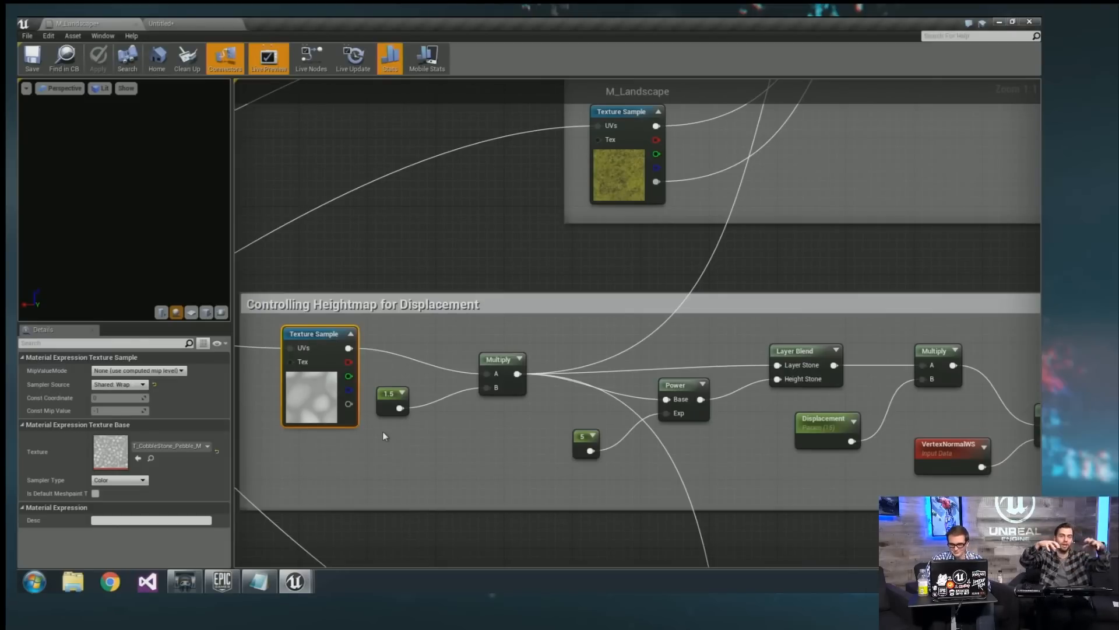
# Examine the M_Landscape output inputs, the Tessellation parameter and the node chain that controls the heightmap displacement.
pyautogui.moveTo(839, 310); pyautogui.dragTo(682, 313, button='right')
pyautogui.moveTo(1026, 312); pyautogui.dragTo(681, 464, button='right')
pyautogui.moveTo(785, 201); pyautogui.dragTo(732, 260, button='right')
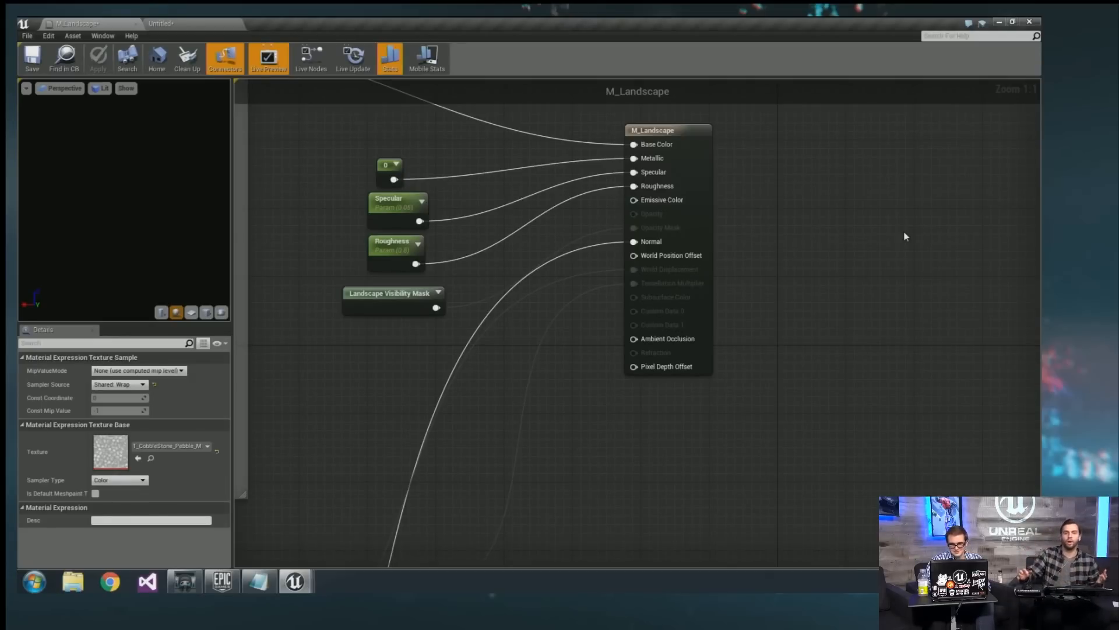
pyautogui.moveTo(514, 435); pyautogui.dragTo(696, 313, button='right')
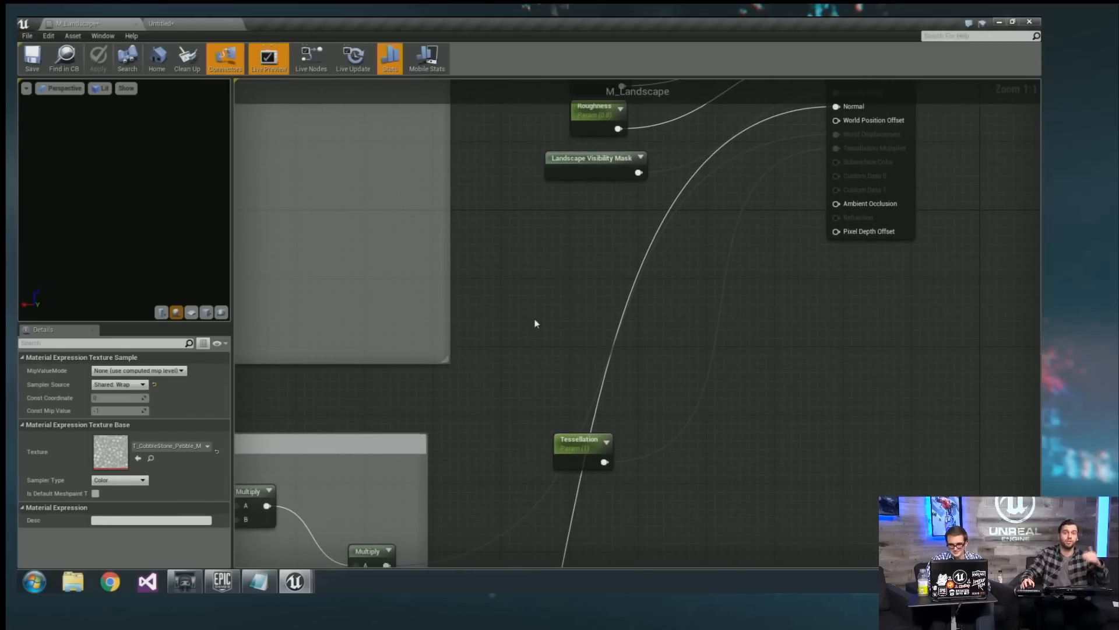
pyautogui.moveTo(532, 322); pyautogui.dragTo(760, 386, button='right')
pyautogui.moveTo(405, 377); pyautogui.dragTo(582, 289, button='right')
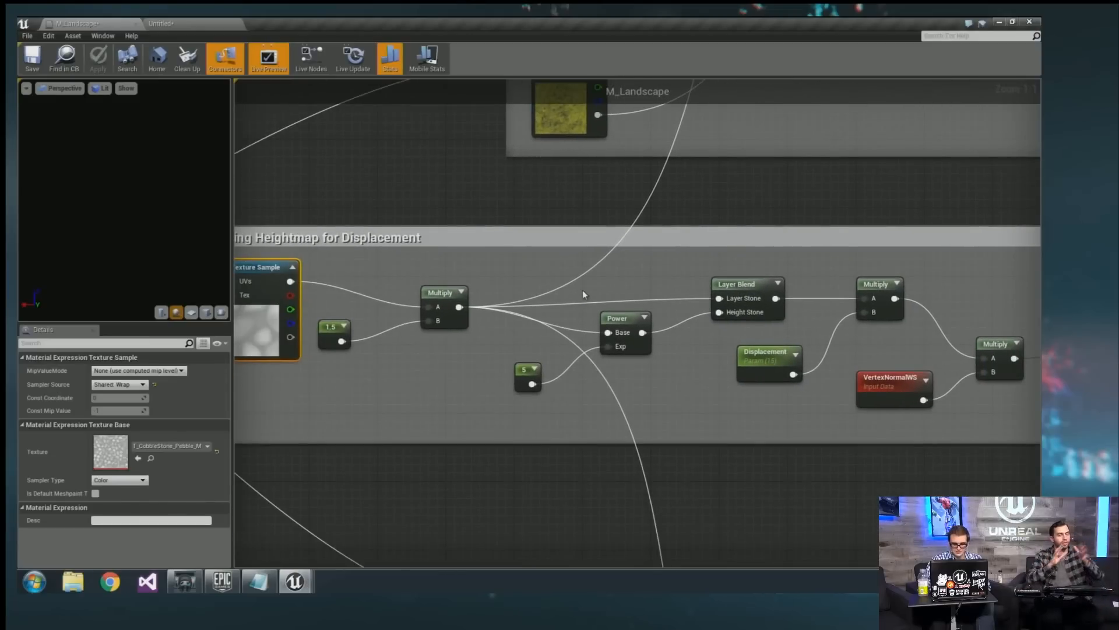
pyautogui.moveTo(466, 196); pyautogui.dragTo(545, 165, button='right')
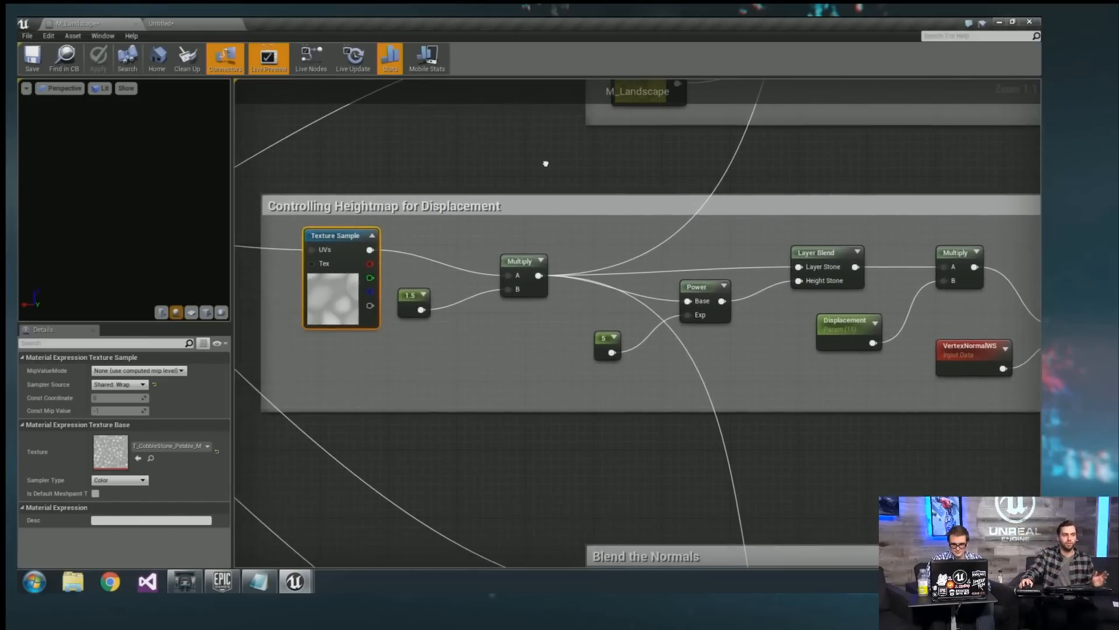
pyautogui.click(473, 225)
pyautogui.moveTo(474, 225); pyautogui.dragTo(576, 222, button='right')
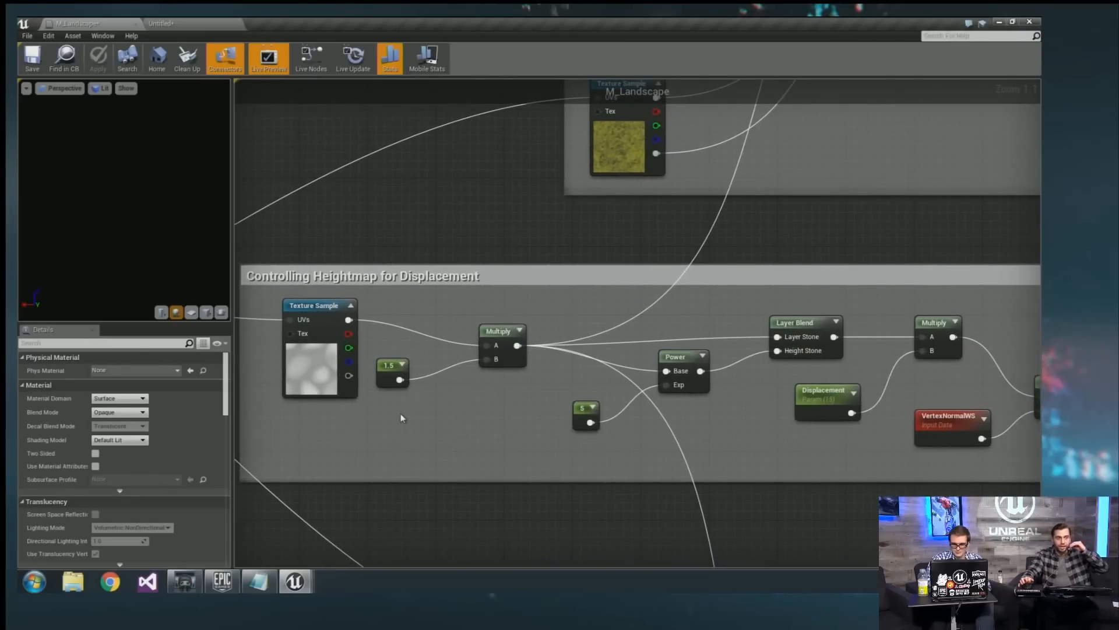
# Open the displacement group's heightmap texture T_CobbleStone_Pebble_M, examine its light and dark areas, and return to the level.
pyautogui.click(303, 360)
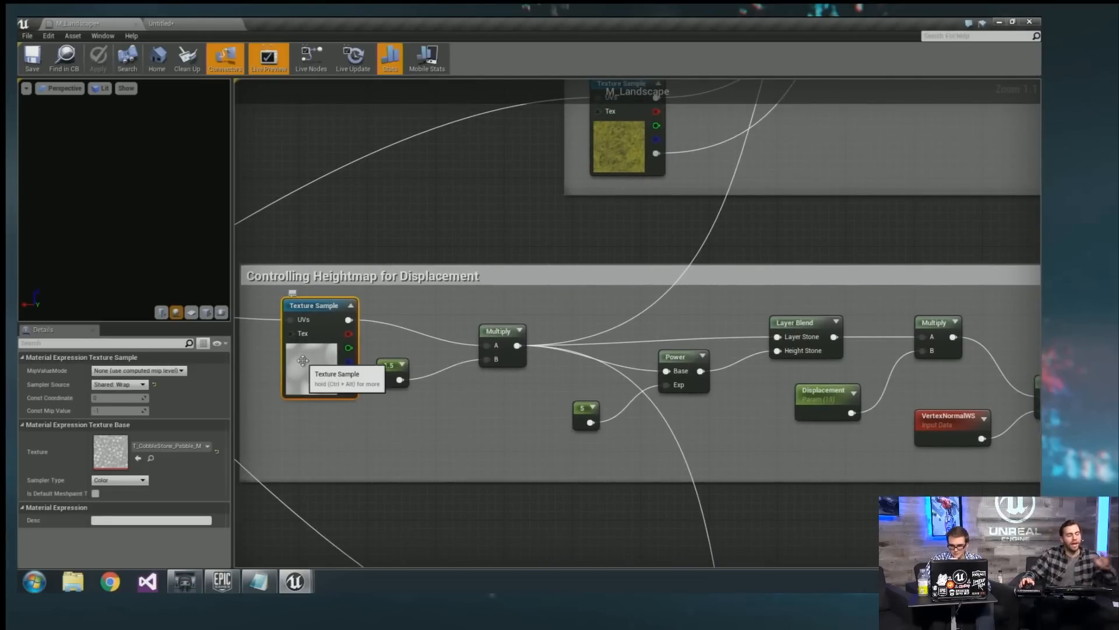
pyautogui.doubleClick(124, 454)
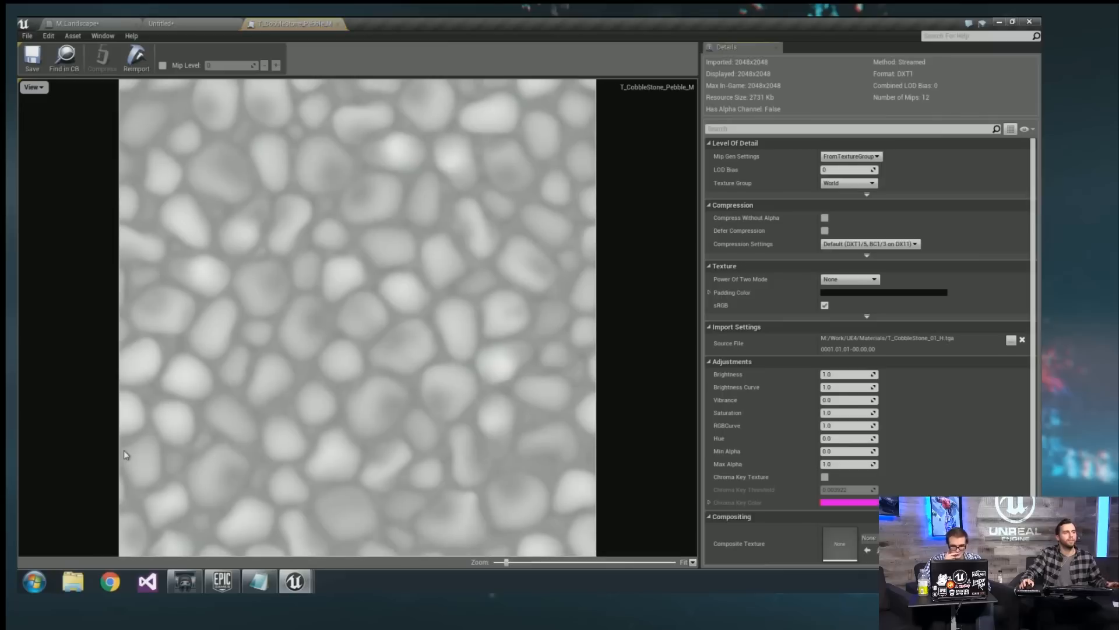
pyautogui.scroll(3, 303, 379)
pyautogui.scroll(-4, 303, 379)
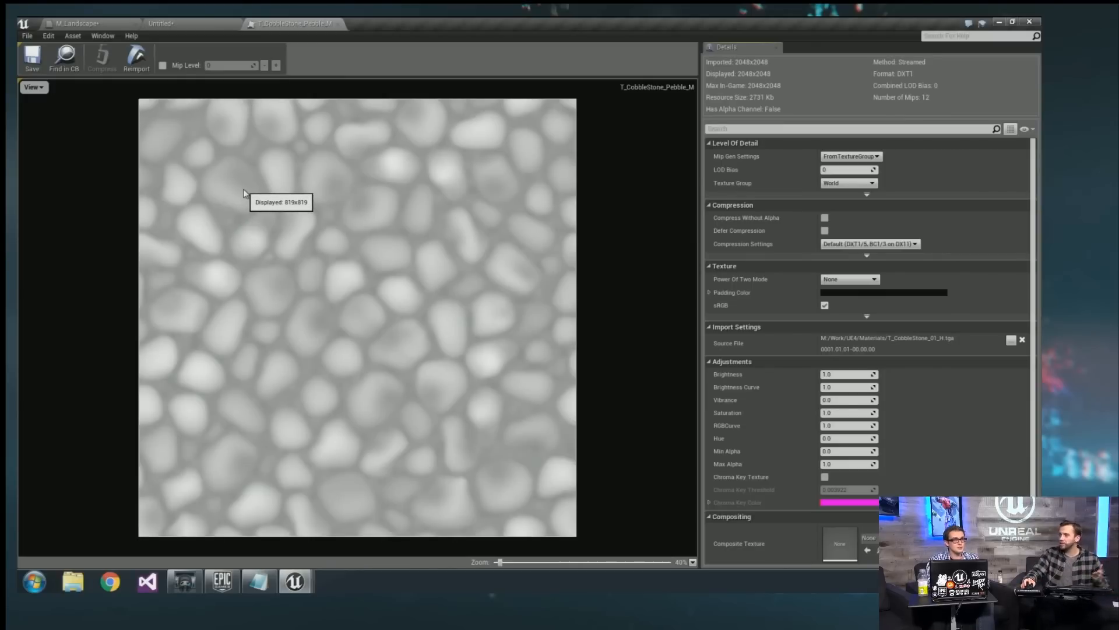
pyautogui.click(188, 24)
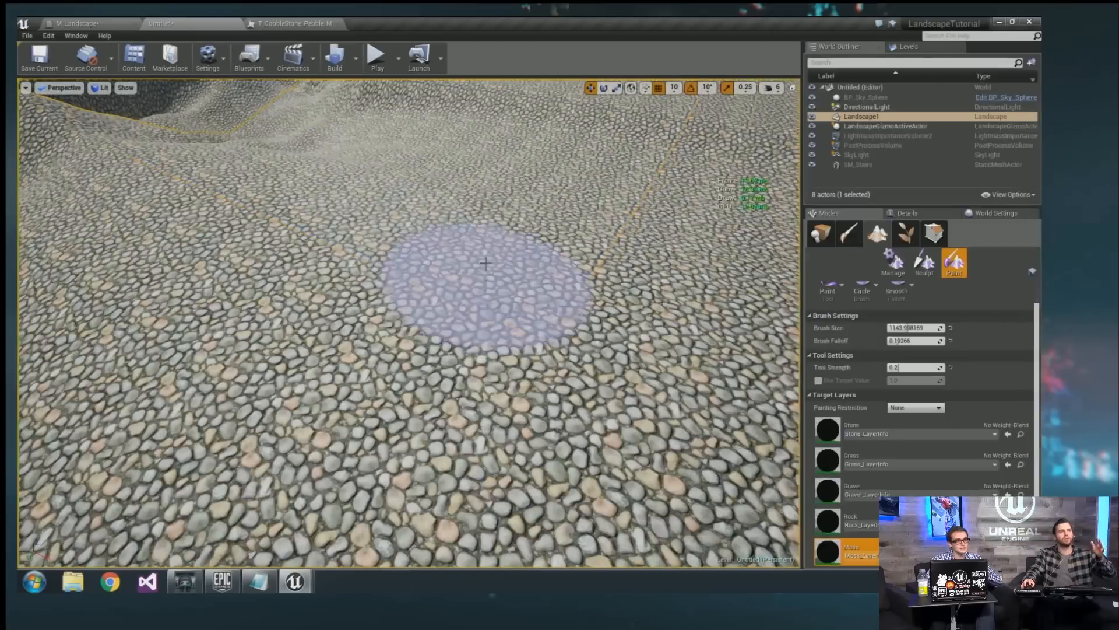
# Return to M_Landscape and preview the Multiply node after the displacement heightmap on a plane in an enlarged preview.
pyautogui.click(296, 24)
pyautogui.click(55, 25)
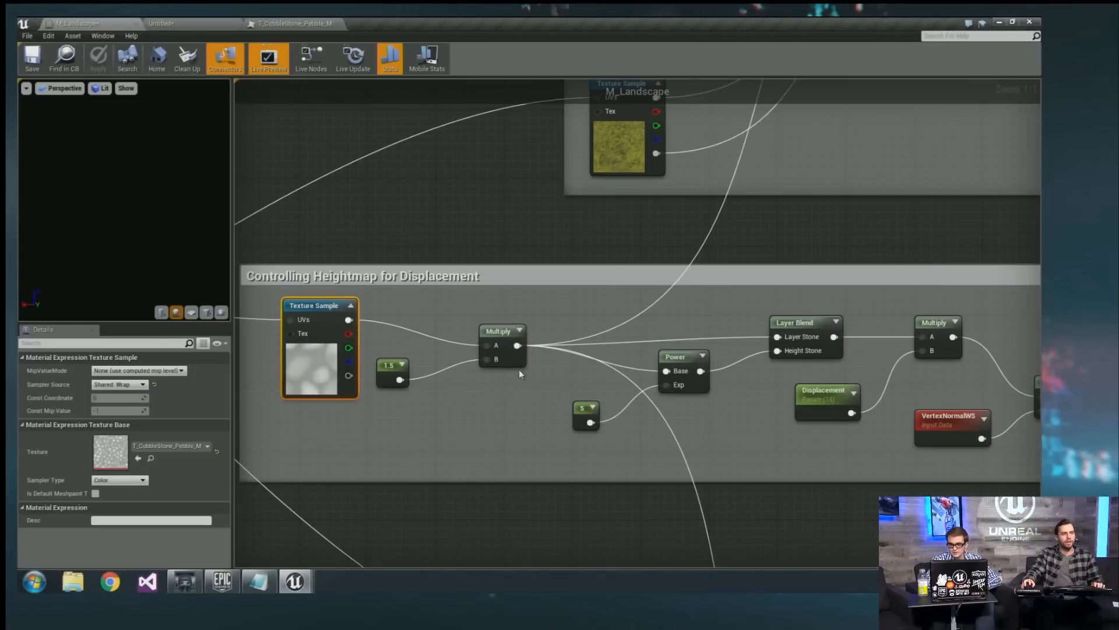
pyautogui.rightClick(502, 334)
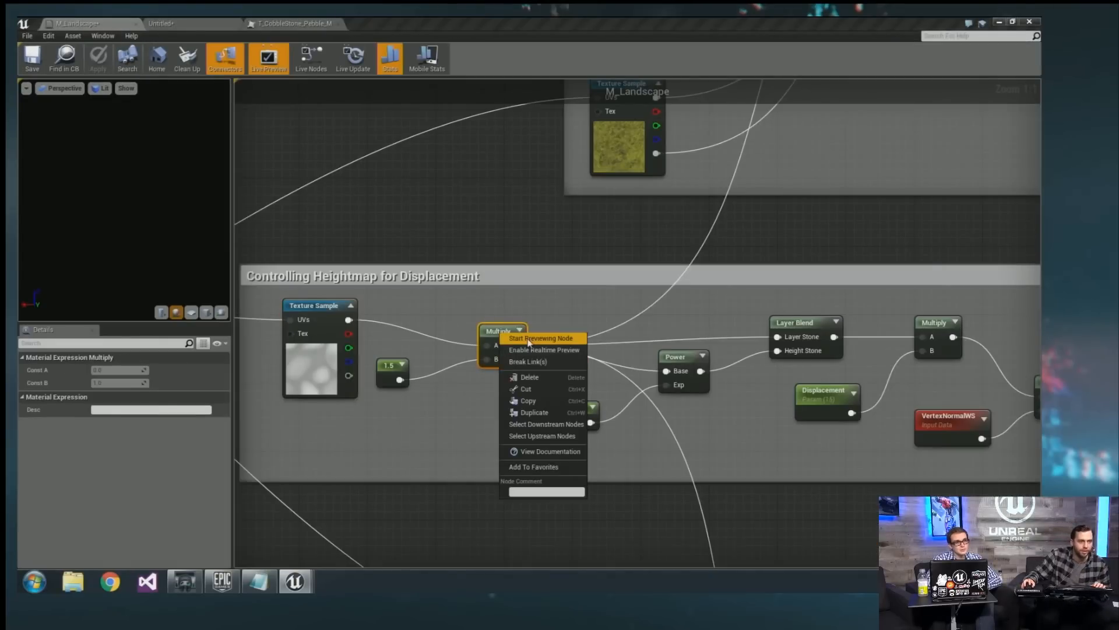
pyautogui.click(525, 339)
pyautogui.moveTo(232, 236); pyautogui.dragTo(319, 251)
pyautogui.click(289, 312)
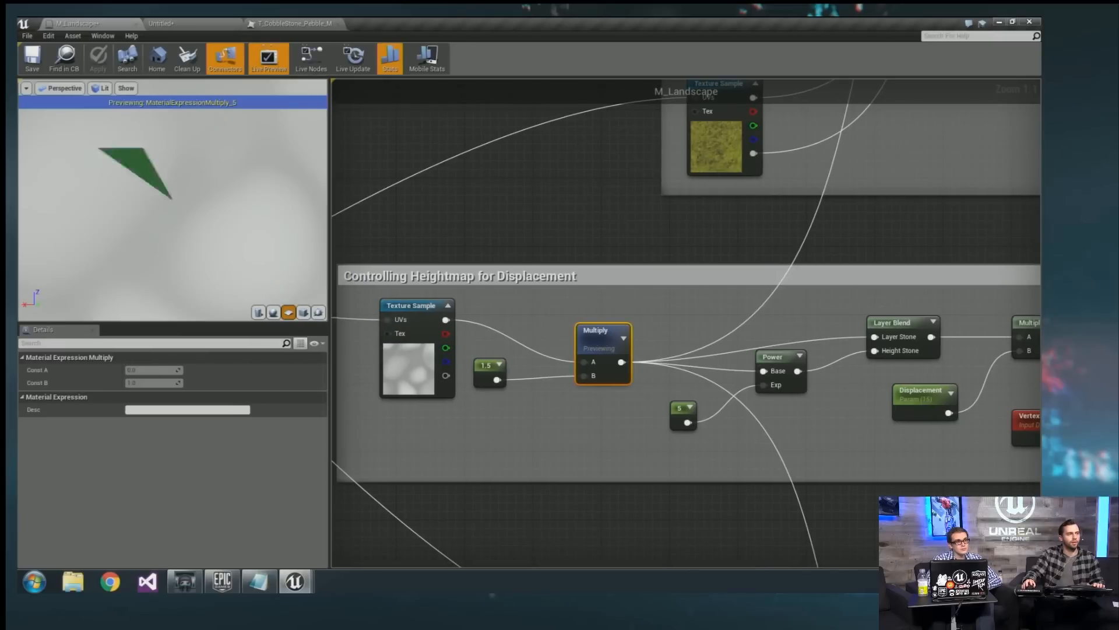
pyautogui.moveTo(175, 233); pyautogui.dragTo(175, 210, button='right')
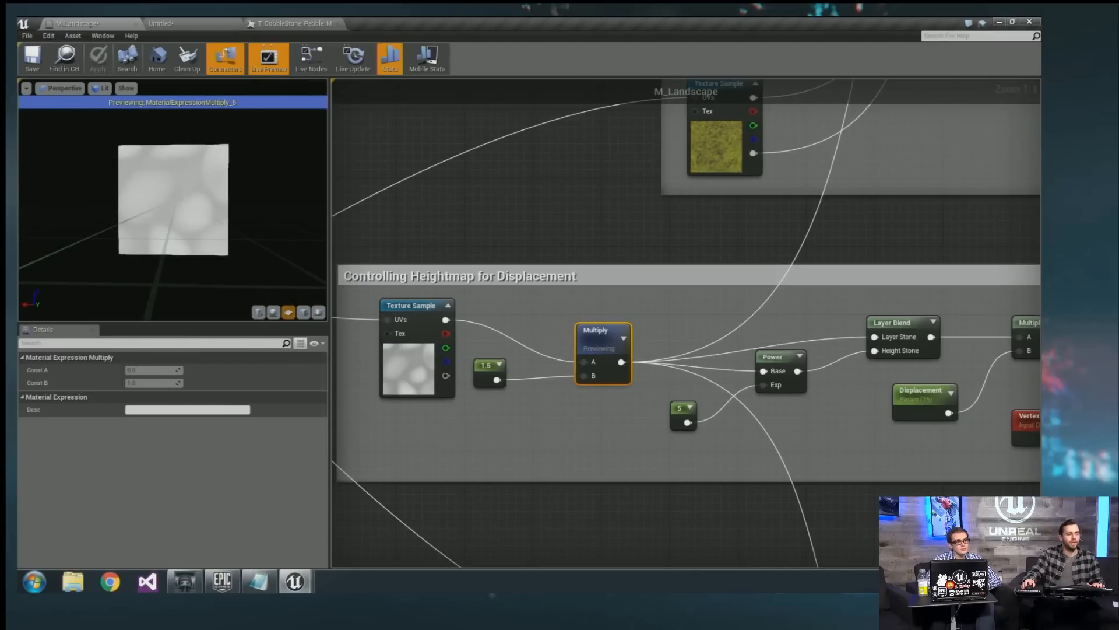
# Preview the output of the Power node in the displacement group to examine its heightmap contrast.
pyautogui.moveTo(779, 336); pyautogui.dragTo(672, 343, button='right')
pyautogui.rightClick(682, 359)
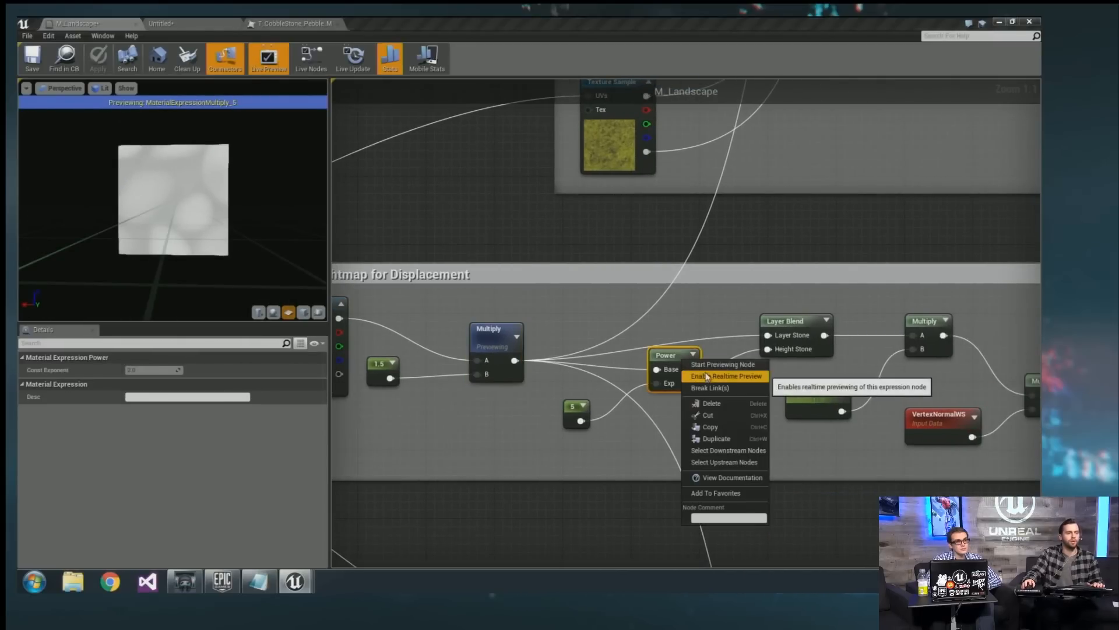
pyautogui.click(708, 371)
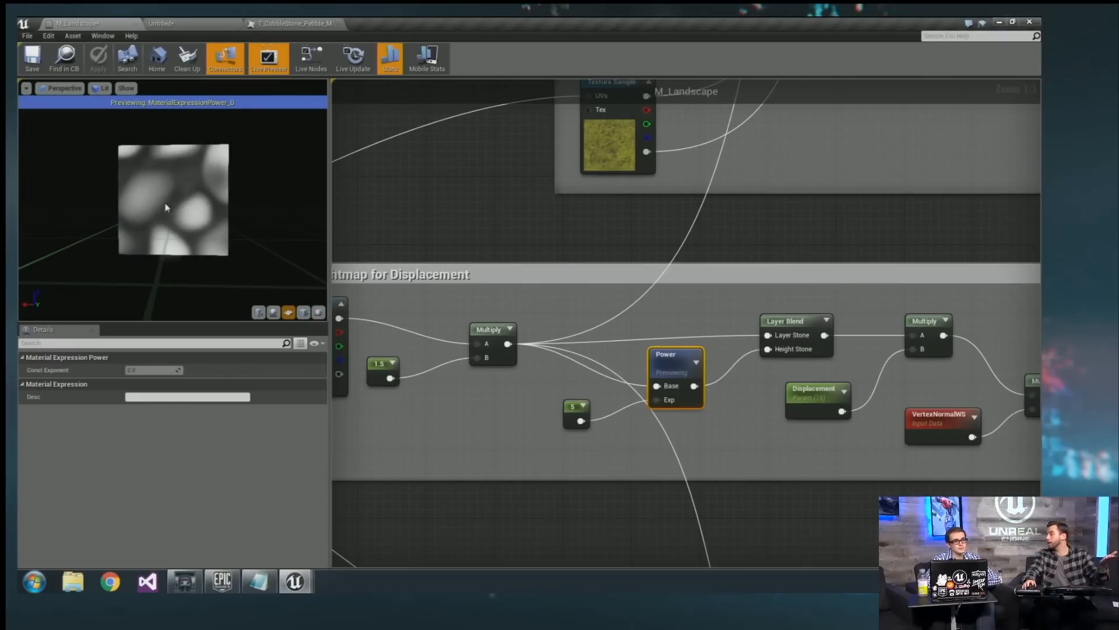
pyautogui.moveTo(787, 281); pyautogui.dragTo(657, 276, button='right')
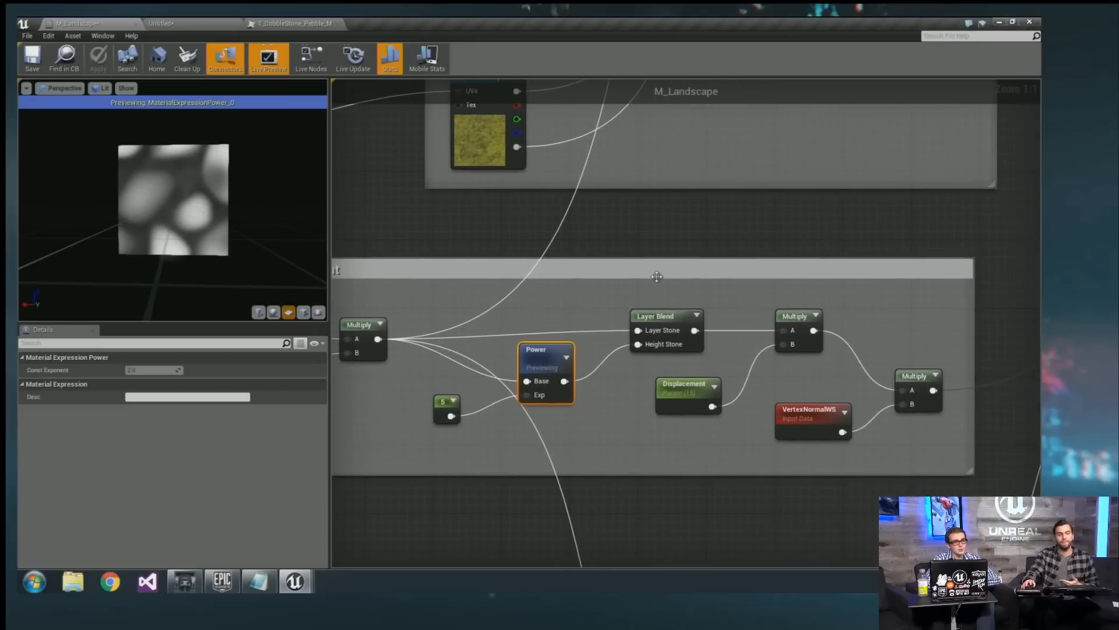
# Stop previewing the Power node and slightly reposition it and the Layer Blend node in the displacement group.
pyautogui.moveTo(541, 366); pyautogui.dragTo(549, 348)
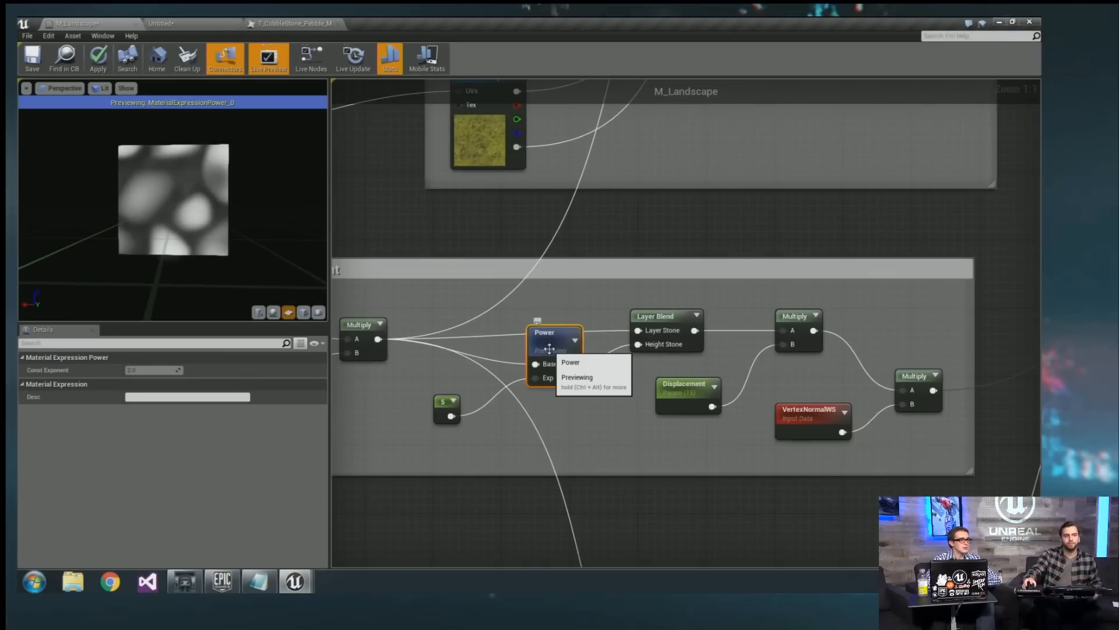
pyautogui.rightClick(549, 348)
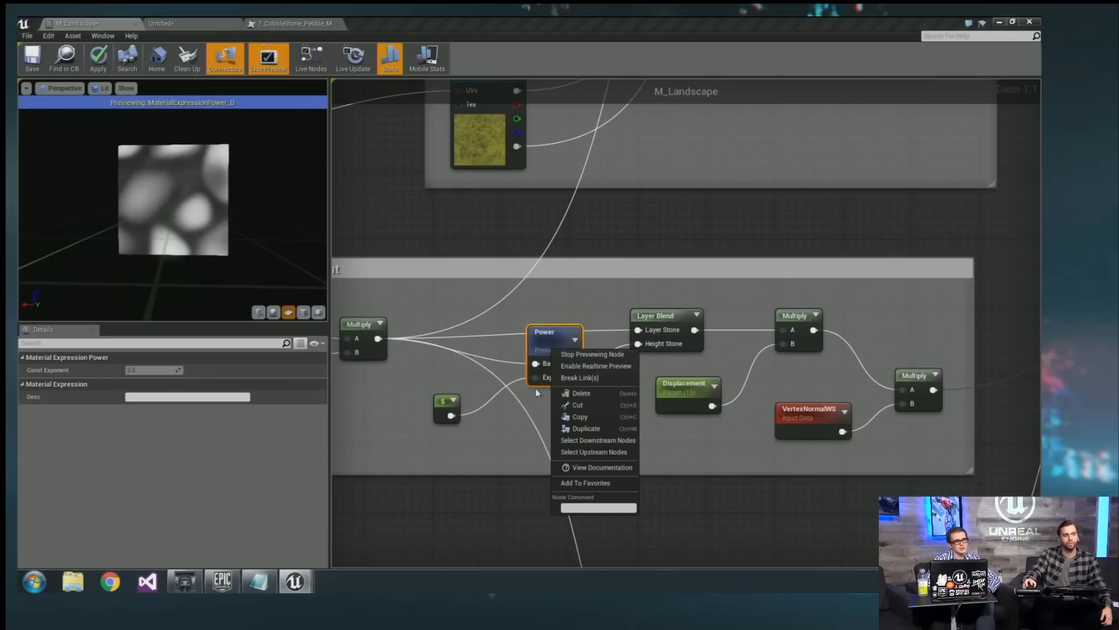
pyautogui.click(592, 354)
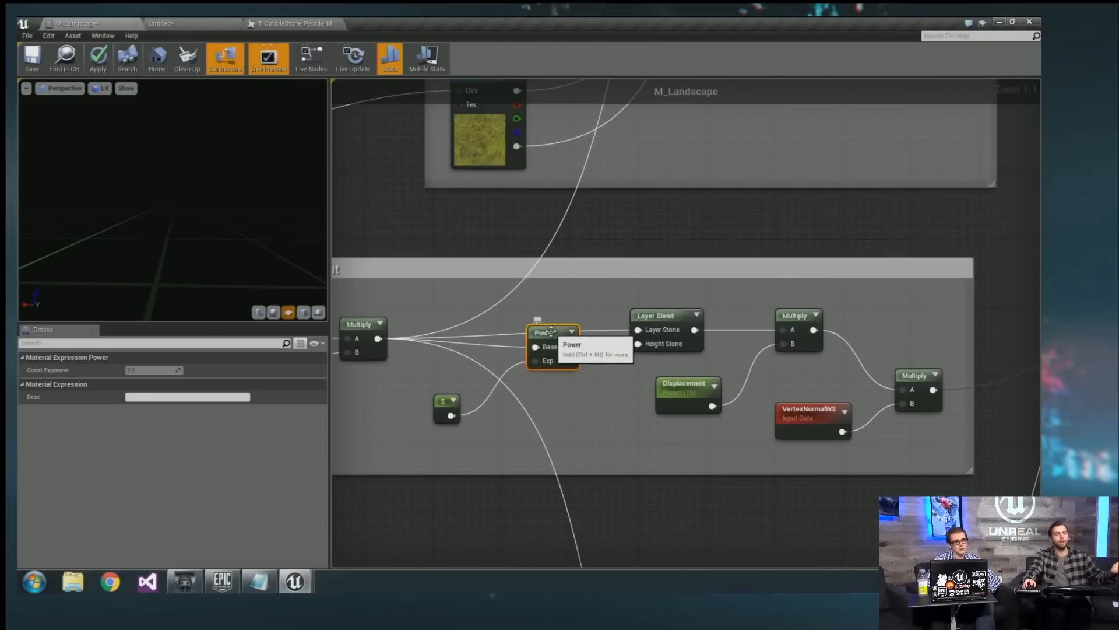
pyautogui.moveTo(570, 339); pyautogui.dragTo(562, 368)
pyautogui.moveTo(562, 368); pyautogui.dragTo(492, 389, button='right')
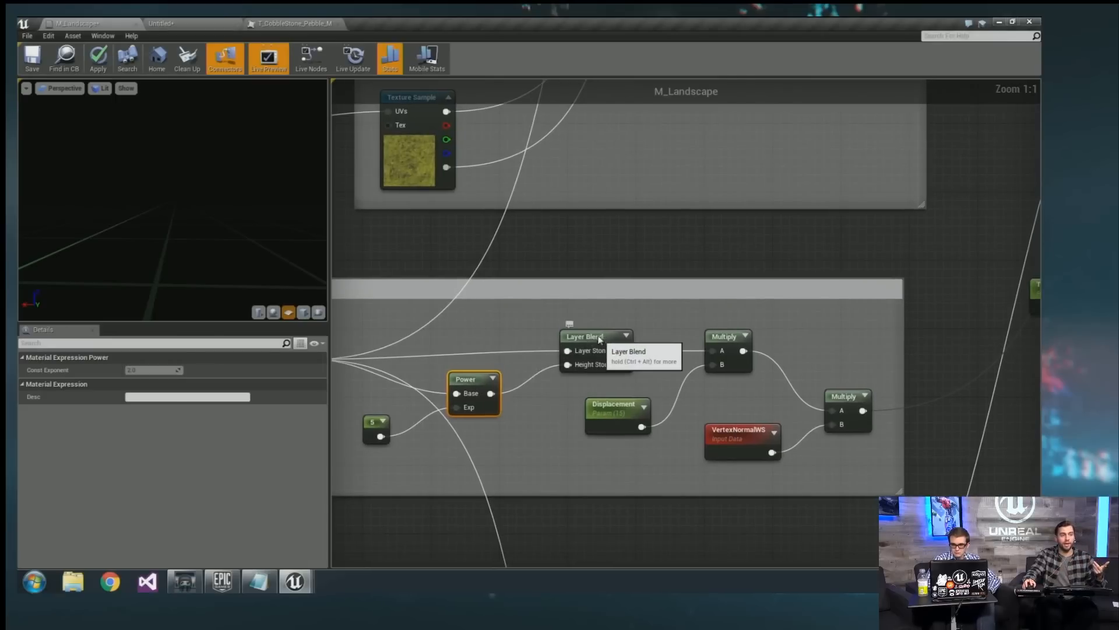
pyautogui.moveTo(600, 338); pyautogui.dragTo(591, 329)
# Select the M_Landscape output node and set its D3D11 Tessellation Mode to Flat Tessellation.
pyautogui.moveTo(639, 349); pyautogui.dragTo(300, 372, button='right')
pyautogui.moveTo(987, 320); pyautogui.dragTo(792, 373, button='right')
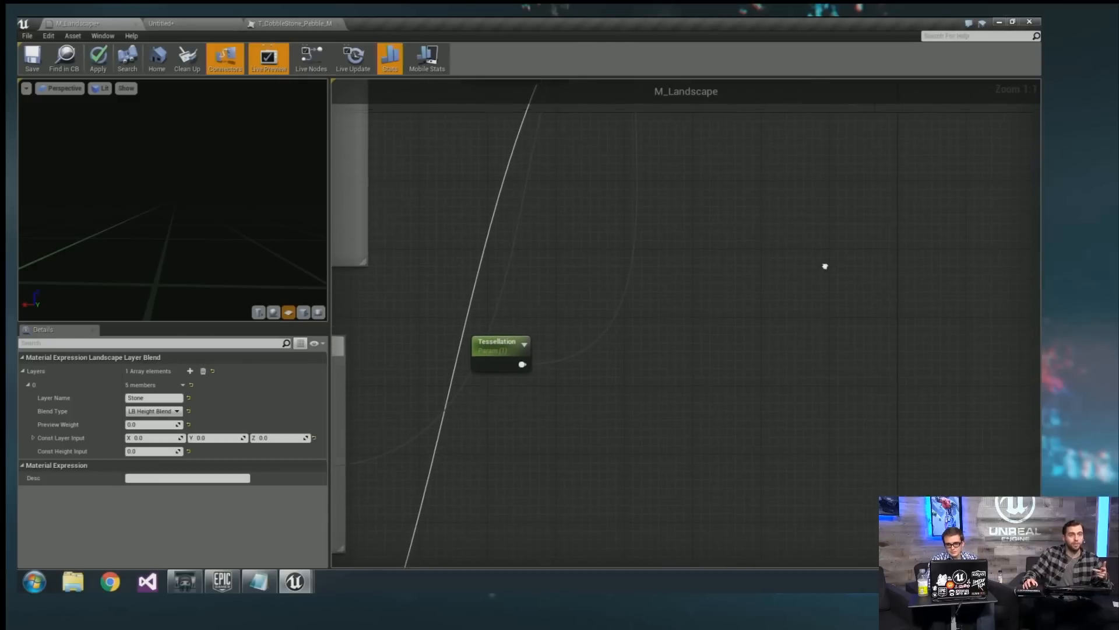
pyautogui.moveTo(920, 104); pyautogui.dragTo(742, 305, button='right')
pyautogui.click(640, 185)
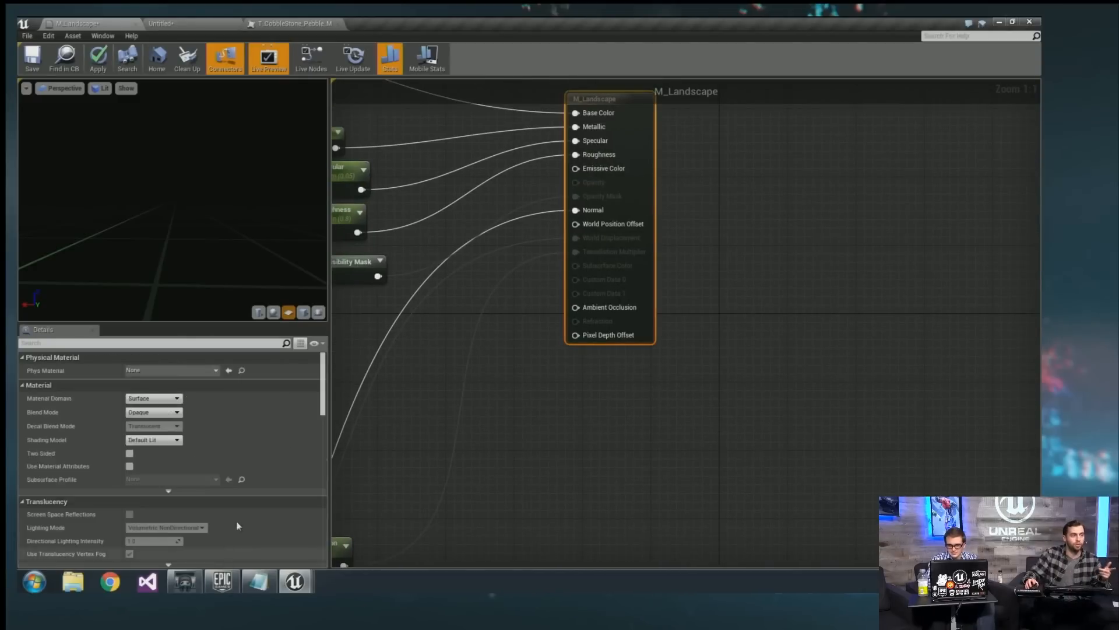
pyautogui.scroll(-3, 256, 414)
pyautogui.scroll(-10, 259, 418)
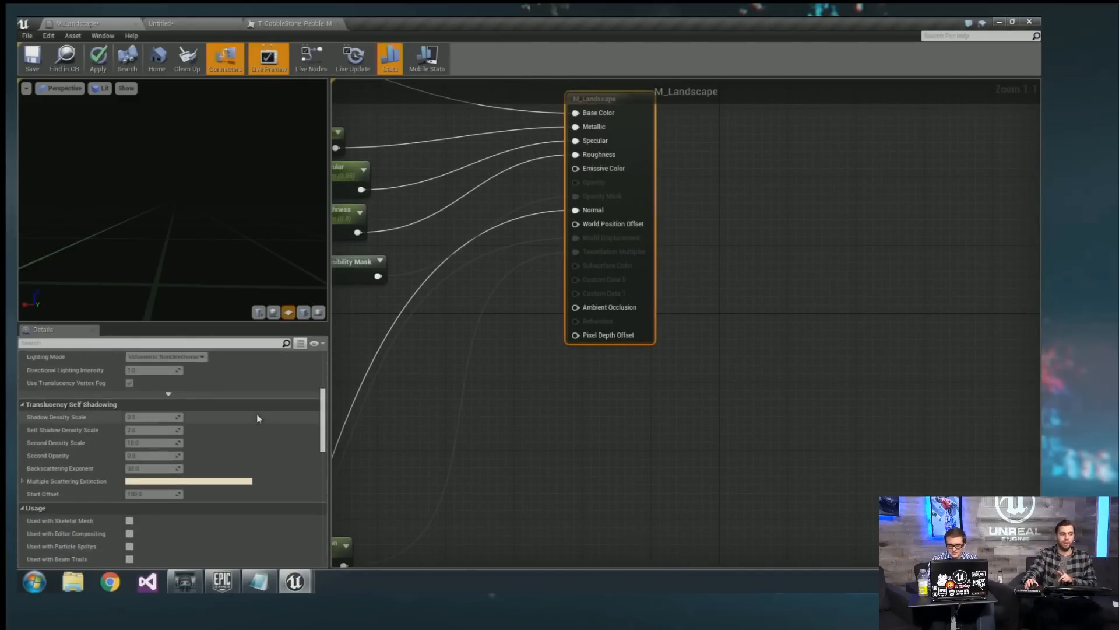
pyautogui.scroll(4, 245, 408)
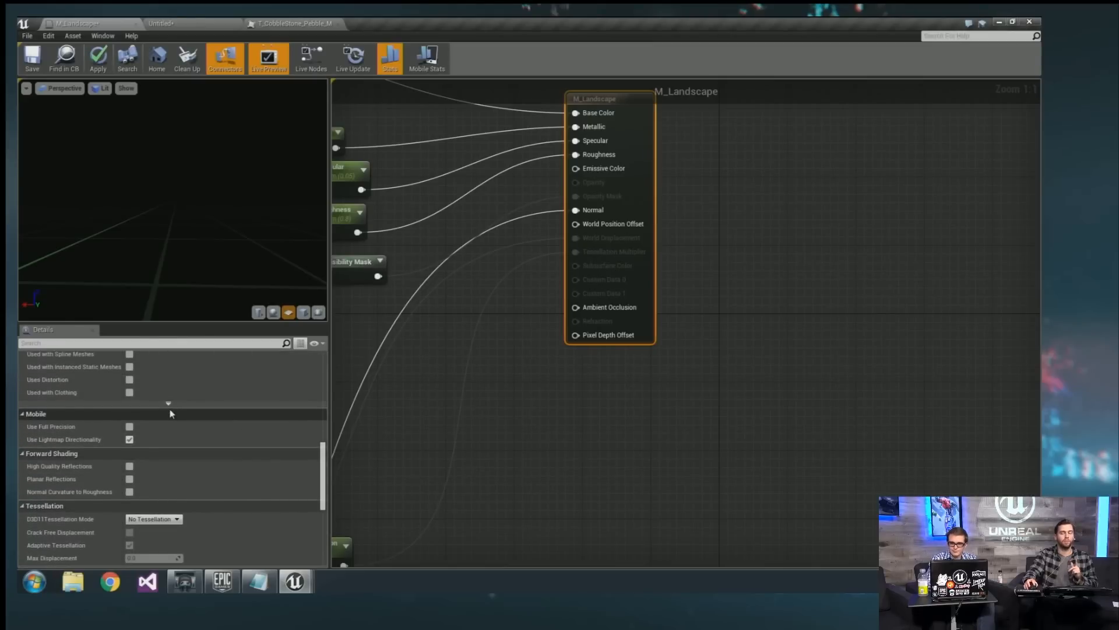
pyautogui.scroll(-5, 172, 410)
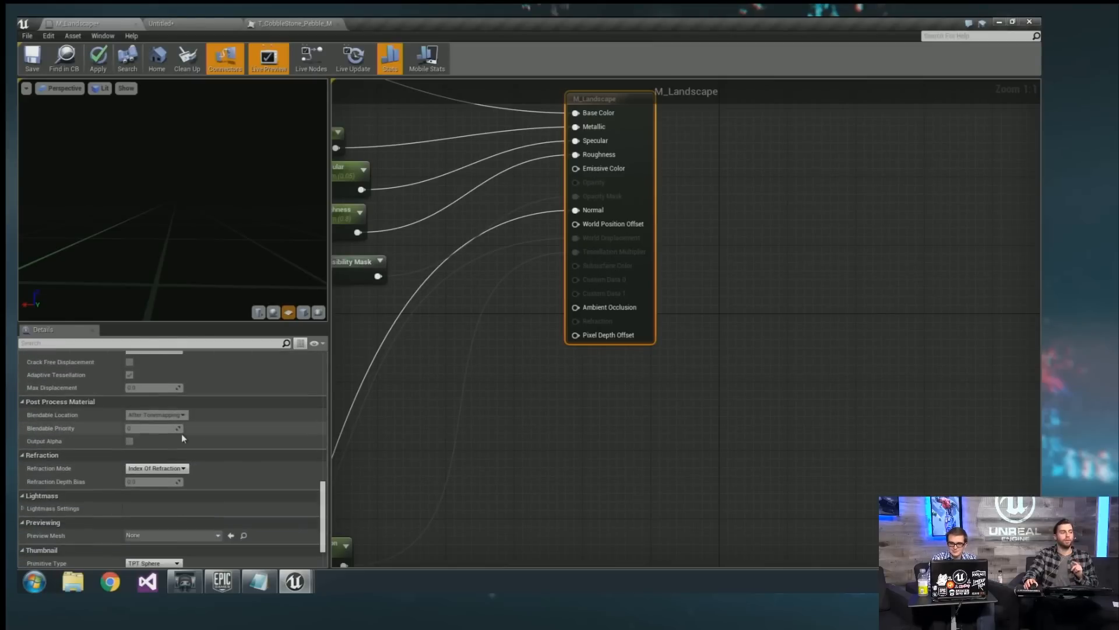
pyautogui.scroll(2, 159, 462)
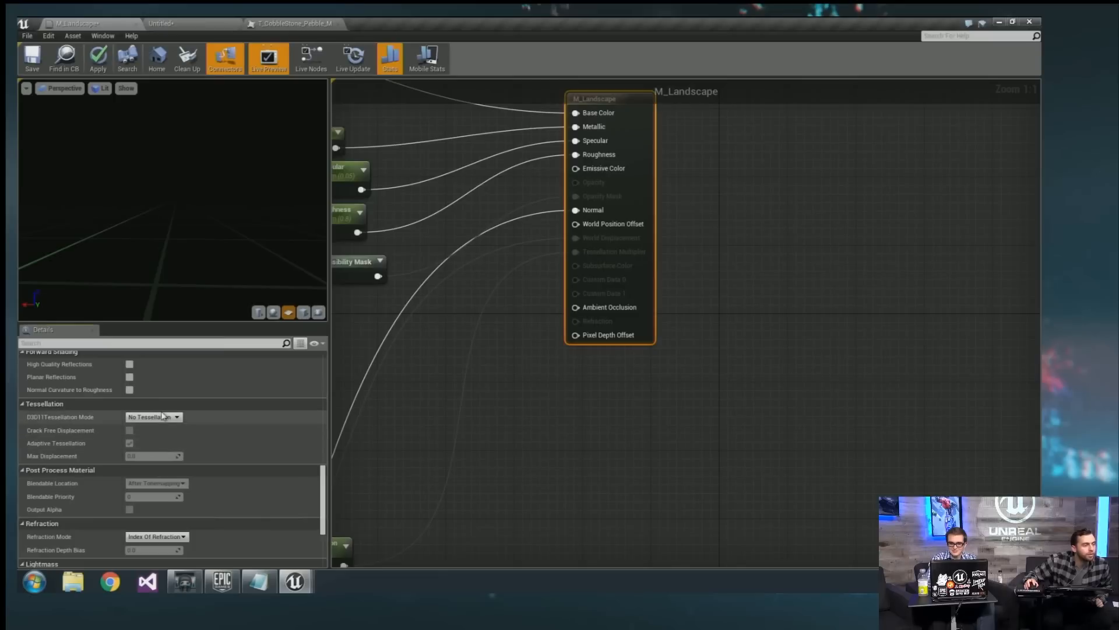
pyautogui.click(154, 416)
pyautogui.click(154, 433)
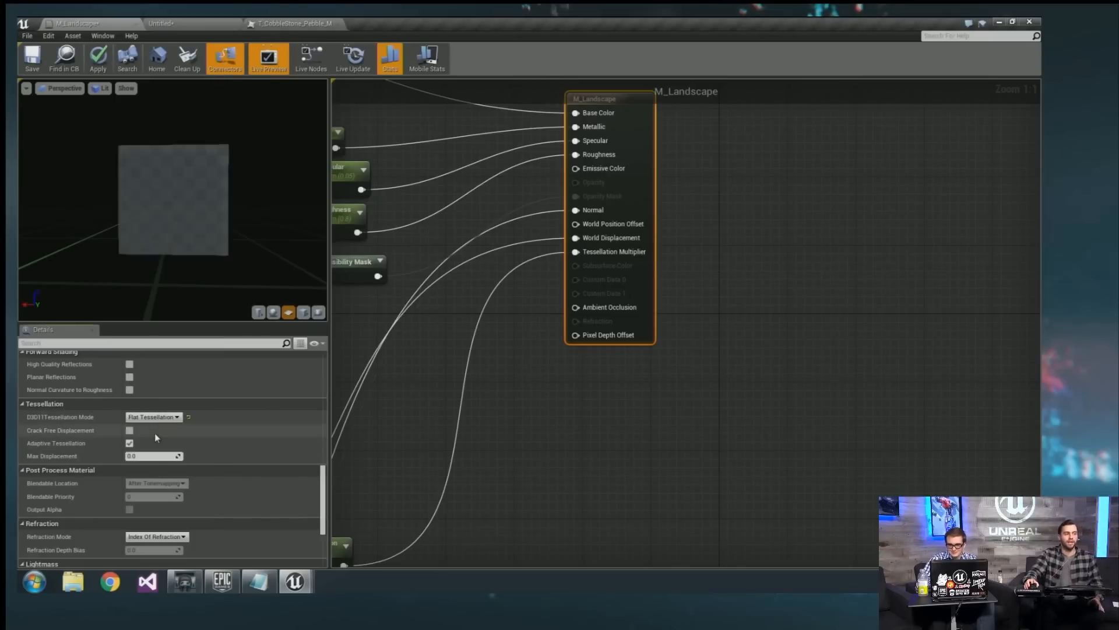
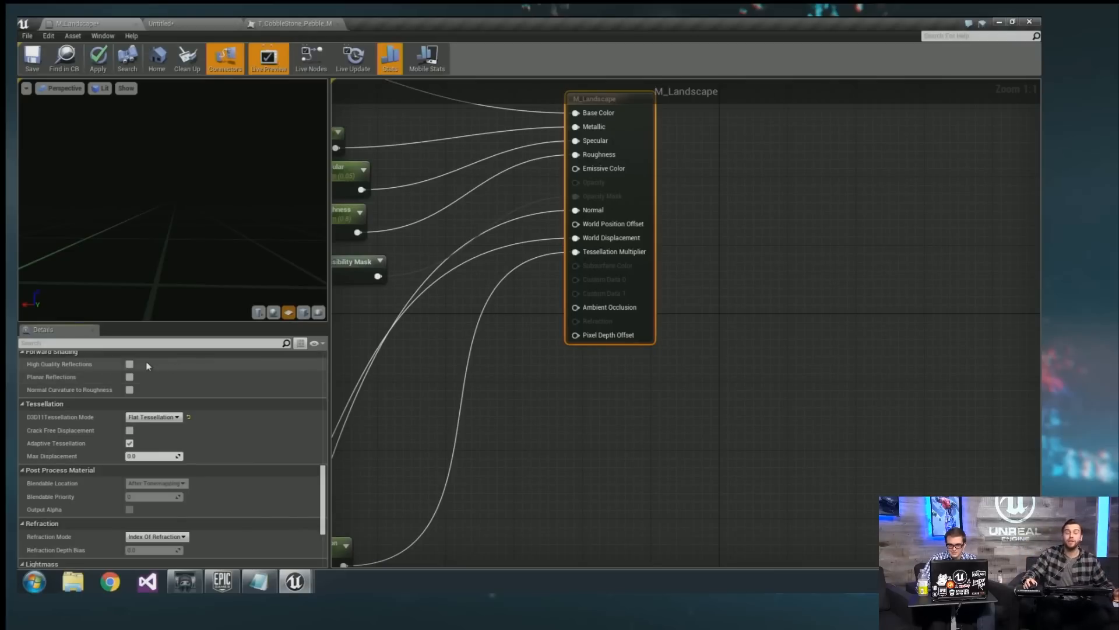
# Close the T_CobbleStone_Pebble_M texture and return to the M_Landscape material.
pyautogui.click(205, 20)
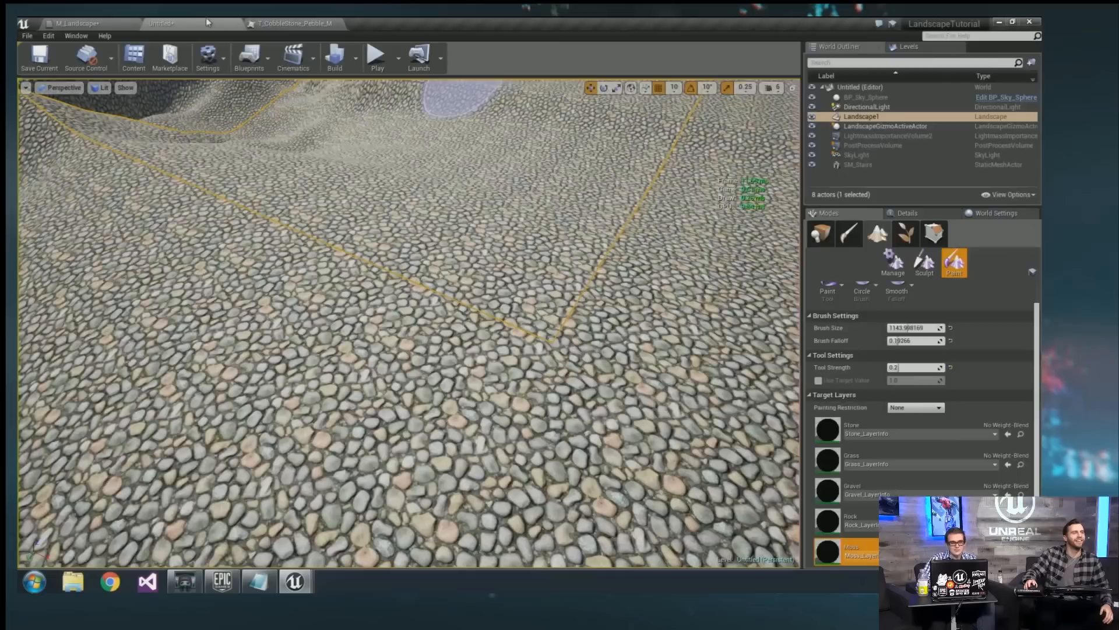
pyautogui.click(294, 23)
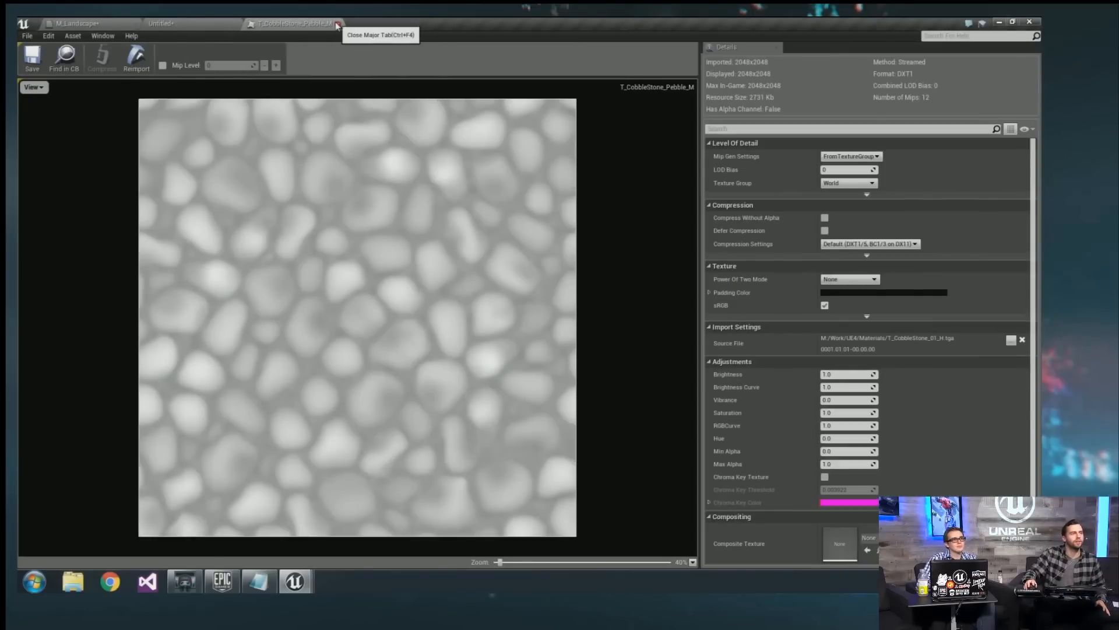
pyautogui.click(338, 24)
pyautogui.click(88, 22)
# Move the Tessellation parameter node closer to the M_Landscape output node.
pyautogui.moveTo(477, 300); pyautogui.dragTo(592, 297, button='right')
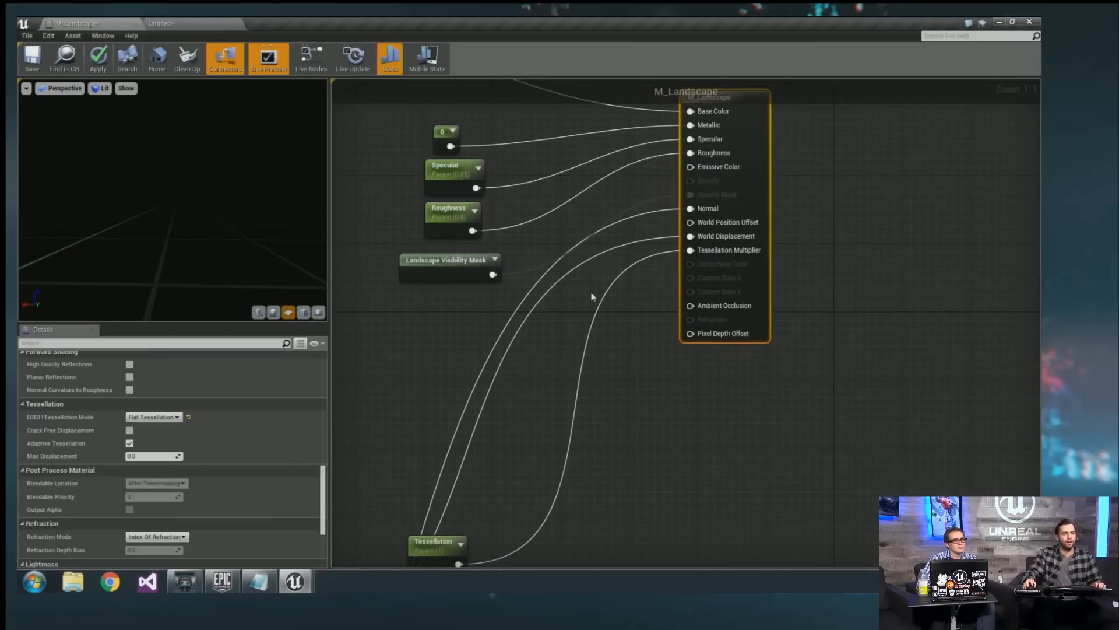
pyautogui.moveTo(483, 449); pyautogui.dragTo(516, 373, button='right')
pyautogui.moveTo(469, 464); pyautogui.dragTo(546, 371)
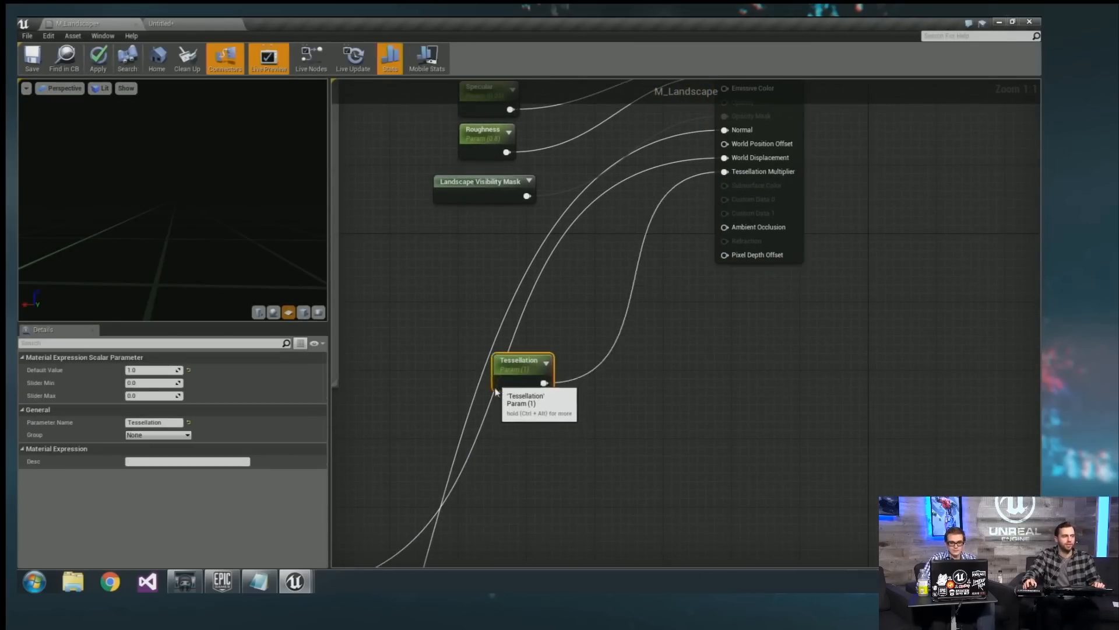
# Set the M_Landscape material's Blend Mode to Masked and check the Opacity Mask connection from the Landscape Visibility Mask.
pyautogui.click(795, 114)
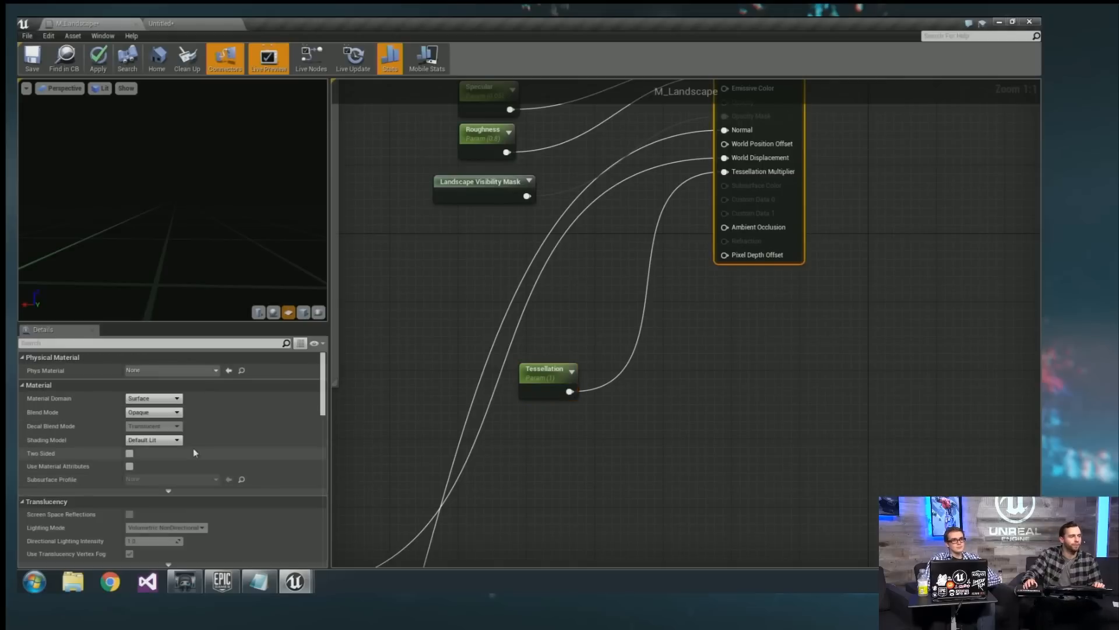
pyautogui.click(152, 412)
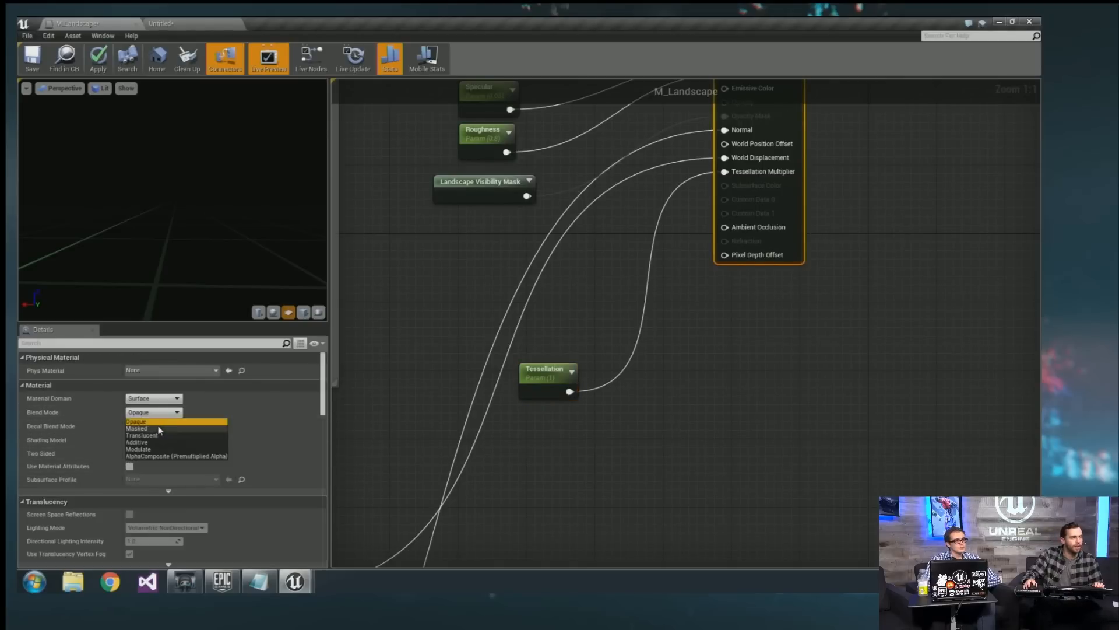
pyautogui.click(157, 430)
pyautogui.scroll(-5, 167, 453)
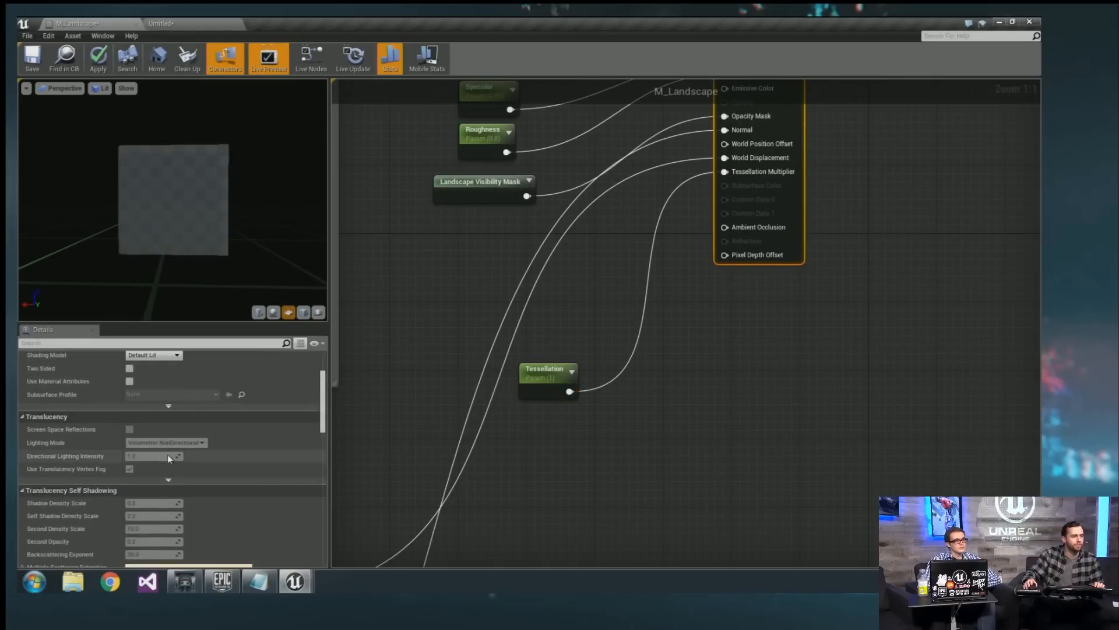
pyautogui.scroll(3, 167, 453)
pyautogui.moveTo(450, 230); pyautogui.dragTo(453, 342, button='right')
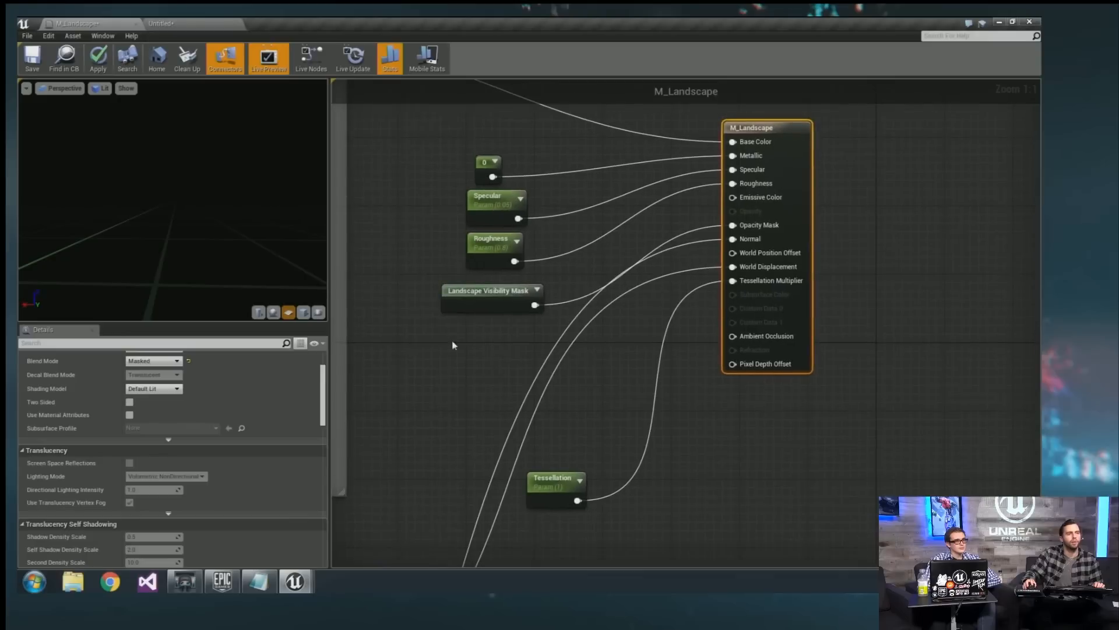
# Apply the M_Landscape changes and inspect the cobblestone ground up close in the level.
pyautogui.click(98, 59)
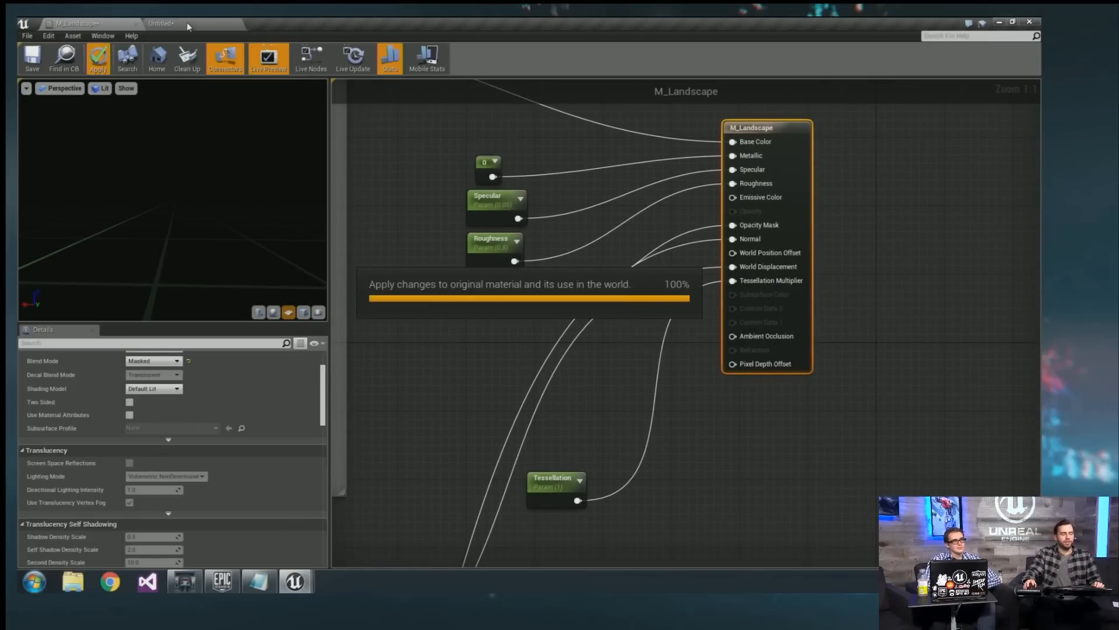
pyautogui.click(187, 22)
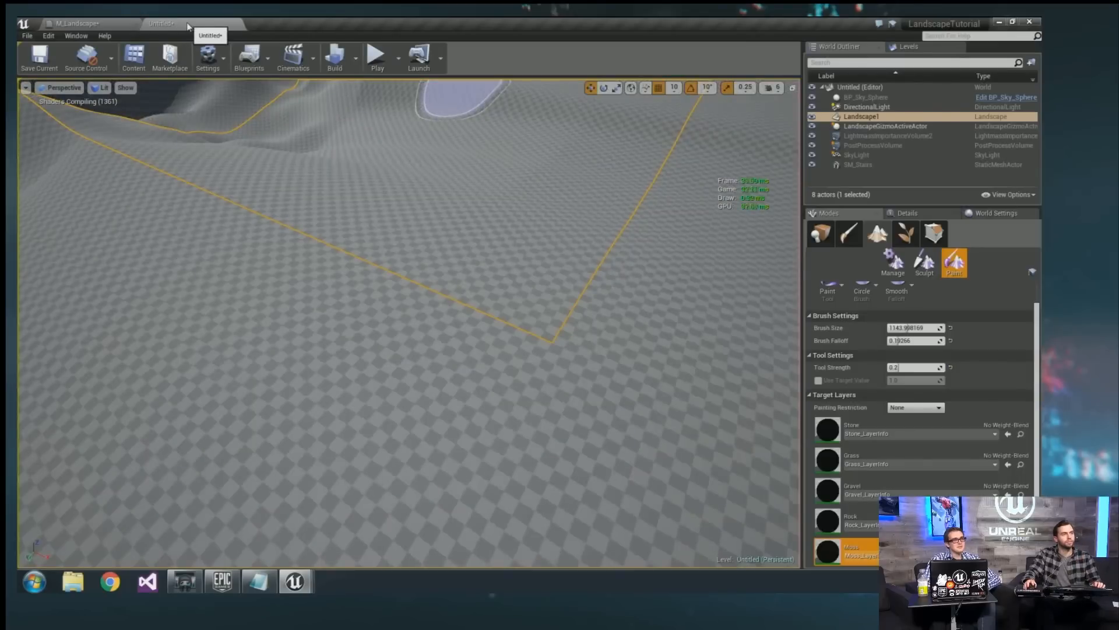
pyautogui.click(85, 25)
pyautogui.click(165, 24)
pyautogui.moveTo(403, 300); pyautogui.dragTo(350, 268, button='right')
pyautogui.moveTo(462, 316); pyautogui.dragTo(455, 310, button='right')
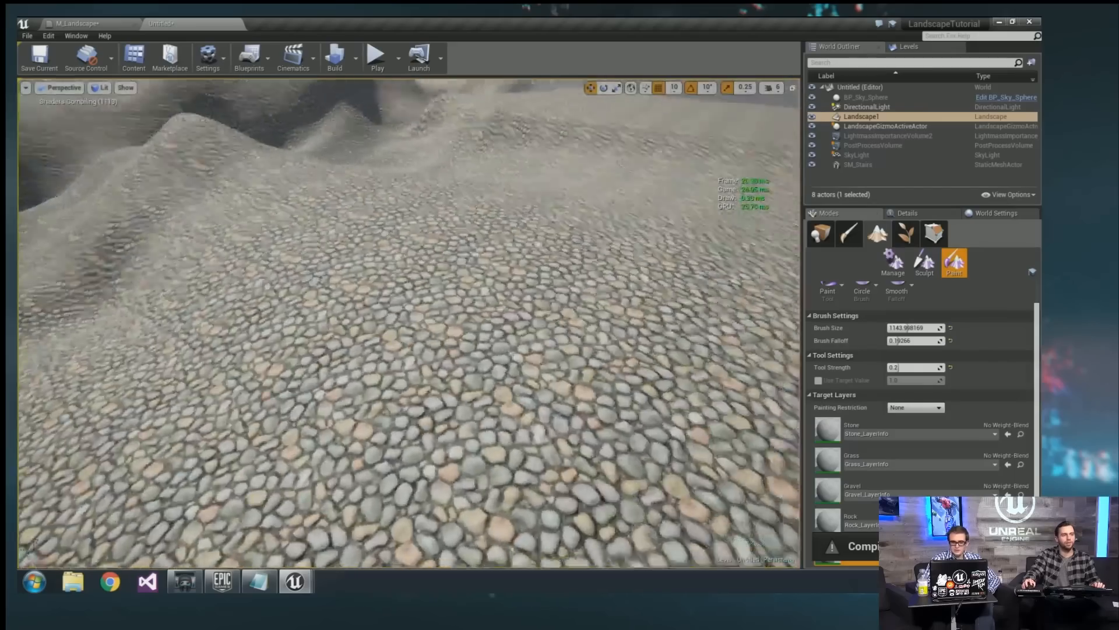
pyautogui.press('w')
pyautogui.moveTo(408, 324); pyautogui.dragTo(474, 260, button='right')
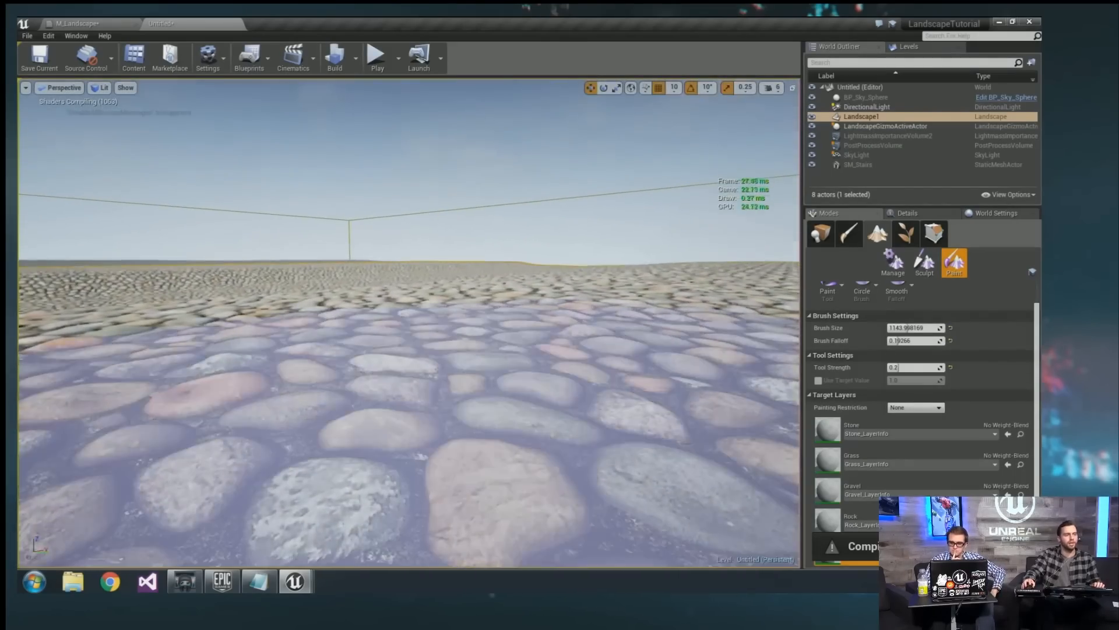
# Open the landscape's material instance M_Landscape_Inst, widen its parameter list, and enable the Displacement override.
pyautogui.click(818, 234)
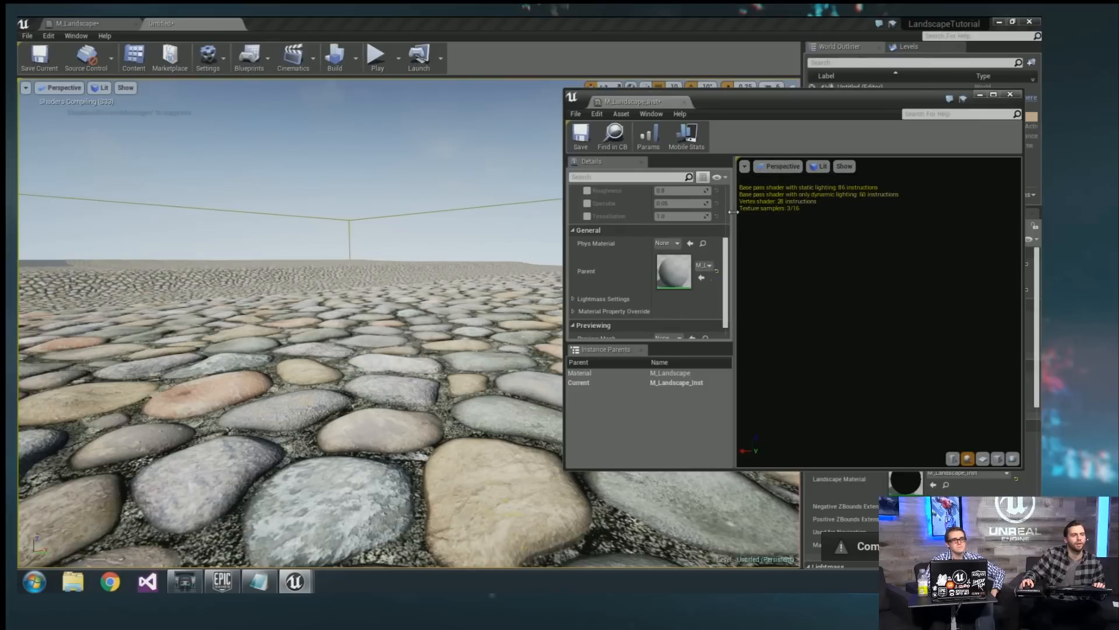
pyautogui.moveTo(733, 212); pyautogui.dragTo(811, 211)
pyautogui.scroll(5, 717, 260)
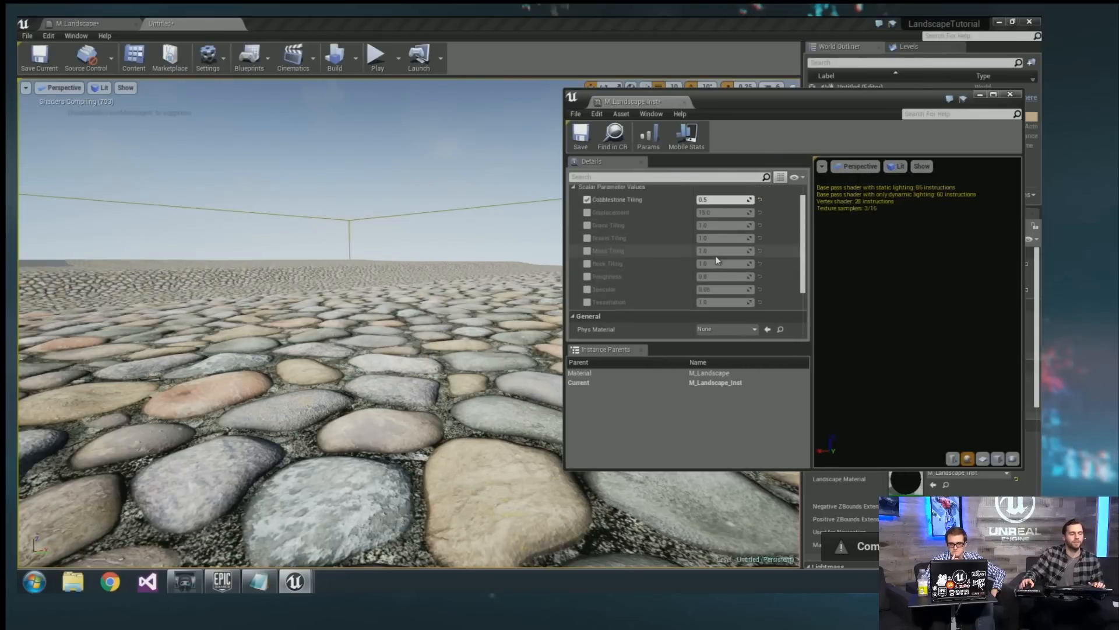
pyautogui.moveTo(408, 349)
pyautogui.mouseDown(button='right')
pyautogui.moveTo(408, 327)
pyautogui.moveTo(408, 361)
pyautogui.mouseUp(button='right')
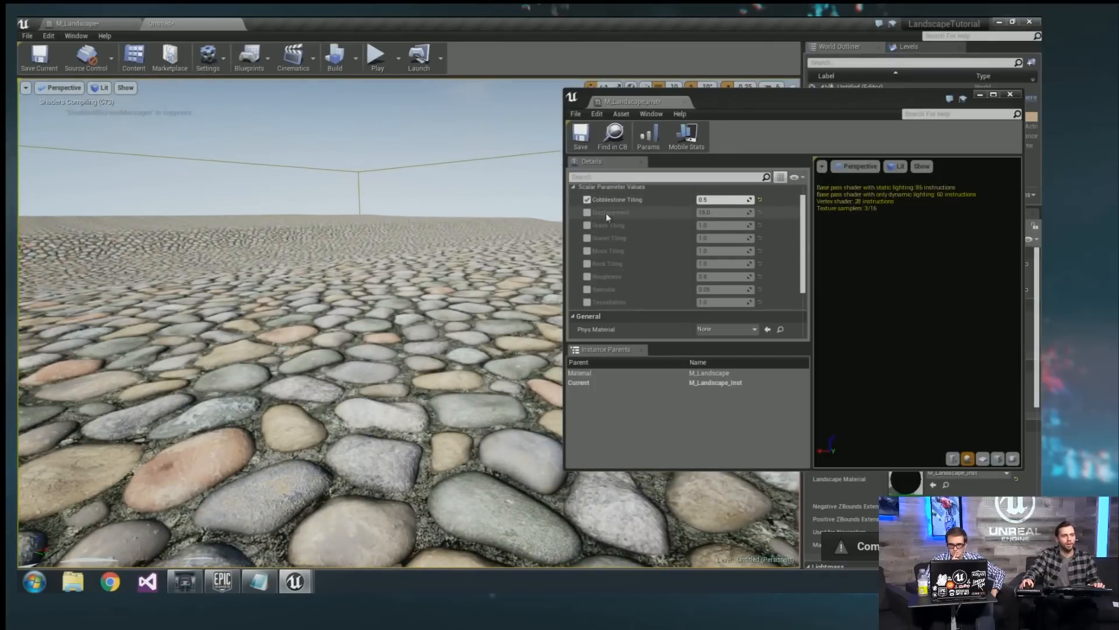
pyautogui.click(587, 212)
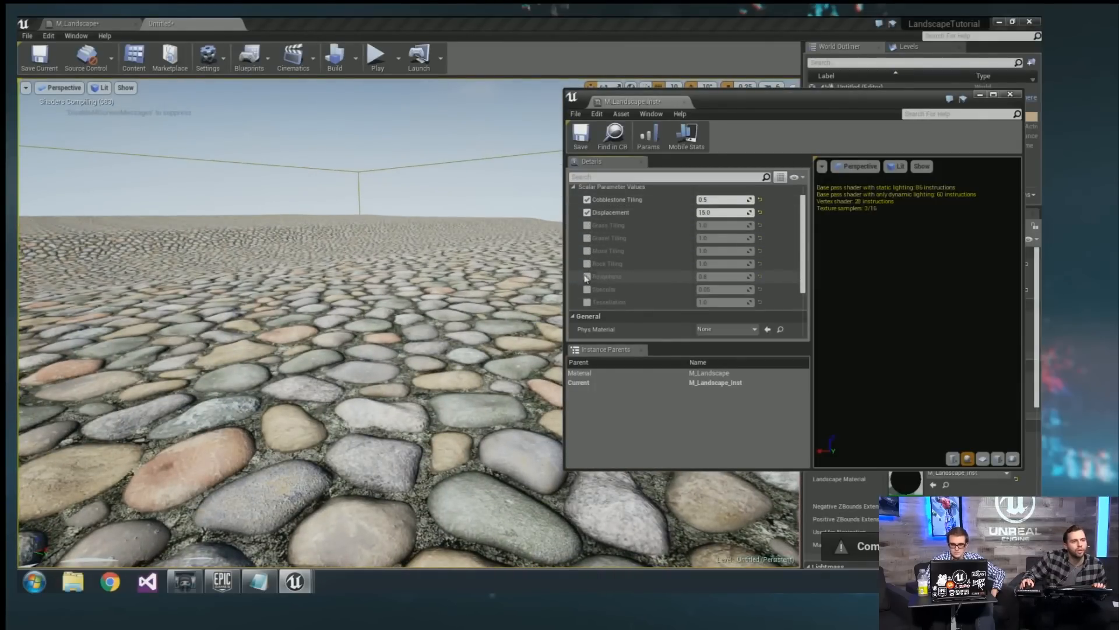
# Try Displacement values of about 31.83 and 29.75 in the material instance while inspecting the cobblestones up close.
pyautogui.moveTo(497, 270); pyautogui.dragTo(571, 270, button='right')
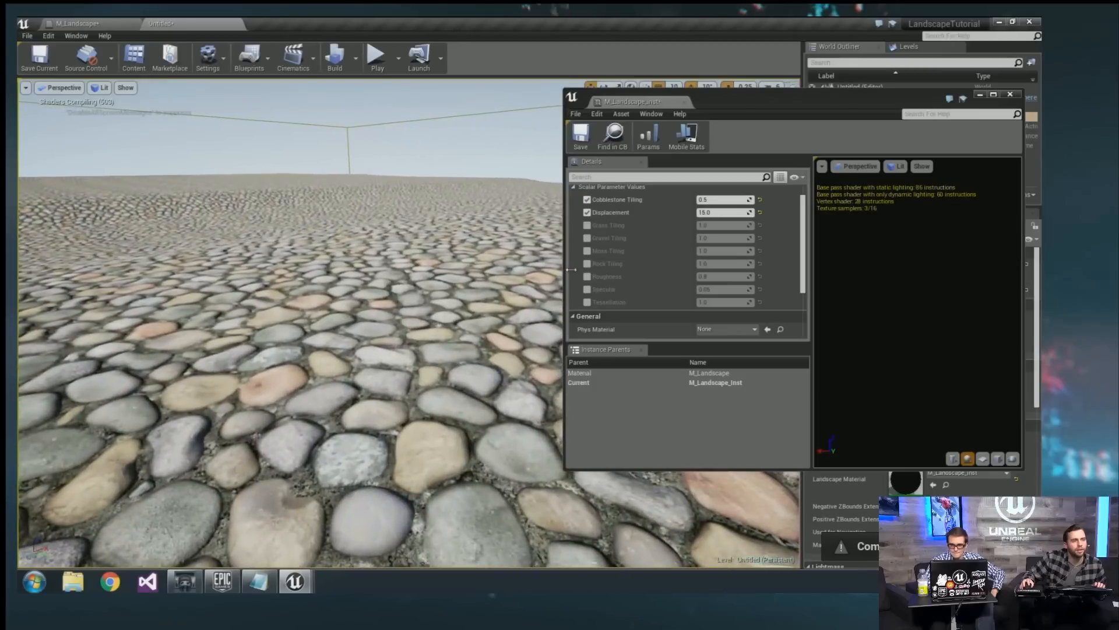
pyautogui.moveTo(723, 213); pyautogui.dragTo(732, 213)
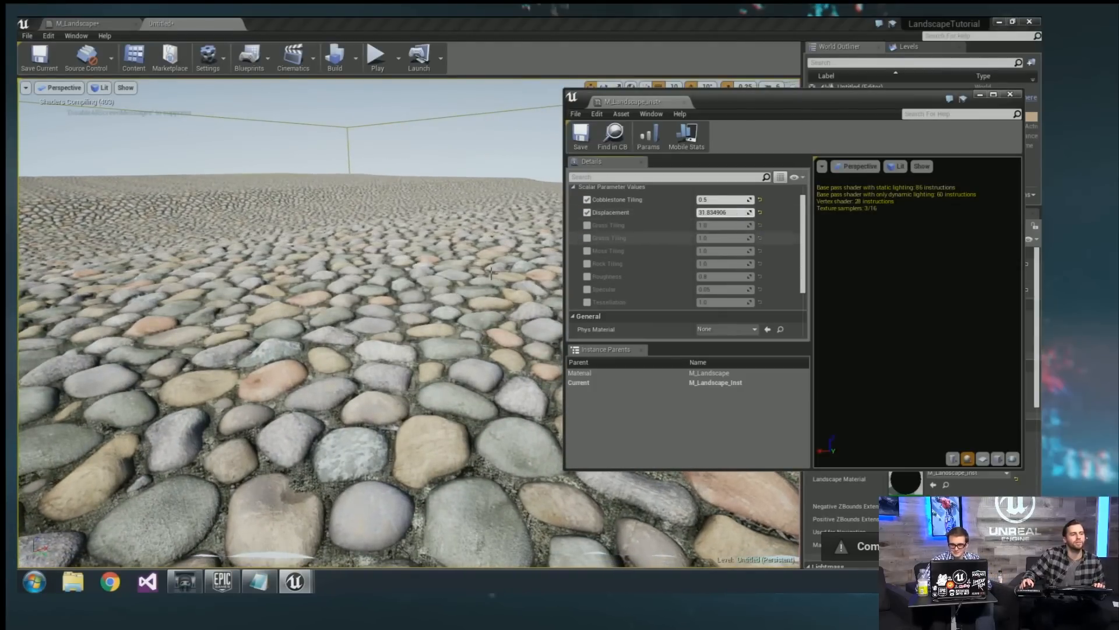
pyautogui.moveTo(408, 292); pyautogui.dragTo(454, 268, button='right')
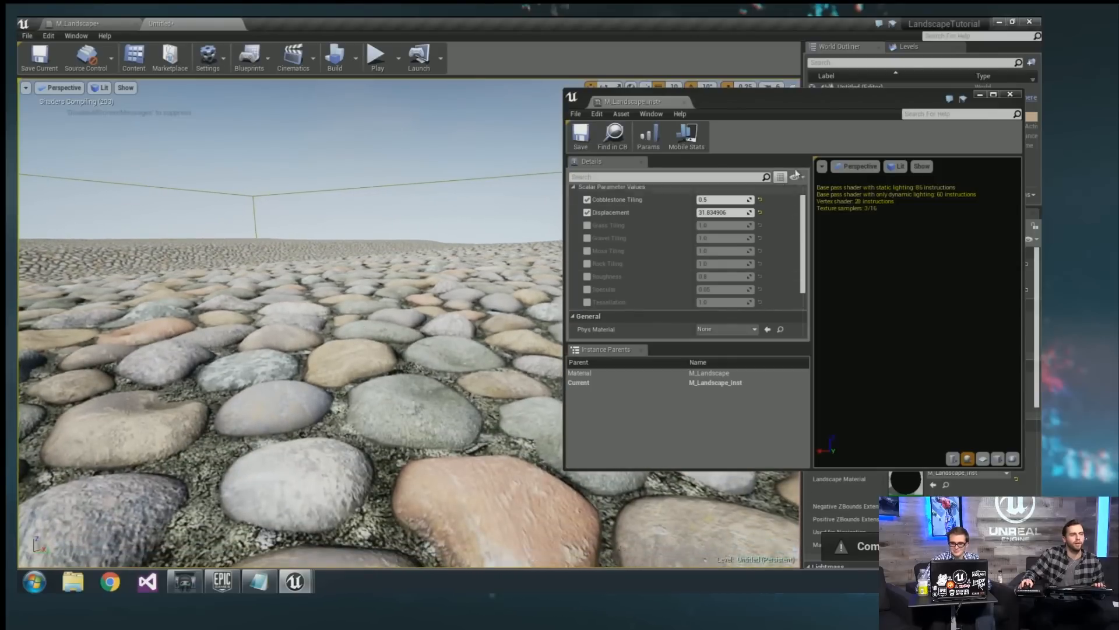
pyautogui.moveTo(730, 212); pyautogui.dragTo(722, 212)
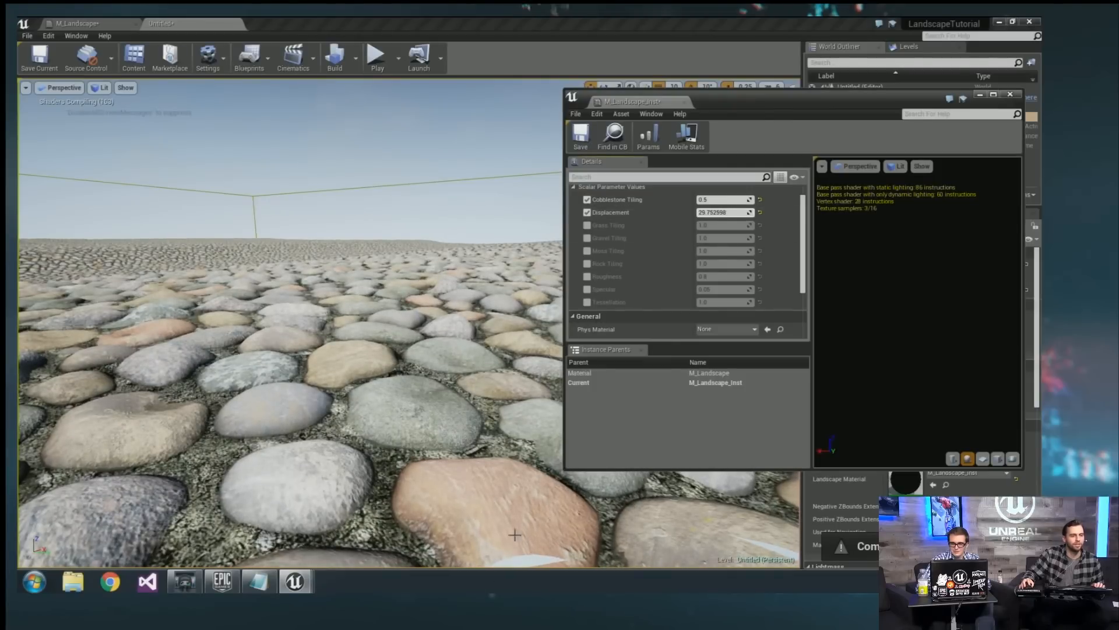
pyautogui.moveTo(515, 535); pyautogui.dragTo(515, 535, button='right')
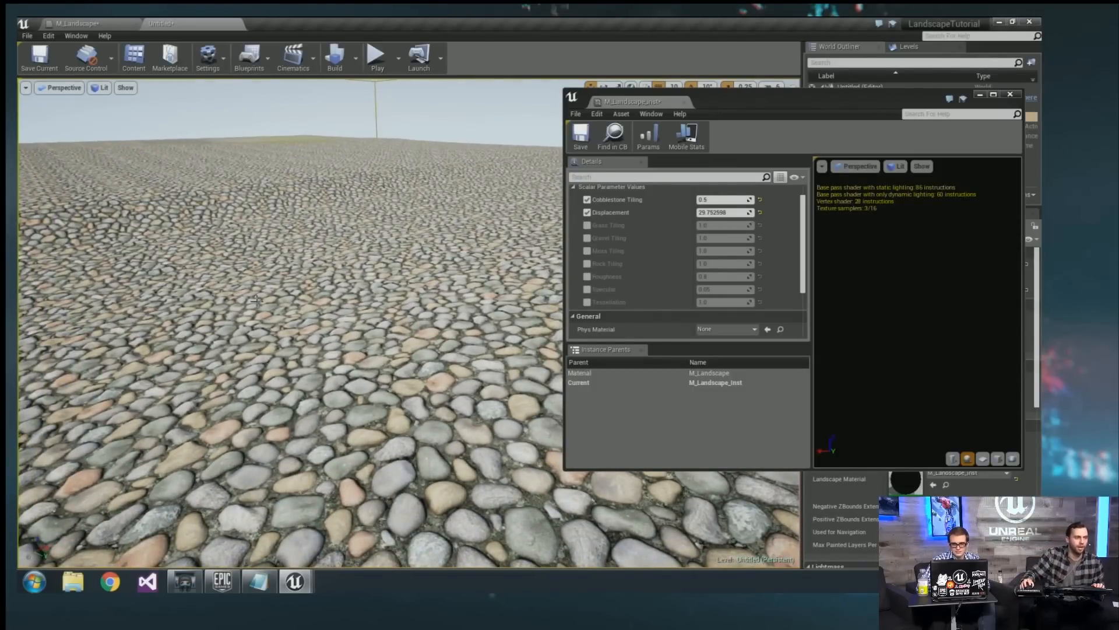
pyautogui.moveTo(515, 534); pyautogui.dragTo(514, 535, button='right')
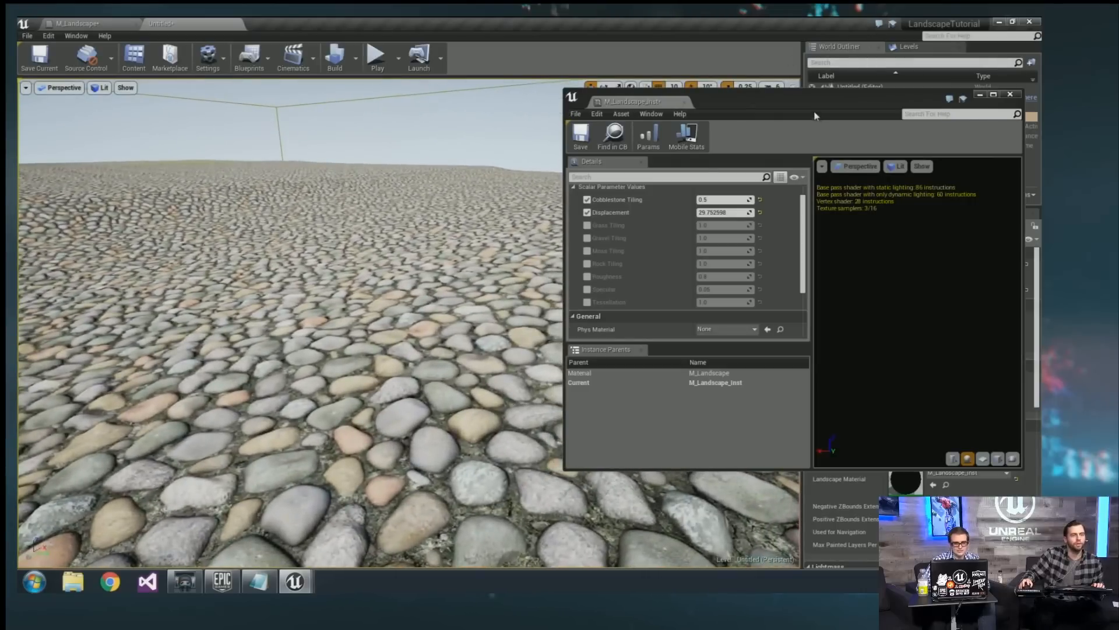
# Set the instance's Displacement to 30, save M_Landscape_Inst and minimize its editor window.
pyautogui.moveTo(873, 105); pyautogui.dragTo(836, 111)
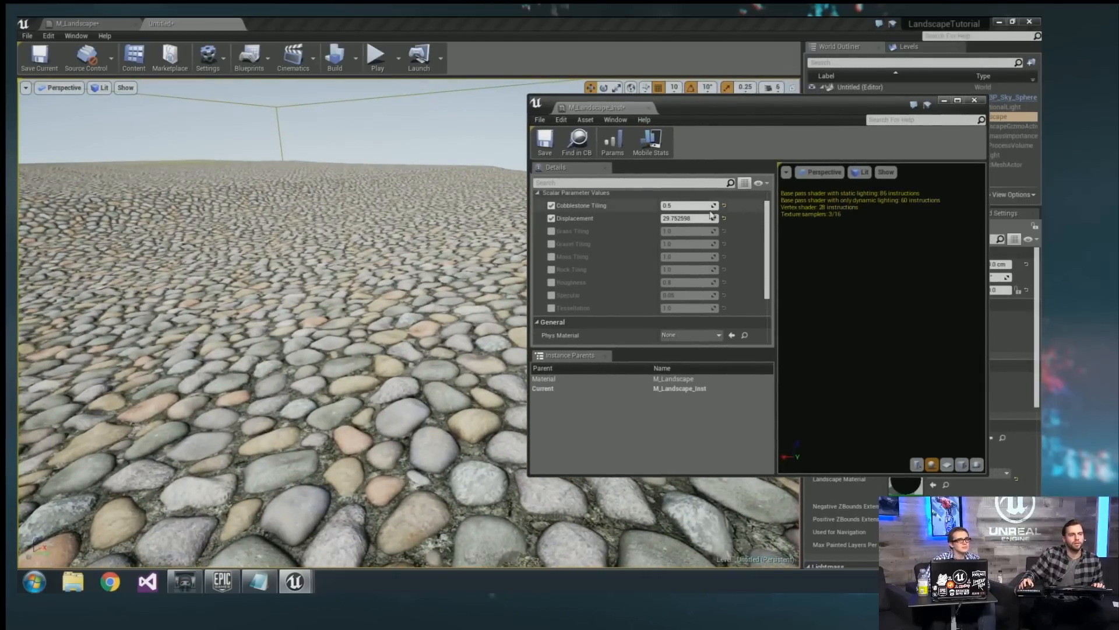
pyautogui.click(672, 220)
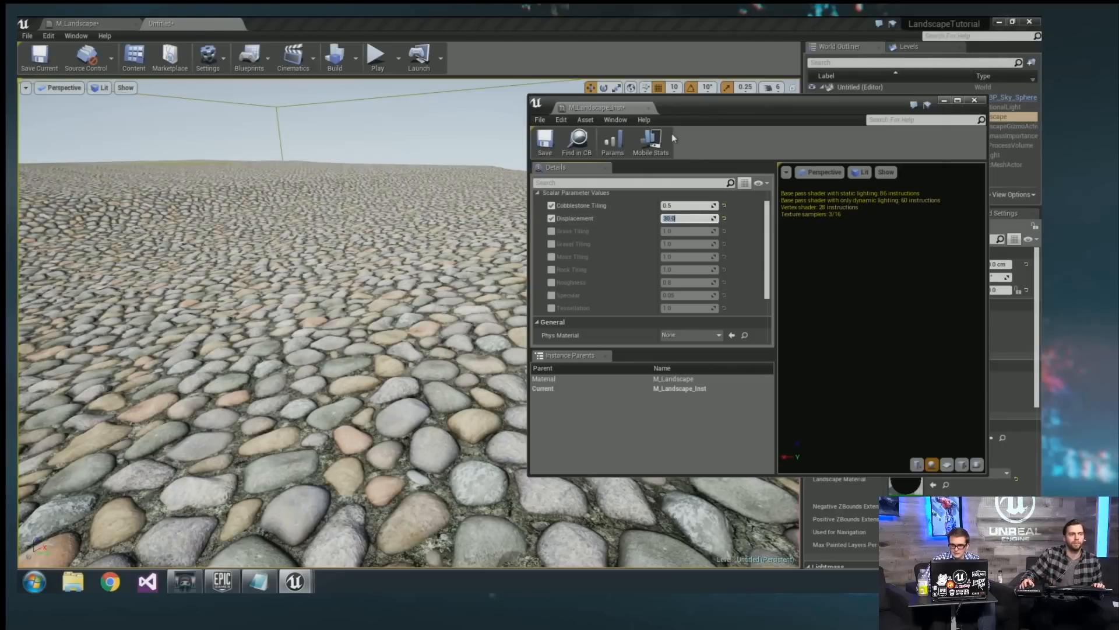
pyautogui.click(537, 148)
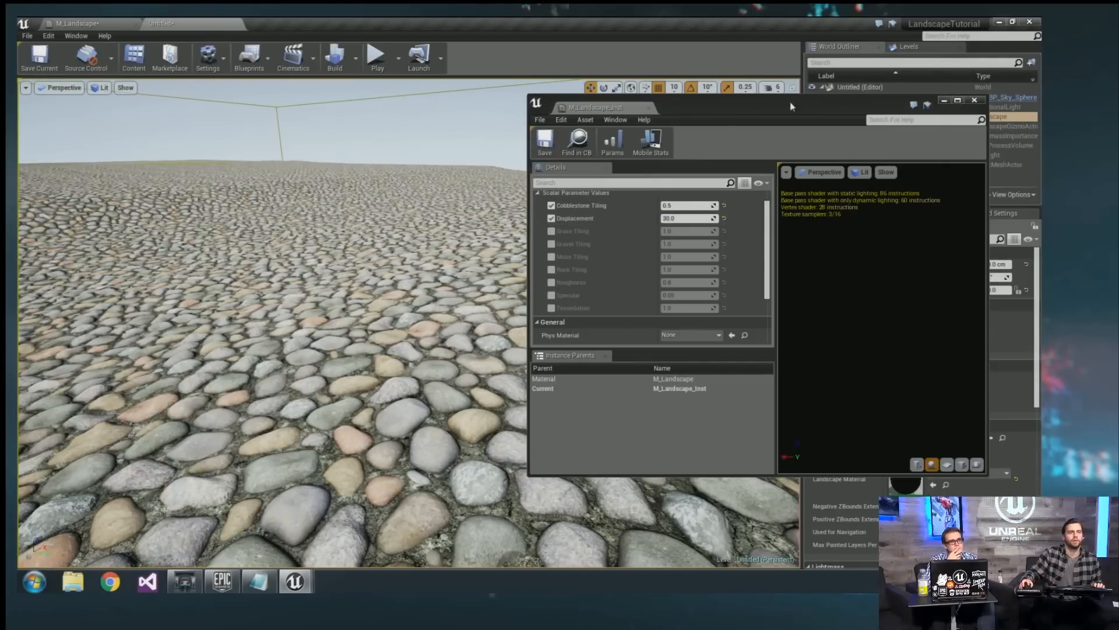
pyautogui.click(944, 101)
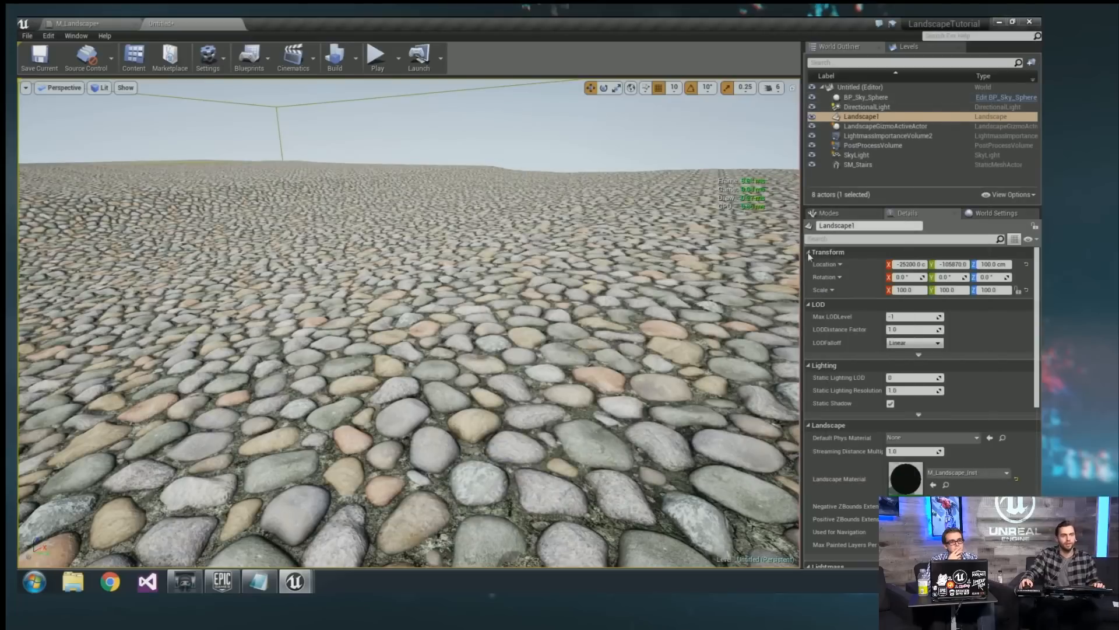
# Switch to landscape painting with the Moss layer and reduce the brush size to about 883.
pyautogui.hotkey('shift', '1')
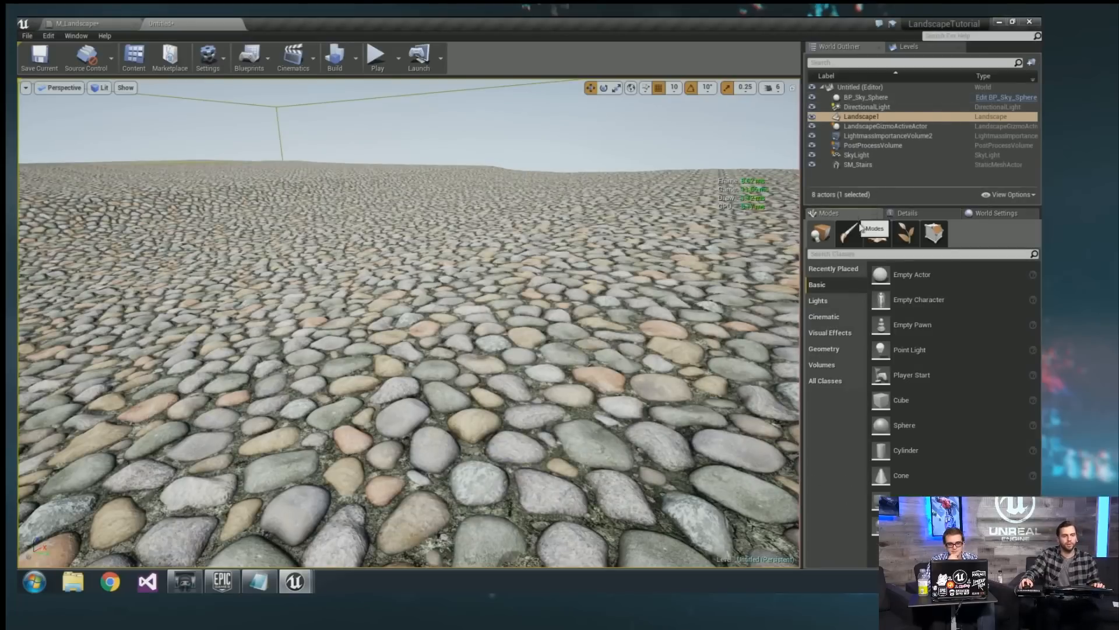
pyautogui.click(889, 239)
pyautogui.click(954, 262)
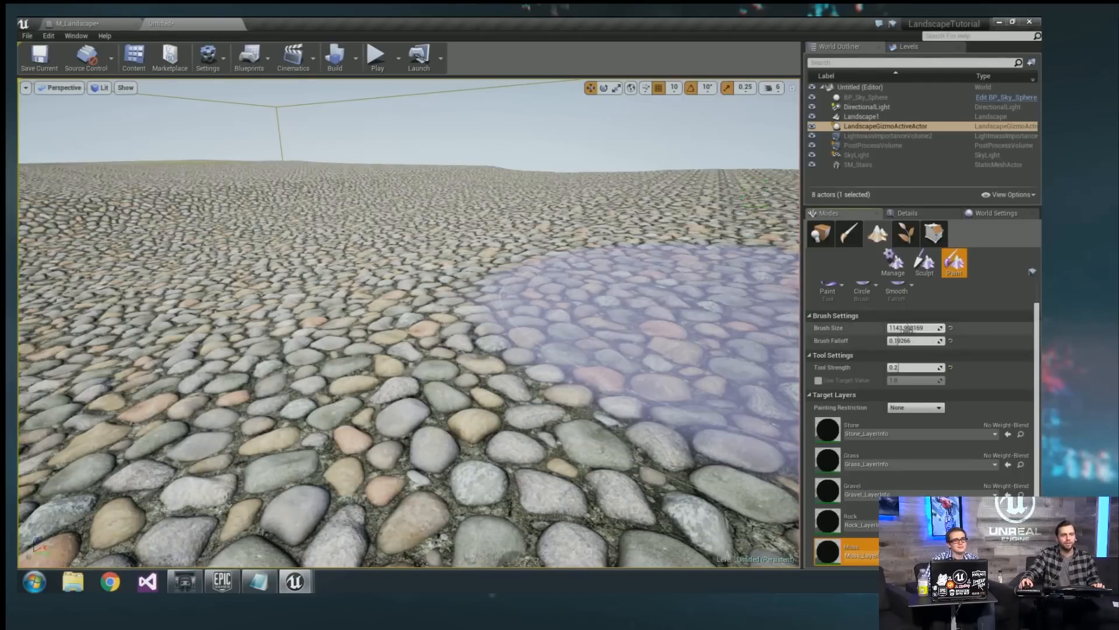
pyautogui.moveTo(907, 330); pyautogui.dragTo(903, 330)
# Paint a round patch of the Moss layer onto the cobblestone ground.
pyautogui.moveTo(467, 379); pyautogui.dragTo(467, 434, button='right')
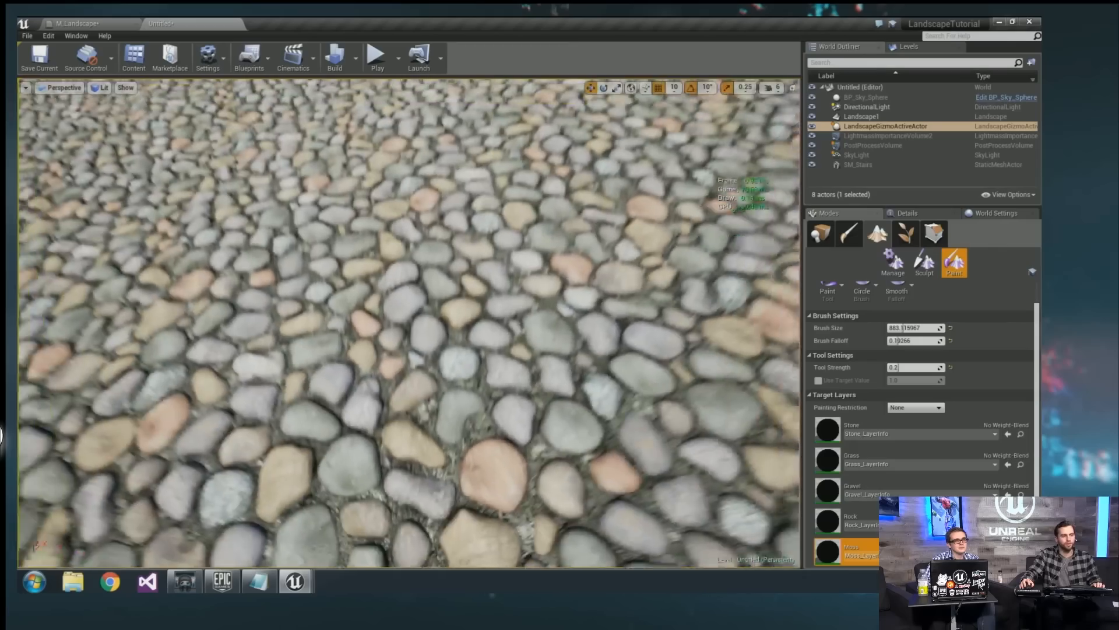
pyautogui.press('w')
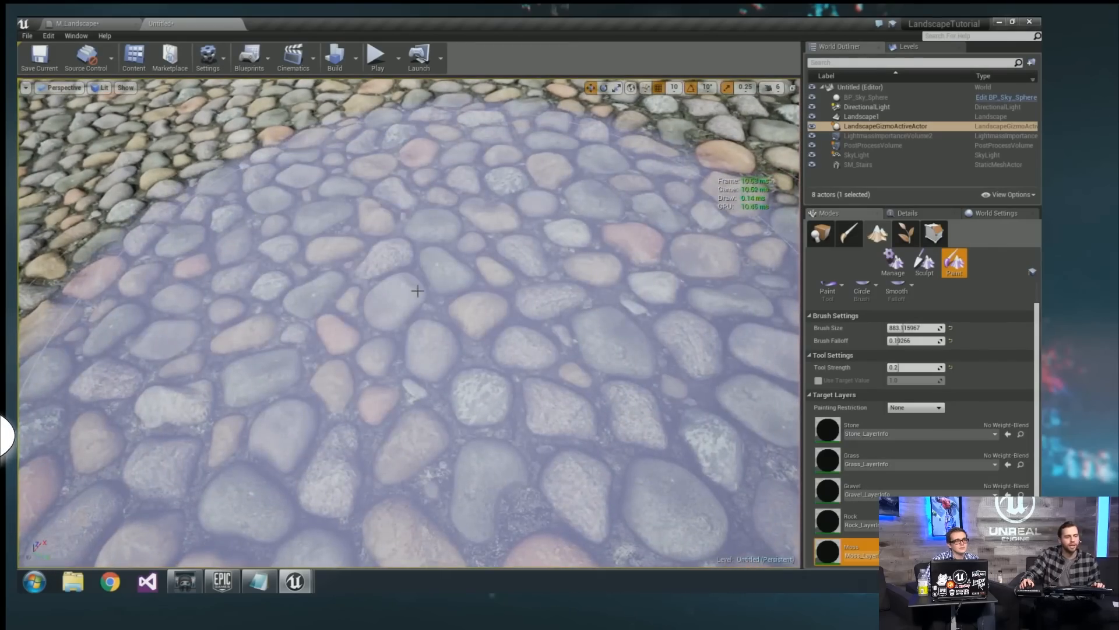
pyautogui.click(418, 288)
pyautogui.moveTo(417, 287)
pyautogui.mouseDown(button='right')
pyautogui.moveTo(418, 277)
pyautogui.moveTo(408, 291)
pyautogui.moveTo(422, 284)
pyautogui.mouseUp(button='right')
pyautogui.press('s')
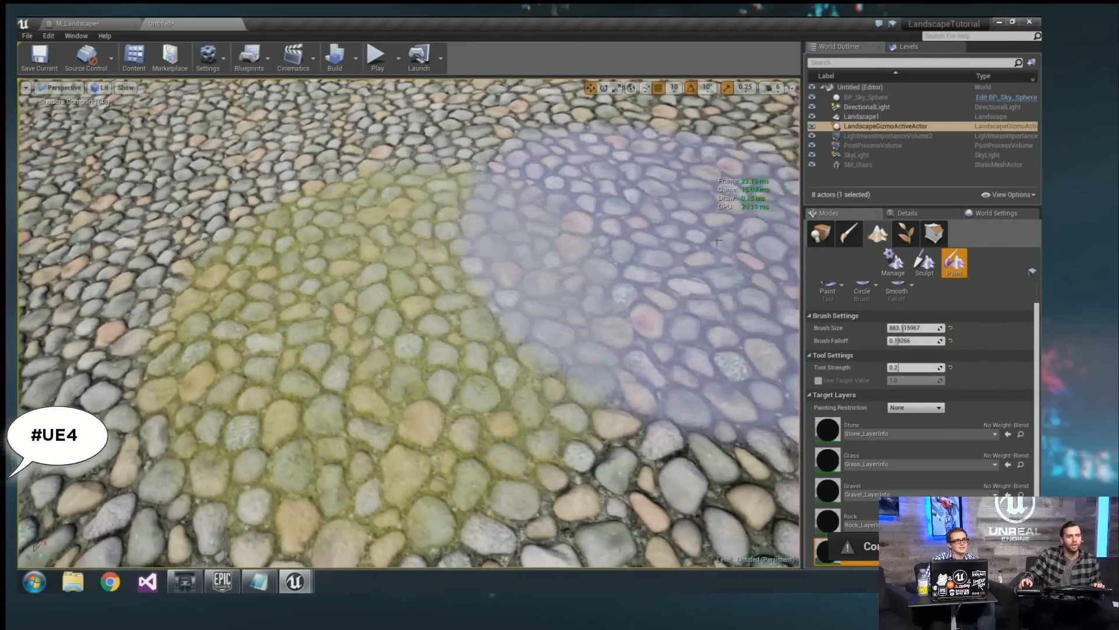
# Set the paint brush's Tool Strength to 0.1 and its Brush Size to 400.
pyautogui.click(907, 369)
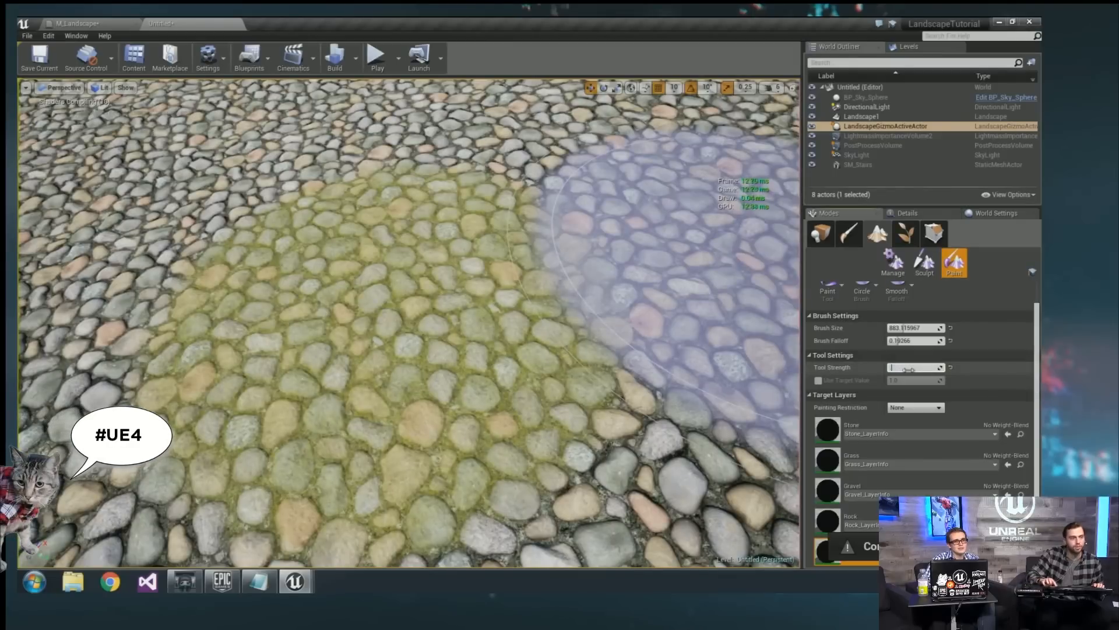
pyautogui.moveTo(507, 306); pyautogui.dragTo(566, 300, button='right')
pyautogui.press('w')
pyautogui.click(919, 328)
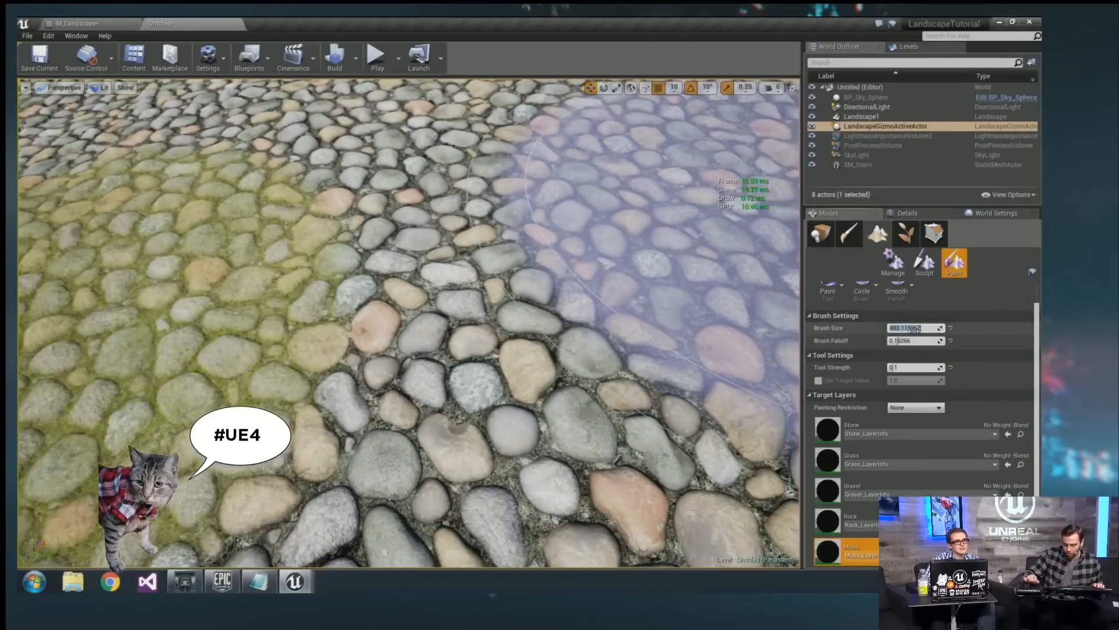
pyautogui.write('4')
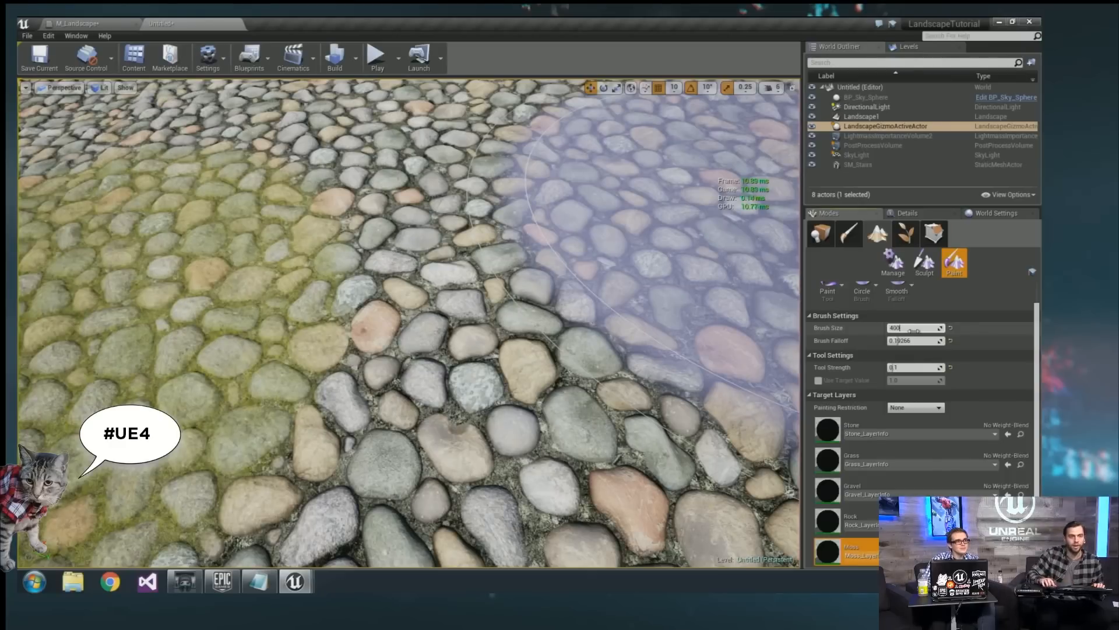
pyautogui.write('00')
pyautogui.press('Return')
# Paint more light Moss beside and below the first moss patch on the cobblestones.
pyautogui.scroll(-5, 489, 397)
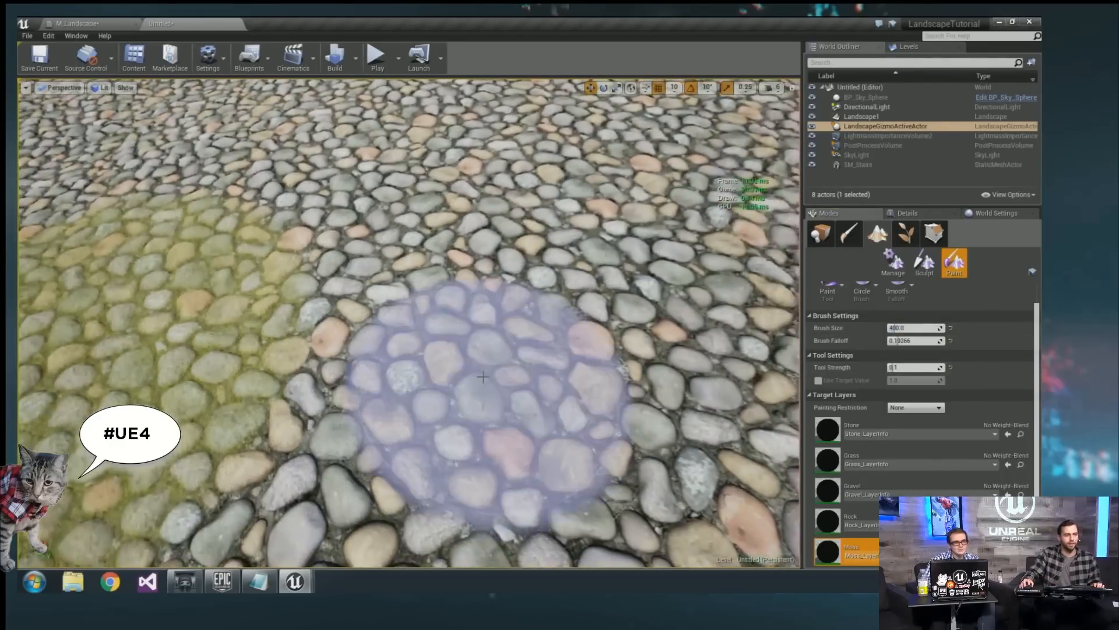
pyautogui.scroll(5, 489, 396)
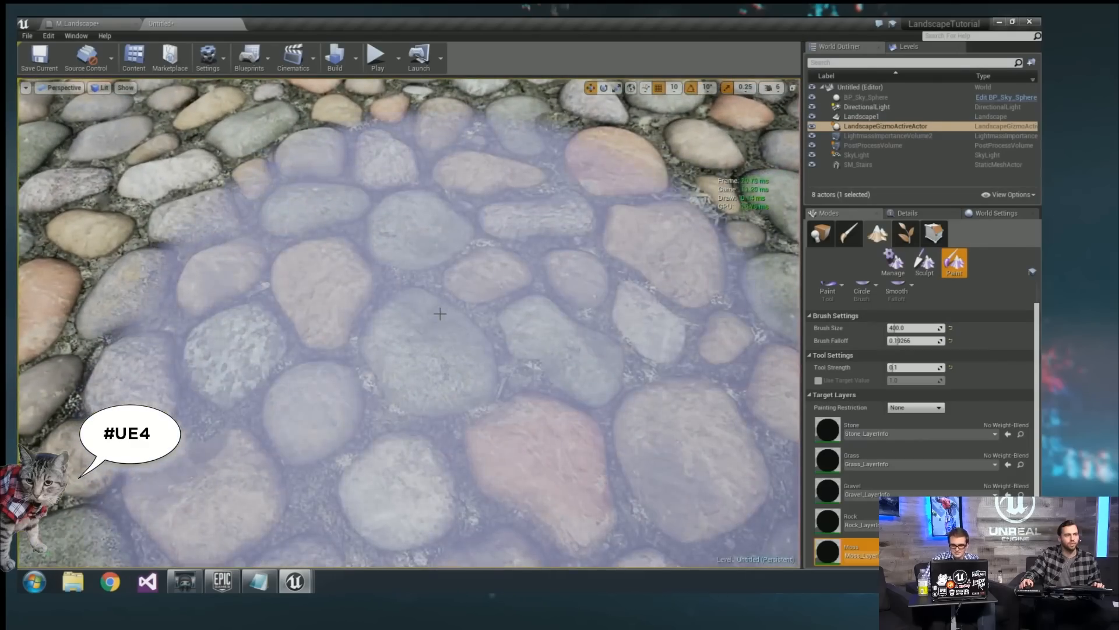
pyautogui.moveTo(356, 216)
pyautogui.mouseDown(button='right')
pyautogui.moveTo(356, 157)
pyautogui.moveTo(350, 186)
pyautogui.mouseUp(button='right')
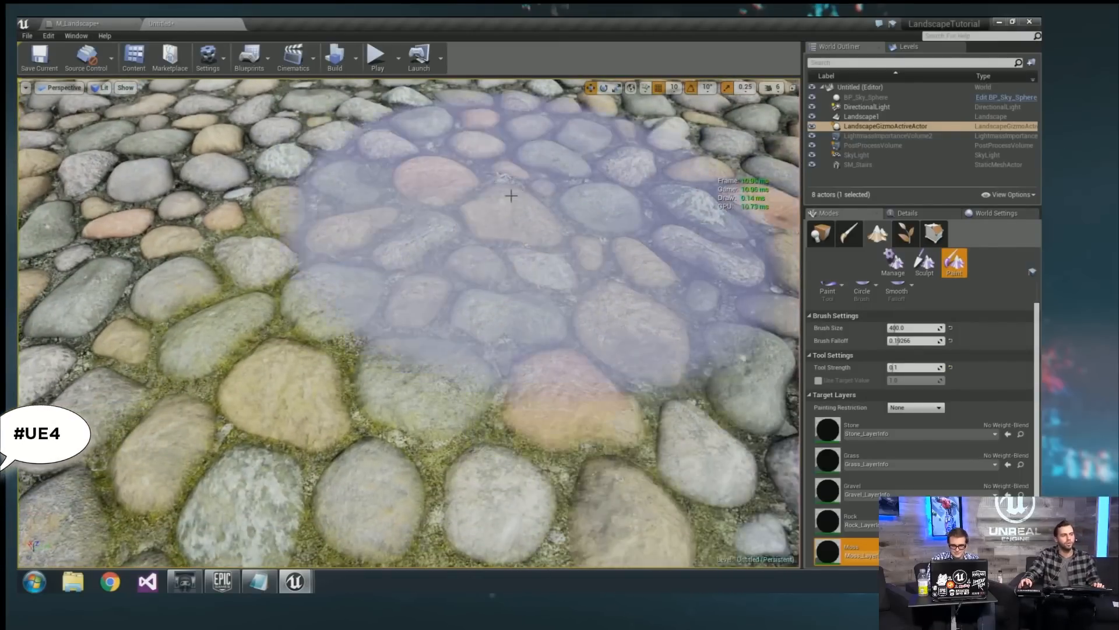
pyautogui.moveTo(513, 187)
pyautogui.mouseDown(button='right')
pyautogui.moveTo(513, 151)
pyautogui.moveTo(506, 206)
pyautogui.moveTo(505, 181)
pyautogui.moveTo(460, 187)
pyautogui.moveTo(475, 180)
pyautogui.mouseUp(button='right')
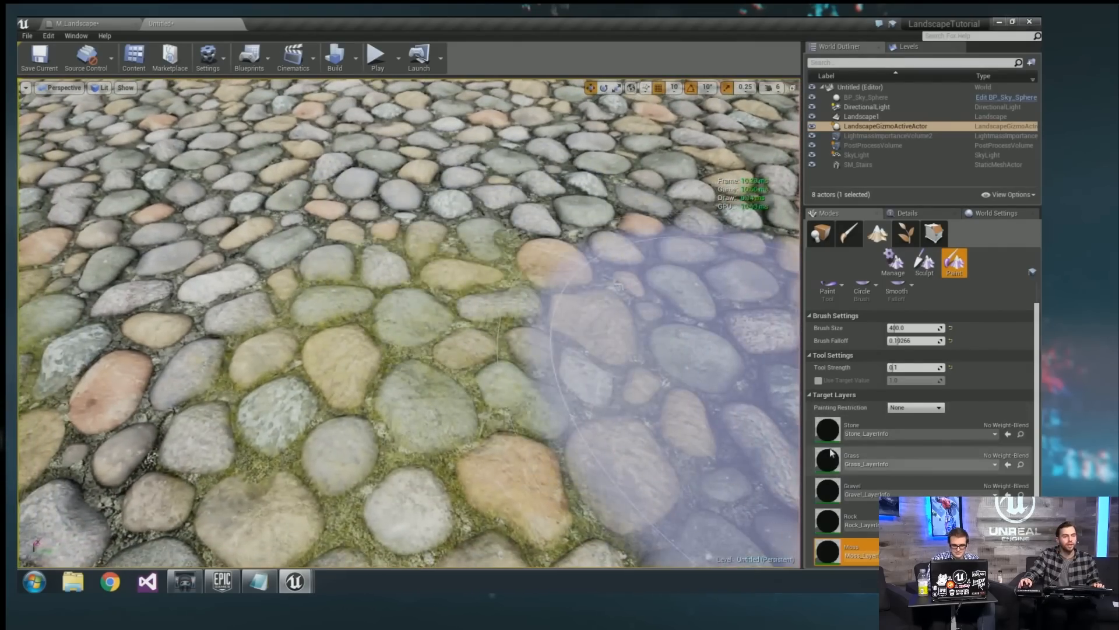
pyautogui.moveTo(373, 349); pyautogui.dragTo(379, 368, button='right')
pyautogui.moveTo(481, 265)
pyautogui.mouseDown(button='right')
pyautogui.moveTo(466, 274)
pyautogui.moveTo(481, 265)
pyautogui.mouseUp(button='right')
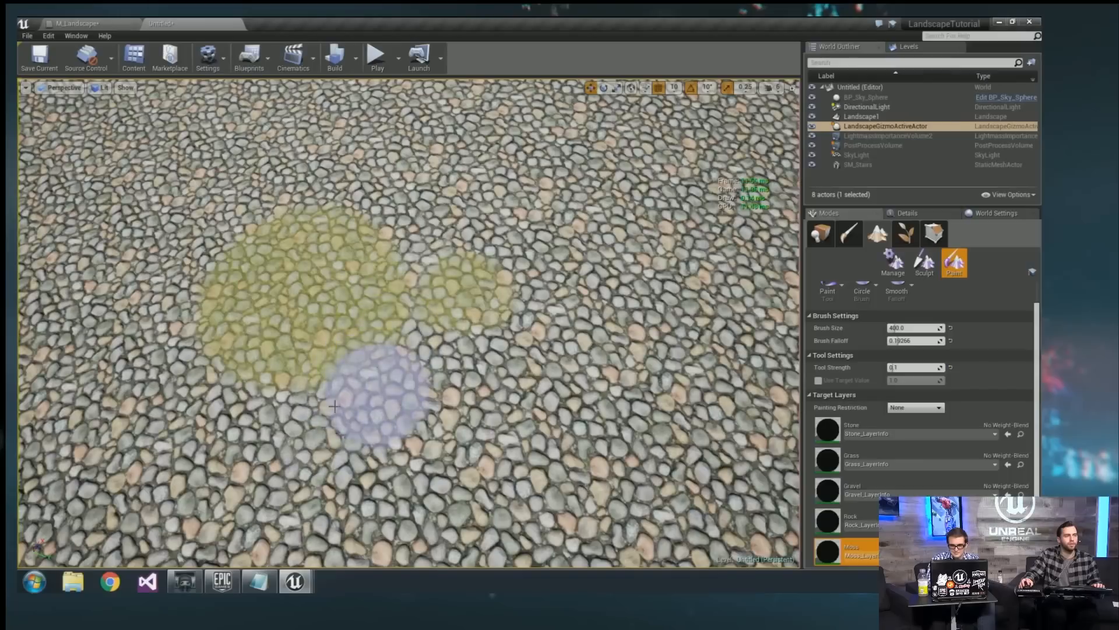
pyautogui.moveTo(319, 423)
pyautogui.mouseDown()
pyautogui.moveTo(377, 387)
pyautogui.moveTo(247, 411)
pyautogui.mouseUp()
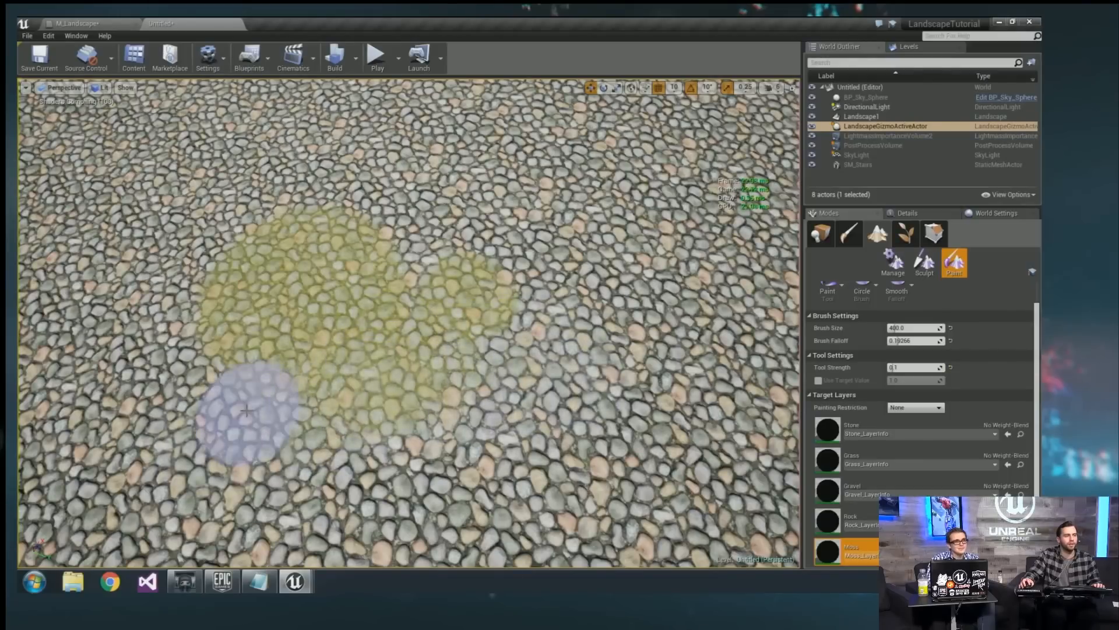
# Select the Stone target layer, brush over the mossy cobblestones and inspect the layer blend up close.
pyautogui.moveTo(373, 350); pyautogui.dragTo(379, 274, button='right')
pyautogui.moveTo(548, 295); pyautogui.dragTo(548, 295, button='right')
pyautogui.click(839, 431)
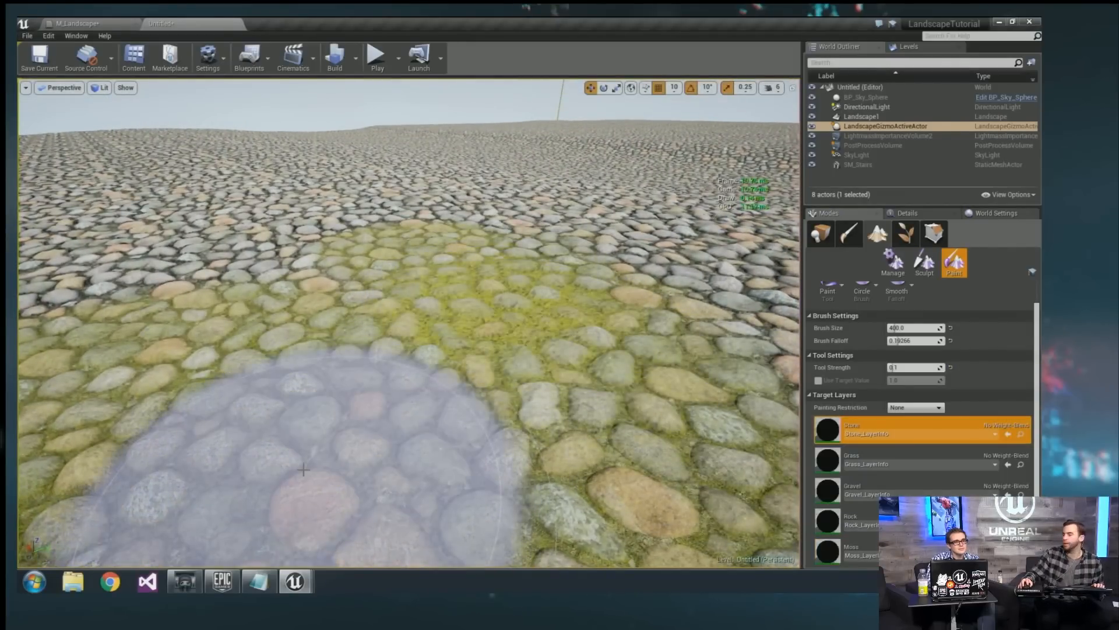
pyautogui.moveTo(303, 469); pyautogui.dragTo(303, 481, button='right')
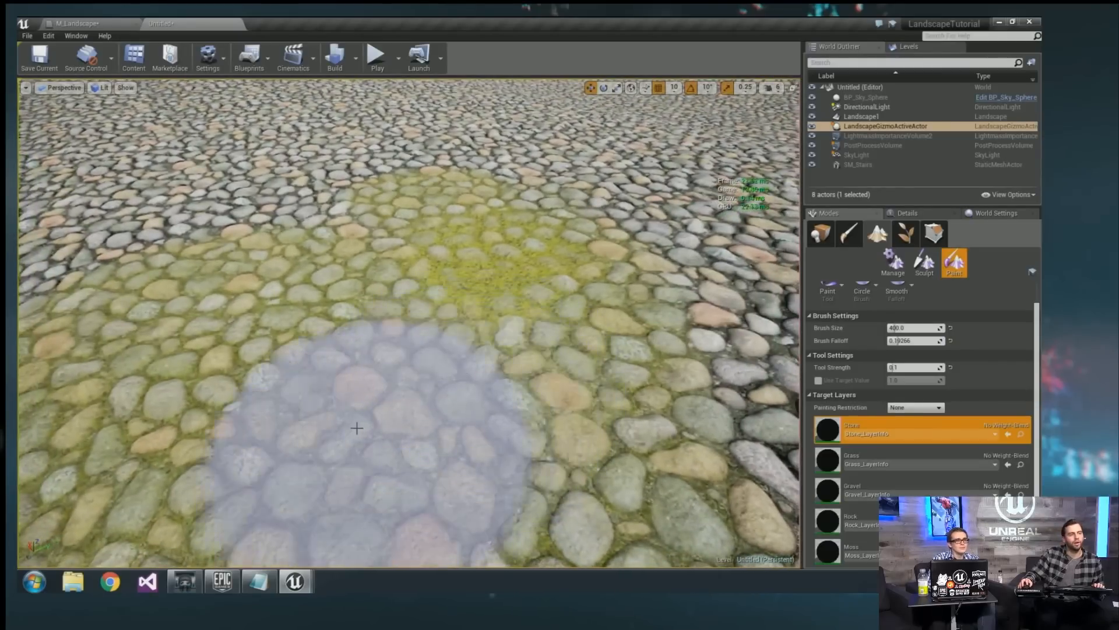
pyautogui.moveTo(429, 449); pyautogui.dragTo(366, 400, button='right')
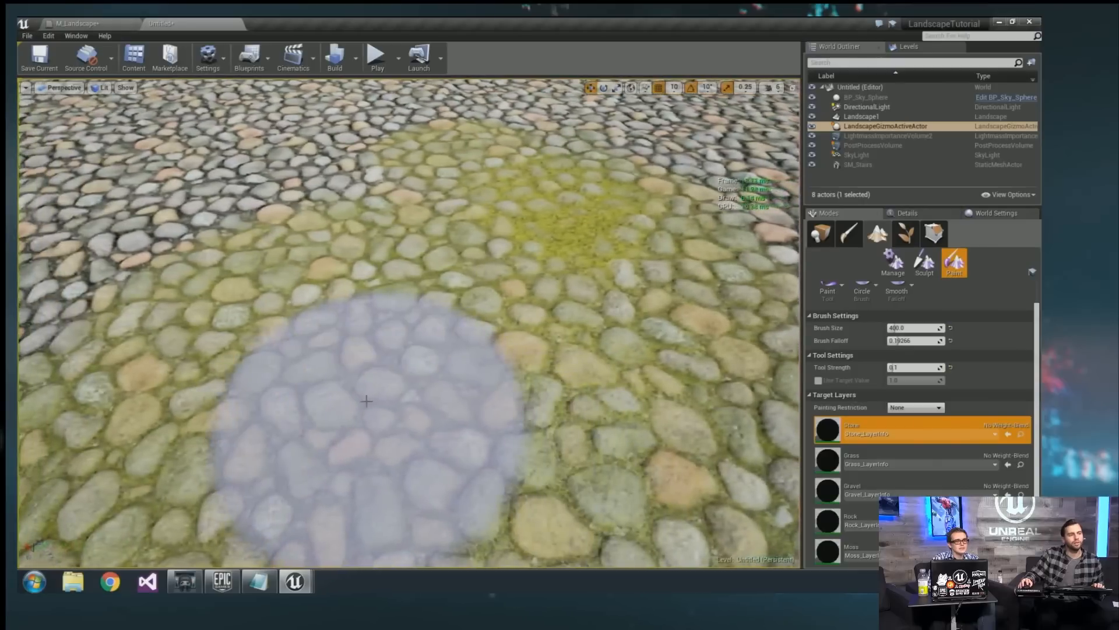
pyautogui.moveTo(563, 413); pyautogui.dragTo(563, 415, button='right')
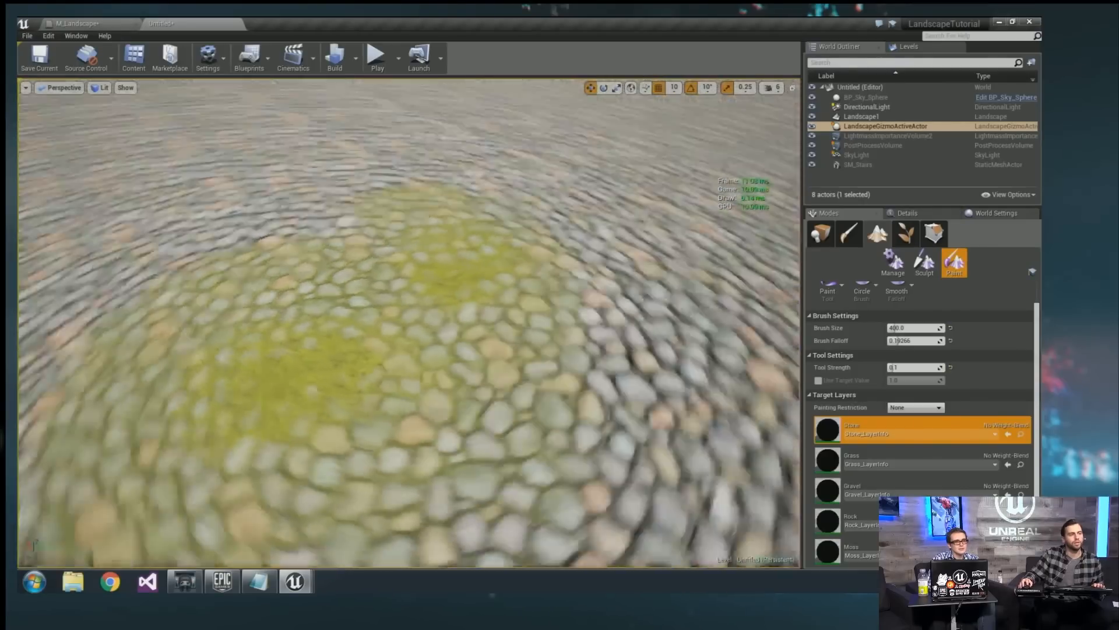
pyautogui.moveTo(604, 346); pyautogui.dragTo(605, 346, button='right')
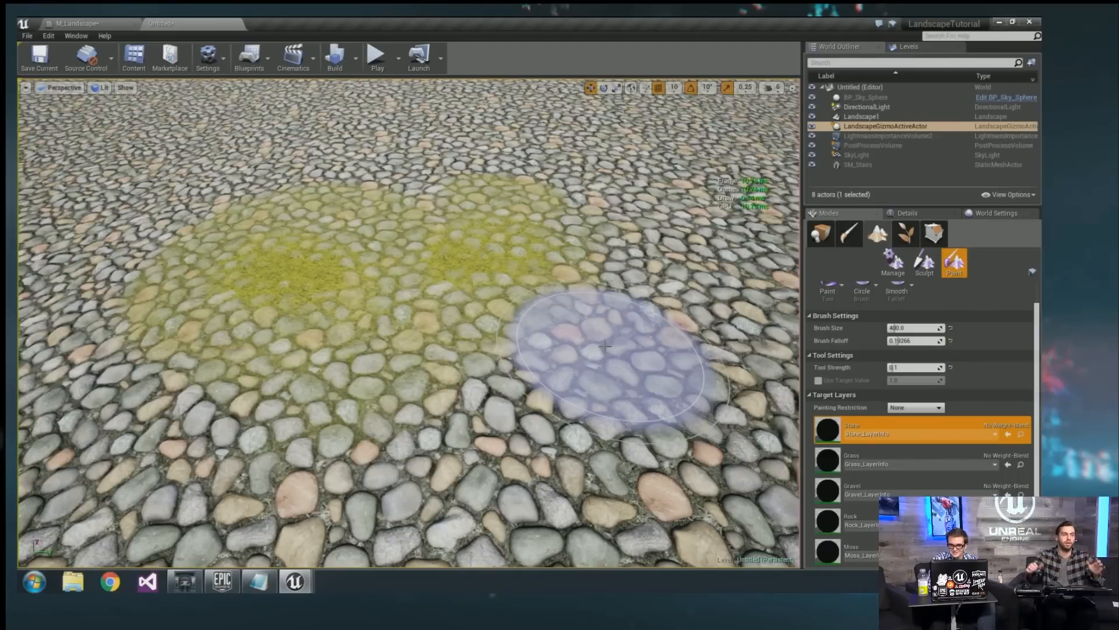
pyautogui.moveTo(433, 303); pyautogui.dragTo(434, 304, button='right')
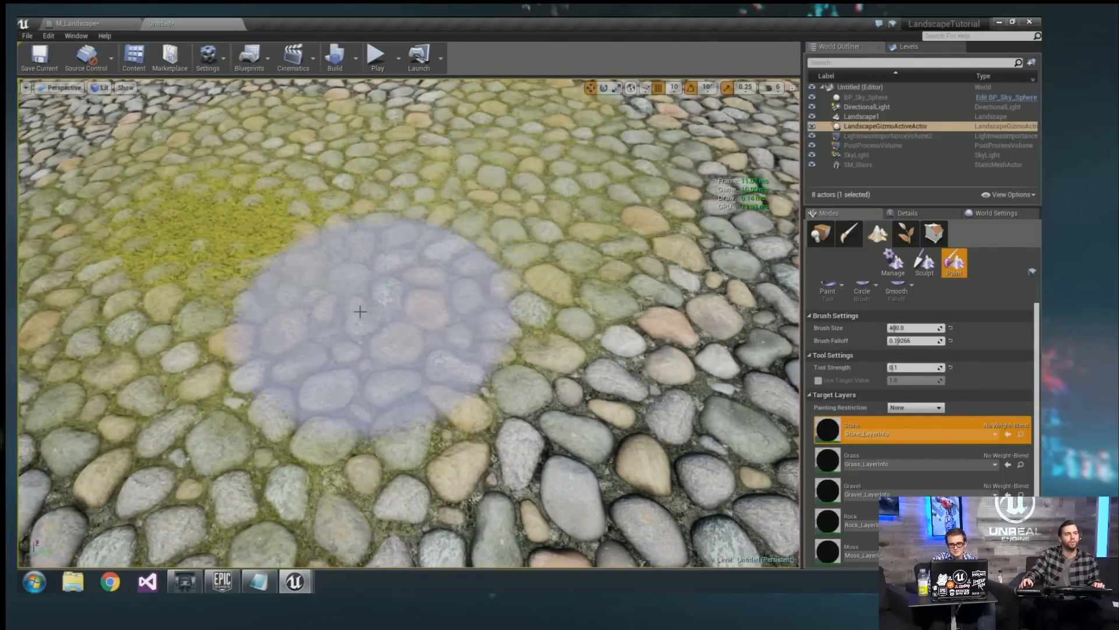
pyautogui.moveTo(362, 312); pyautogui.dragTo(360, 311, button='right')
# Leave landscape painting, select Landscape1 in the level and show its details.
pyautogui.click(826, 241)
pyautogui.moveTo(439, 387); pyautogui.dragTo(440, 387, button='right')
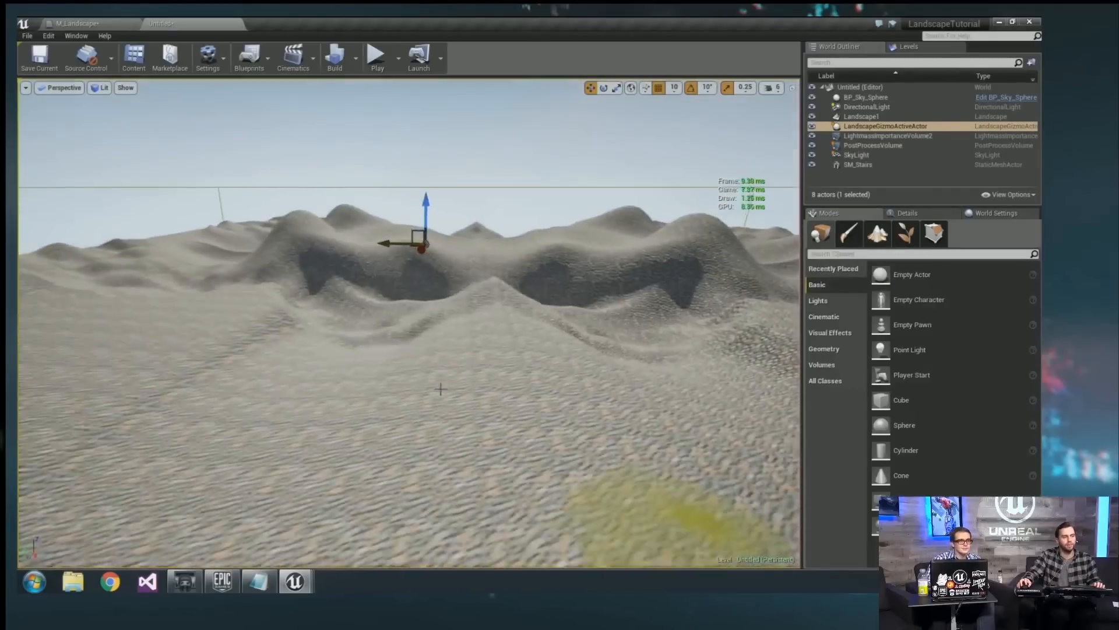
pyautogui.click(441, 387)
pyautogui.click(931, 211)
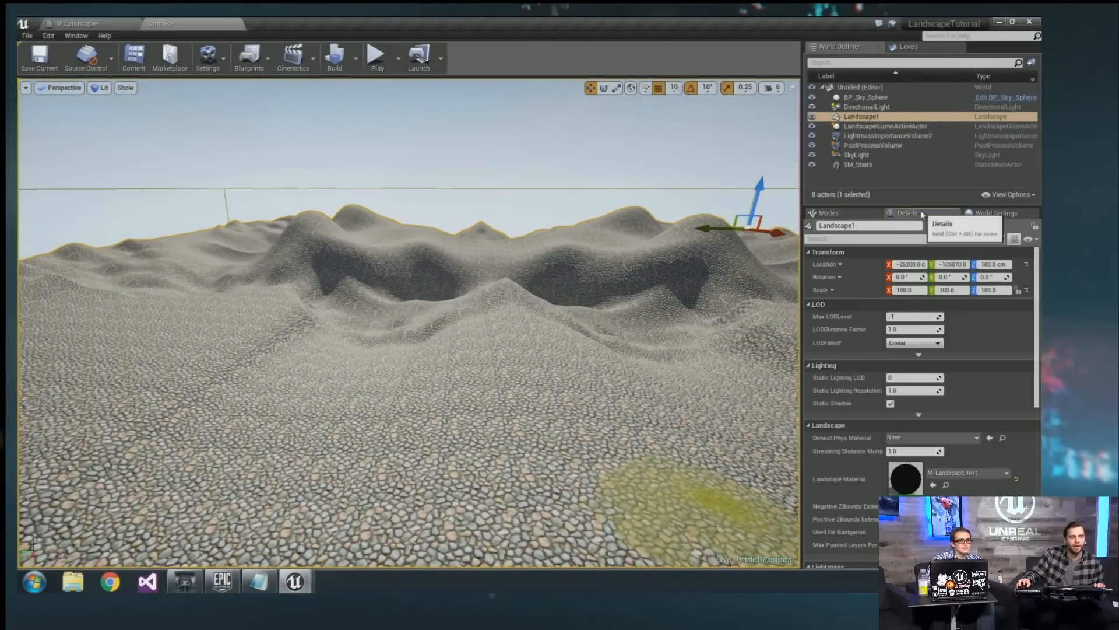
pyautogui.moveTo(410, 323); pyautogui.dragTo(410, 323, button='right')
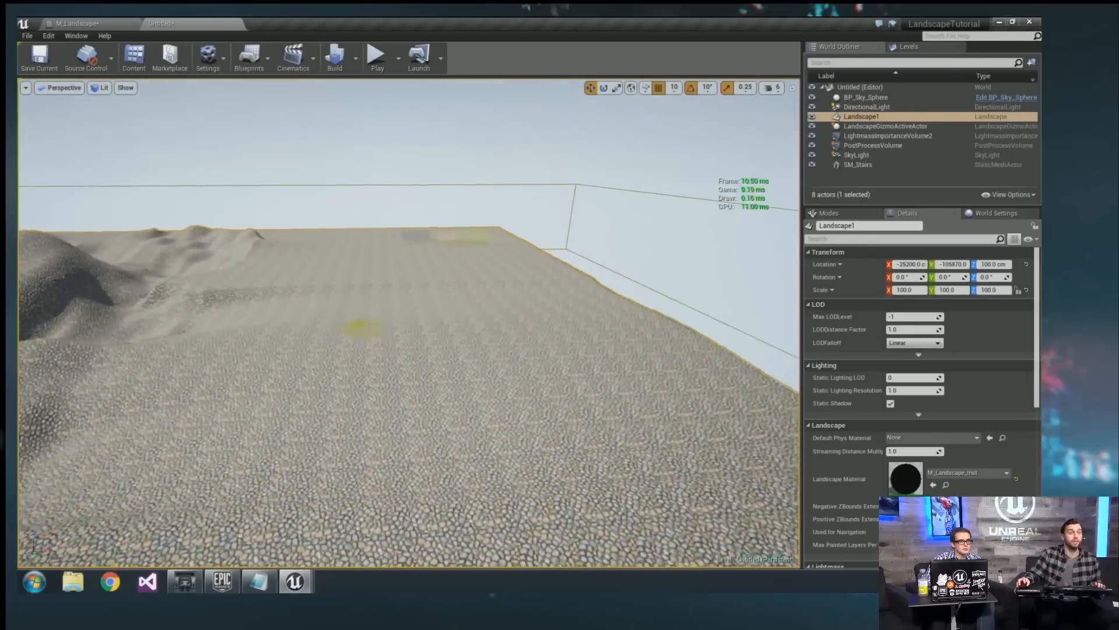
pyautogui.click(840, 215)
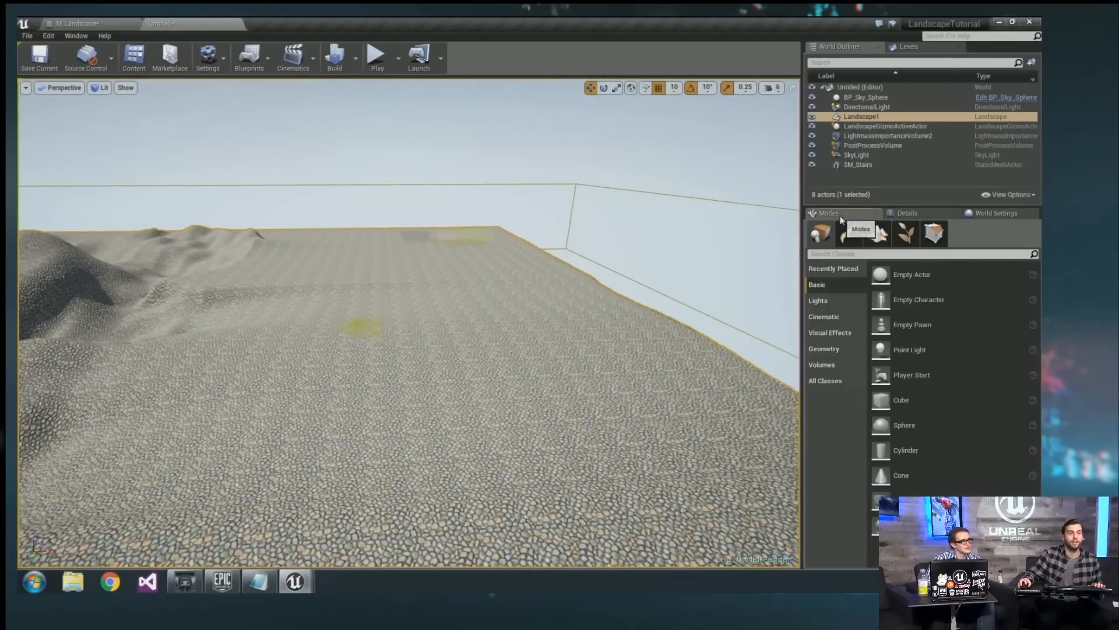
pyautogui.click(912, 213)
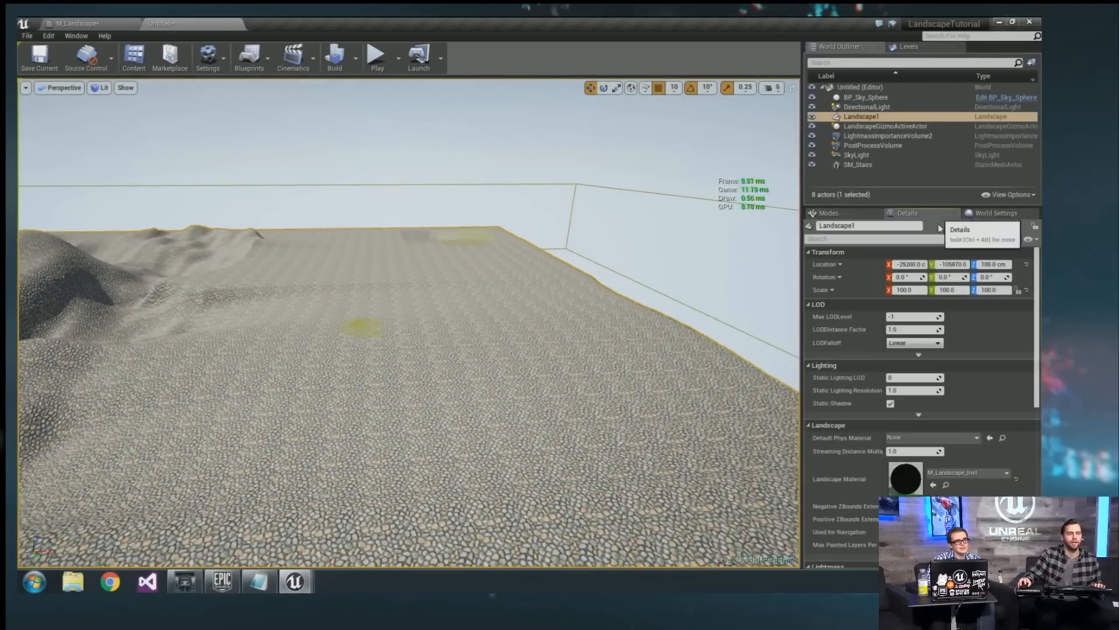
# Open the landscape's material instance M_Landscape_Inst, raise Displacement to about 85 and survey the effect on the terrain.
pyautogui.doubleClick(905, 484)
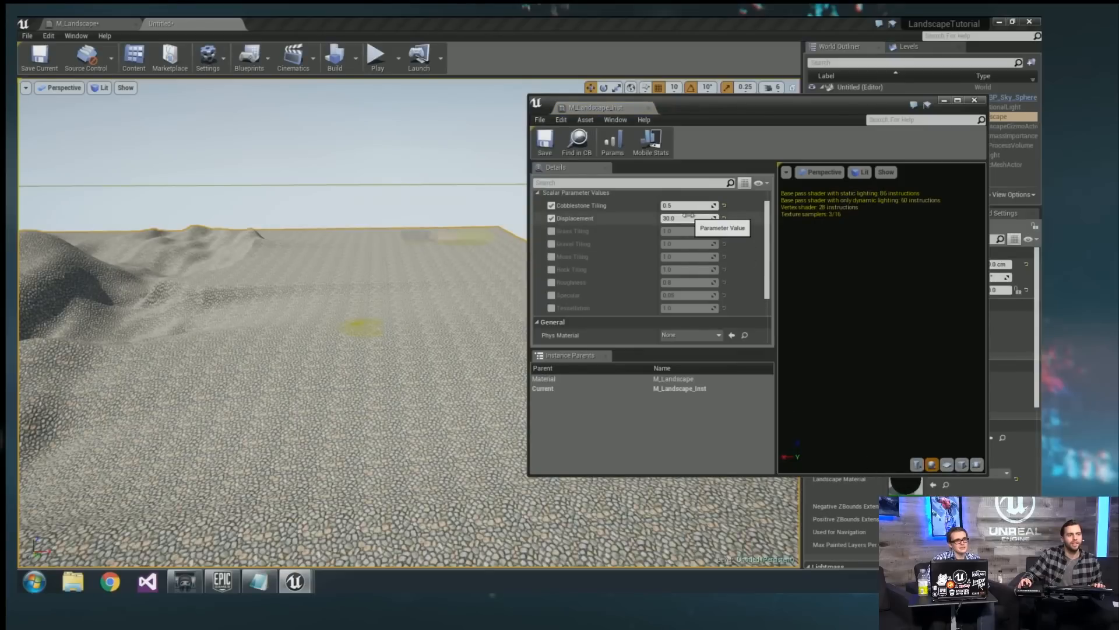
pyautogui.moveTo(688, 219)
pyautogui.mouseDown()
pyautogui.moveTo(717, 218)
pyautogui.moveTo(692, 220)
pyautogui.mouseUp()
pyautogui.moveTo(340, 342); pyautogui.dragTo(215, 341, button='right')
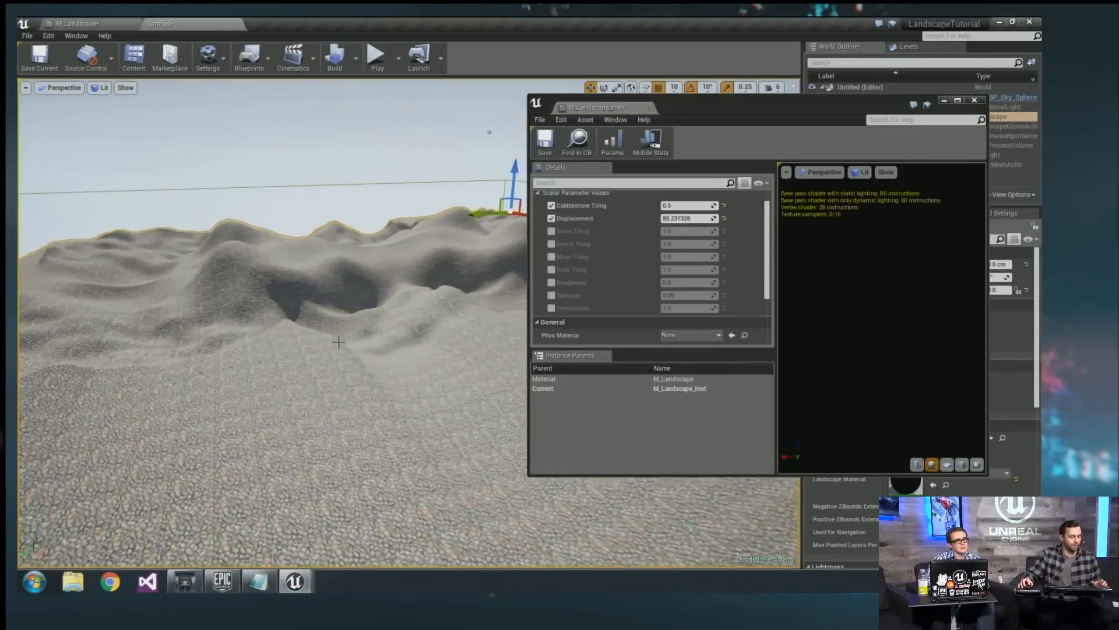
pyautogui.press('Escape')
pyautogui.moveTo(406, 324); pyautogui.dragTo(478, 309, button='right')
pyautogui.moveTo(387, 165); pyautogui.dragTo(332, 234, button='right')
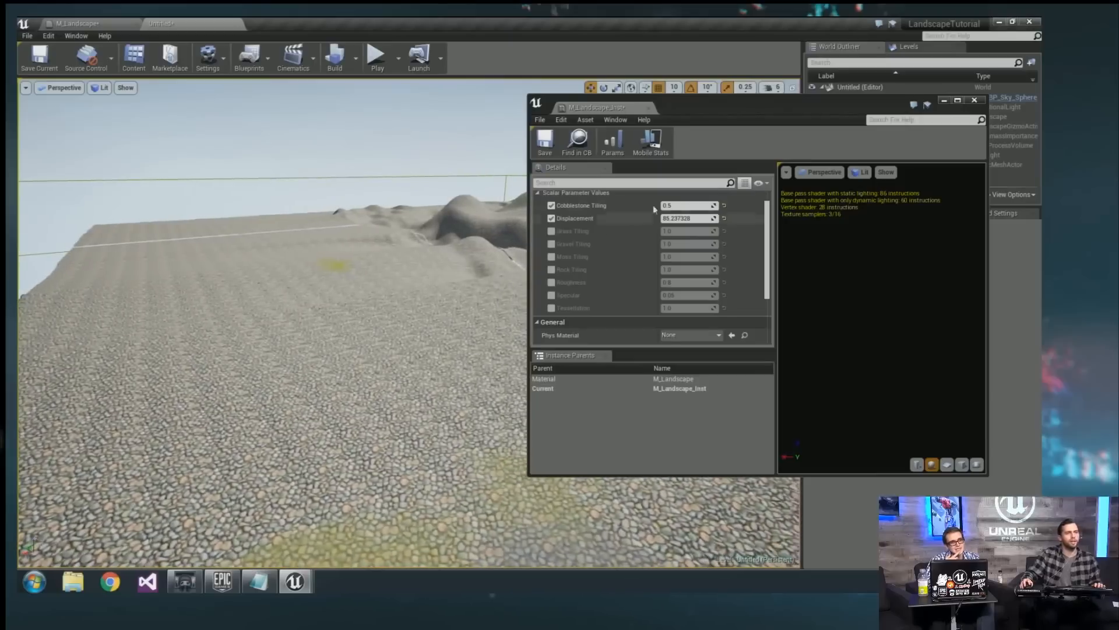
# Set the material instance's Displacement to 50 and look over the cobblestones and hills.
pyautogui.click(681, 218)
pyautogui.write('5')
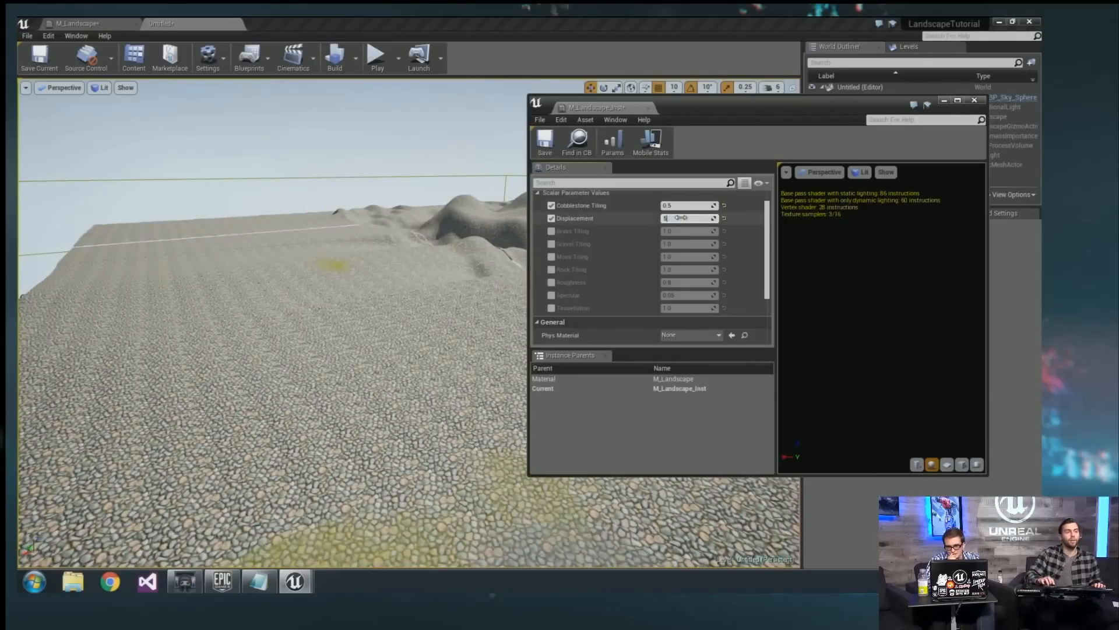
pyautogui.write('0')
pyautogui.press('Return')
pyautogui.moveTo(332, 235); pyautogui.dragTo(399, 228, button='right')
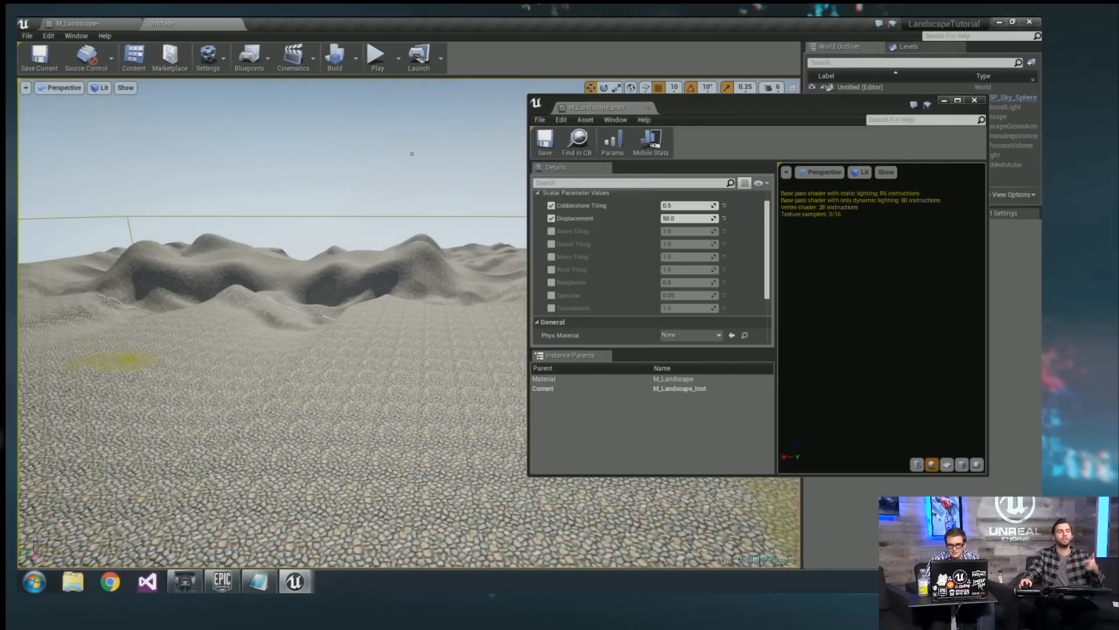
# Close the material instance editor, reselect Landscape1 in the level and widen the area showing its details.
pyautogui.moveTo(693, 106); pyautogui.dragTo(345, 126)
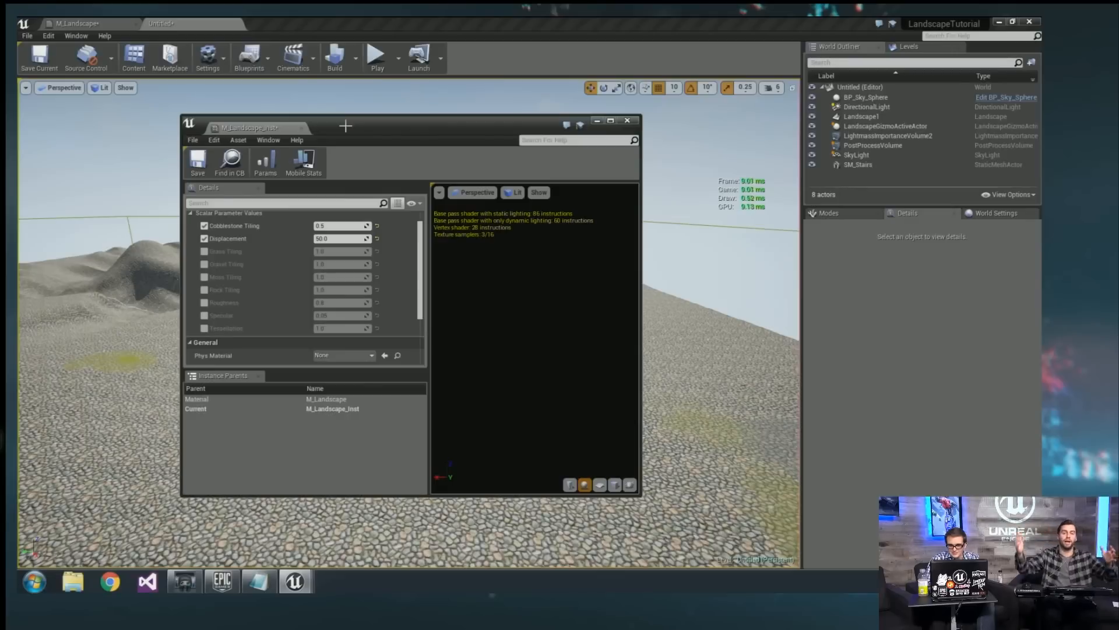
pyautogui.click(630, 121)
pyautogui.moveTo(545, 348); pyautogui.dragTo(370, 428, button='right')
pyautogui.click(171, 210)
pyautogui.moveTo(171, 211); pyautogui.dragTo(233, 175, button='right')
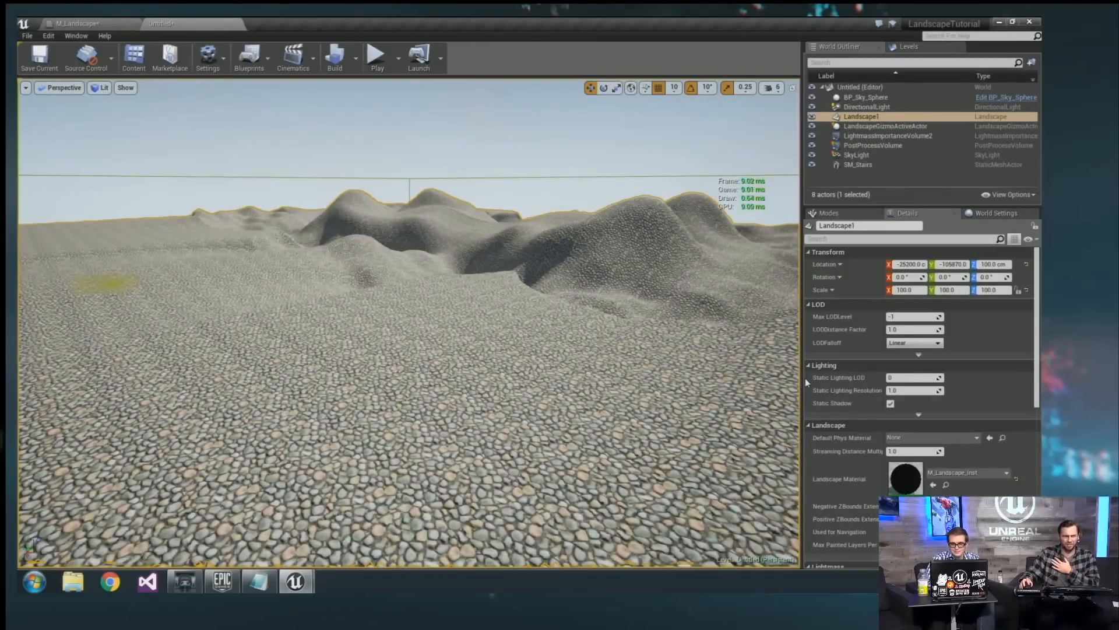
pyautogui.moveTo(804, 379); pyautogui.dragTo(762, 379)
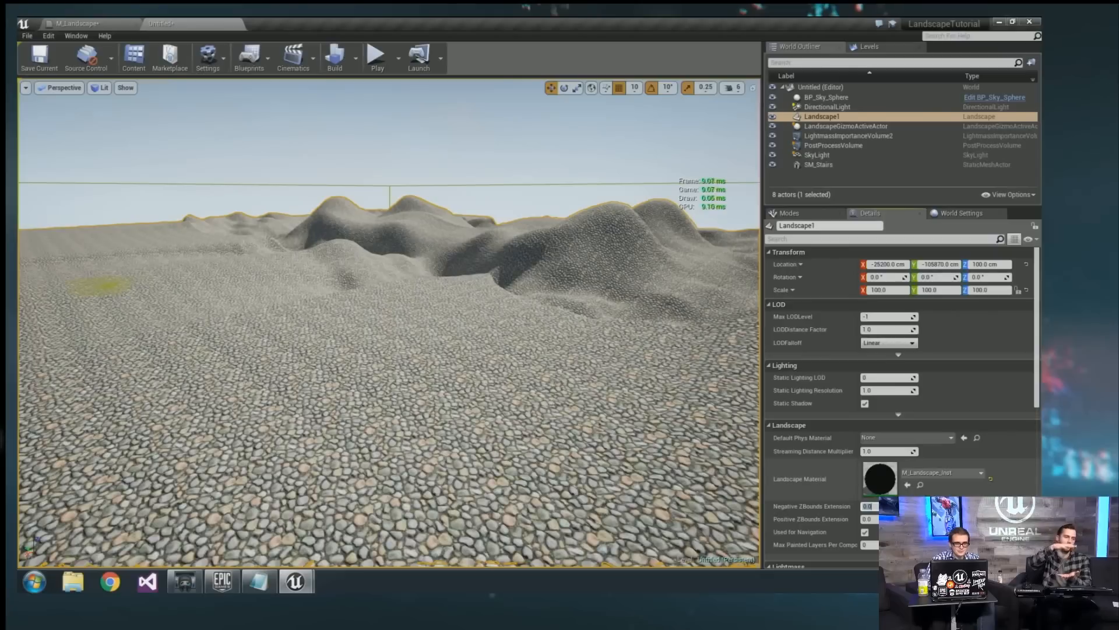
# Set the landscape's Negative and Positive ZBounds Extension to 15, deselect it and look across the terrain.
pyautogui.scroll(-2, 774, 521)
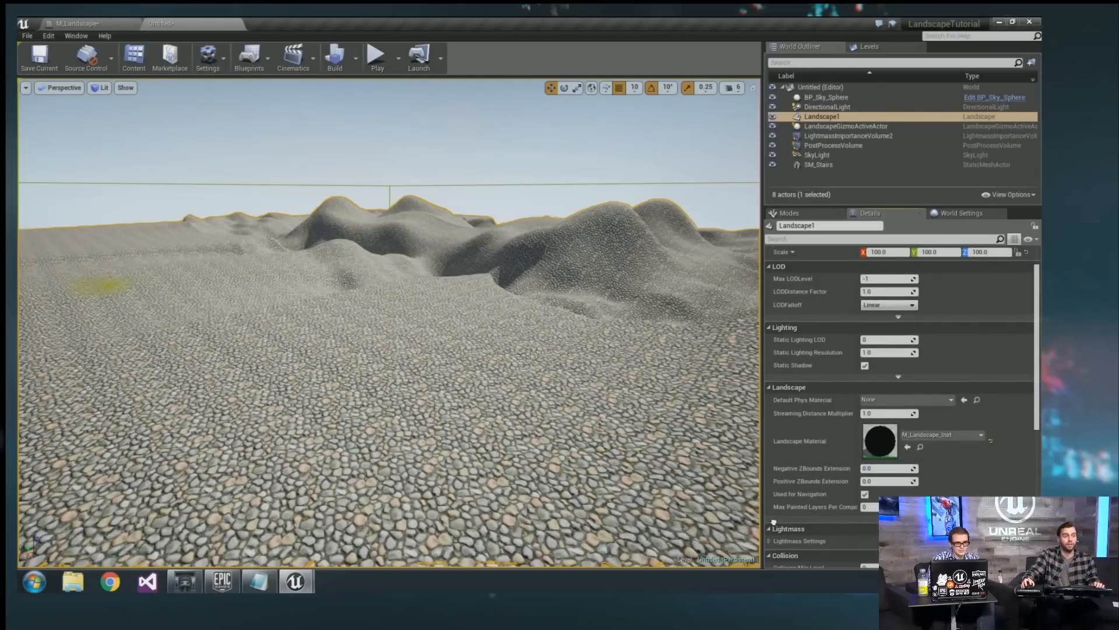
pyautogui.scroll(-8, 633, 233)
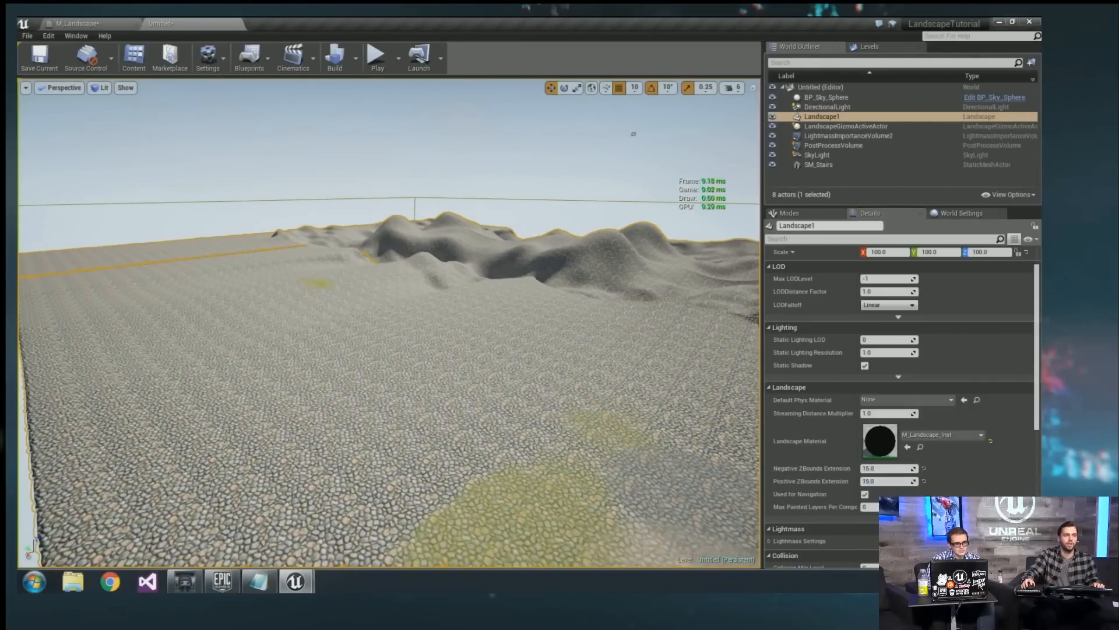
pyautogui.moveTo(539, 376)
pyautogui.mouseDown(button='right')
pyautogui.moveTo(542, 353)
pyautogui.moveTo(539, 376)
pyautogui.mouseUp(button='right')
pyautogui.press('Escape')
pyautogui.moveTo(409, 379); pyautogui.dragTo(409, 376, button='right')
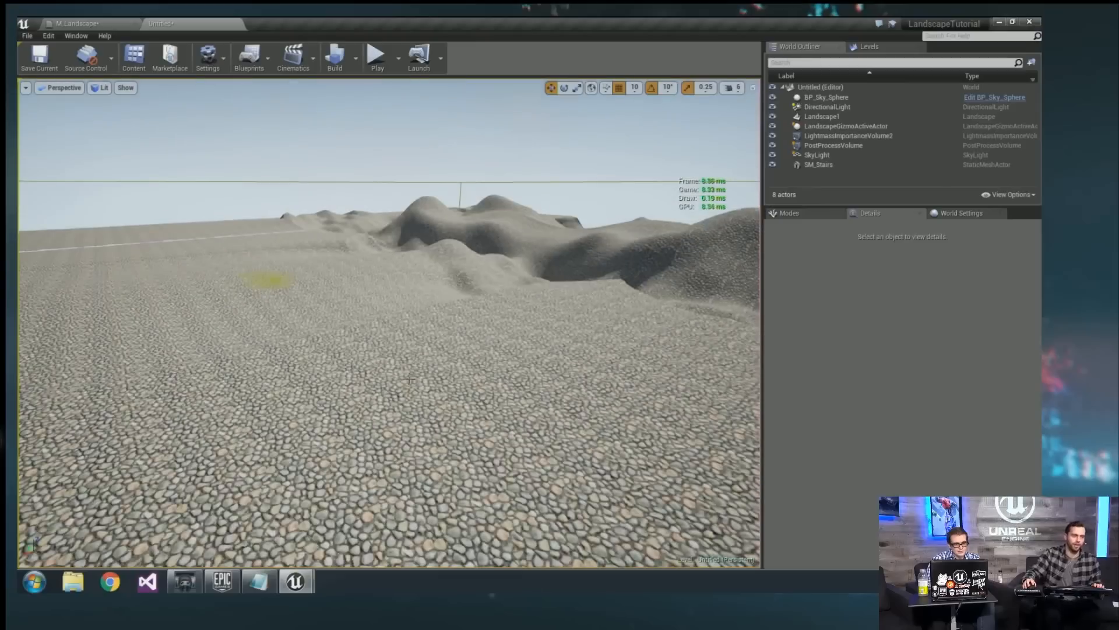
# Select the landscape and enable the advanced Bounds show flag for the viewport.
pyautogui.click(647, 299)
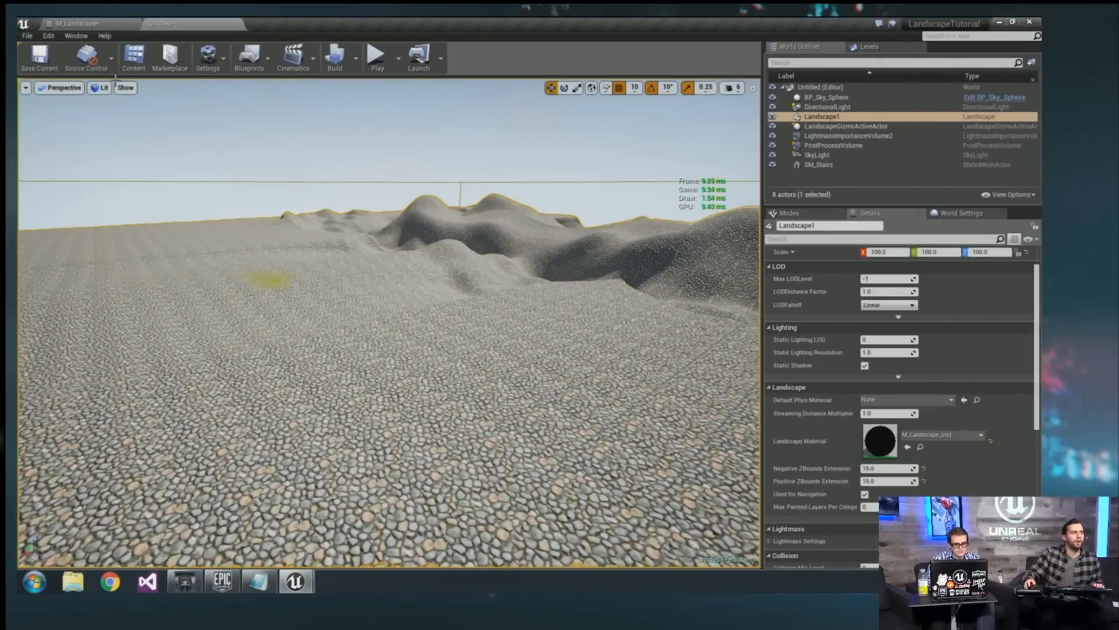
pyautogui.click(125, 89)
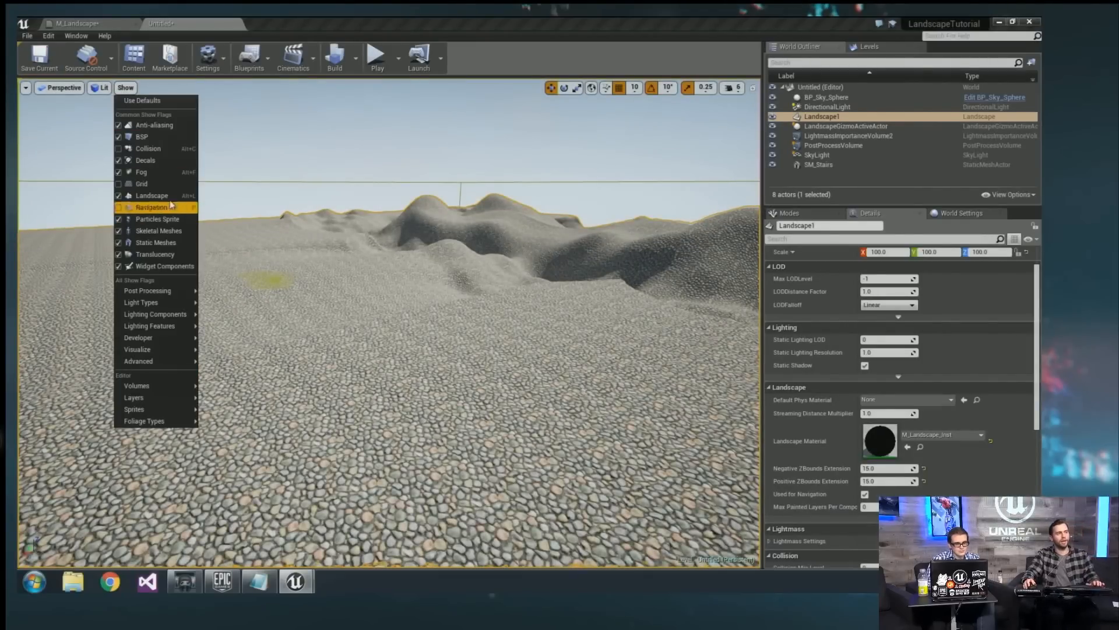
pyautogui.click(94, 88)
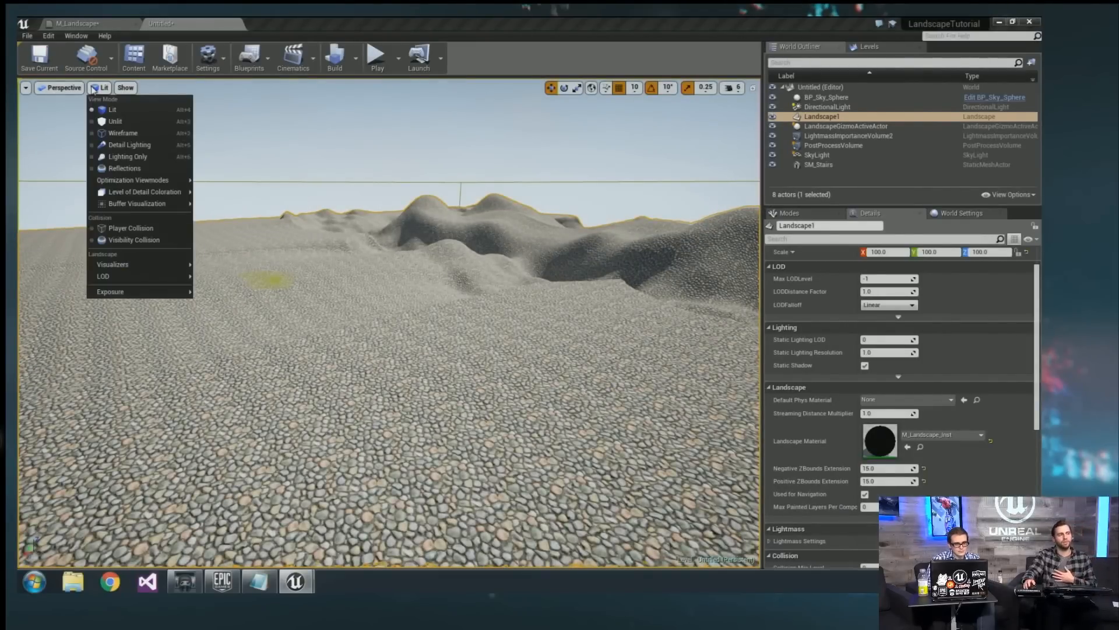
pyautogui.moveTo(143, 270)
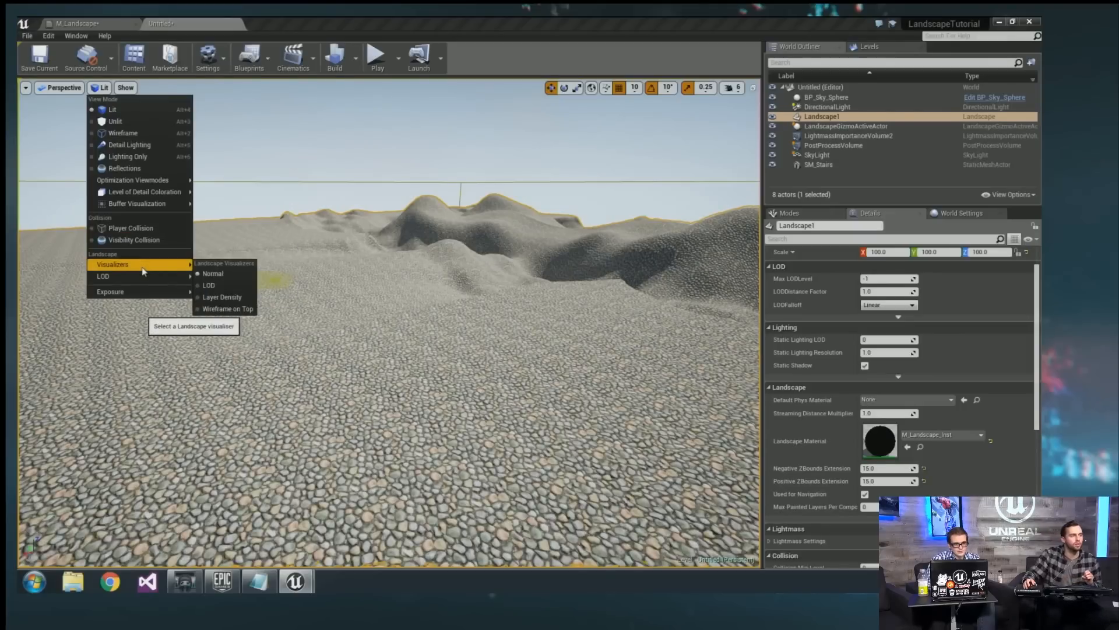
pyautogui.click(118, 88)
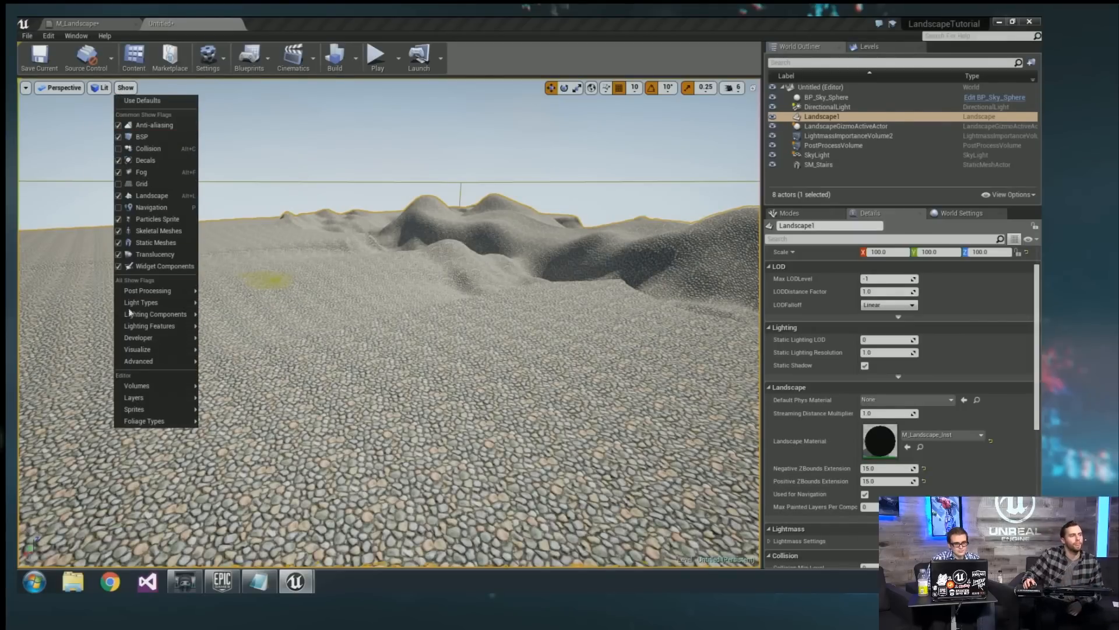
pyautogui.moveTo(128, 350)
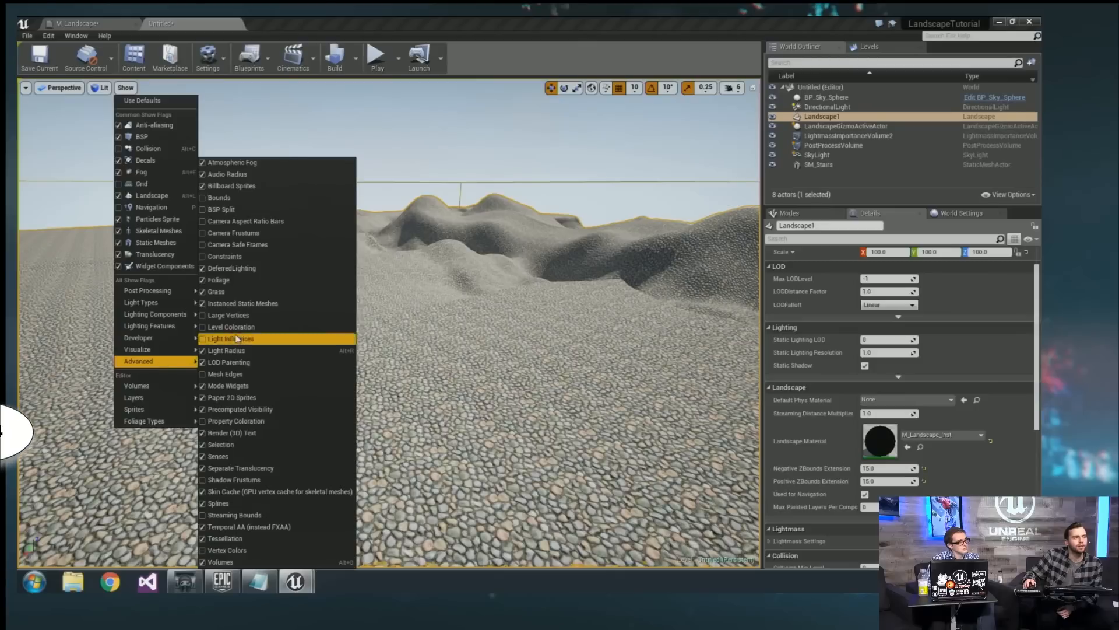
pyautogui.click(208, 199)
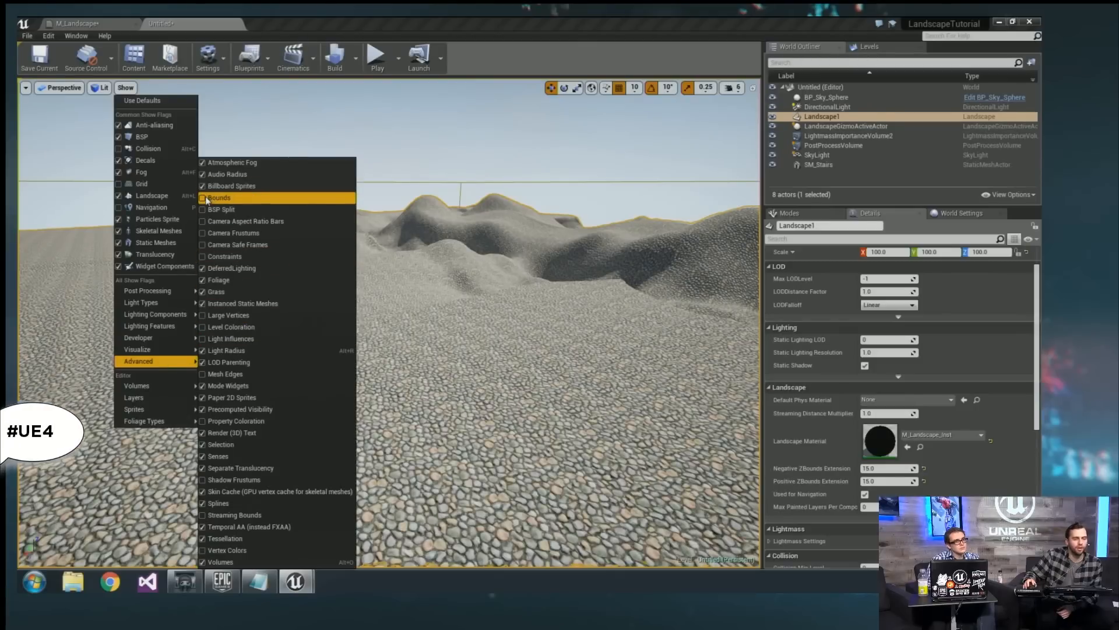
# Examine the bounding boxes of the landscape components from above and at ground level.
pyautogui.moveTo(402, 245); pyautogui.dragTo(471, 263, button='right')
pyautogui.press('s')
pyautogui.scroll(10, 488, 249)
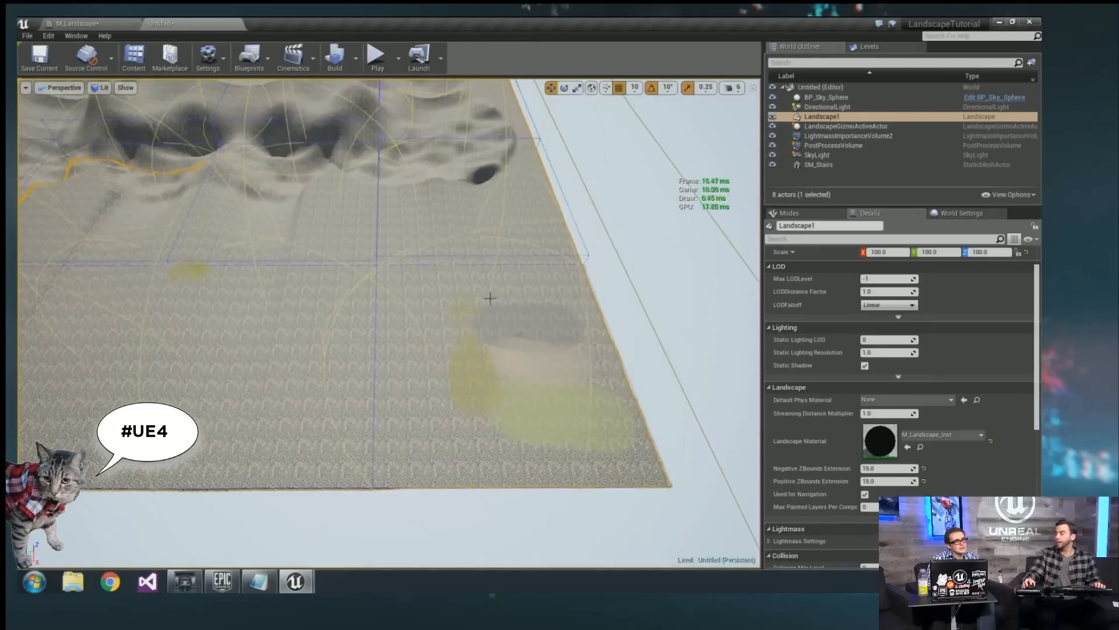
pyautogui.scroll(2, 488, 250)
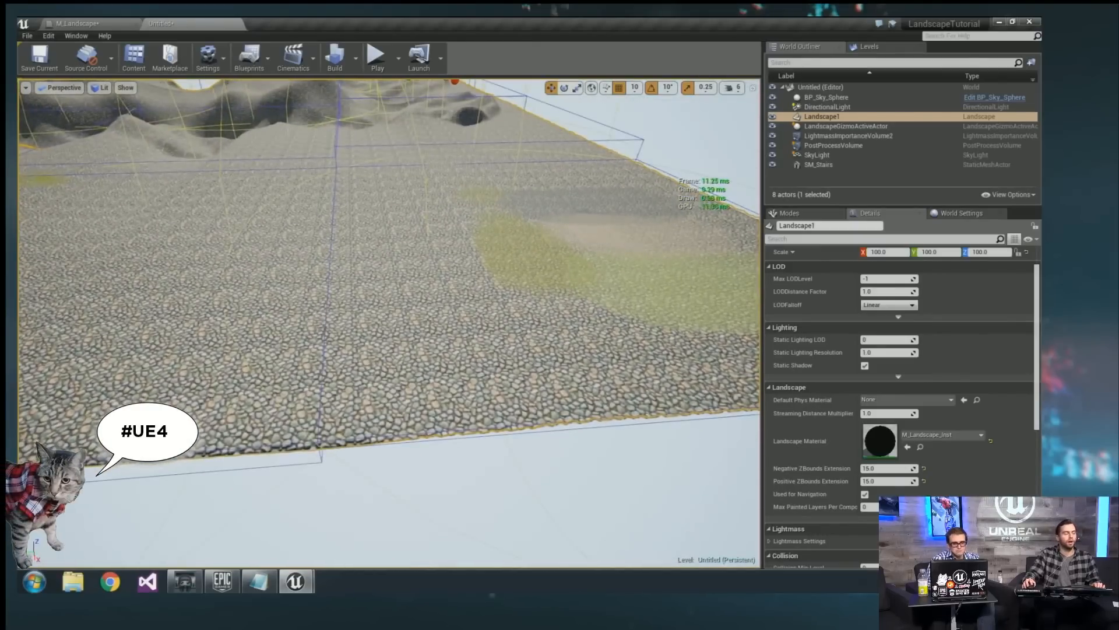
pyautogui.press('w')
pyautogui.moveTo(467, 262); pyautogui.dragTo(477, 204, button='right')
pyautogui.press('w')
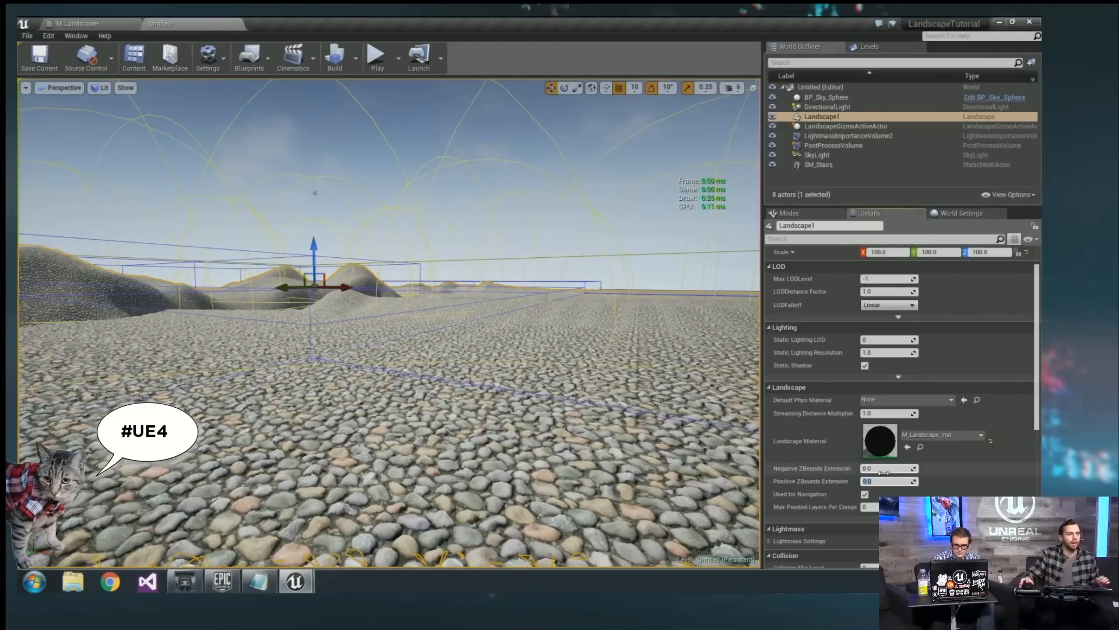
# Set the landscape's Negative and Positive ZBounds Extension to 100.
pyautogui.moveTo(560, 361); pyautogui.dragTo(530, 391, button='right')
pyautogui.press('s')
pyautogui.click(887, 468)
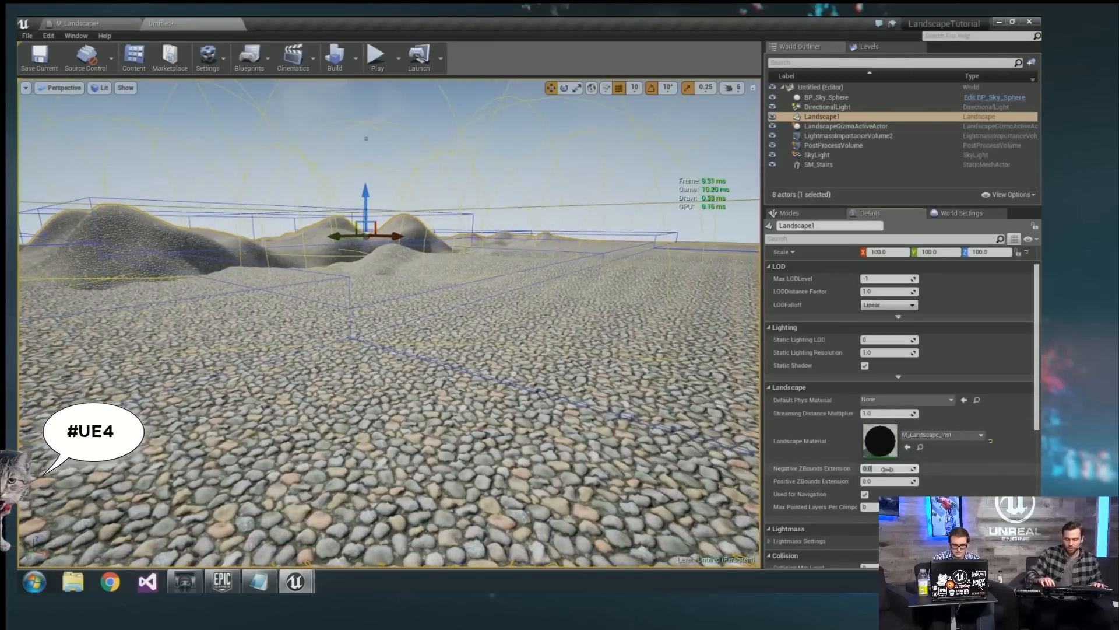
pyautogui.write('100')
pyautogui.press('Tab')
pyautogui.write('100')
pyautogui.press('Return')
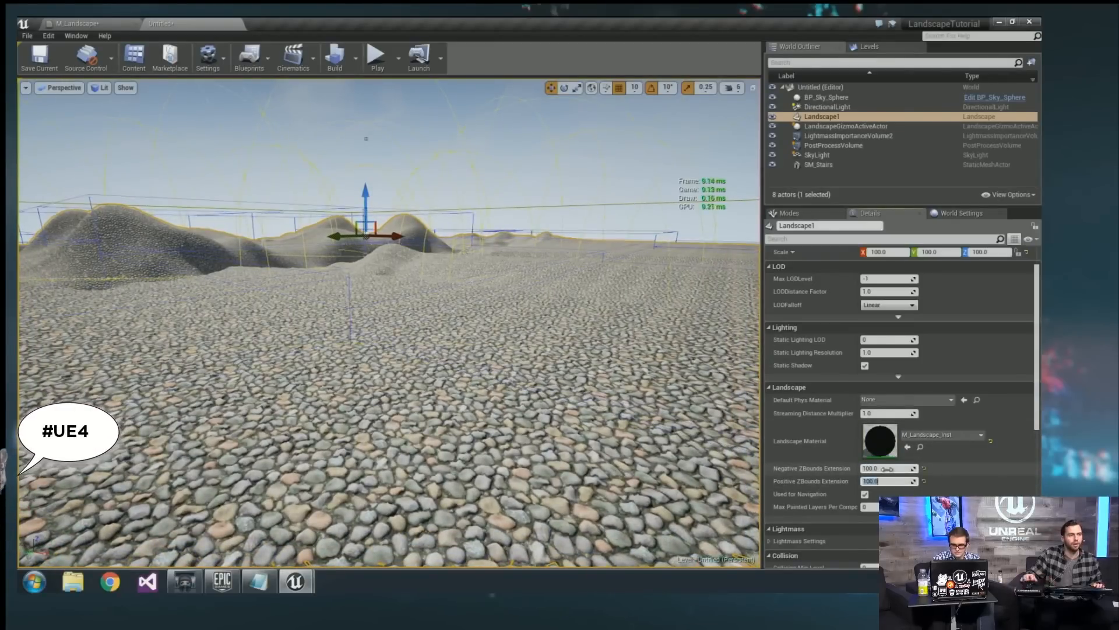
# Examine the component bounds around the whole landscape from a distance and from another side.
pyautogui.press('w')
pyautogui.moveTo(542, 376)
pyautogui.mouseDown(button='right')
pyautogui.moveTo(541, 363)
pyautogui.moveTo(513, 372)
pyautogui.moveTo(553, 374)
pyautogui.mouseUp(button='right')
pyautogui.press('s')
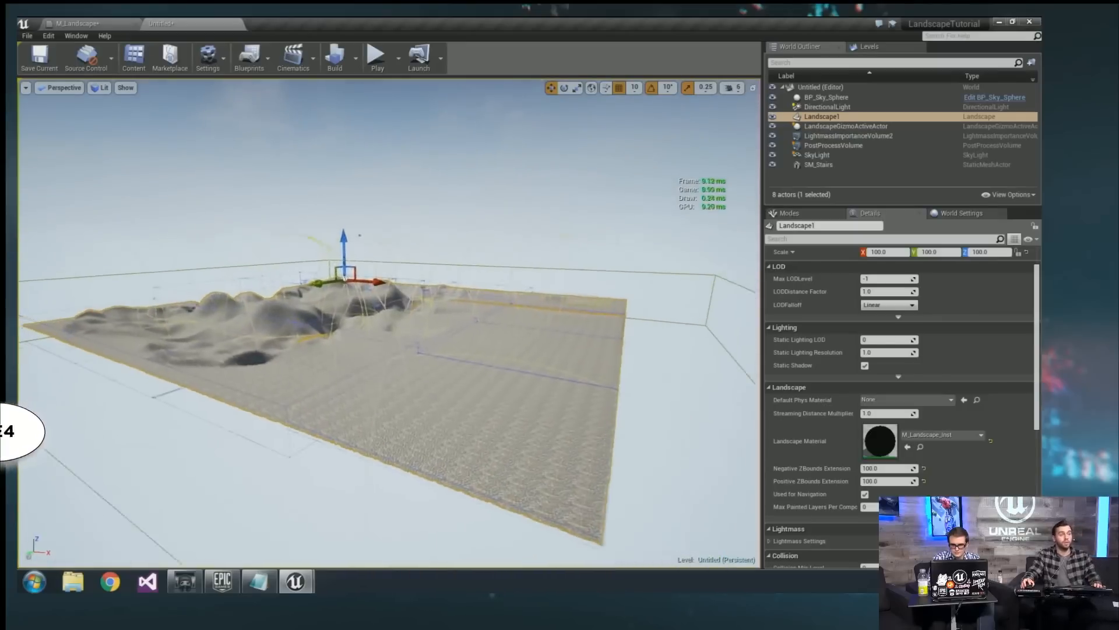
pyautogui.press('d')
pyautogui.moveTo(397, 318); pyautogui.dragTo(309, 324, button='right')
pyautogui.press('w')
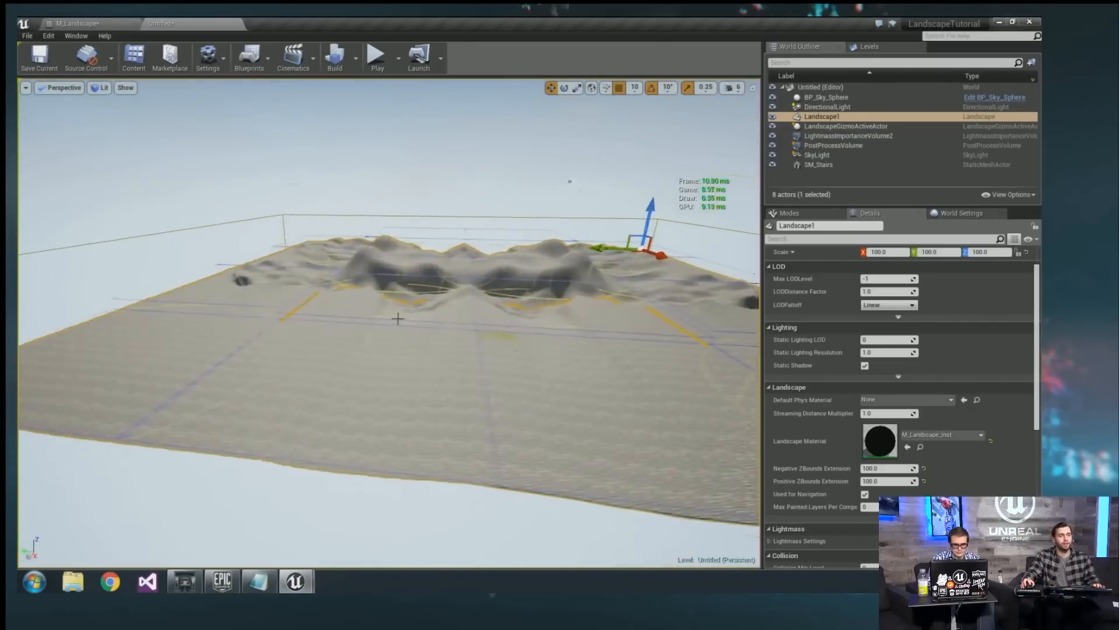
# Switch to Landscape mode with its paint tools and move in over the cobblestones near the small moss patch.
pyautogui.click(800, 219)
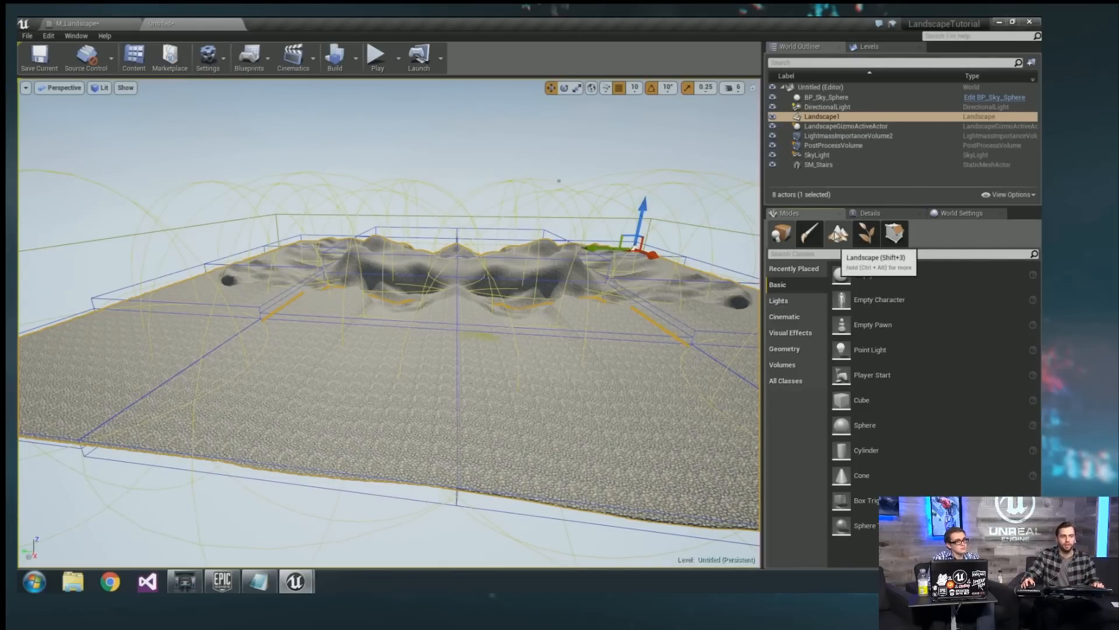
pyautogui.click(837, 234)
pyautogui.press('w')
pyautogui.moveTo(688, 274); pyautogui.dragTo(735, 287, button='right')
pyautogui.moveTo(431, 385); pyautogui.dragTo(447, 382, button='right')
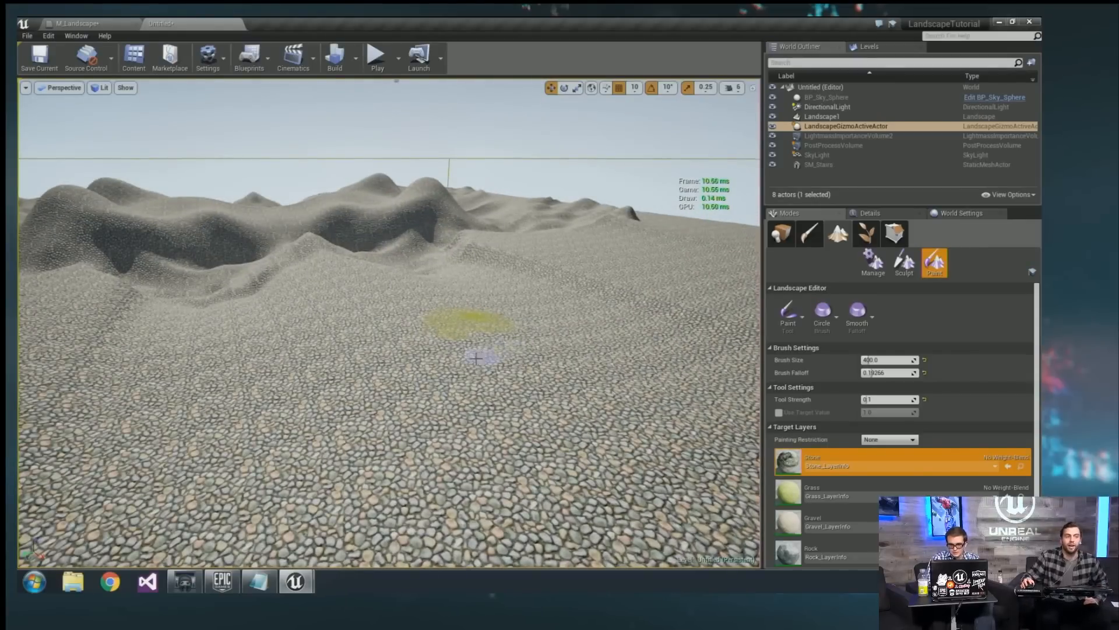
pyautogui.moveTo(456, 361)
pyautogui.mouseDown(button='right')
pyautogui.moveTo(481, 363)
pyautogui.moveTo(453, 357)
pyautogui.mouseUp(button='right')
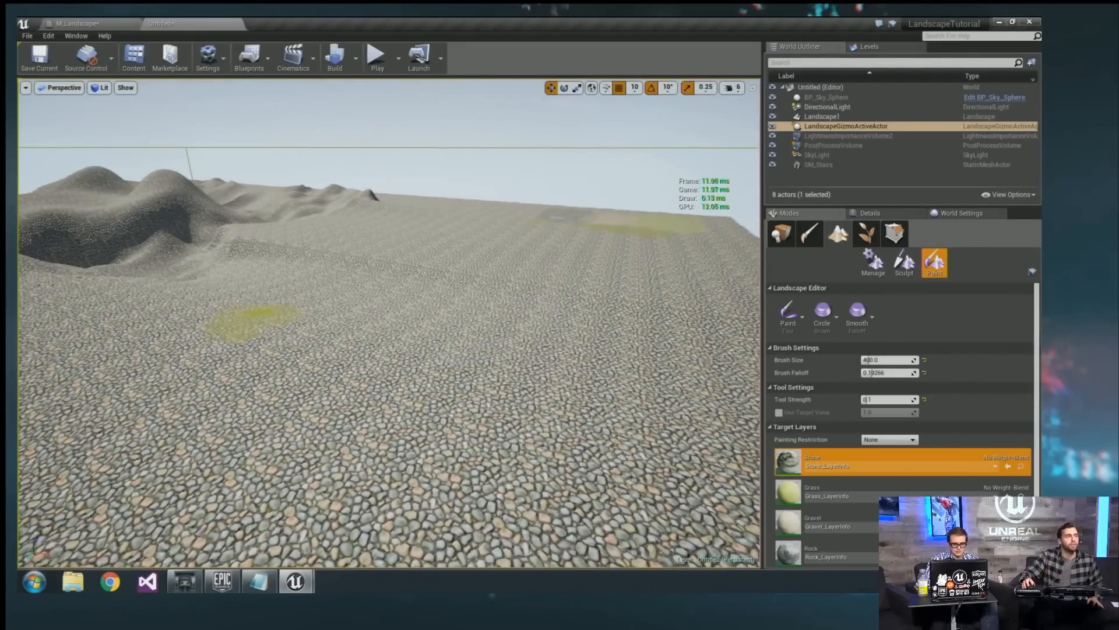
# Check the Landscape Visibility Mask node feeding Opacity Mask in the M_Landscape graph and return to the level.
pyautogui.click(120, 22)
pyautogui.moveTo(484, 265); pyautogui.dragTo(654, 264, button='right')
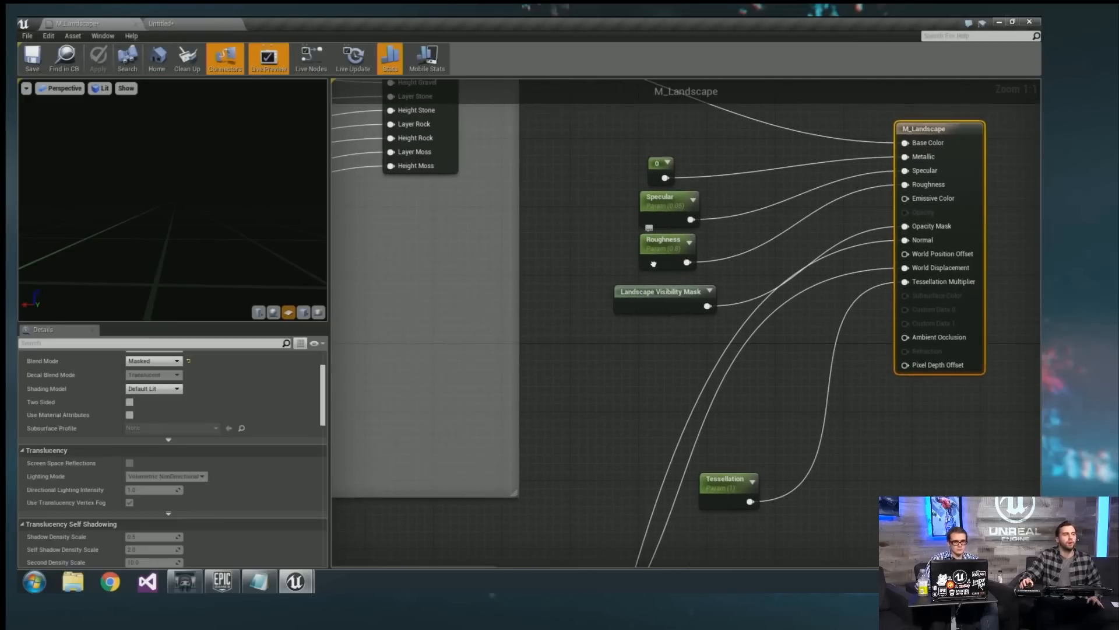
pyautogui.click(159, 23)
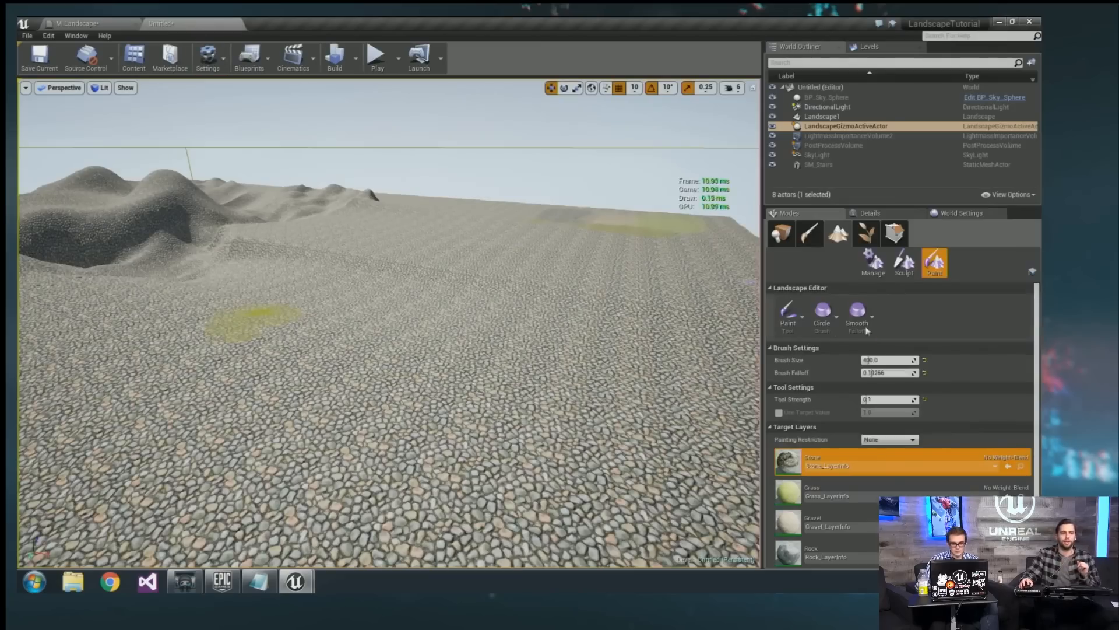
# Switch the landscape editor to sculpting and choose the Visibility tool.
pyautogui.click(790, 329)
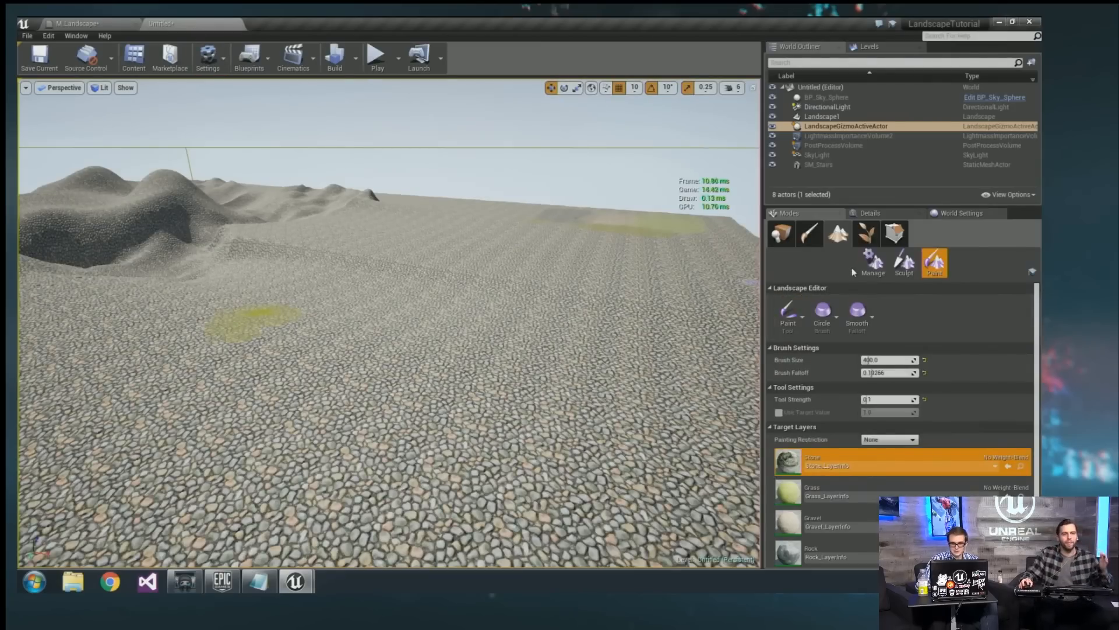
pyautogui.click(904, 262)
pyautogui.click(781, 324)
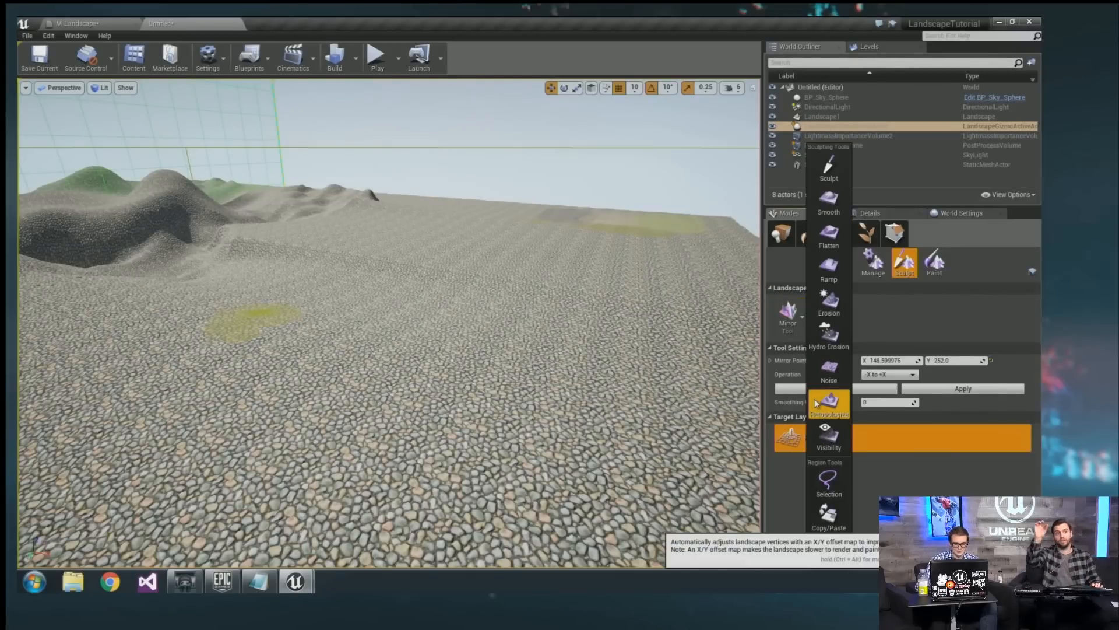
pyautogui.click(830, 436)
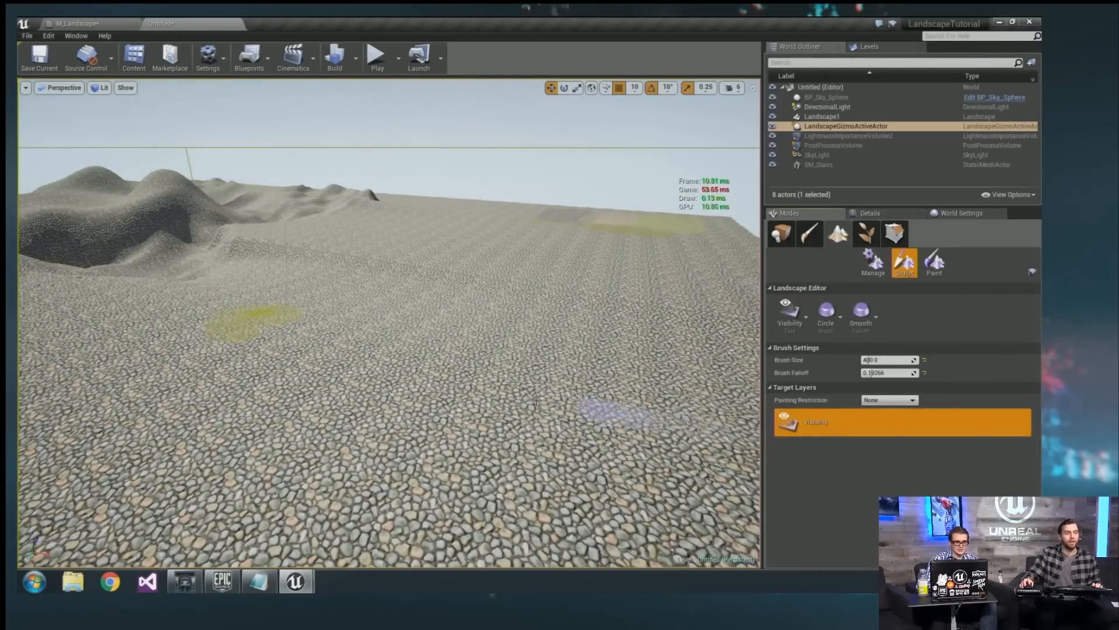
# Paint a hole through the steep cobblestone hillside with the Visibility tool.
pyautogui.press('s')
pyautogui.moveTo(612, 412); pyautogui.dragTo(653, 385, button='right')
pyautogui.press('w')
pyautogui.moveTo(520, 394); pyautogui.dragTo(520, 395, button='right')
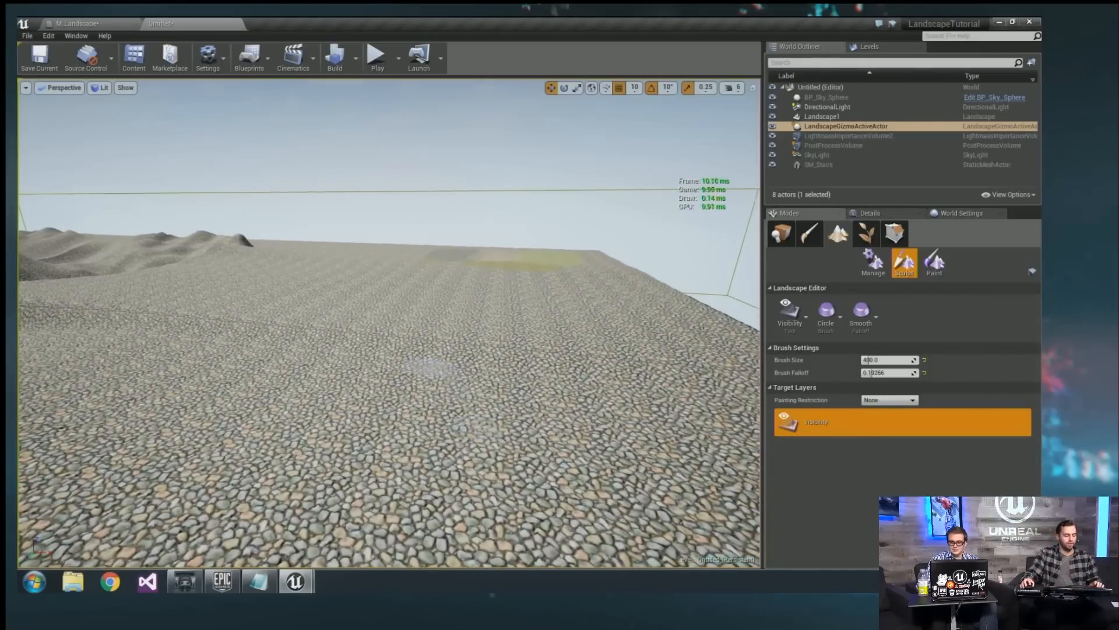
pyautogui.press('w')
pyautogui.moveTo(513, 260)
pyautogui.mouseDown(button='right')
pyautogui.moveTo(367, 260)
pyautogui.moveTo(355, 350)
pyautogui.moveTo(391, 292)
pyautogui.moveTo(417, 280)
pyautogui.mouseUp(button='right')
pyautogui.press('w')
pyautogui.moveTo(414, 366); pyautogui.dragTo(413, 374, button='right')
pyautogui.press('s')
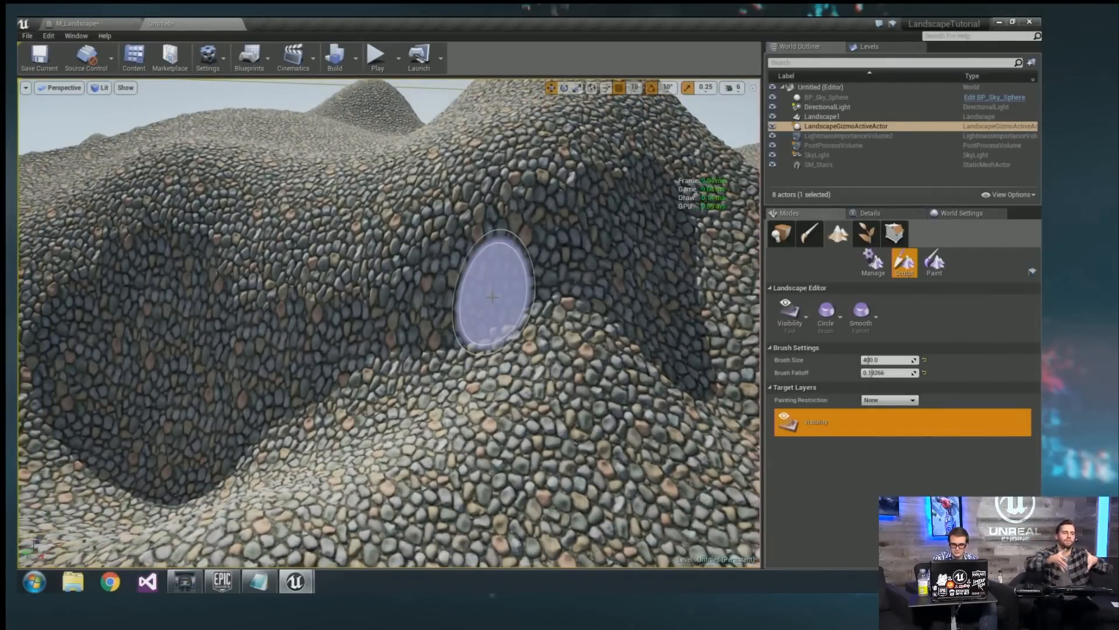
pyautogui.moveTo(411, 328)
pyautogui.mouseDown()
pyautogui.moveTo(383, 331)
pyautogui.moveTo(387, 321)
pyautogui.moveTo(424, 356)
pyautogui.mouseUp()
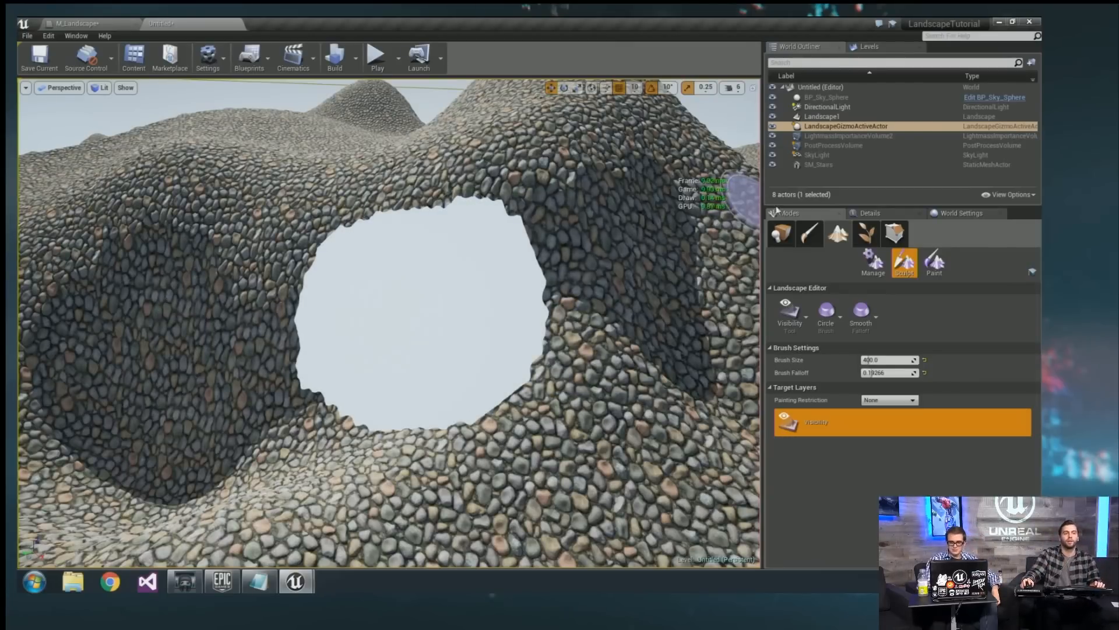
# Switch to Place mode and examine the hole in the hillside from farther back and from the side.
pyautogui.click(783, 241)
pyautogui.press('s')
pyautogui.moveTo(534, 314); pyautogui.dragTo(534, 313, button='right')
pyautogui.press('w')
pyautogui.press('s')
pyautogui.press('a')
pyautogui.press('a')
pyautogui.press('w')
pyautogui.press('d')
pyautogui.press('s')
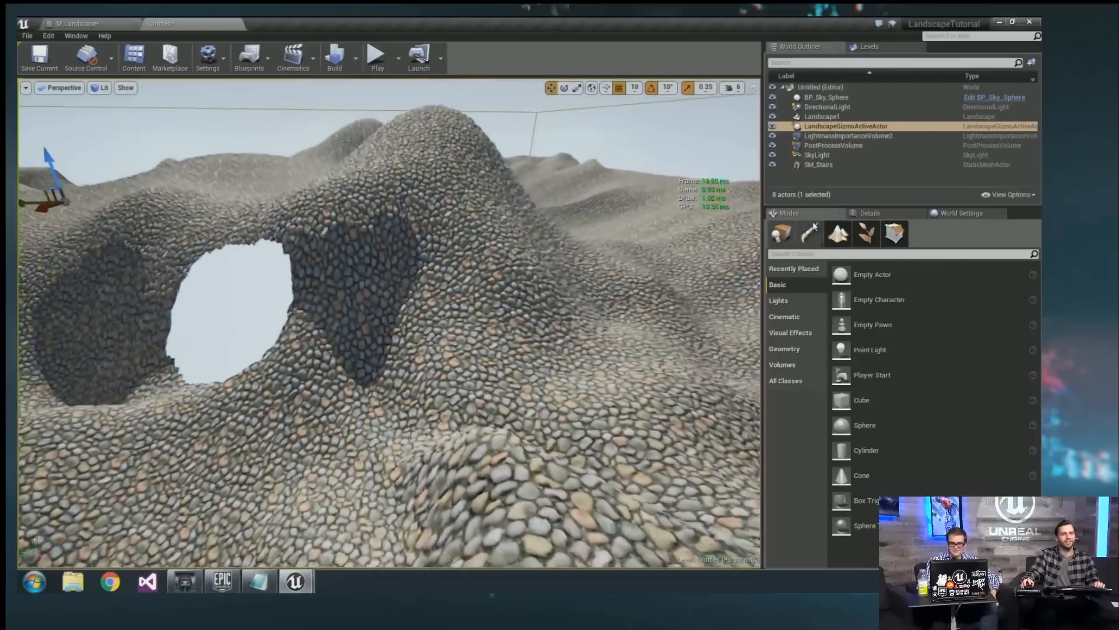
# Open the landscape's material instance M_Landscape_Inst and its parent material M_Landscape.
pyautogui.click(885, 215)
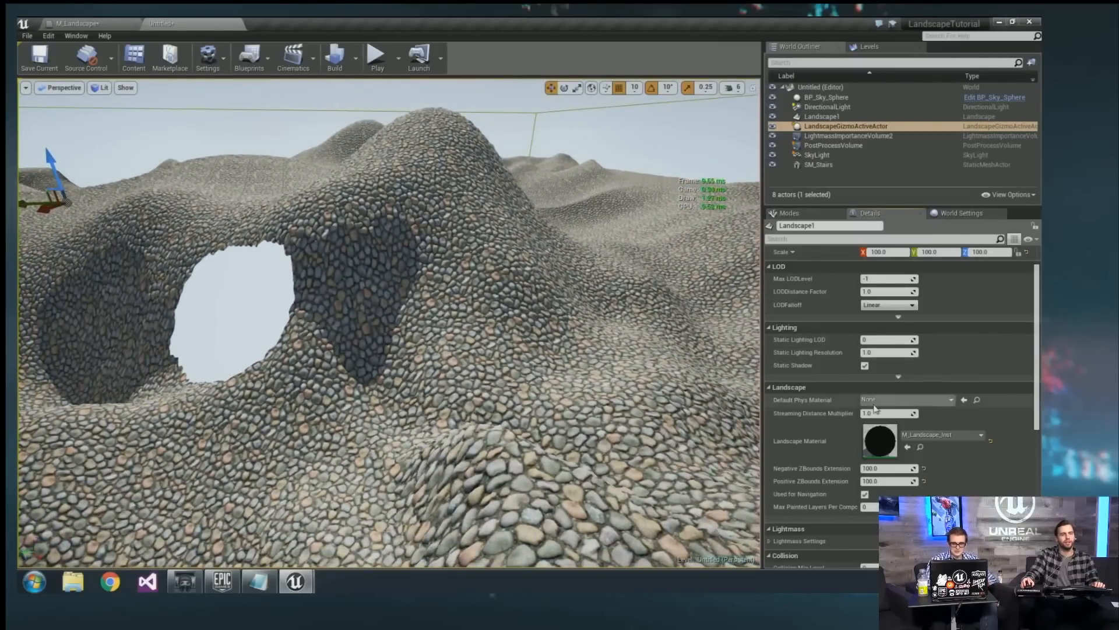
pyautogui.doubleClick(872, 433)
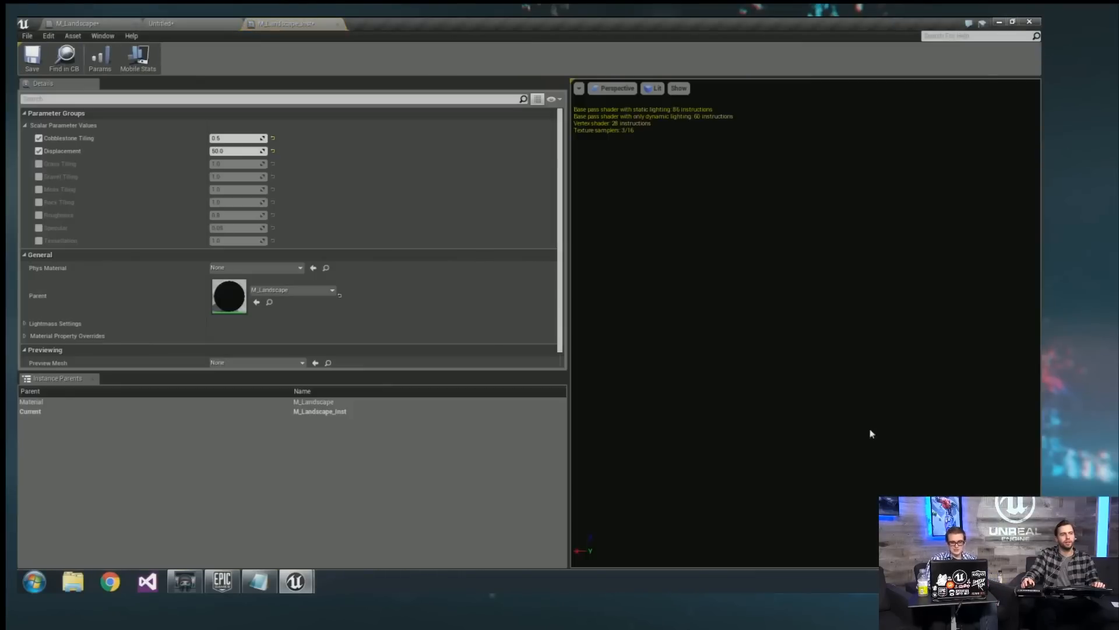
pyautogui.doubleClick(230, 299)
# Connect the grass Texture Sample's colour output to input B of the Multiply node fed by the Reduce Macro Contrast group.
pyautogui.scroll(-7, 579, 297)
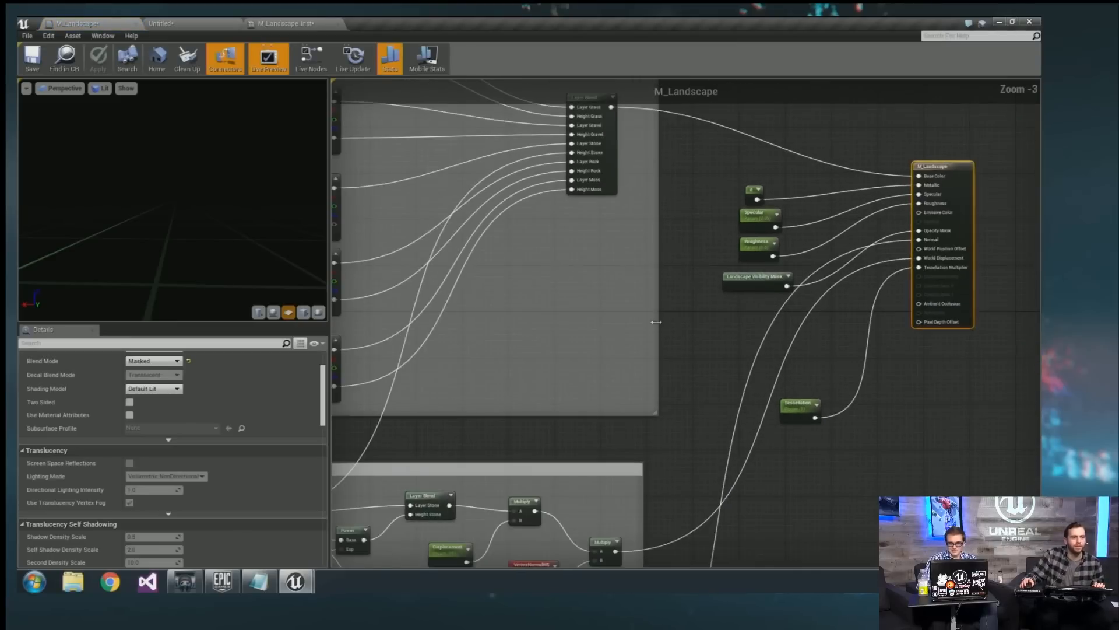
pyautogui.moveTo(587, 295); pyautogui.dragTo(750, 320, button='right')
pyautogui.scroll(2, 659, 292)
pyautogui.moveTo(521, 225); pyautogui.dragTo(446, 247, button='right')
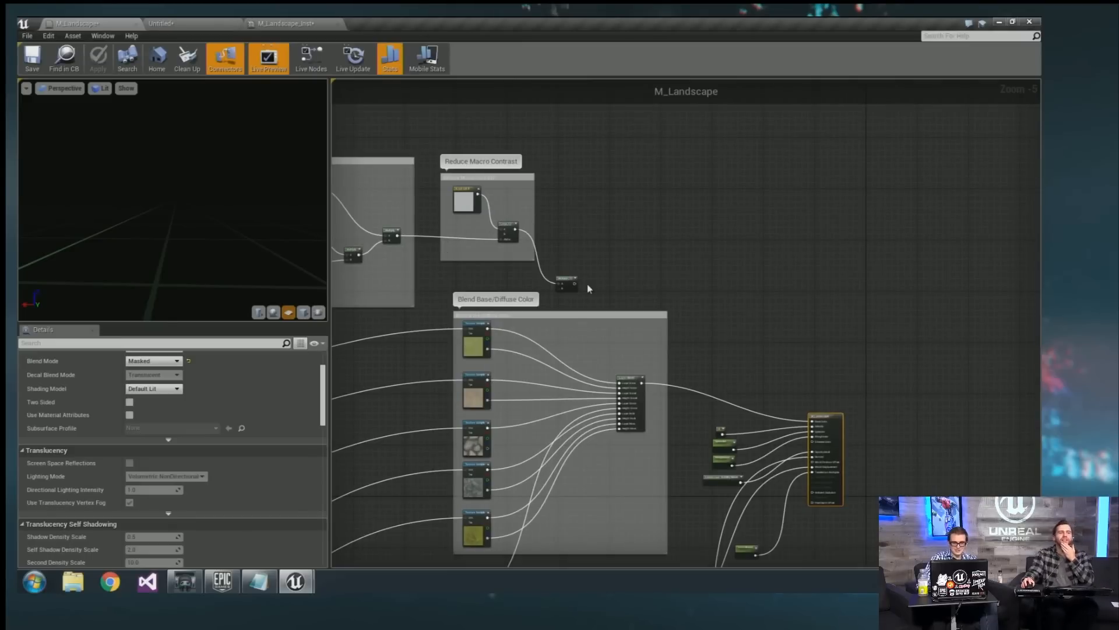
pyautogui.scroll(3, 564, 283)
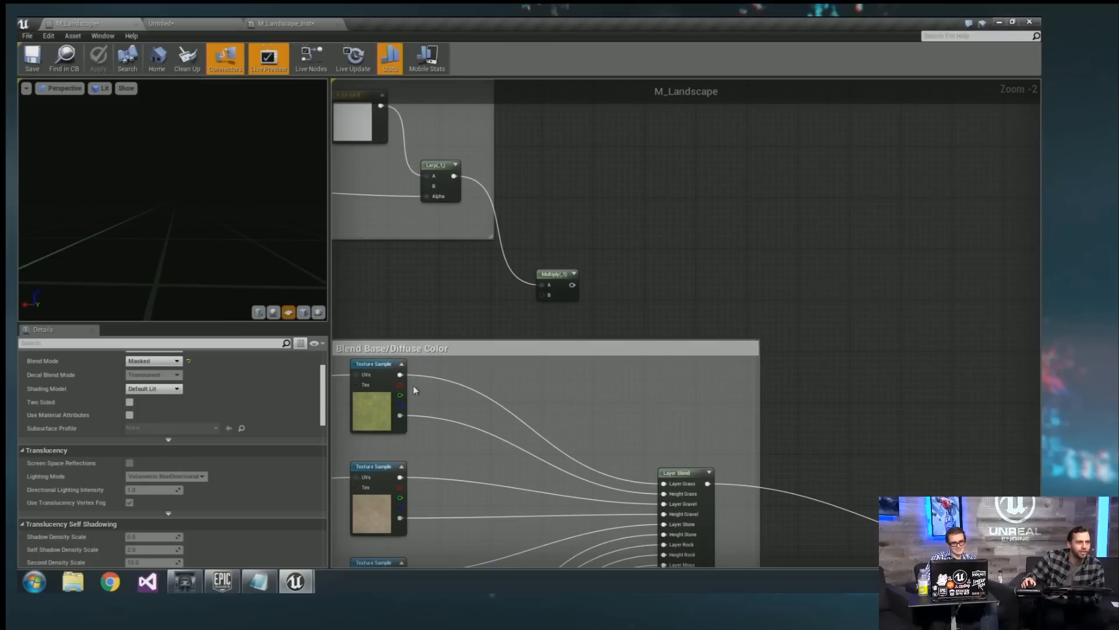
pyautogui.moveTo(400, 374); pyautogui.dragTo(548, 297)
# Return to the level and switch to painting in Landscape mode, with the target layers in view.
pyautogui.click(311, 22)
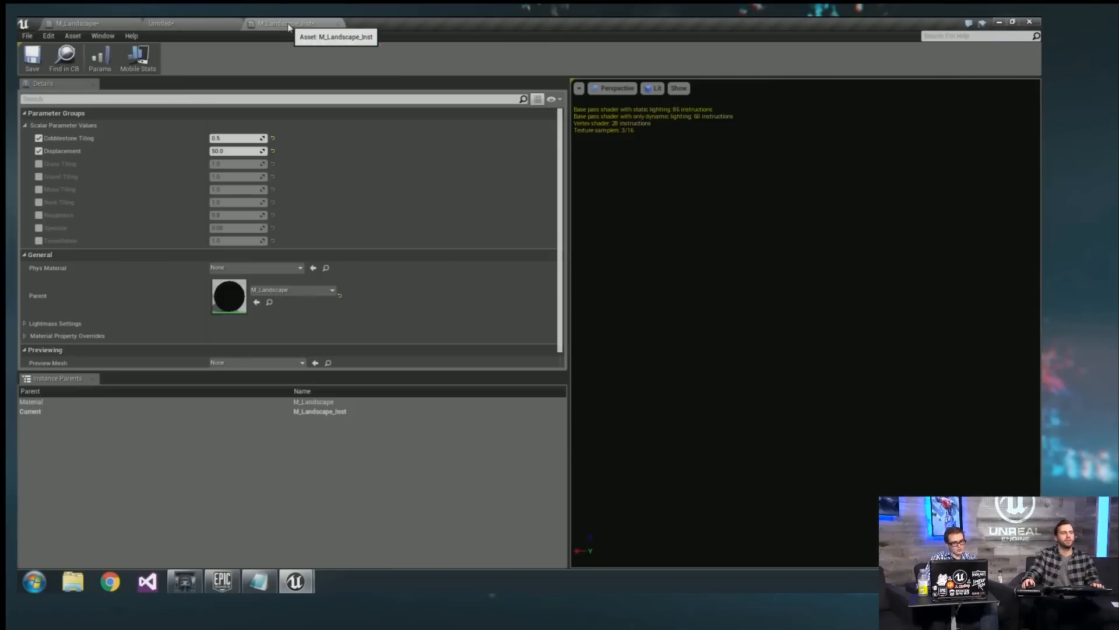
pyautogui.click(103, 22)
pyautogui.click(187, 21)
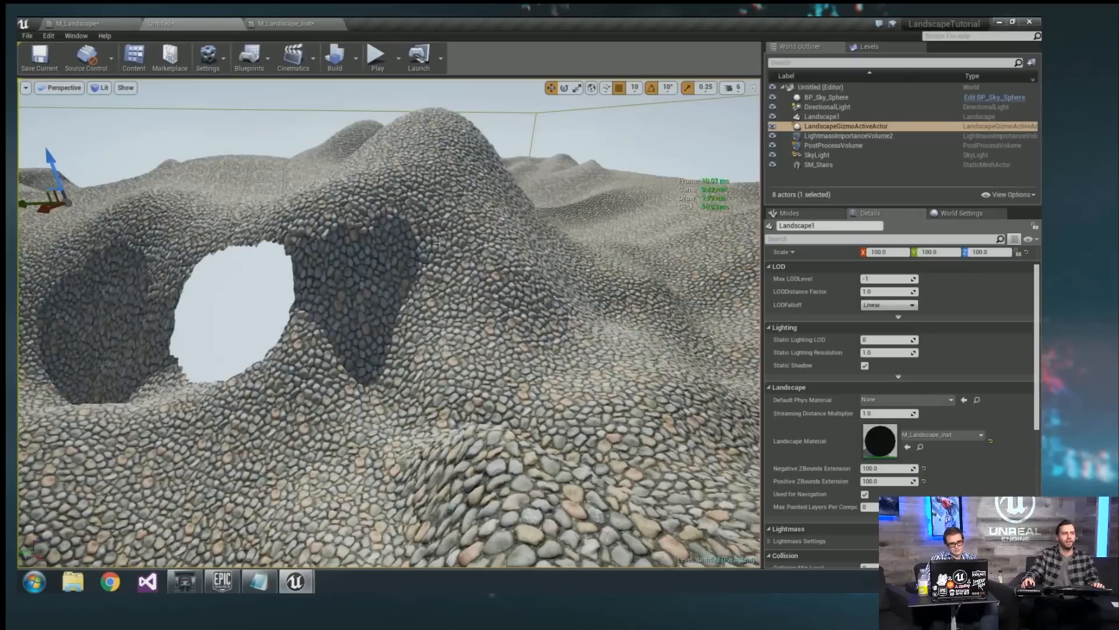
pyautogui.click(788, 213)
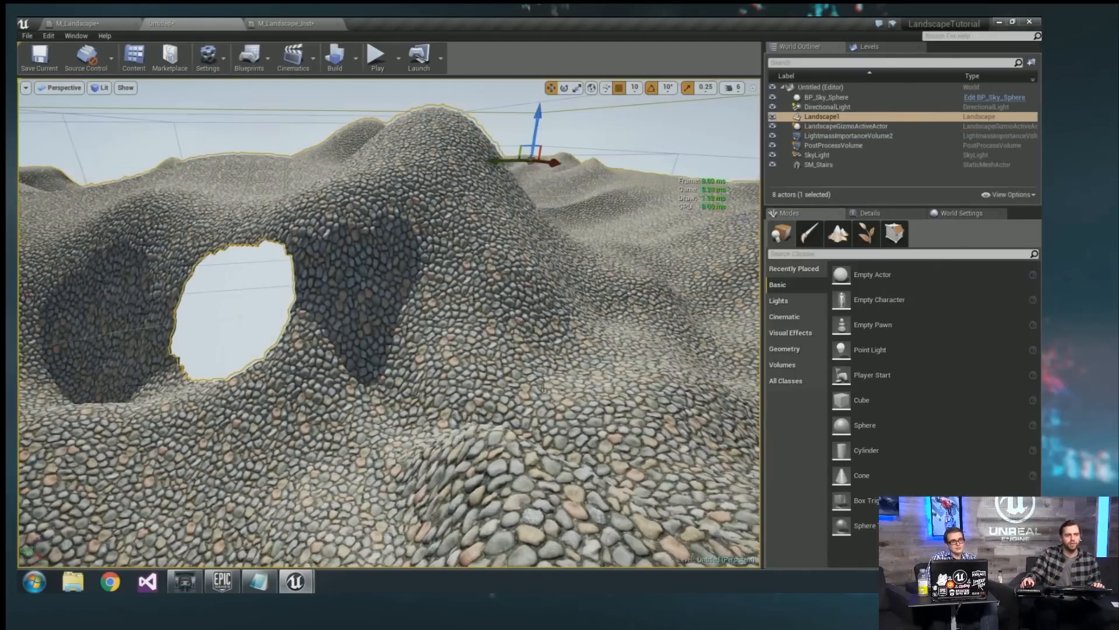
pyautogui.click(838, 234)
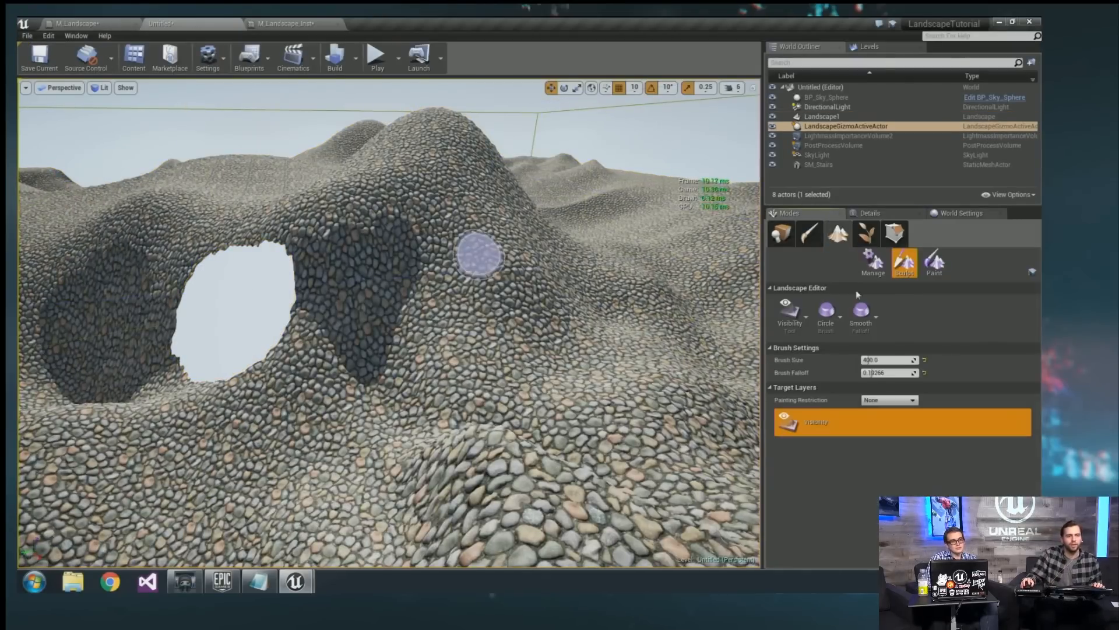
pyautogui.click(945, 268)
pyautogui.scroll(-1, 793, 493)
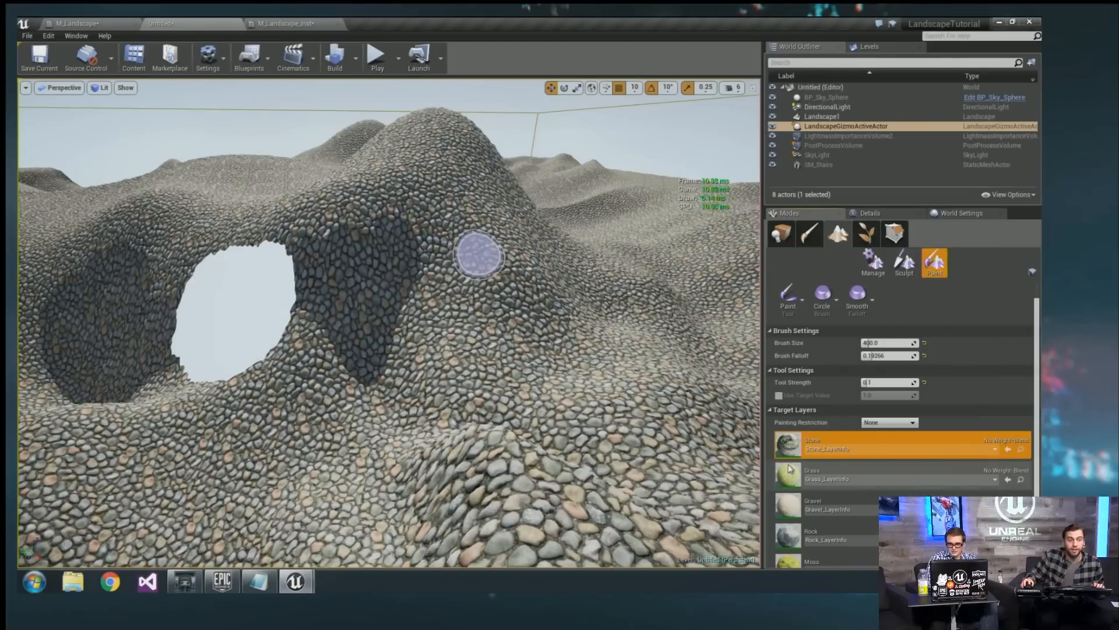
# Clear the Stone layer from the landscape and open the layer actions for Grass.
pyautogui.rightClick(791, 474)
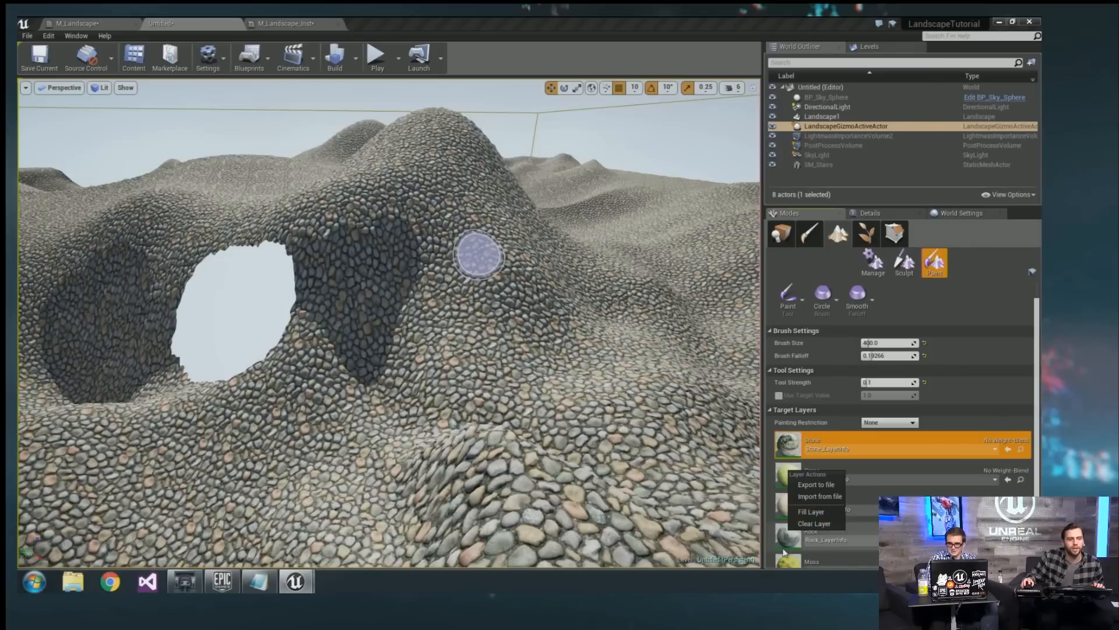
pyautogui.rightClick(799, 445)
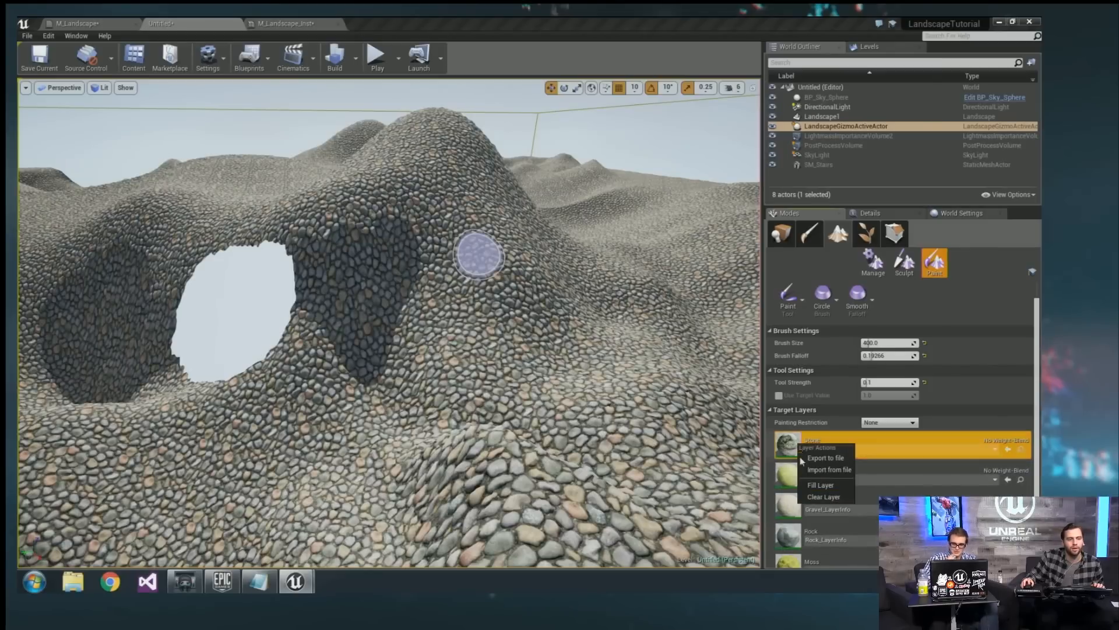
pyautogui.click(823, 497)
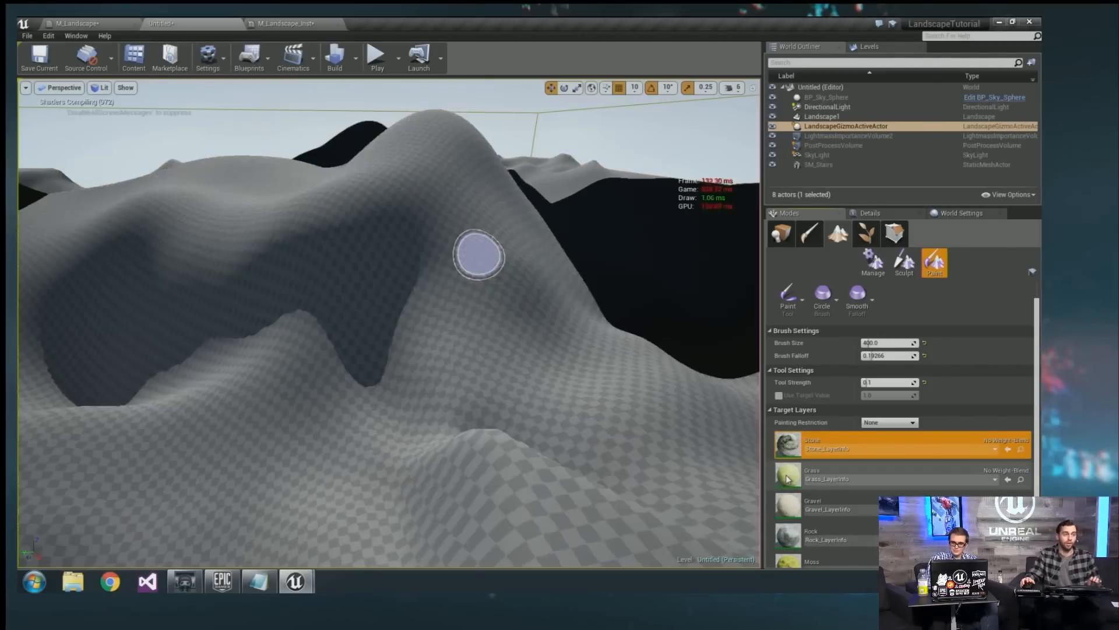
pyautogui.rightClick(788, 478)
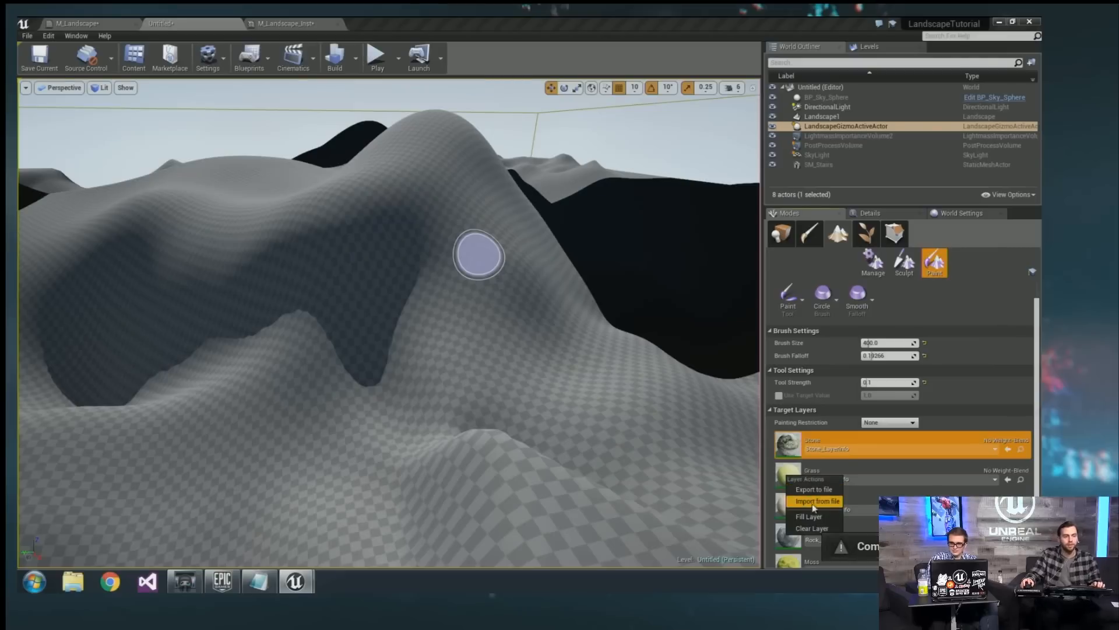
# Reopen M_Landscape from its instance and check the Multiply node's connections above the Blend Base/Diffuse Color group.
pyautogui.click(274, 22)
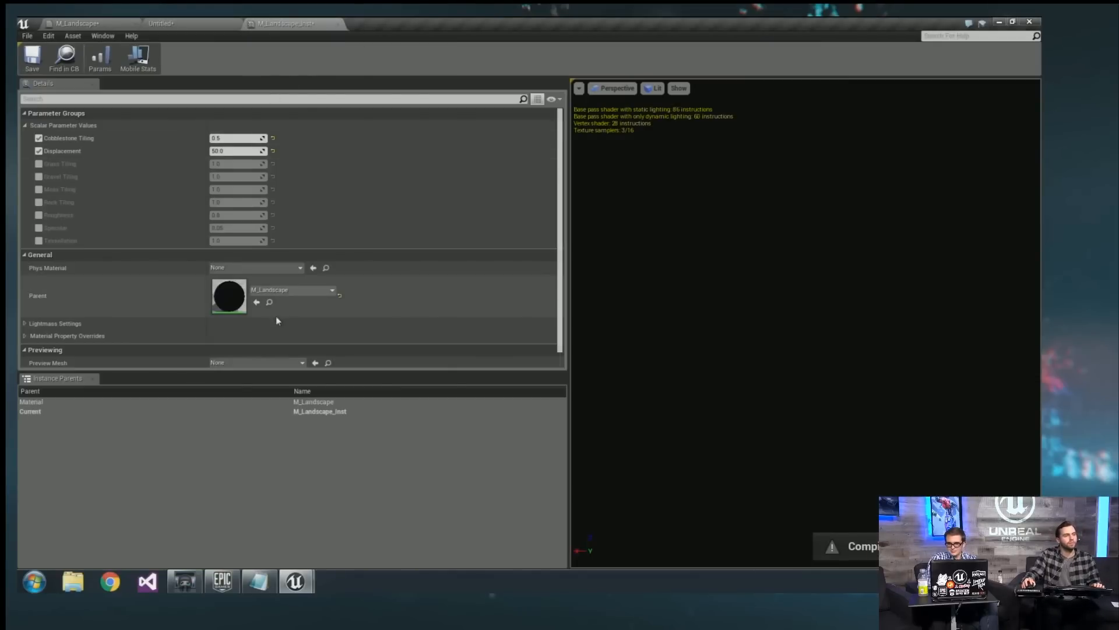
pyautogui.doubleClick(214, 301)
pyautogui.moveTo(566, 293); pyautogui.dragTo(637, 290, button='right')
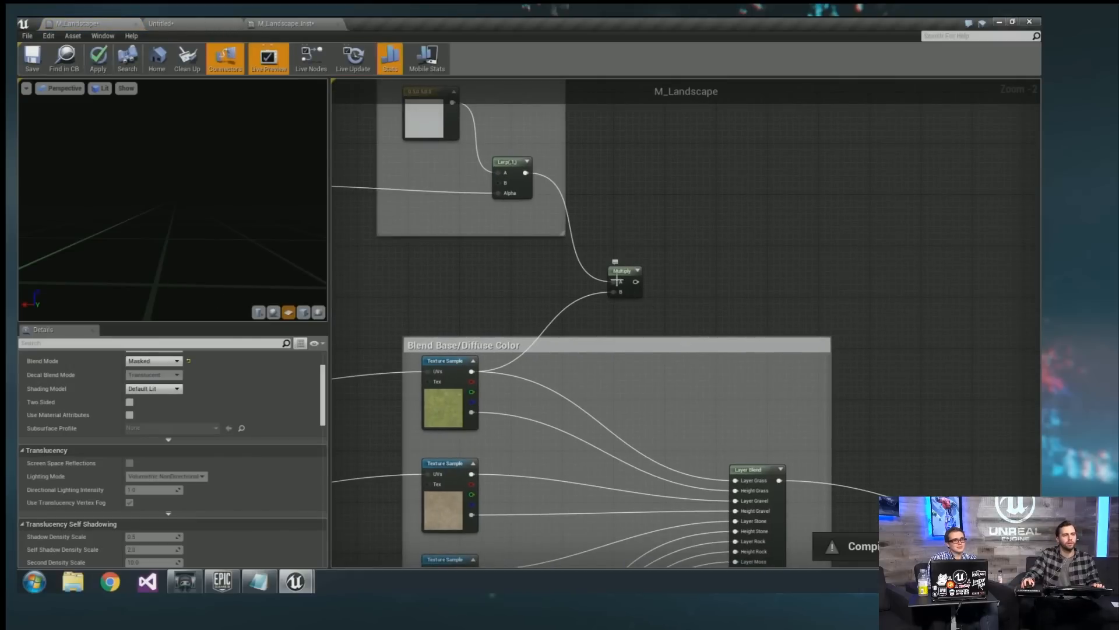
# Return to the level, leave Landscape mode and examine the whole landscape from a distance.
pyautogui.click(150, 24)
pyautogui.press('s')
pyautogui.moveTo(422, 259)
pyautogui.mouseDown(button='right')
pyautogui.moveTo(539, 257)
pyautogui.moveTo(520, 286)
pyautogui.moveTo(535, 228)
pyautogui.mouseUp(button='right')
pyautogui.press('w')
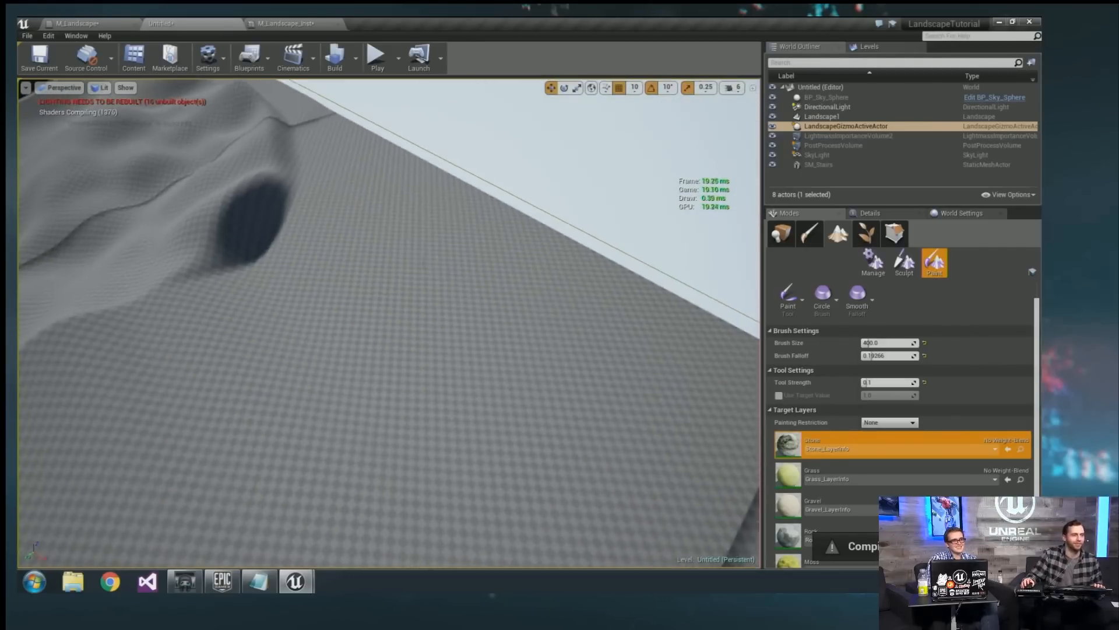
pyautogui.click(786, 238)
pyautogui.press('w')
pyautogui.moveTo(618, 262); pyautogui.dragTo(459, 343, button='right')
pyautogui.press('s')
pyautogui.scroll(-5, 358, 354)
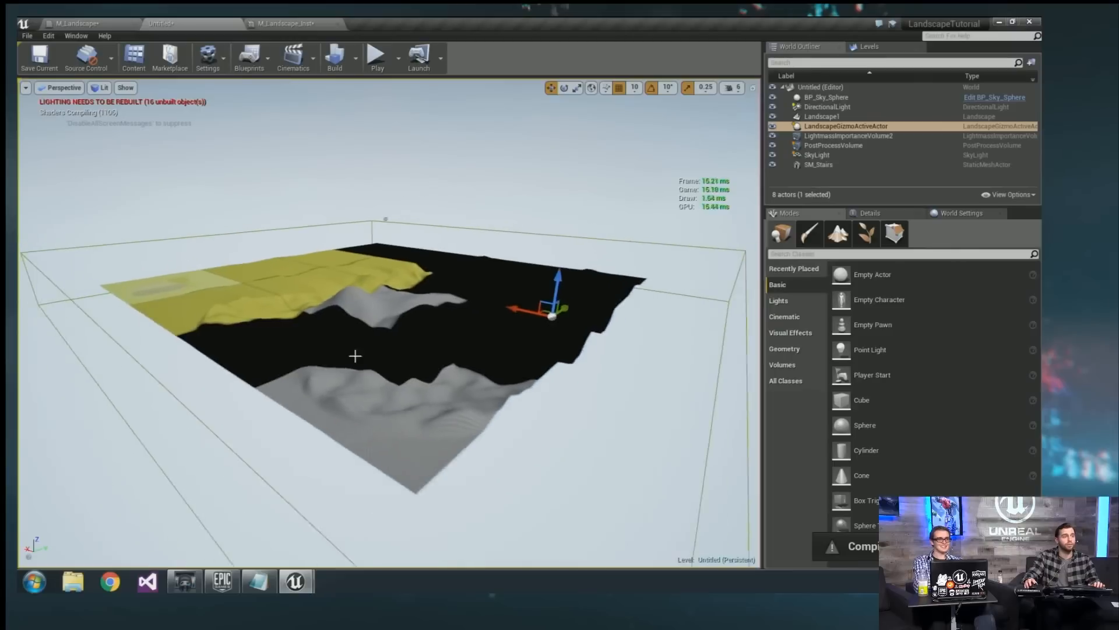
# Display the landscape in the viewport with the LOD visualizer.
pyautogui.click(105, 88)
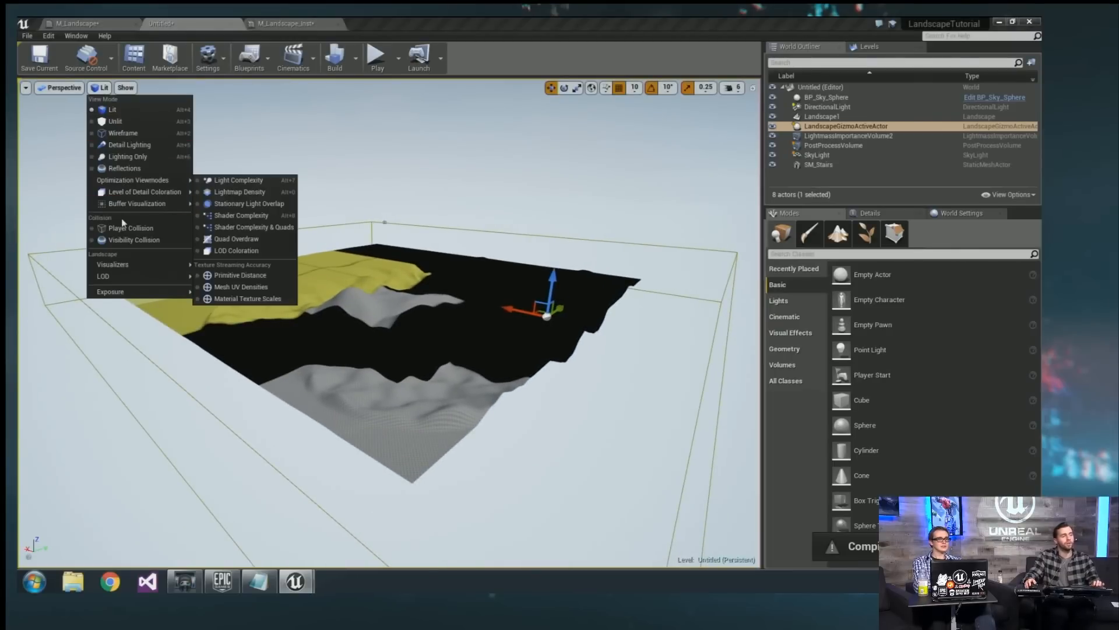
pyautogui.moveTo(115, 287)
pyautogui.moveTo(128, 266)
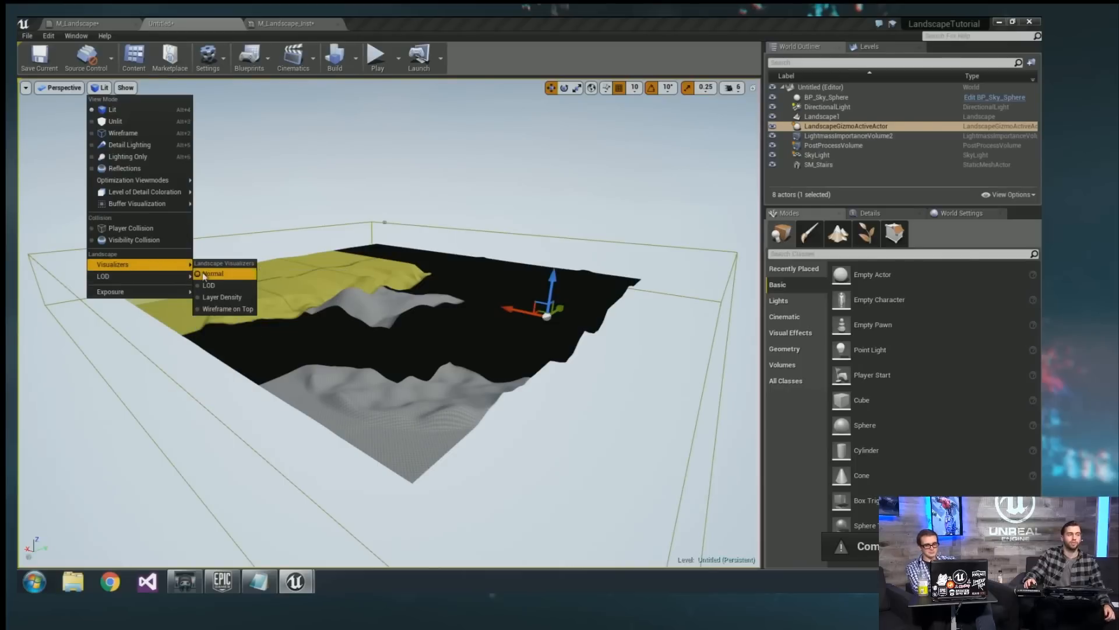
pyautogui.click(211, 285)
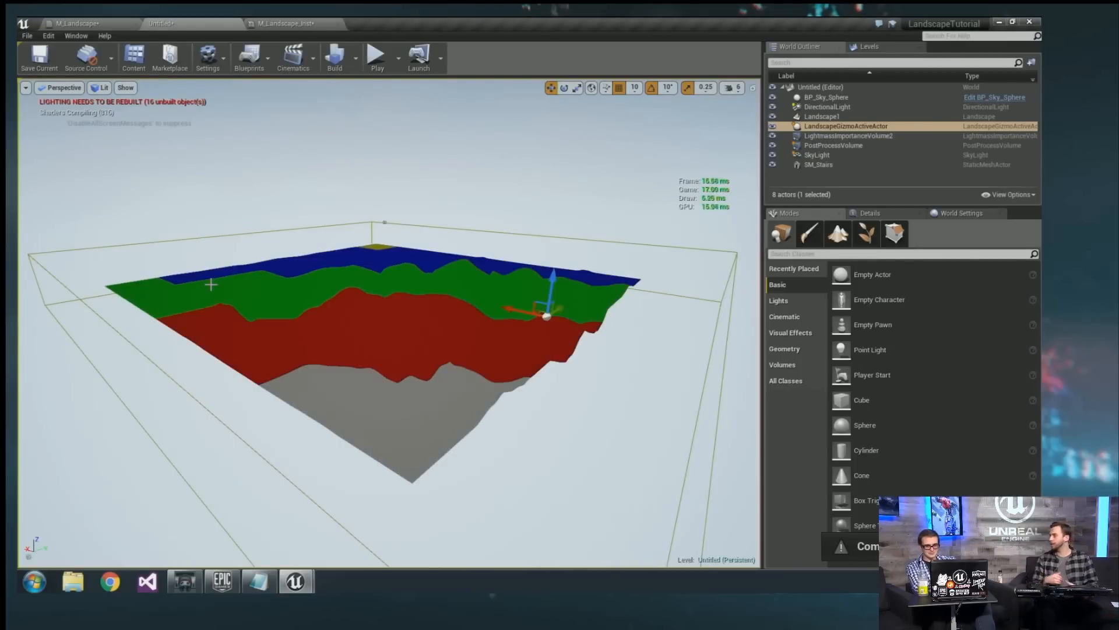
# Examine how the coloured LOD bands change across the landscape as the camera moves farther away and closer.
pyautogui.scroll(-8, 264, 288)
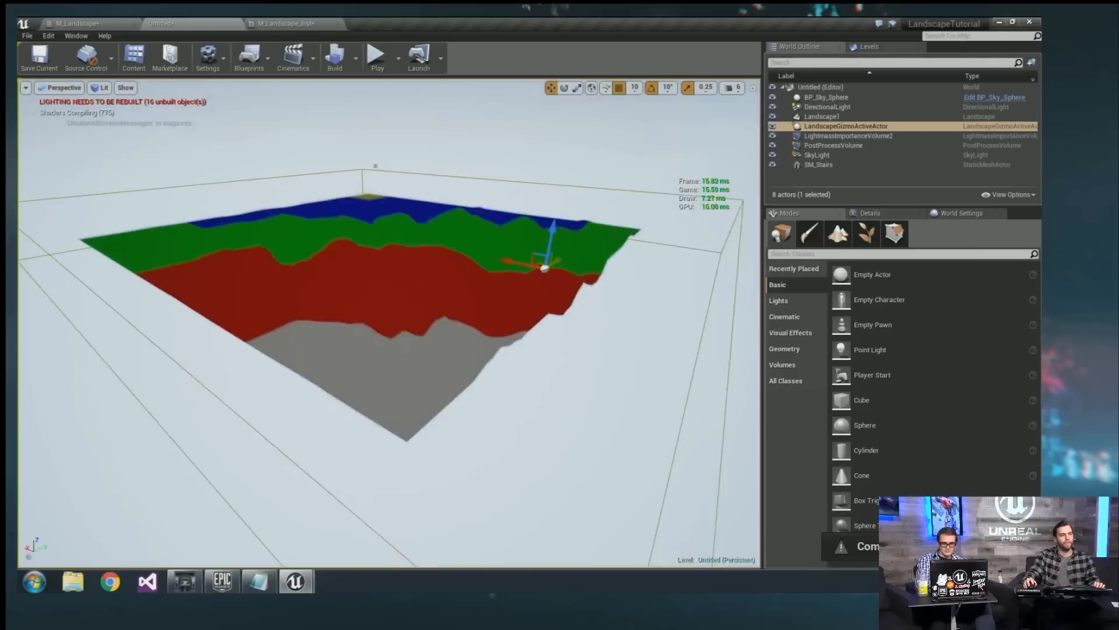
pyautogui.scroll(-6, 385, 315)
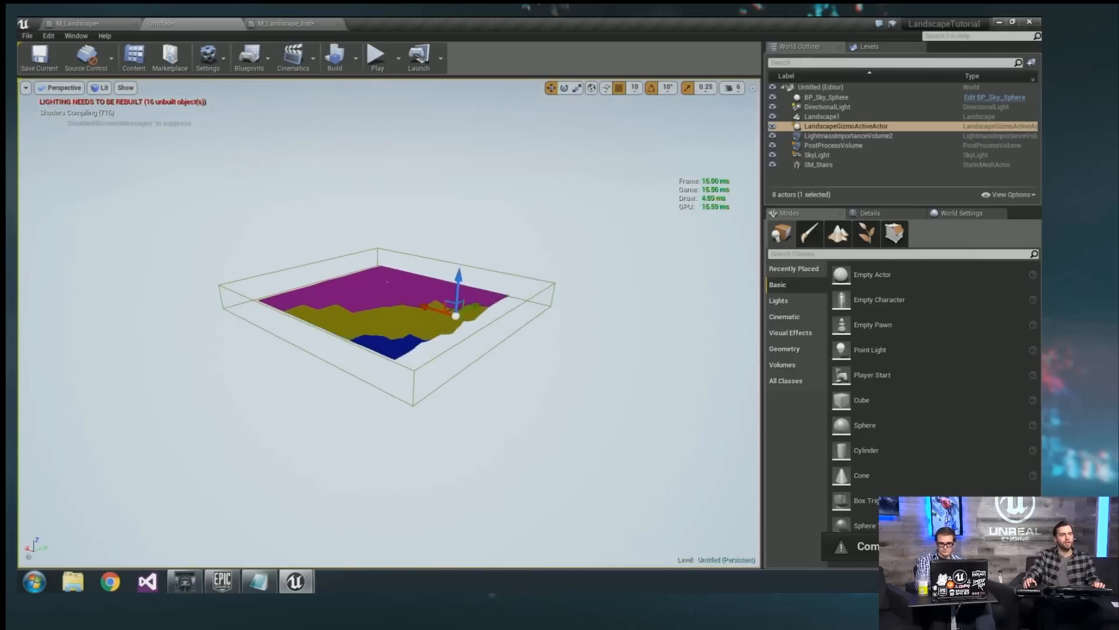
pyautogui.scroll(8, 361, 349)
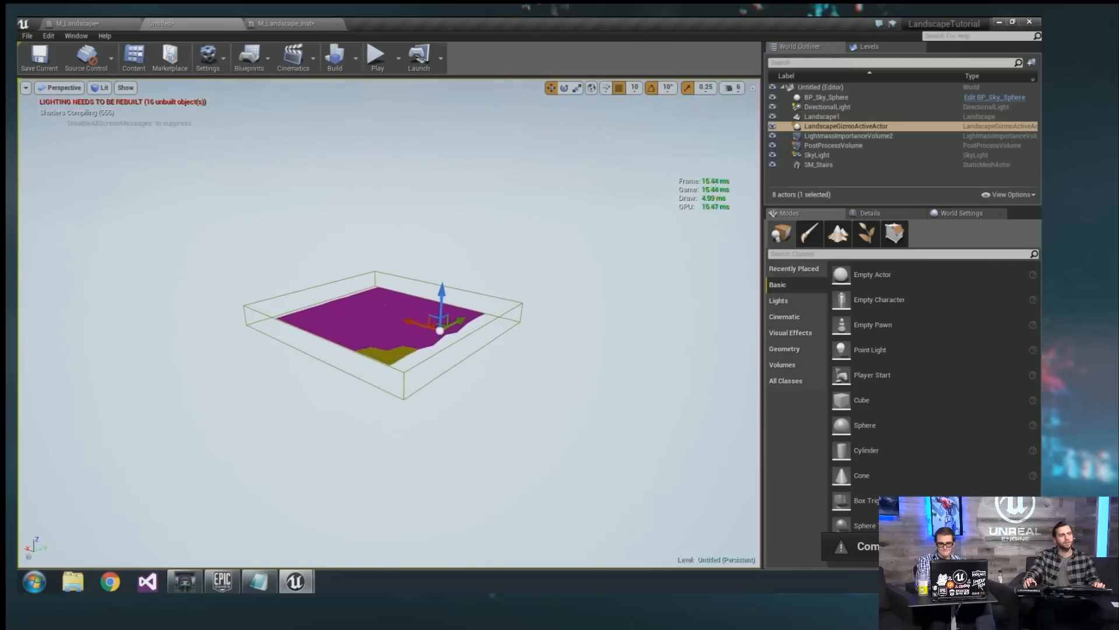
pyautogui.scroll(8, 389, 323)
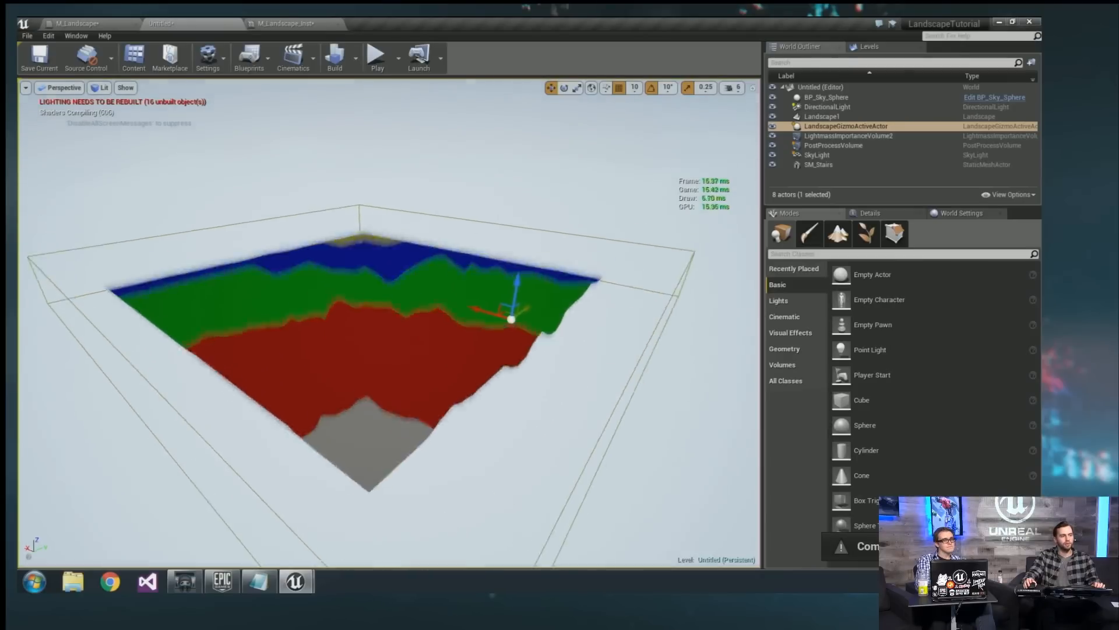
pyautogui.scroll(-6, 389, 322)
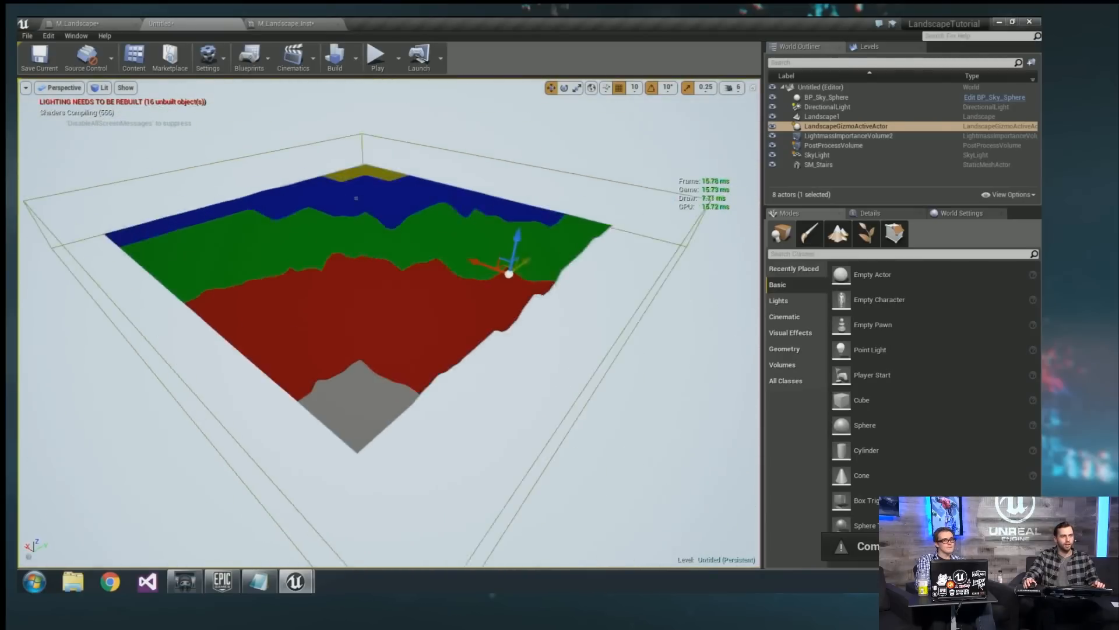
pyautogui.scroll(4, 390, 323)
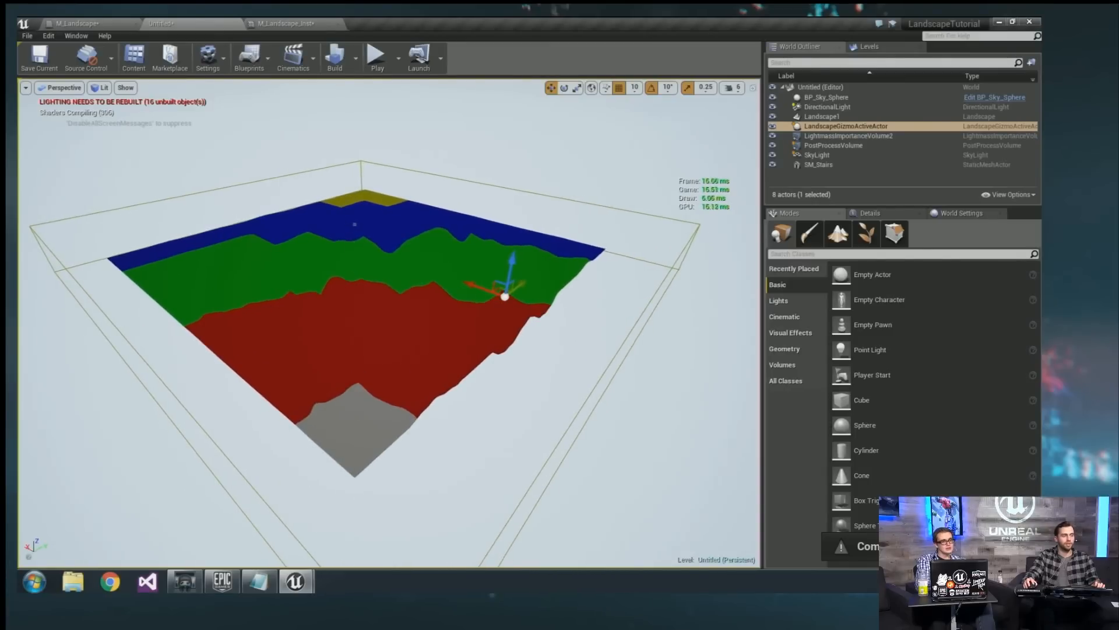
pyautogui.scroll(4, 354, 248)
# Choose the landscape LOD visualizer again and compare the bands from far away, close up and mid-distance.
pyautogui.click(100, 87)
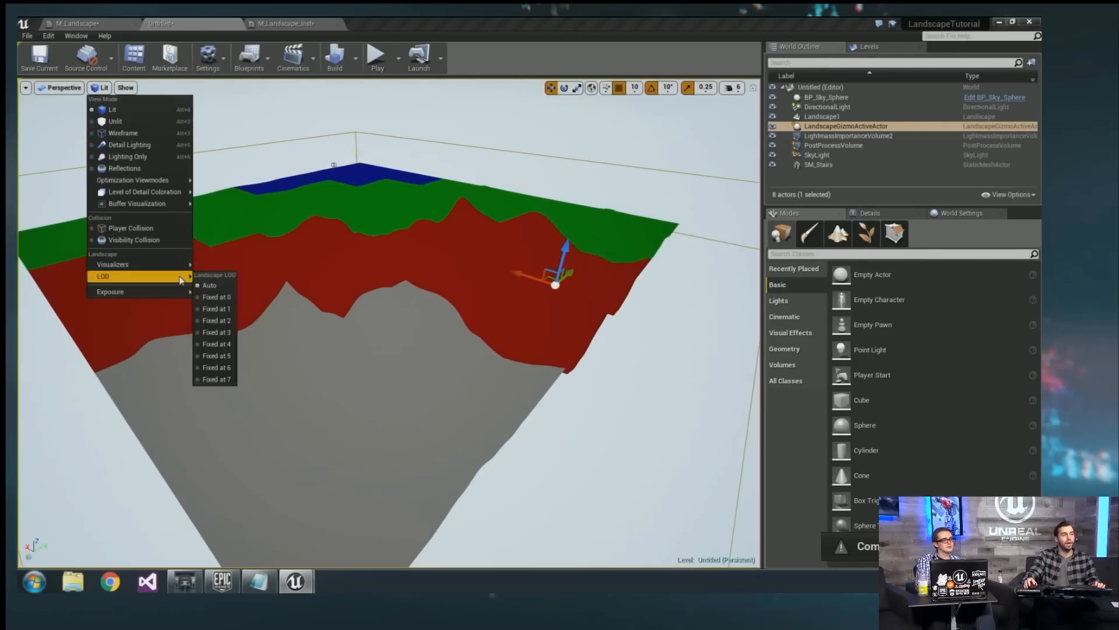
pyautogui.moveTo(171, 268)
pyautogui.click(209, 285)
pyautogui.scroll(-6, 389, 321)
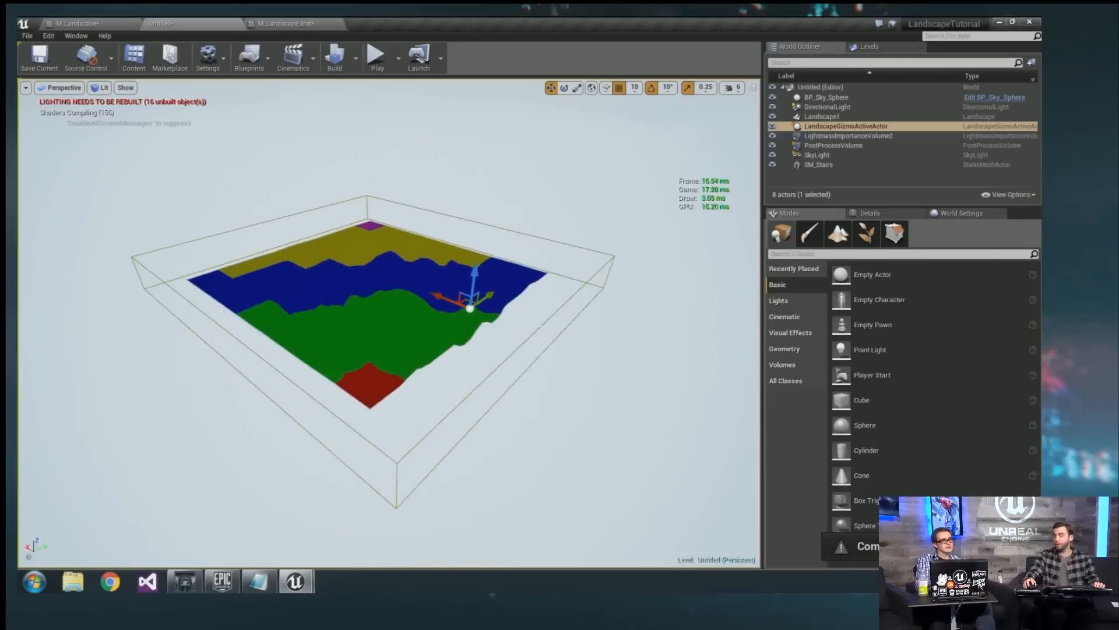
pyautogui.scroll(8, 389, 320)
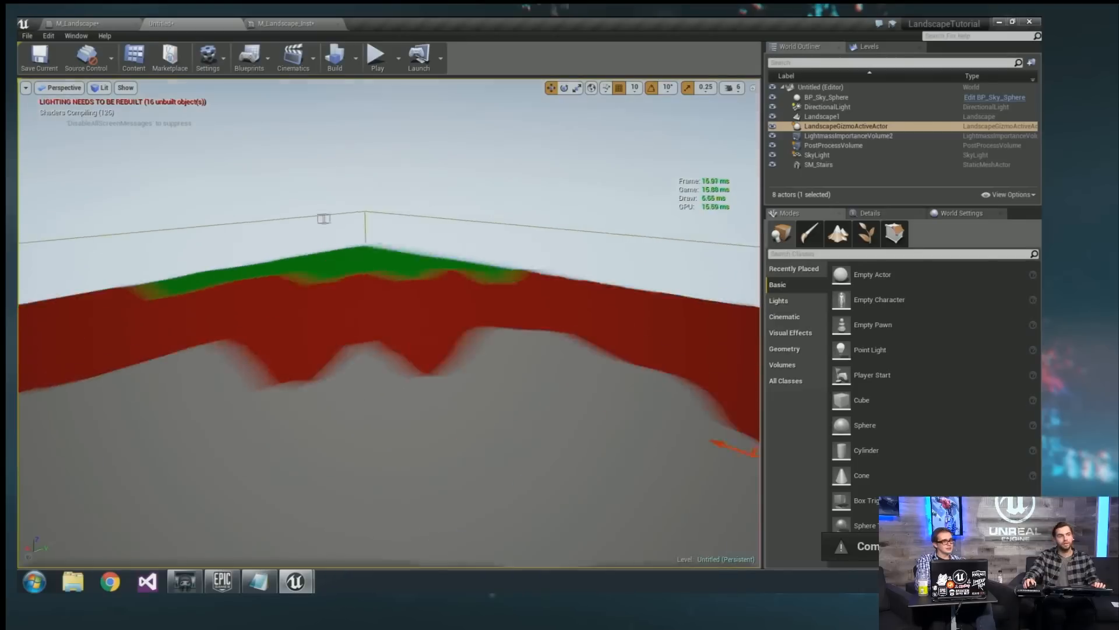
pyautogui.scroll(-5, 389, 321)
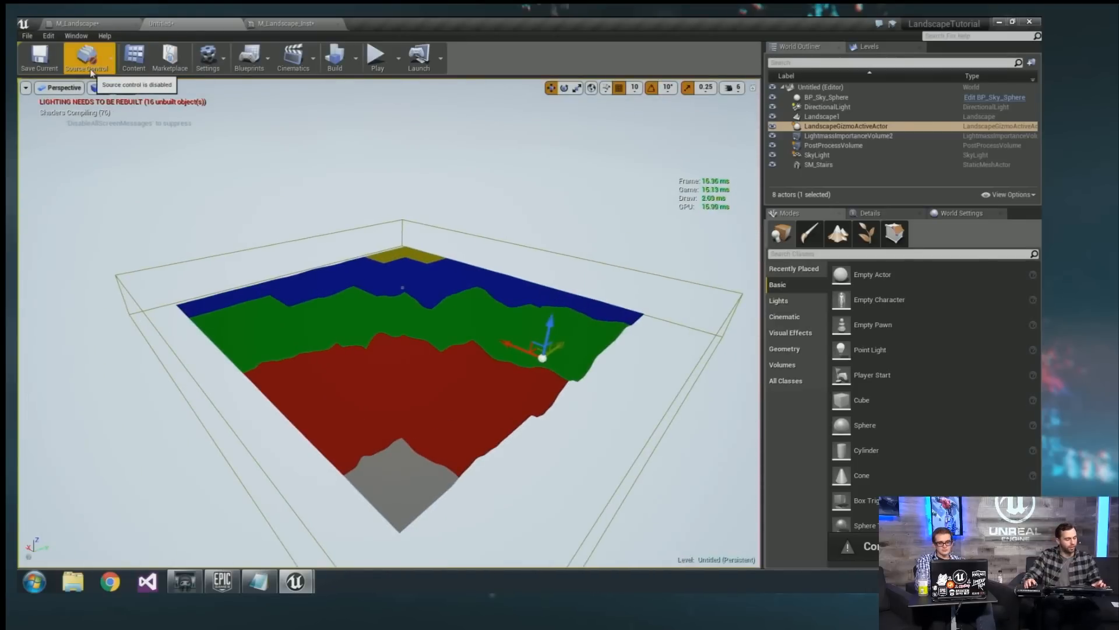
# Display the level in Wireframe and examine the mesh density across the landscape's coloured LOD bands.
pyautogui.hotkey('alt', '2')
pyautogui.scroll(5, 389, 320)
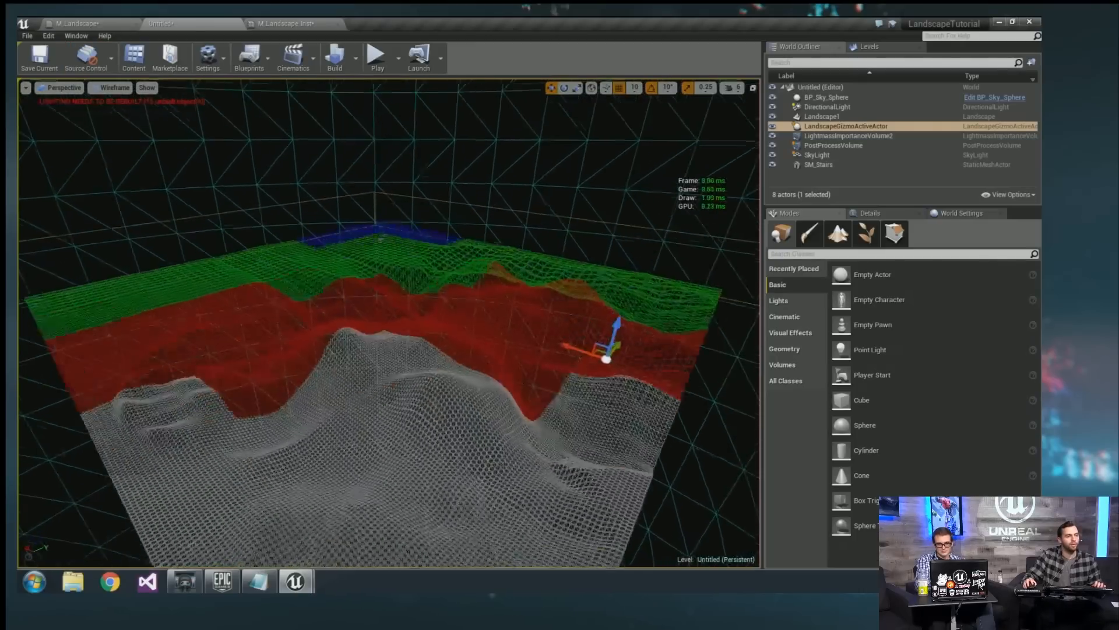
pyautogui.scroll(-1, 389, 321)
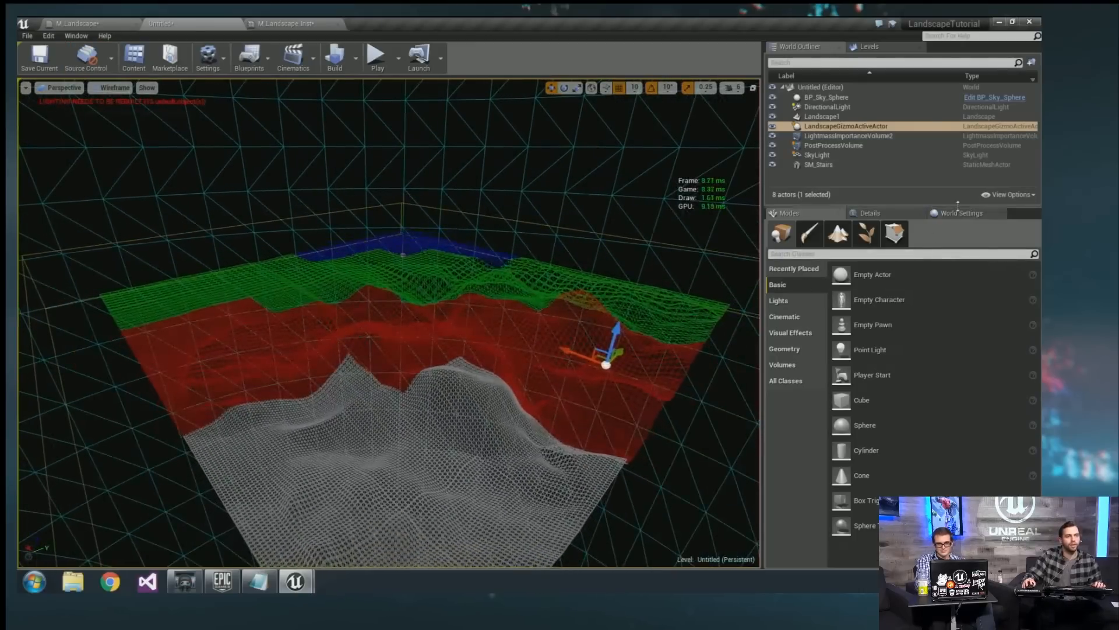
# Select the landscape to show its details and turn off the display of Bounds in the viewport.
pyautogui.click(871, 212)
pyautogui.click(458, 441)
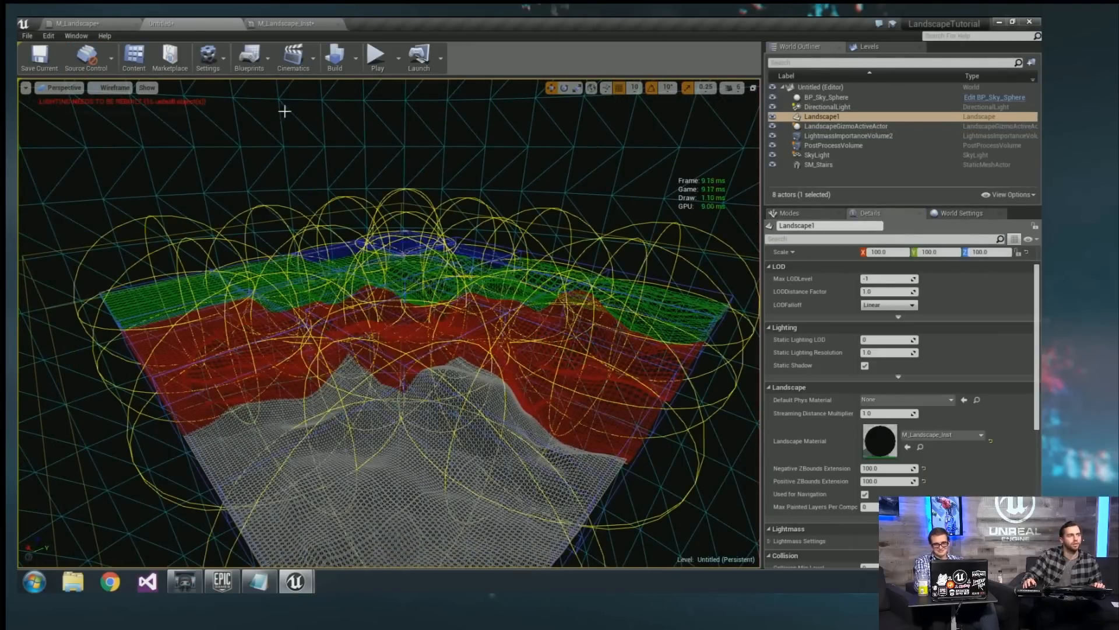
pyautogui.click(147, 88)
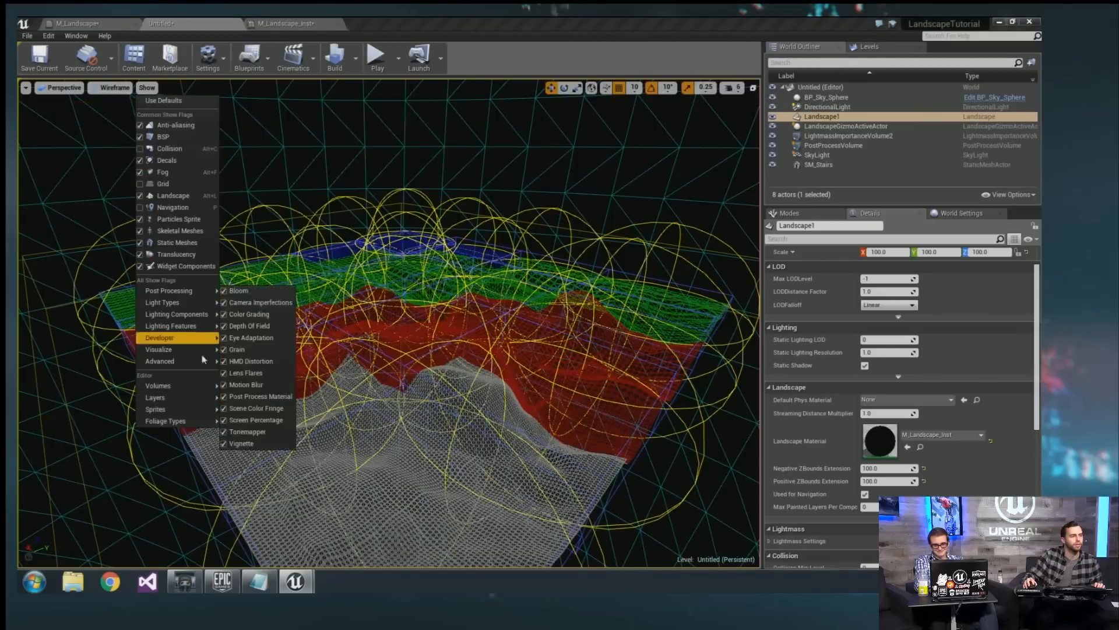
pyautogui.moveTo(175, 361)
pyautogui.moveTo(175, 338)
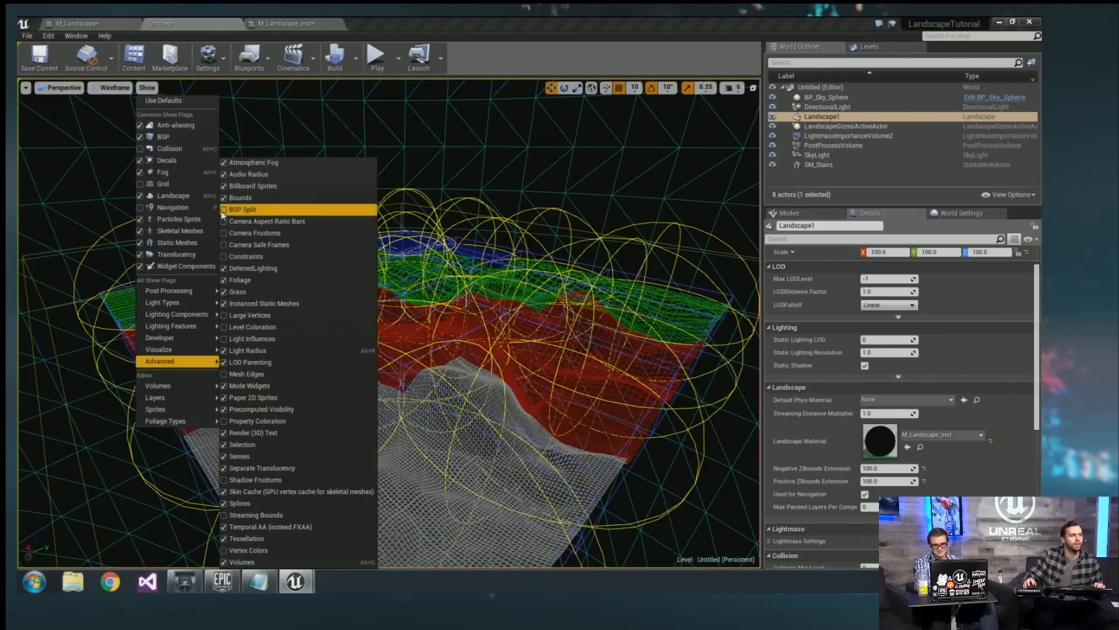
pyautogui.click(226, 199)
# Set the landscape LOD to Auto and return the viewport from Wireframe through Unlit to Lit shading.
pyautogui.click(114, 87)
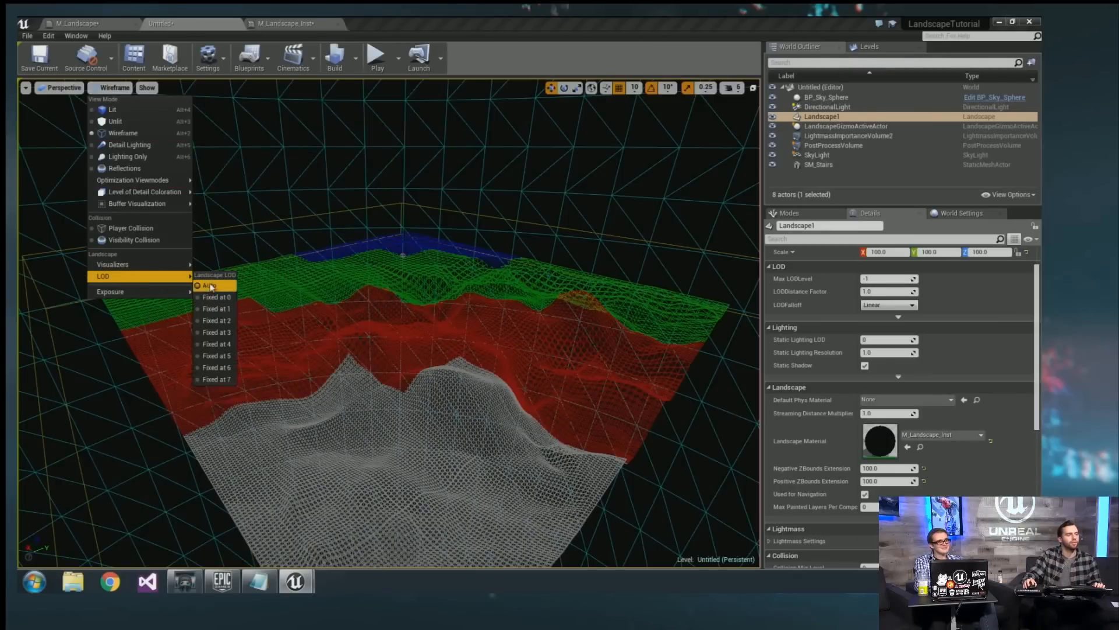
pyautogui.moveTo(140, 264)
pyautogui.click(210, 284)
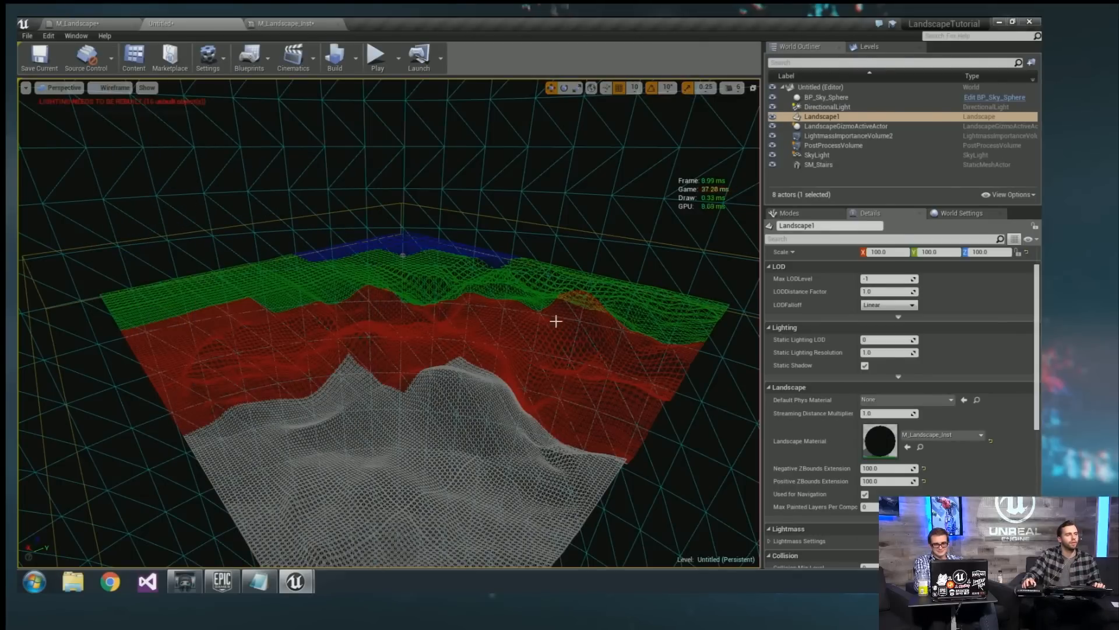
pyautogui.click(116, 88)
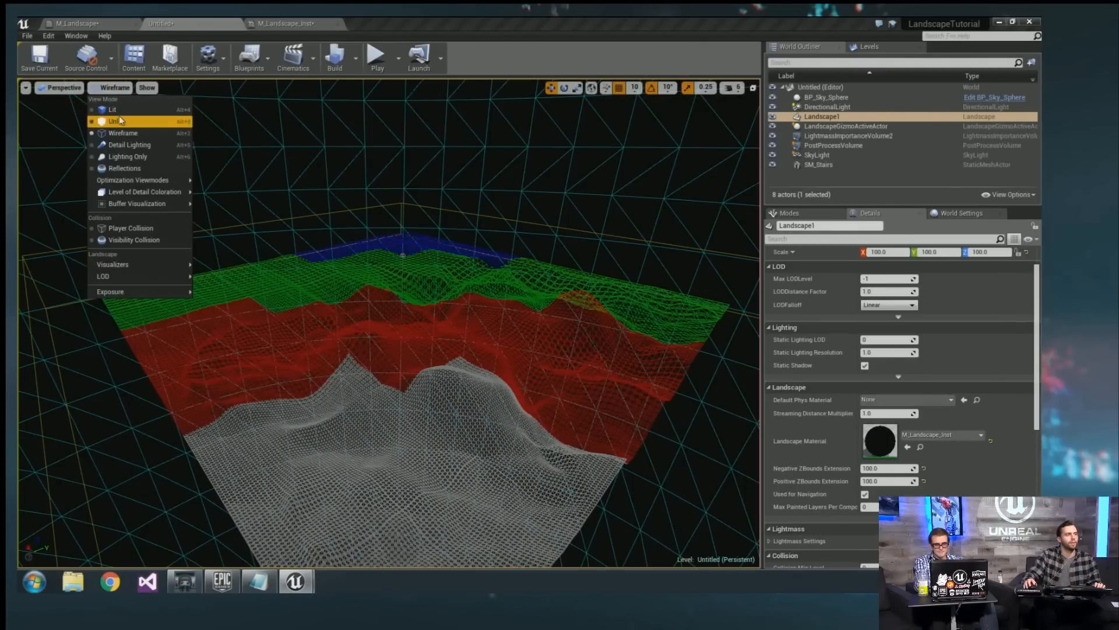
pyautogui.click(120, 121)
pyautogui.click(103, 89)
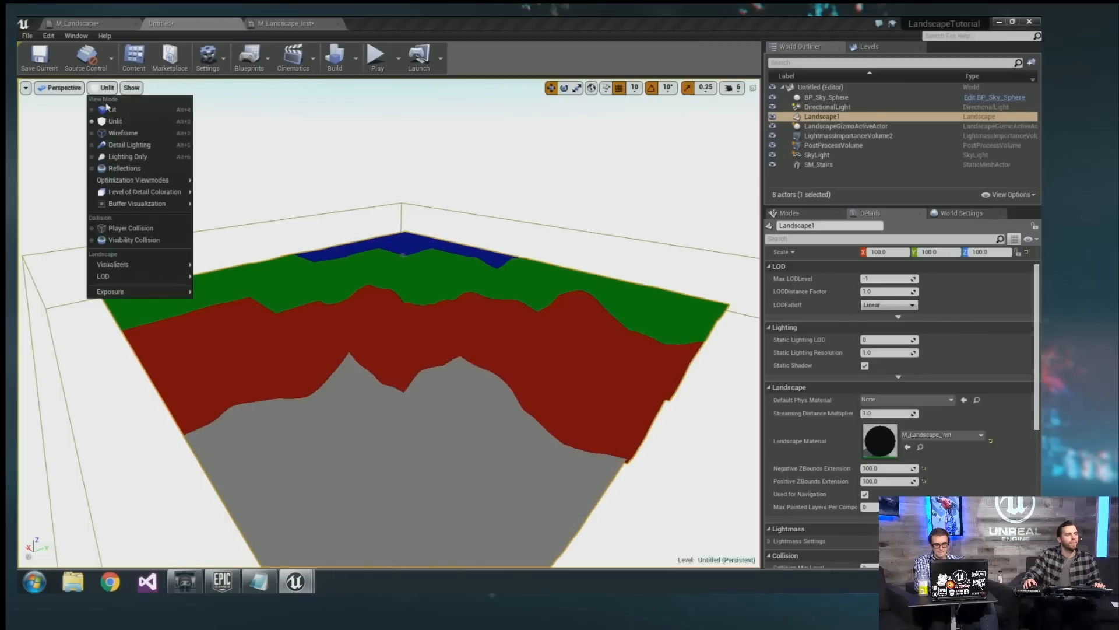
pyautogui.click(111, 107)
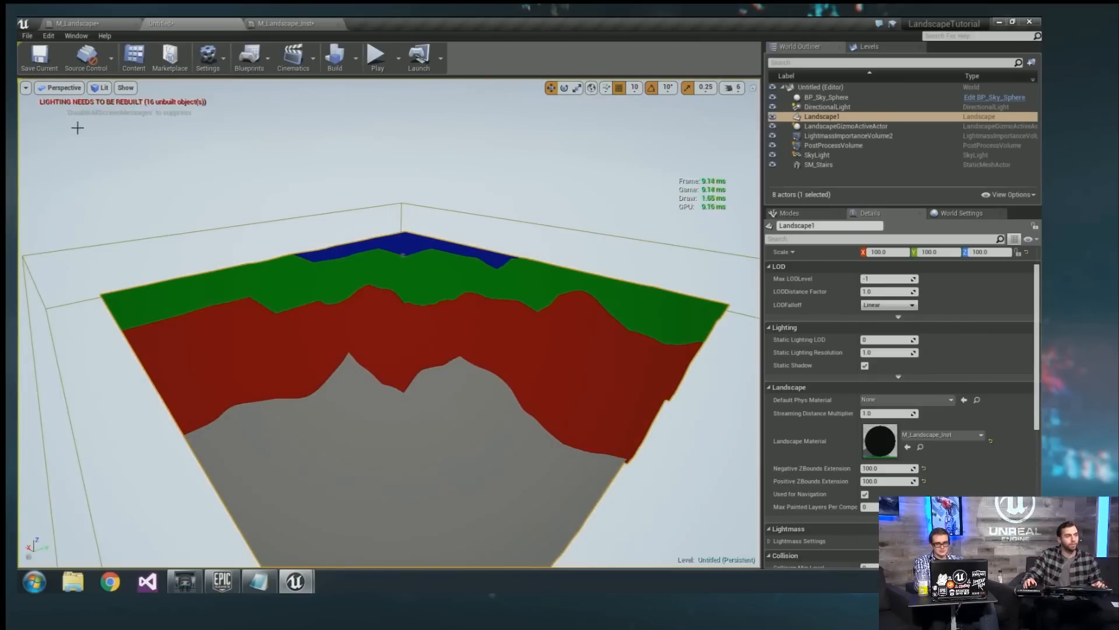
# Switch the landscape visualizer back to Normal and look at the grass surface up close.
pyautogui.click(100, 89)
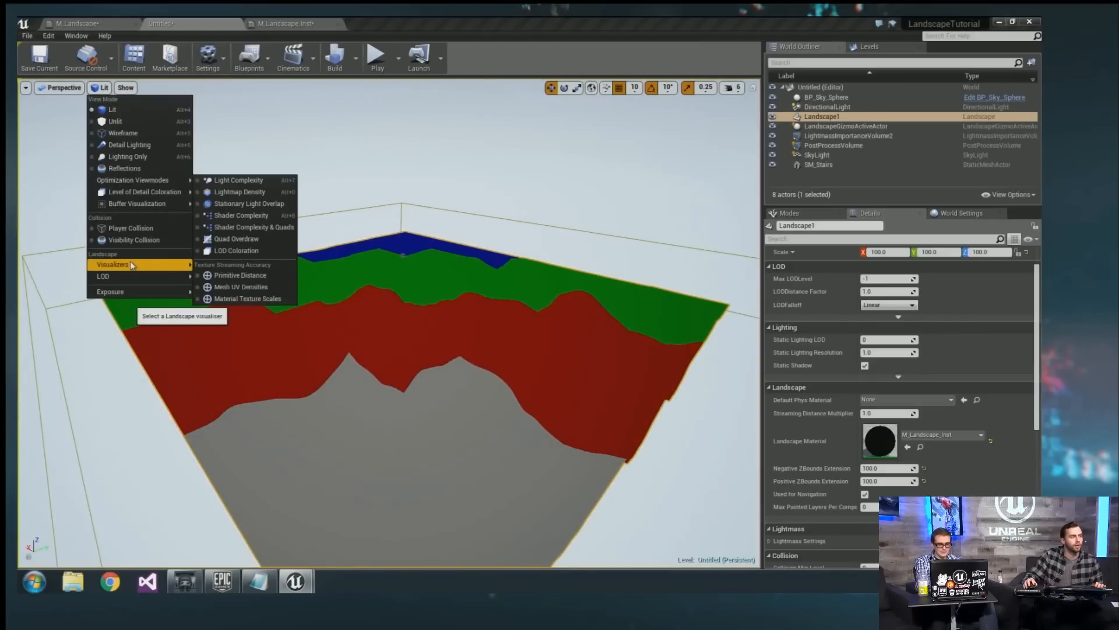
pyautogui.moveTo(128, 265)
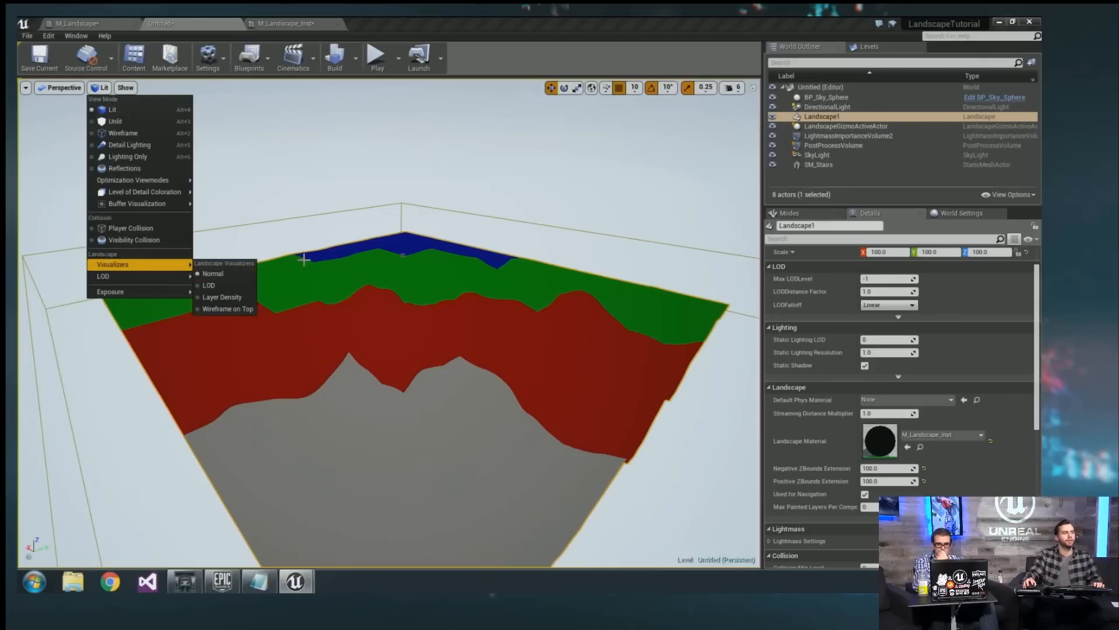
pyautogui.press('w')
pyautogui.moveTo(303, 260); pyautogui.dragTo(280, 306, button='right')
pyautogui.moveTo(304, 259); pyautogui.dragTo(324, 249, button='right')
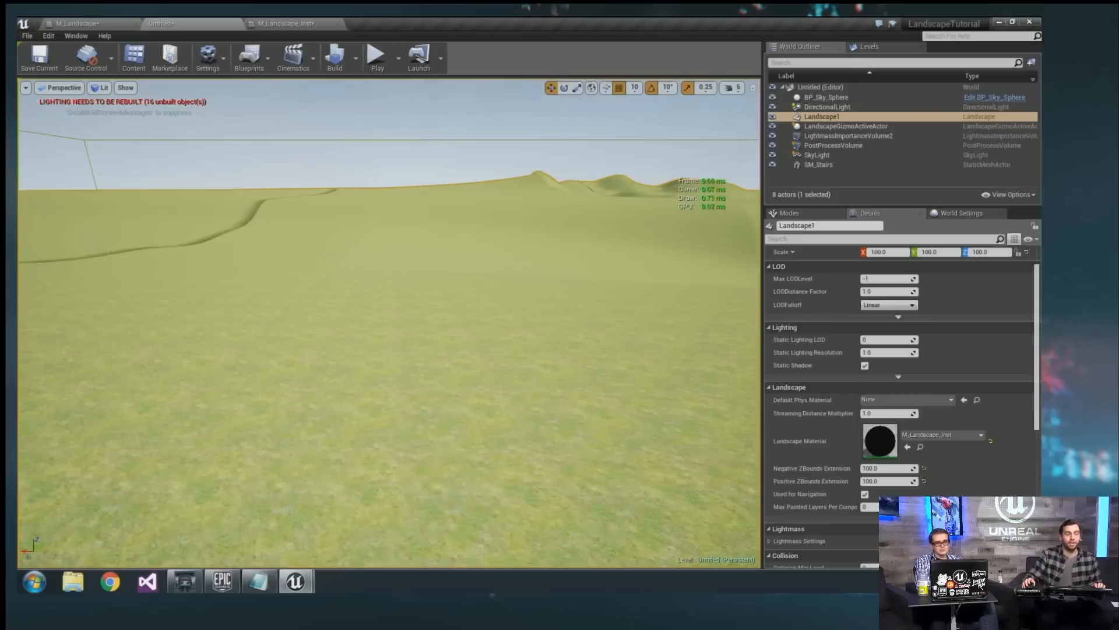
pyautogui.moveTo(354, 313); pyautogui.dragTo(384, 313, button='right')
# Open the parent material M_Landscape from its instance and examine the Macro Texture Variation nodes.
pyautogui.click(257, 22)
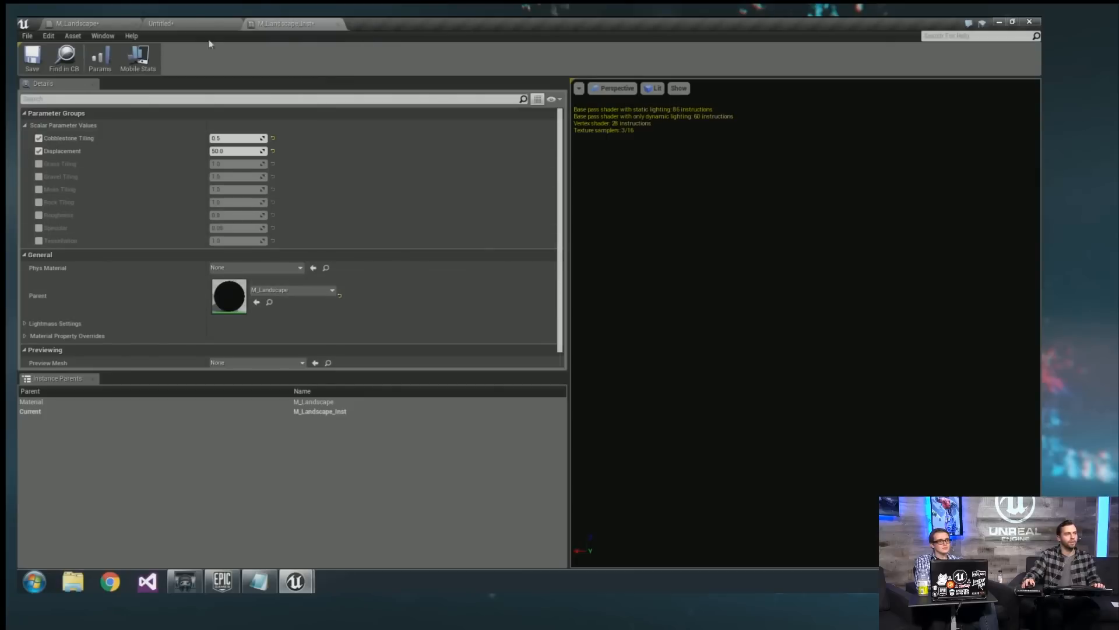
pyautogui.click(165, 22)
pyautogui.click(287, 22)
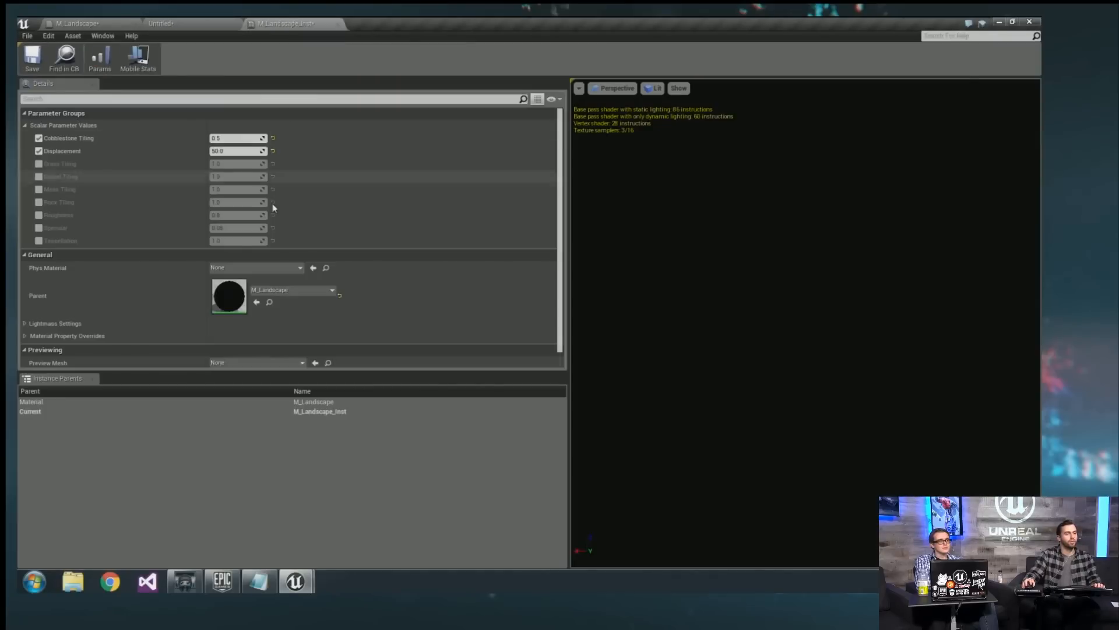
pyautogui.doubleClick(224, 282)
pyautogui.moveTo(532, 248); pyautogui.dragTo(463, 252, button='right')
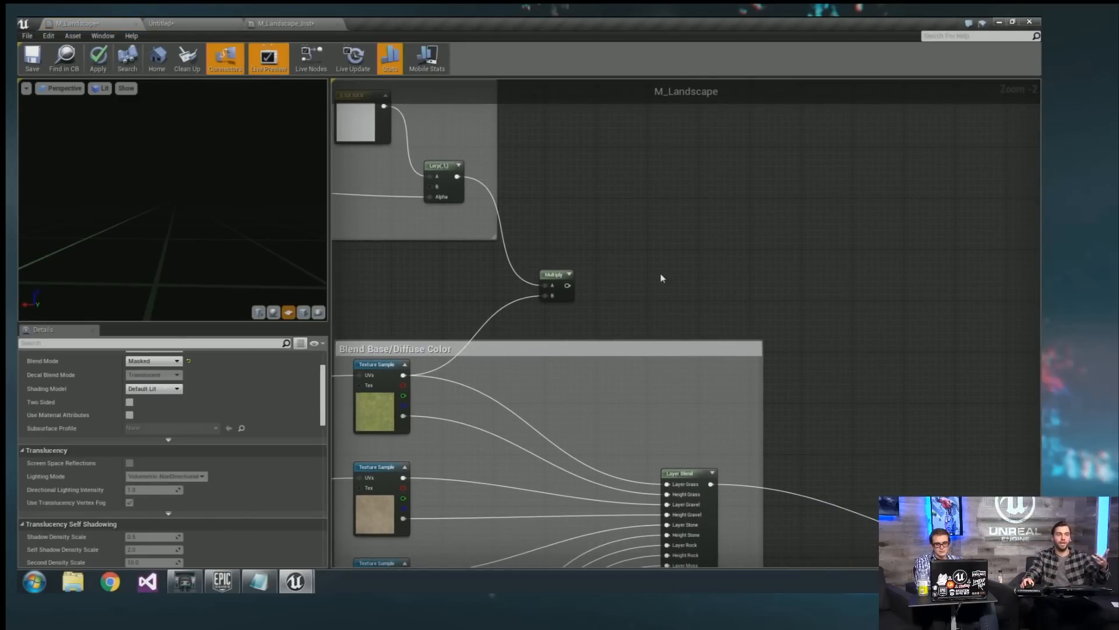
pyautogui.moveTo(577, 289)
pyautogui.mouseDown(button='right')
pyautogui.moveTo(840, 304)
pyautogui.moveTo(990, 327)
pyautogui.mouseUp(button='right')
pyautogui.moveTo(436, 312); pyautogui.dragTo(679, 320, button='right')
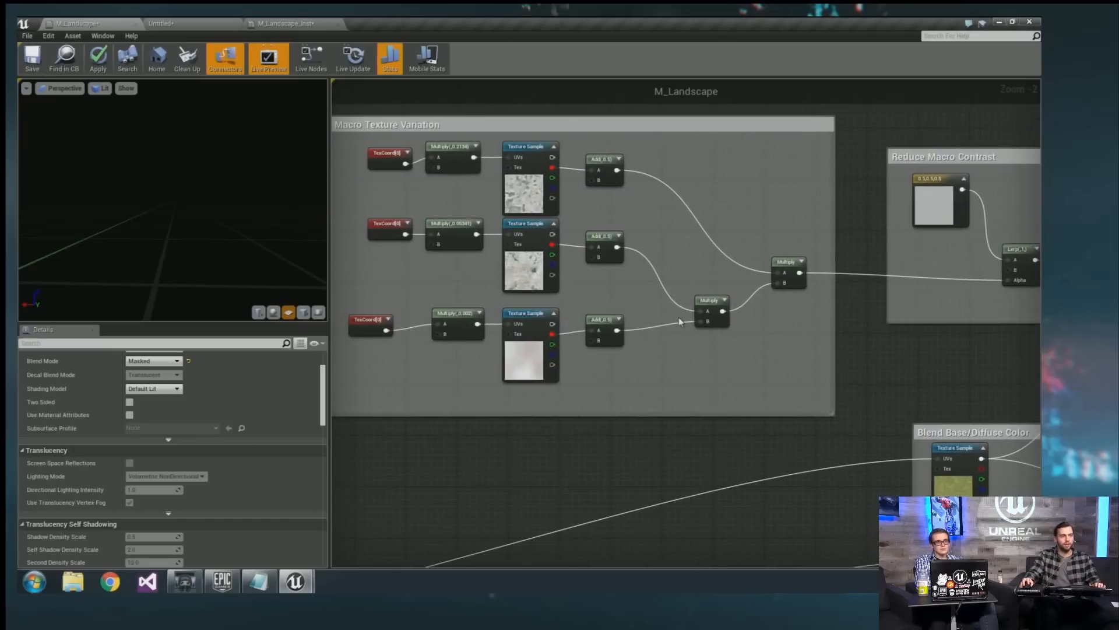
pyautogui.moveTo(476, 199); pyautogui.dragTo(533, 203, button='right')
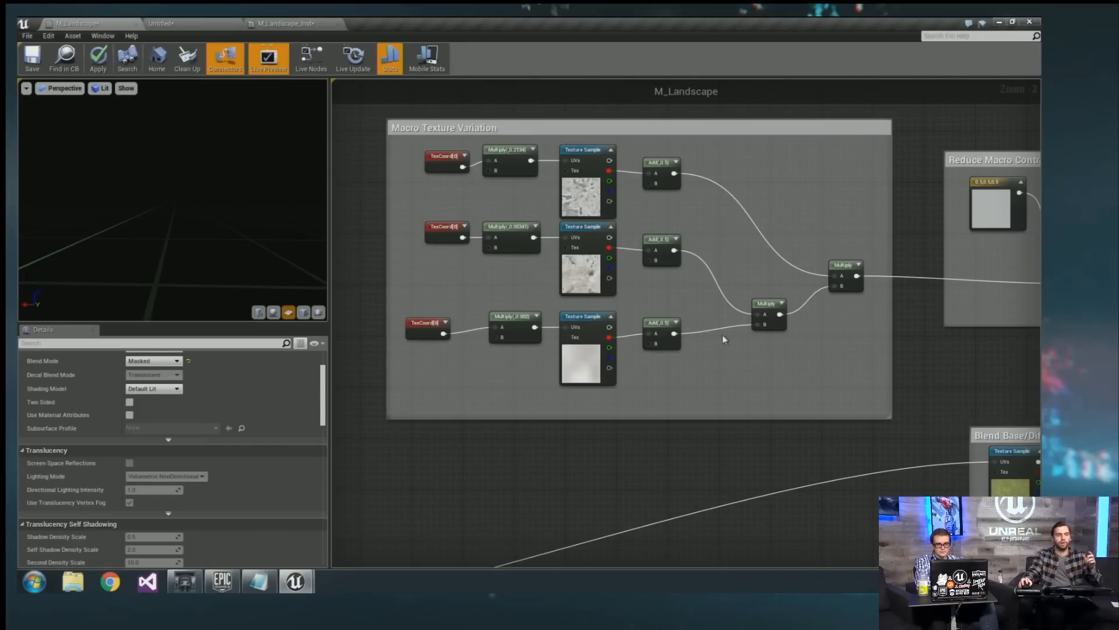
# Connect the macro variation Multiply output to the Layer Grass input of the base color Layer Blend and apply the material.
pyautogui.moveTo(724, 339); pyautogui.dragTo(334, 248, button='right')
pyautogui.moveTo(819, 316); pyautogui.dragTo(730, 300, button='right')
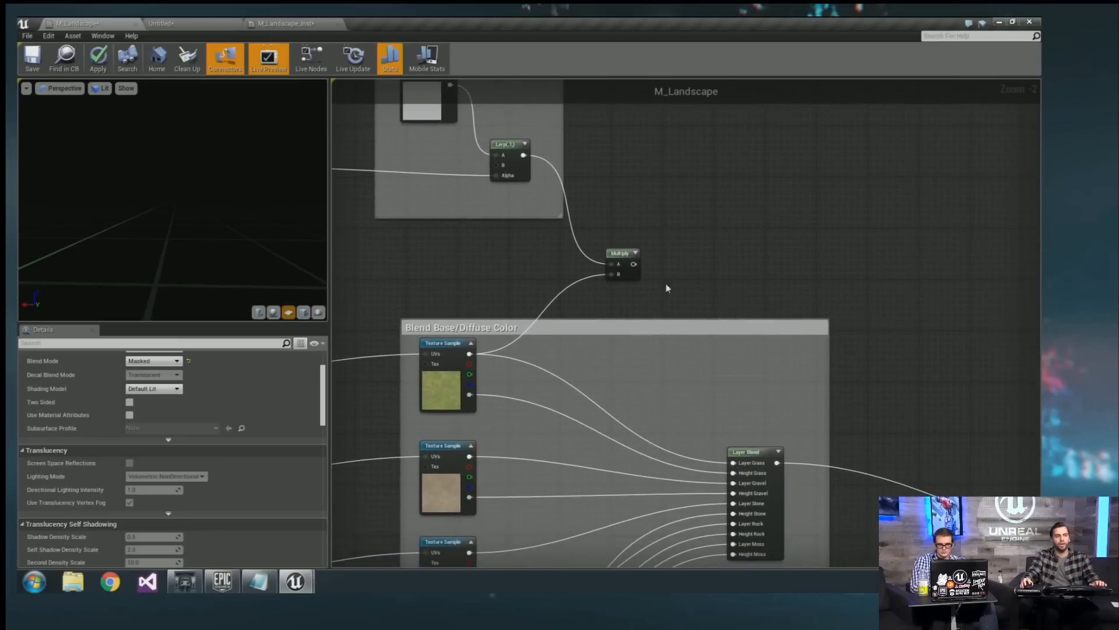
pyautogui.moveTo(633, 264); pyautogui.dragTo(734, 464)
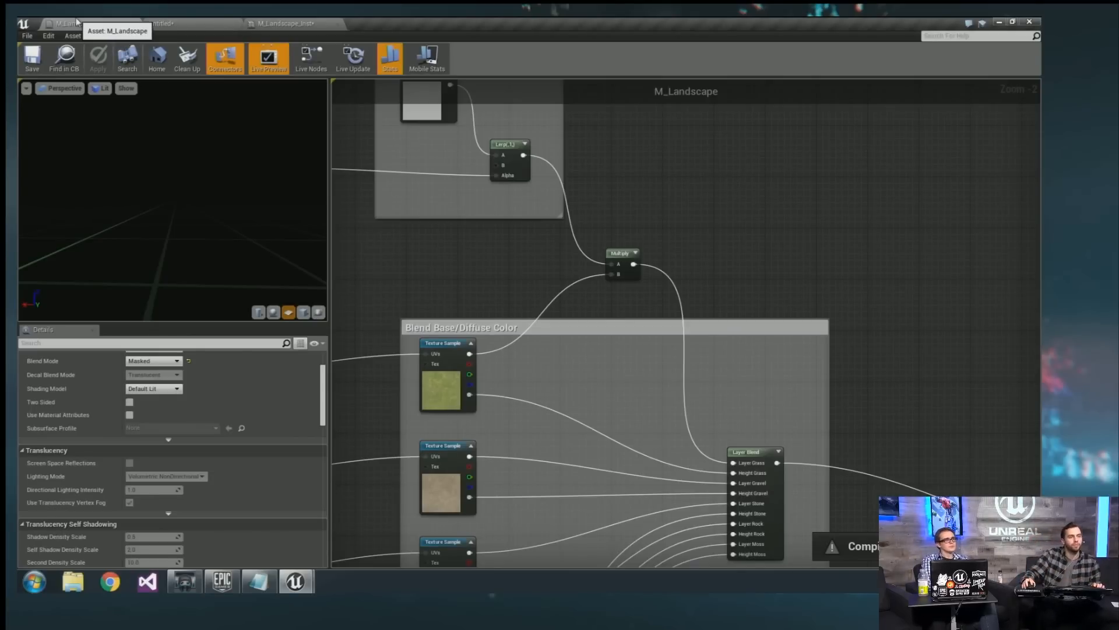
# Return to the level and examine the macro variation on the grass from far away and close up.
pyautogui.click(201, 22)
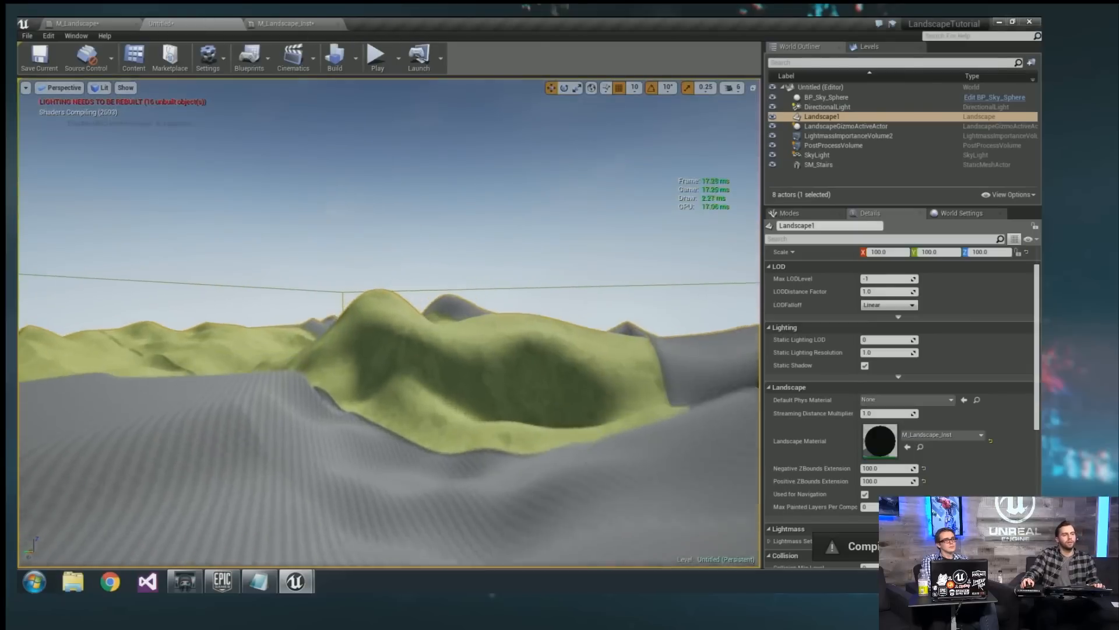
pyautogui.moveTo(389, 322); pyautogui.dragTo(424, 398, button='right')
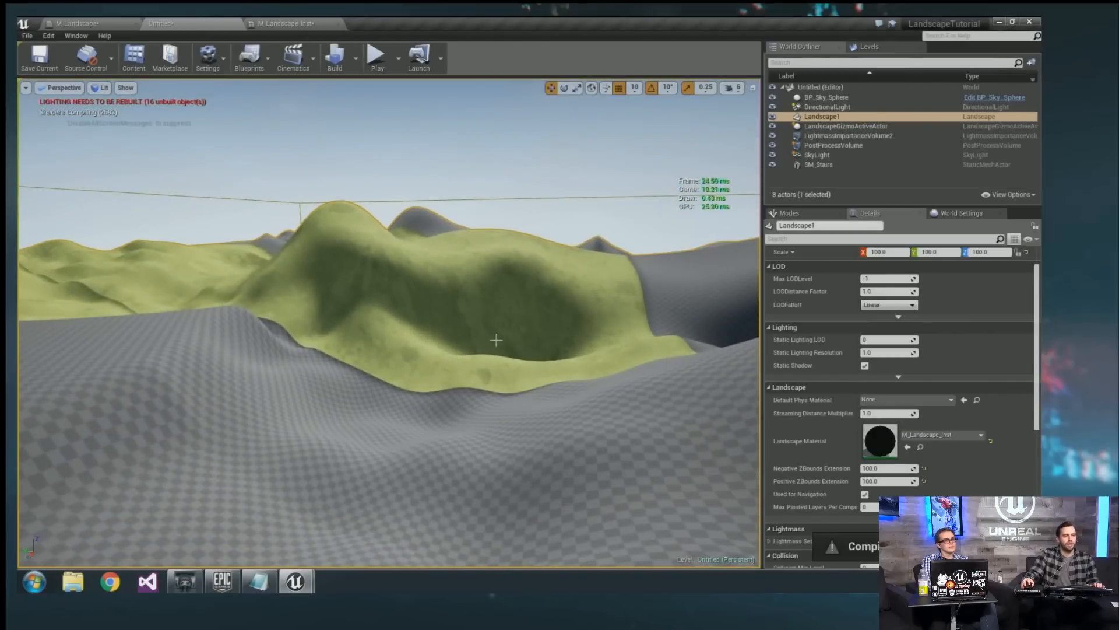
pyautogui.moveTo(460, 301); pyautogui.dragTo(318, 373, button='right')
pyautogui.press('w')
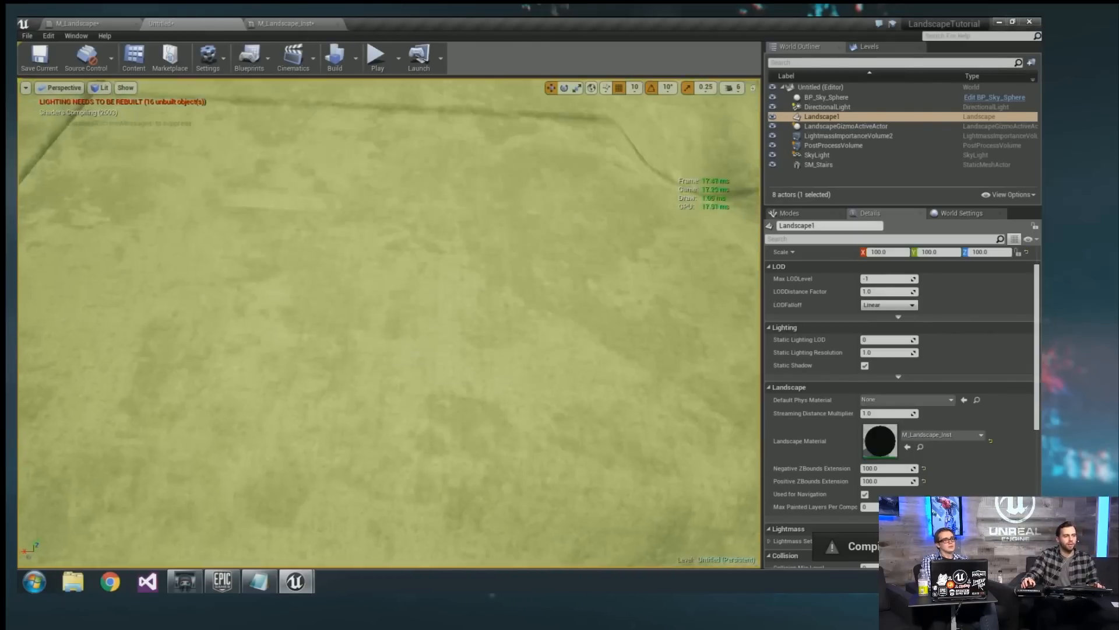
pyautogui.moveTo(436, 373); pyautogui.dragTo(408, 350, button='right')
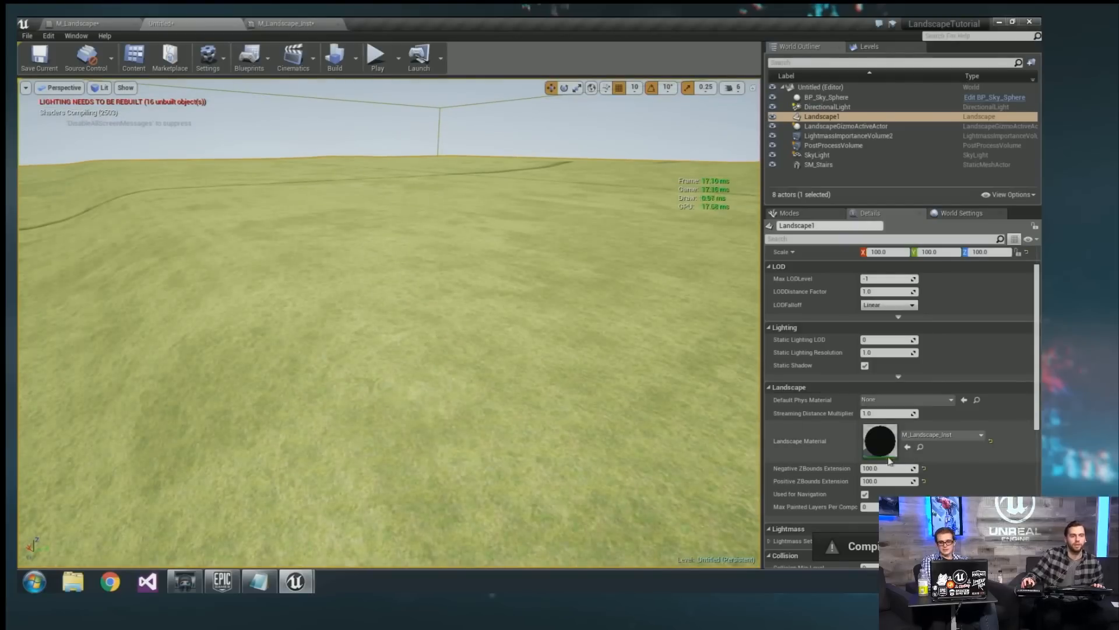
# Open the landscape's material instance in its own window, override Grass Tiling with 0.2, return to the level and close the instance.
pyautogui.doubleClick(881, 441)
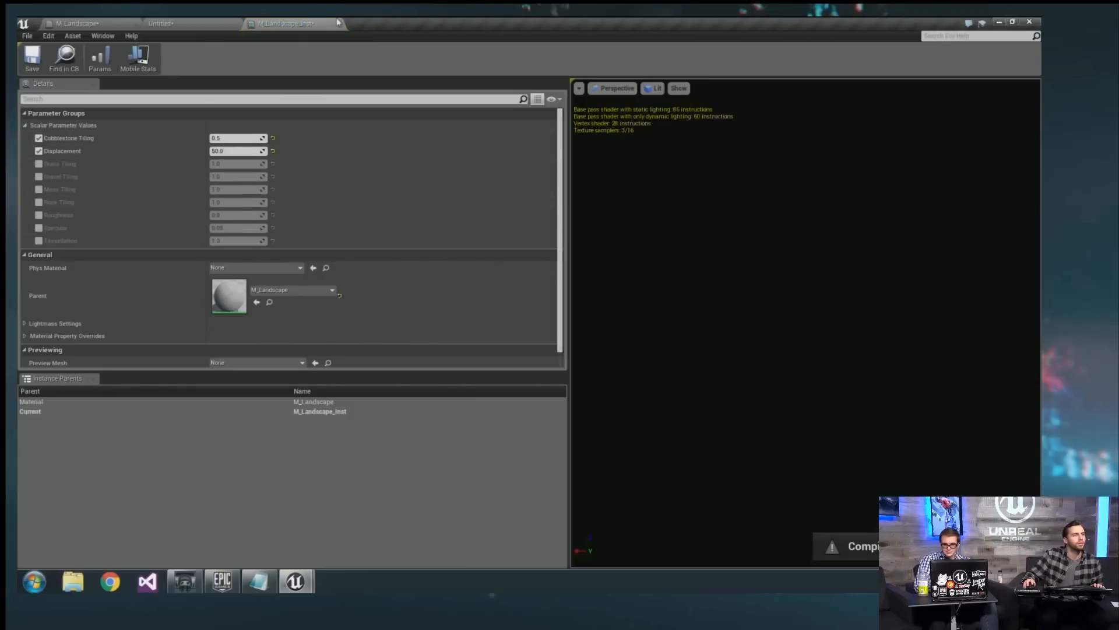
pyautogui.click(310, 24)
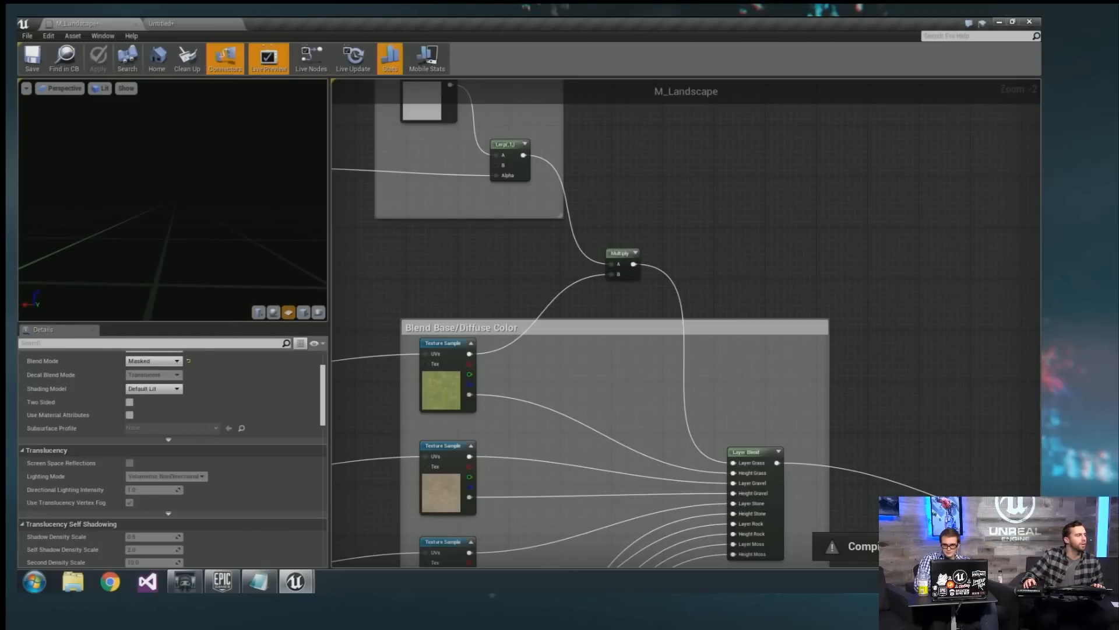
pyautogui.moveTo(310, 25); pyautogui.dragTo(225, 113)
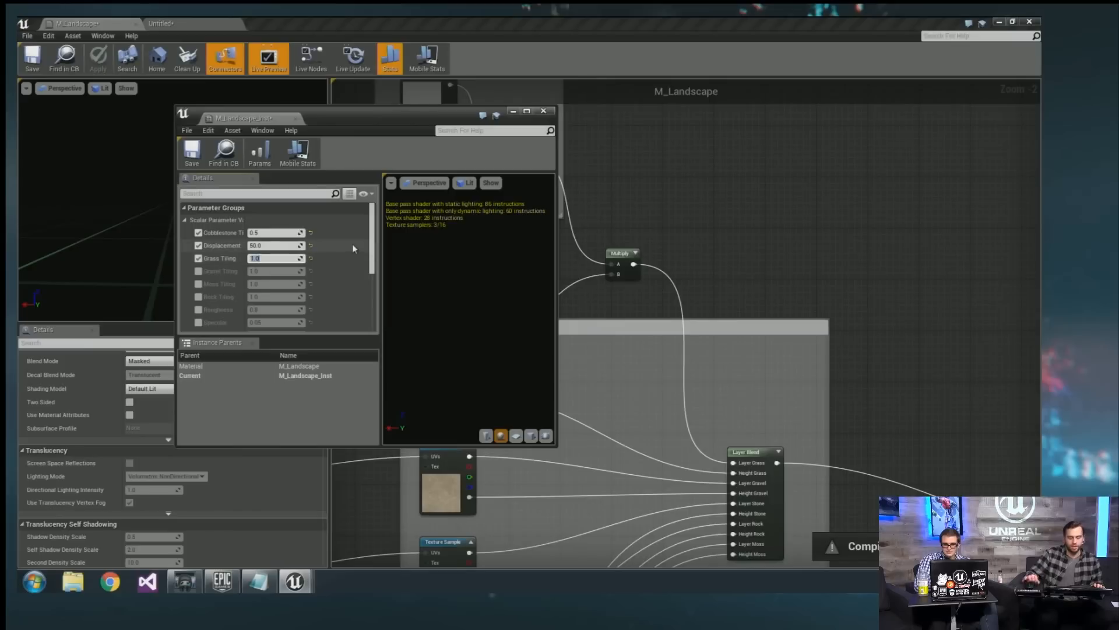
pyautogui.press('BackSpace')
pyautogui.write('0.2')
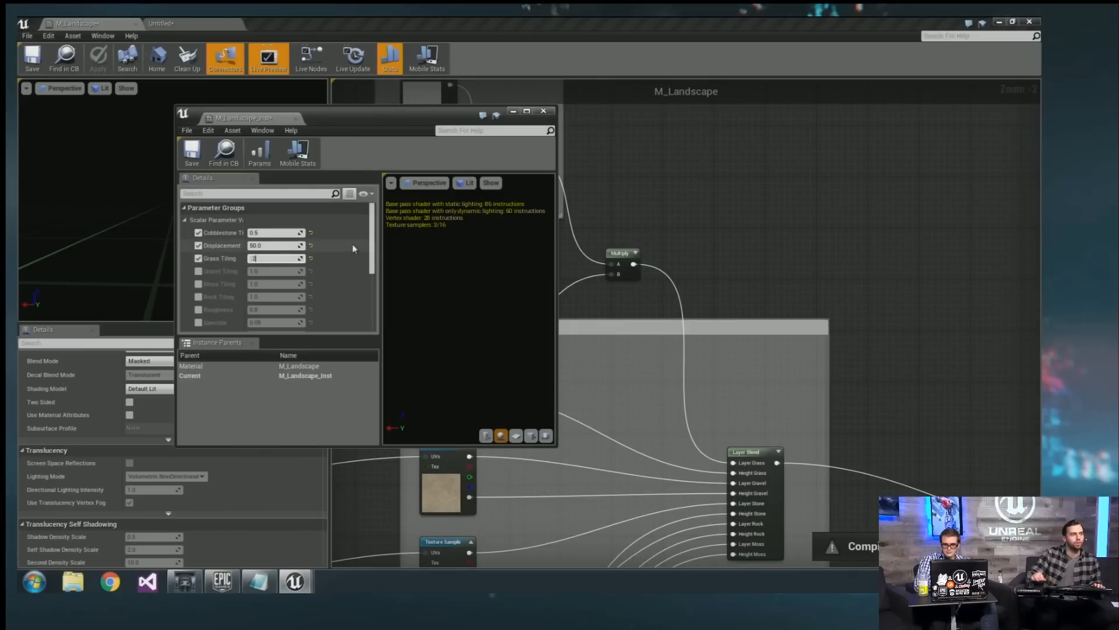
pyautogui.click(161, 23)
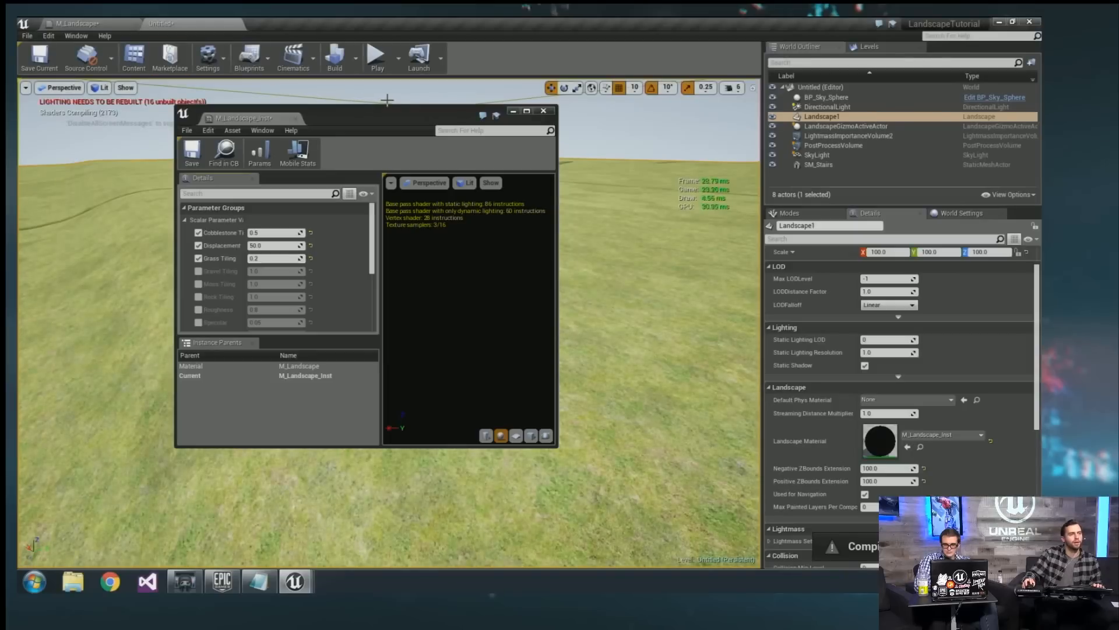
pyautogui.click(543, 111)
# Fly over the landscape and examine the retiled grass with macro variation from above, across the hills and close to the ground.
pyautogui.moveTo(365, 306); pyautogui.dragTo(67, 285, button='right')
pyautogui.moveTo(563, 340); pyautogui.dragTo(477, 484, button='right')
pyautogui.scroll(3, 510, 248)
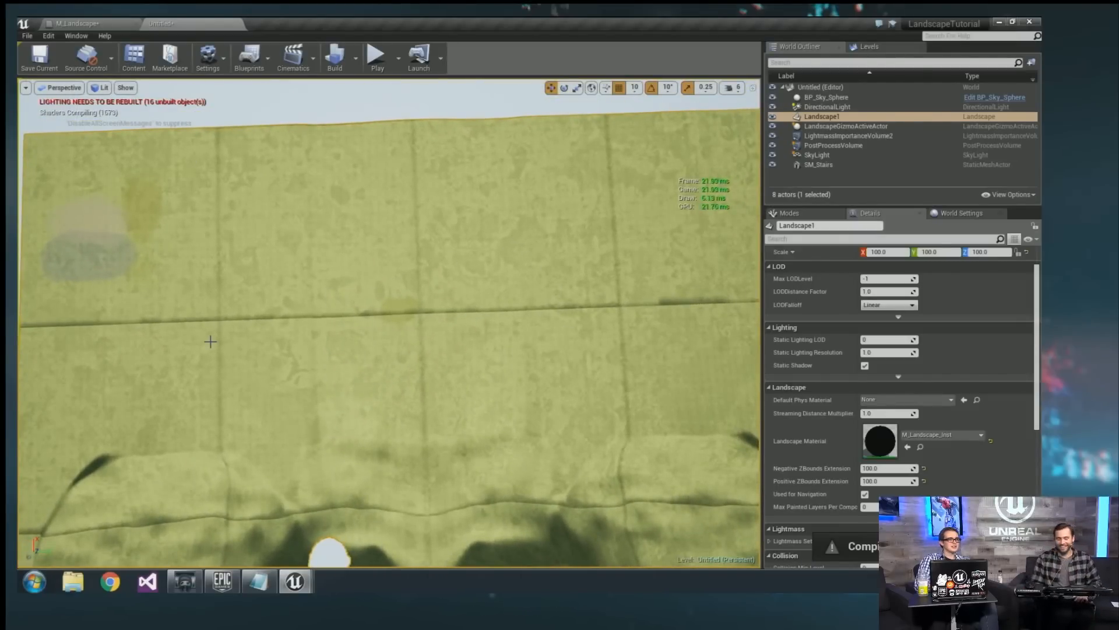
pyautogui.press('w')
pyautogui.moveTo(211, 341); pyautogui.dragTo(511, 228, button='right')
pyautogui.press('w')
pyautogui.press('w')
pyautogui.press('s')
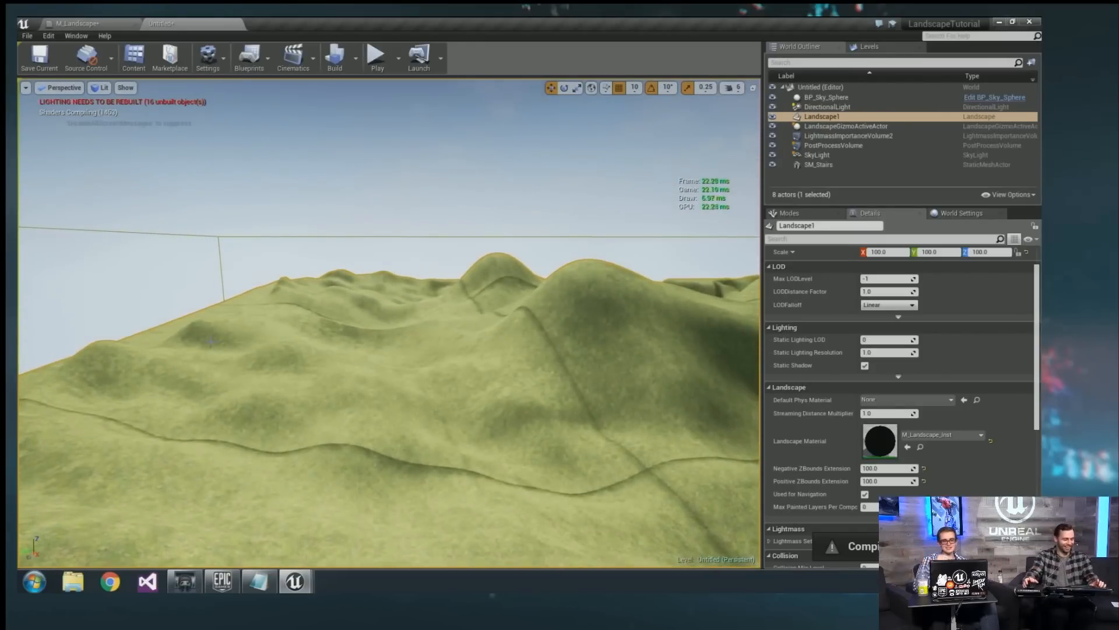
pyautogui.moveTo(212, 343); pyautogui.dragTo(285, 287, button='right')
pyautogui.press('w')
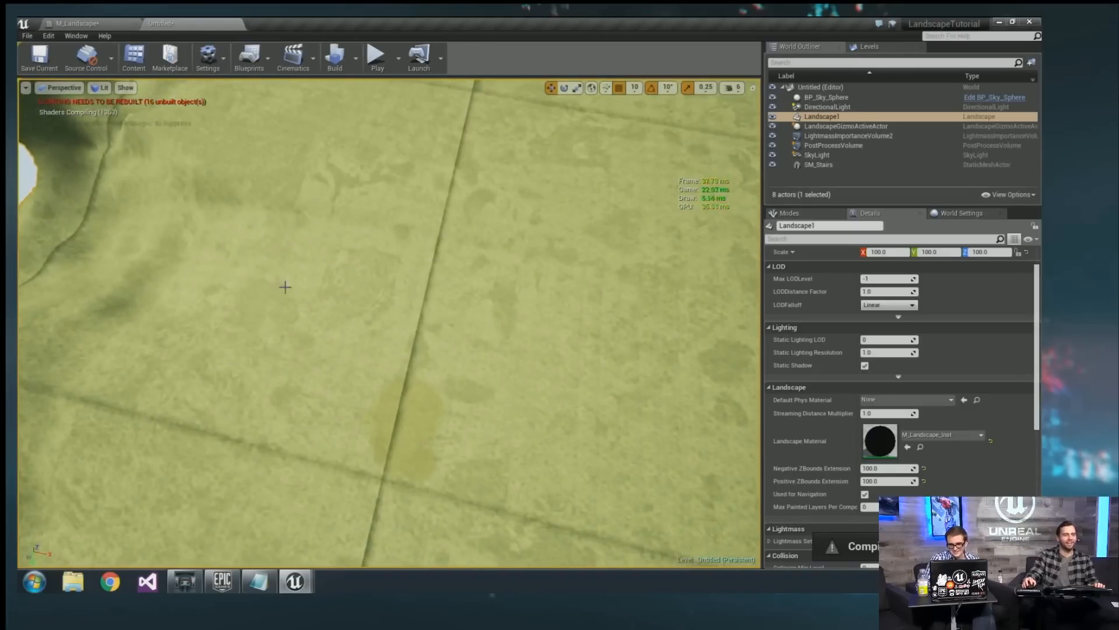
pyautogui.moveTo(260, 203); pyautogui.dragTo(273, 231, button='right')
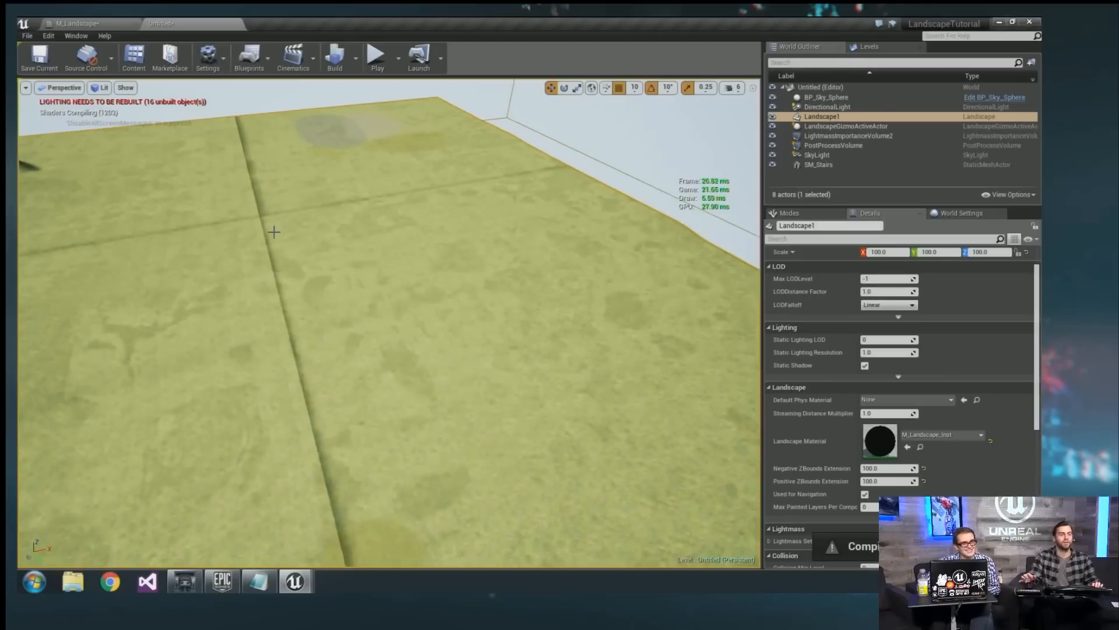